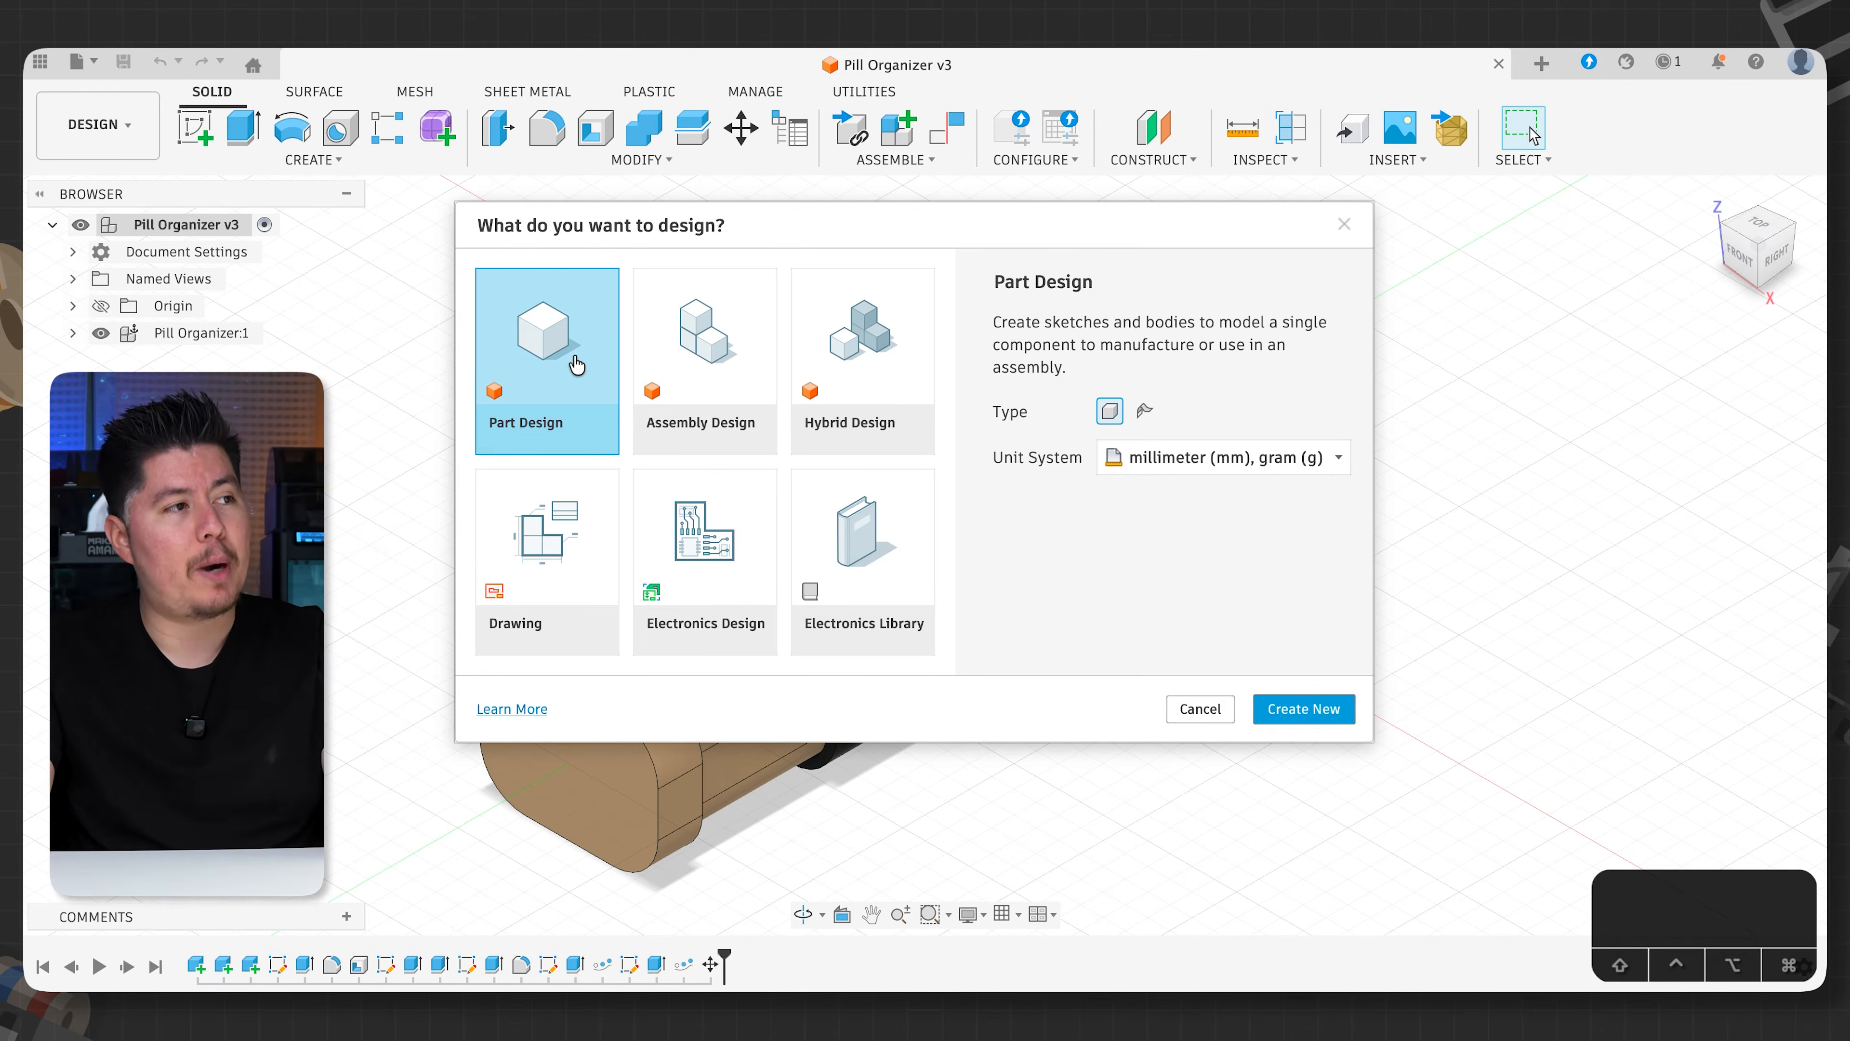
# - Create a new hybrid design in millimetres and grams and save it as "Day 6: Pill Organizer"
pyautogui.click(853, 370)
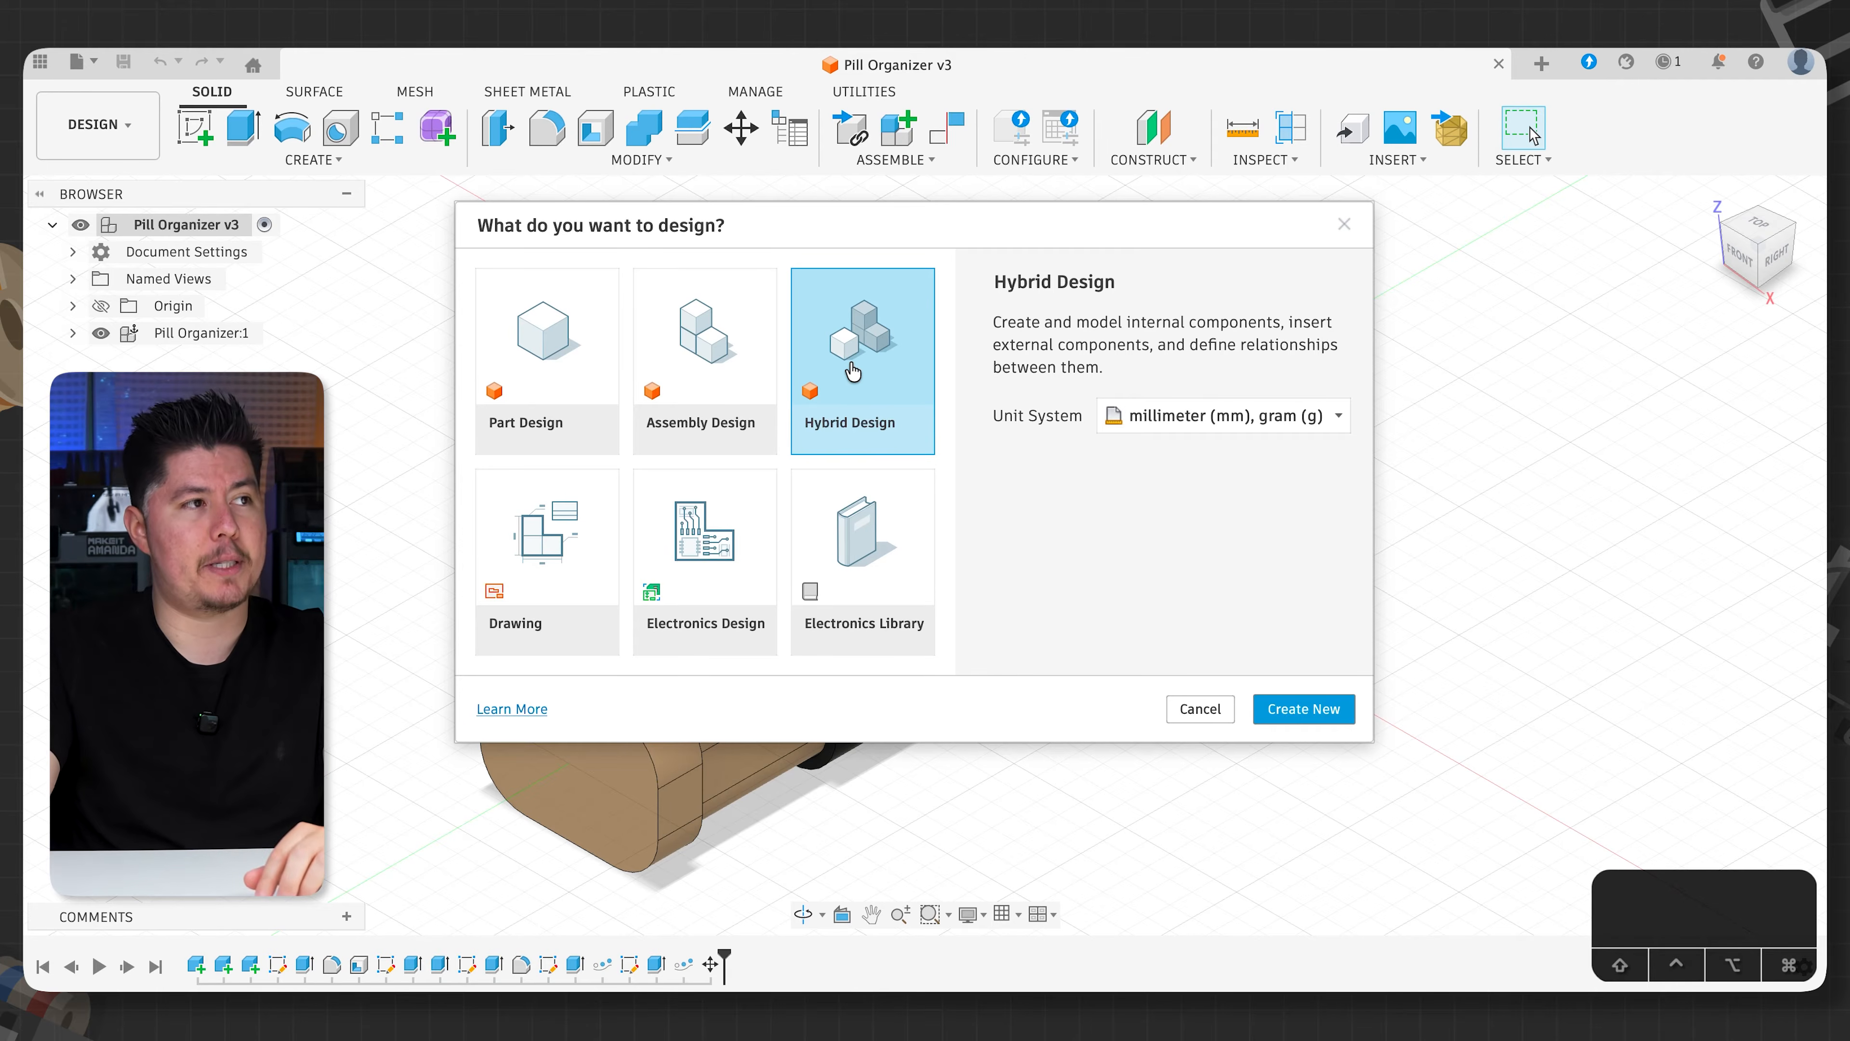
pyautogui.click(1284, 711)
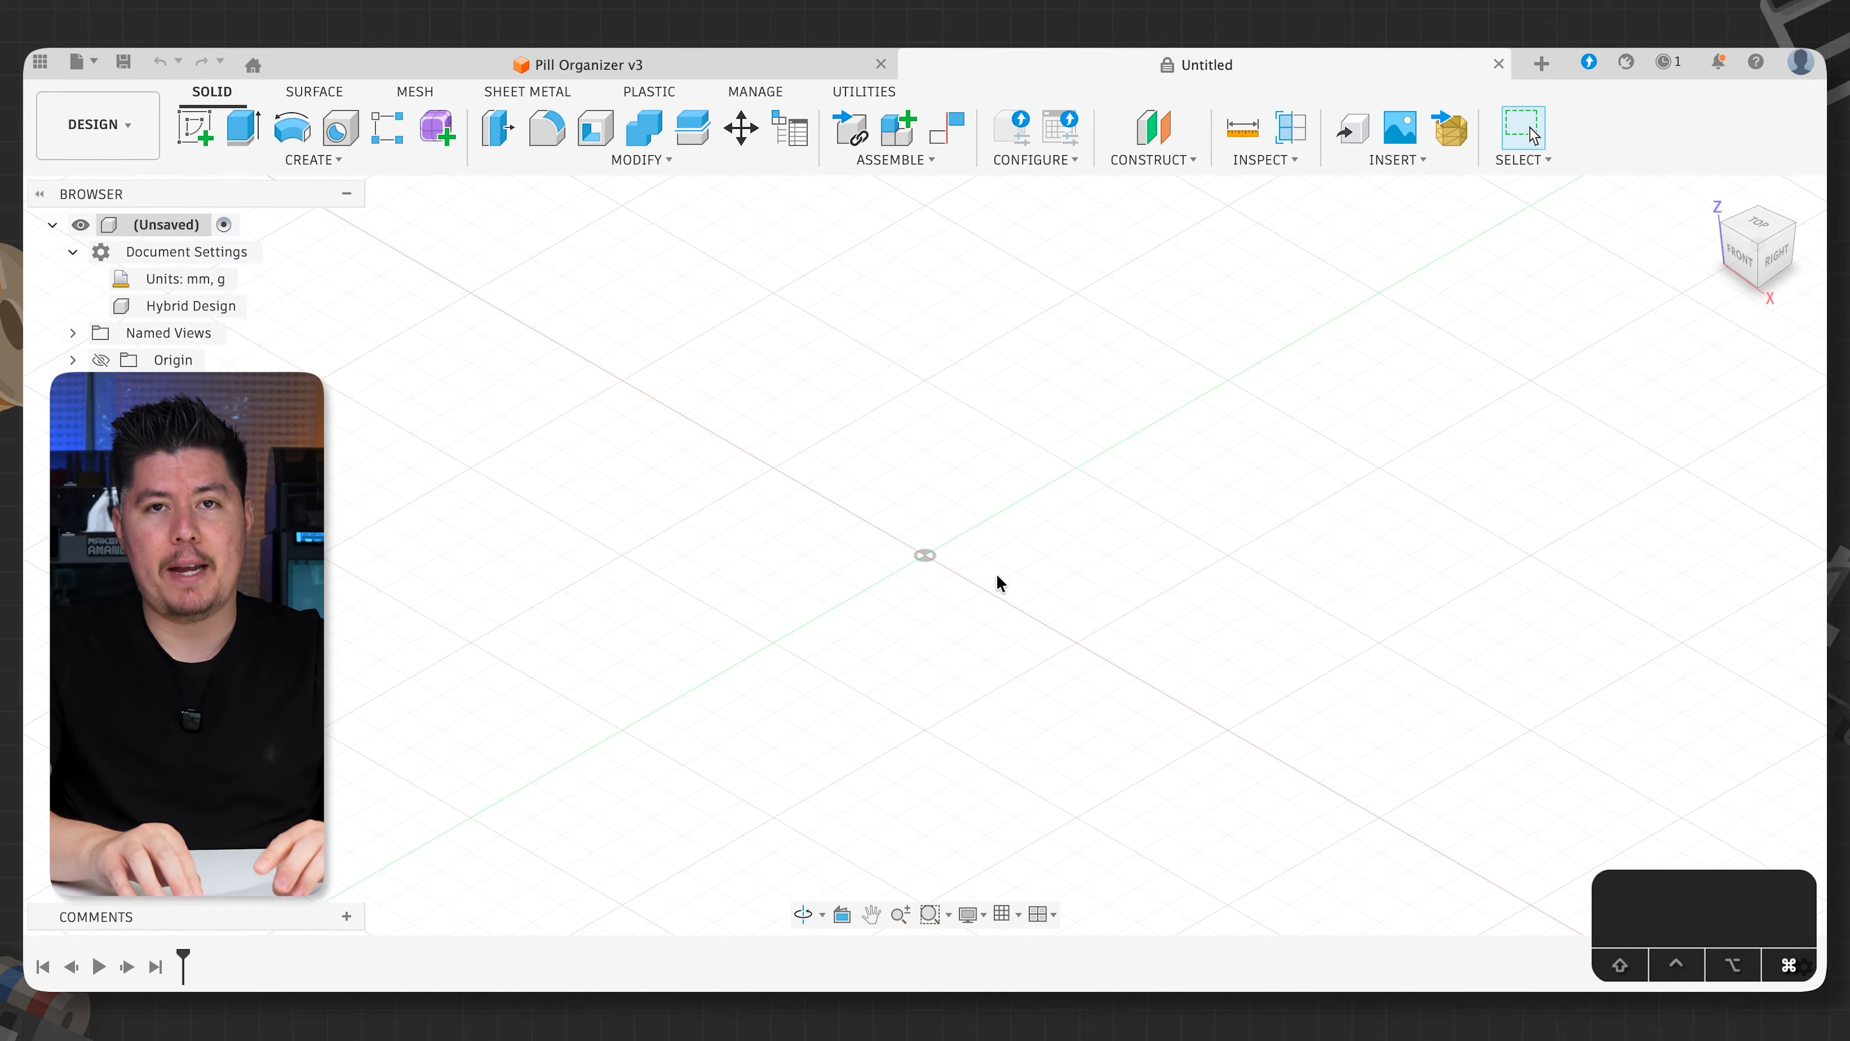
pyautogui.press('super+s')
pyautogui.write('Day 6: Pill ')
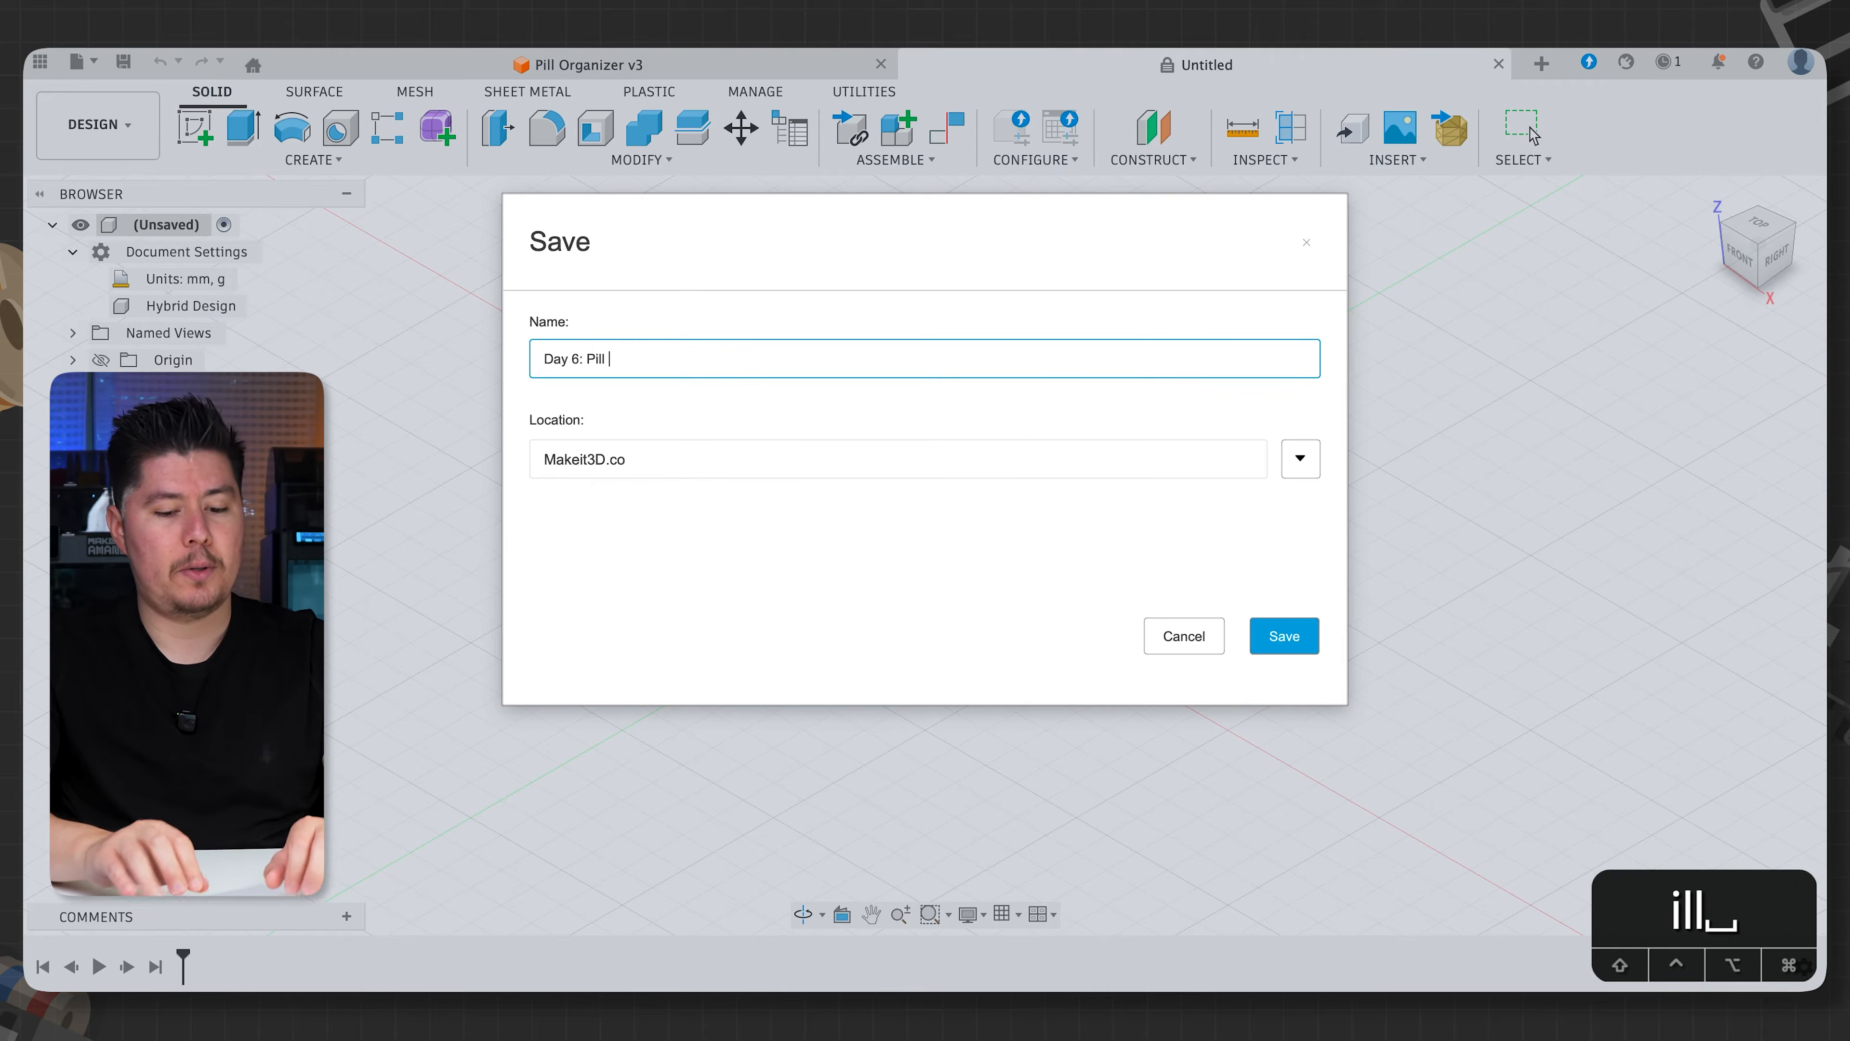
pyautogui.write('Organizer')
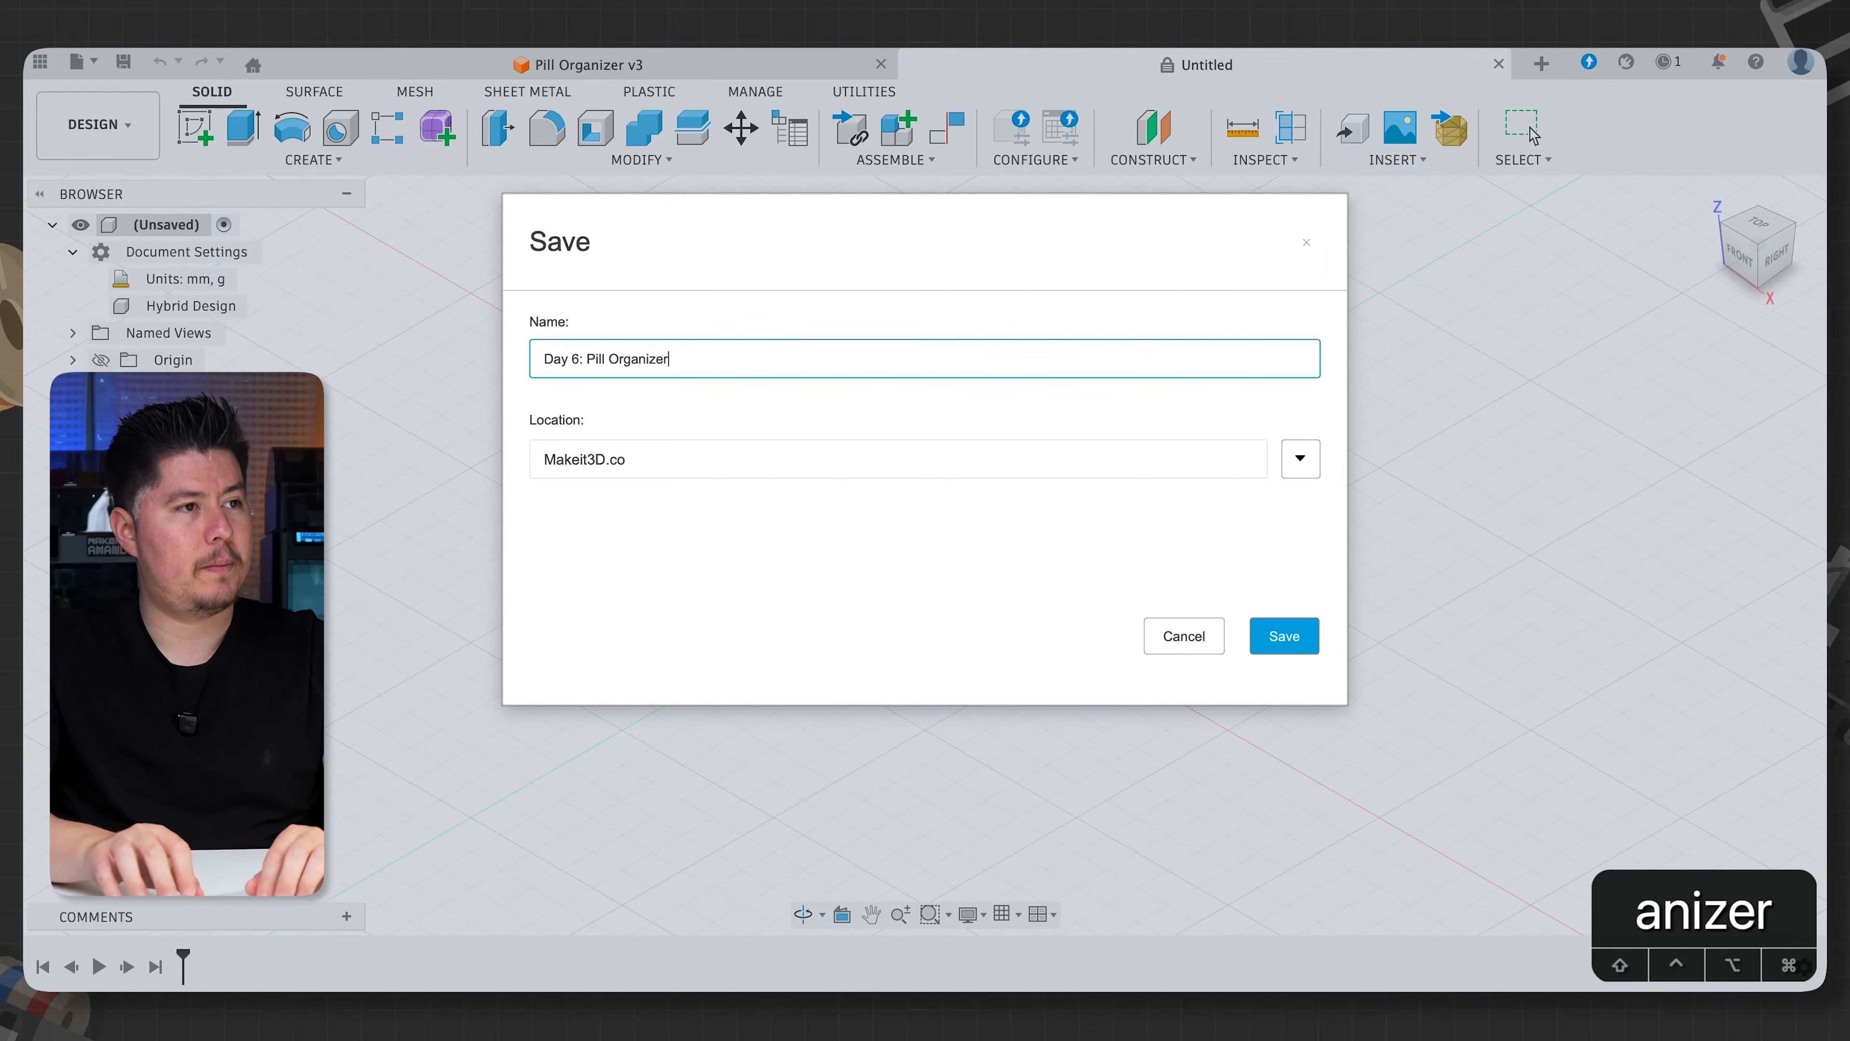
pyautogui.press('Return')
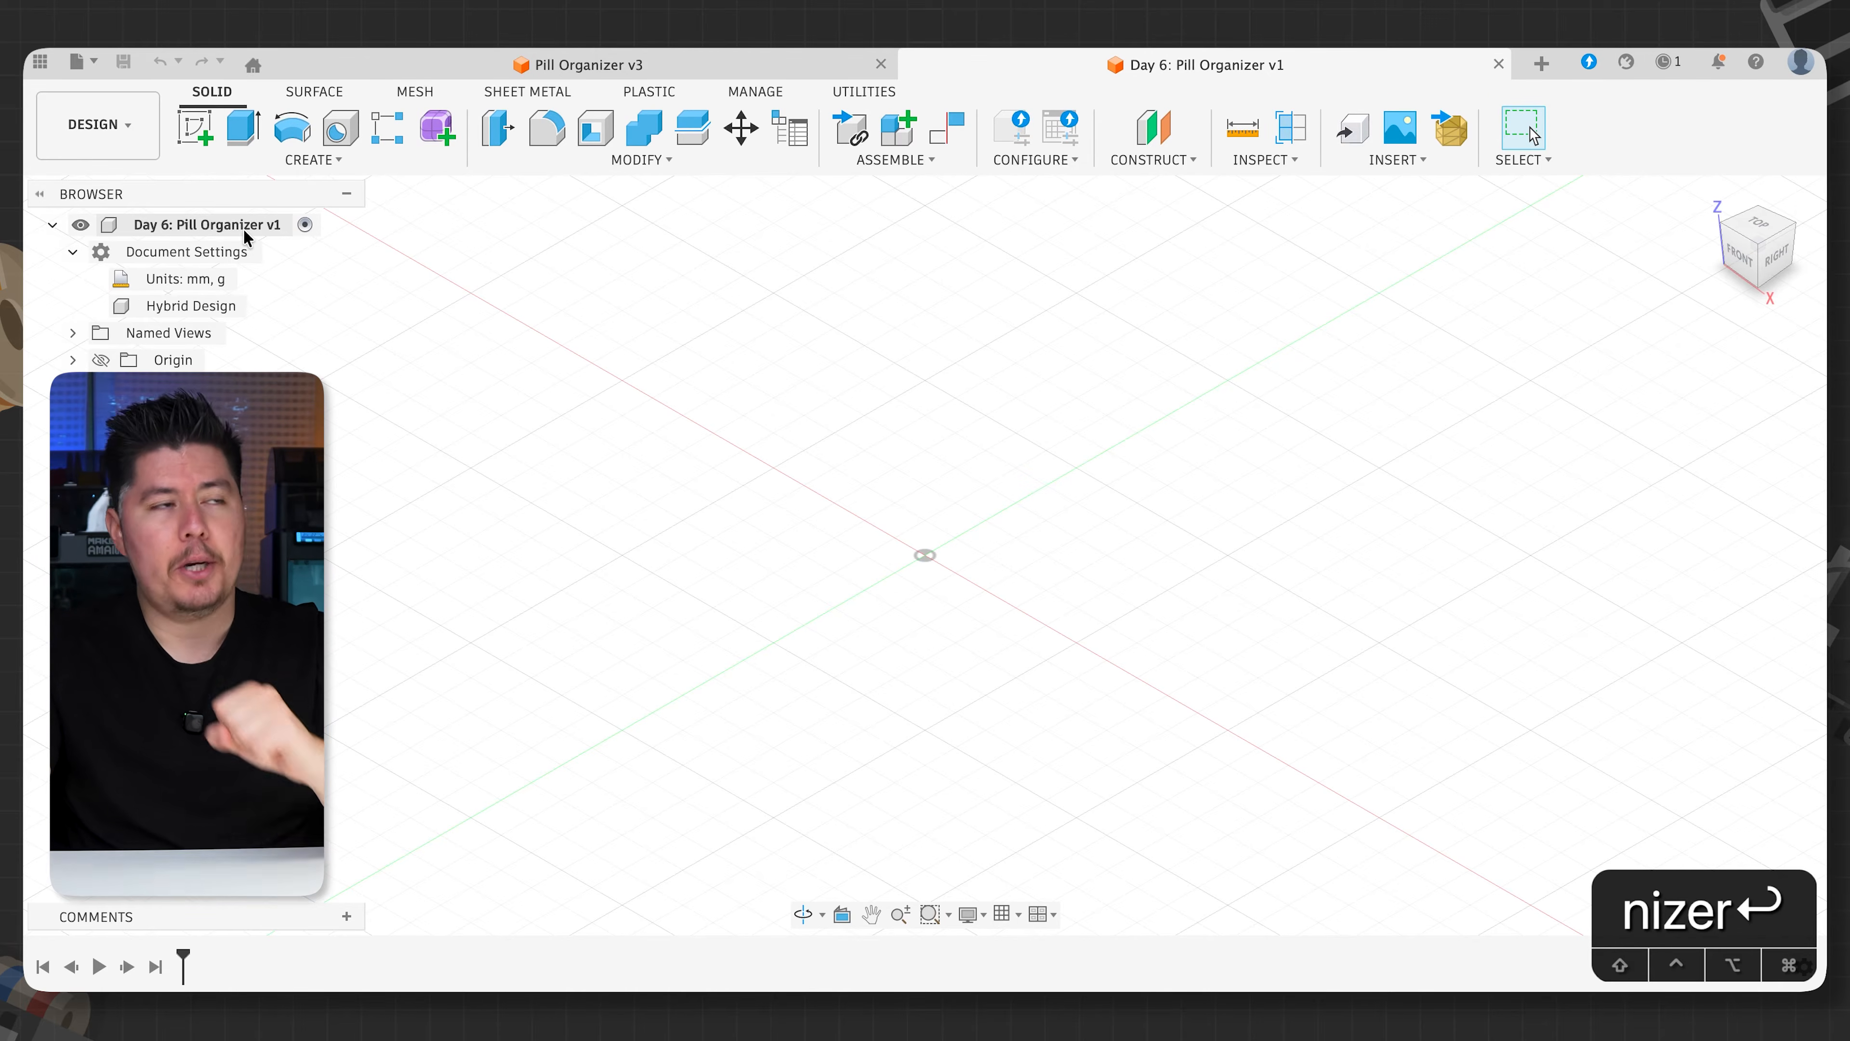
# - Create an internal component named Slider under the top-level design and make it active
pyautogui.click(900, 134)
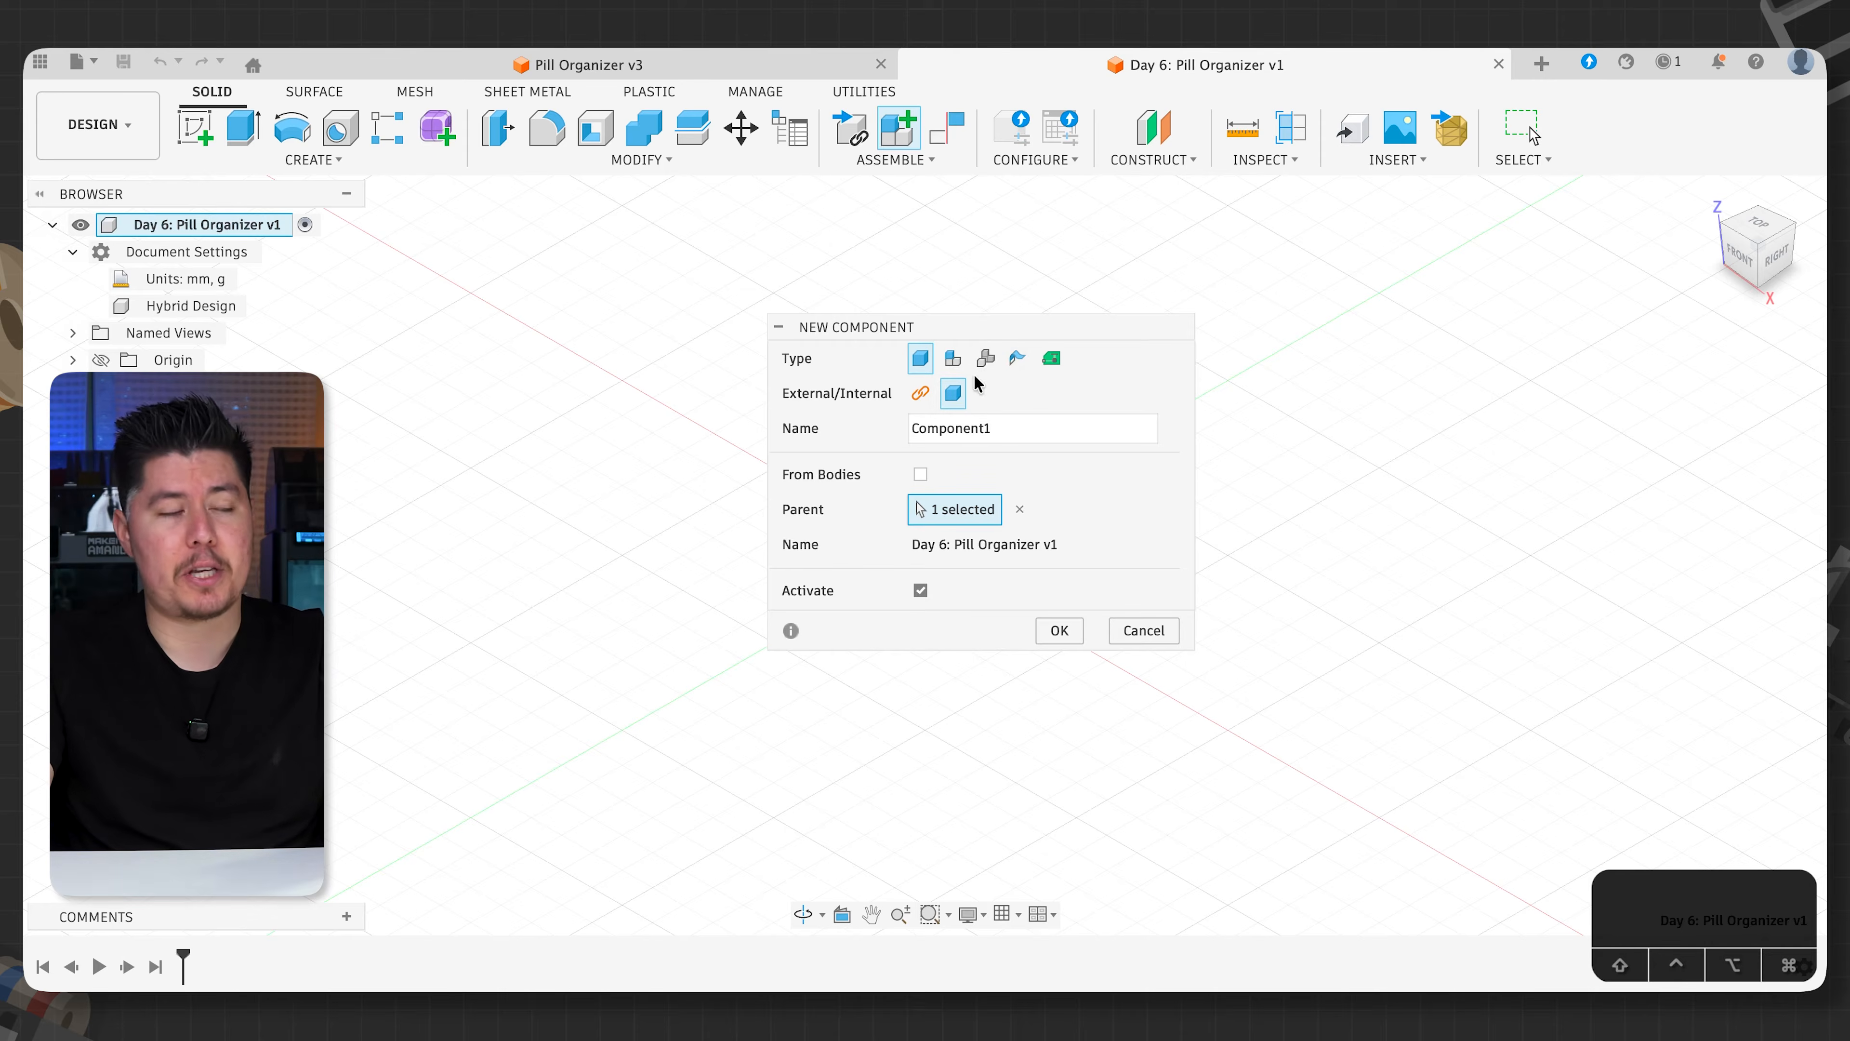
pyautogui.doubleClick(907, 436)
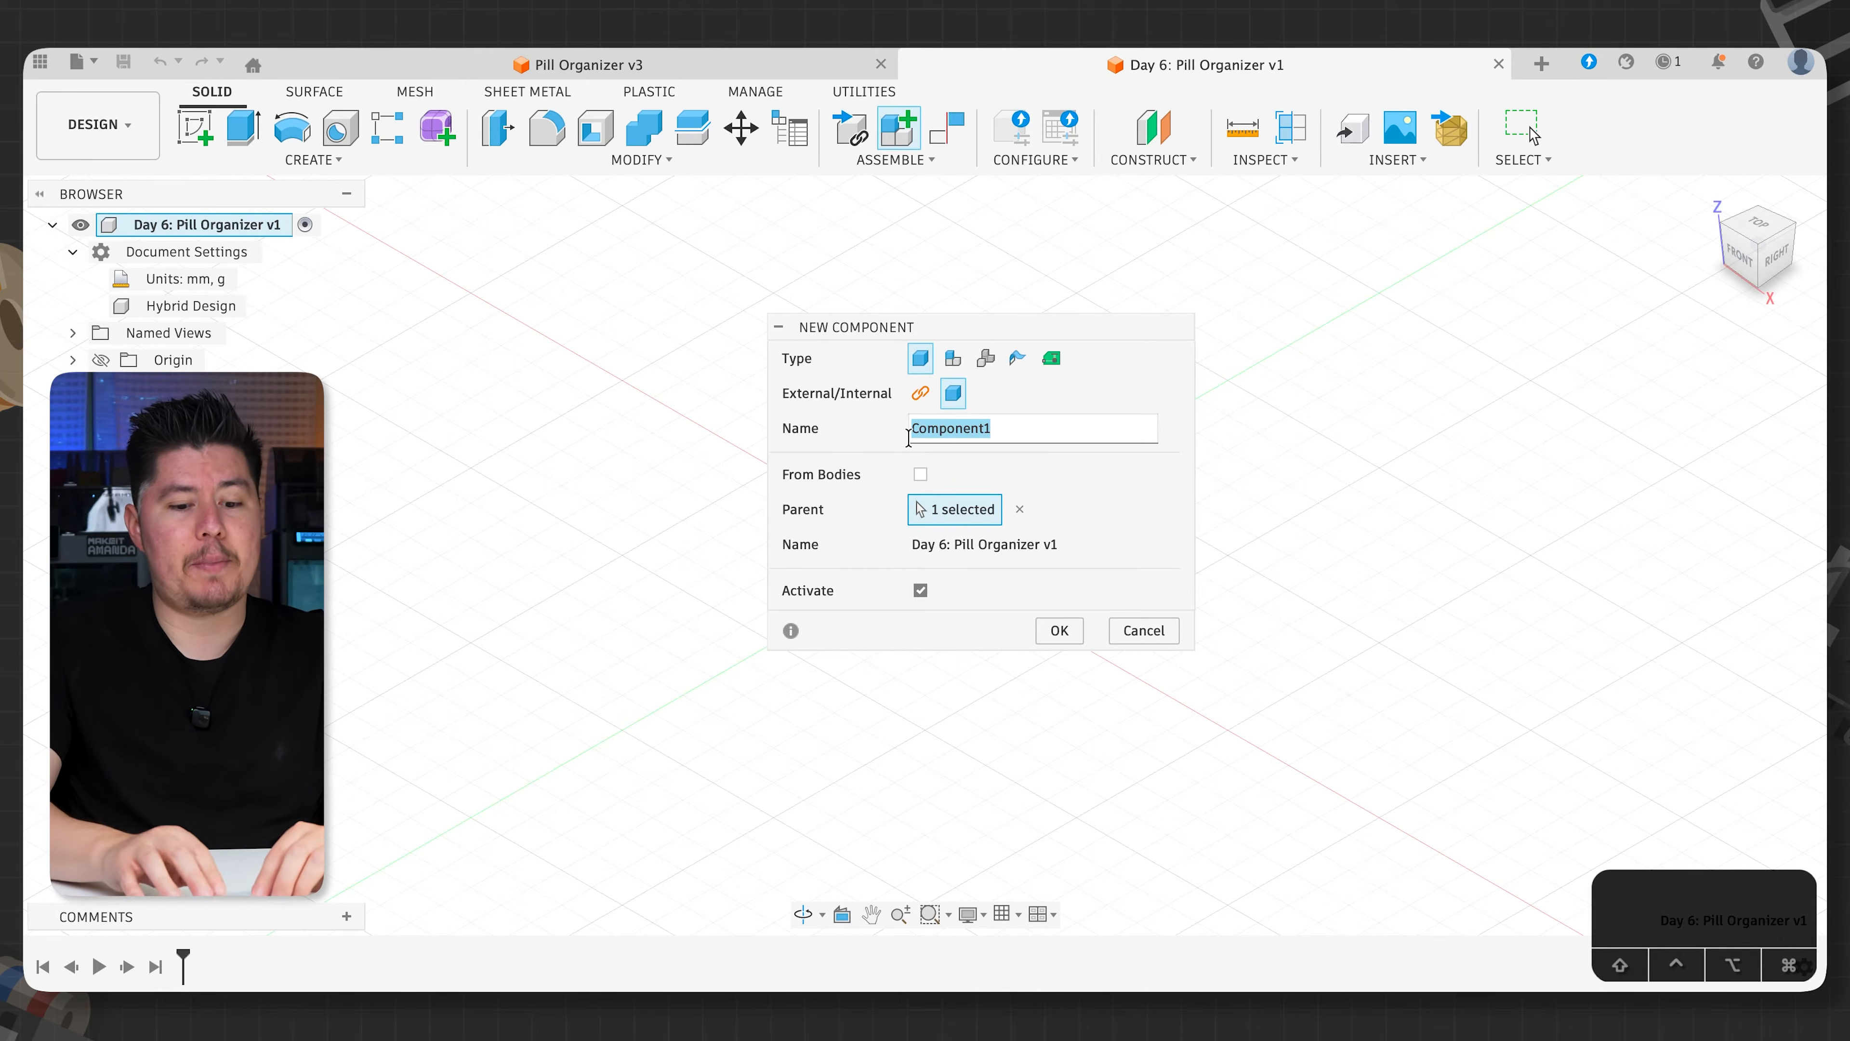
pyautogui.write('Slider')
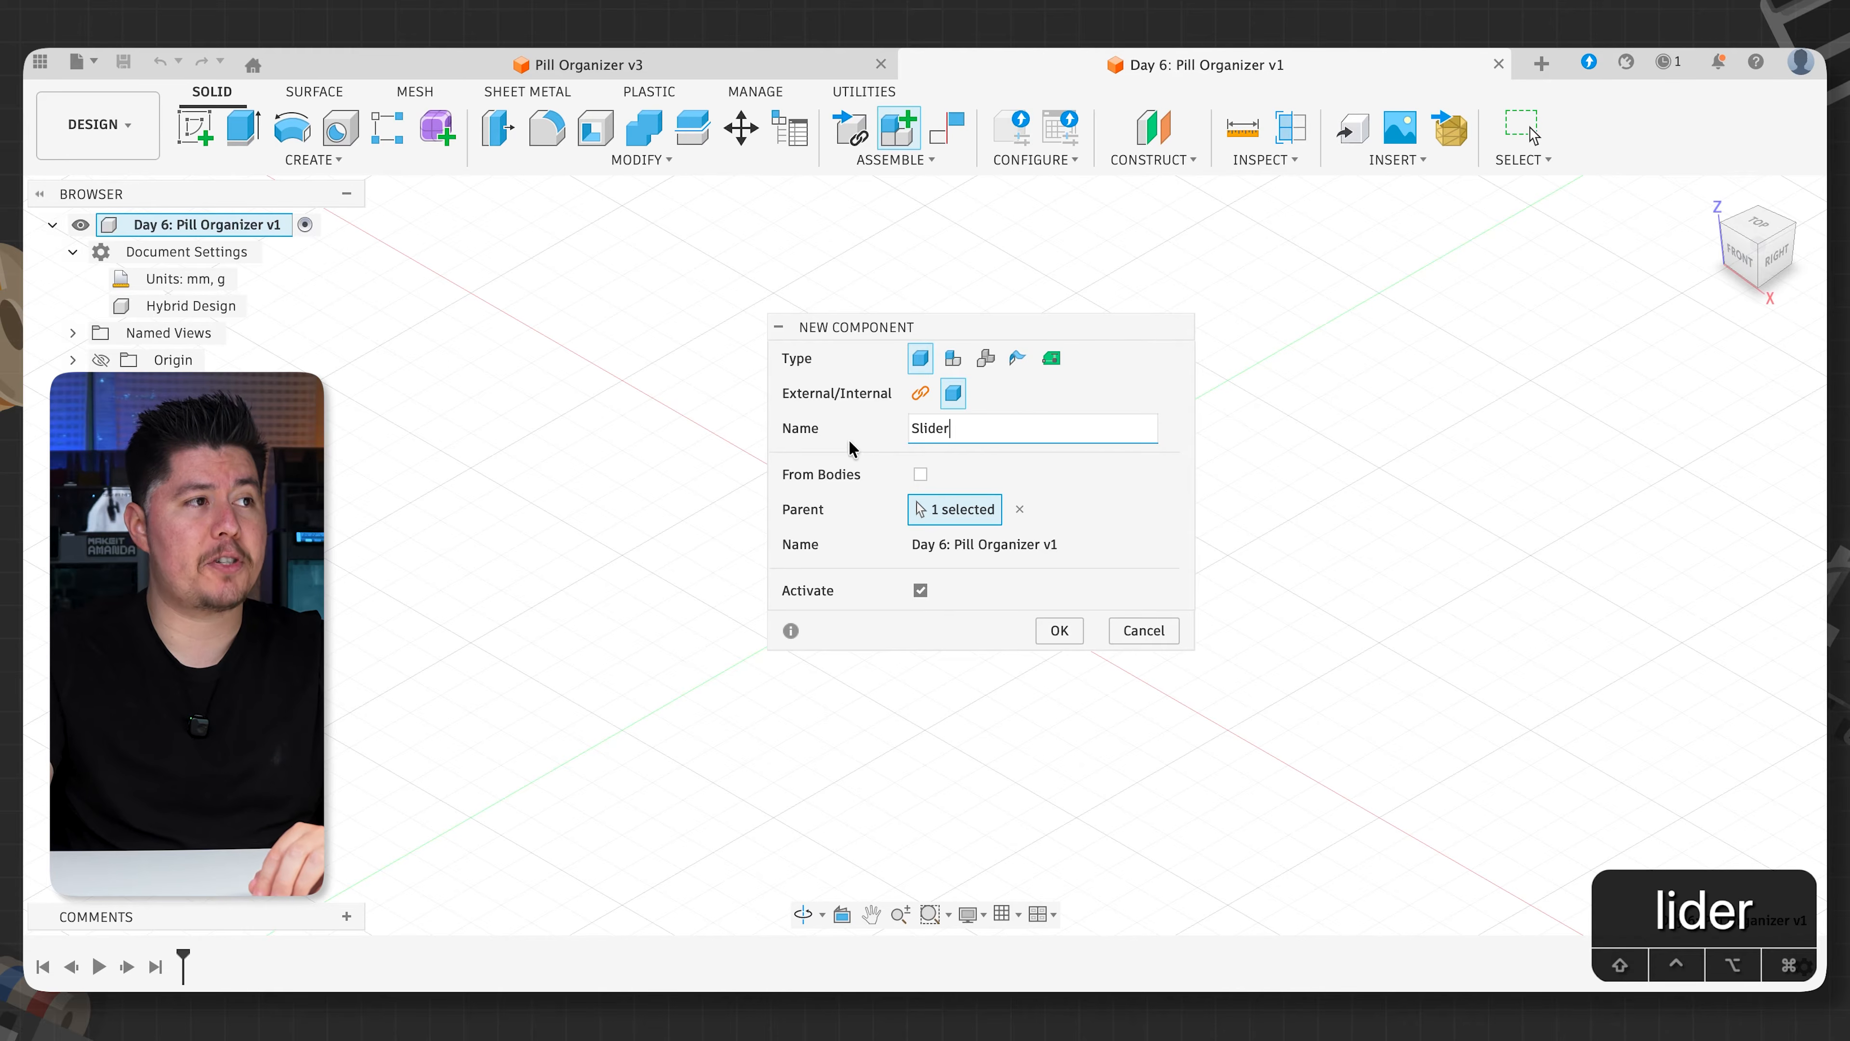
pyautogui.click(1062, 631)
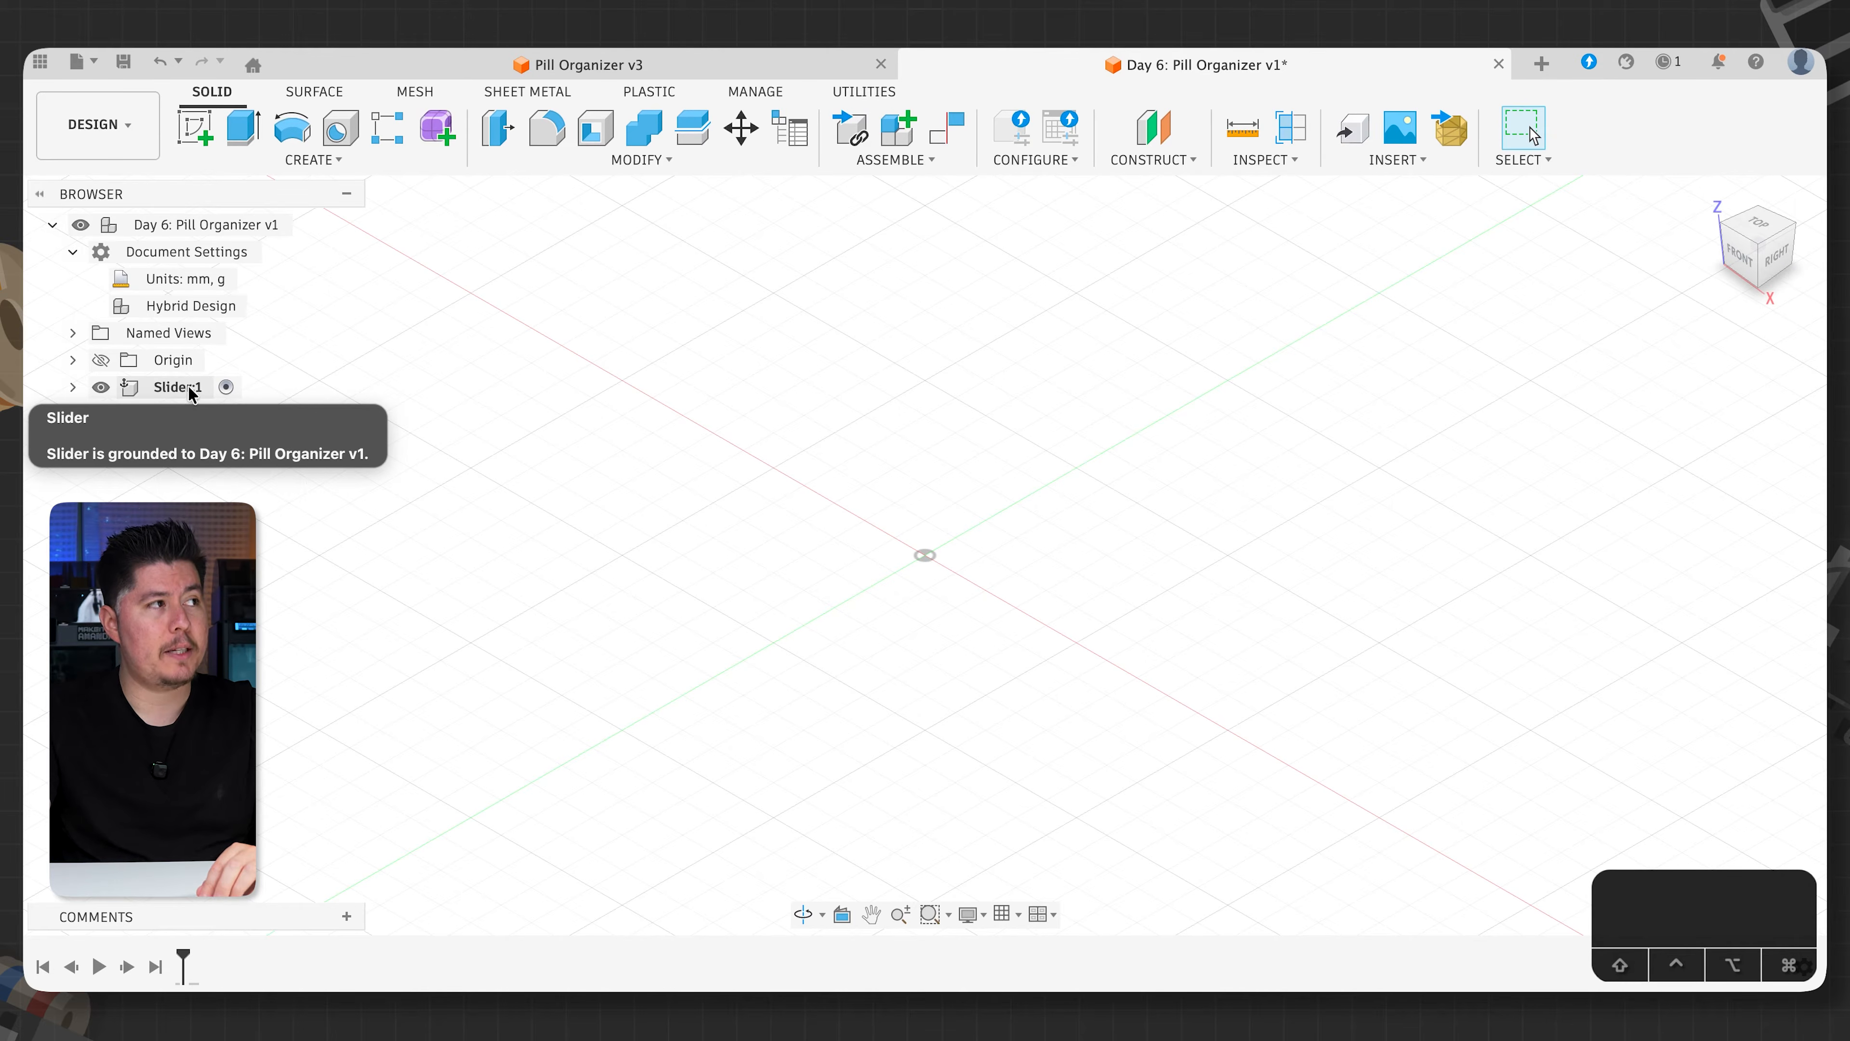
# - Activate the top-level design and create a second internal component named Container under it
pyautogui.click(304, 225)
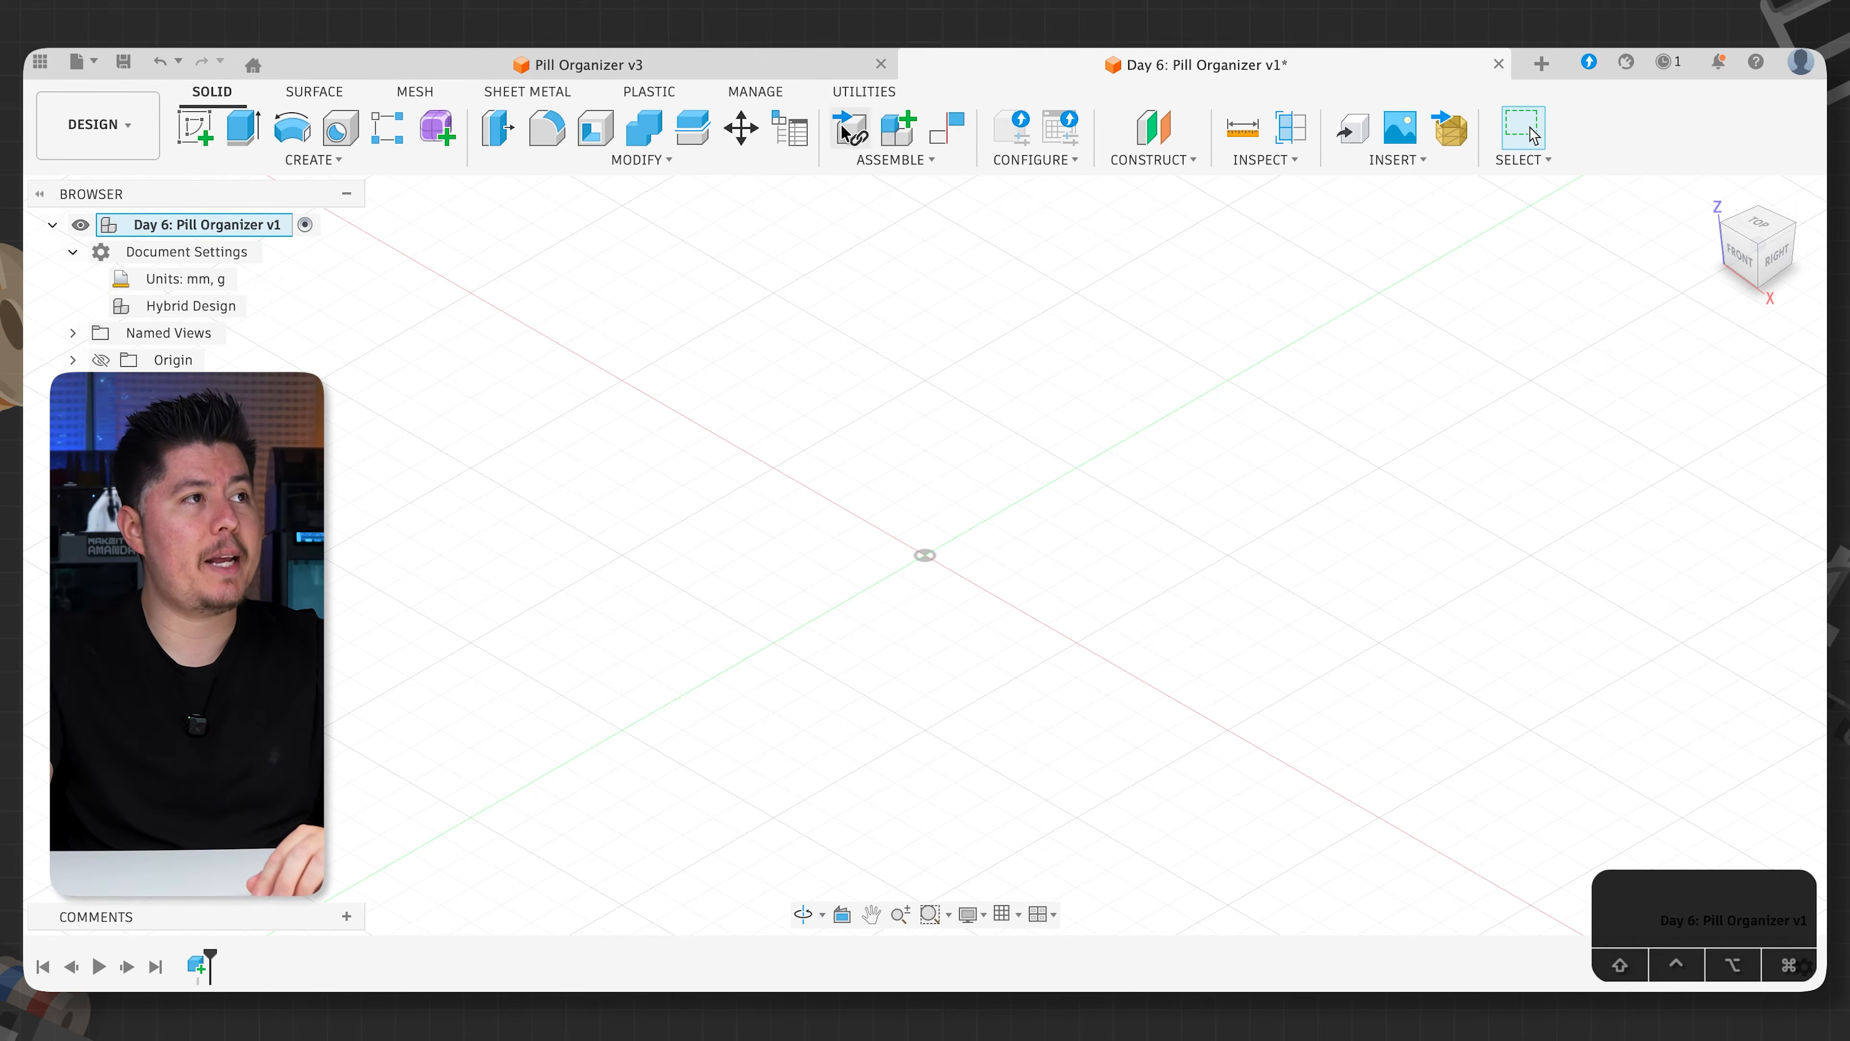
pyautogui.click(913, 137)
pyautogui.moveTo(1024, 428); pyautogui.dragTo(911, 426)
pyautogui.write('Contain')
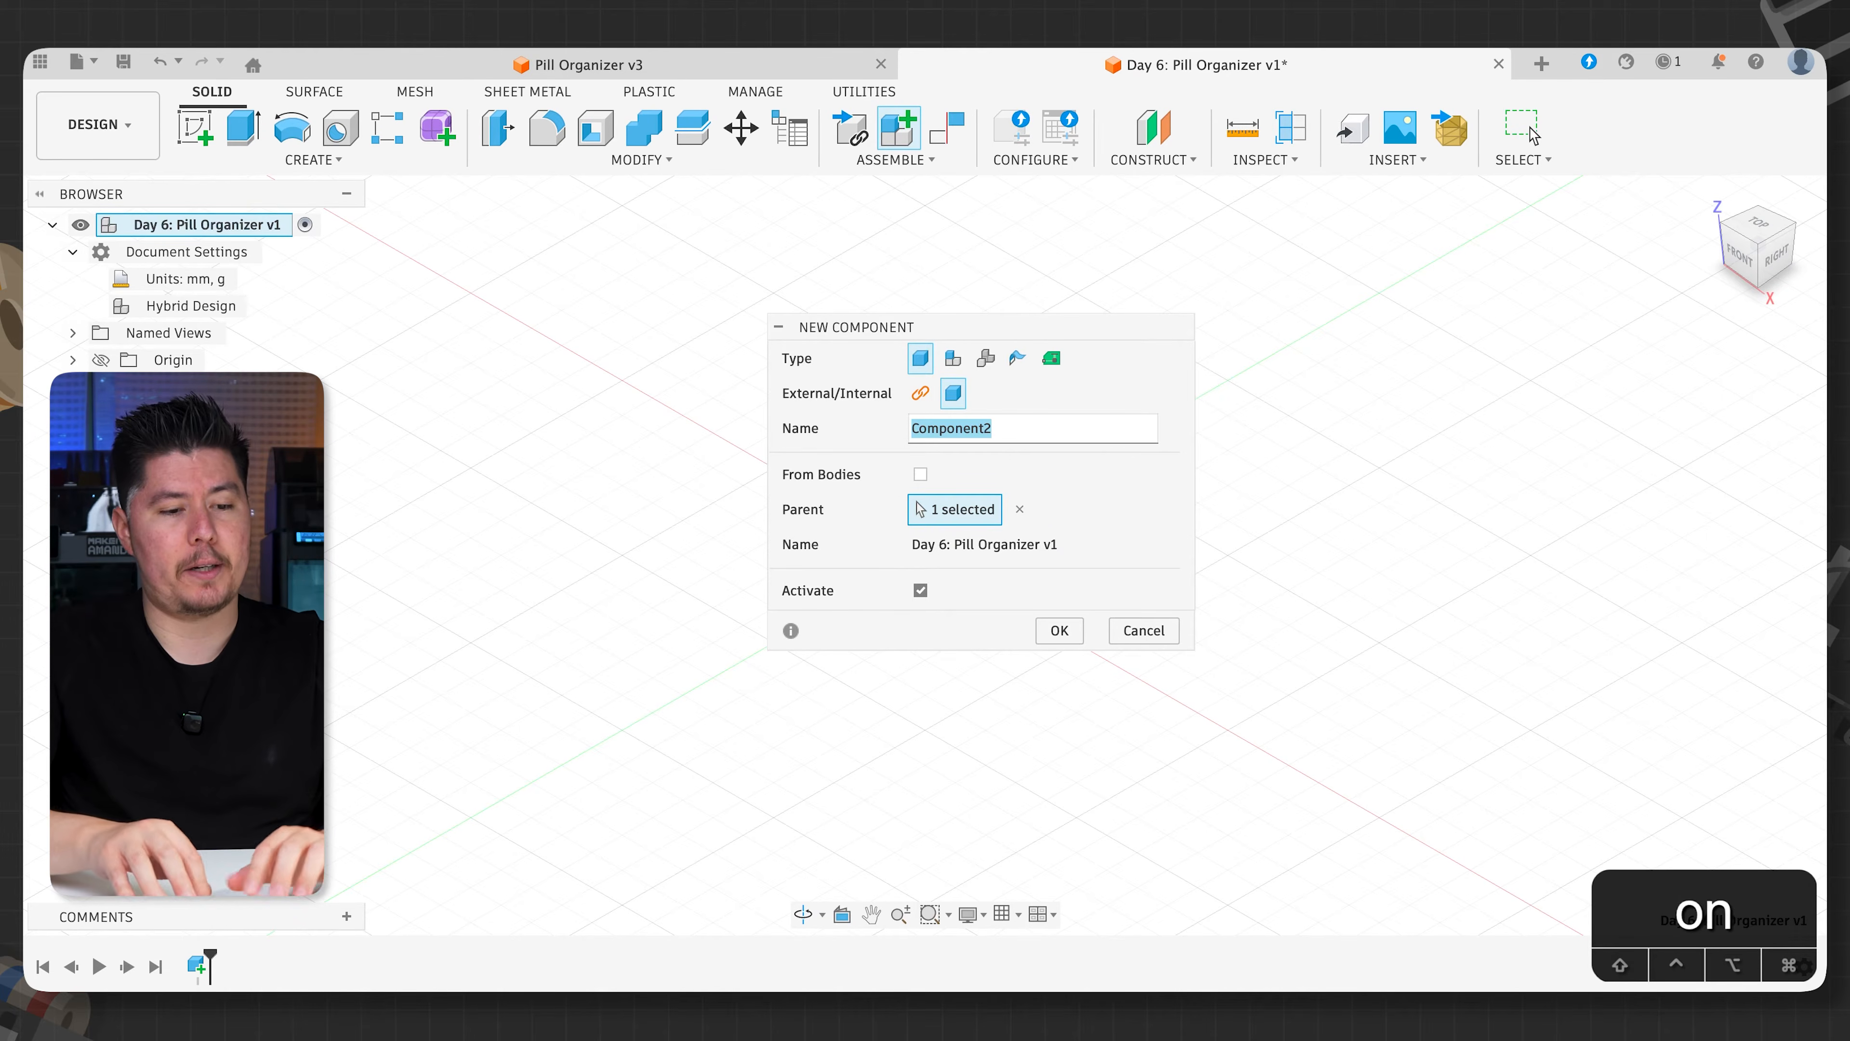
pyautogui.write('er')
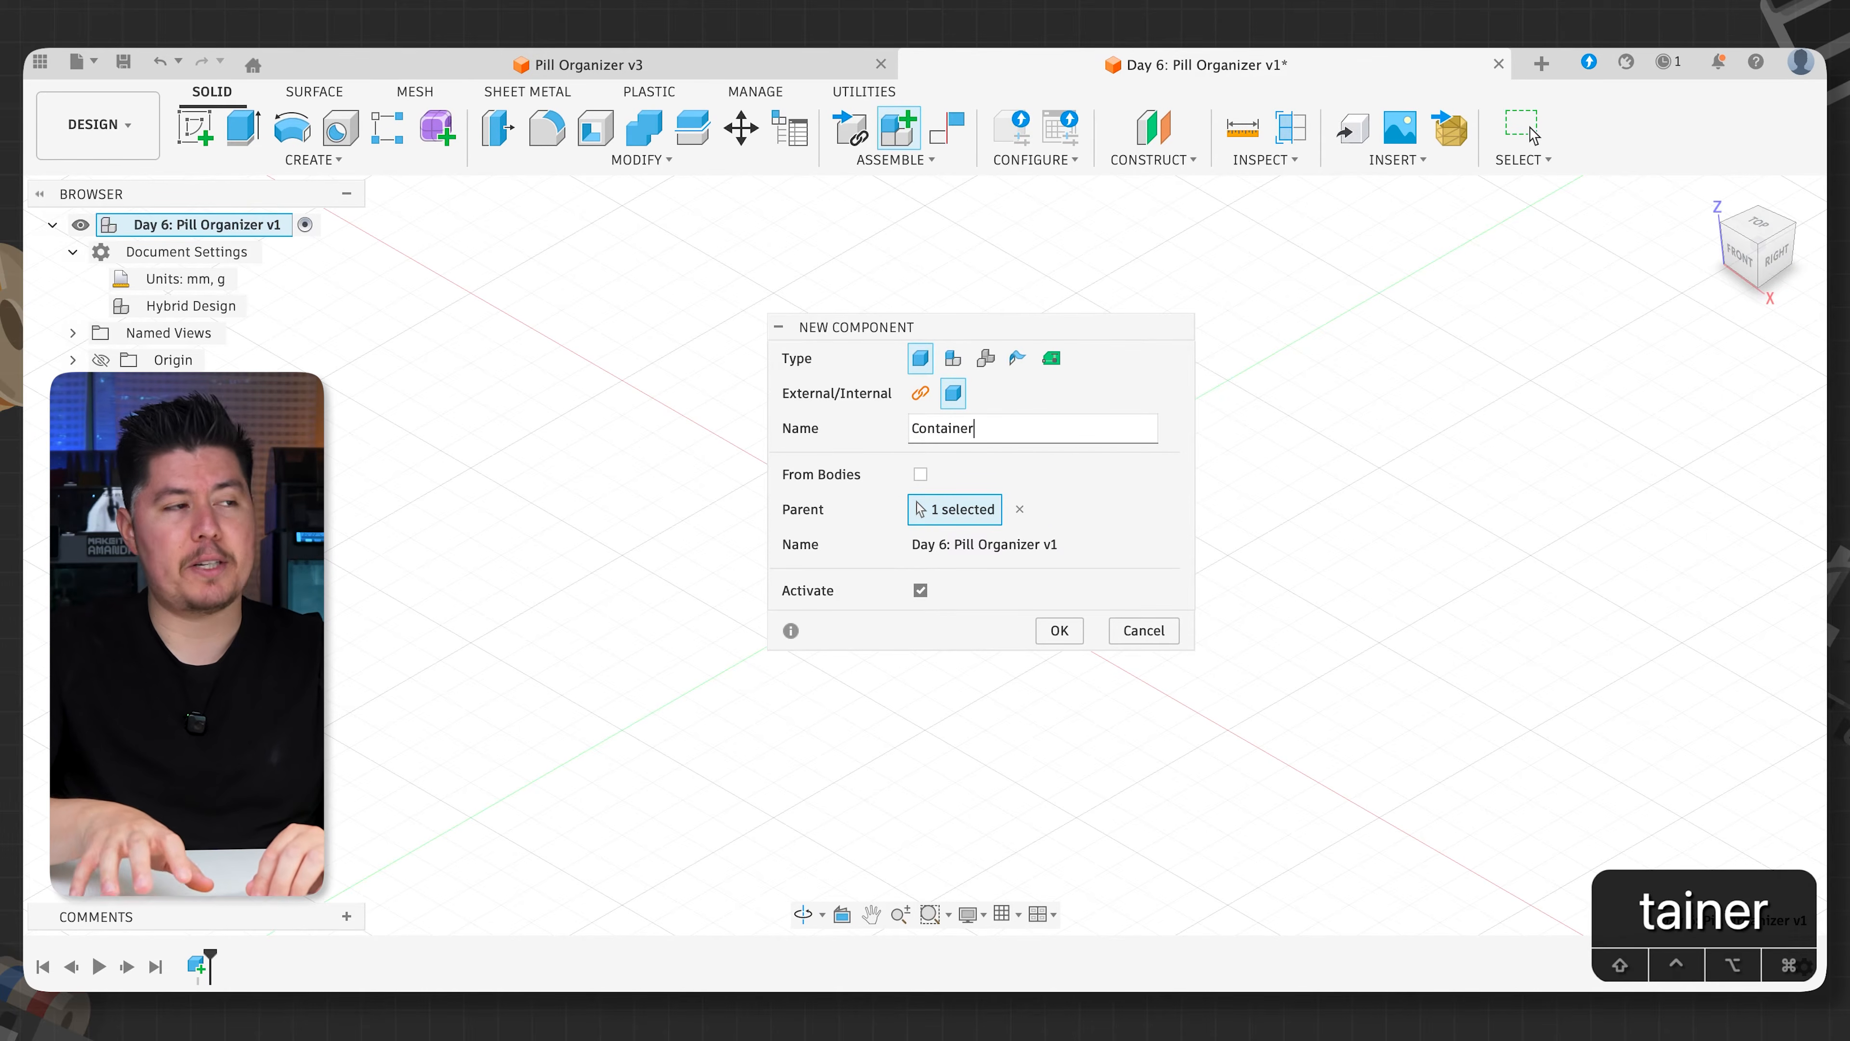
pyautogui.press('Return')
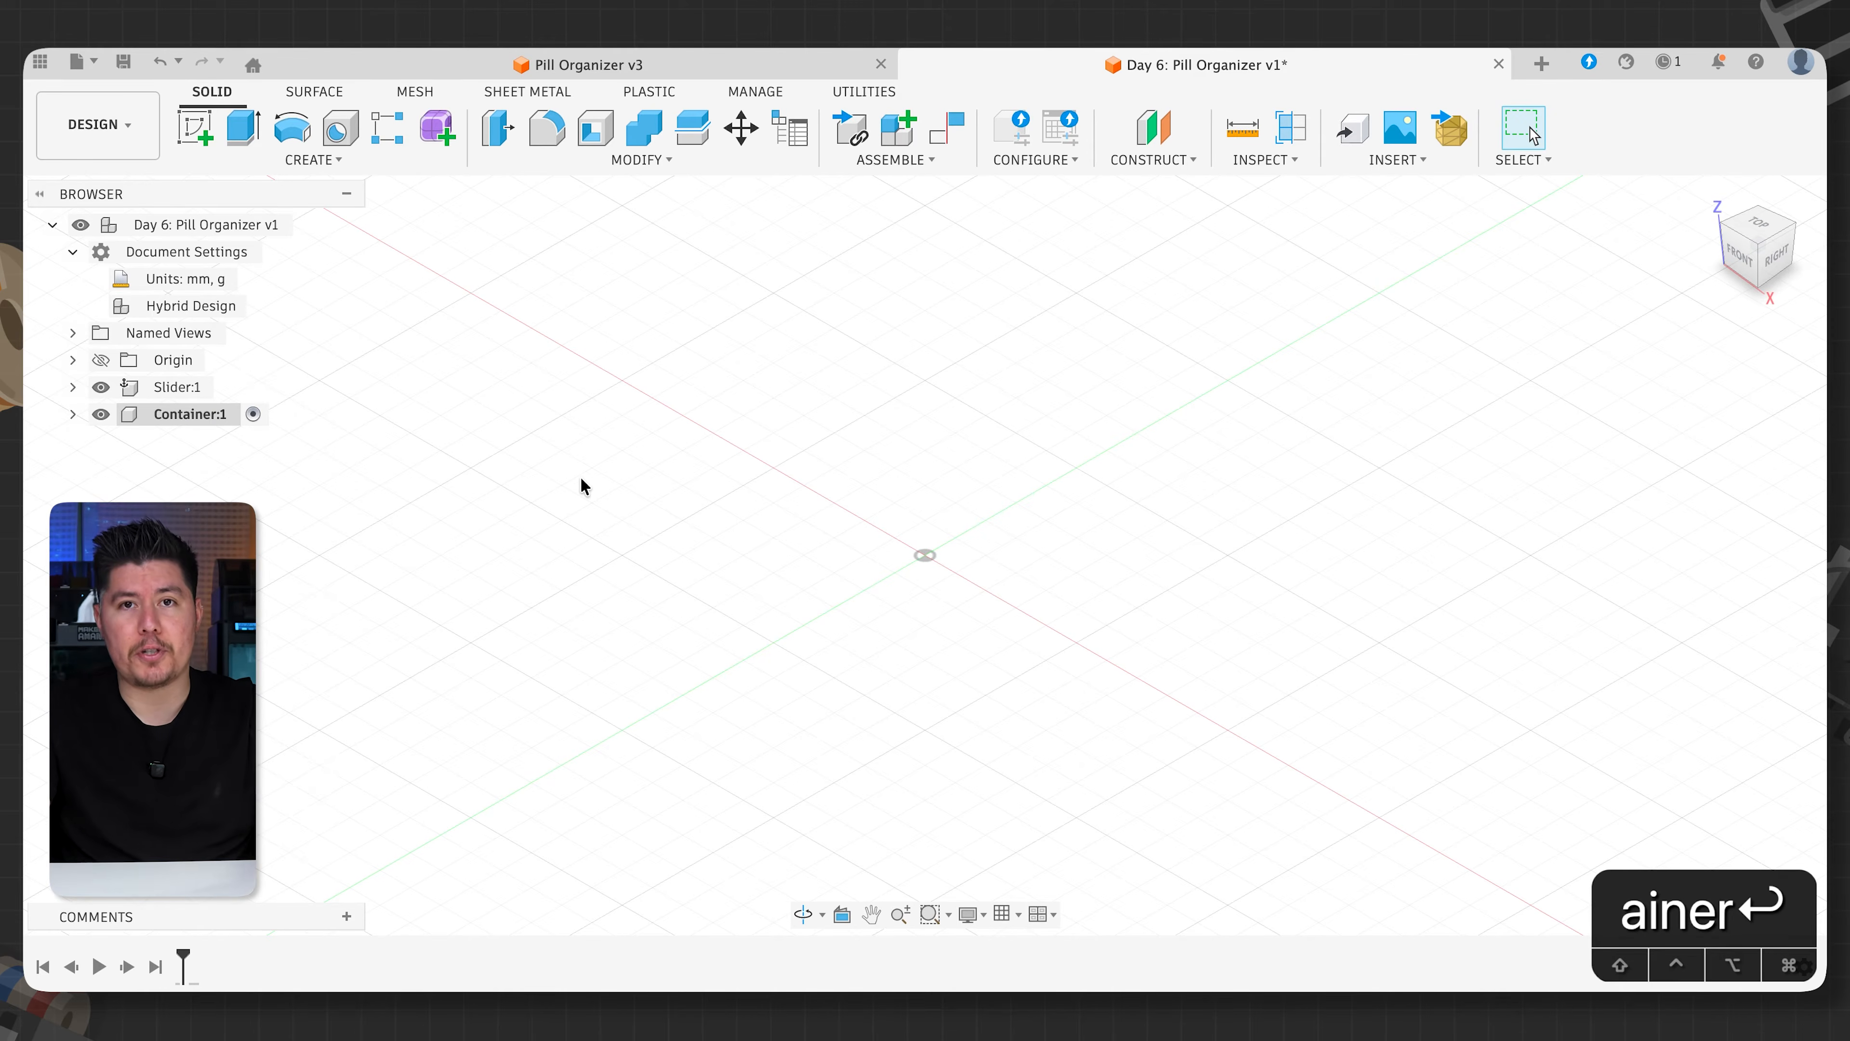
# - Activate the Slider component and switch back to Container as the active component
pyautogui.click(159, 388)
pyautogui.click(165, 415)
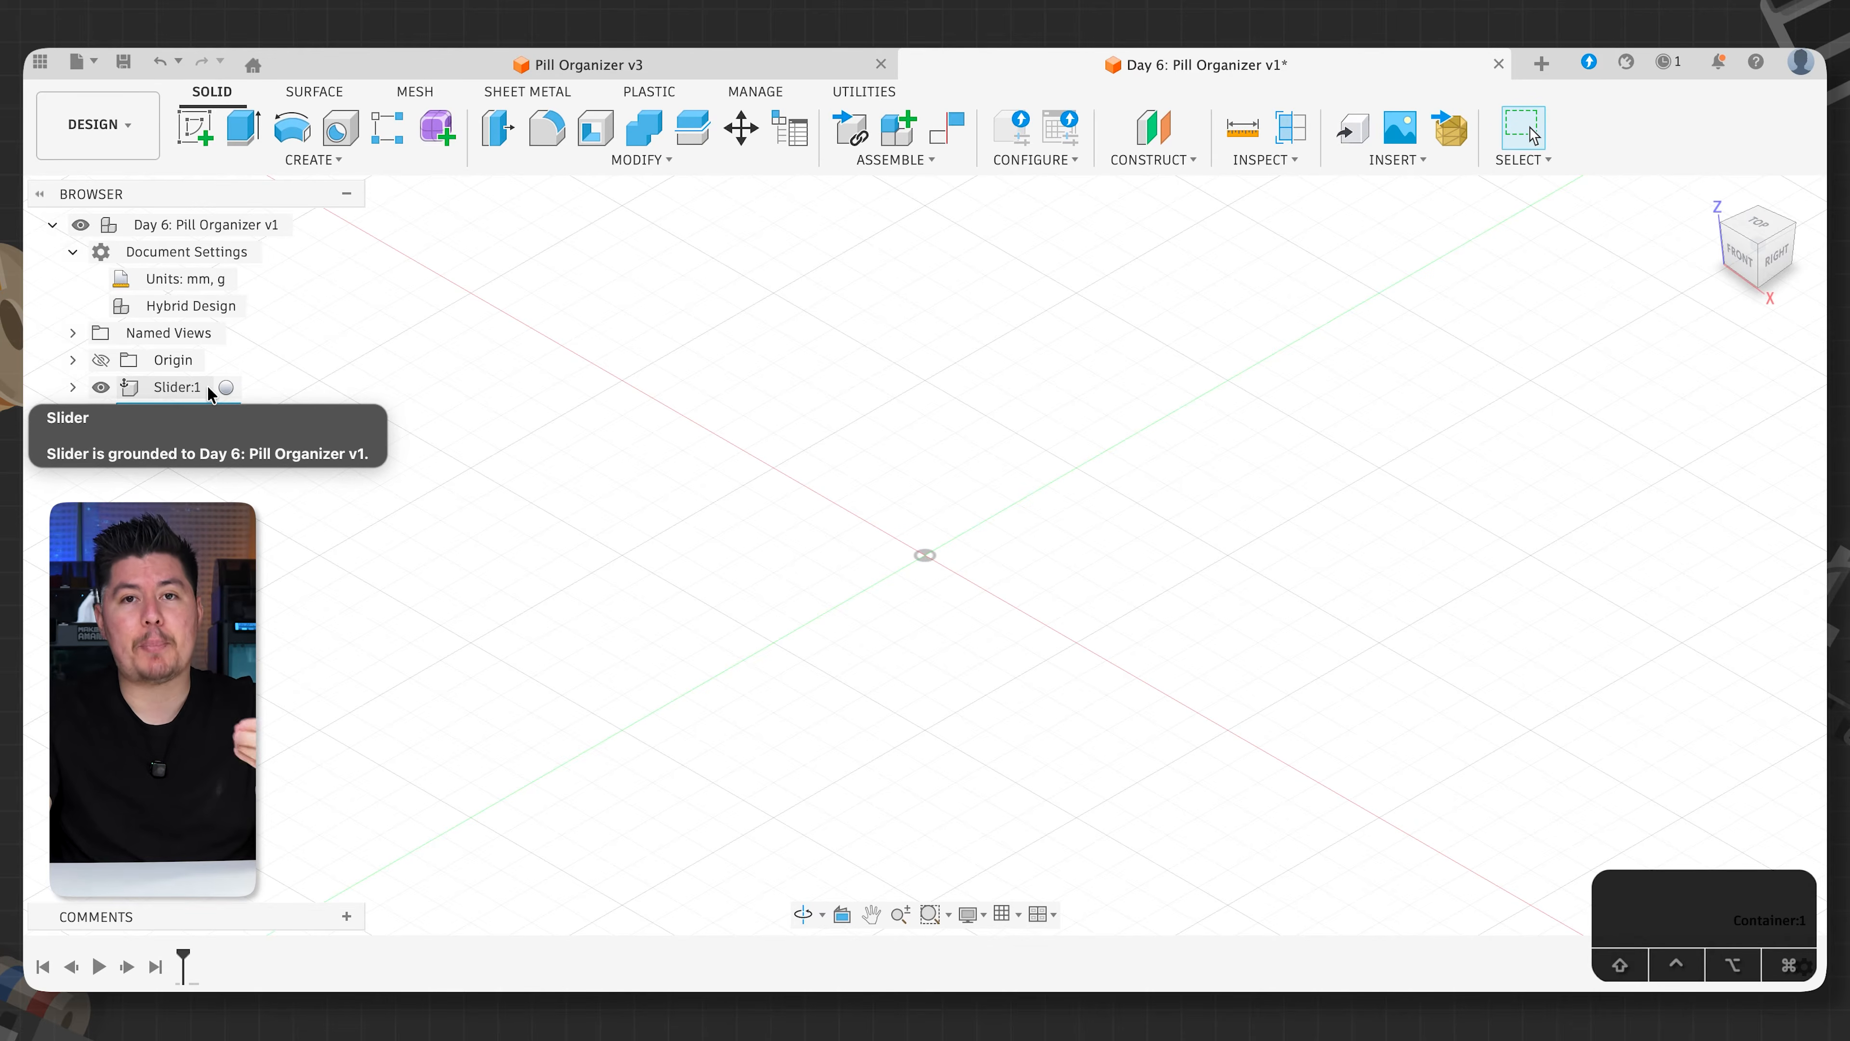
pyautogui.click(230, 390)
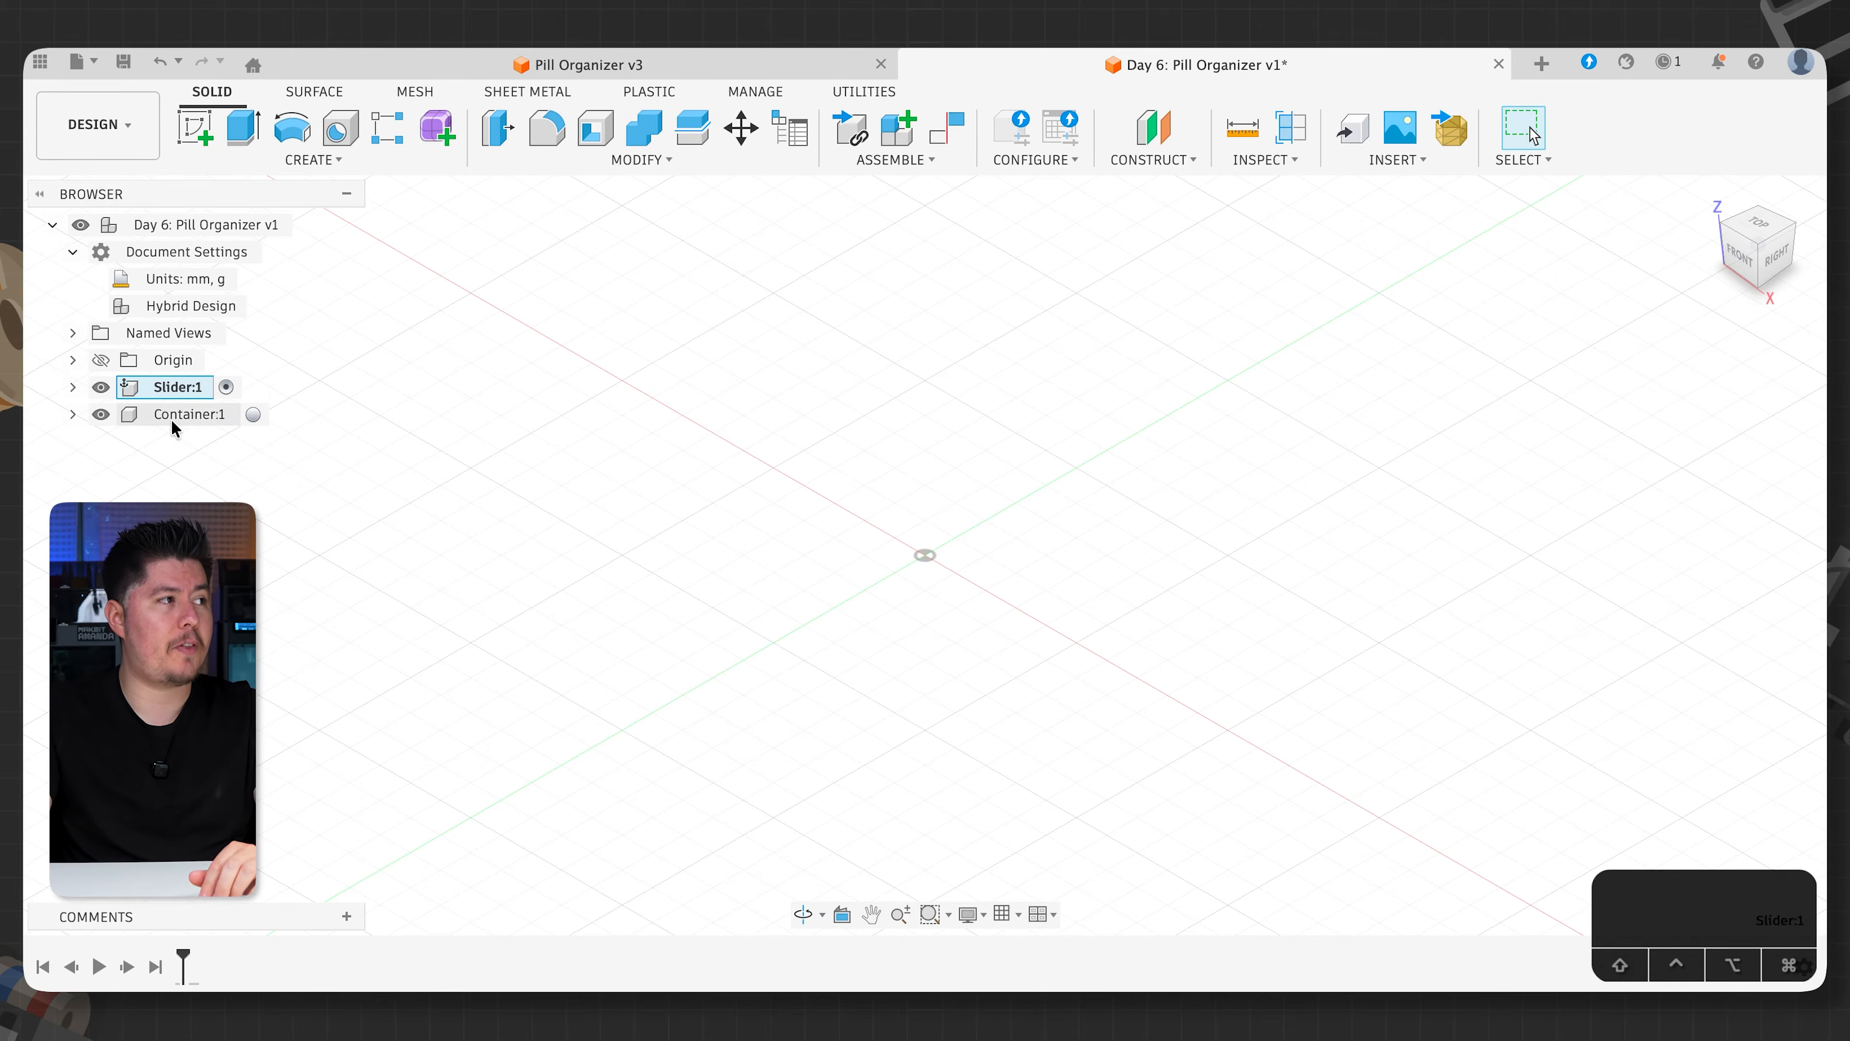
pyautogui.click(253, 414)
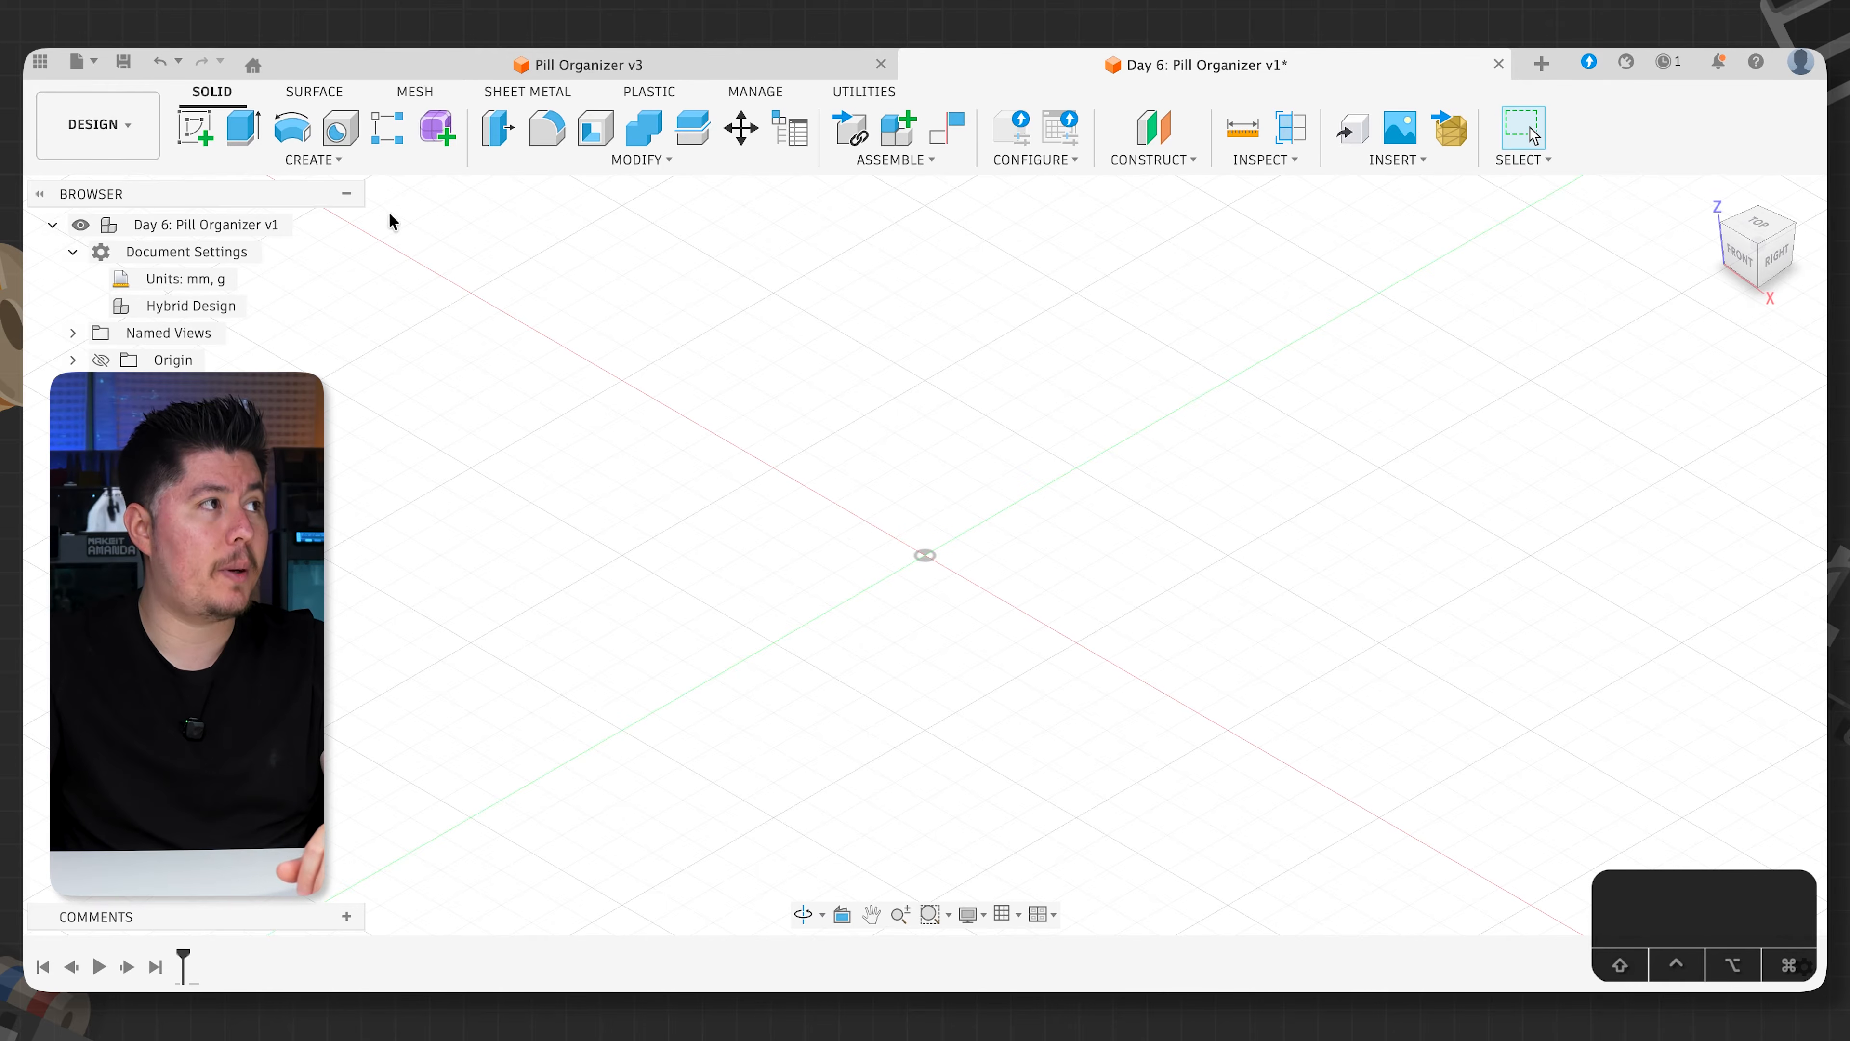
# - Sketch a center rectangle on the front plane, centred on the origin, 40 mm wide and 30 mm high
pyautogui.click(199, 134)
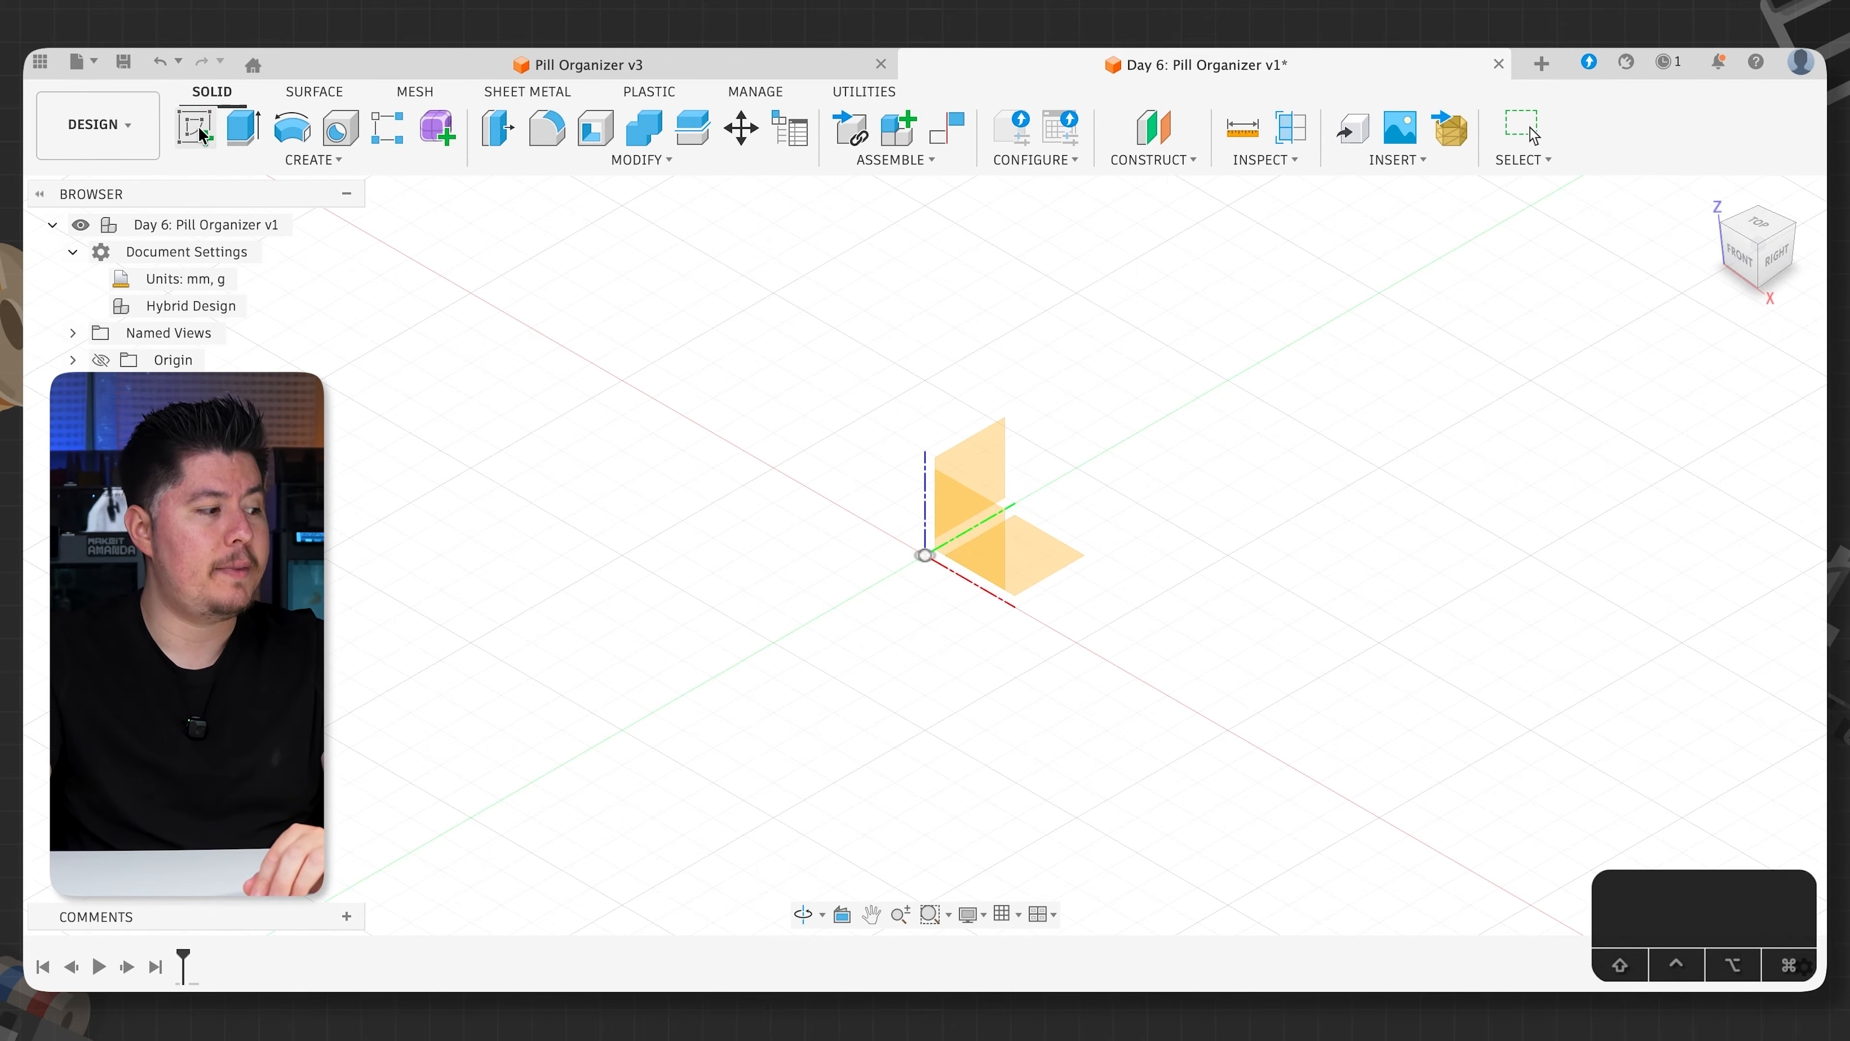
pyautogui.click(992, 548)
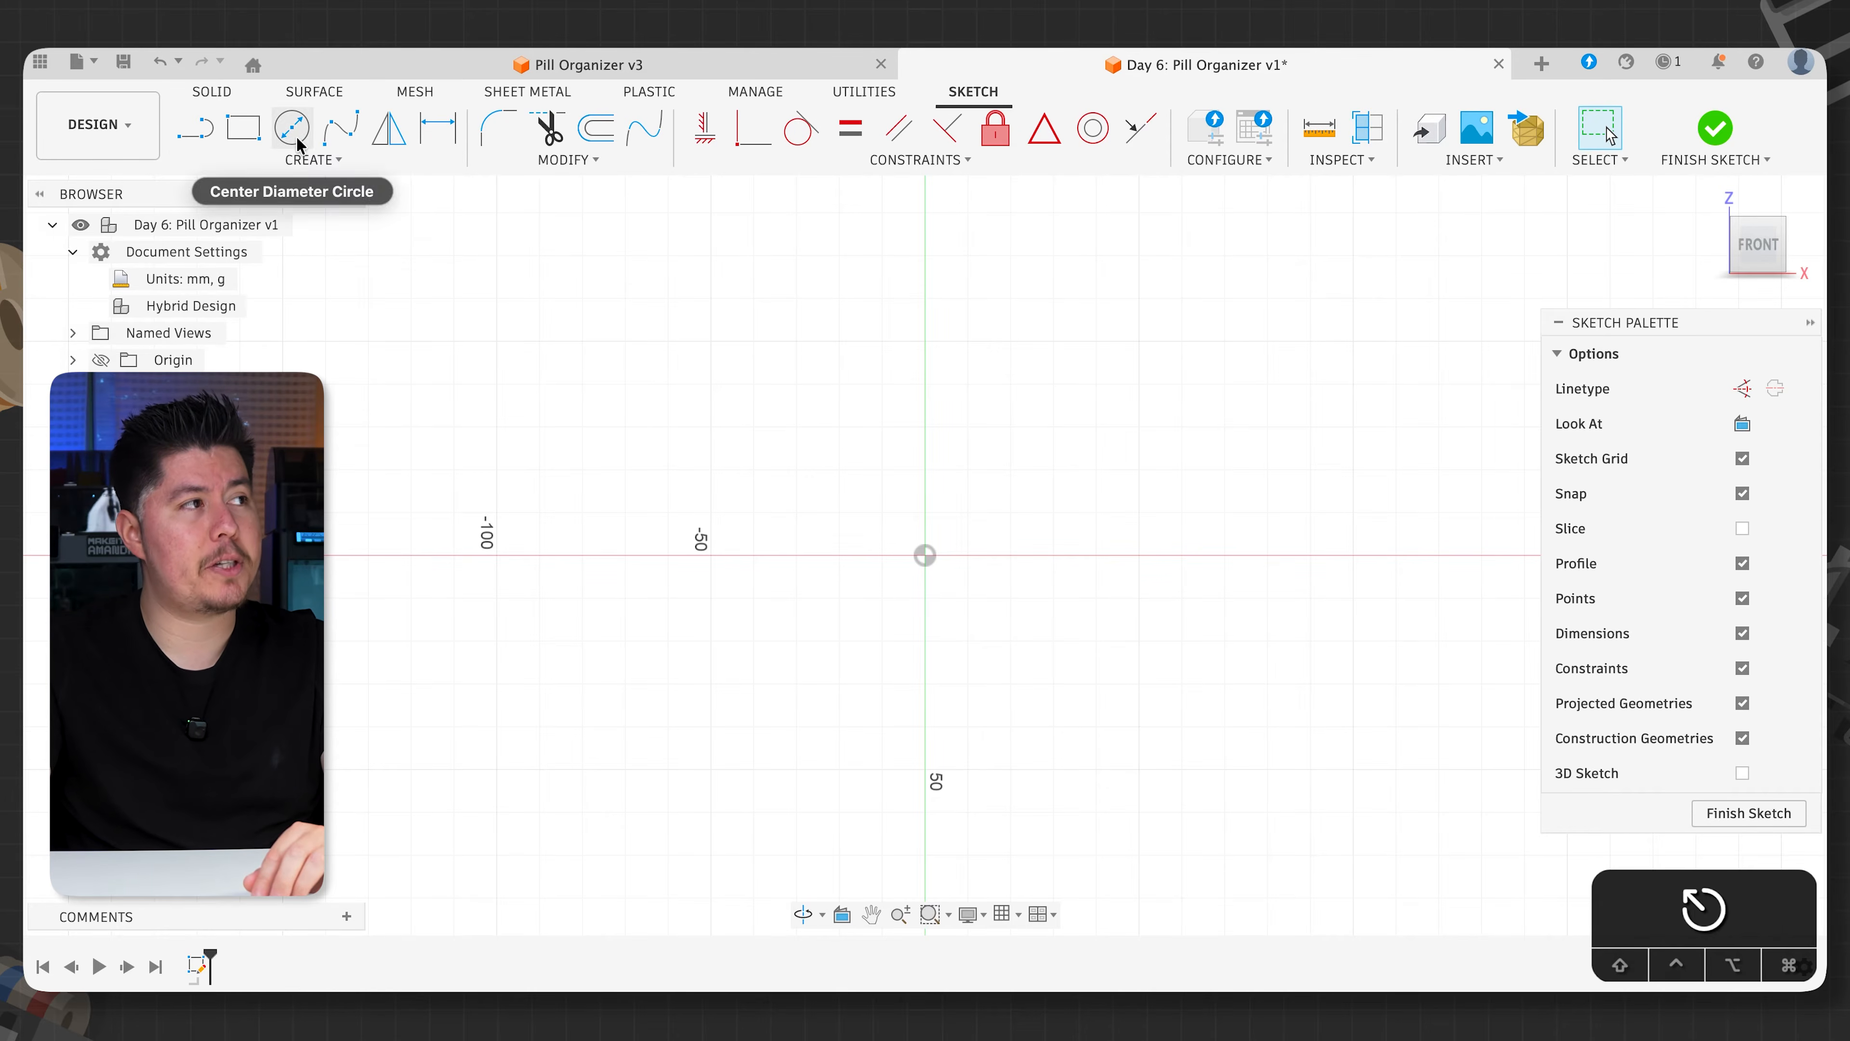
pyautogui.click(299, 159)
pyautogui.moveTo(265, 227)
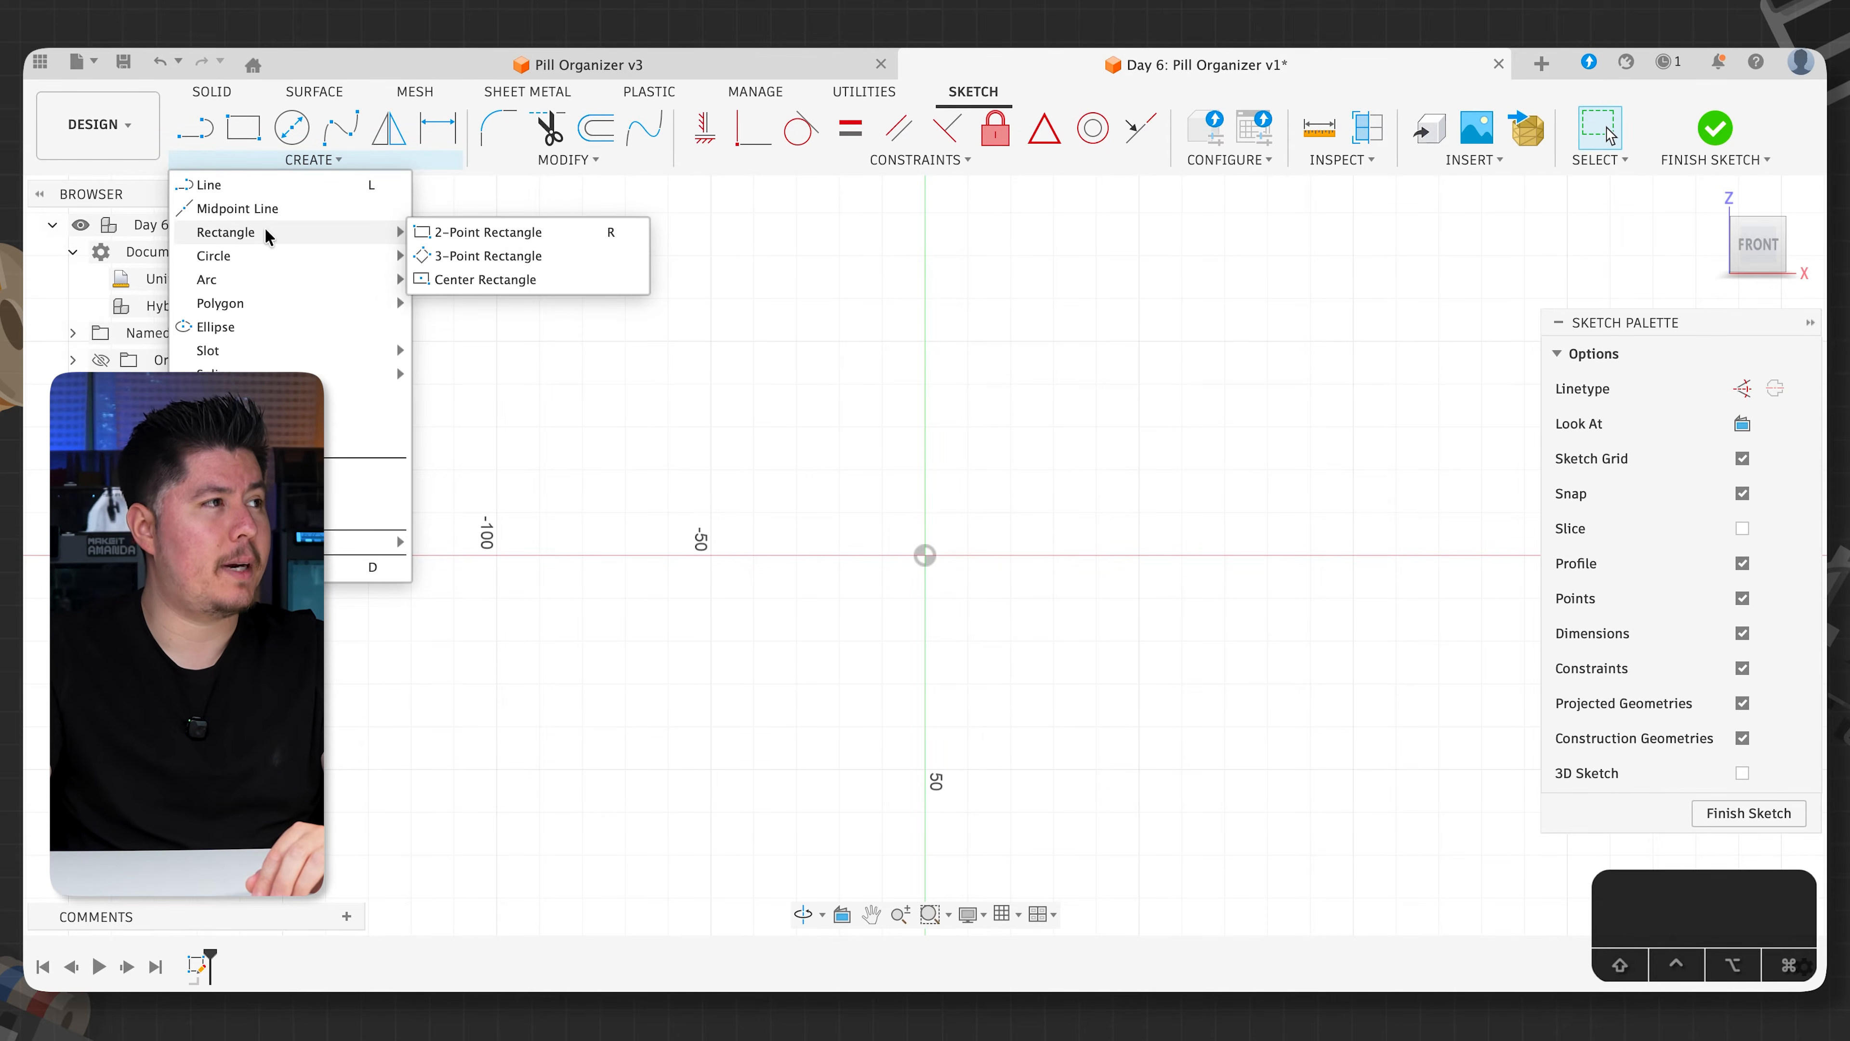
pyautogui.click(496, 279)
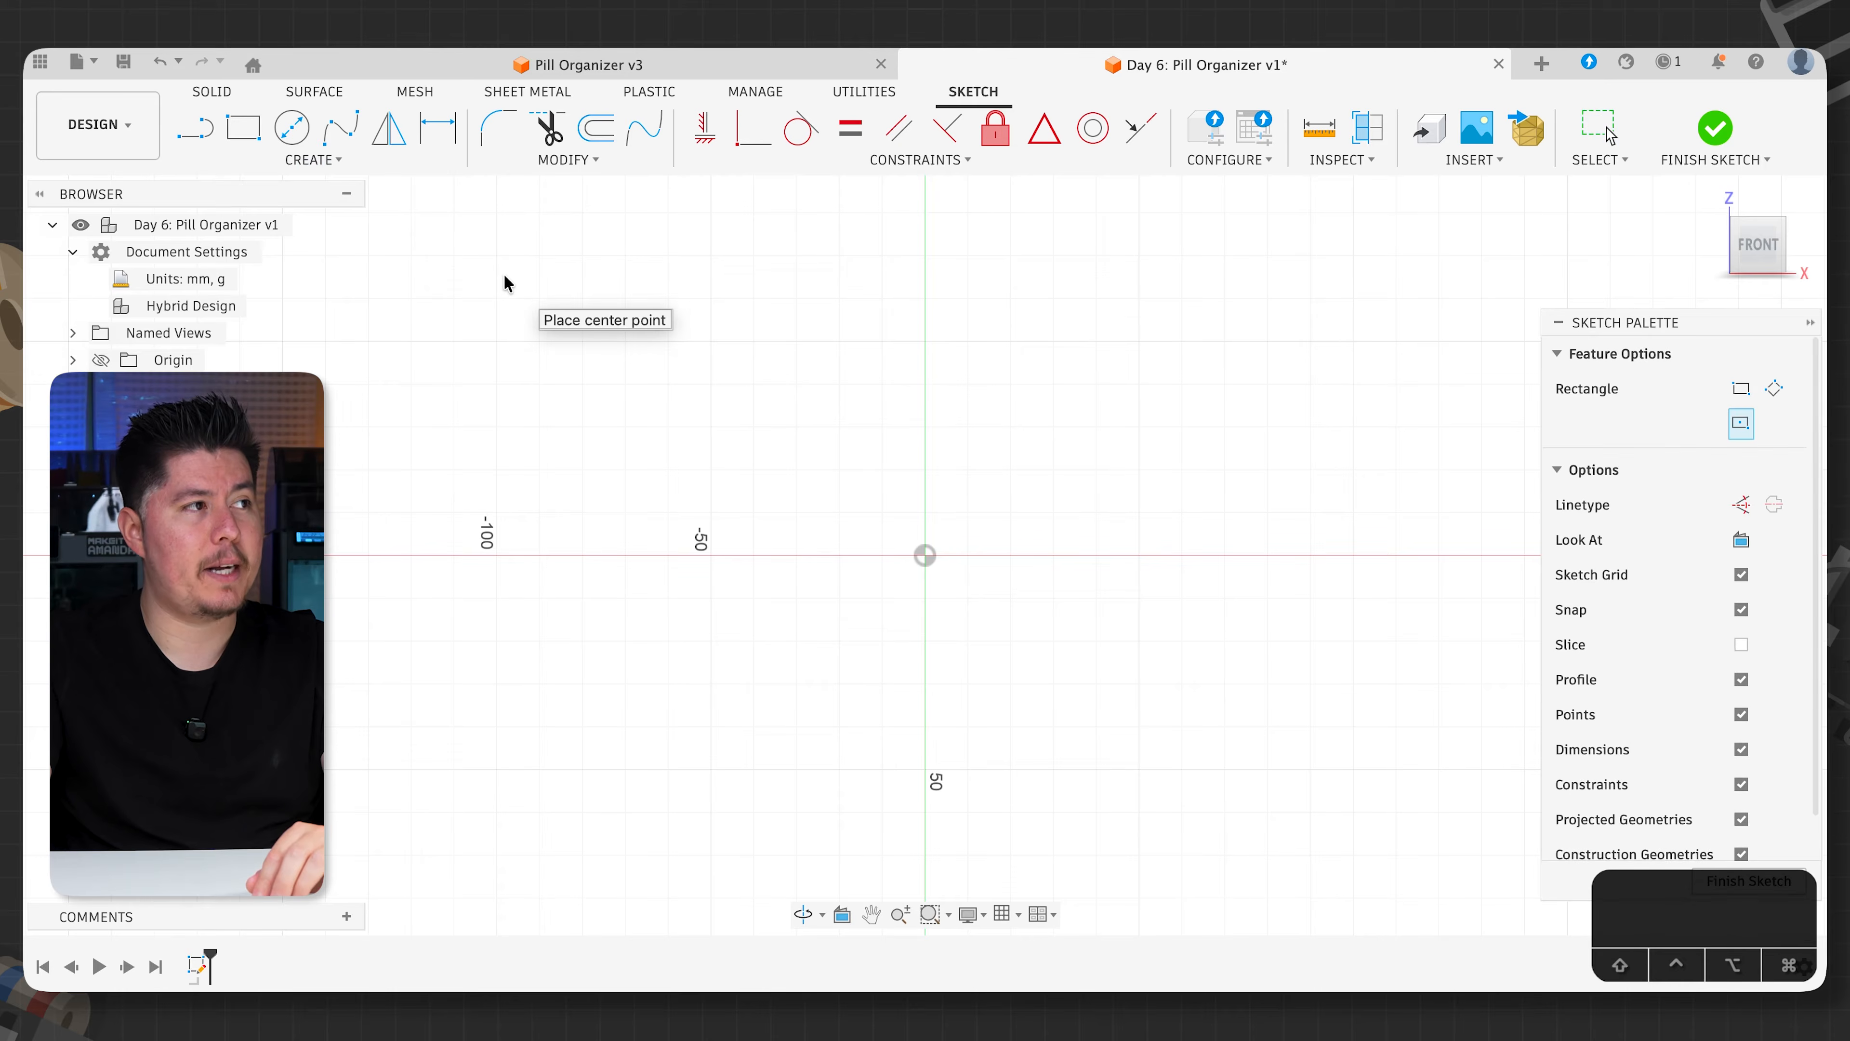
pyautogui.click(924, 556)
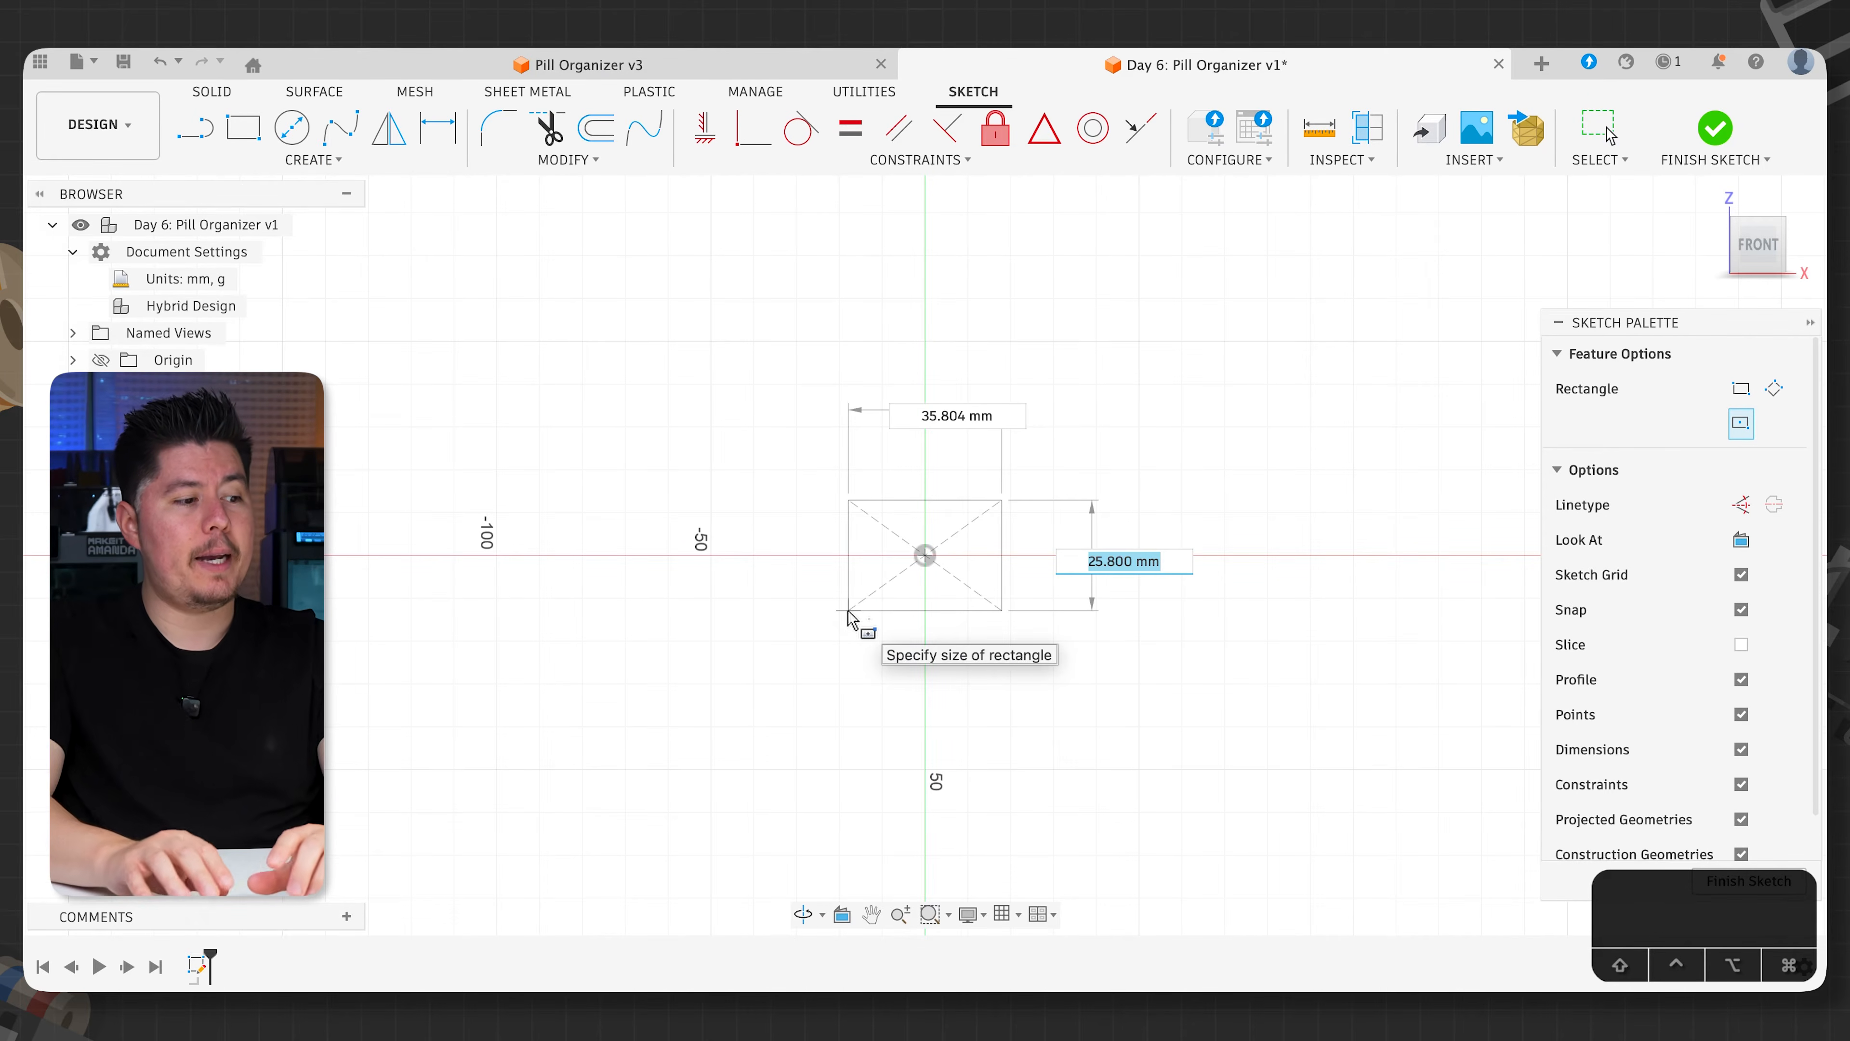
pyautogui.write('30')
pyautogui.press('Tab')
pyautogui.write('40')
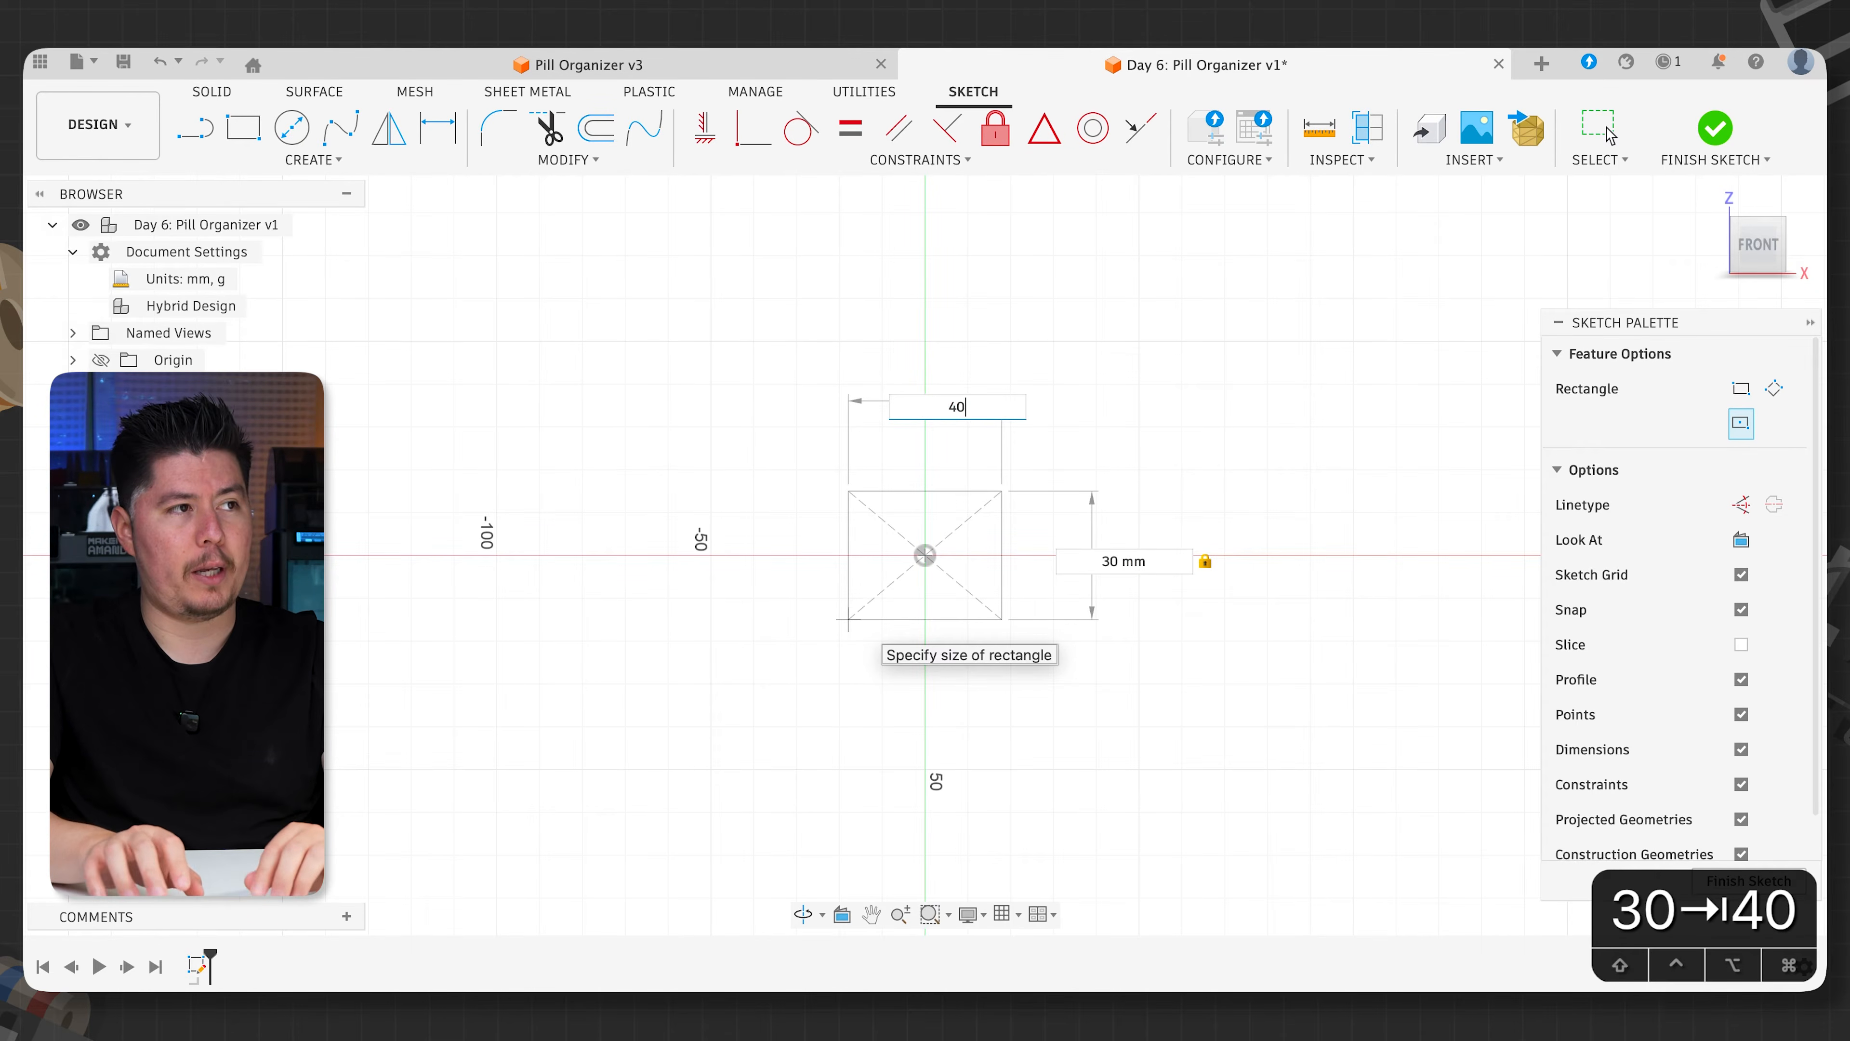
pyautogui.press('Return')
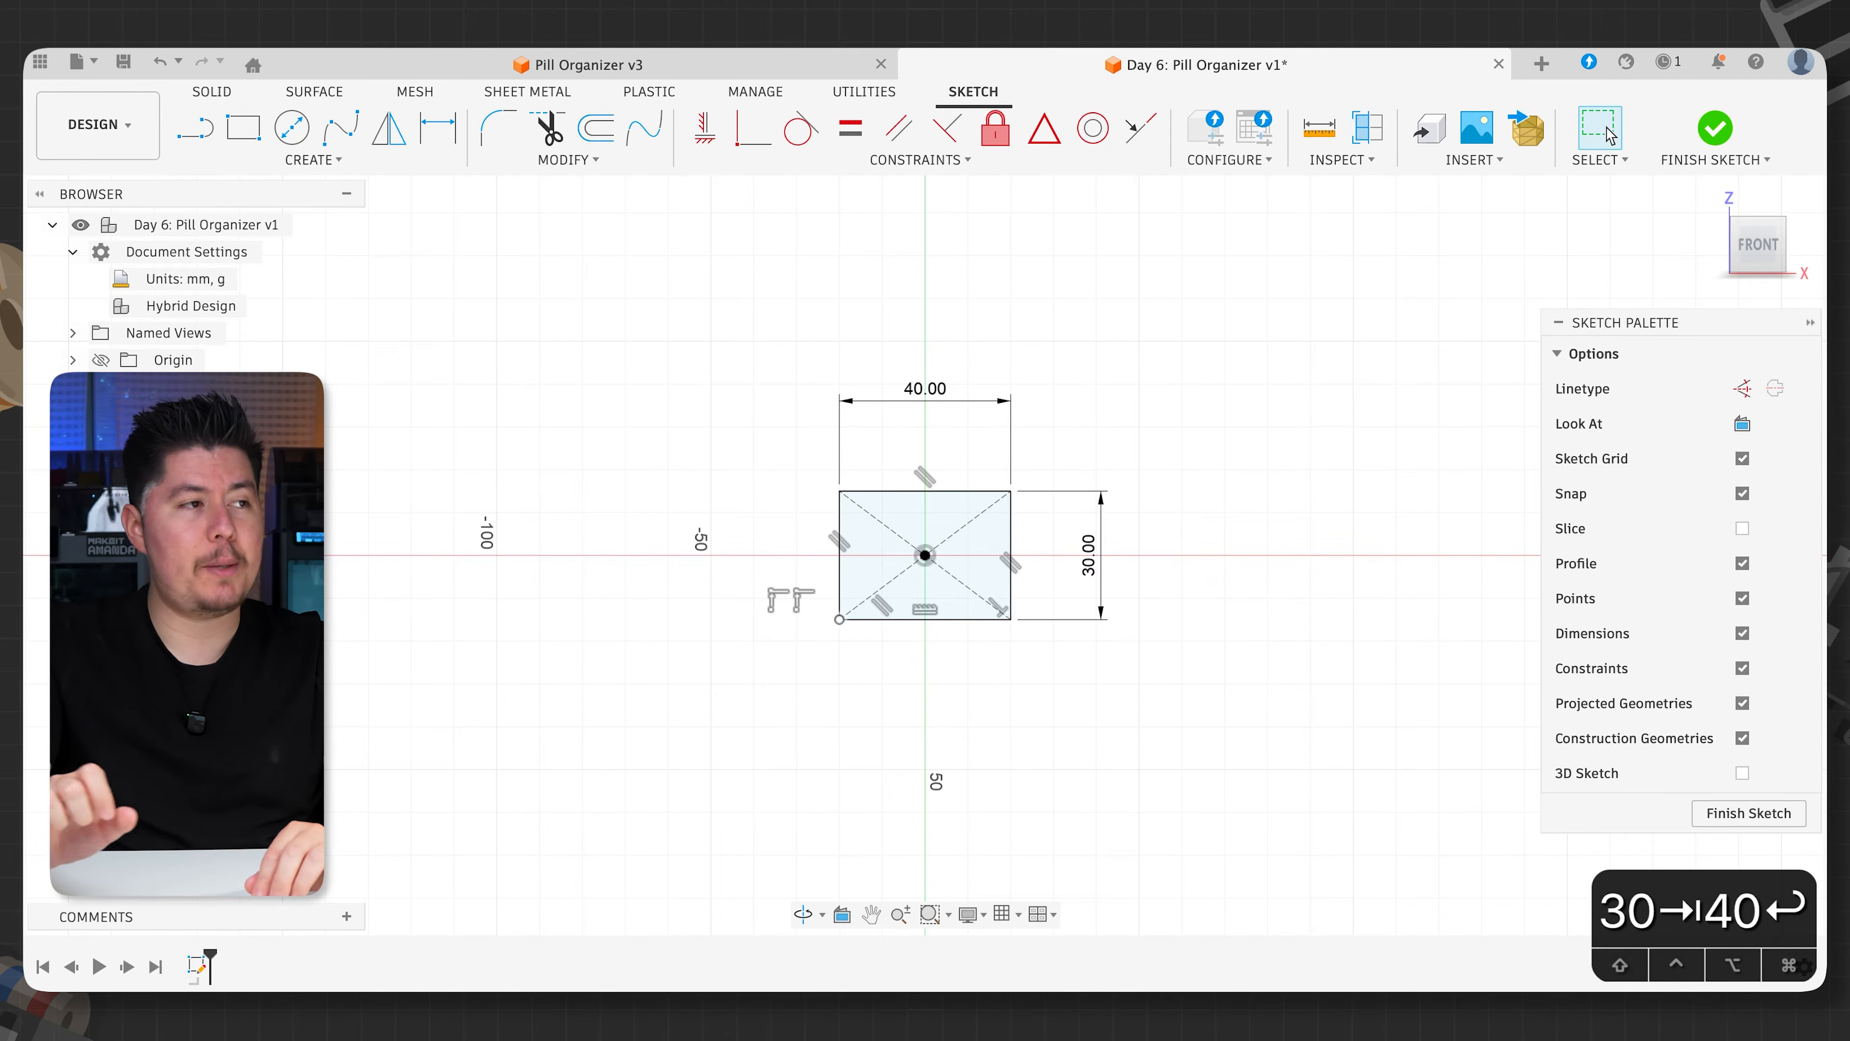
# - Extrude the rectangle symmetrically by 60 mm on each side as a new body
pyautogui.keyDown('shift'); pyautogui.moveTo(1200, 608); pyautogui.dragTo(1106, 623, button='middle'); pyautogui.keyUp('shift')
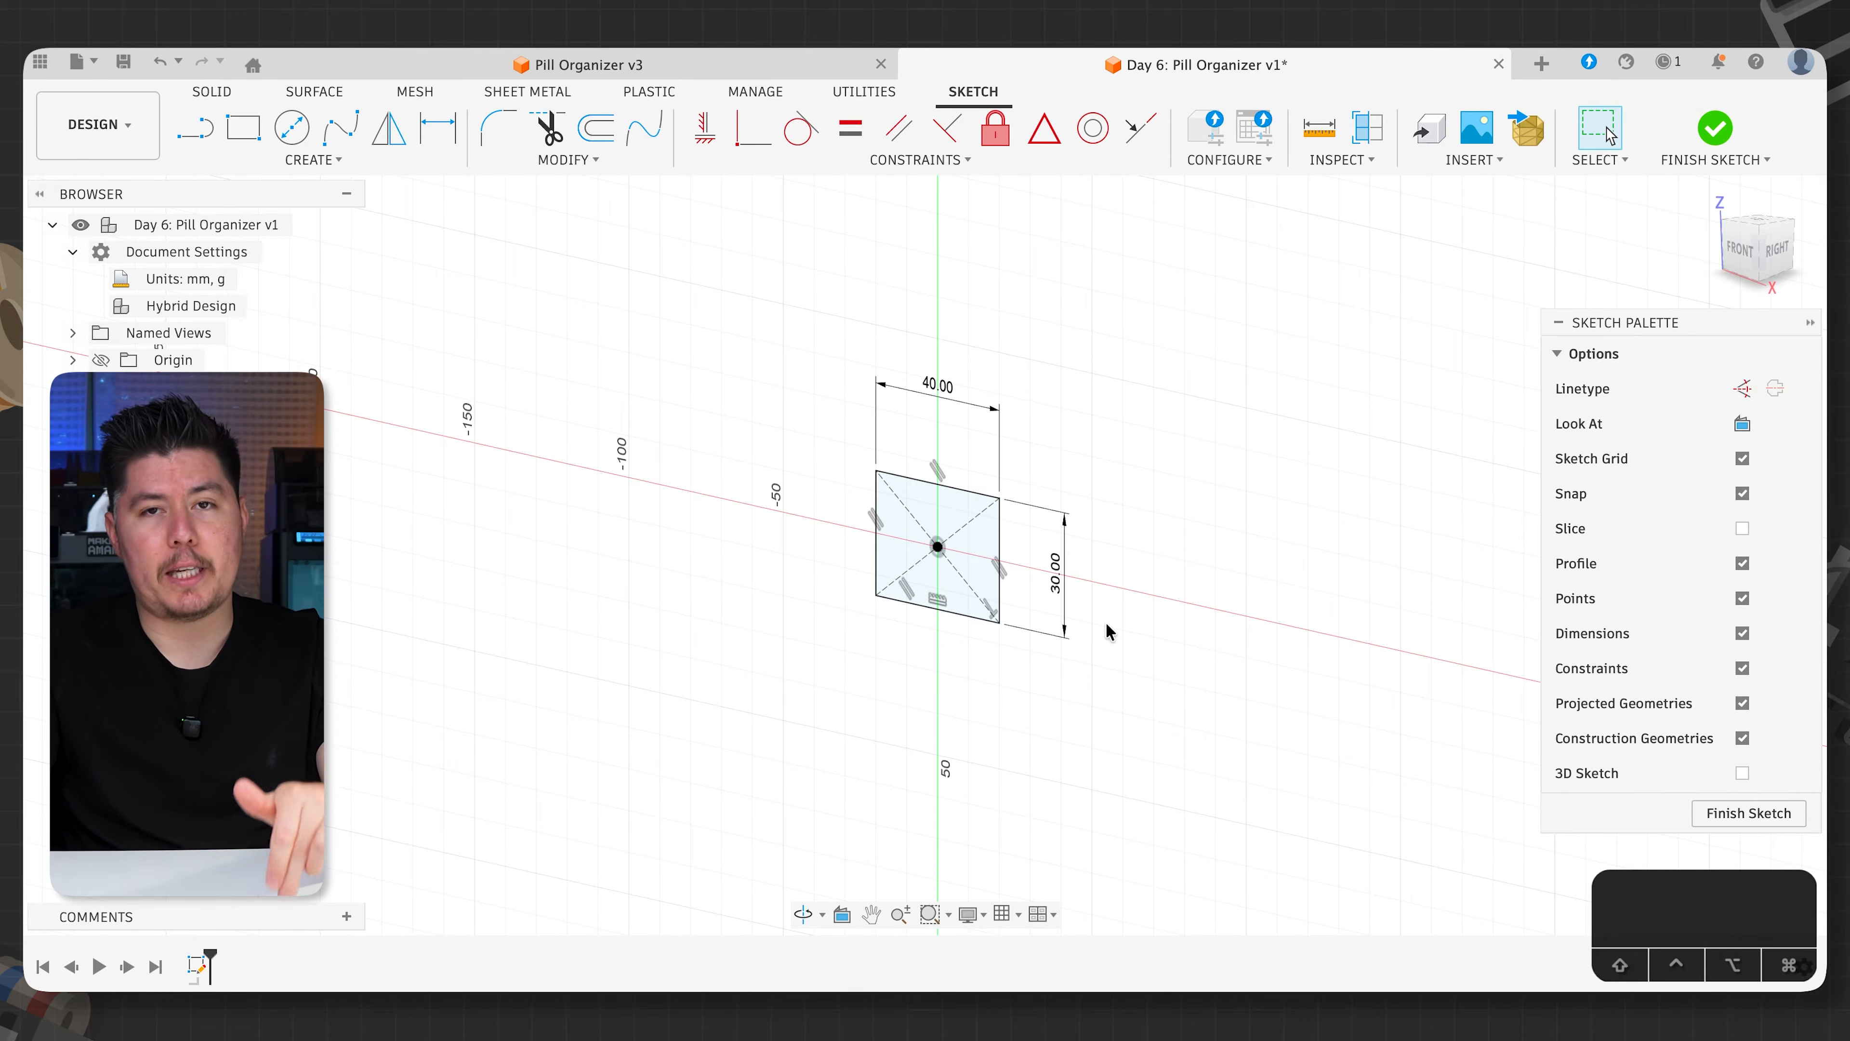
pyautogui.press('e')
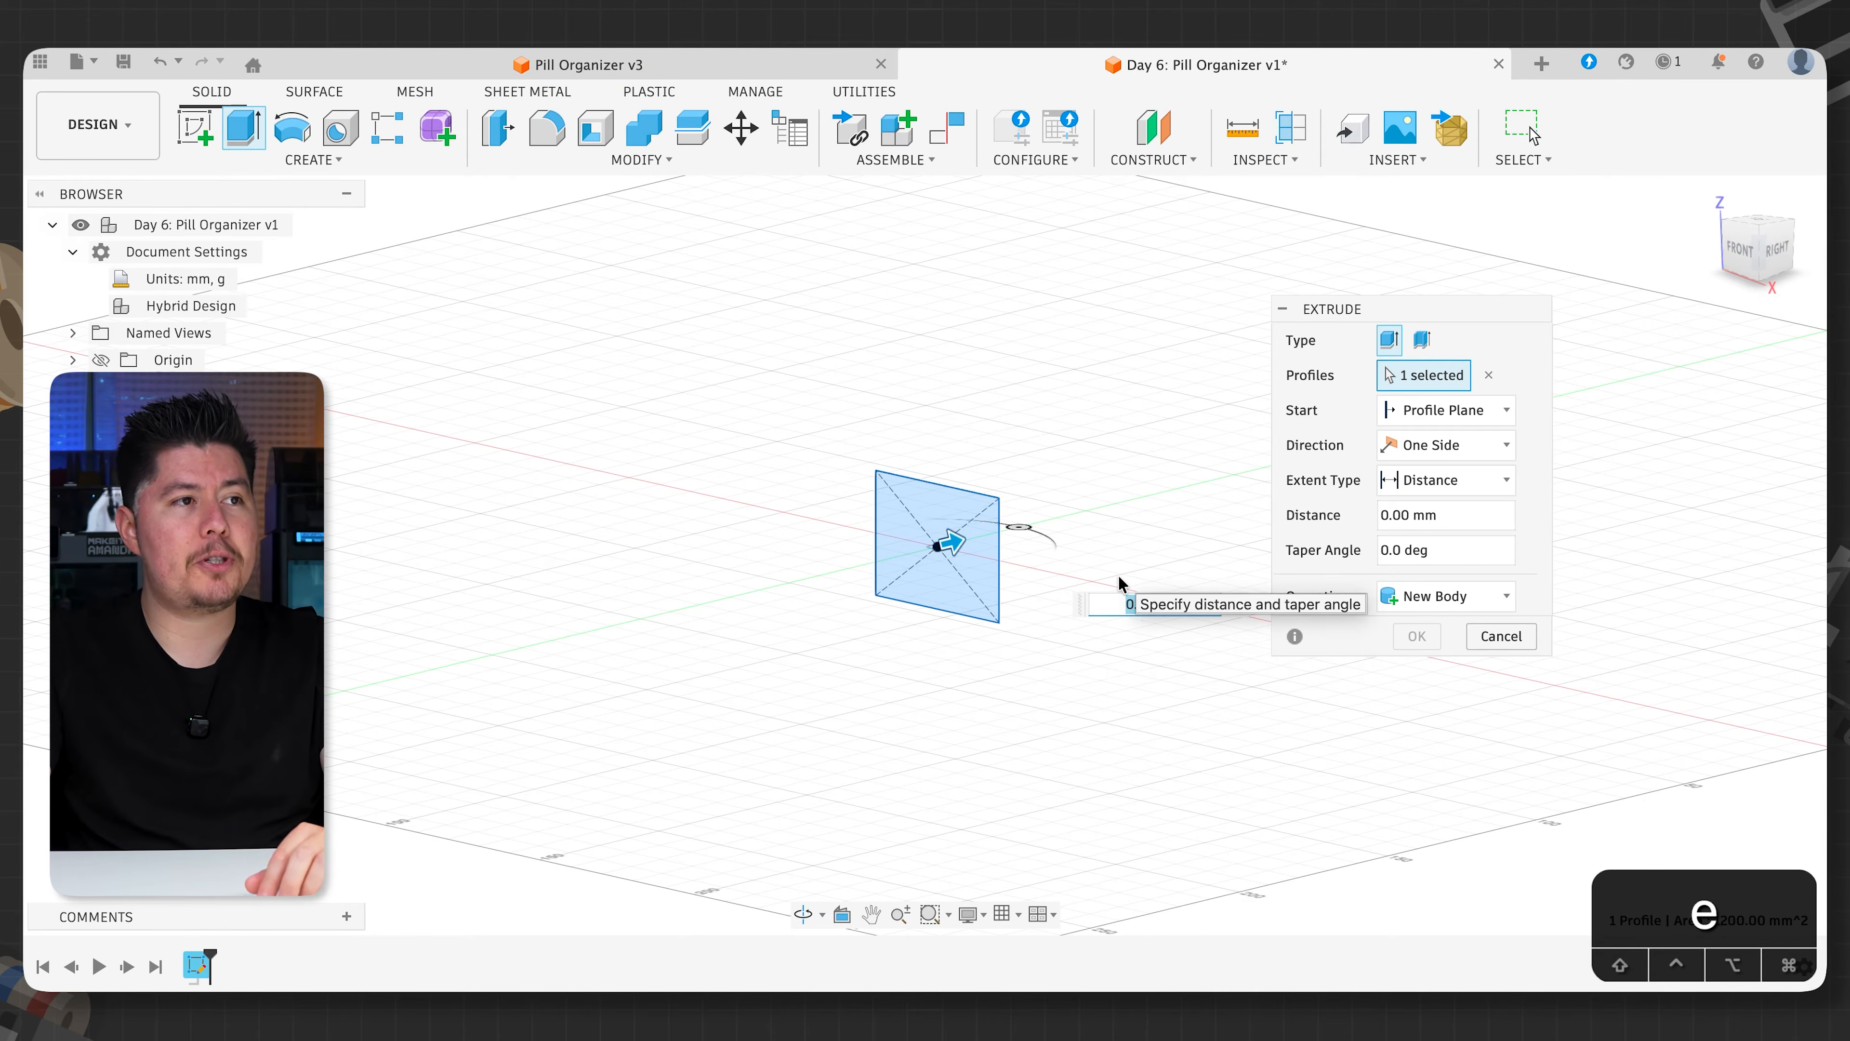
pyautogui.click(1438, 446)
pyautogui.click(1429, 533)
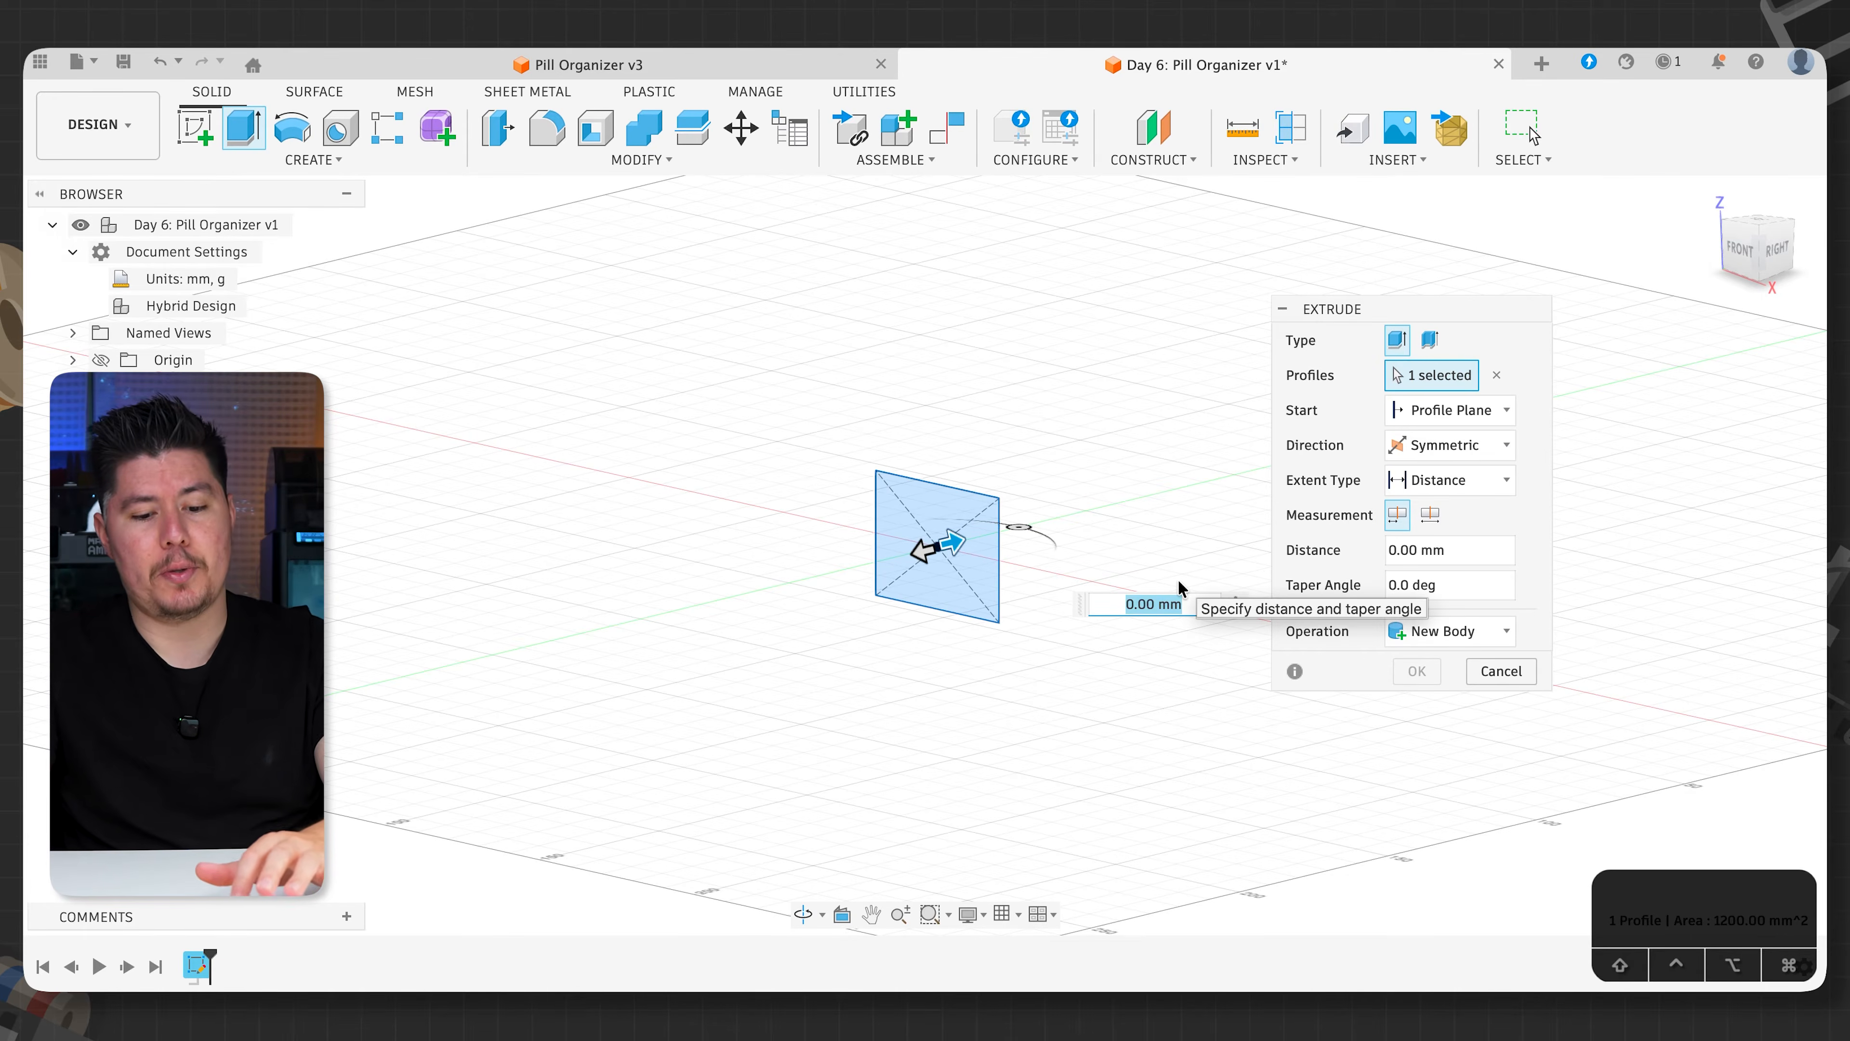
pyautogui.write('60')
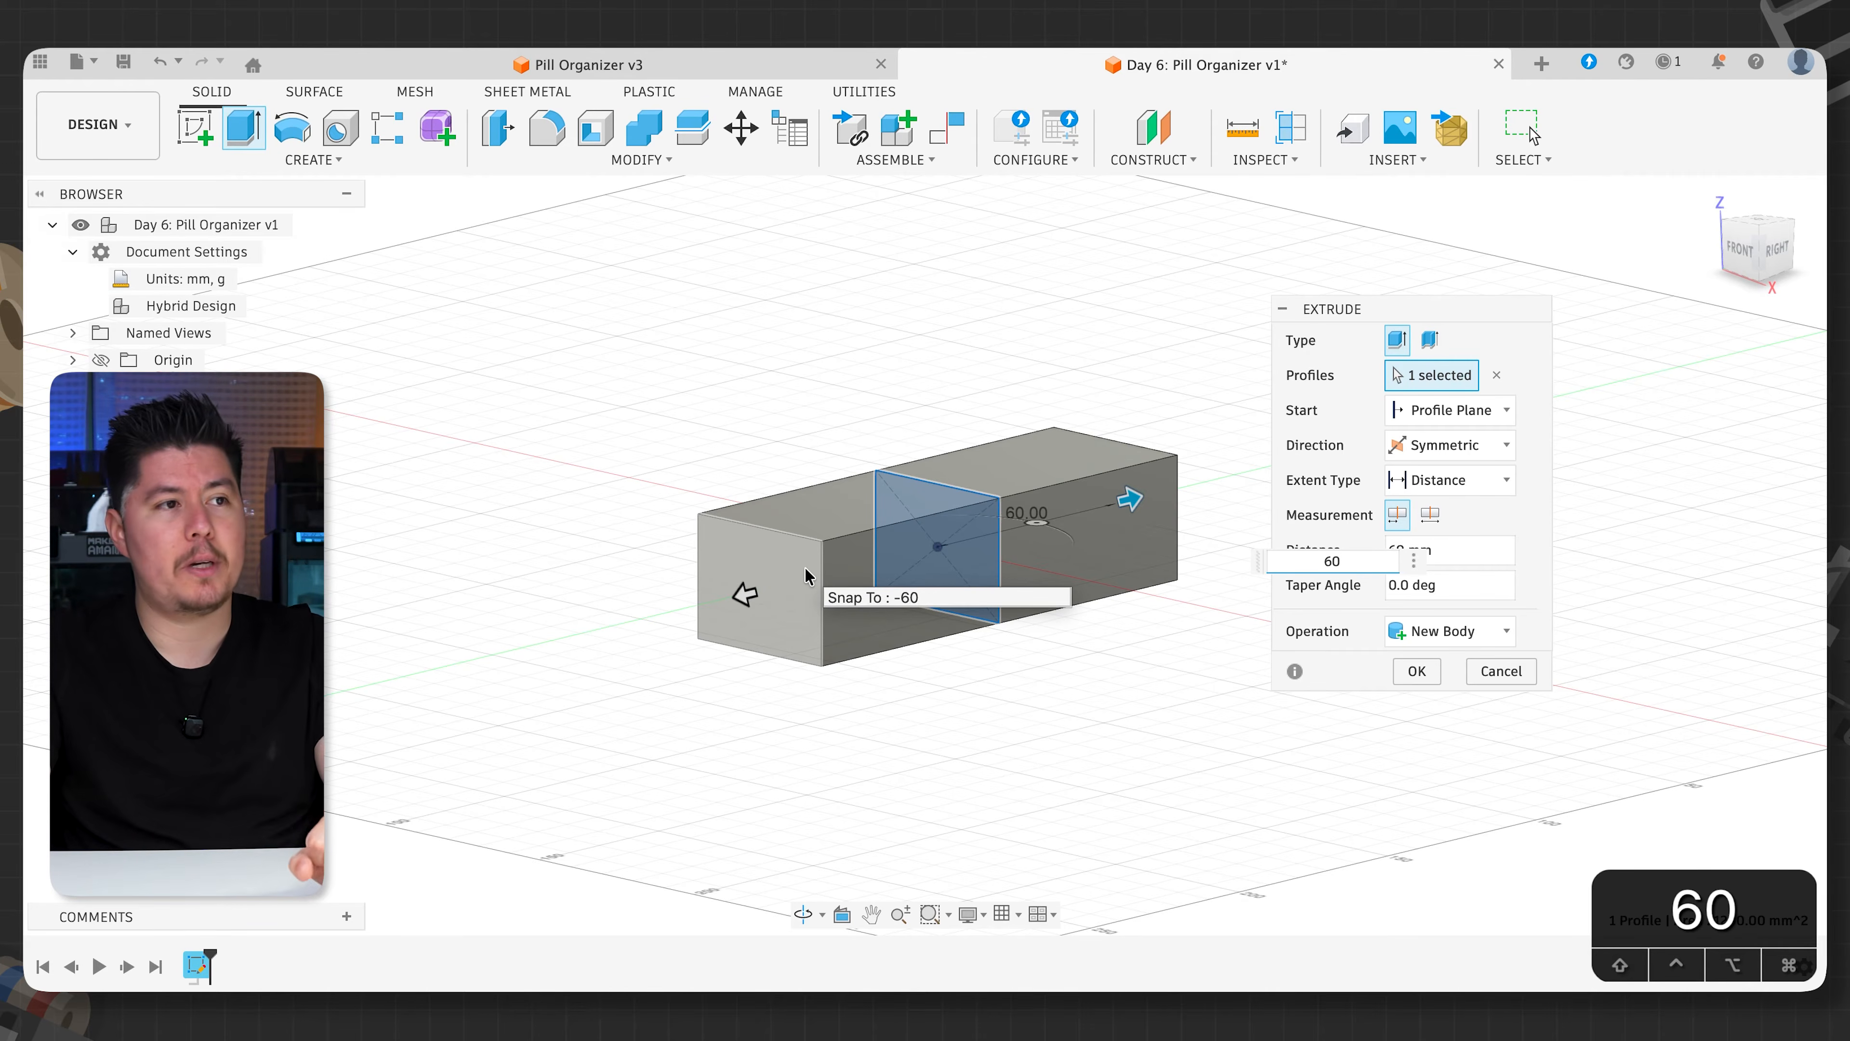
pyautogui.click(1414, 672)
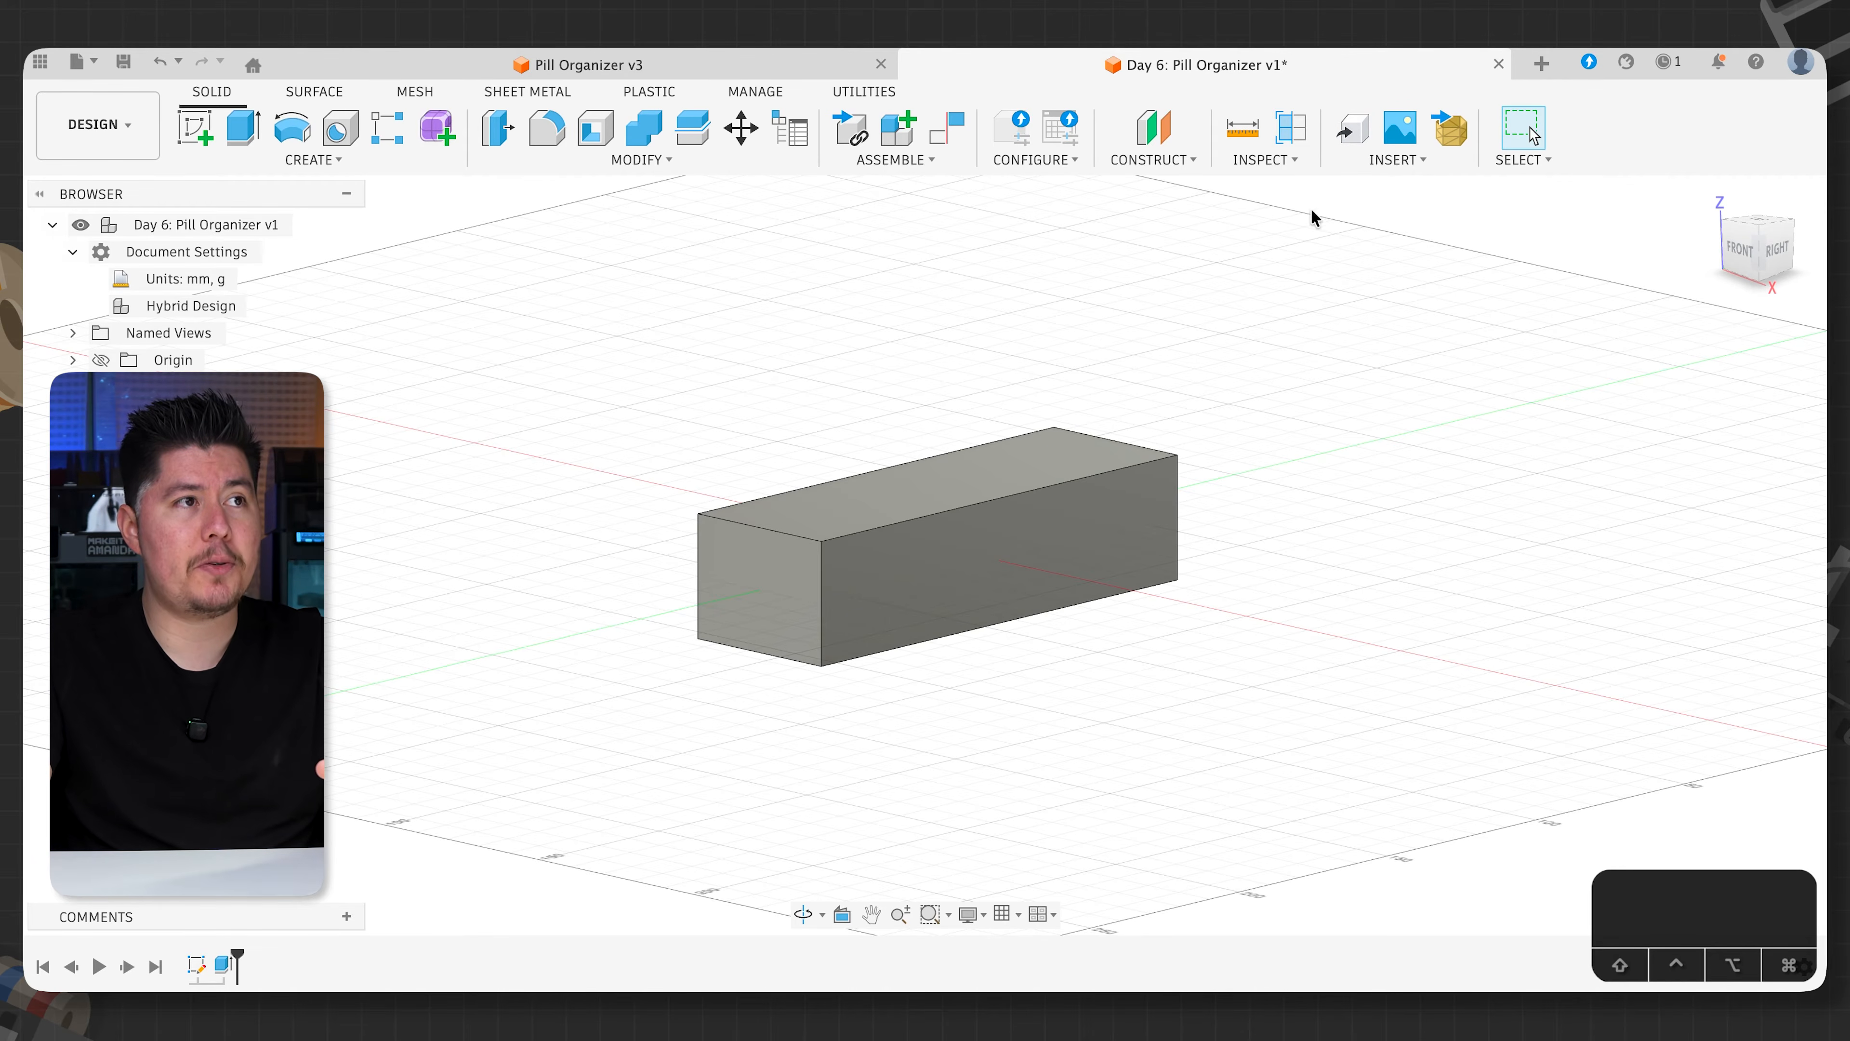
# - Measure the distance between the top edges of the box's front and back ends
pyautogui.click(1241, 138)
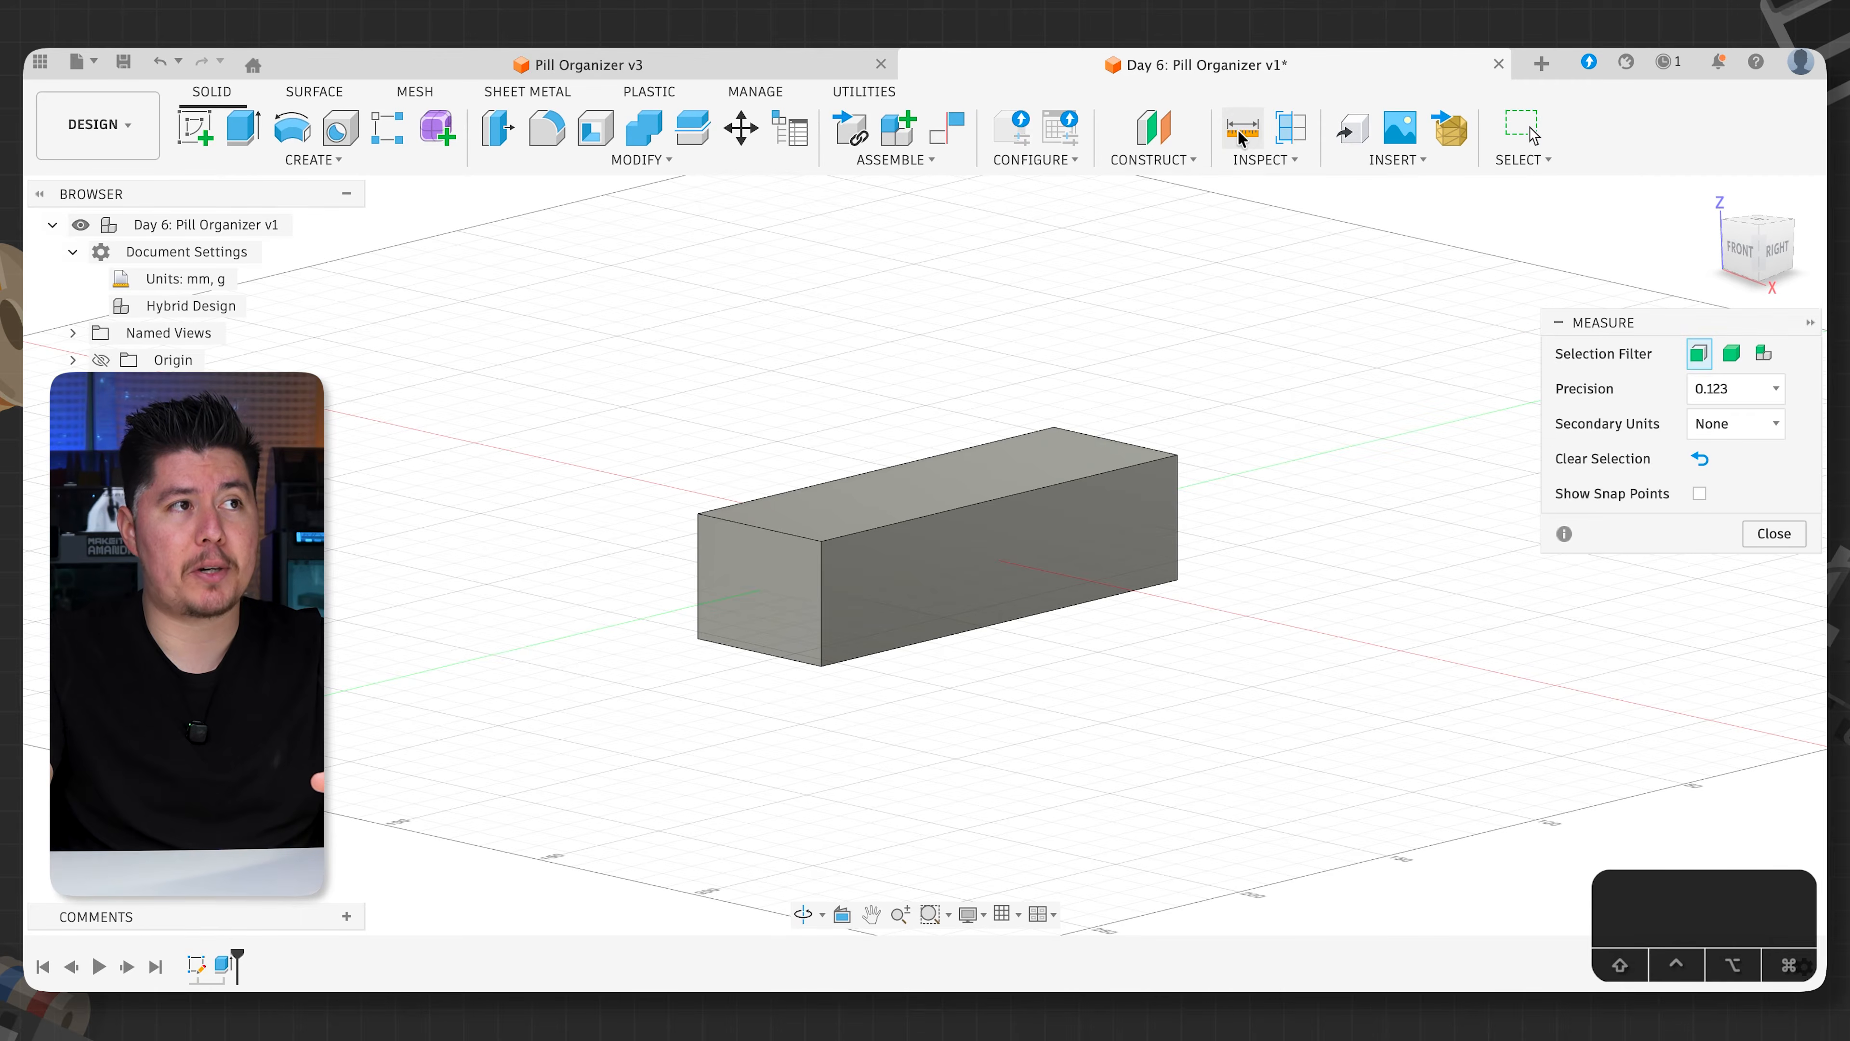
pyautogui.click(783, 535)
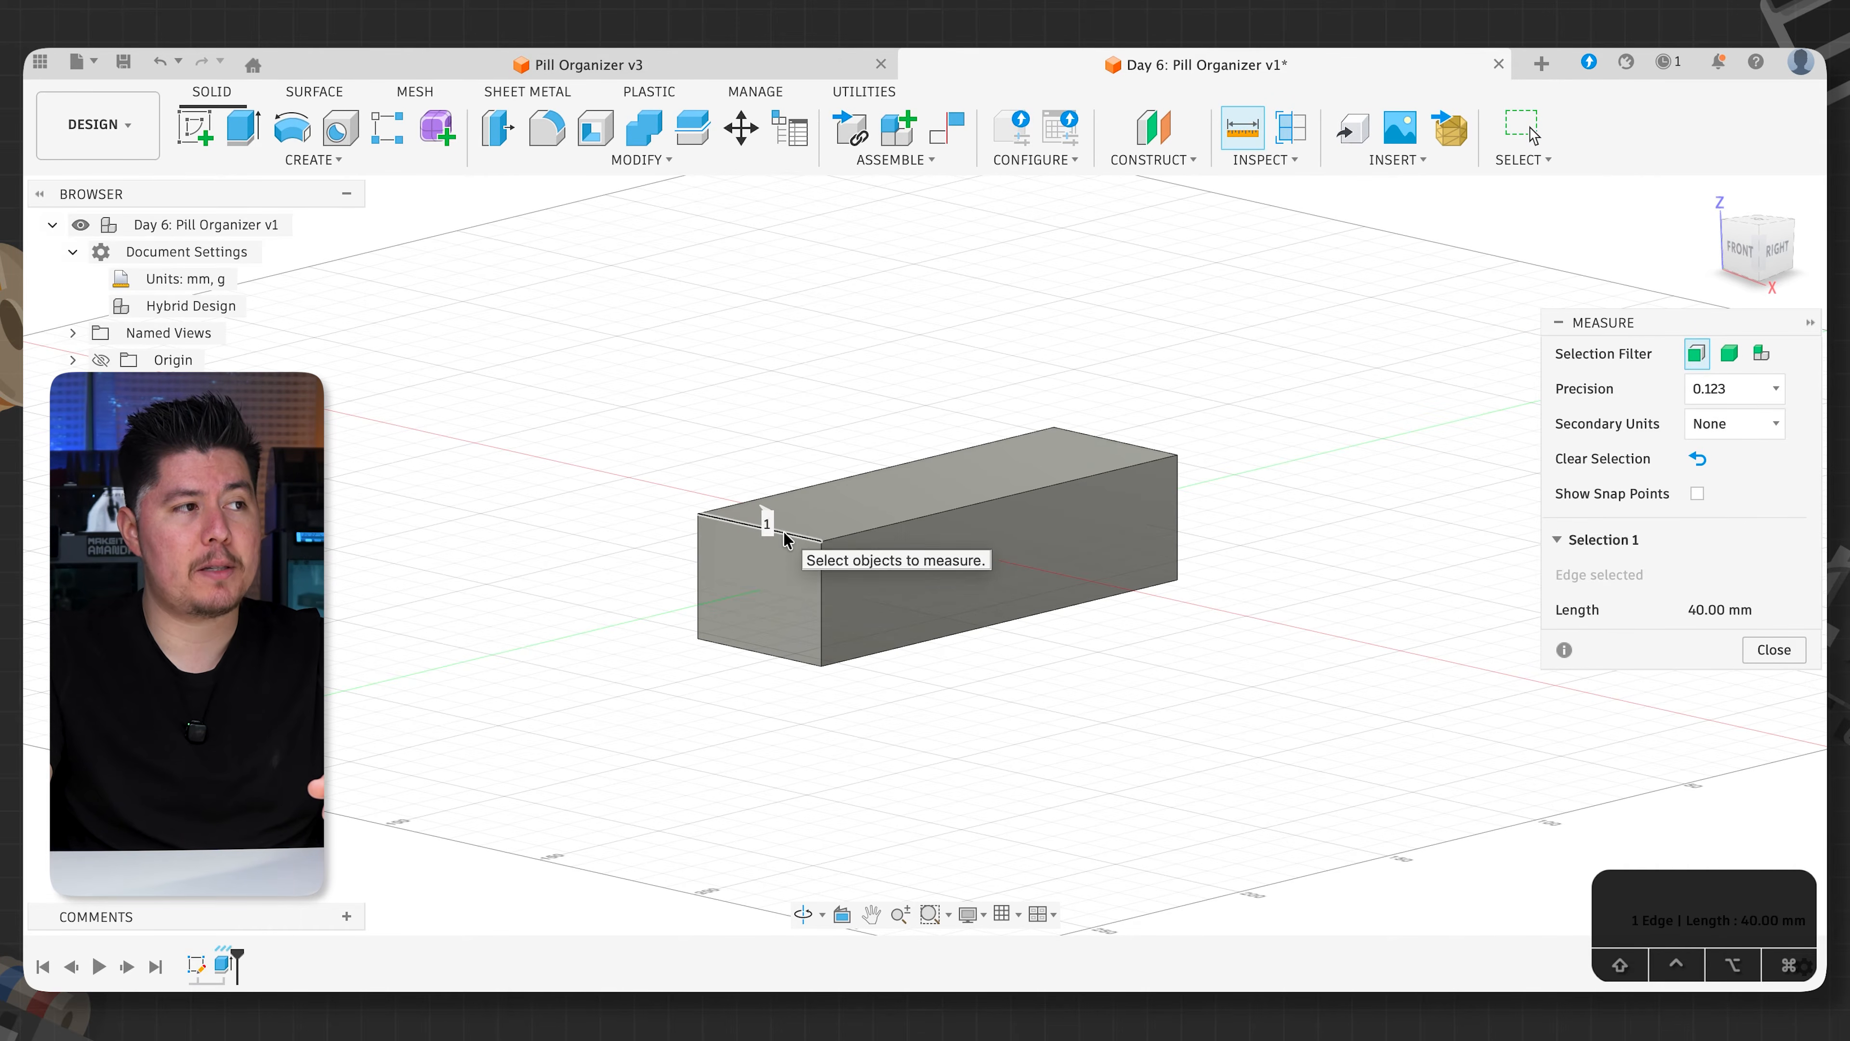
pyautogui.click(1126, 447)
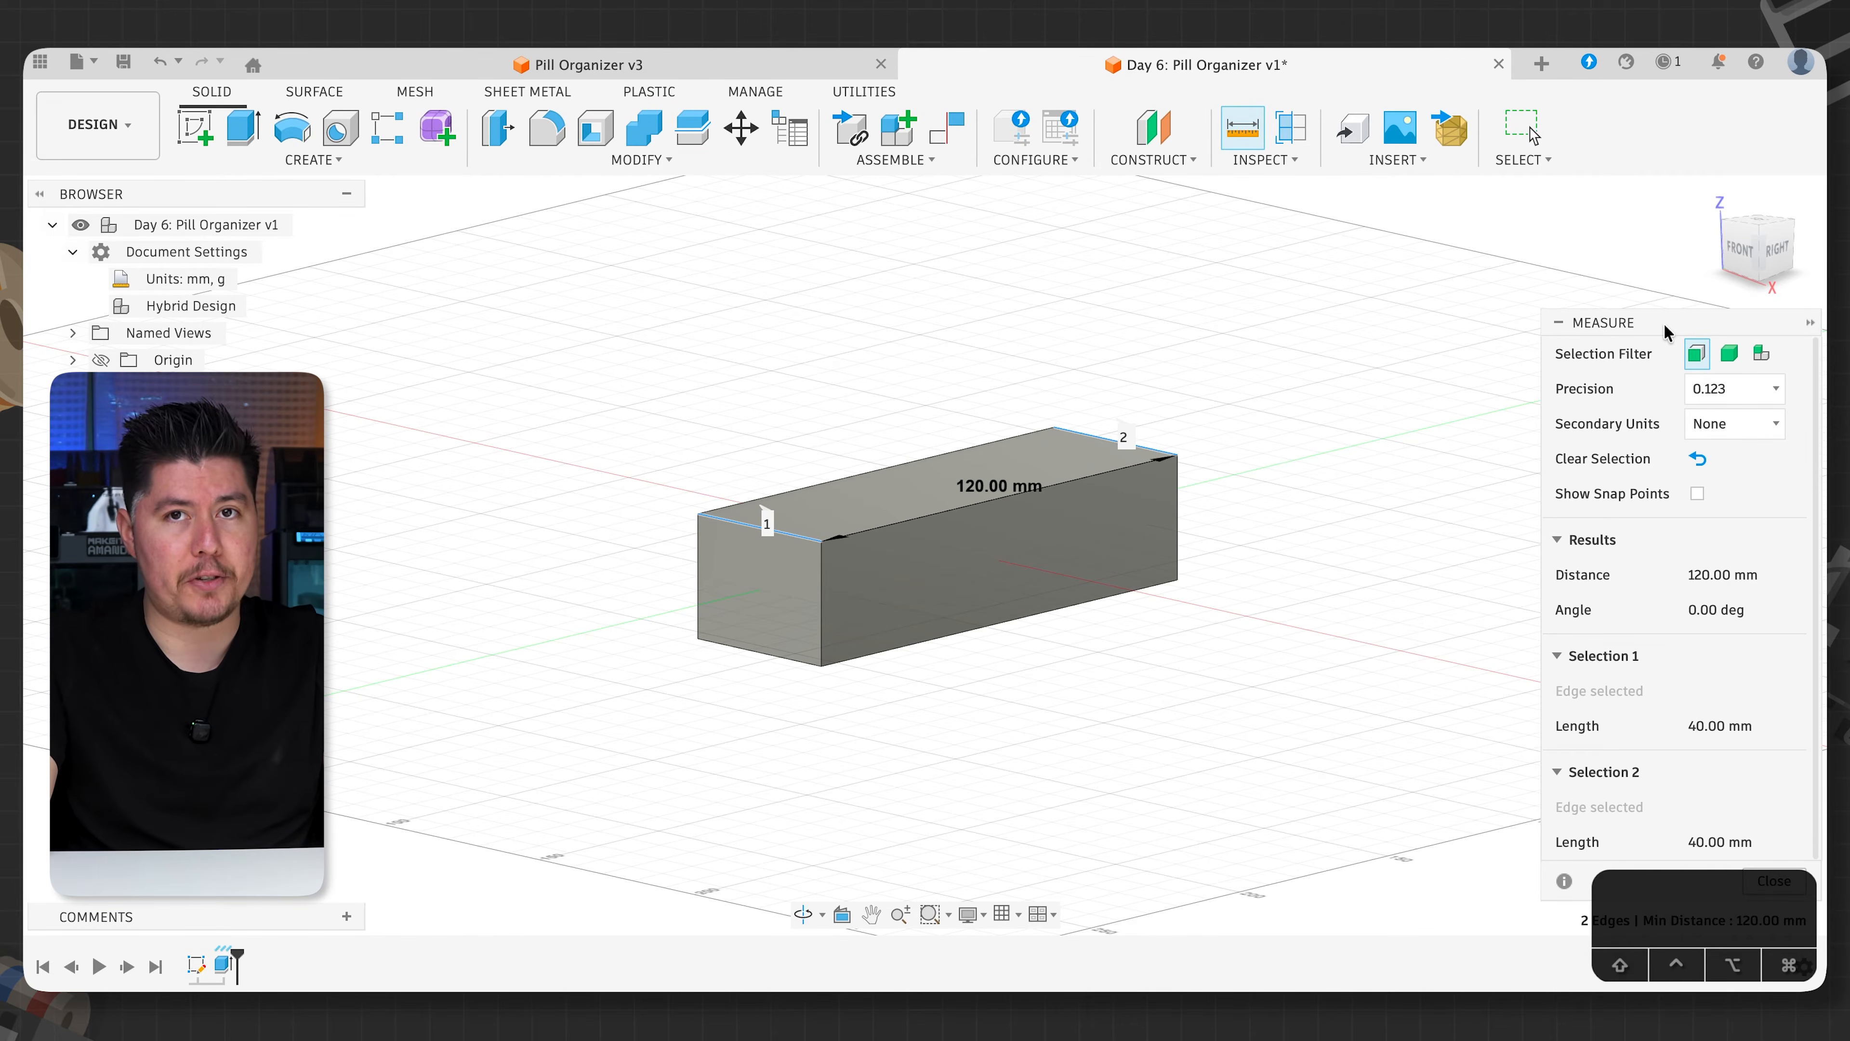
pyautogui.moveTo(1667, 330); pyautogui.dragTo(1409, 255)
pyautogui.click(1515, 809)
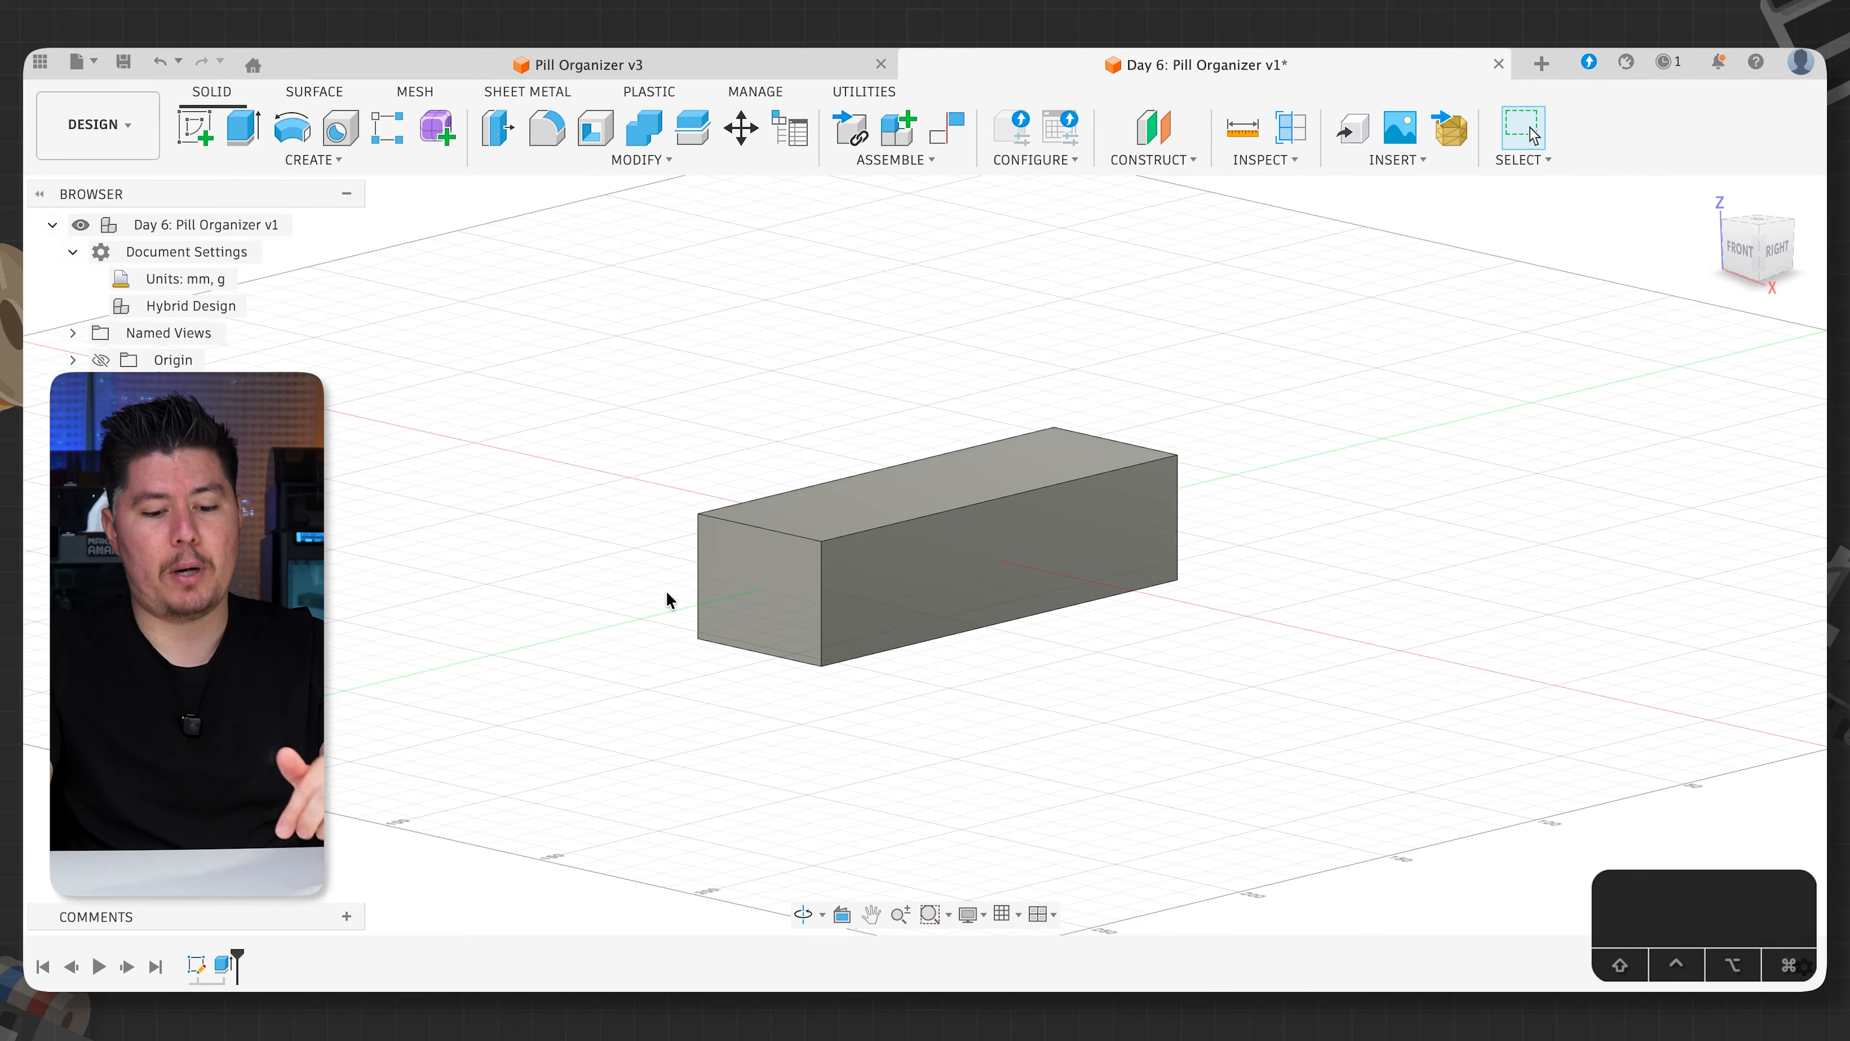
# - Fillet the box's four long edges with a constant 10 mm radius
pyautogui.press('f')
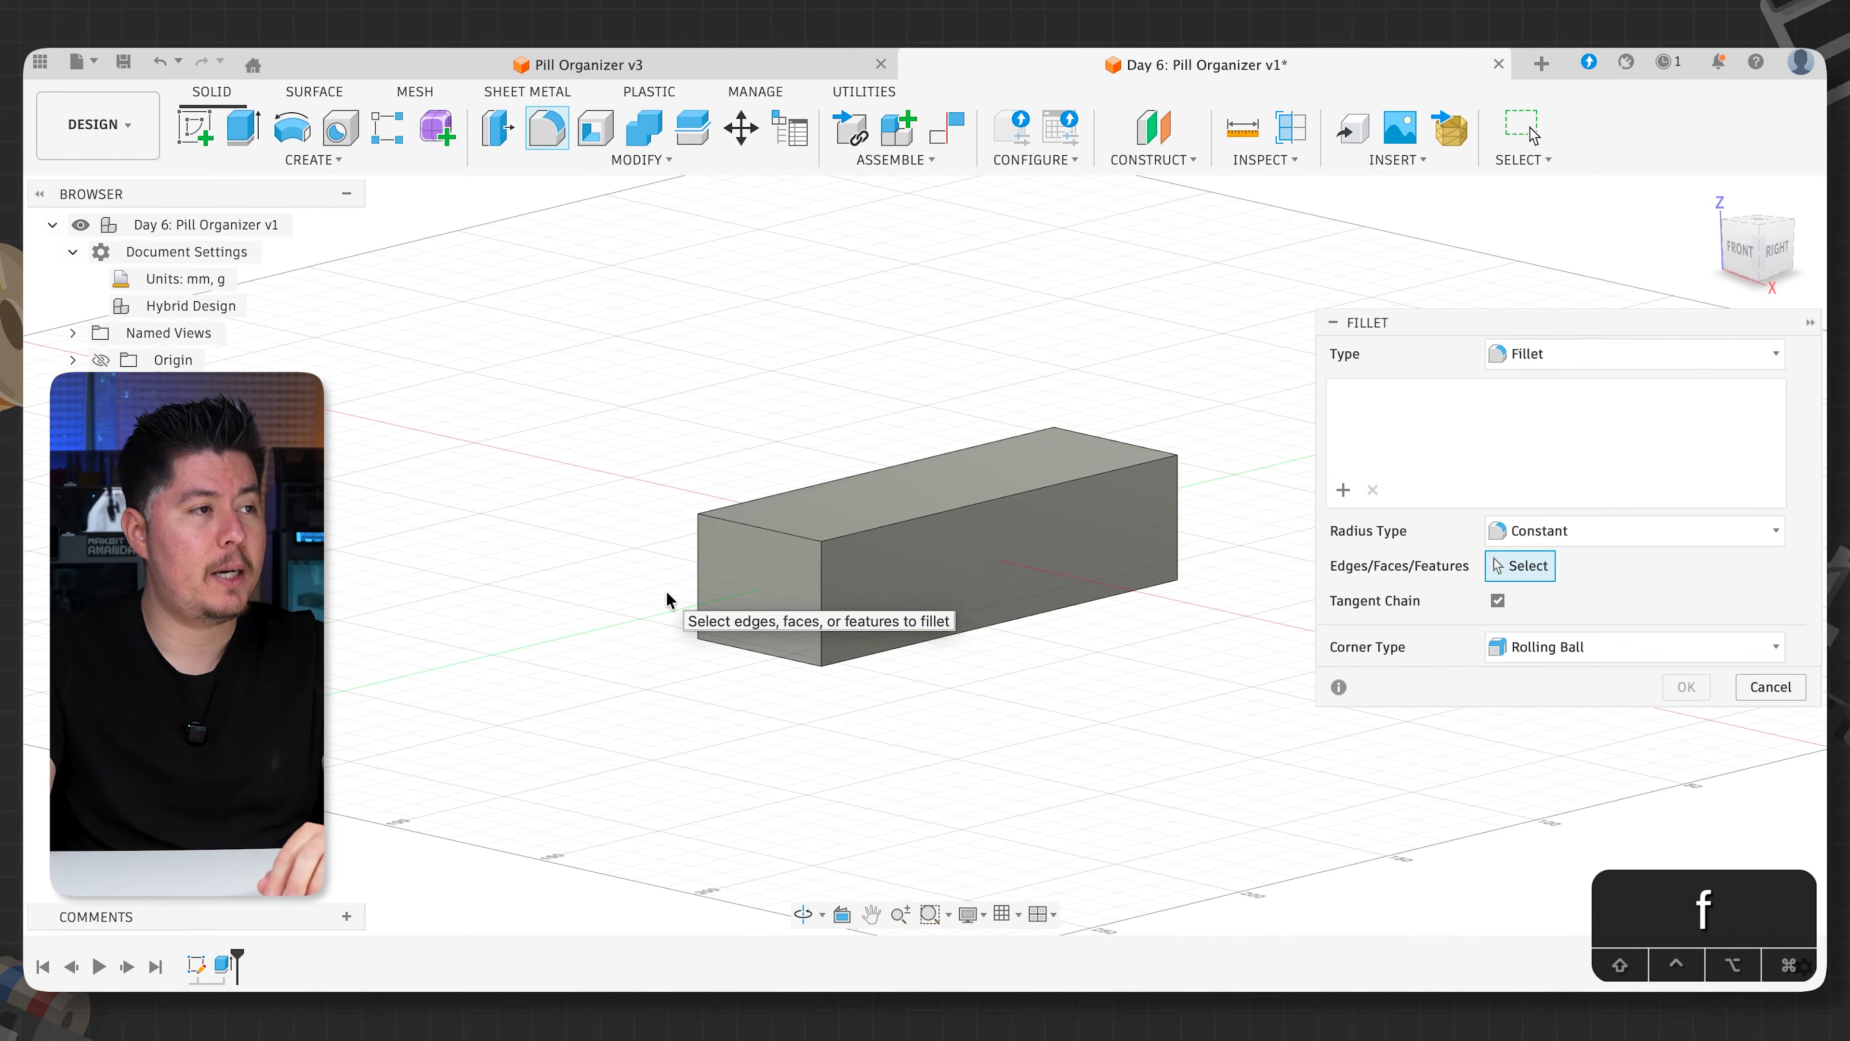
pyautogui.click(872, 538)
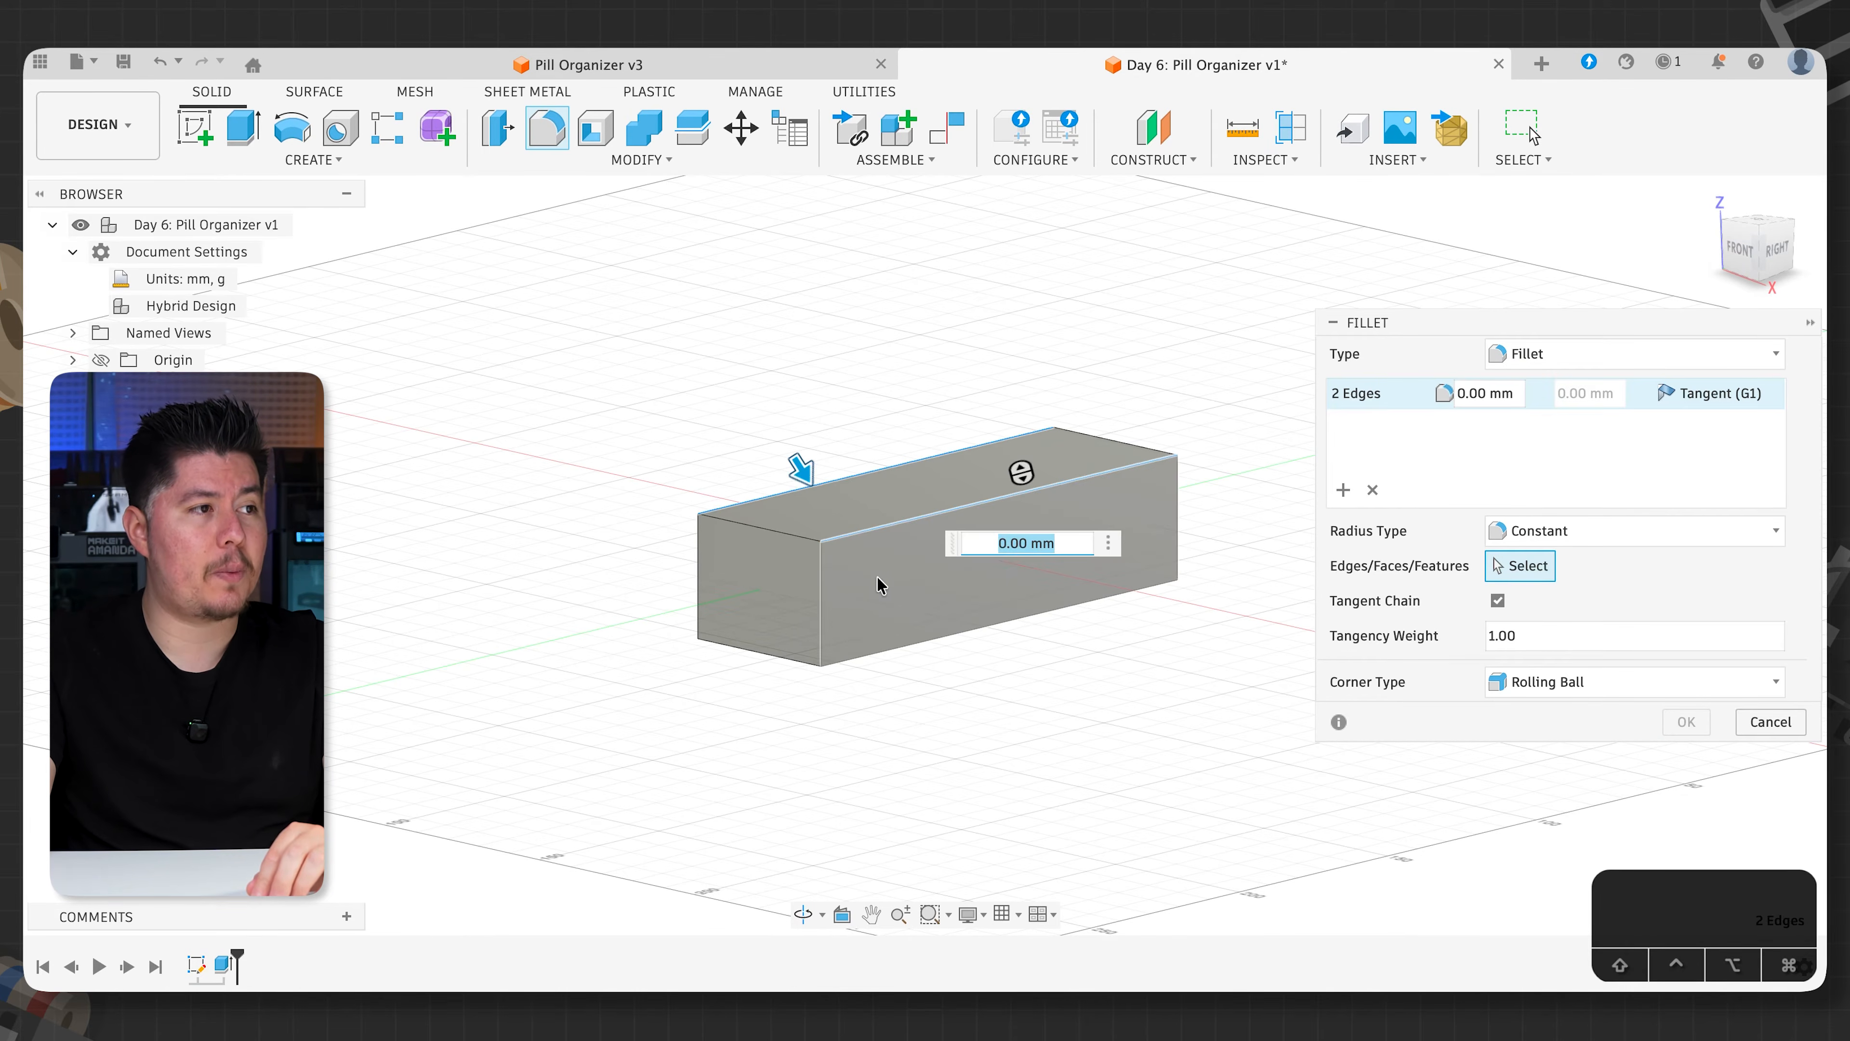
pyautogui.click(902, 646)
pyautogui.click(766, 622)
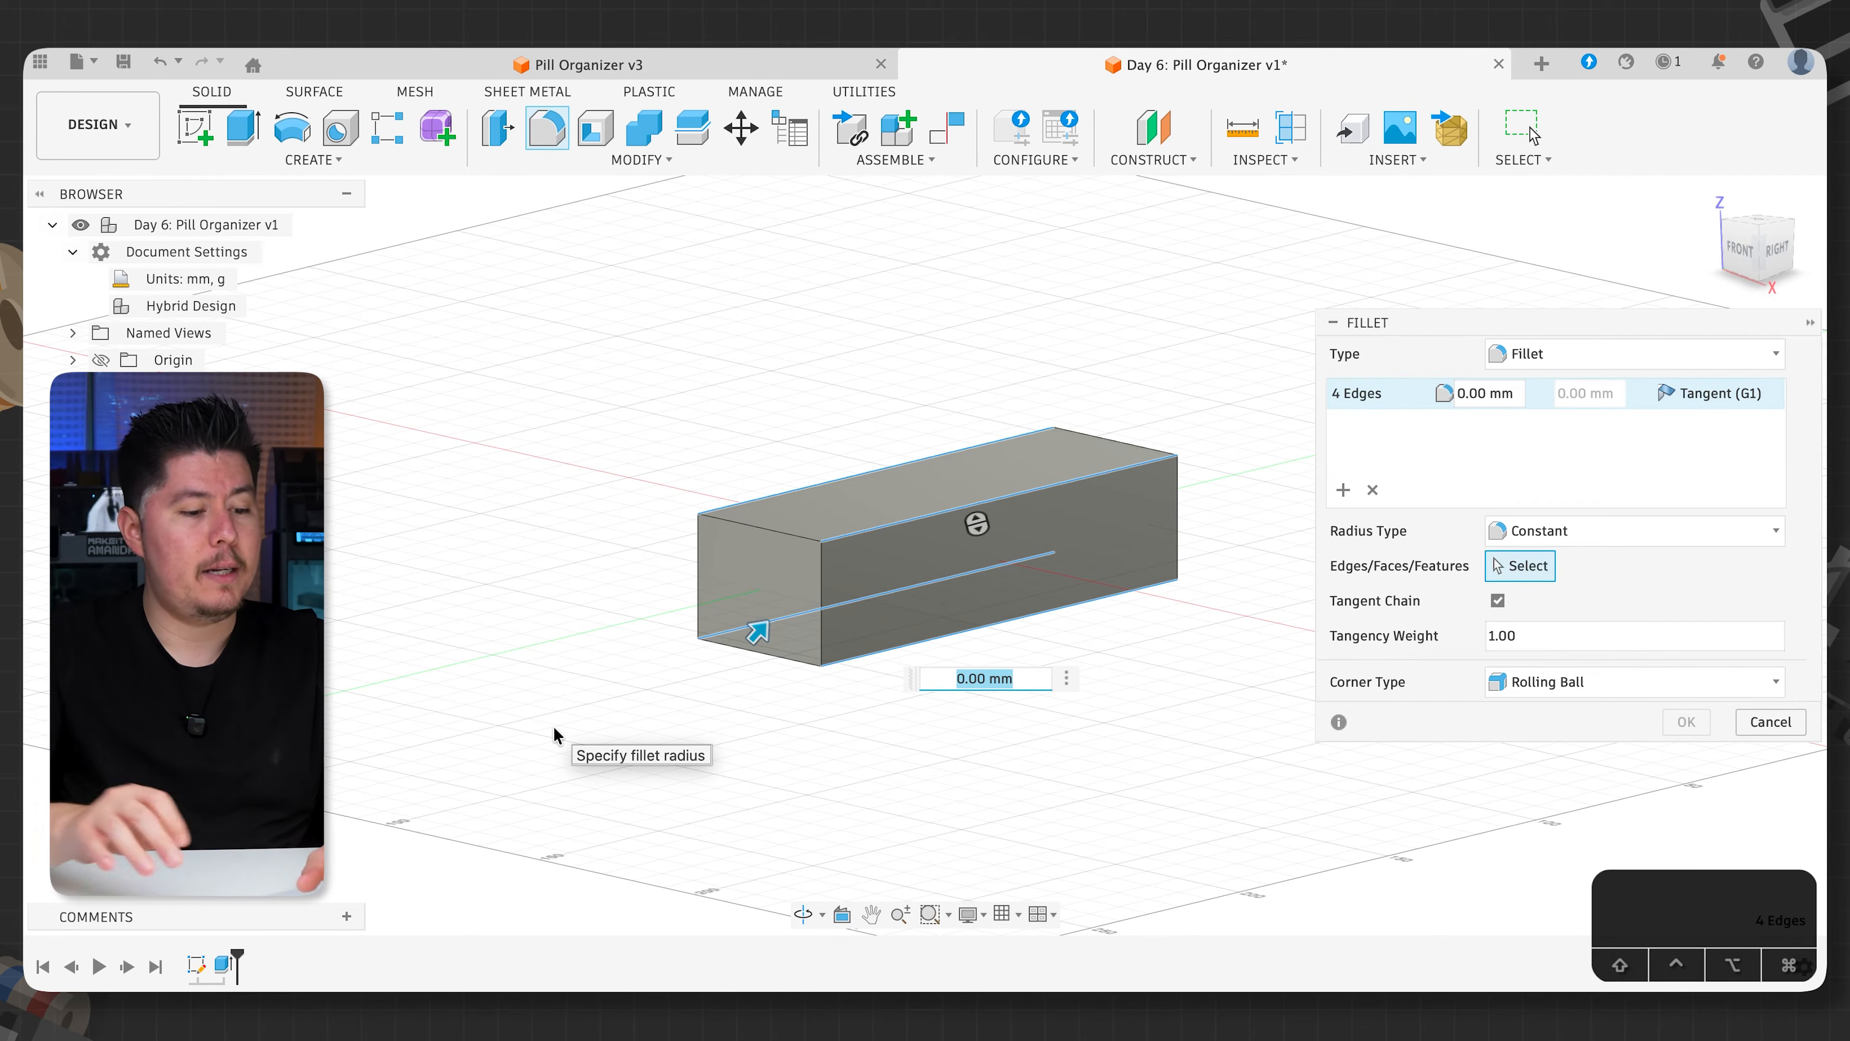
pyautogui.write('10')
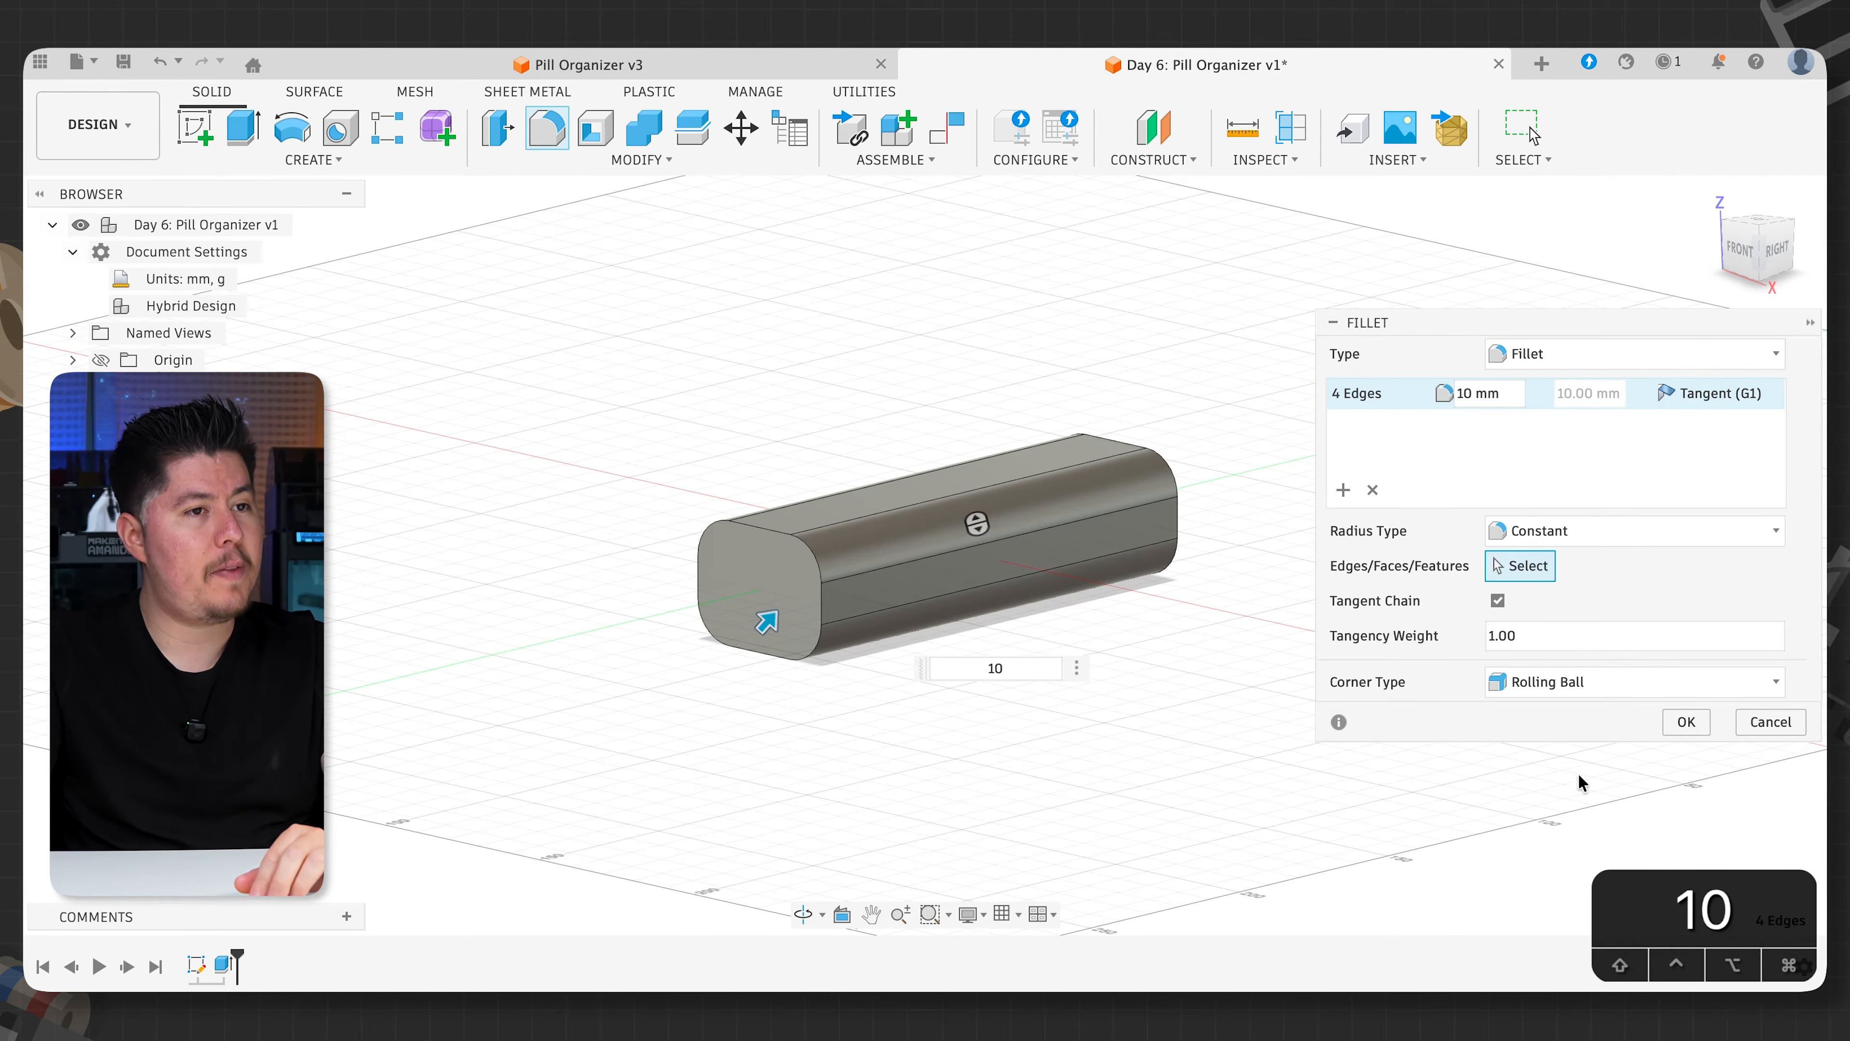
pyautogui.click(1673, 723)
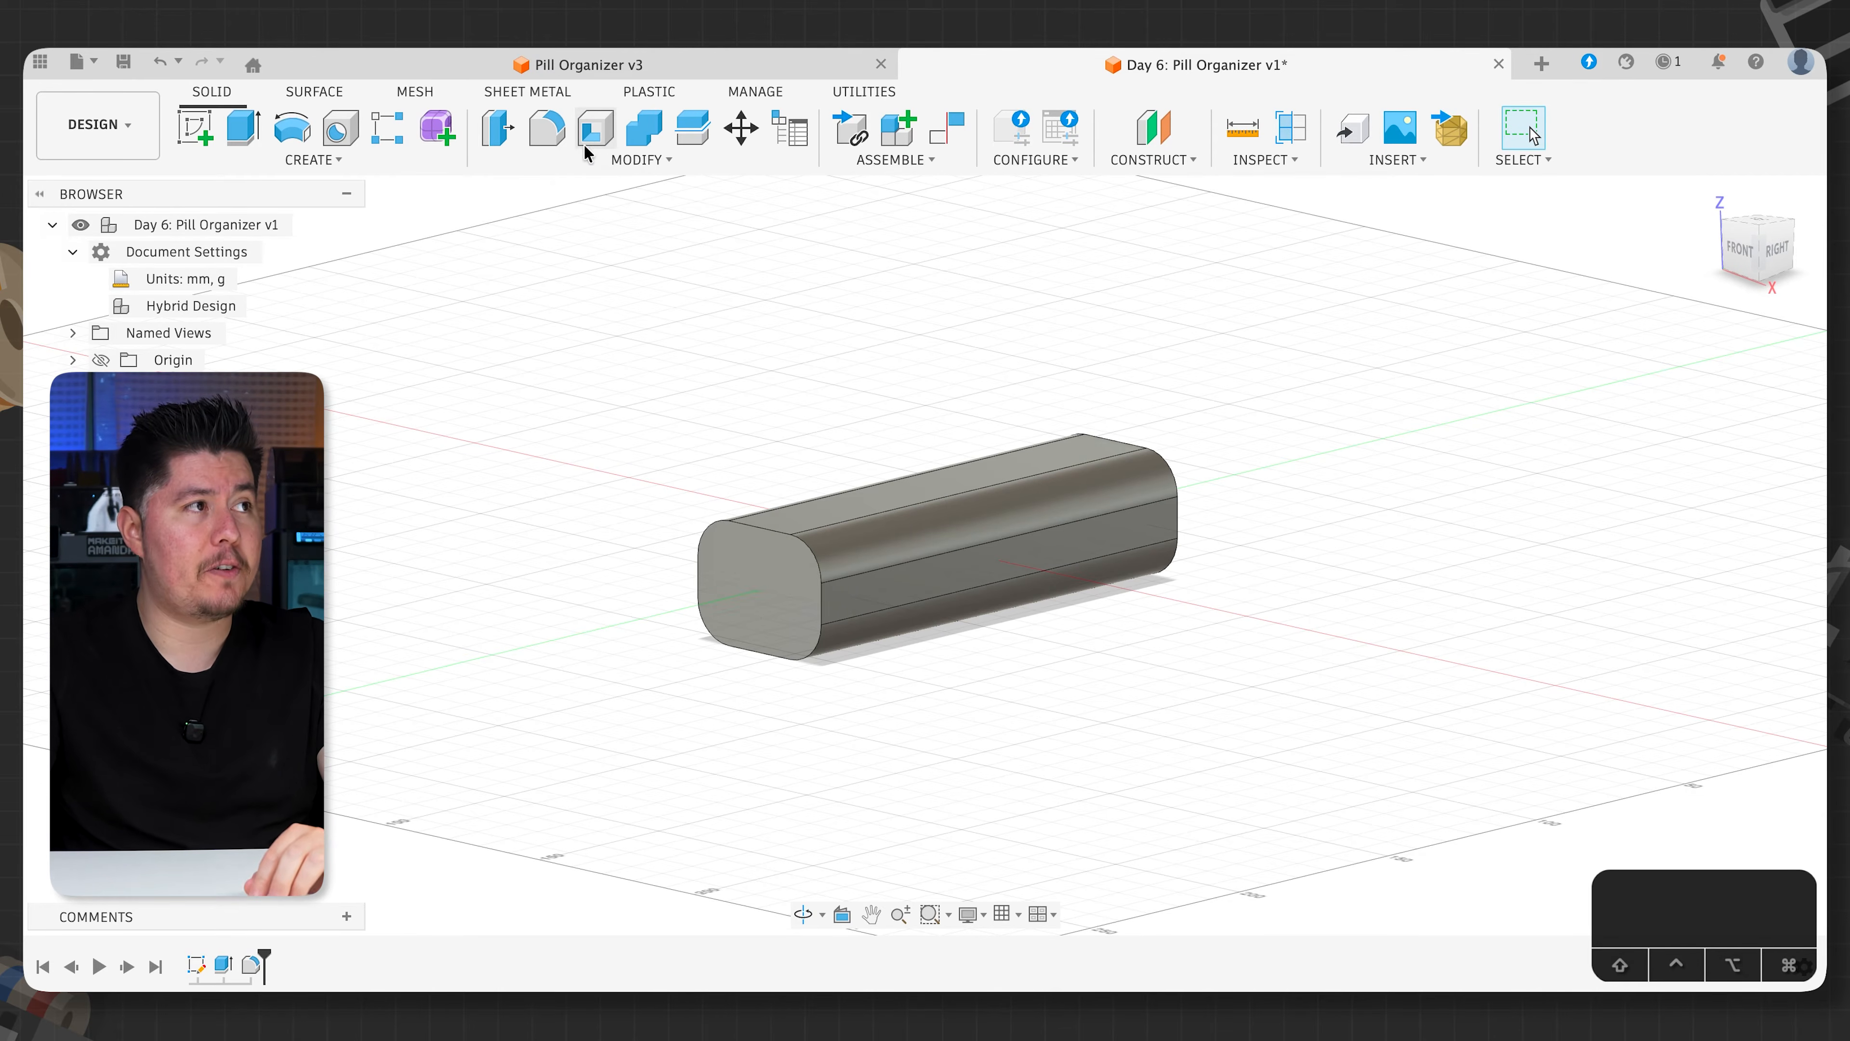
# - Shell the rounded box inward to a 2 mm wall, opening its front end face, and save the design
pyautogui.click(595, 128)
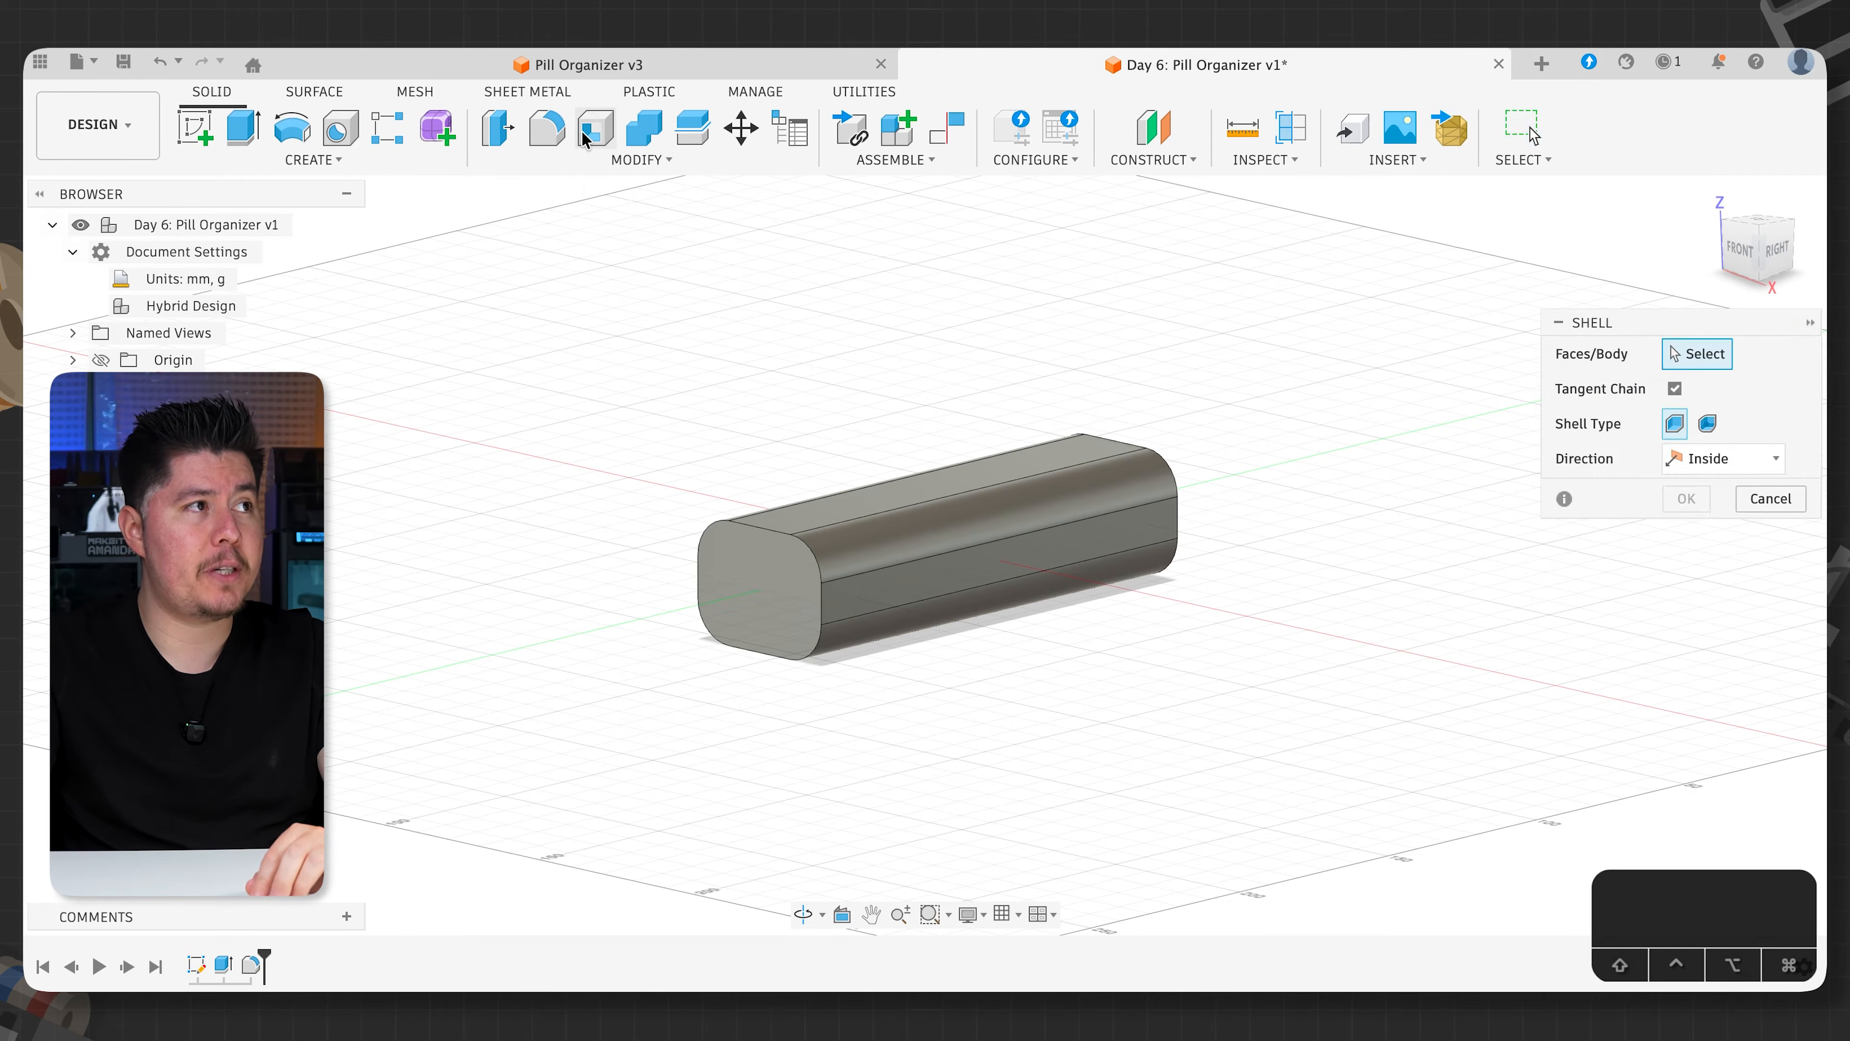
pyautogui.click(739, 580)
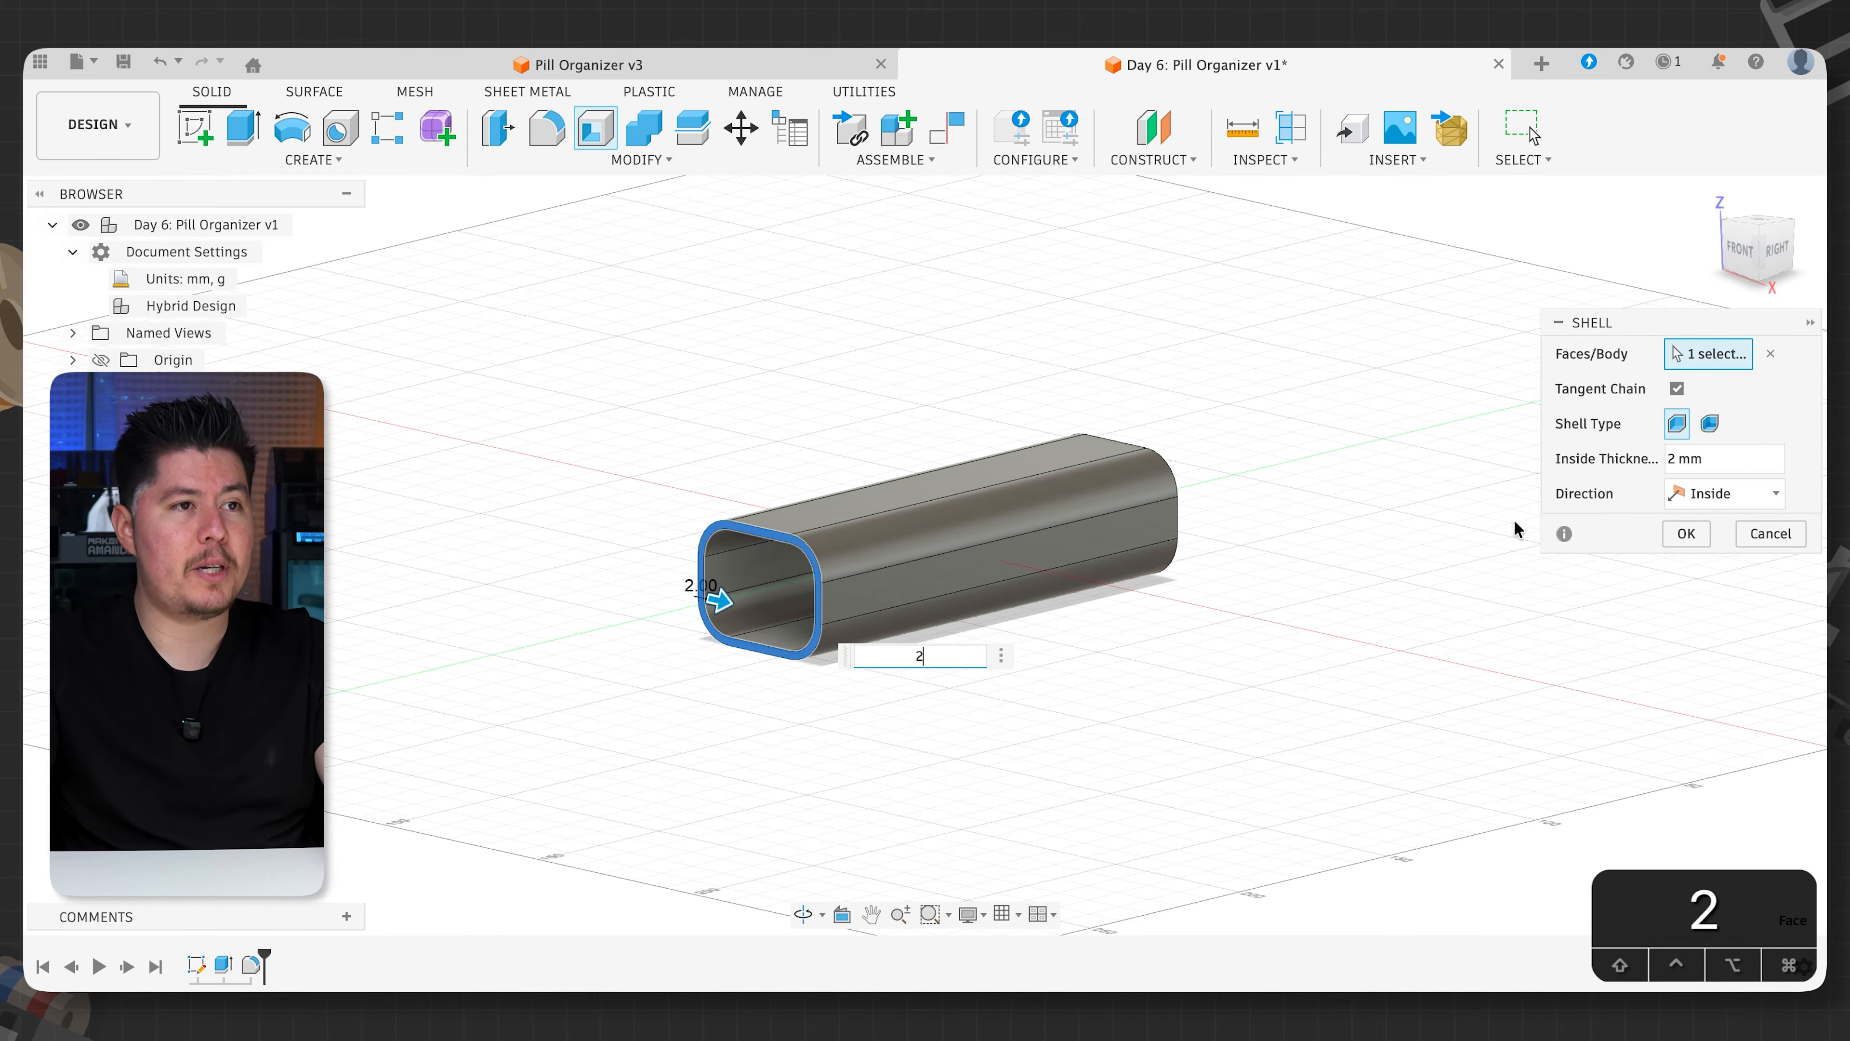
pyautogui.click(1698, 533)
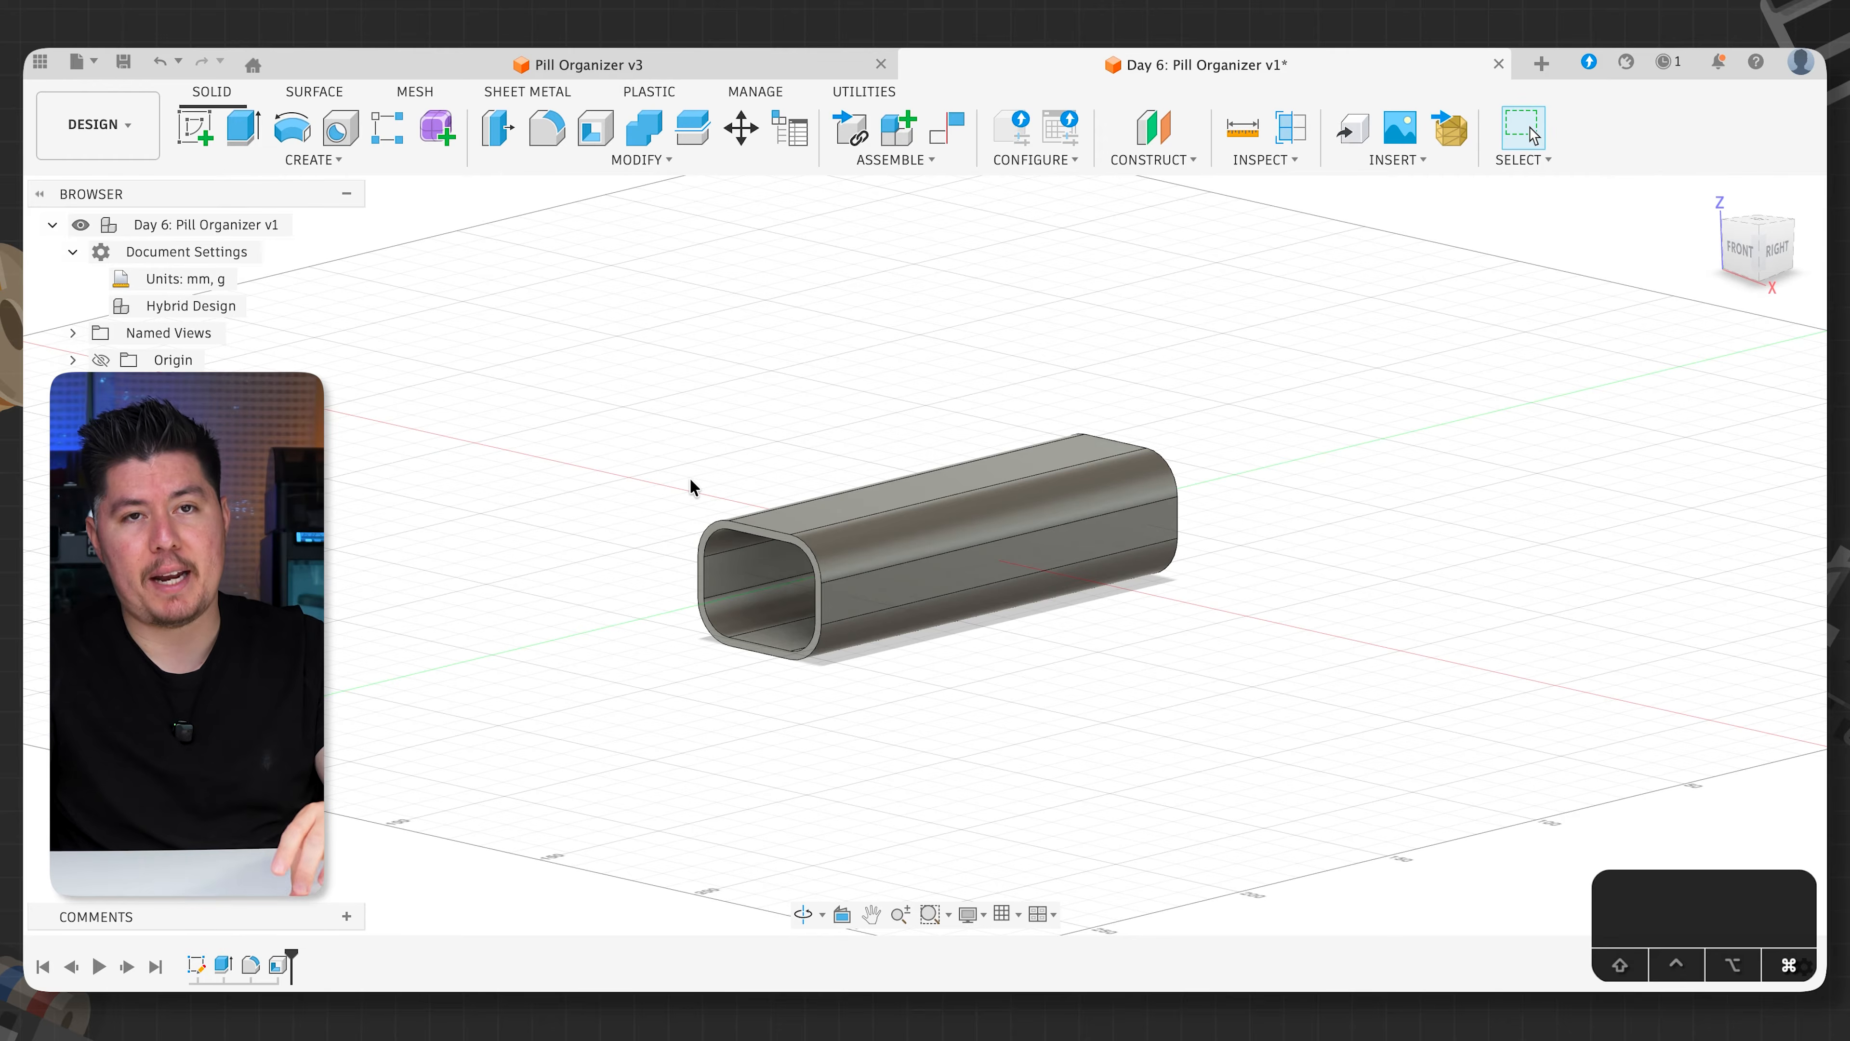
pyautogui.press('super+s')
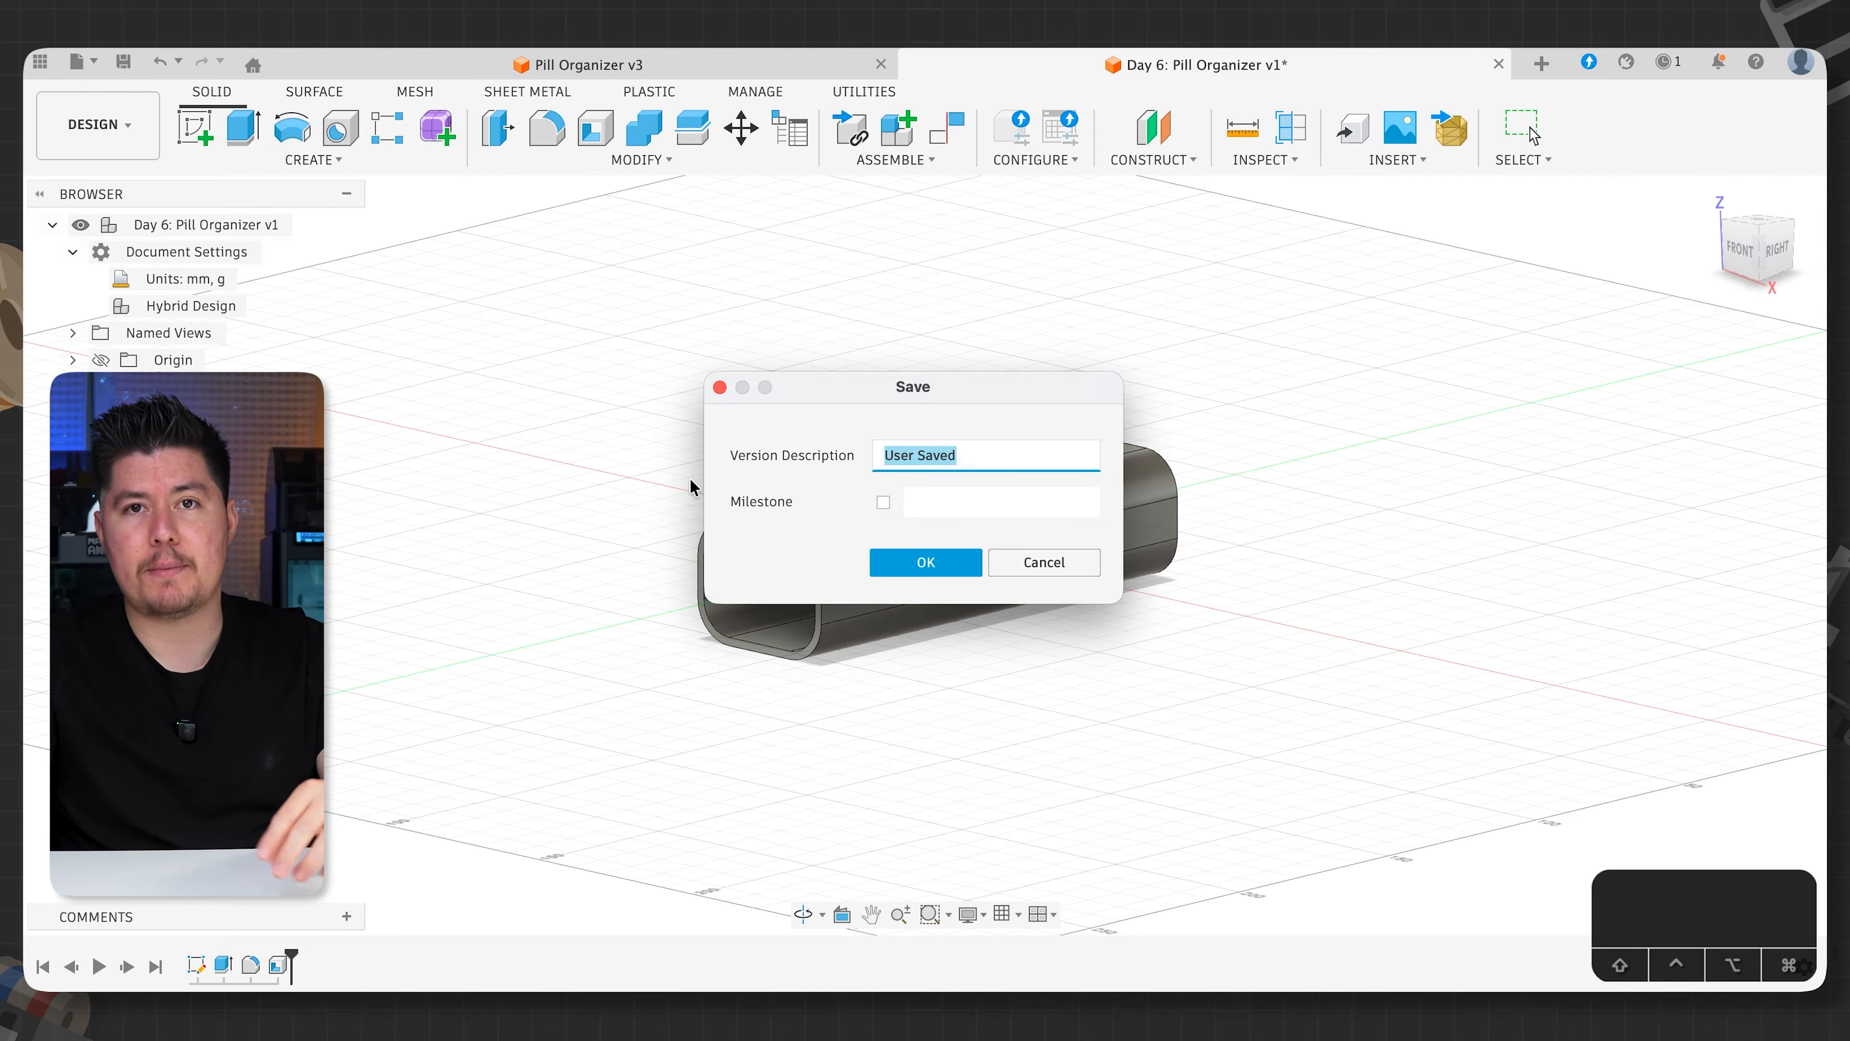
pyautogui.click(885, 562)
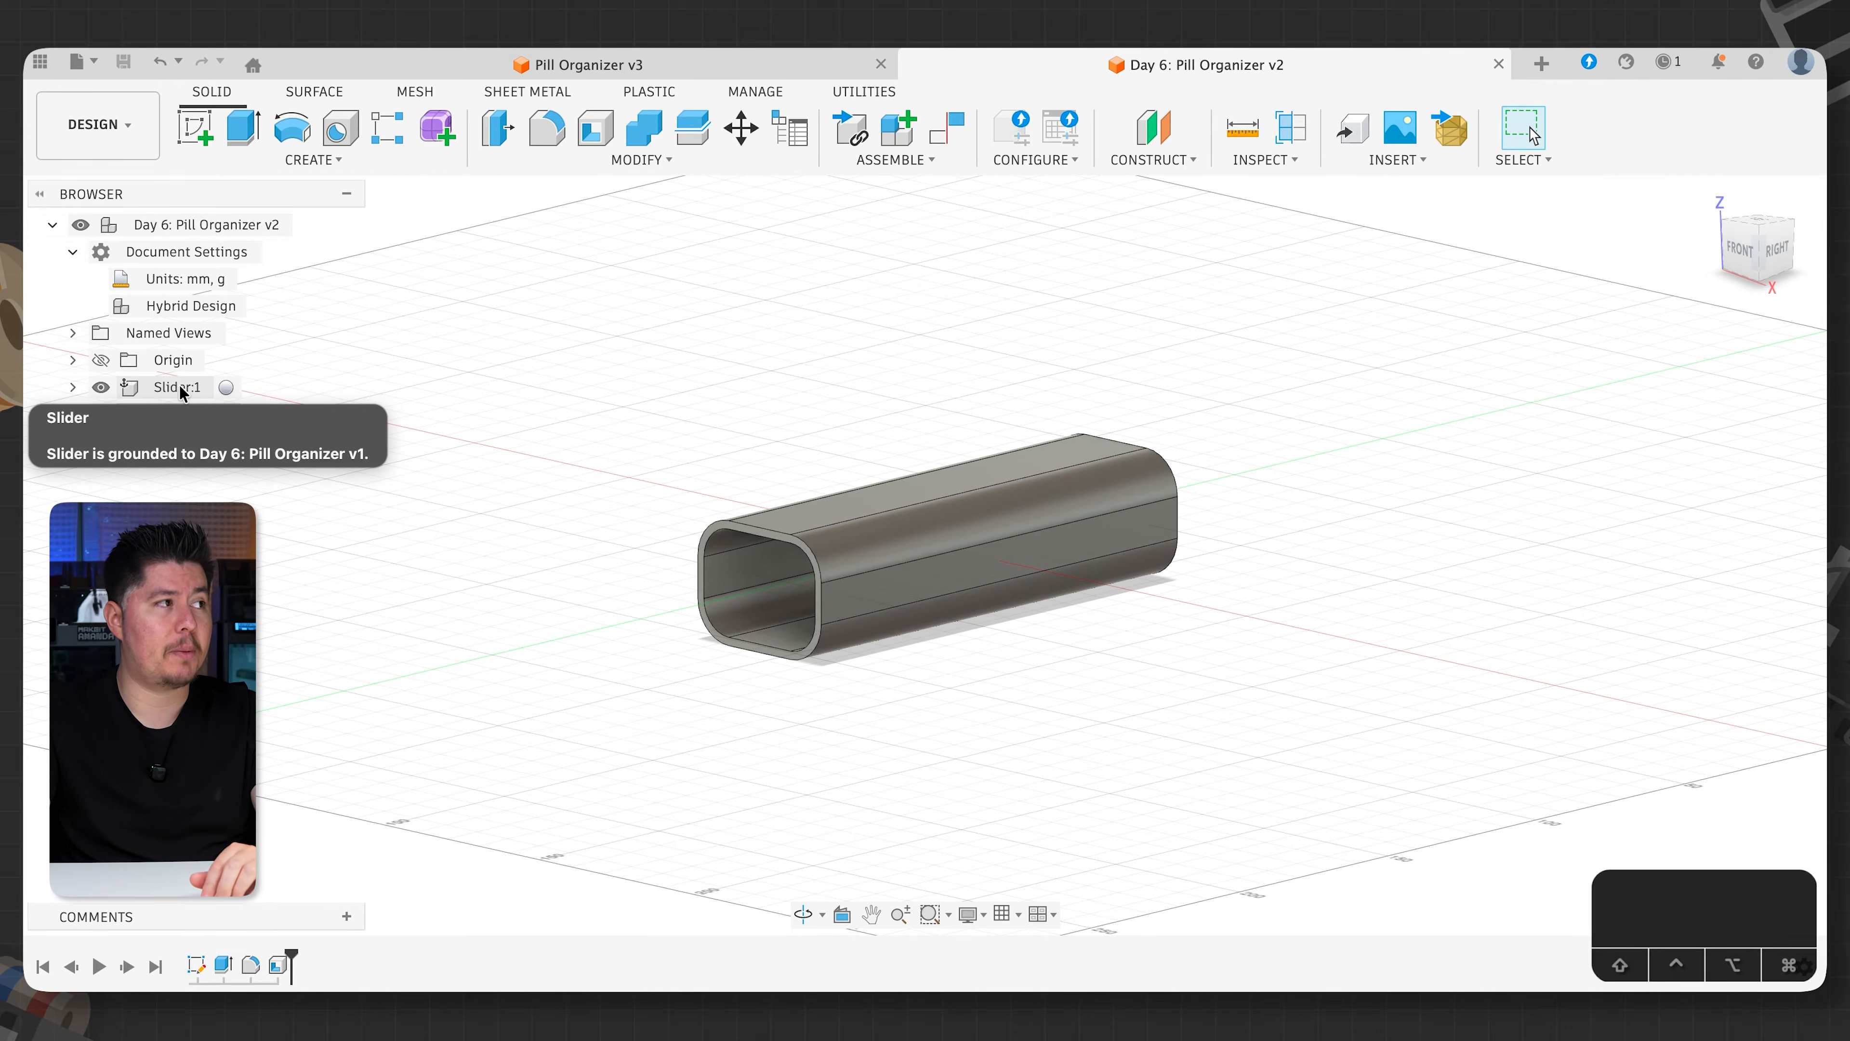
# - Activate Slider, Container and the top-level assembly in turn to compare their timelines
pyautogui.click(226, 387)
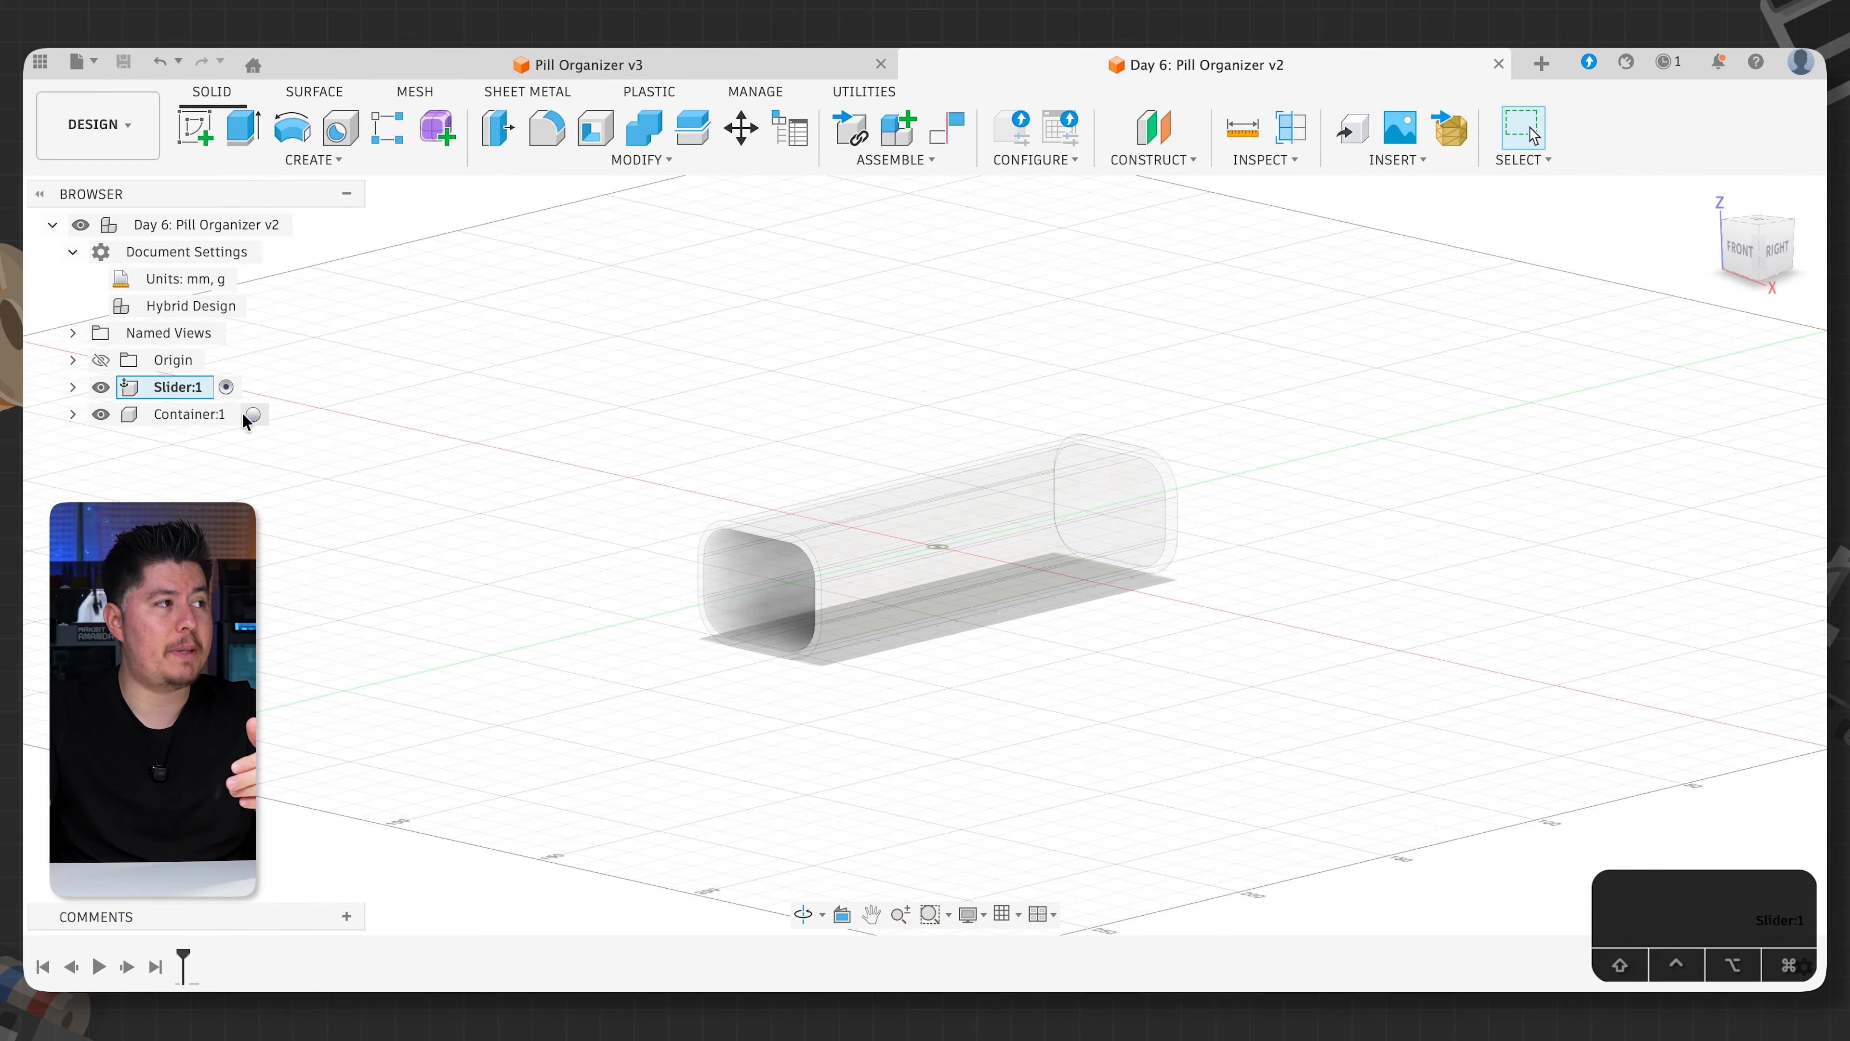
pyautogui.click(253, 413)
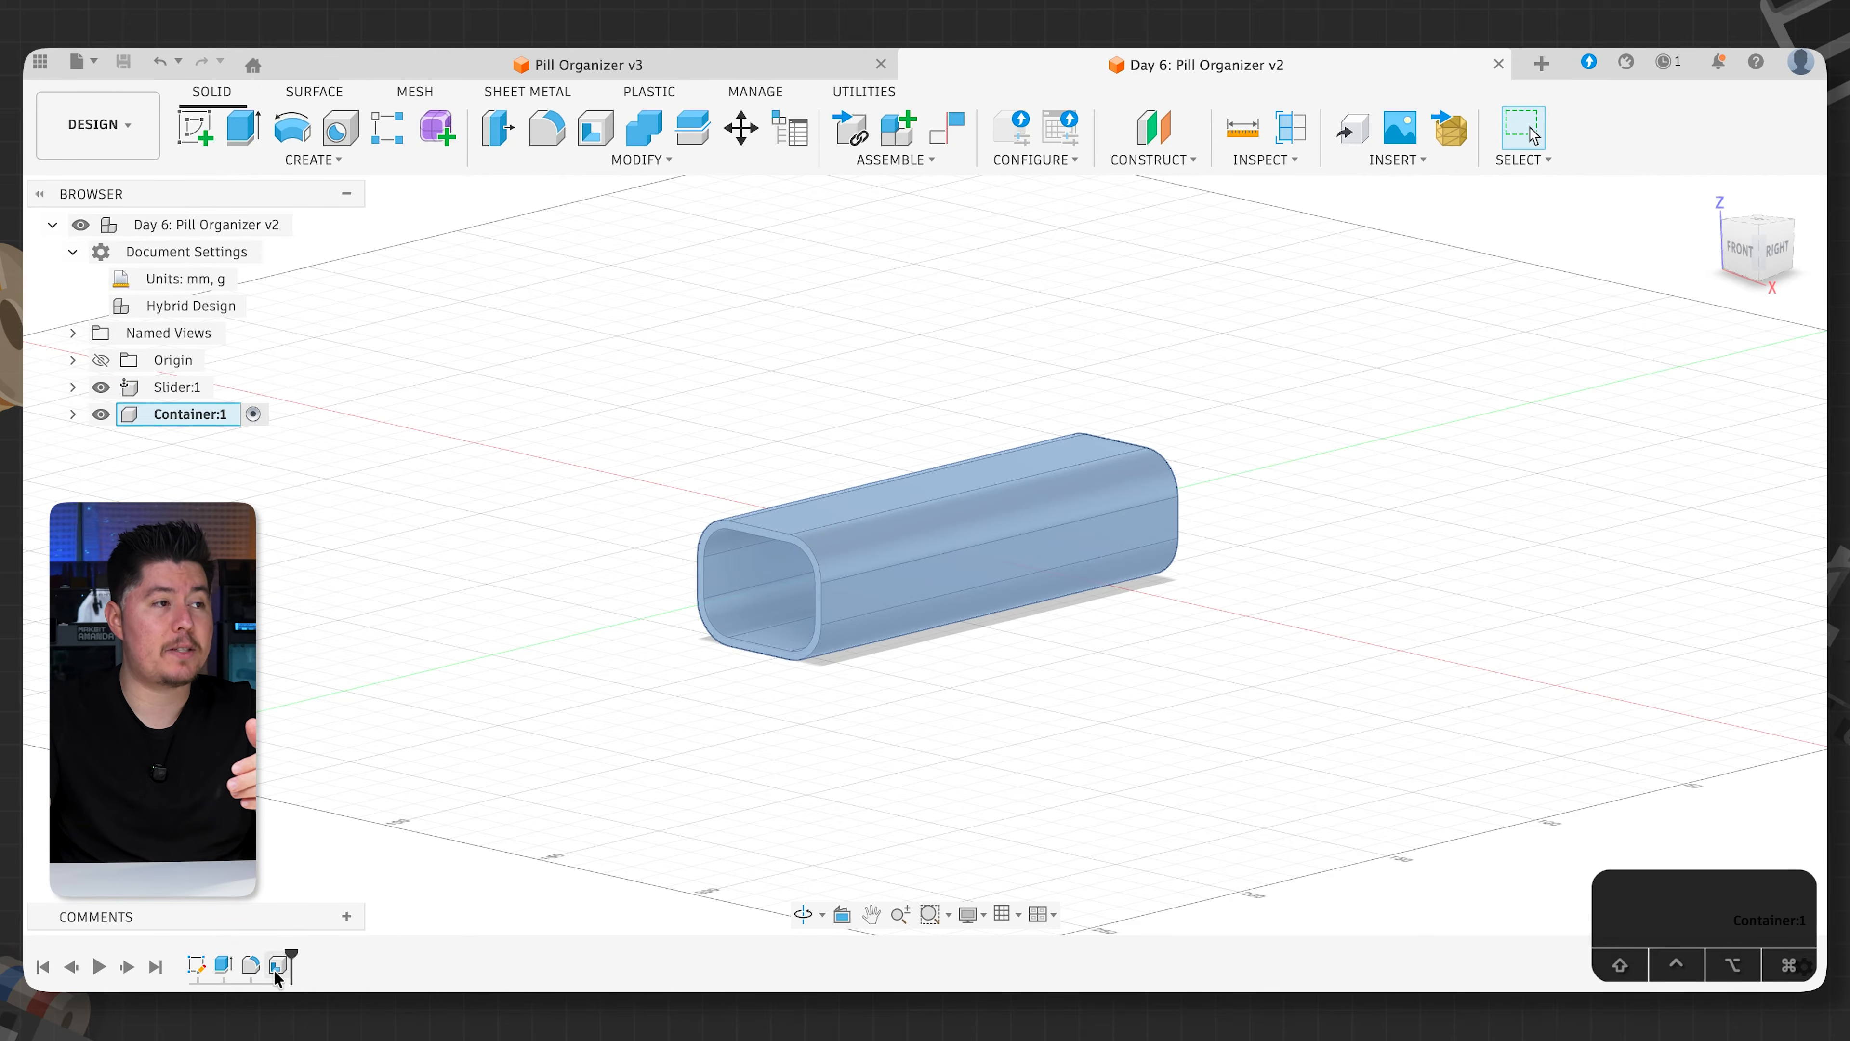
pyautogui.click(406, 848)
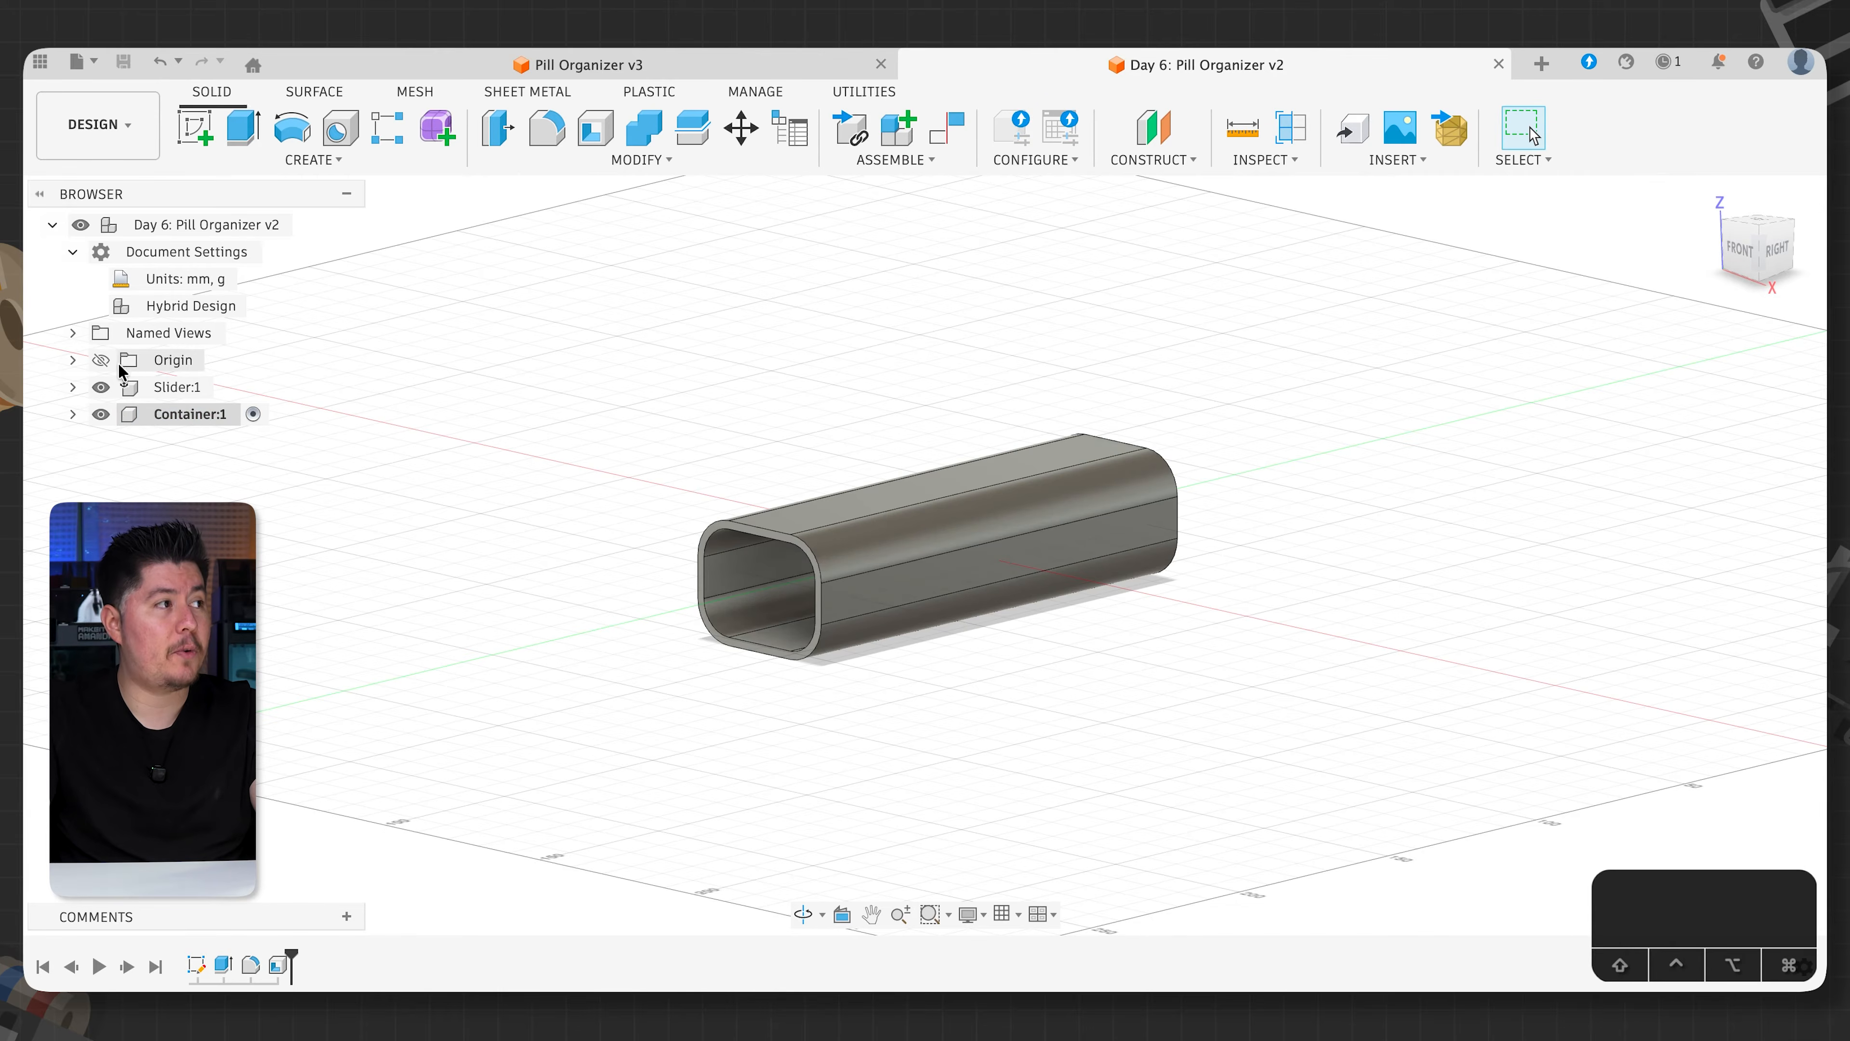
pyautogui.click(226, 386)
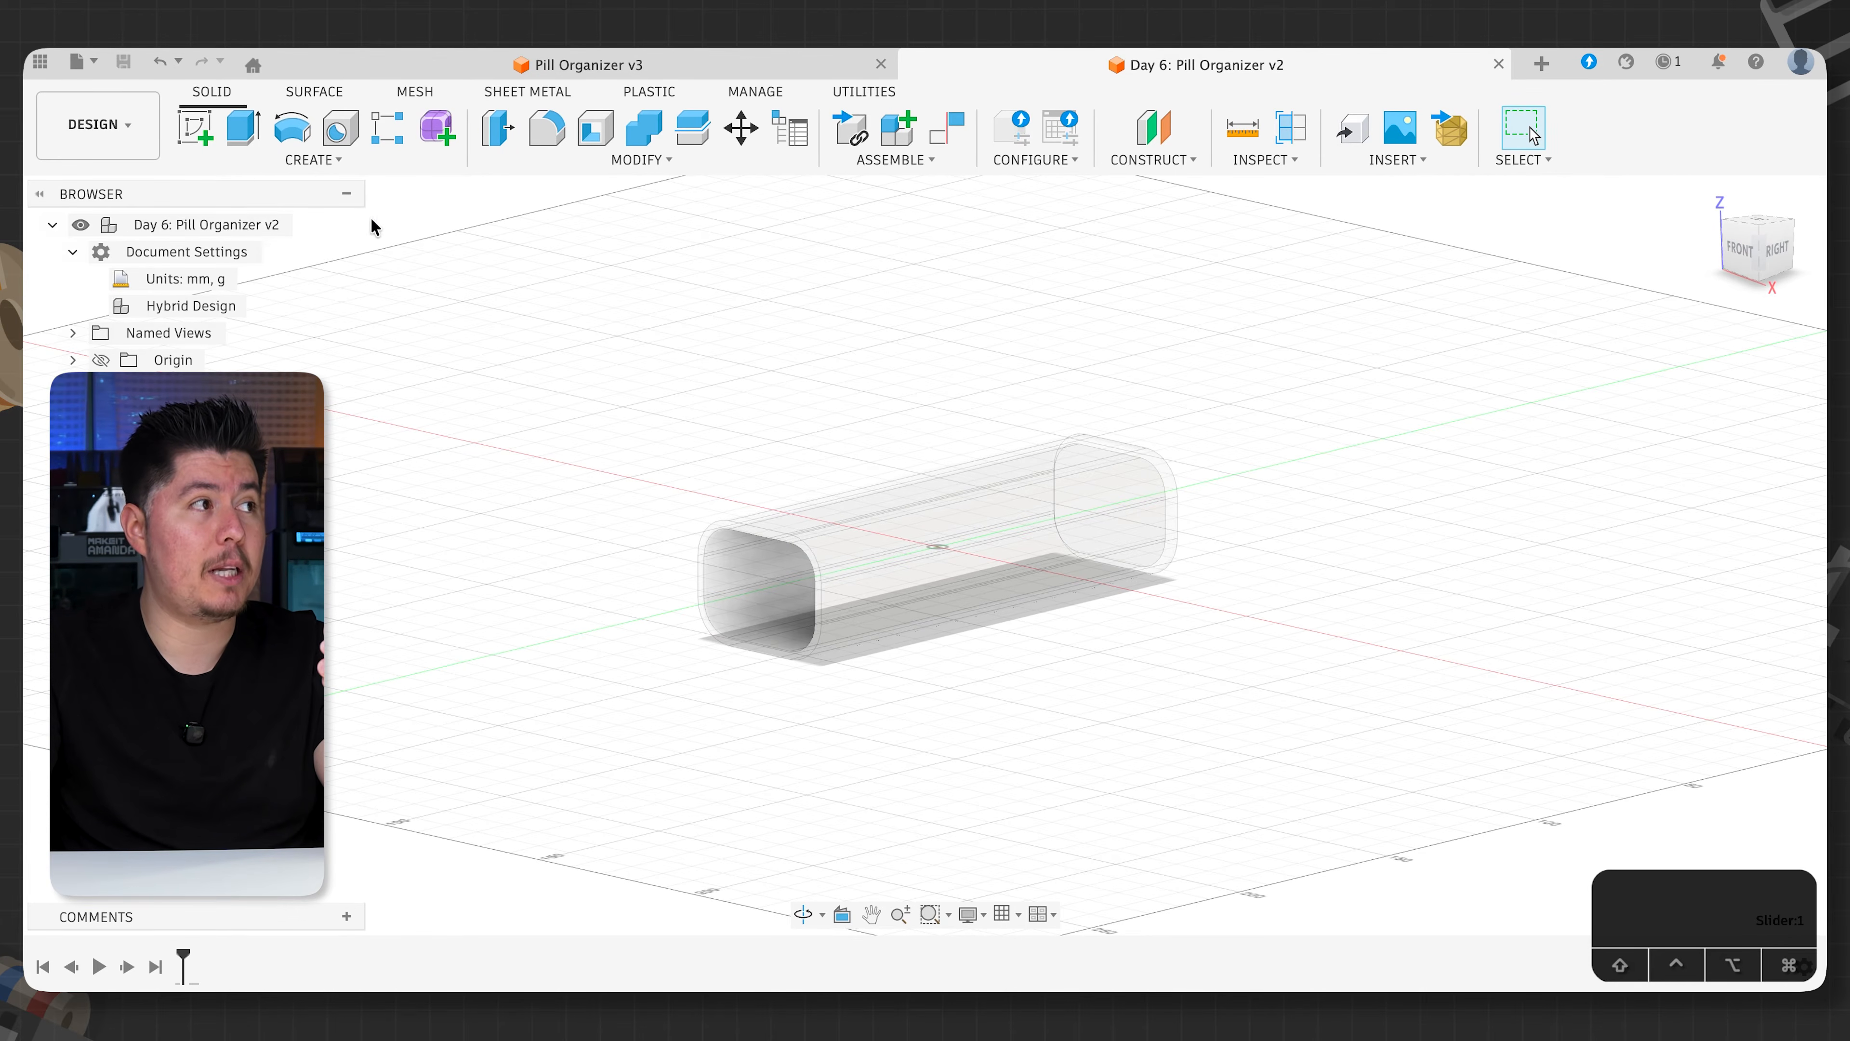
pyautogui.click(305, 224)
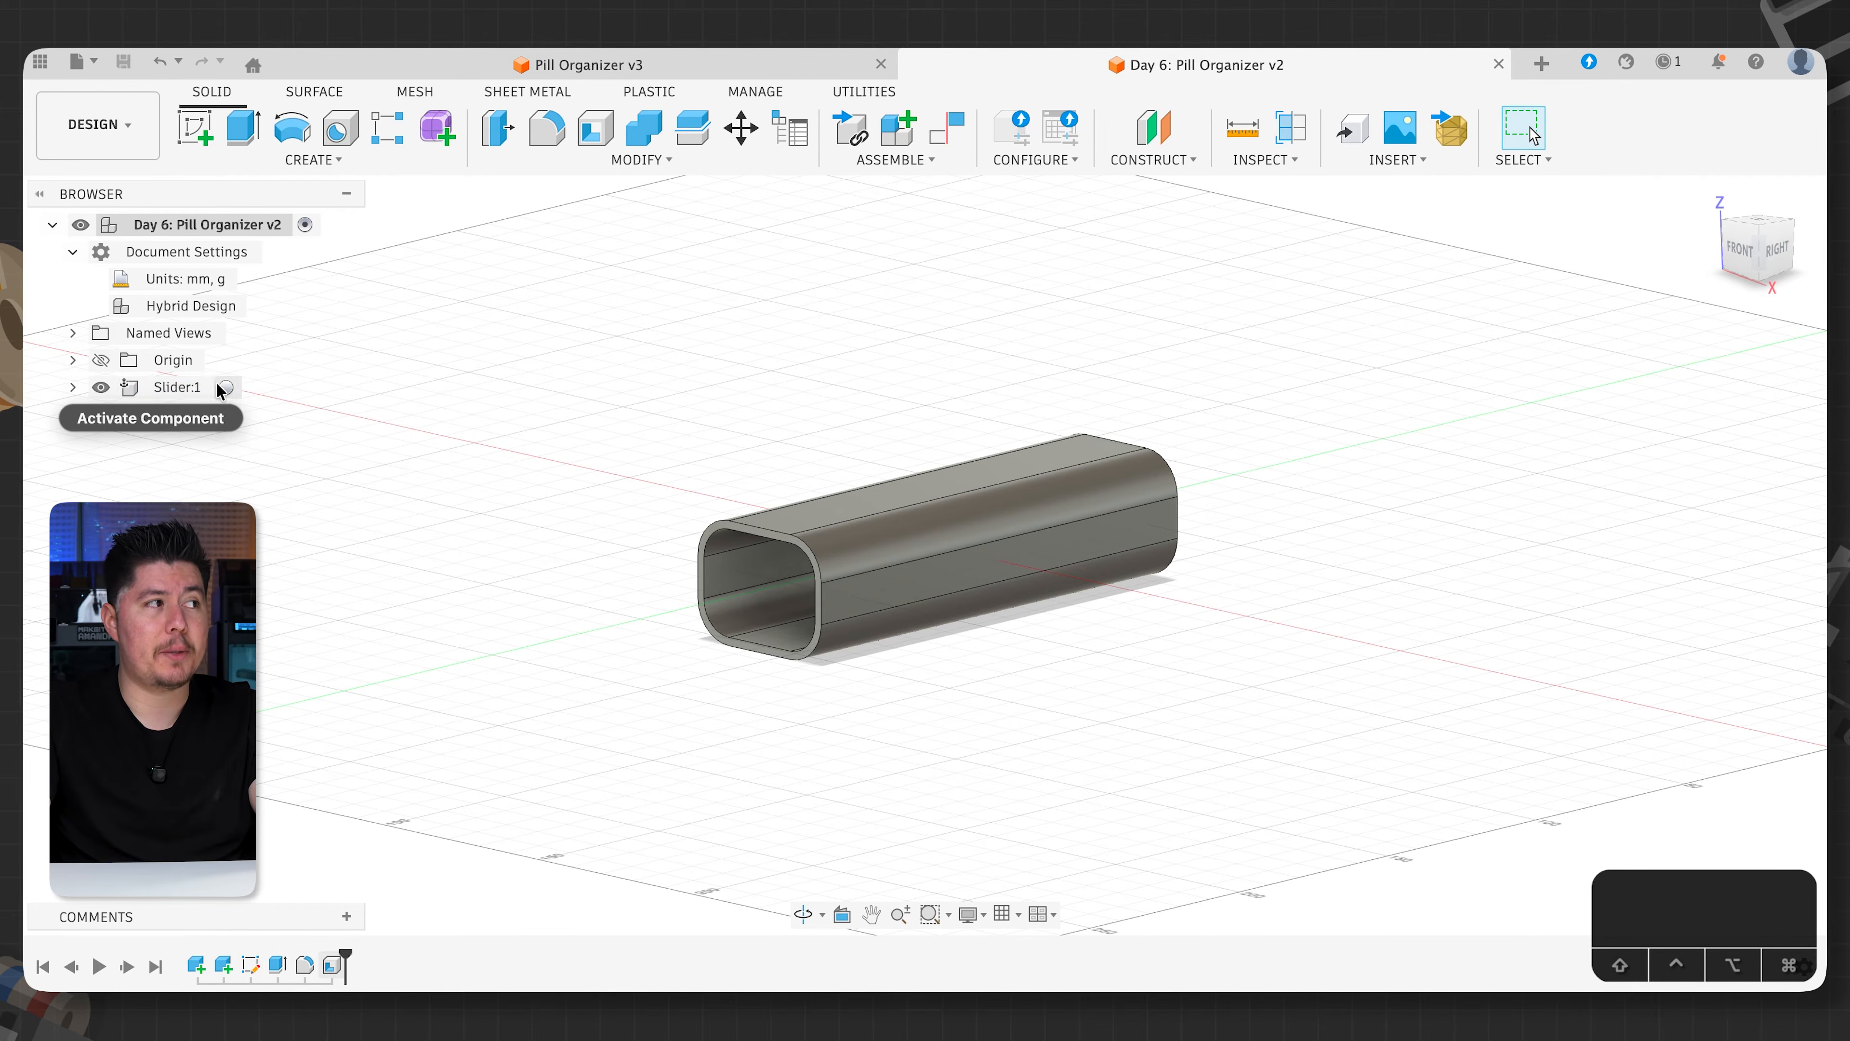
# - Activate the Slider component and start a sketch on the container's open front rim face
pyautogui.click(226, 387)
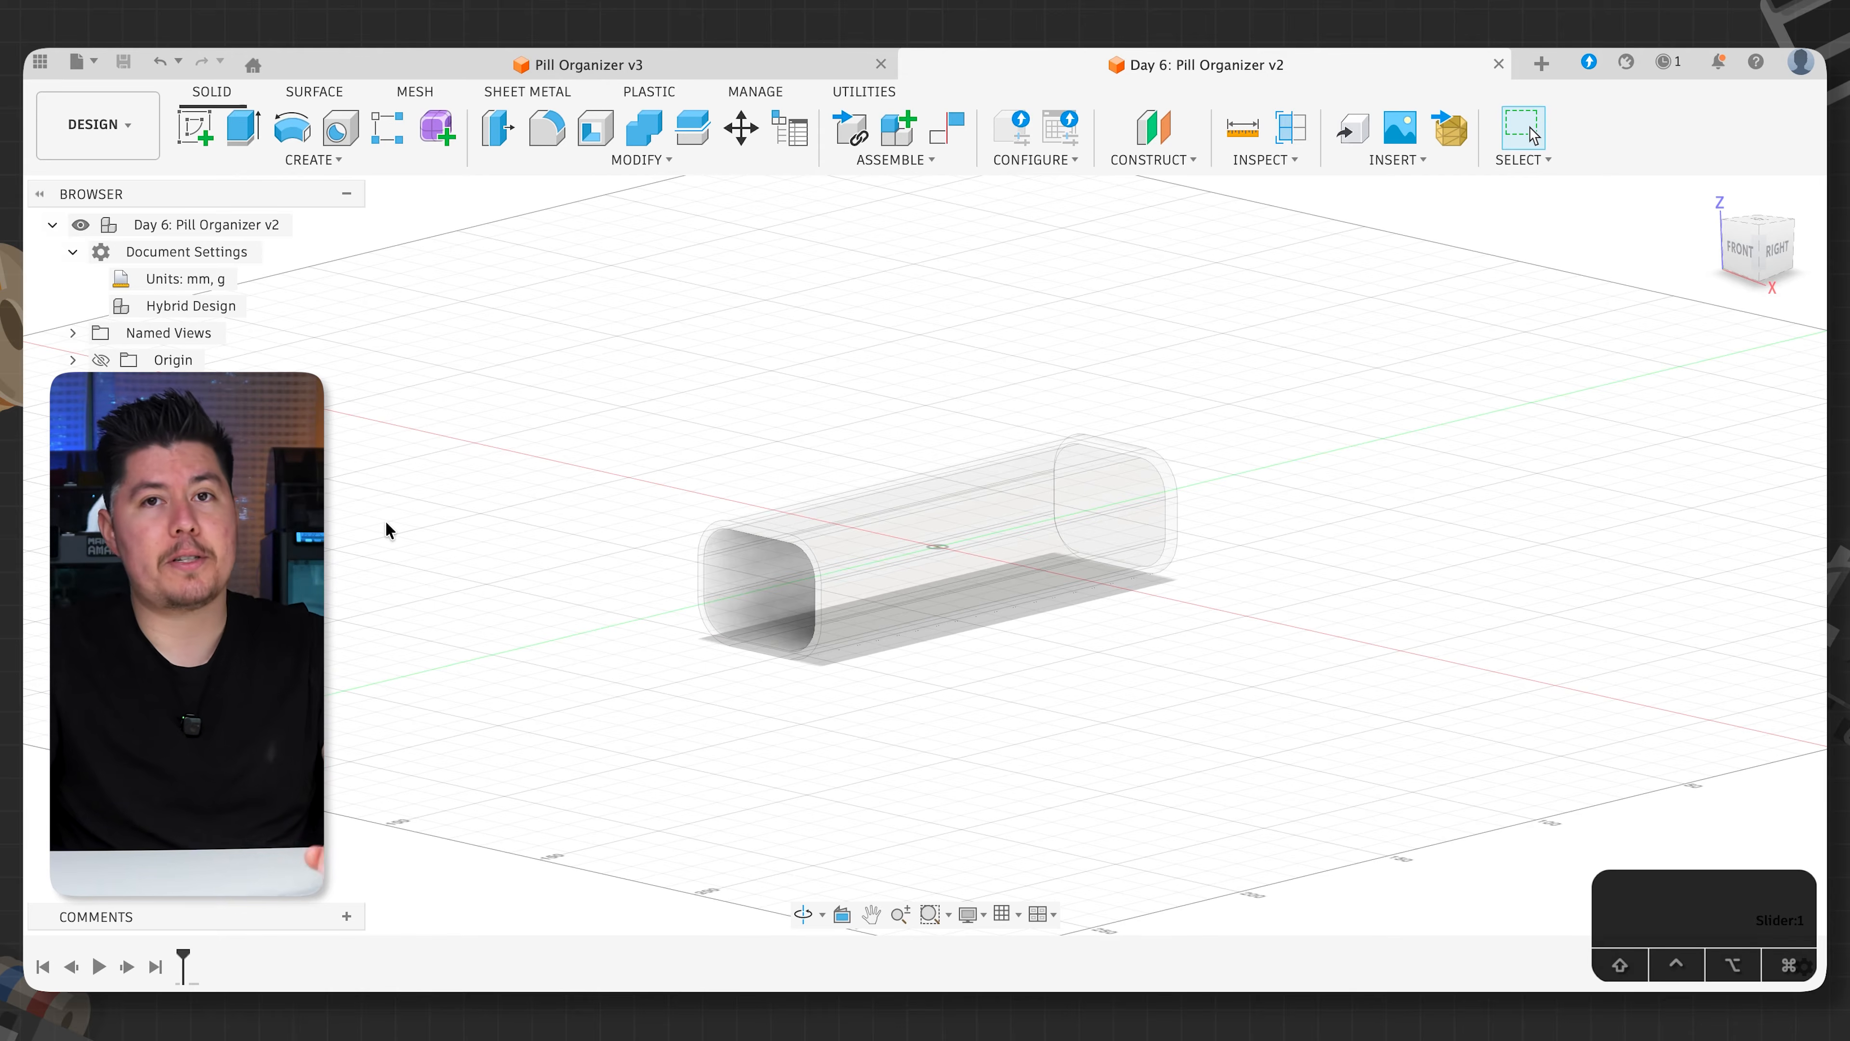
pyautogui.click(198, 131)
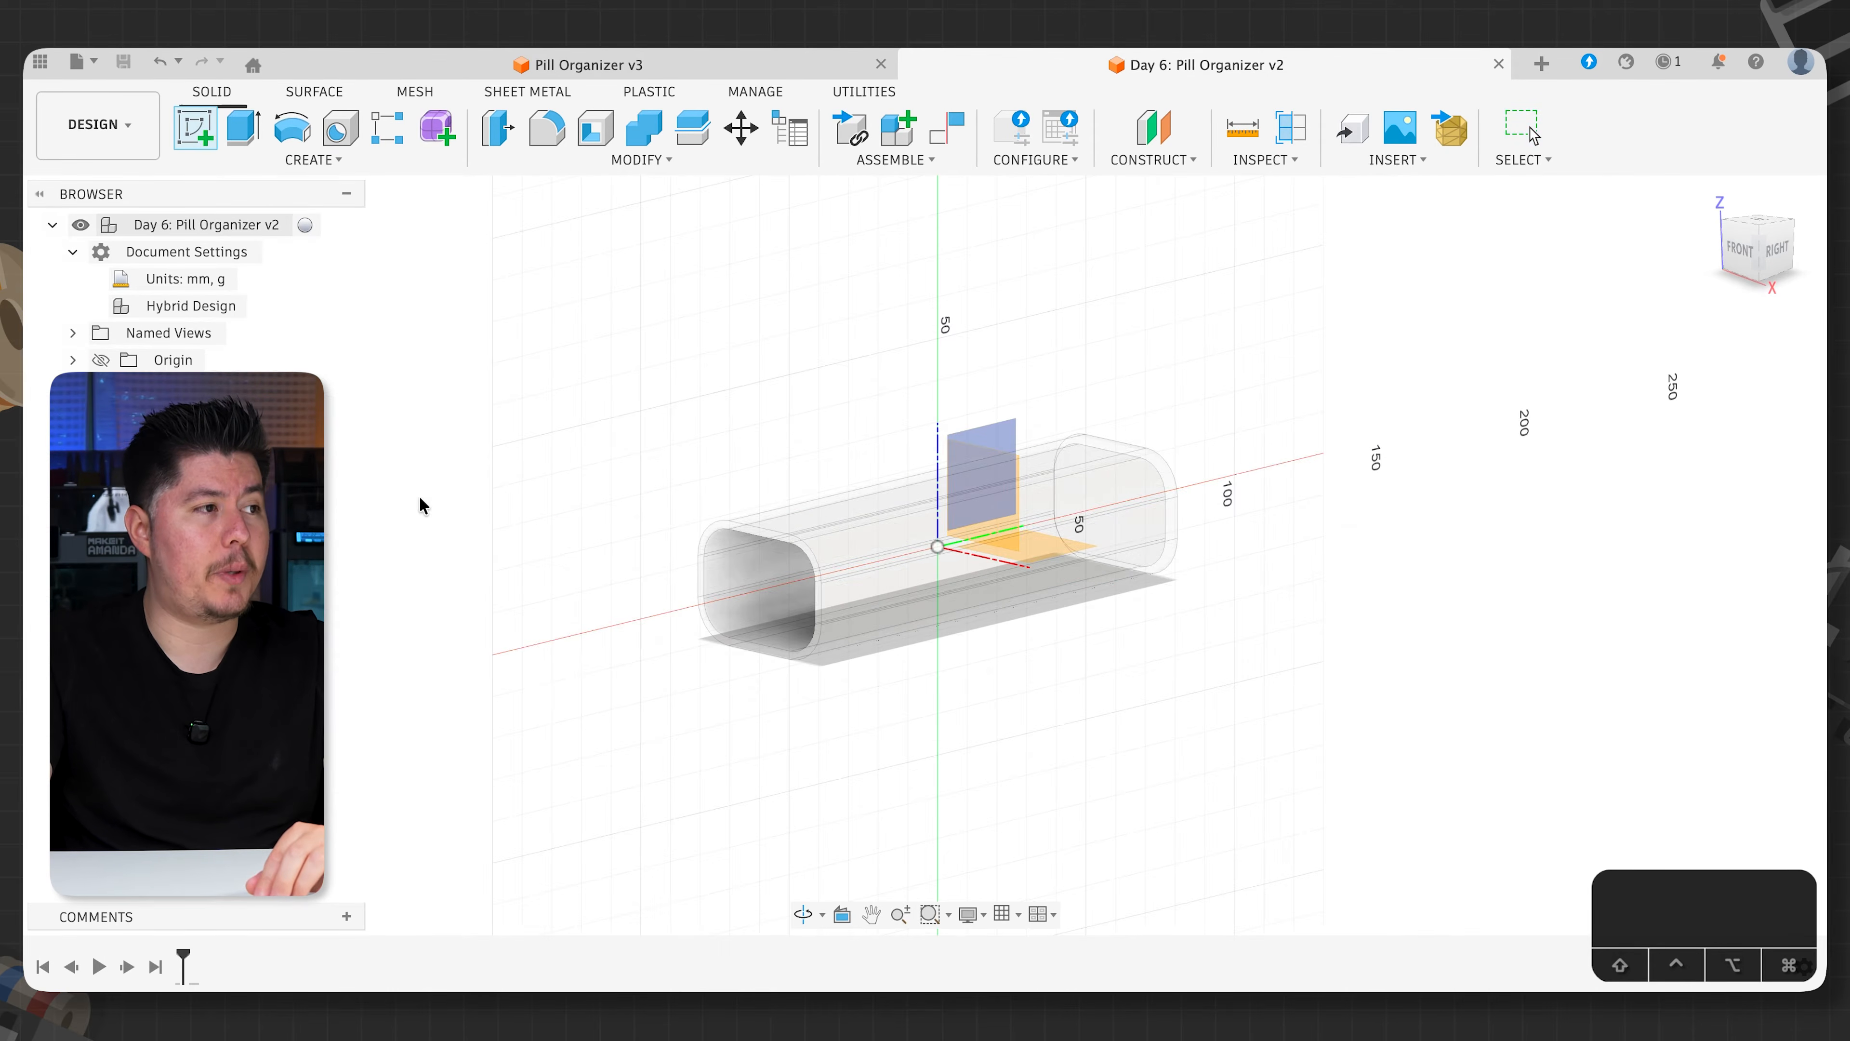
pyautogui.scroll(5, 782, 438)
pyautogui.click(848, 388)
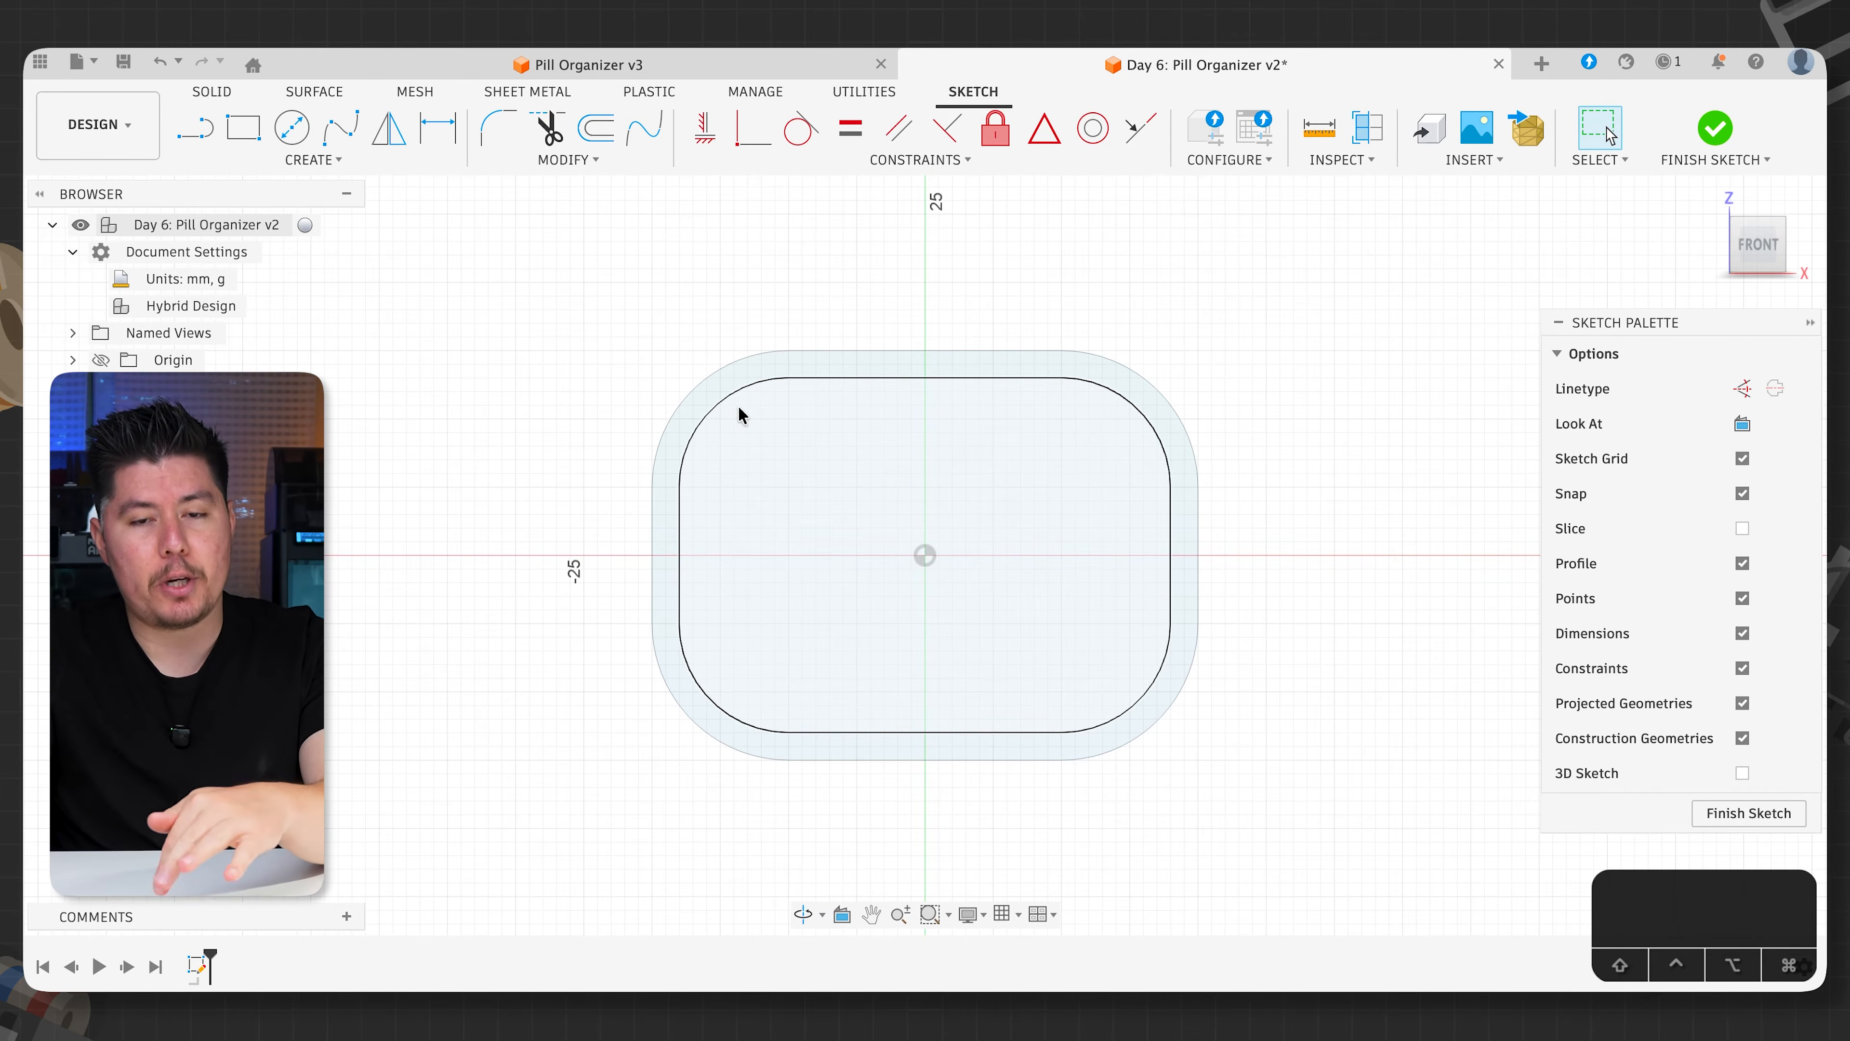
# - Offset the container's inner opening outline inward by 0.16 mm
pyautogui.press('o')
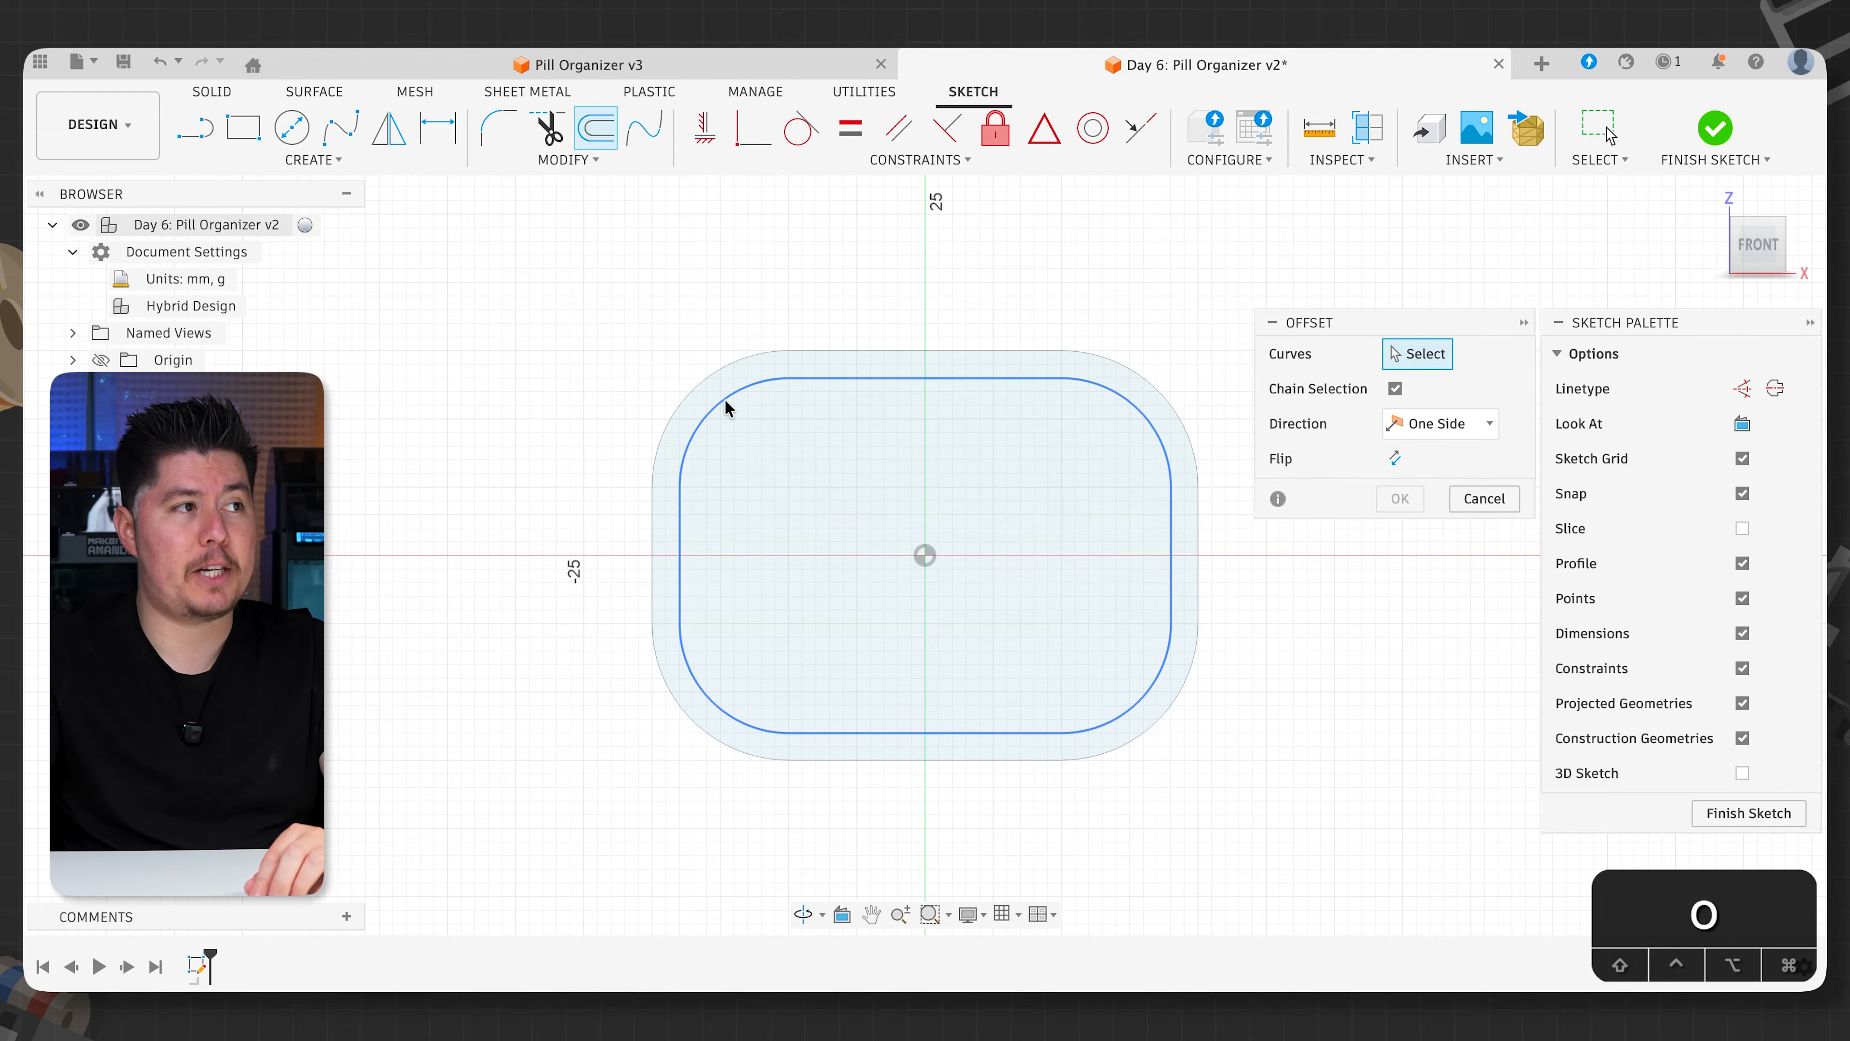
pyautogui.click(787, 381)
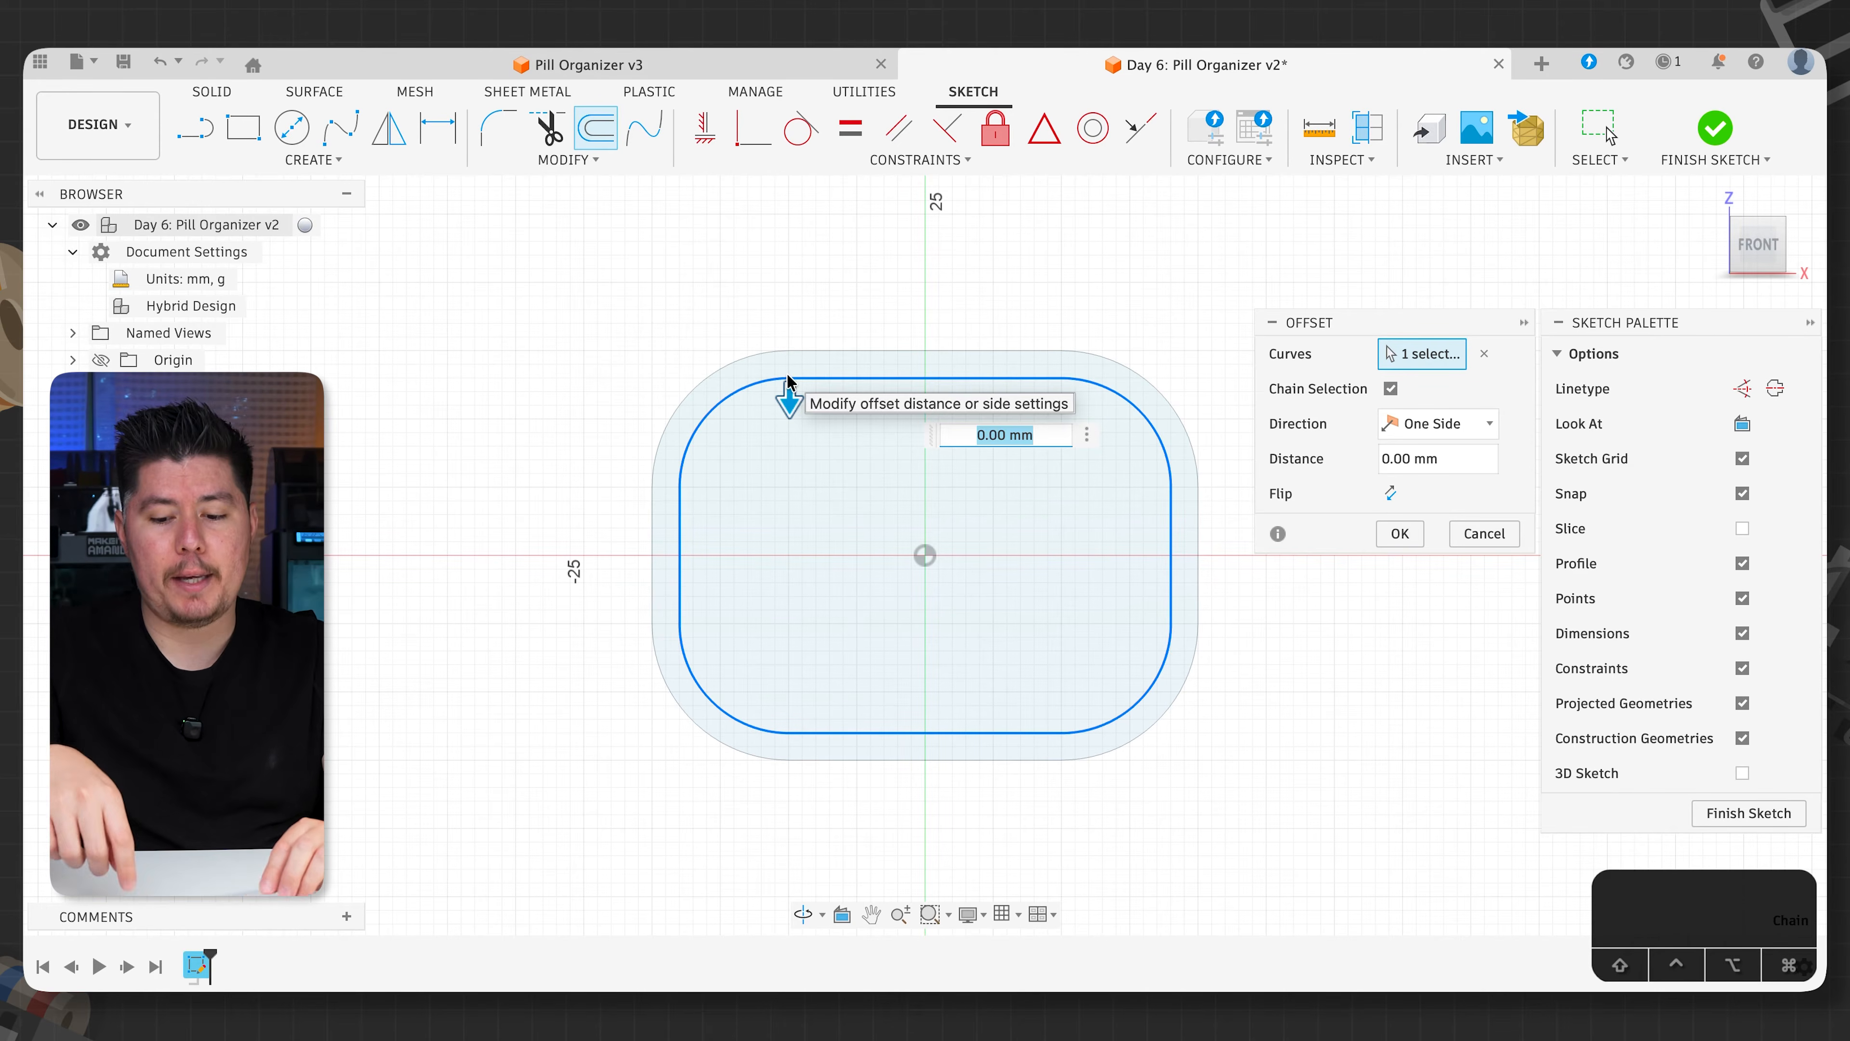
pyautogui.write('.16')
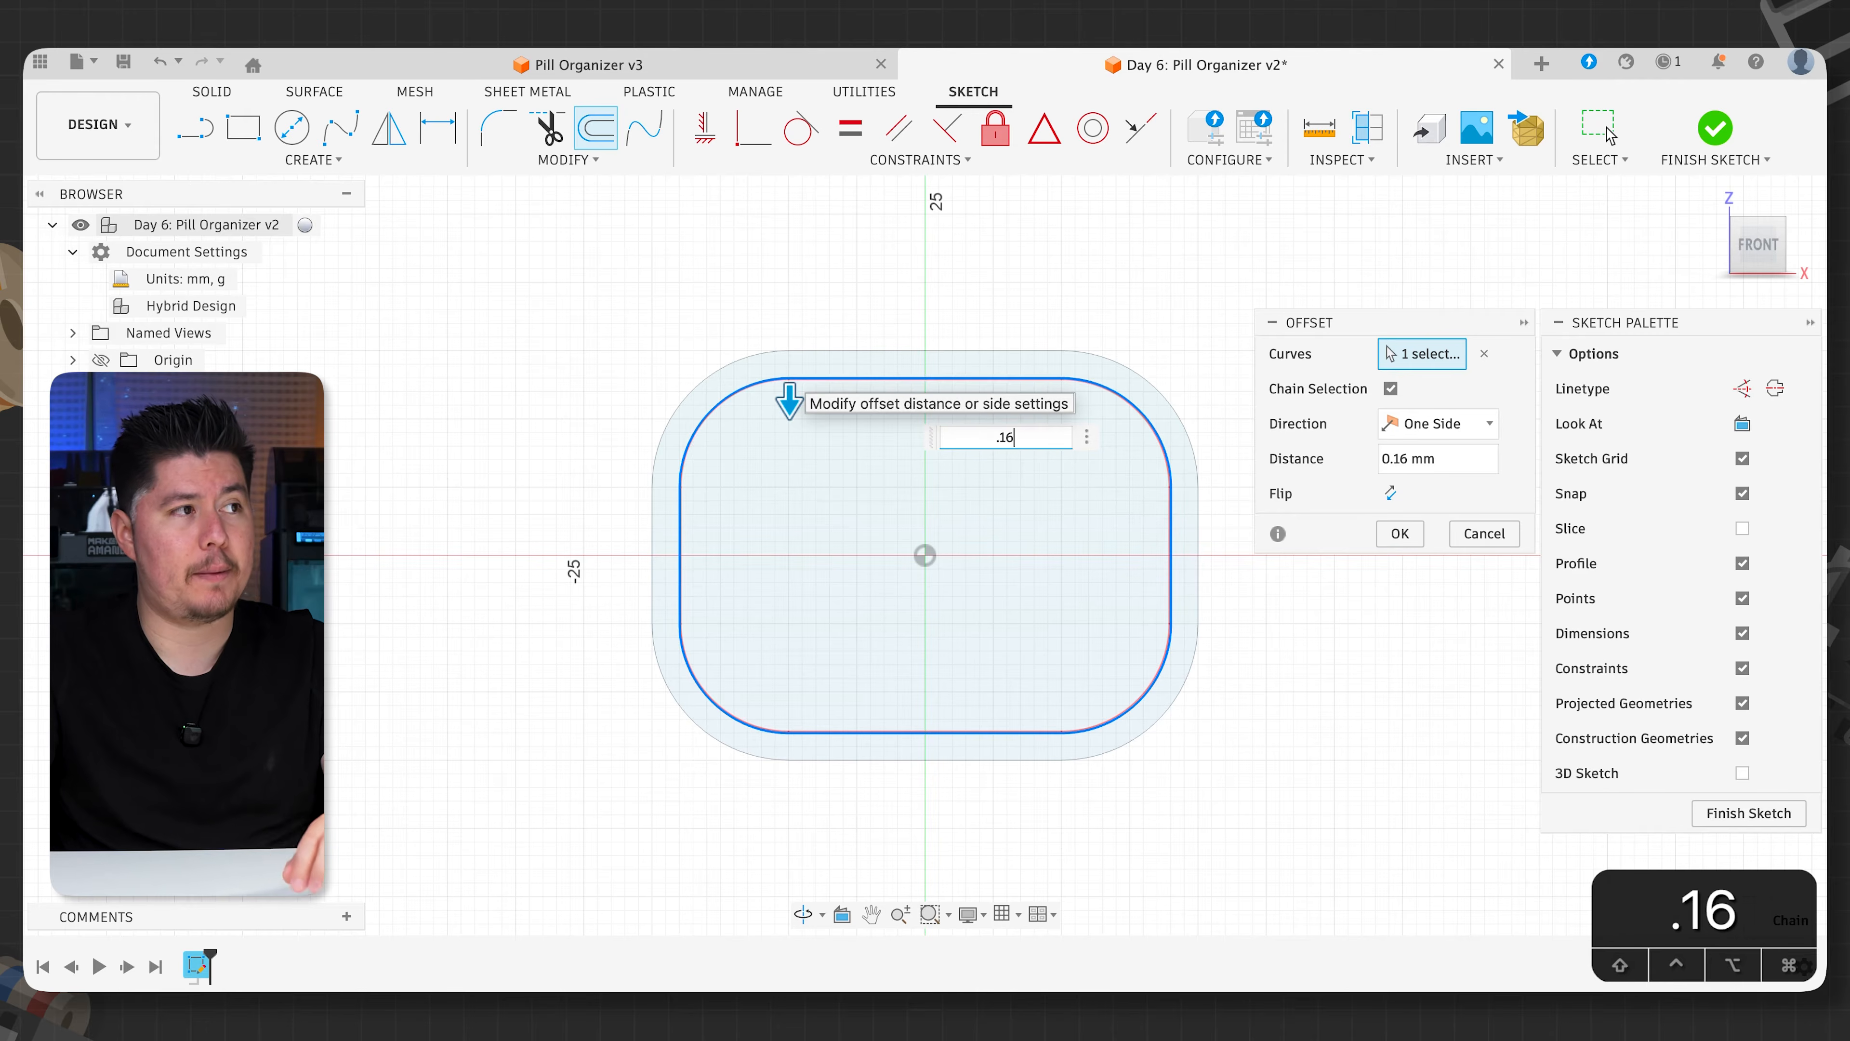
pyautogui.scroll(4, 774, 411)
pyautogui.scroll(2, 774, 411)
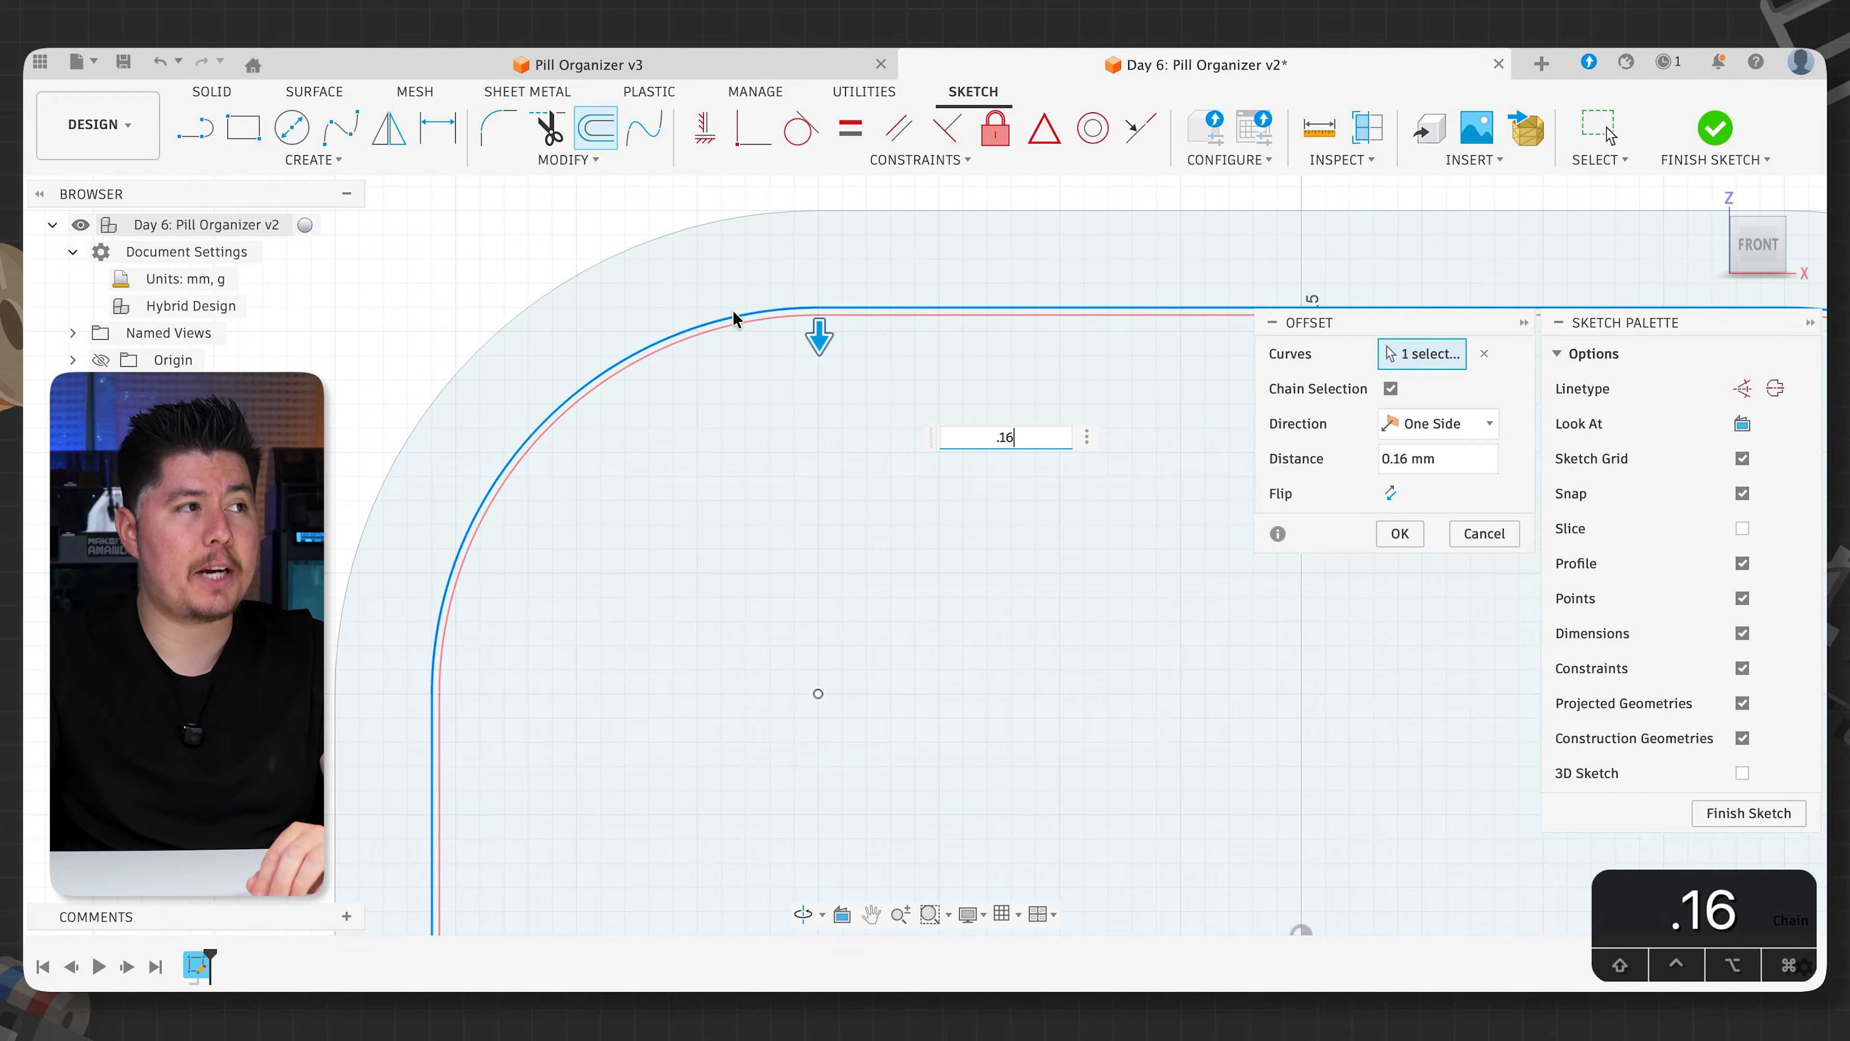
pyautogui.moveTo(818, 339); pyautogui.dragTo(814, 322)
pyautogui.write('.16')
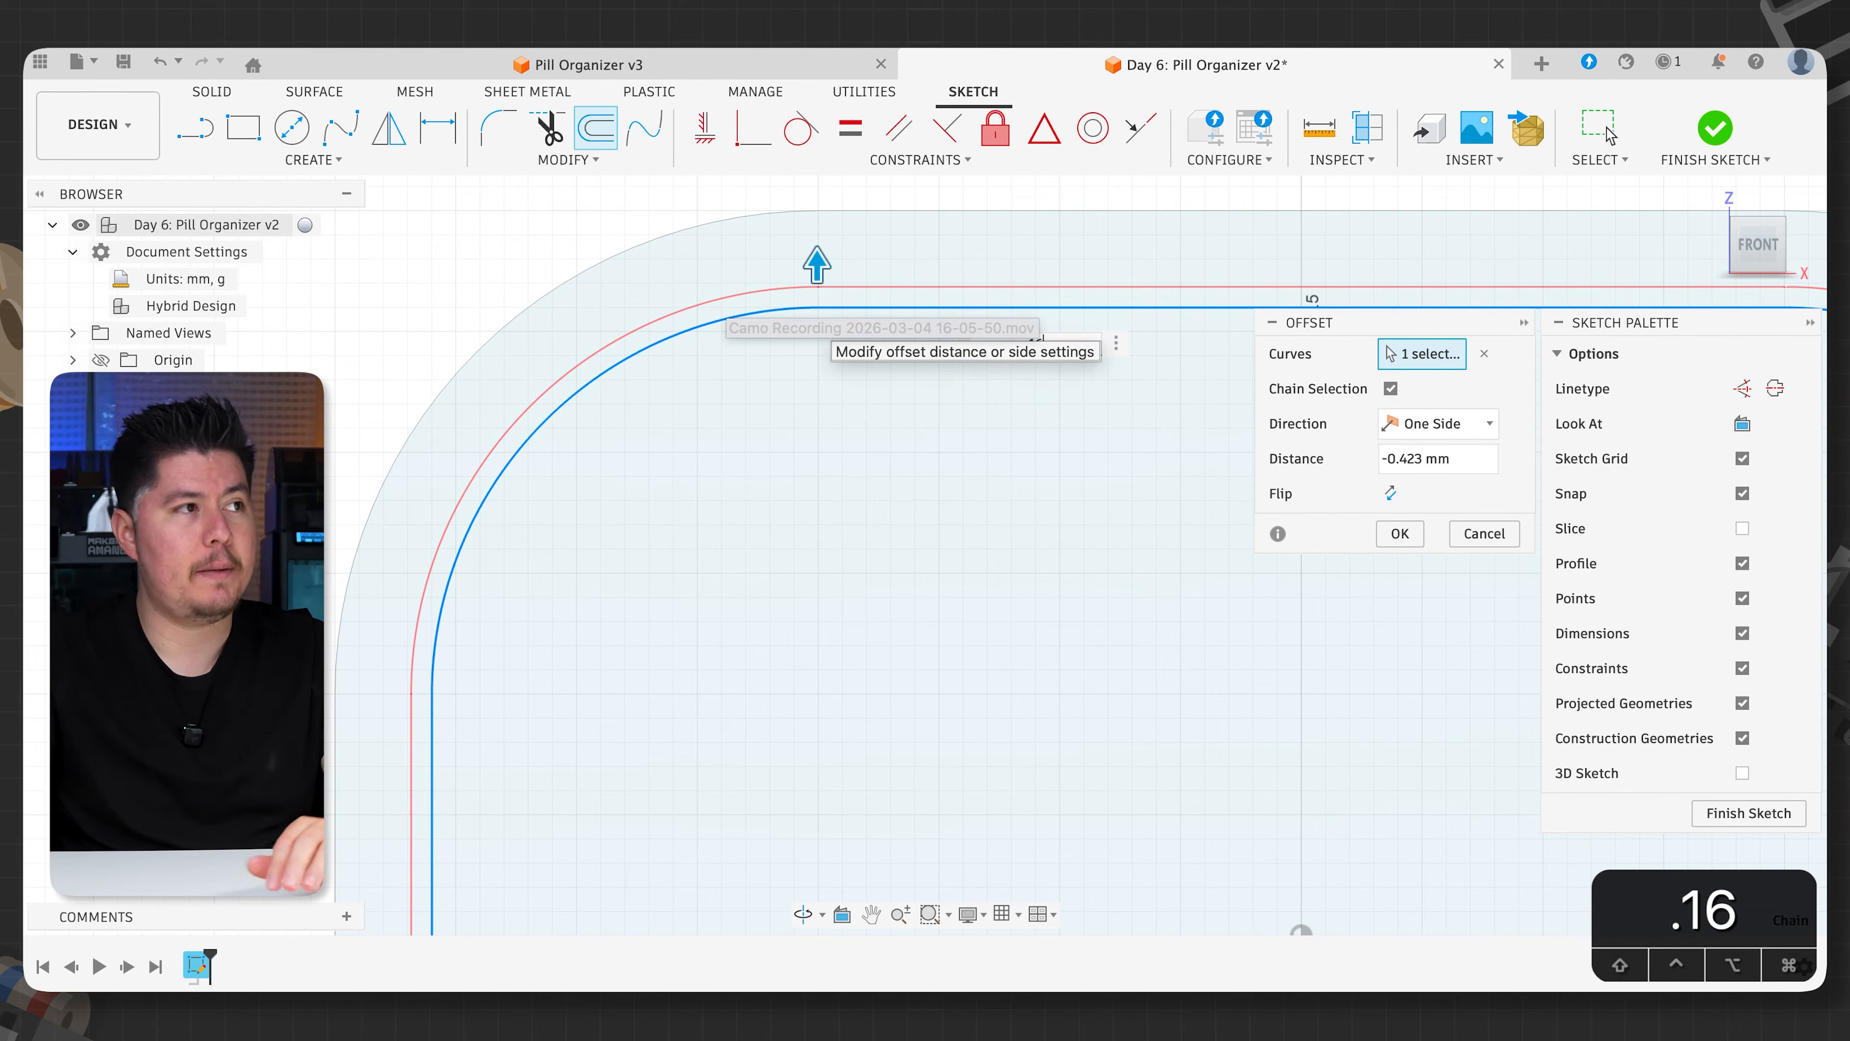
pyautogui.click(1399, 533)
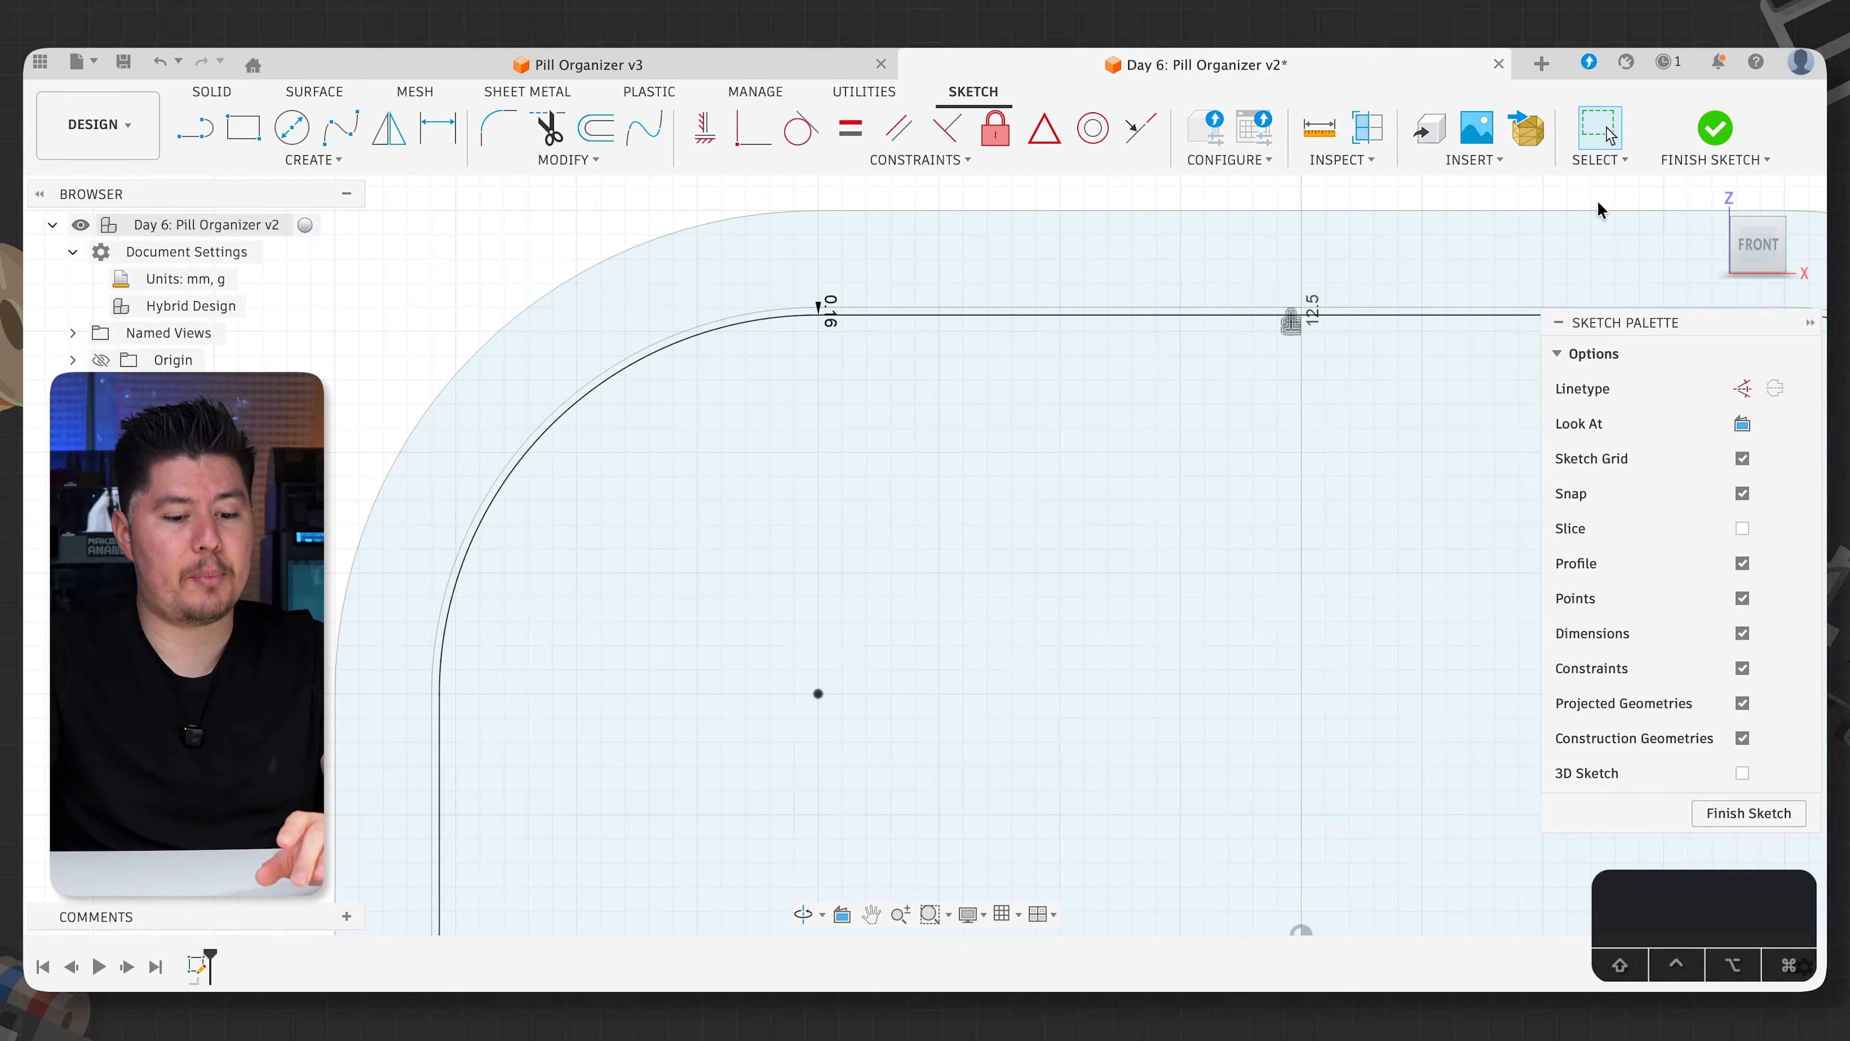
# - Start a one-sided extrusion of the inner offset profile as a new body, with the extent type set to To Object
pyautogui.press('e')
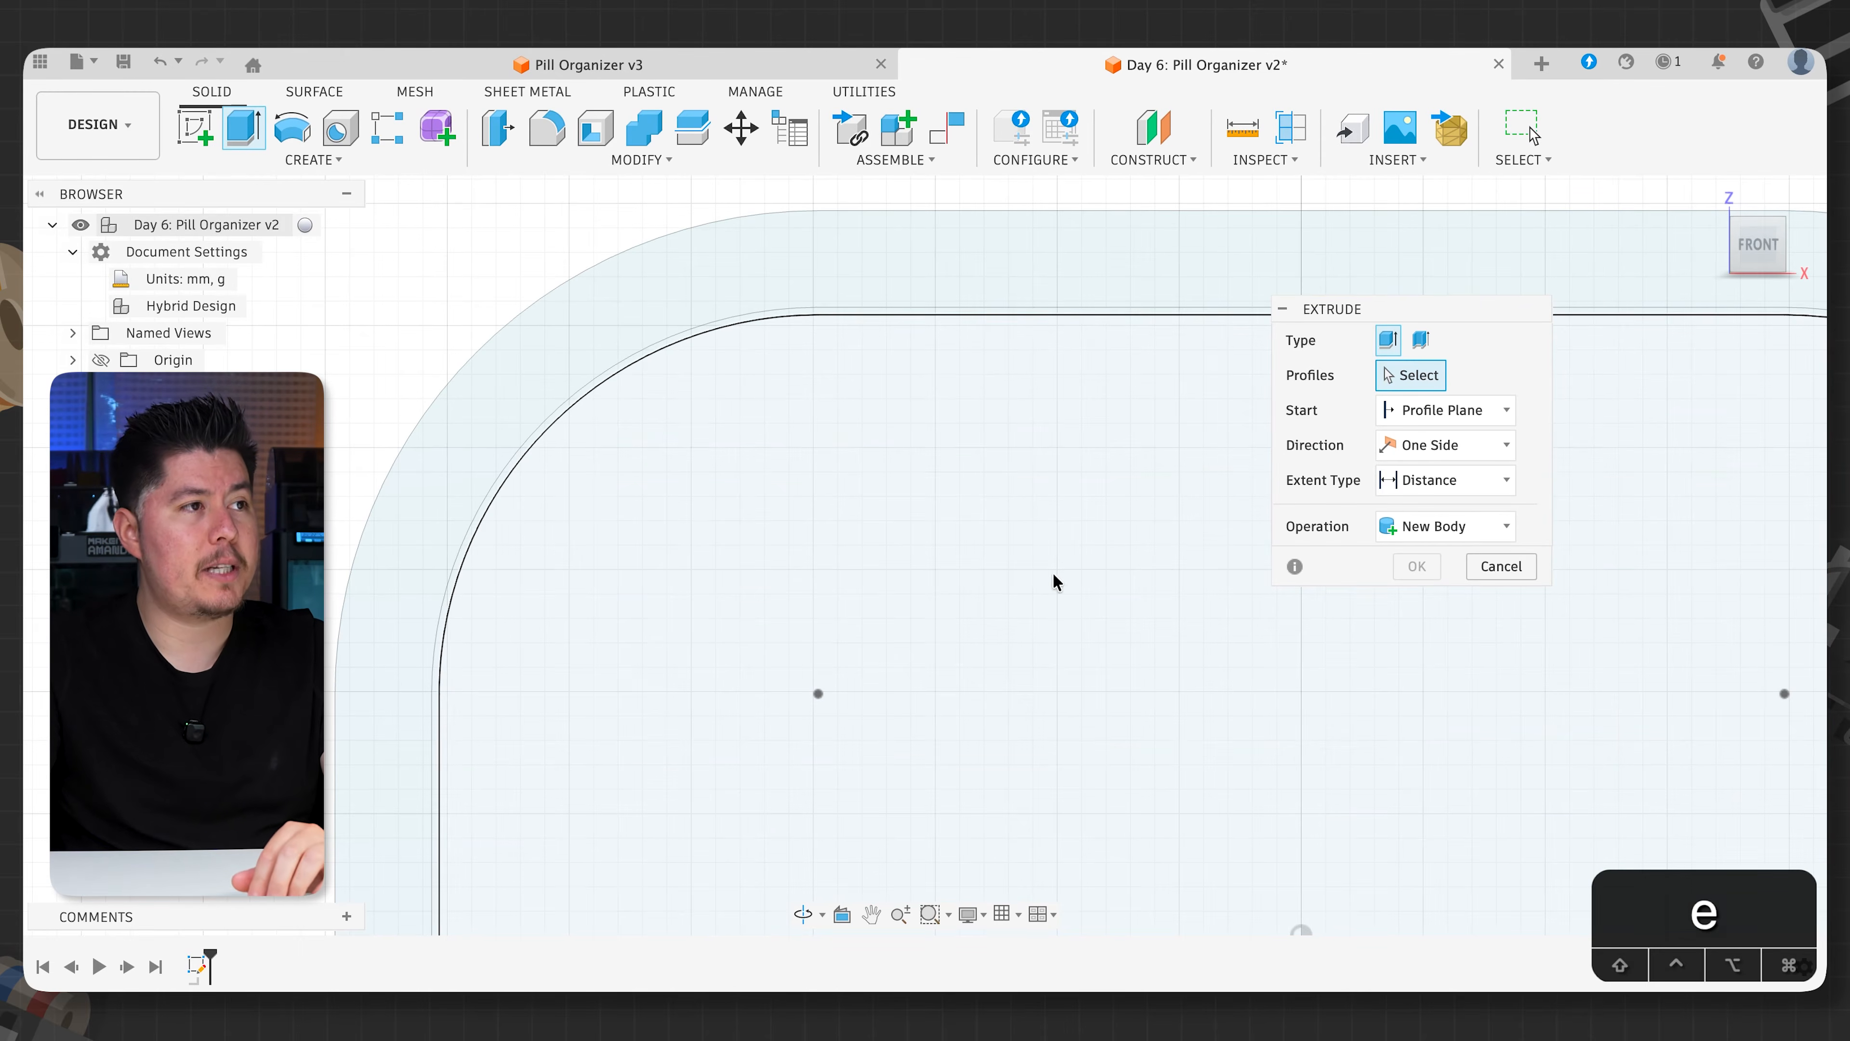
pyautogui.click(1038, 603)
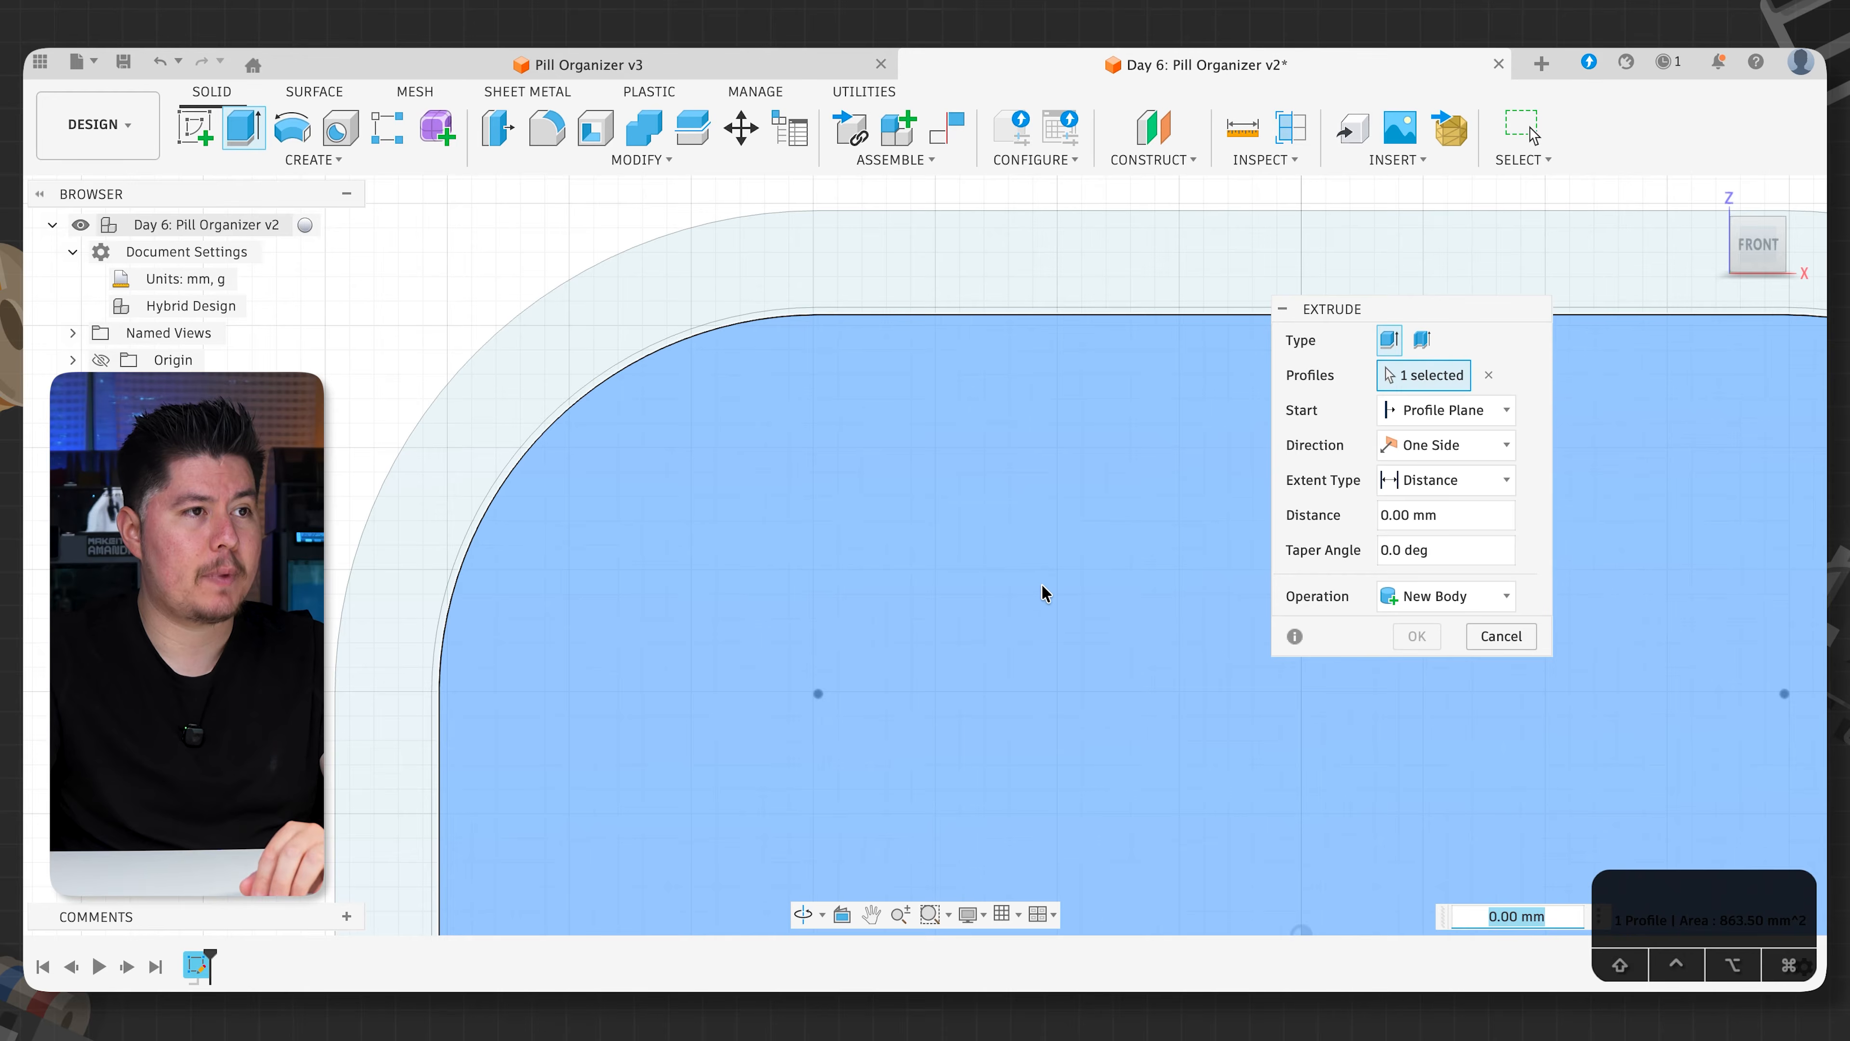
pyautogui.scroll(-5, 1042, 590)
pyautogui.keyDown('shift'); pyautogui.moveTo(1069, 595); pyautogui.dragTo(561, 594, button='middle'); pyautogui.keyUp('shift')
pyautogui.scroll(-3, 1002, 621)
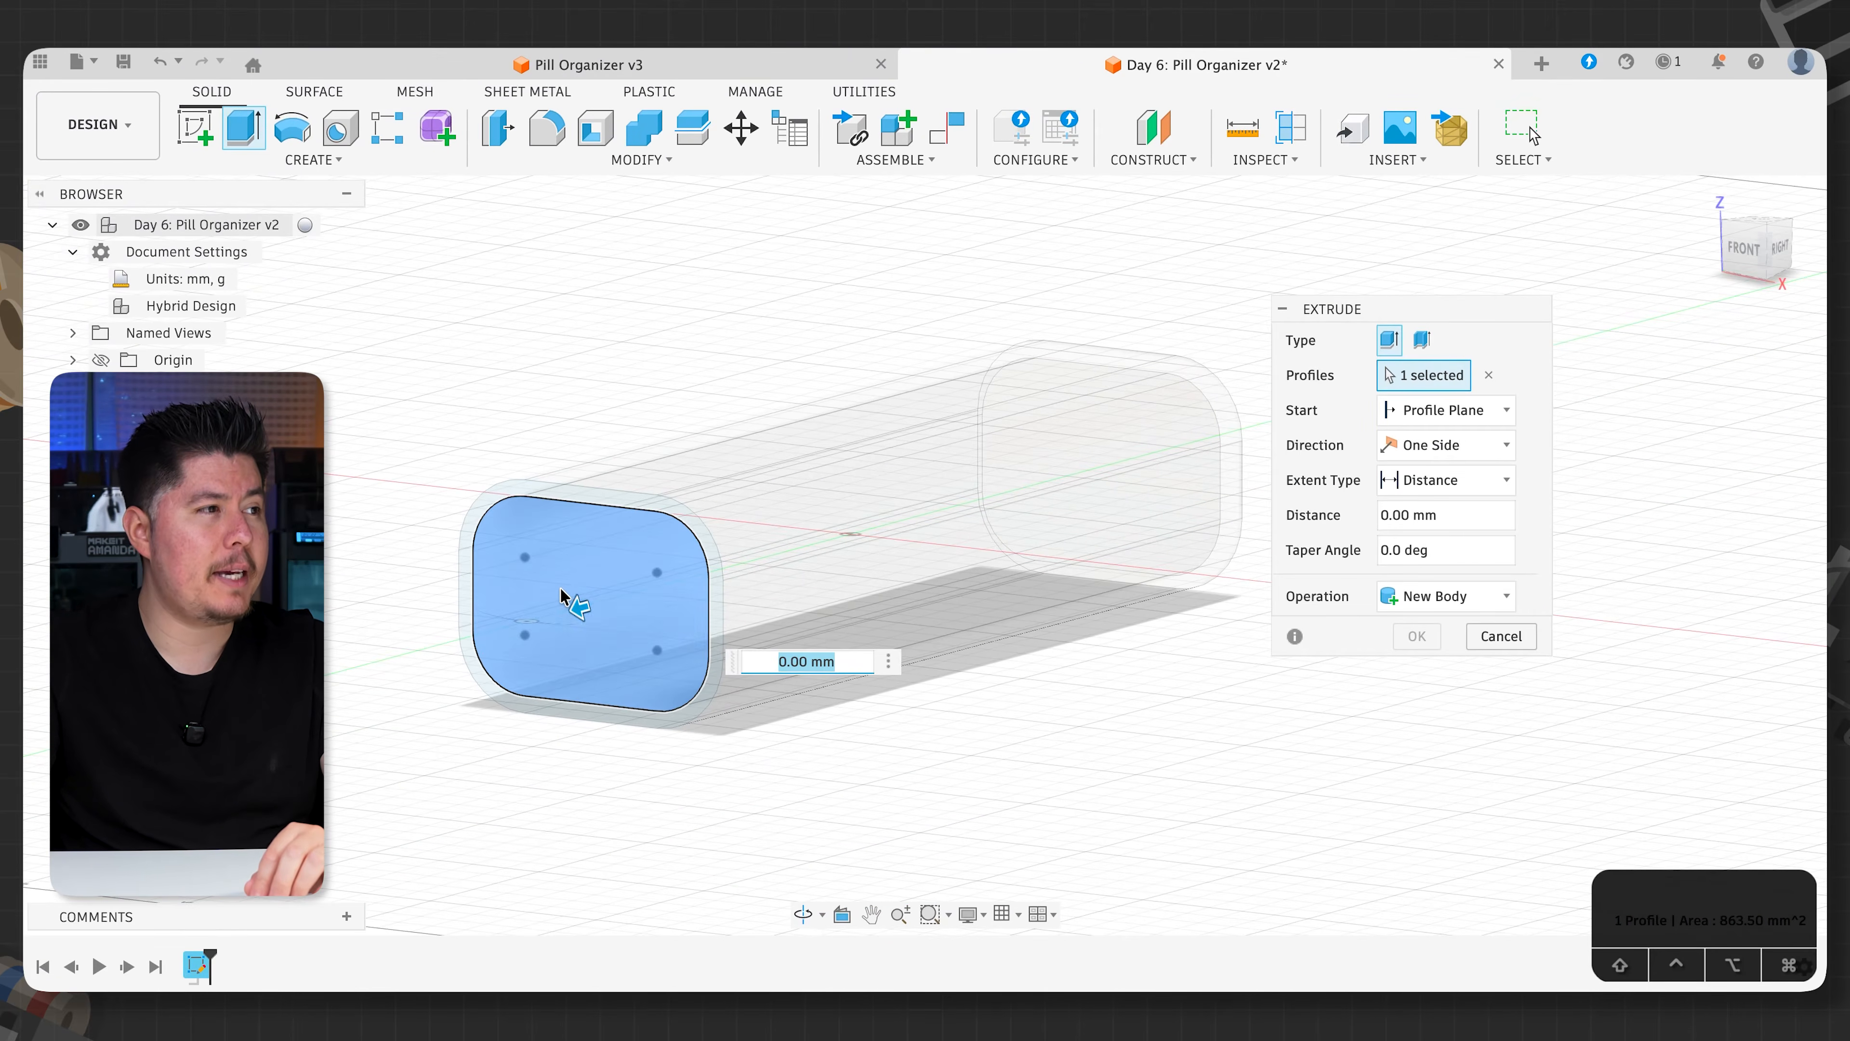
pyautogui.moveTo(1100, 437)
pyautogui.keyDown('shift'); pyautogui.mouseDown(button='middle')
pyautogui.moveTo(1032, 463)
pyautogui.moveTo(1083, 447)
pyautogui.mouseUp(button='middle'); pyautogui.keyUp('shift')
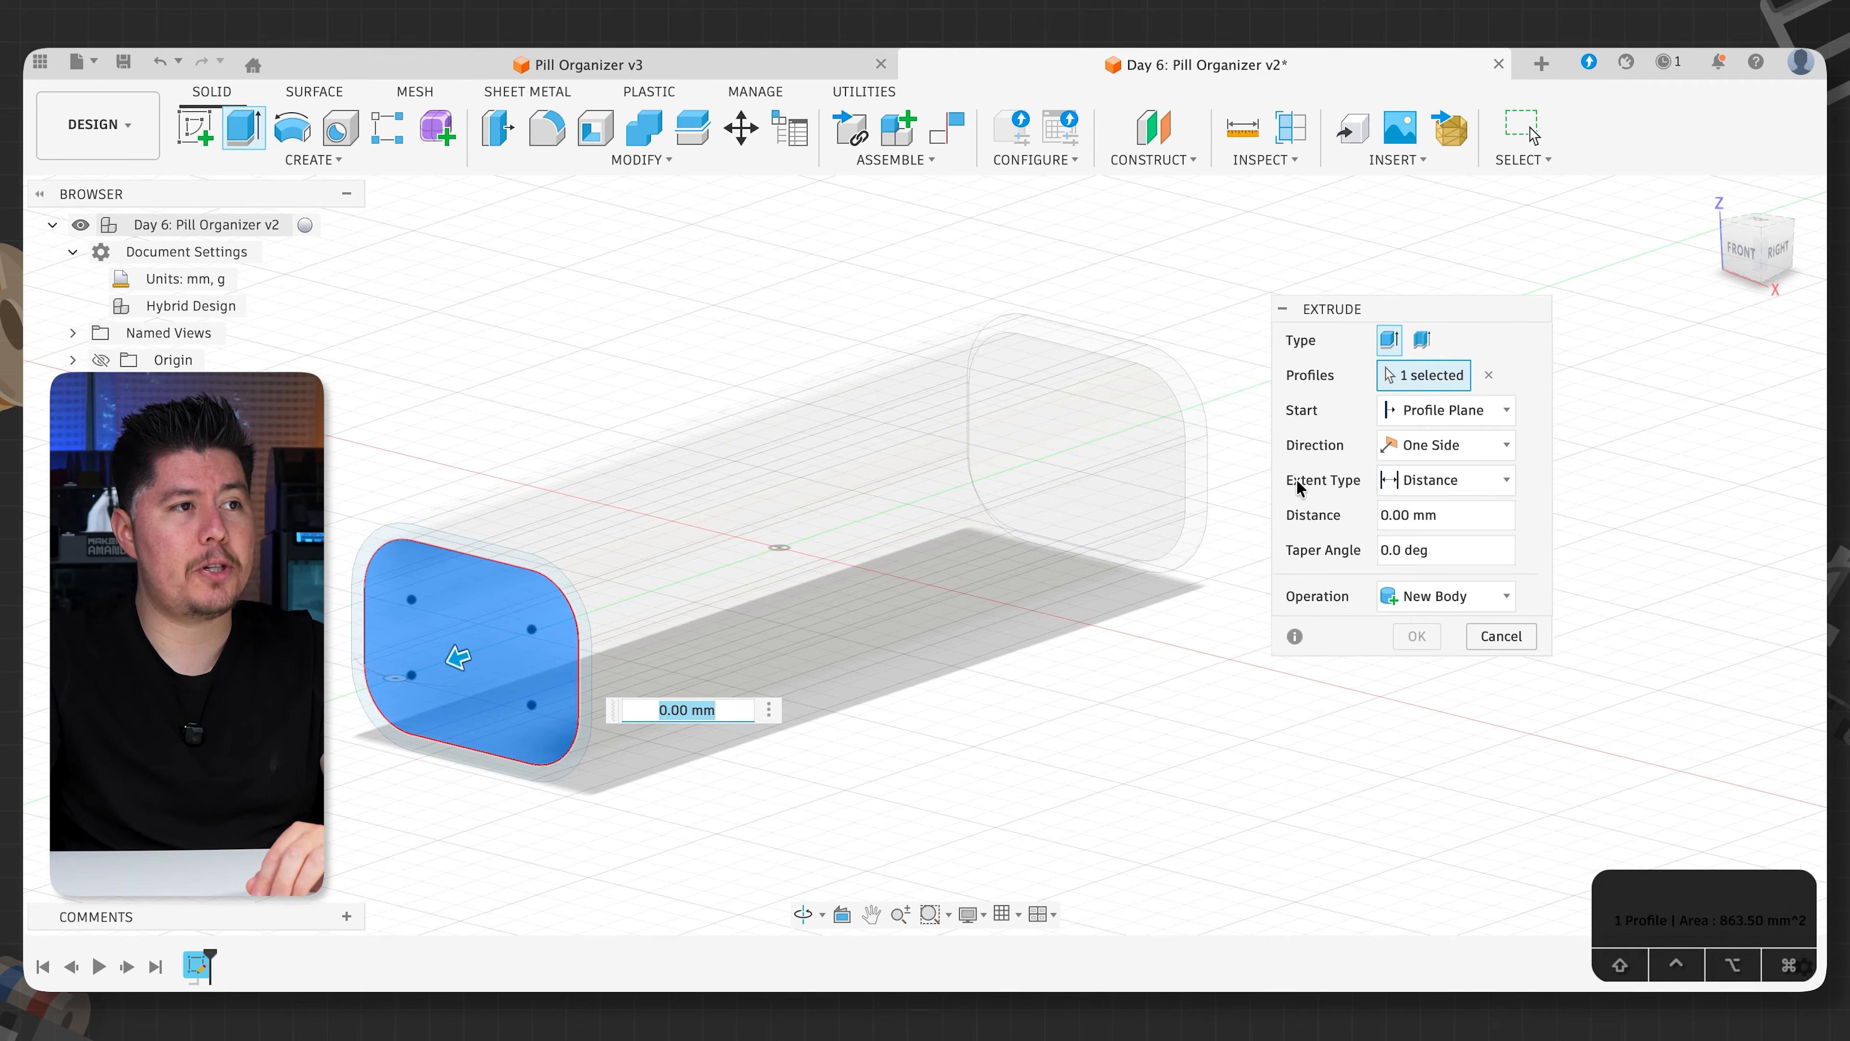
pyautogui.click(1384, 483)
pyautogui.click(1401, 539)
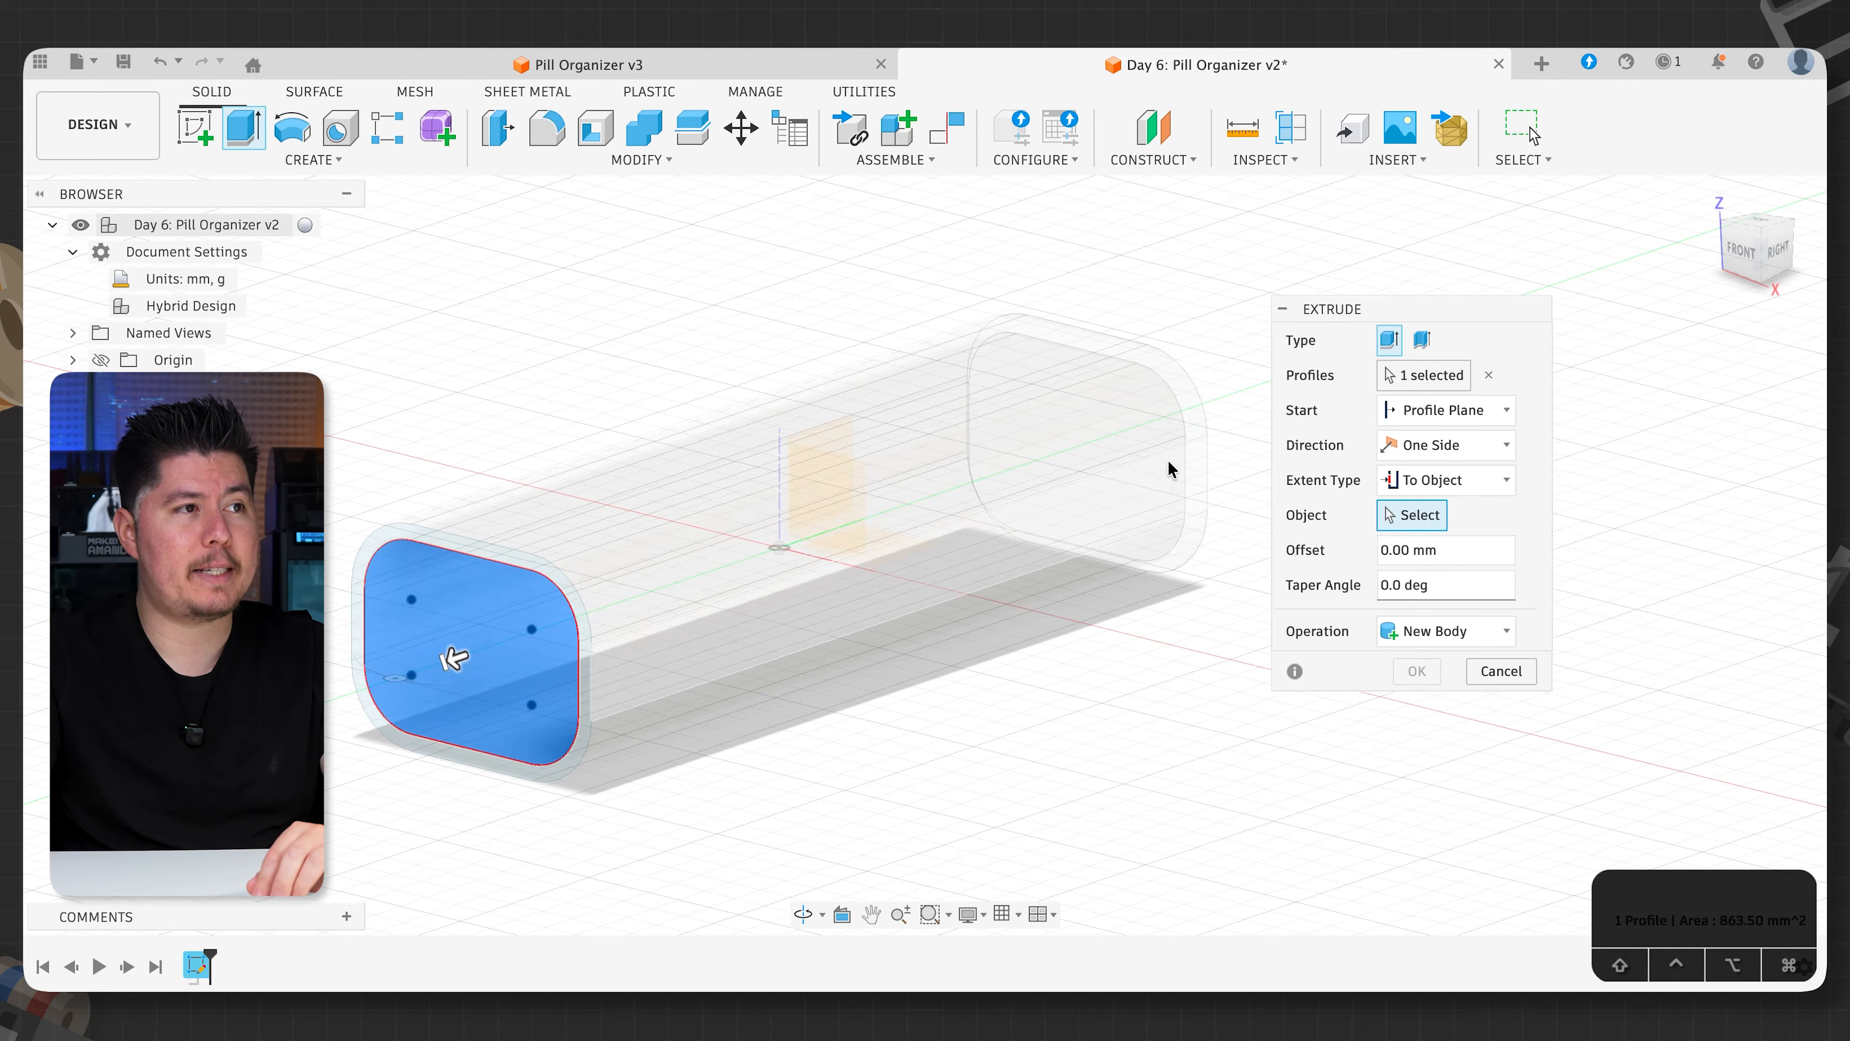
# - Set the hidden inner face of the container's closed back wall as the extrusion's end object
pyautogui.keyDown('shift'); pyautogui.moveTo(1066, 611); pyautogui.dragTo(992, 666, button='middle'); pyautogui.keyUp('shift')
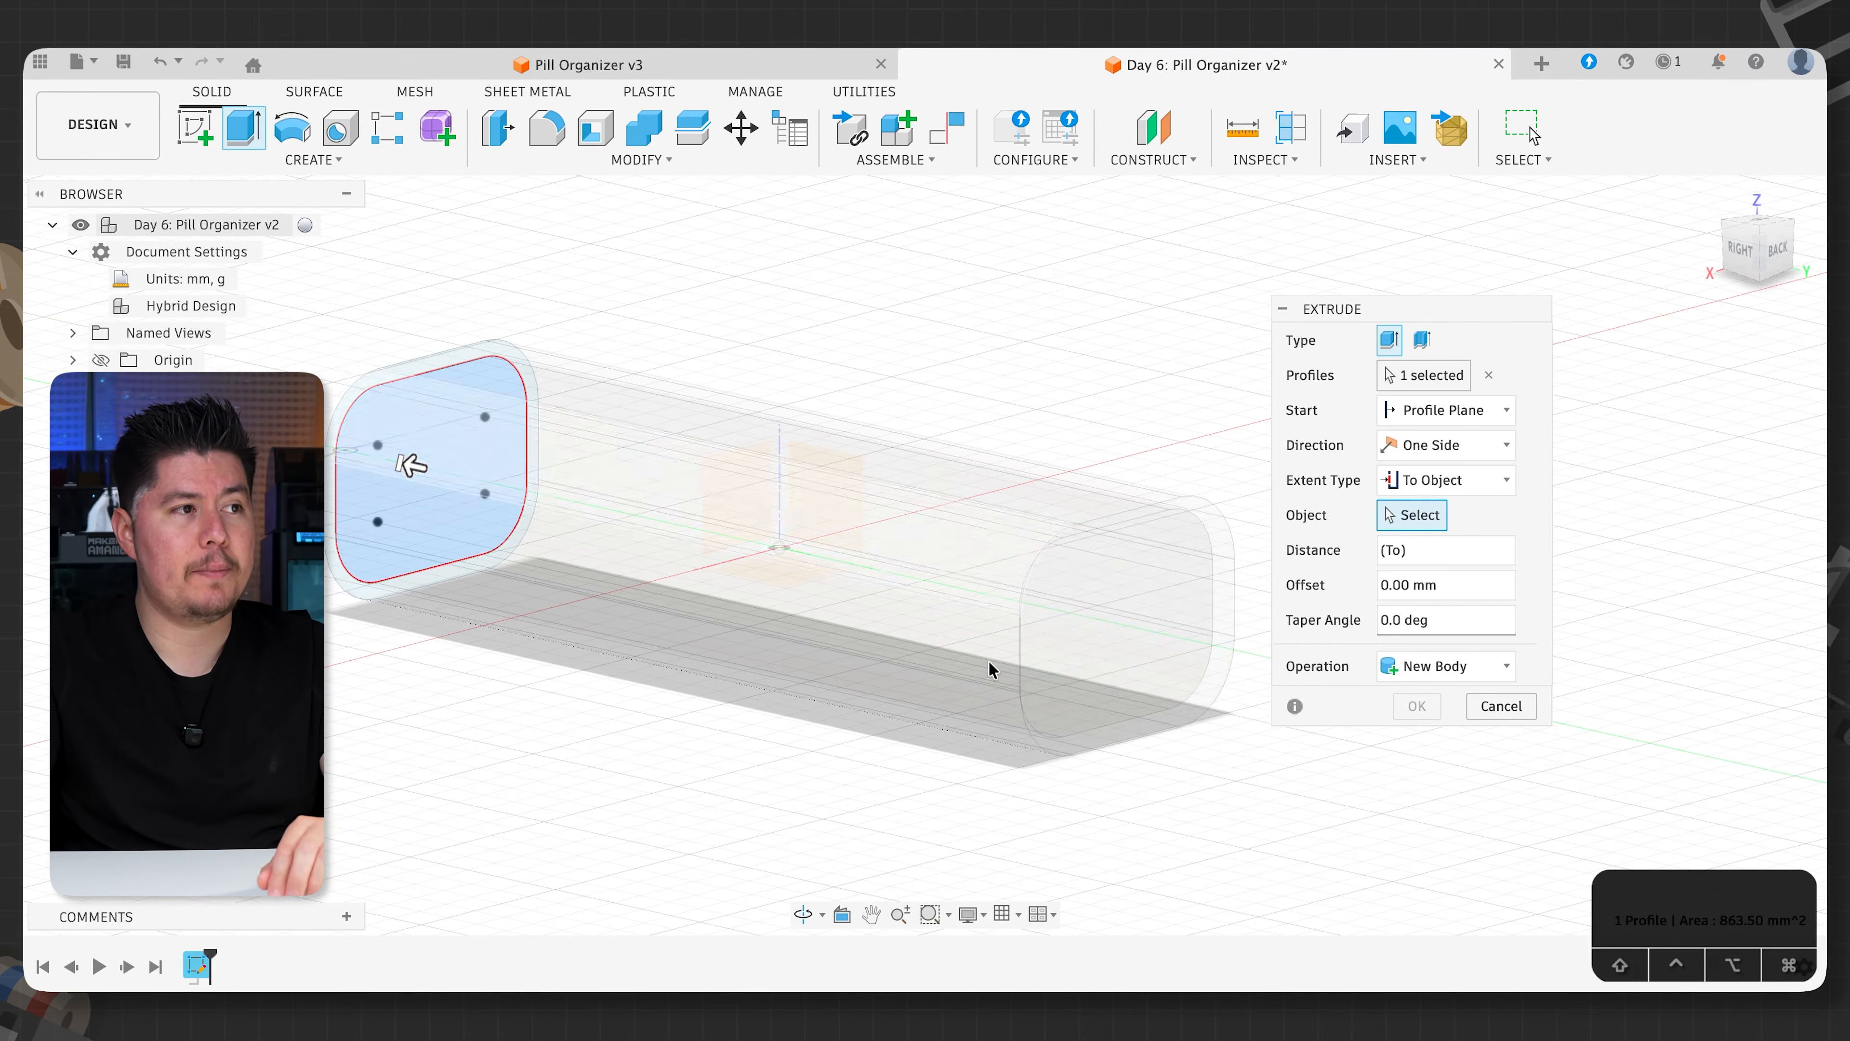
pyautogui.click(1103, 626)
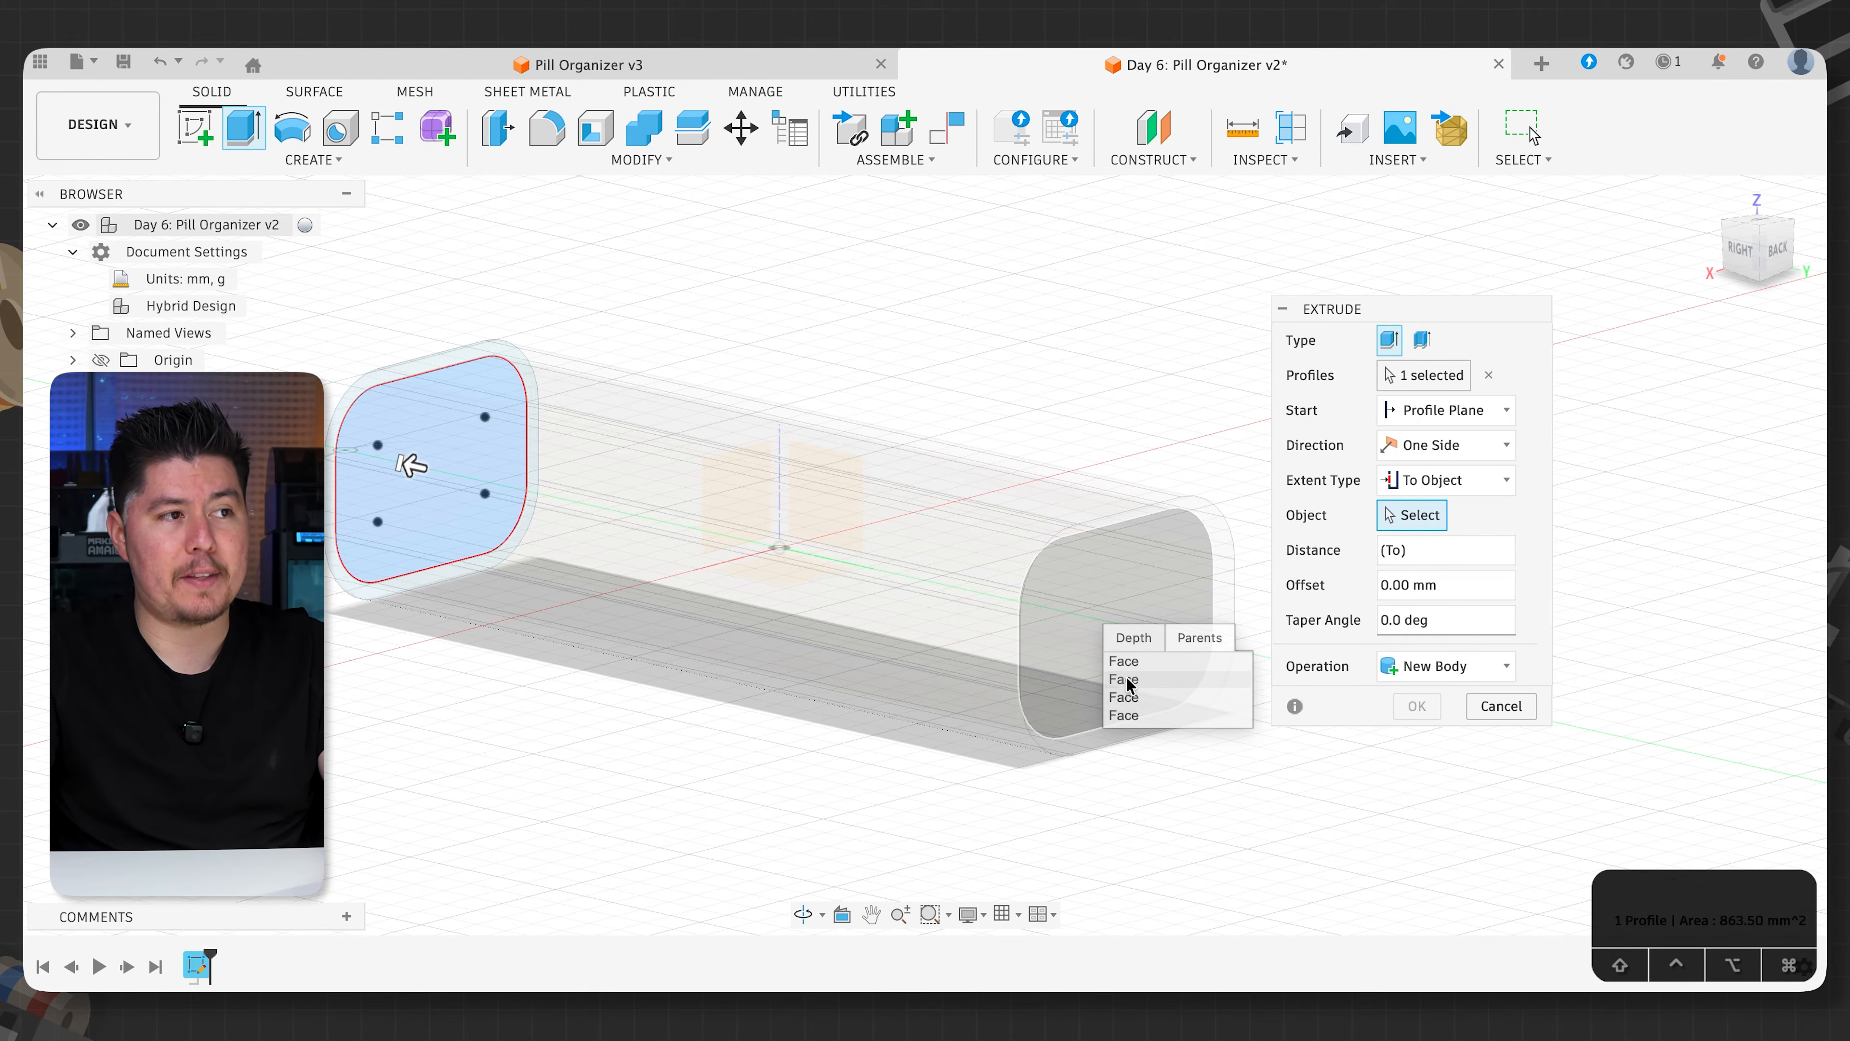
pyautogui.keyDown('shift'); pyautogui.moveTo(1128, 686); pyautogui.dragTo(1030, 665, button='middle'); pyautogui.keyUp('shift')
pyautogui.scroll(5, 950, 627)
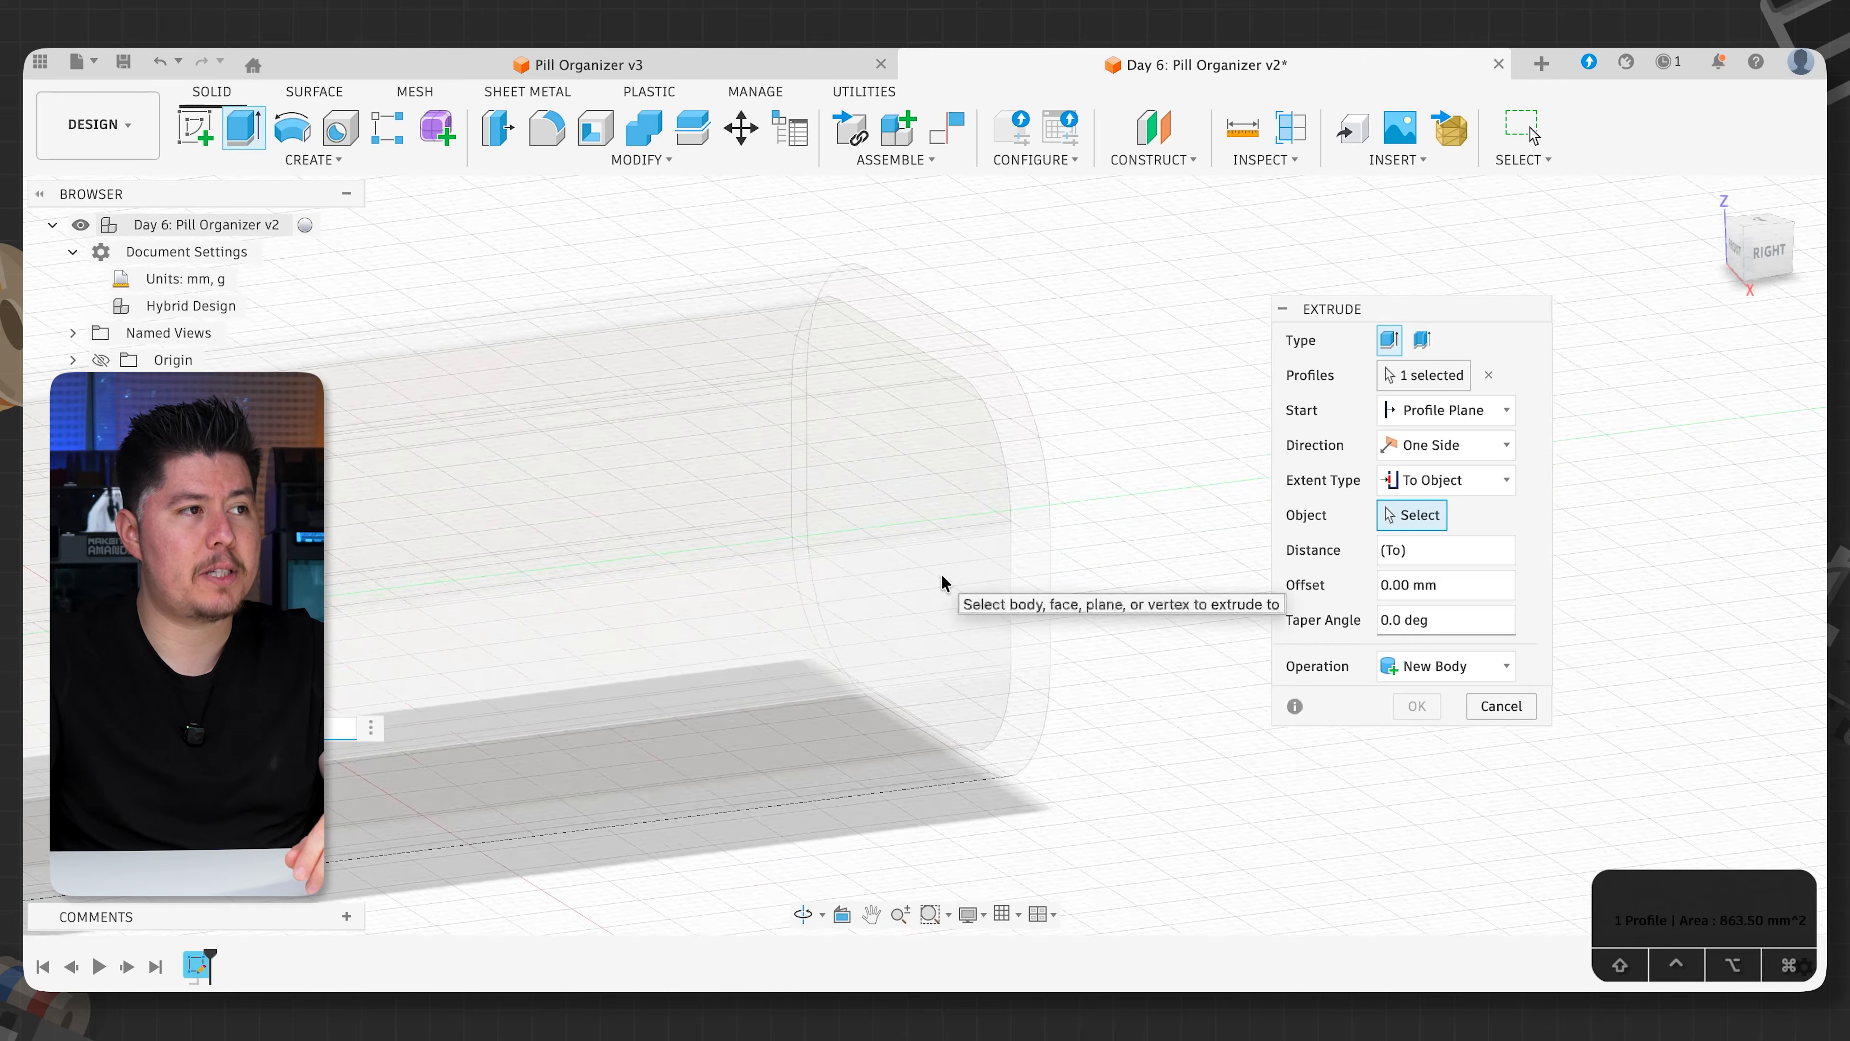
pyautogui.moveTo(998, 582)
pyautogui.keyDown('shift'); pyautogui.mouseDown(button='middle')
pyautogui.moveTo(893, 595)
pyautogui.moveTo(969, 584)
pyautogui.mouseUp(button='middle'); pyautogui.keyUp('shift')
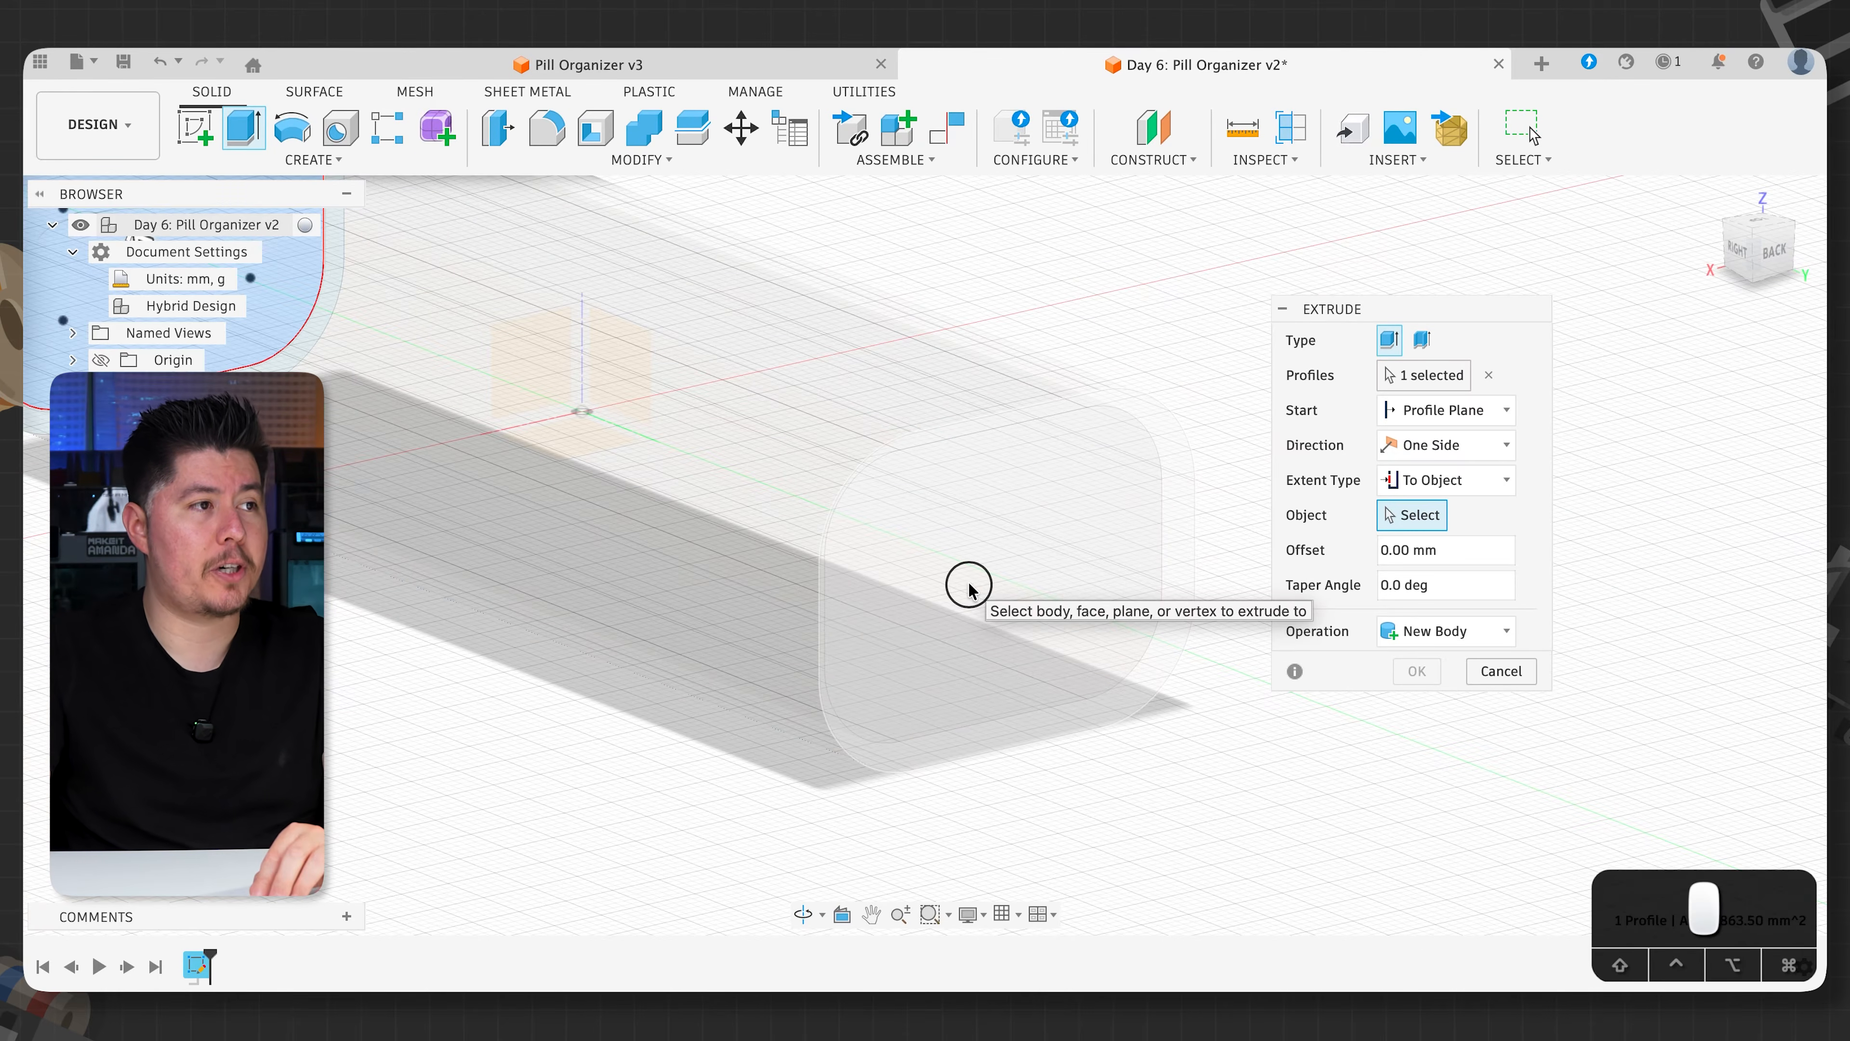
pyautogui.click(970, 588)
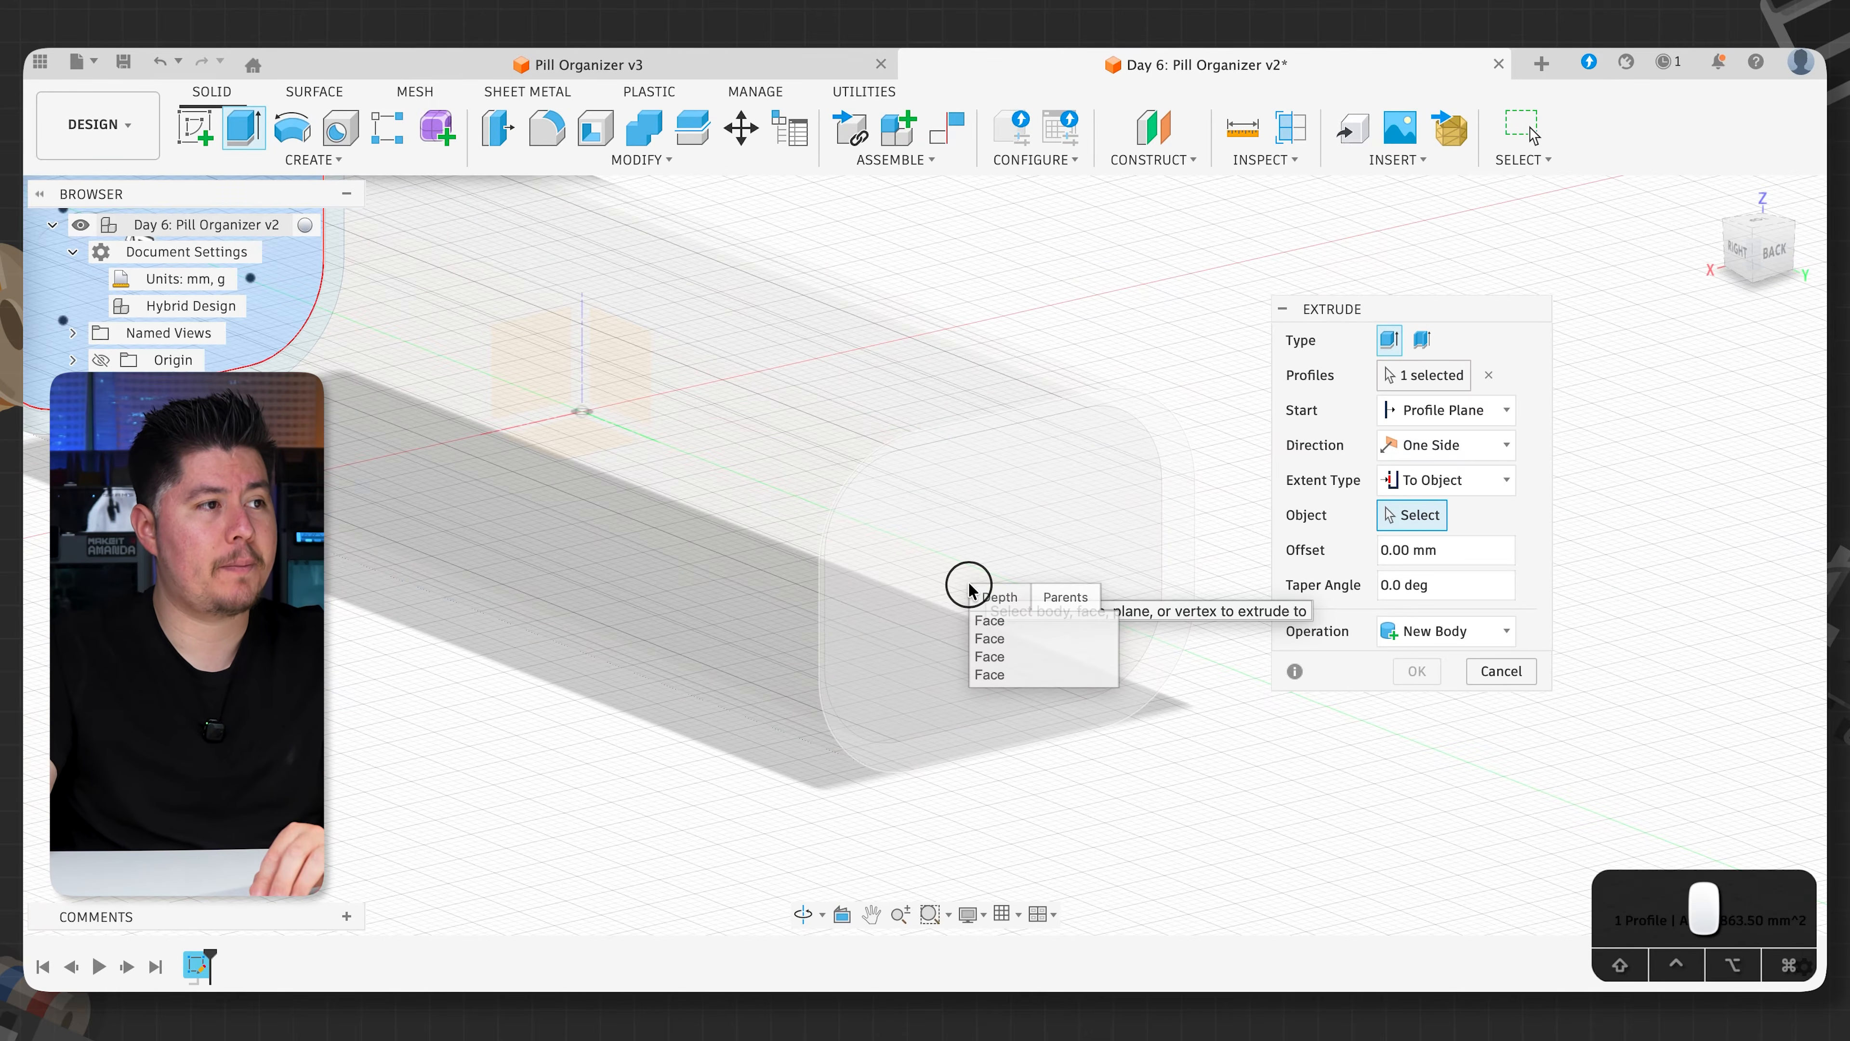
pyautogui.click(993, 642)
pyautogui.keyDown('shift'); pyautogui.moveTo(695, 542); pyautogui.dragTo(1123, 441, button='middle'); pyautogui.keyUp('shift')
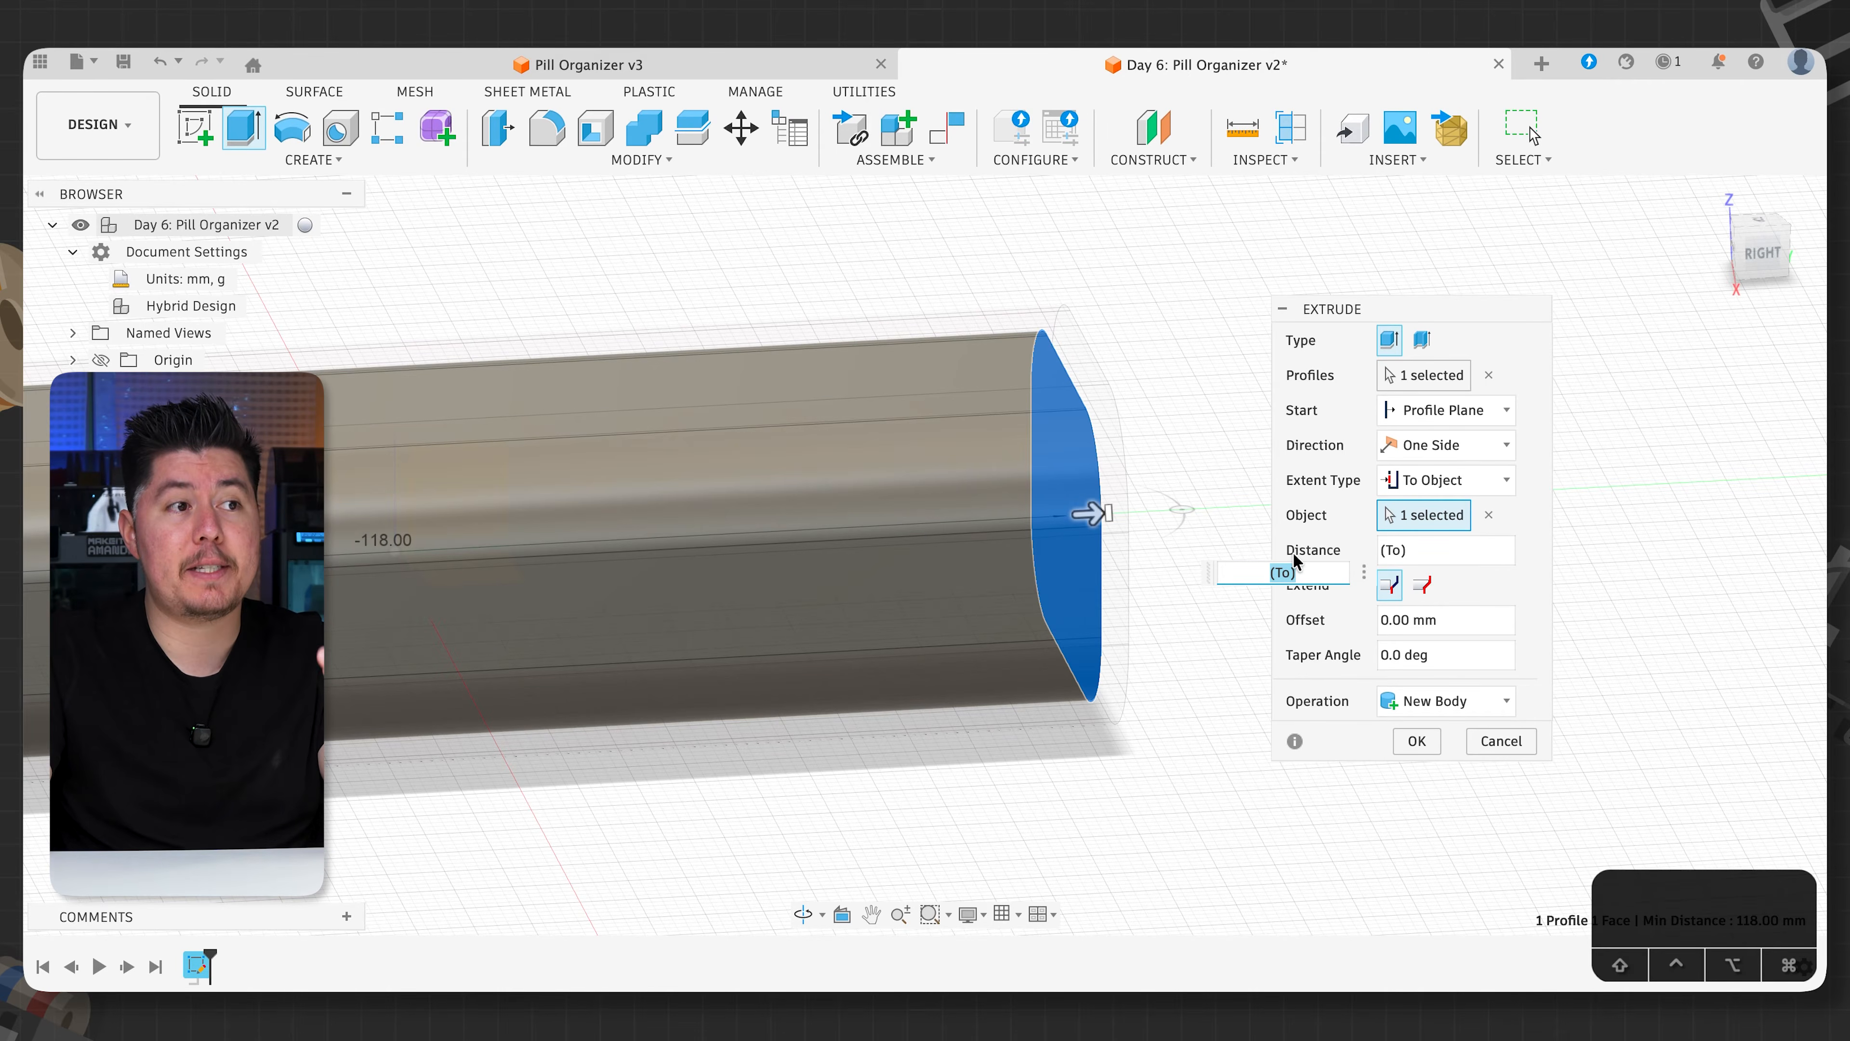
# - Complete the Slider's new-body extrusion up to the inner face of the container's back wall
pyautogui.click(1416, 741)
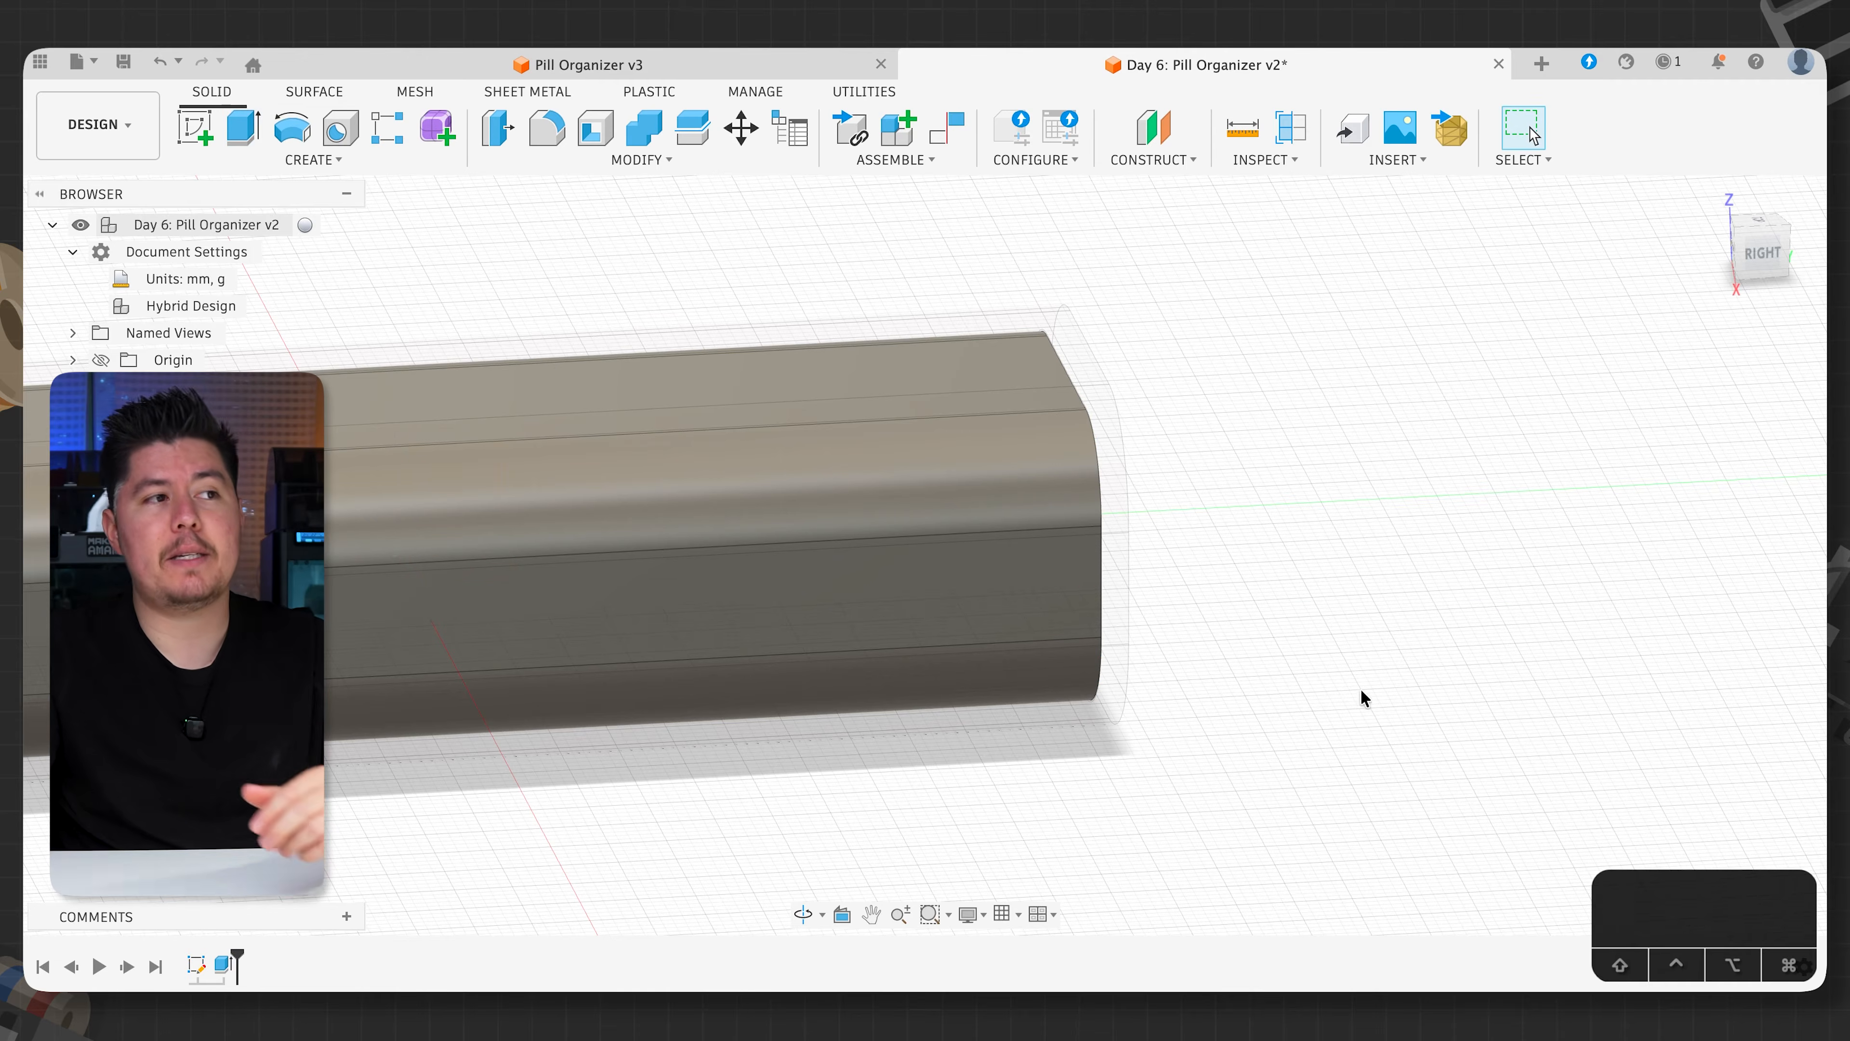
pyautogui.scroll(-4, 1242, 605)
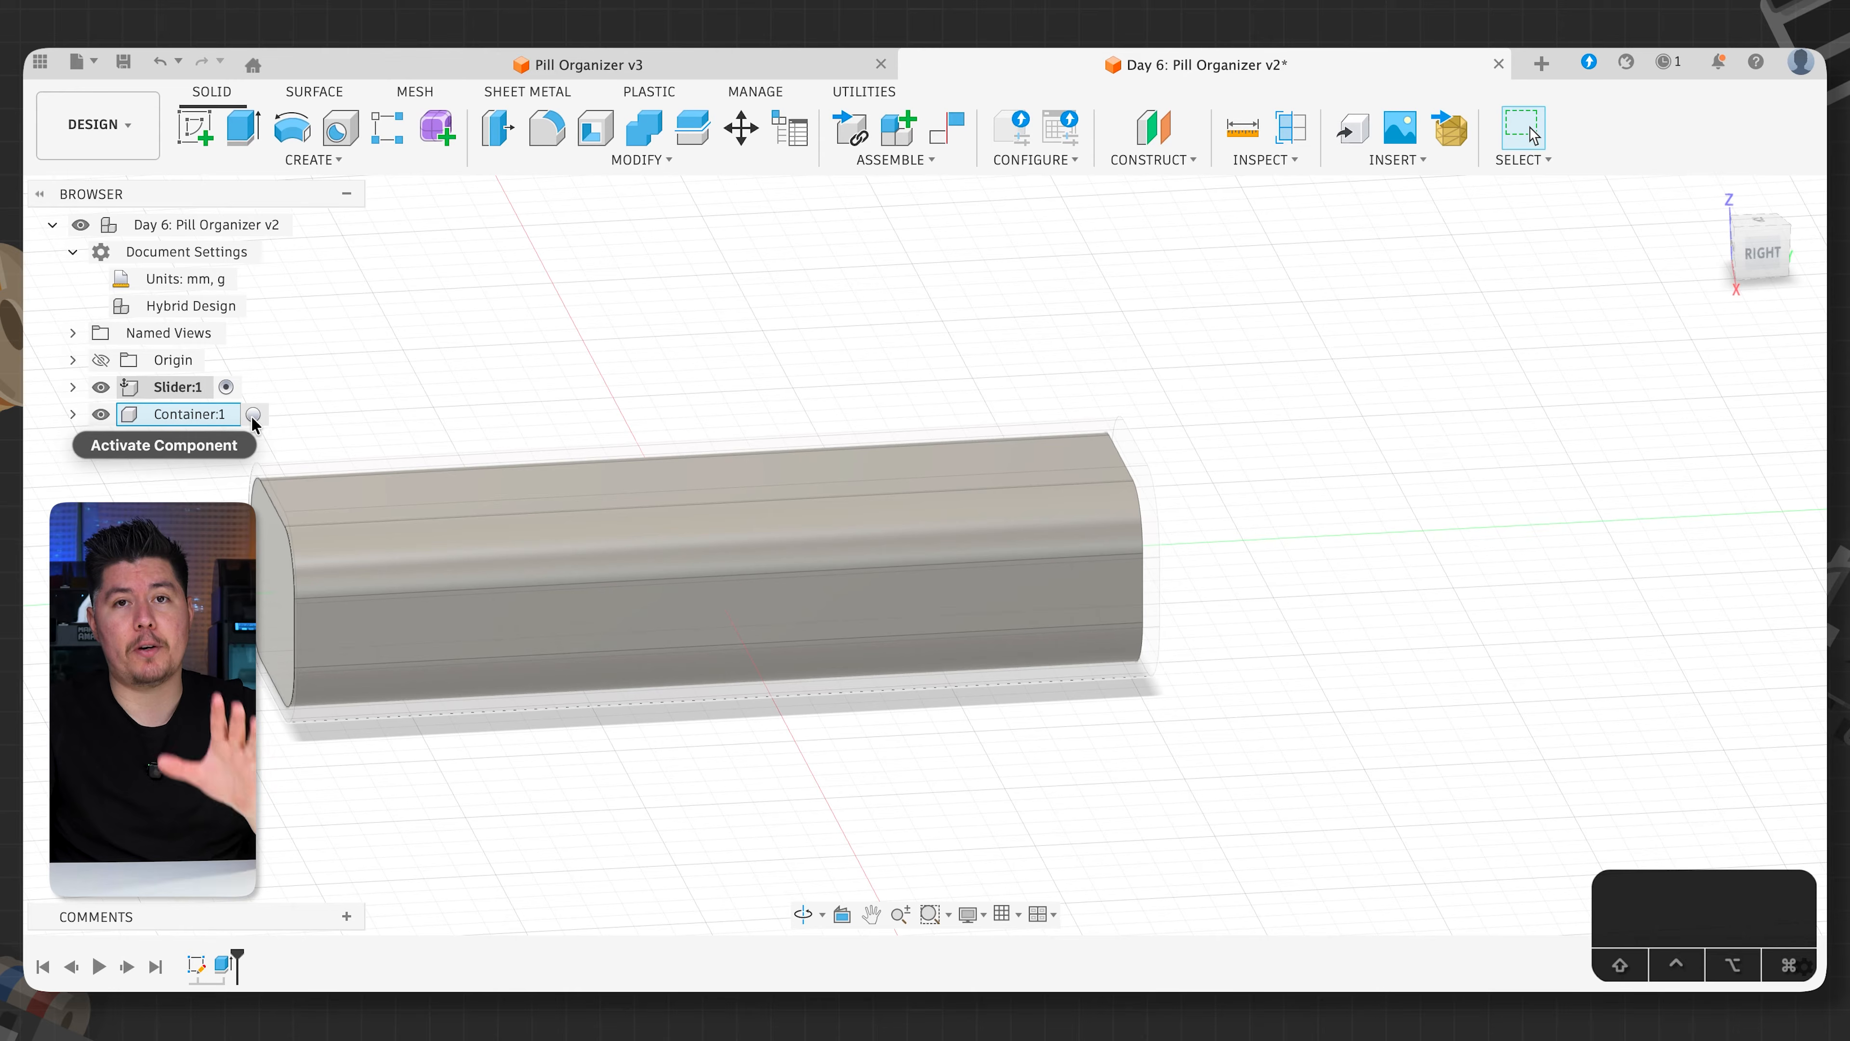
# - Activate the Container component and set its symmetric base extrusion distance to 70 mm
pyautogui.click(253, 415)
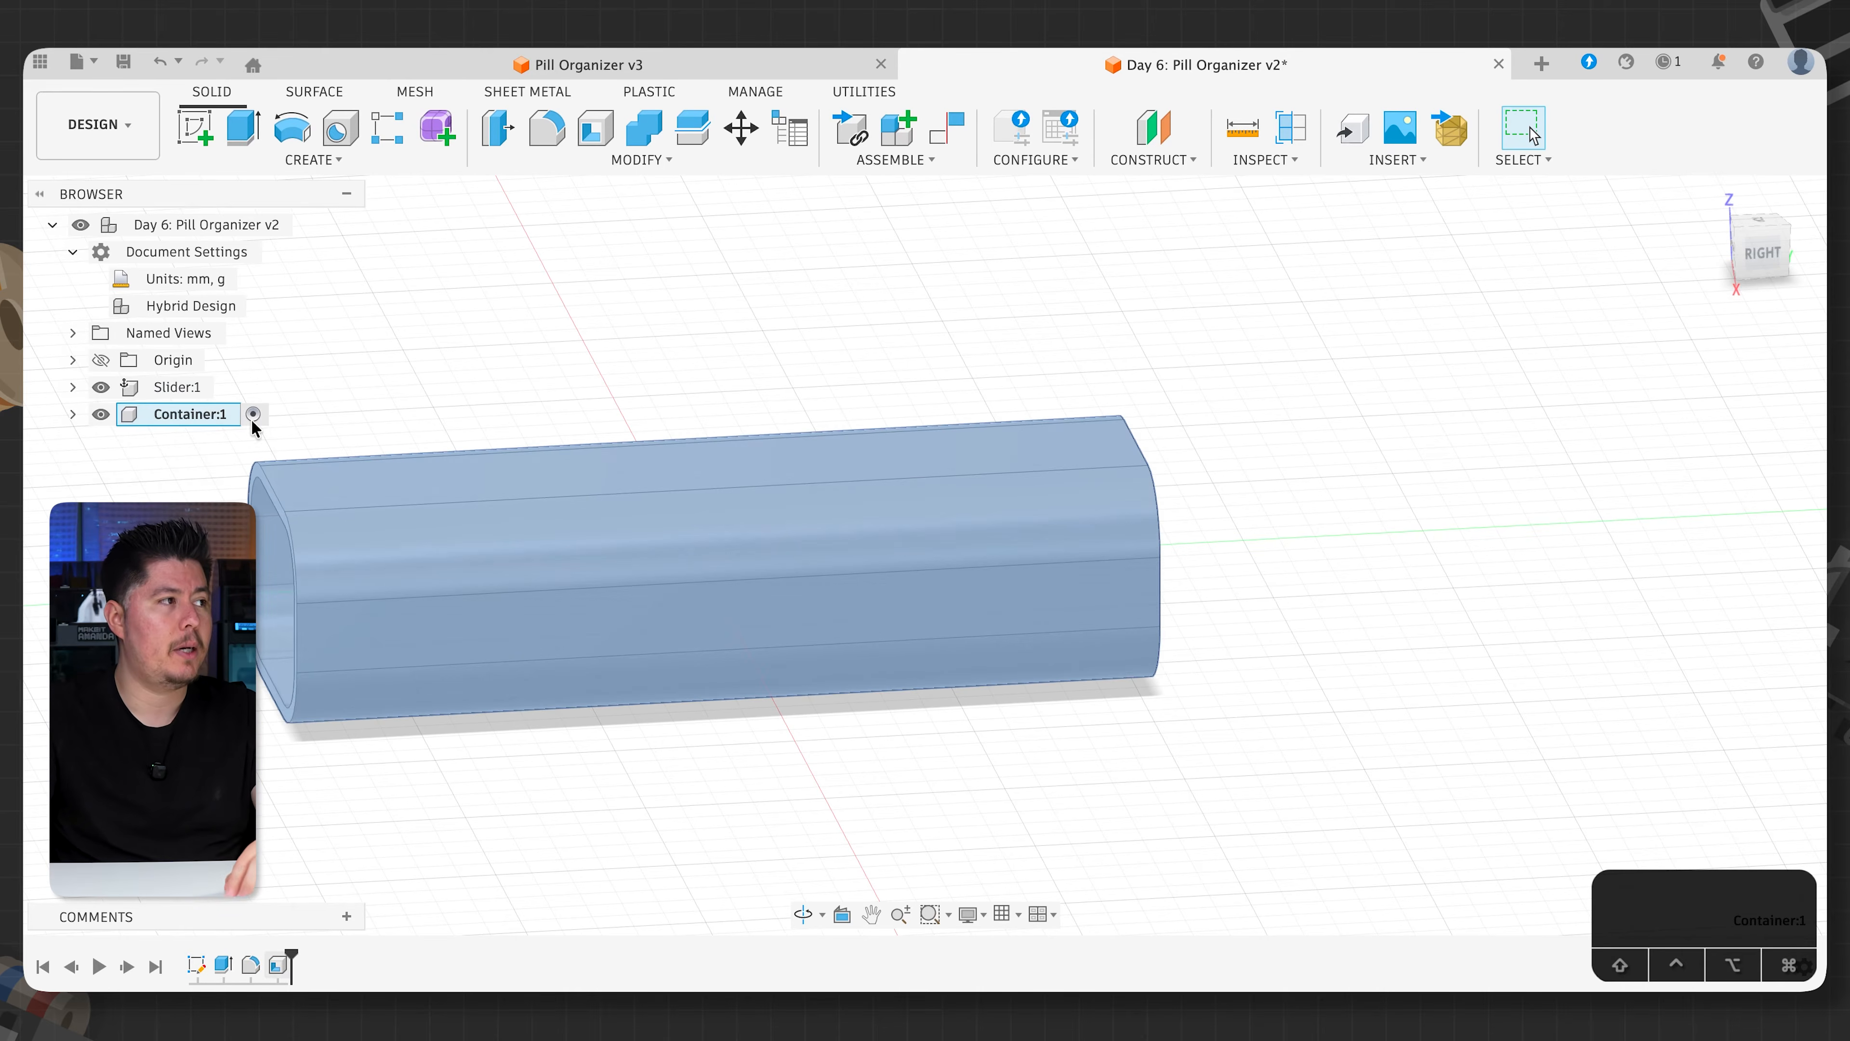
pyautogui.doubleClick(224, 964)
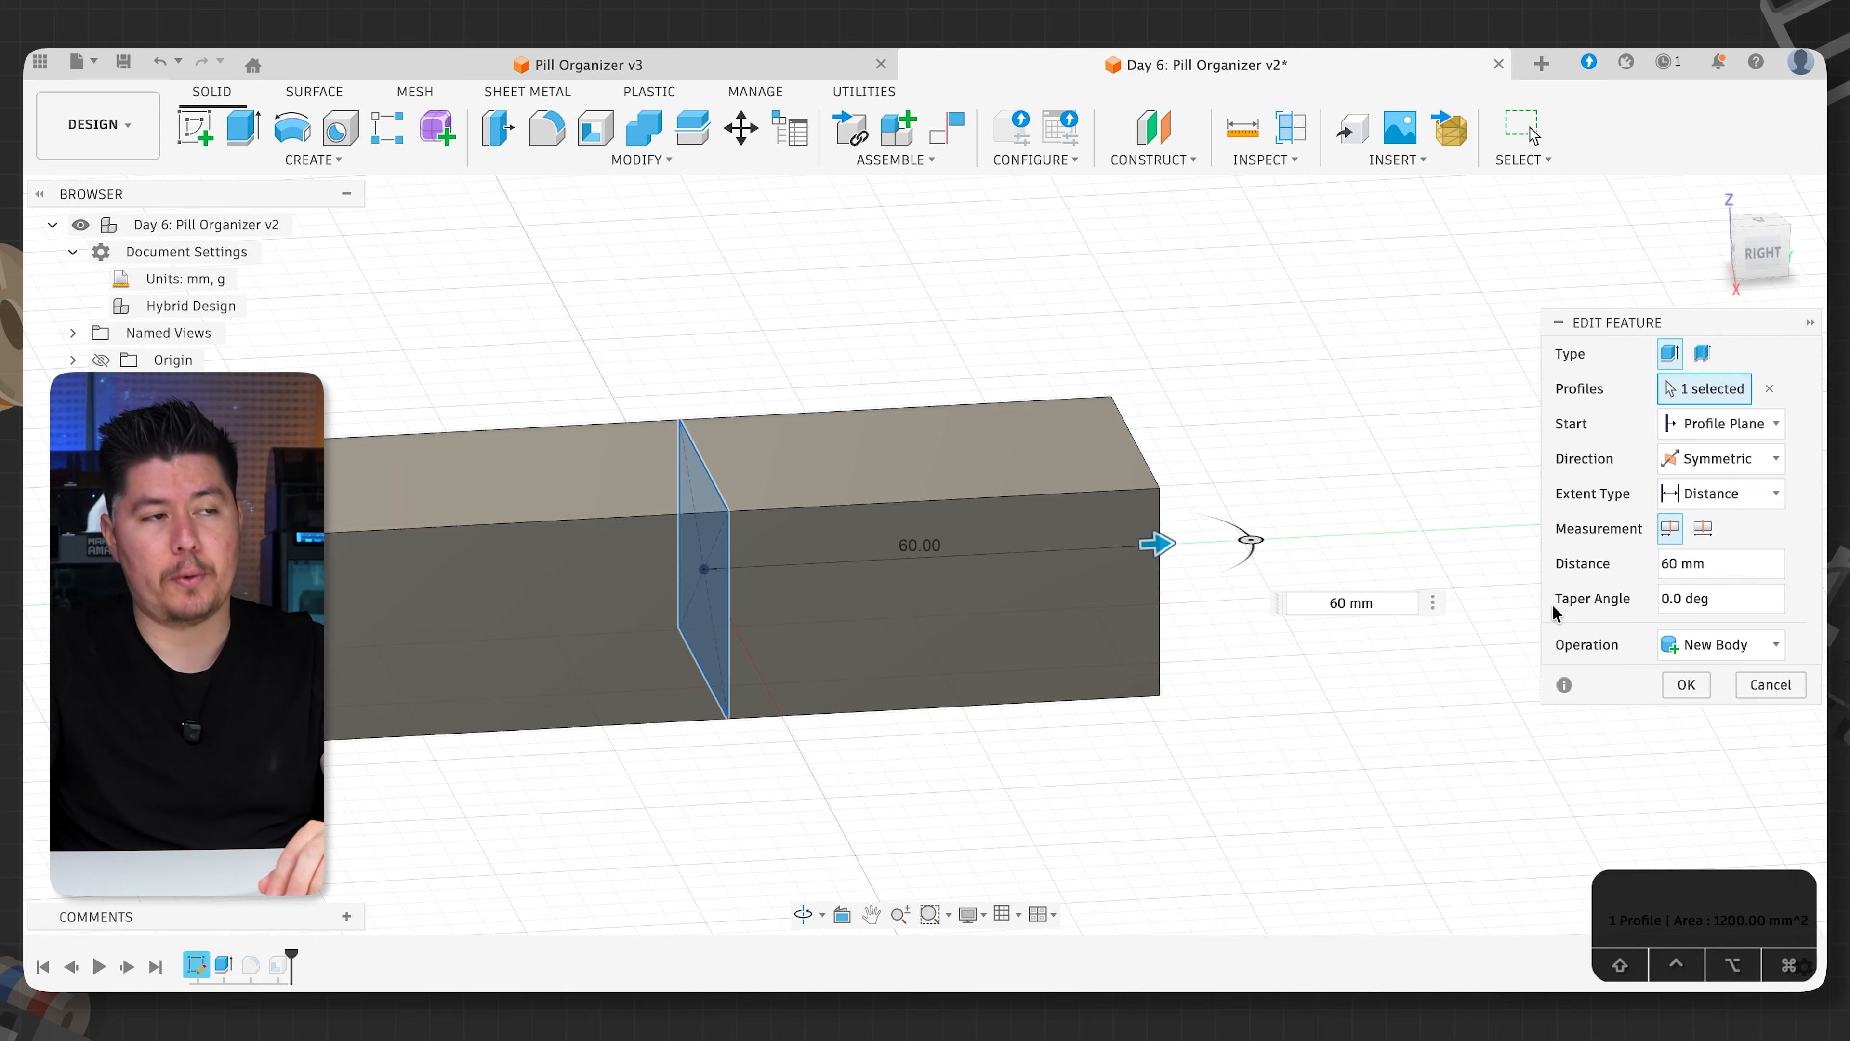
pyautogui.click(1749, 557)
pyautogui.write('70')
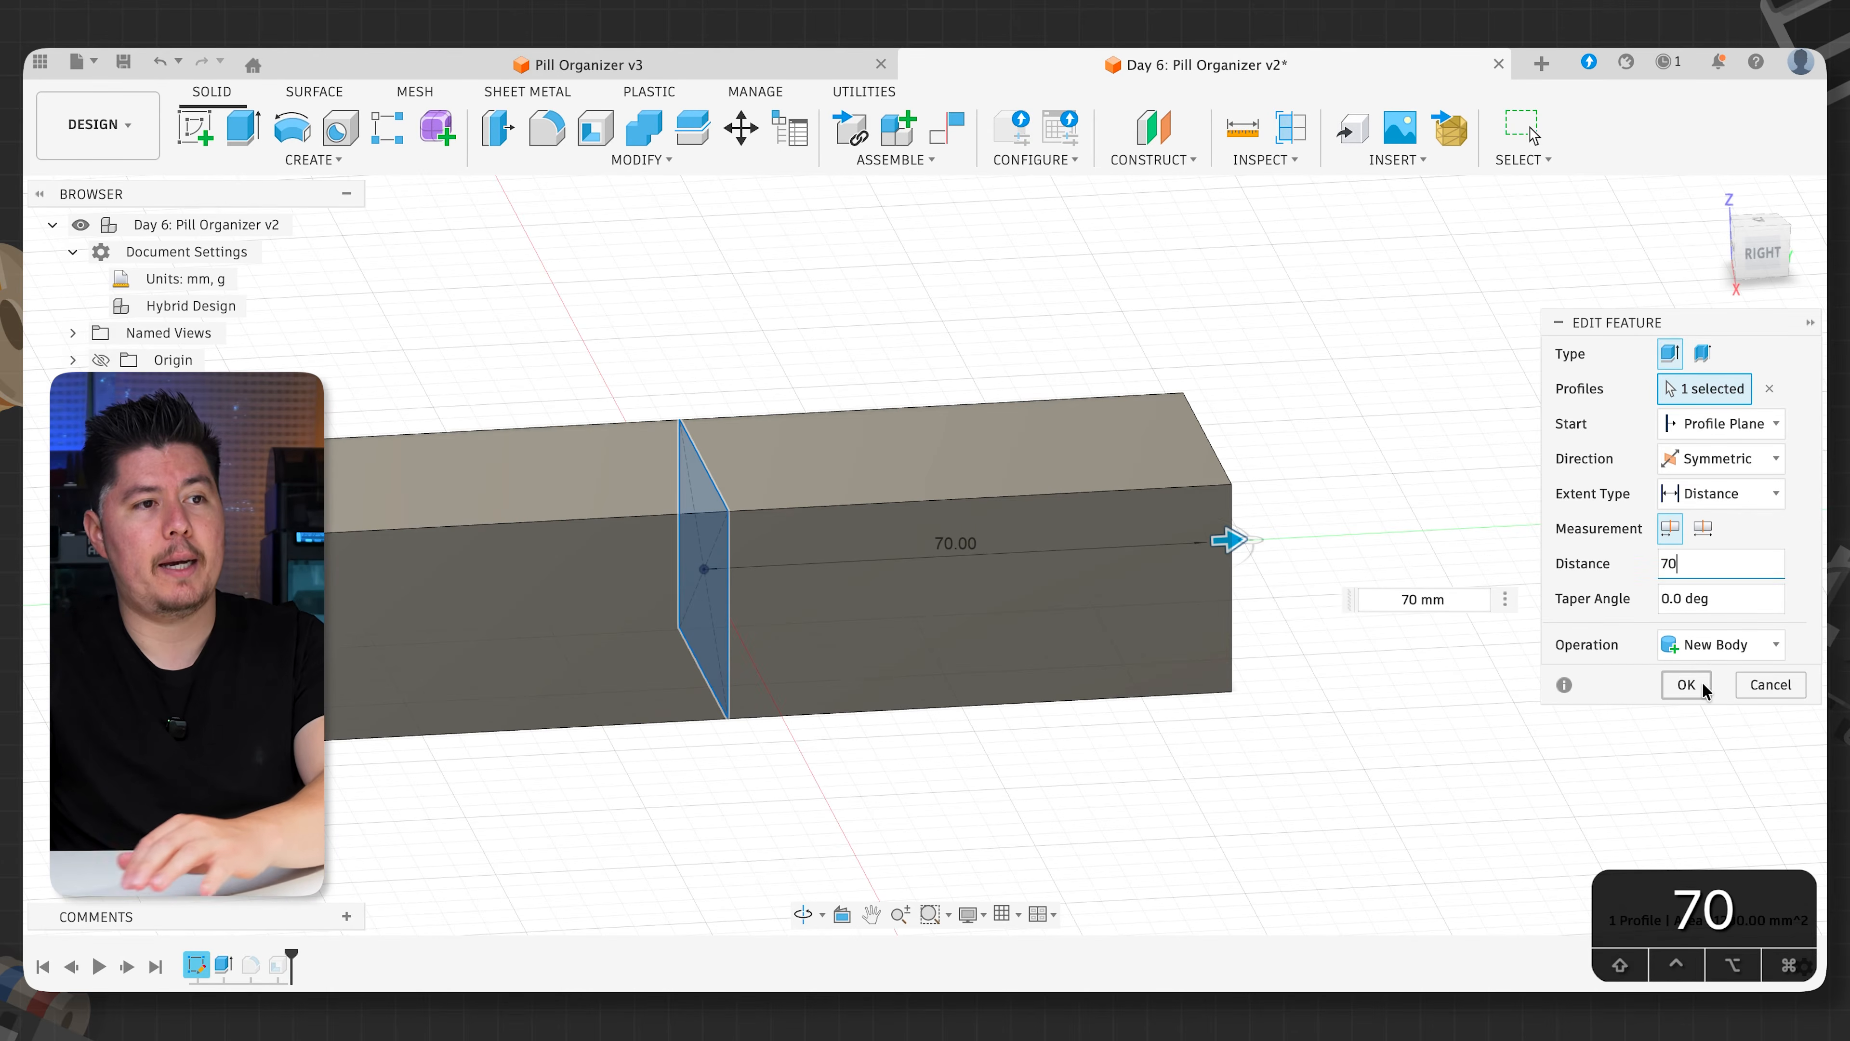
pyautogui.click(1687, 684)
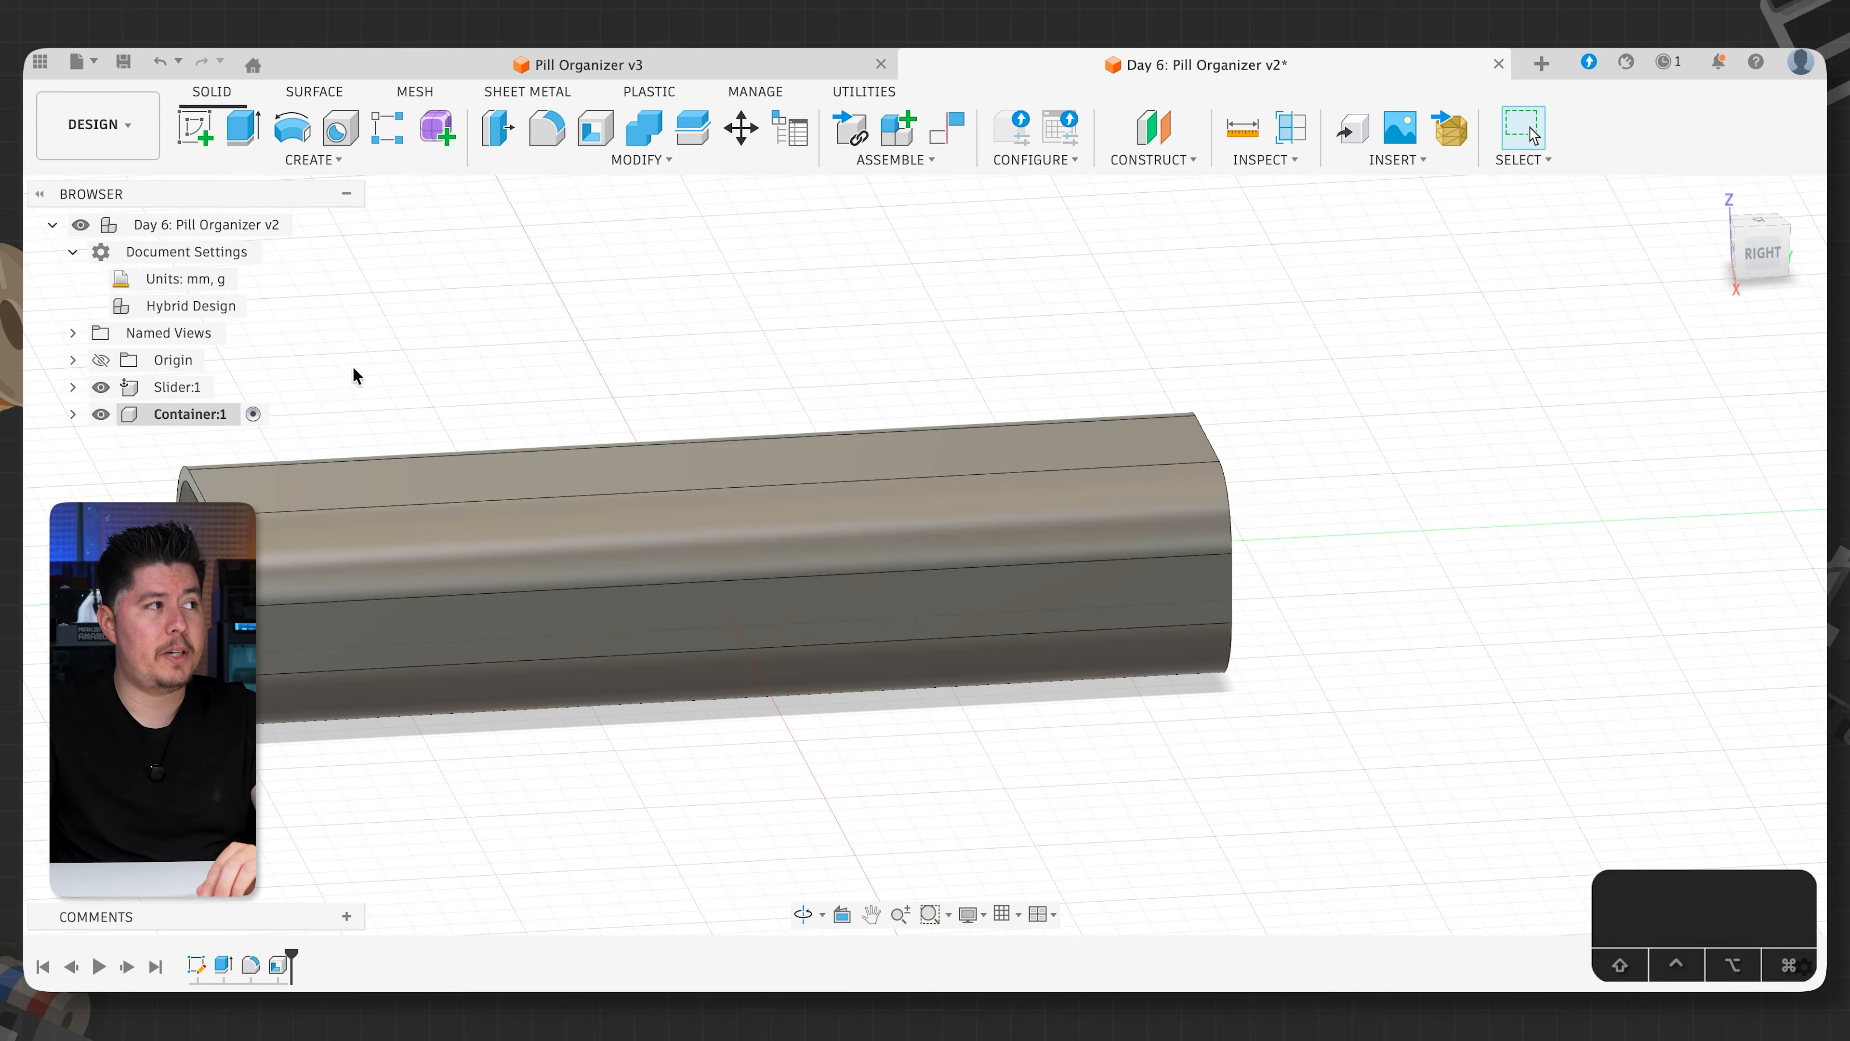
# - Switch between the Slider and Container components to compare the slider's length with the resized container
pyautogui.click(226, 386)
pyautogui.click(374, 340)
pyautogui.click(254, 415)
pyautogui.click(316, 396)
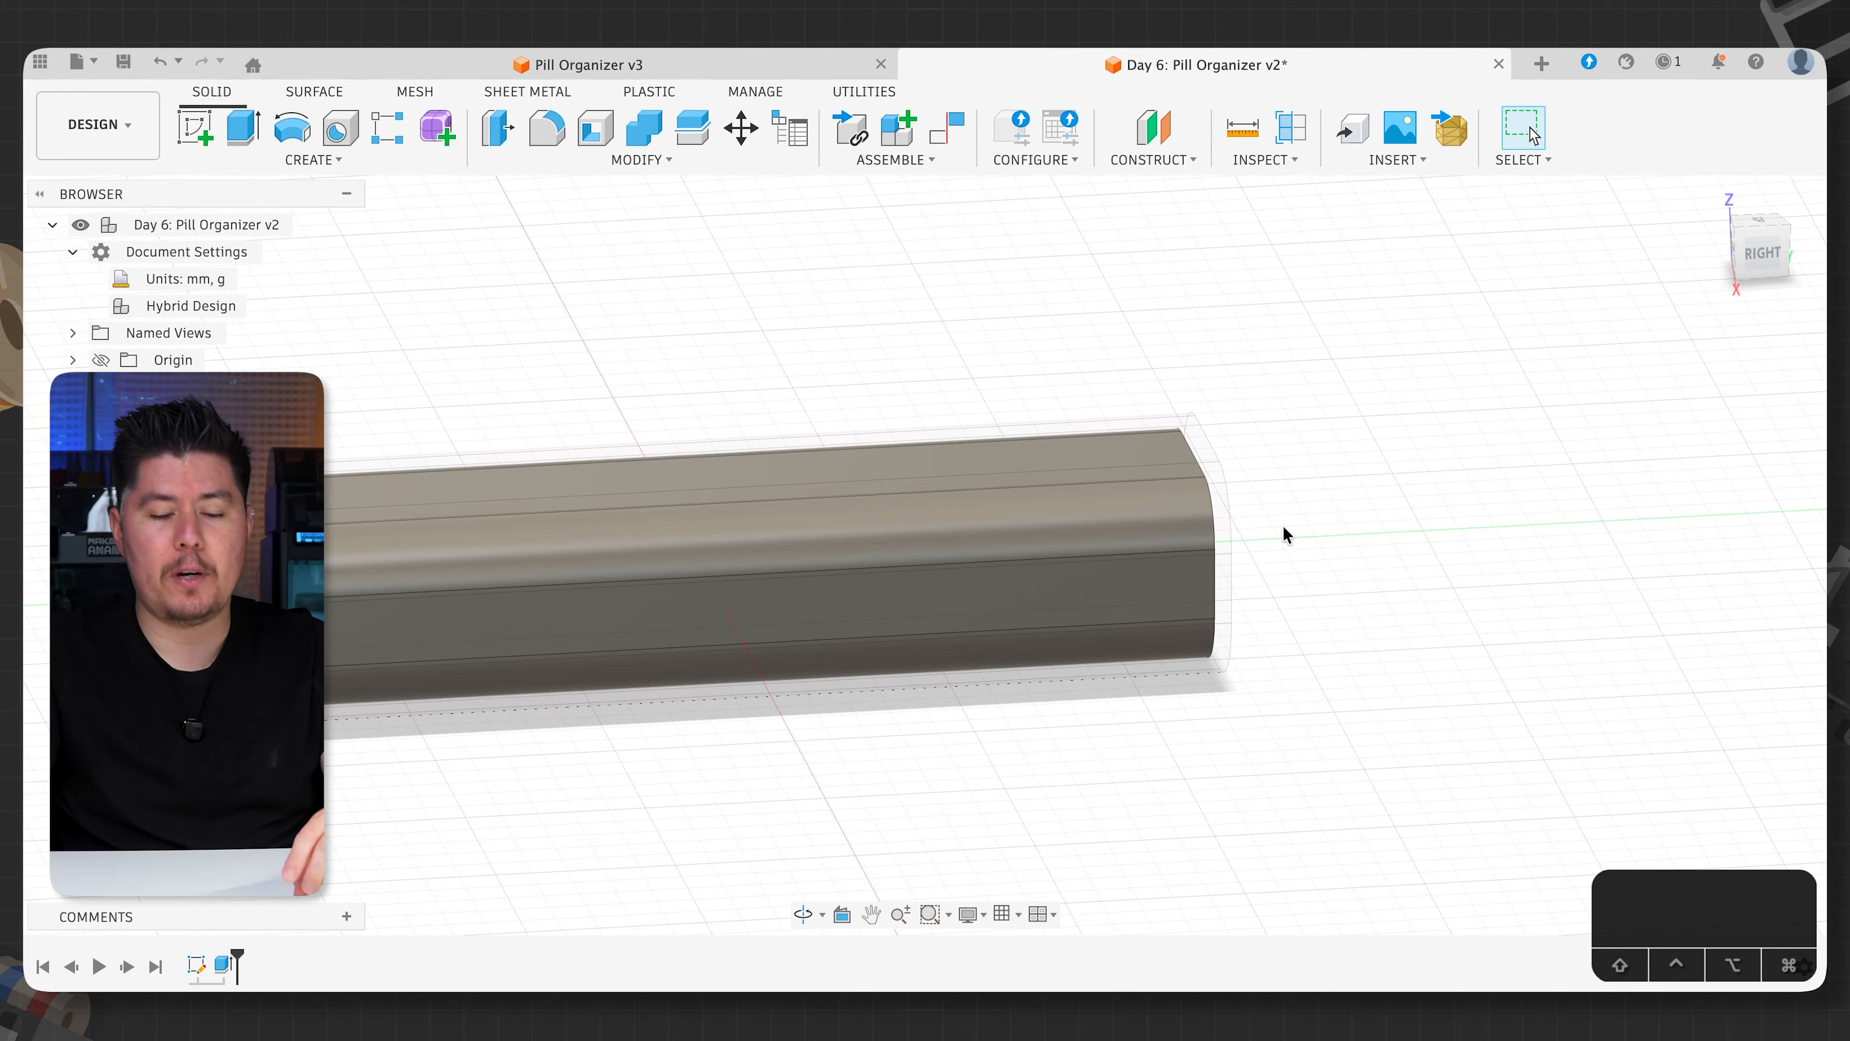
# - Undo the Container's extrusion distance change, trying redo once in between, and return to the Slider component
pyautogui.press('super+z')
pyautogui.press('super+z')
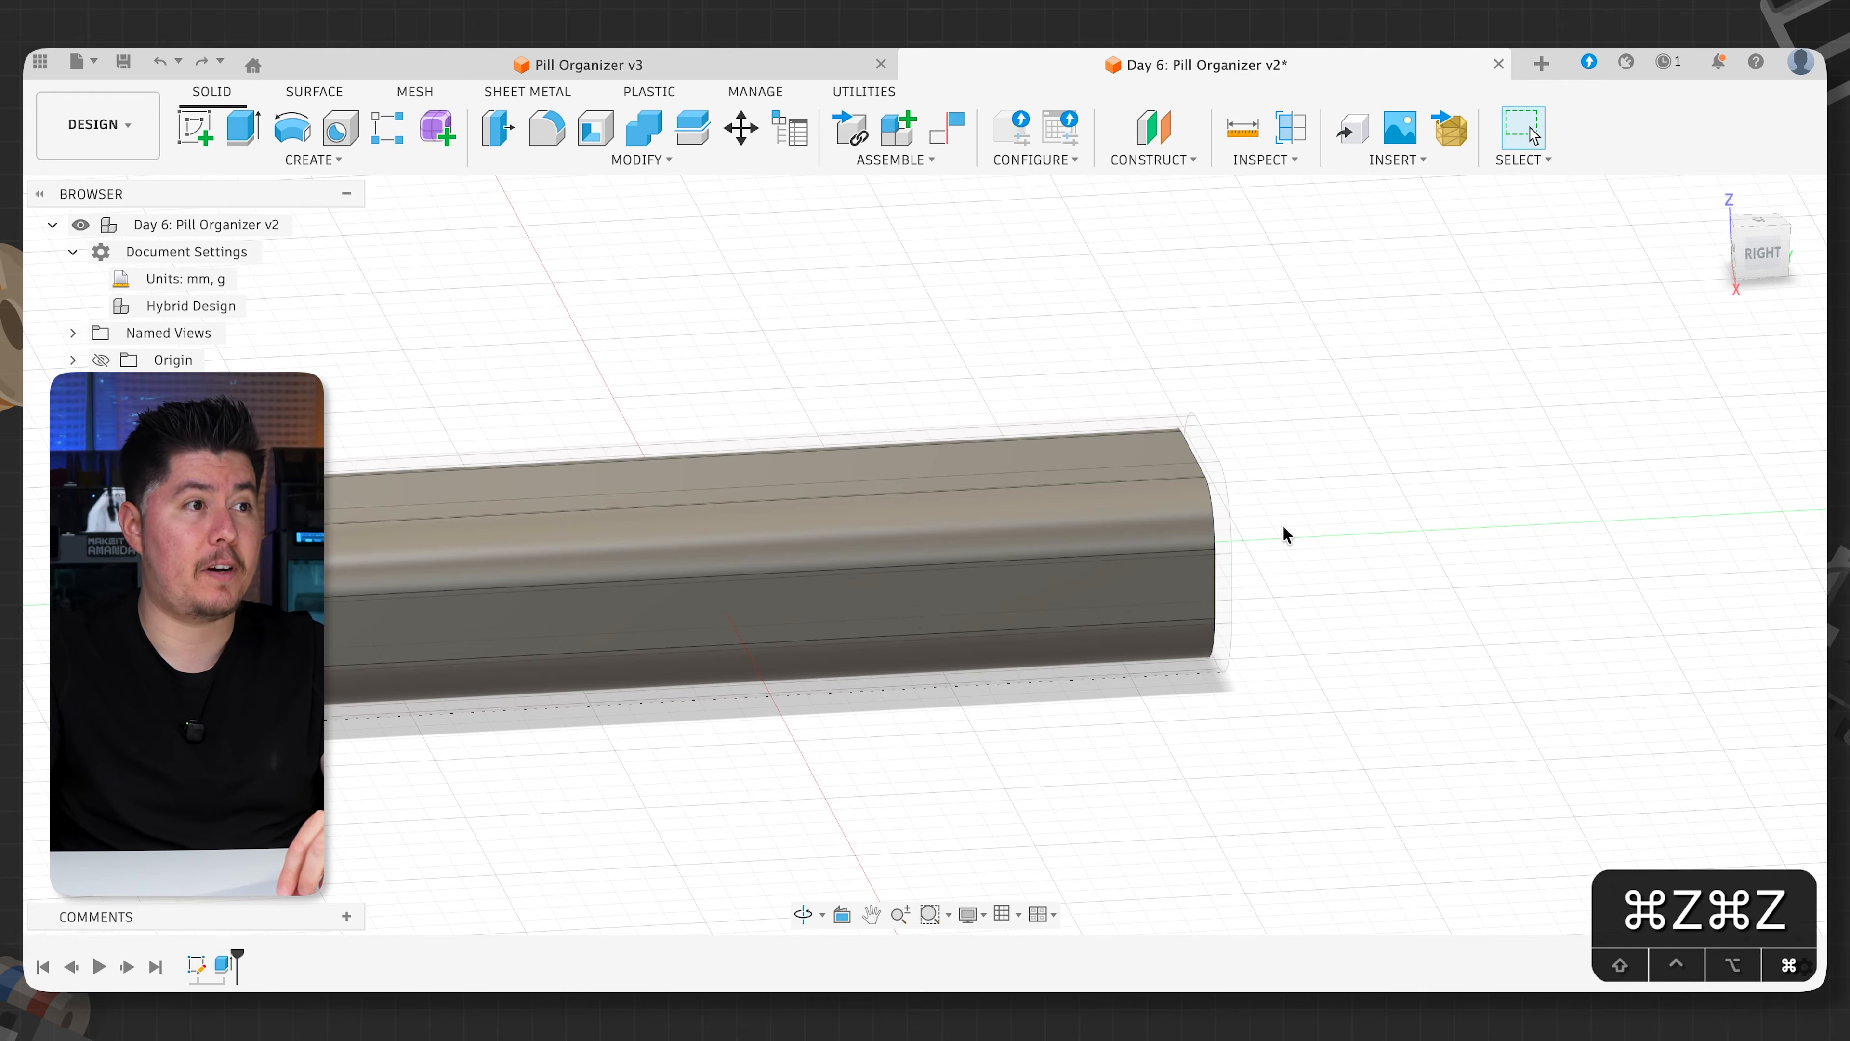
pyautogui.press('super+shift+z')
pyautogui.press('super+shift+z')
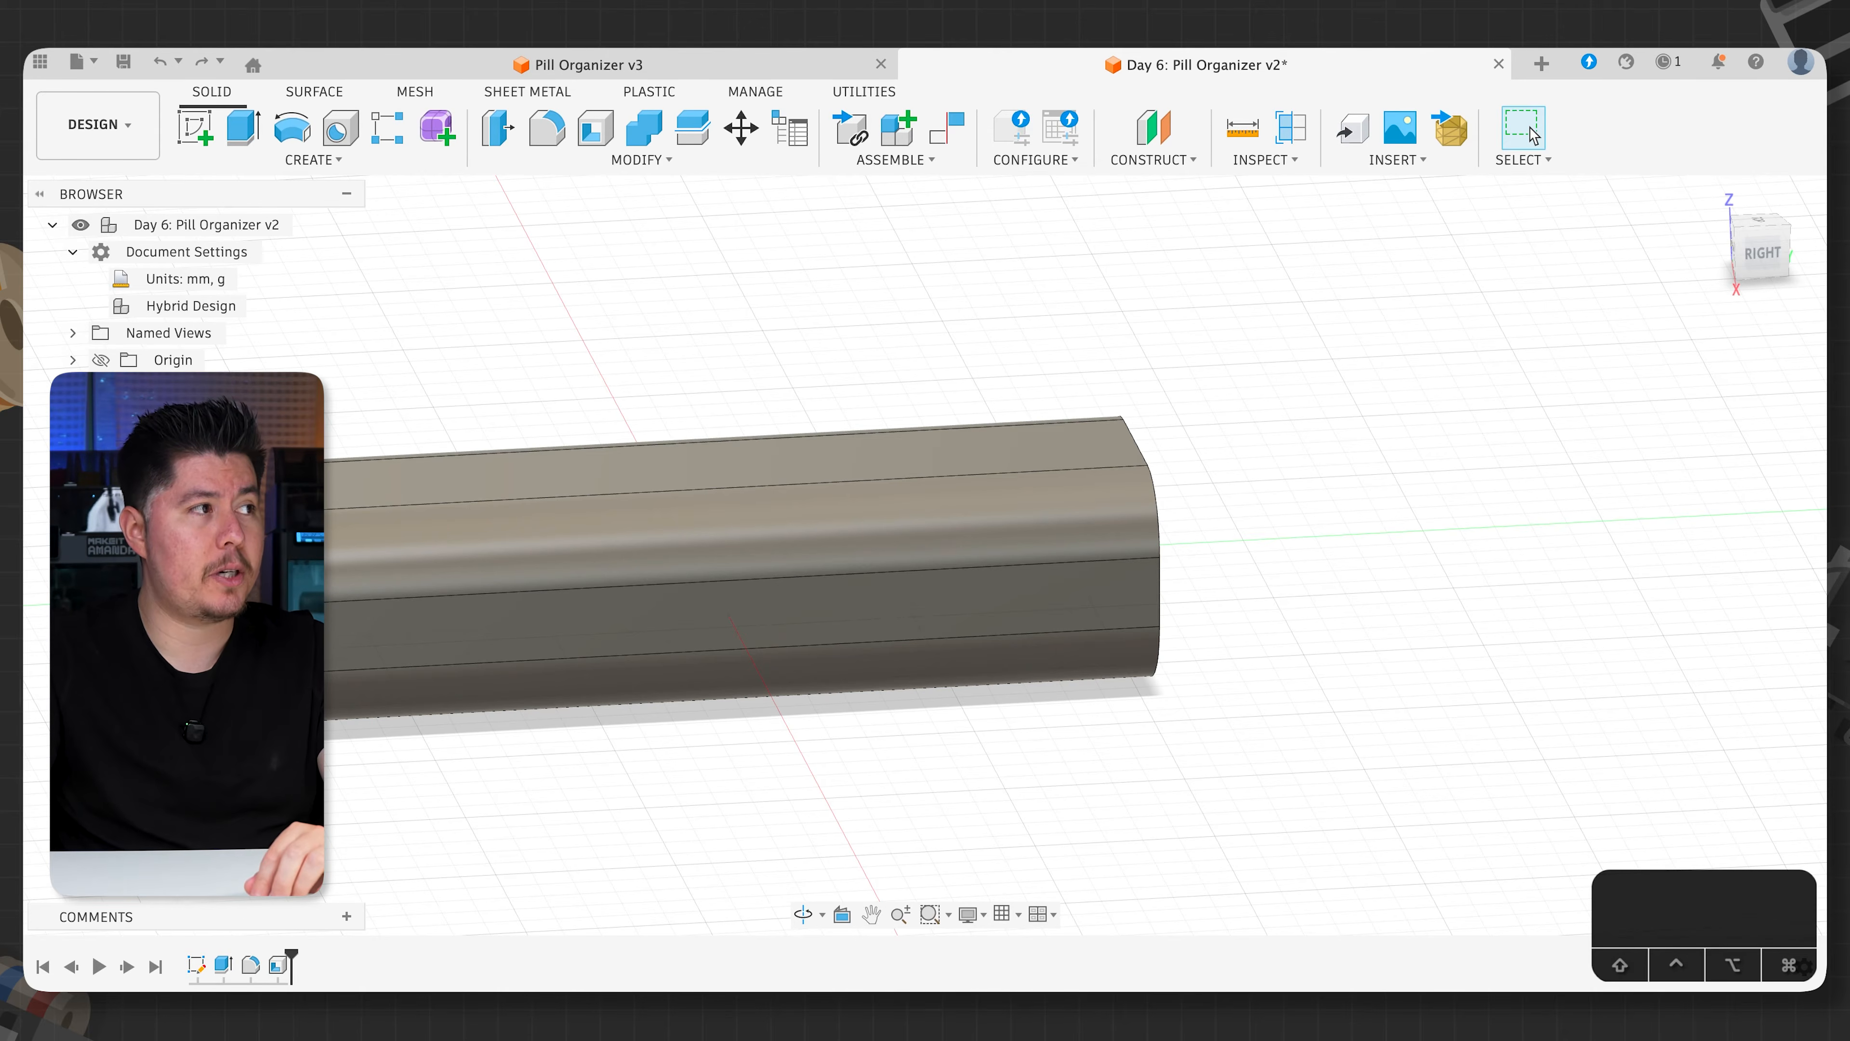
pyautogui.press('super+z')
pyautogui.press('super+z')
# - Start an extrusion from the Slider's Sketch1 using the inner profile, the container rim ring and the thin clearance ring between them
pyautogui.keyDown('shift'); pyautogui.moveTo(528, 444); pyautogui.dragTo(794, 462, button='middle'); pyautogui.keyUp('shift')
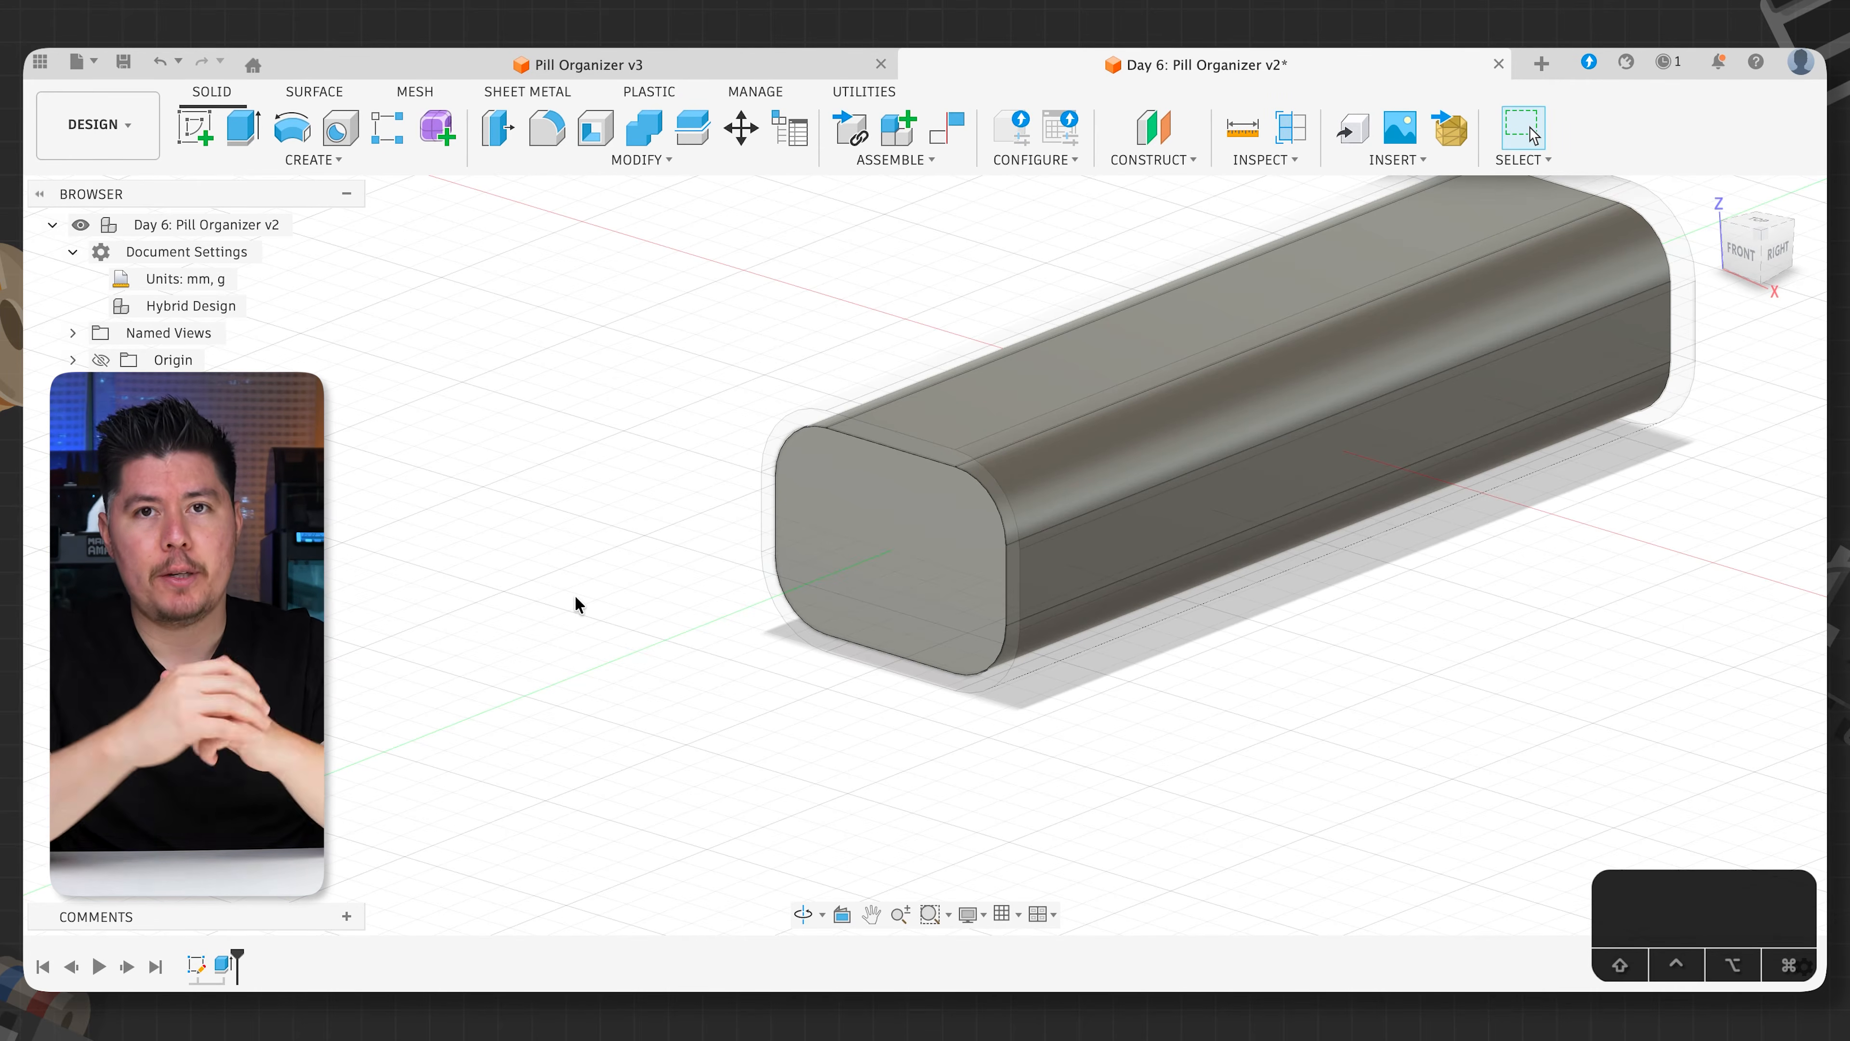
pyautogui.press('e')
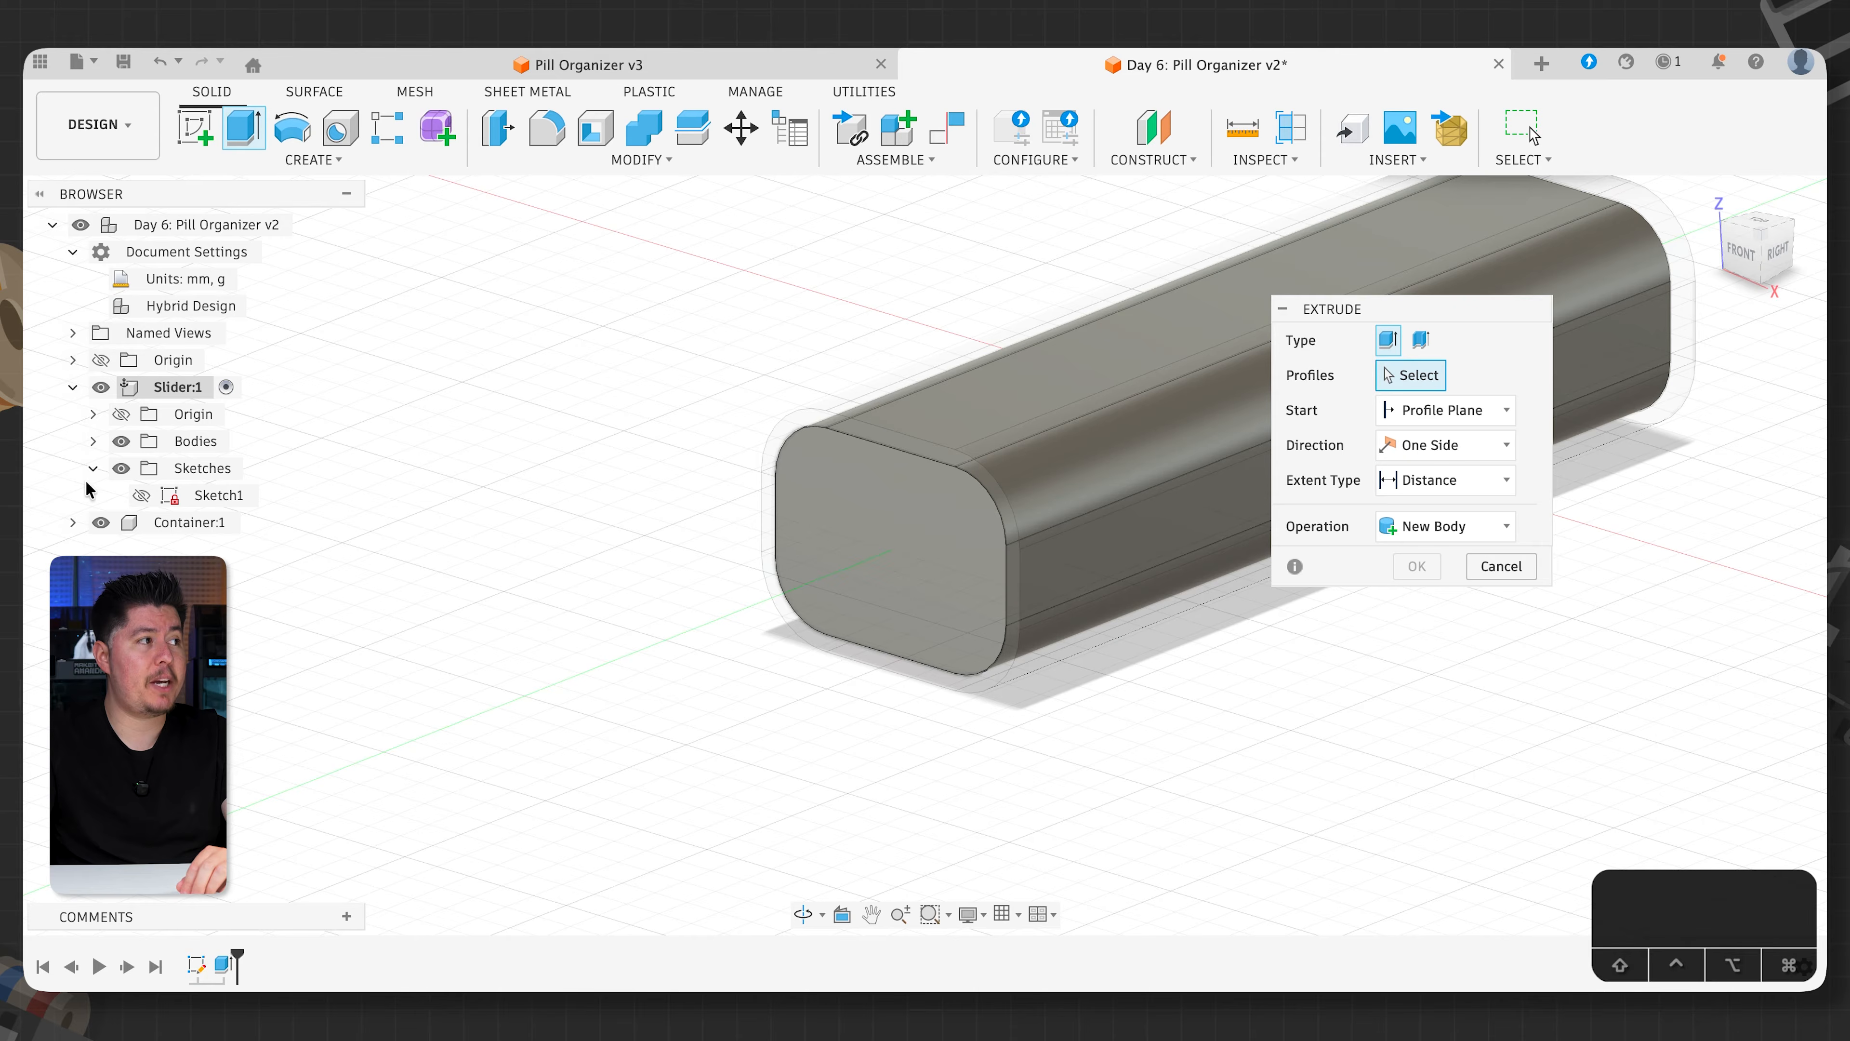
pyautogui.click(142, 495)
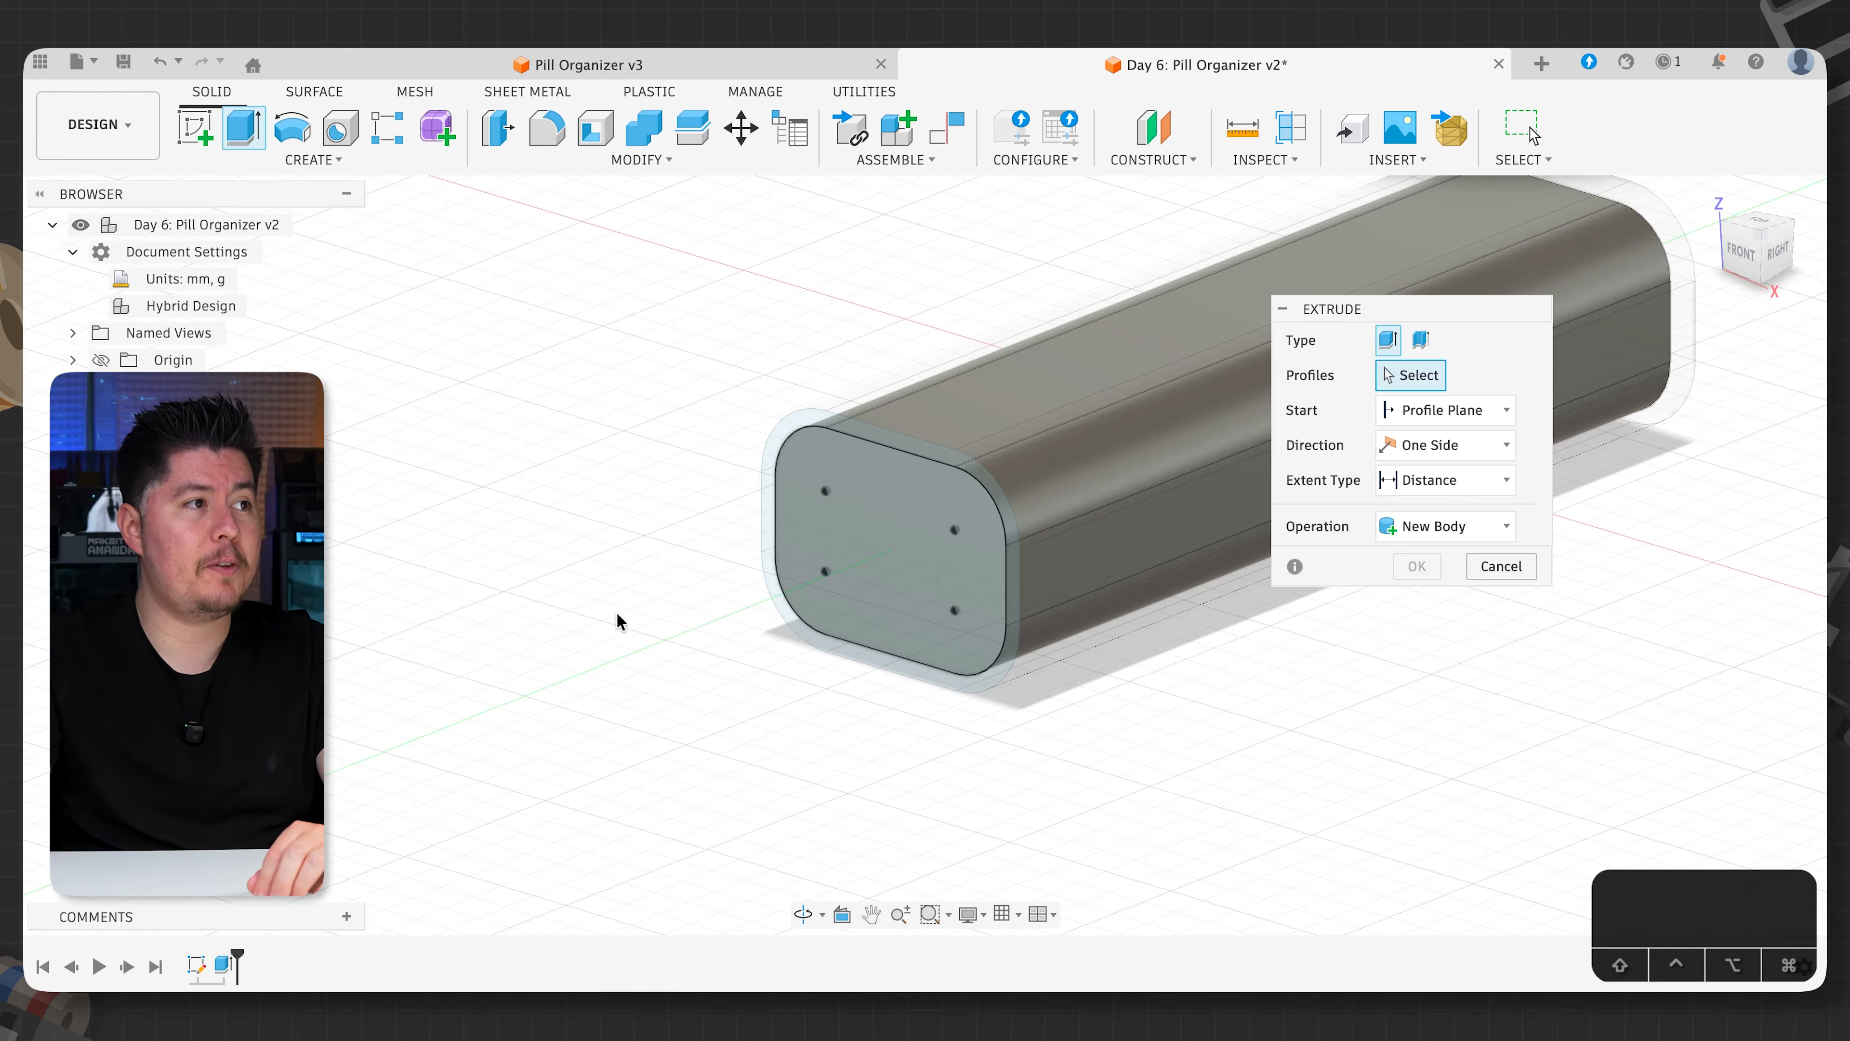
pyautogui.scroll(5, 723, 475)
pyautogui.scroll(5, 747, 458)
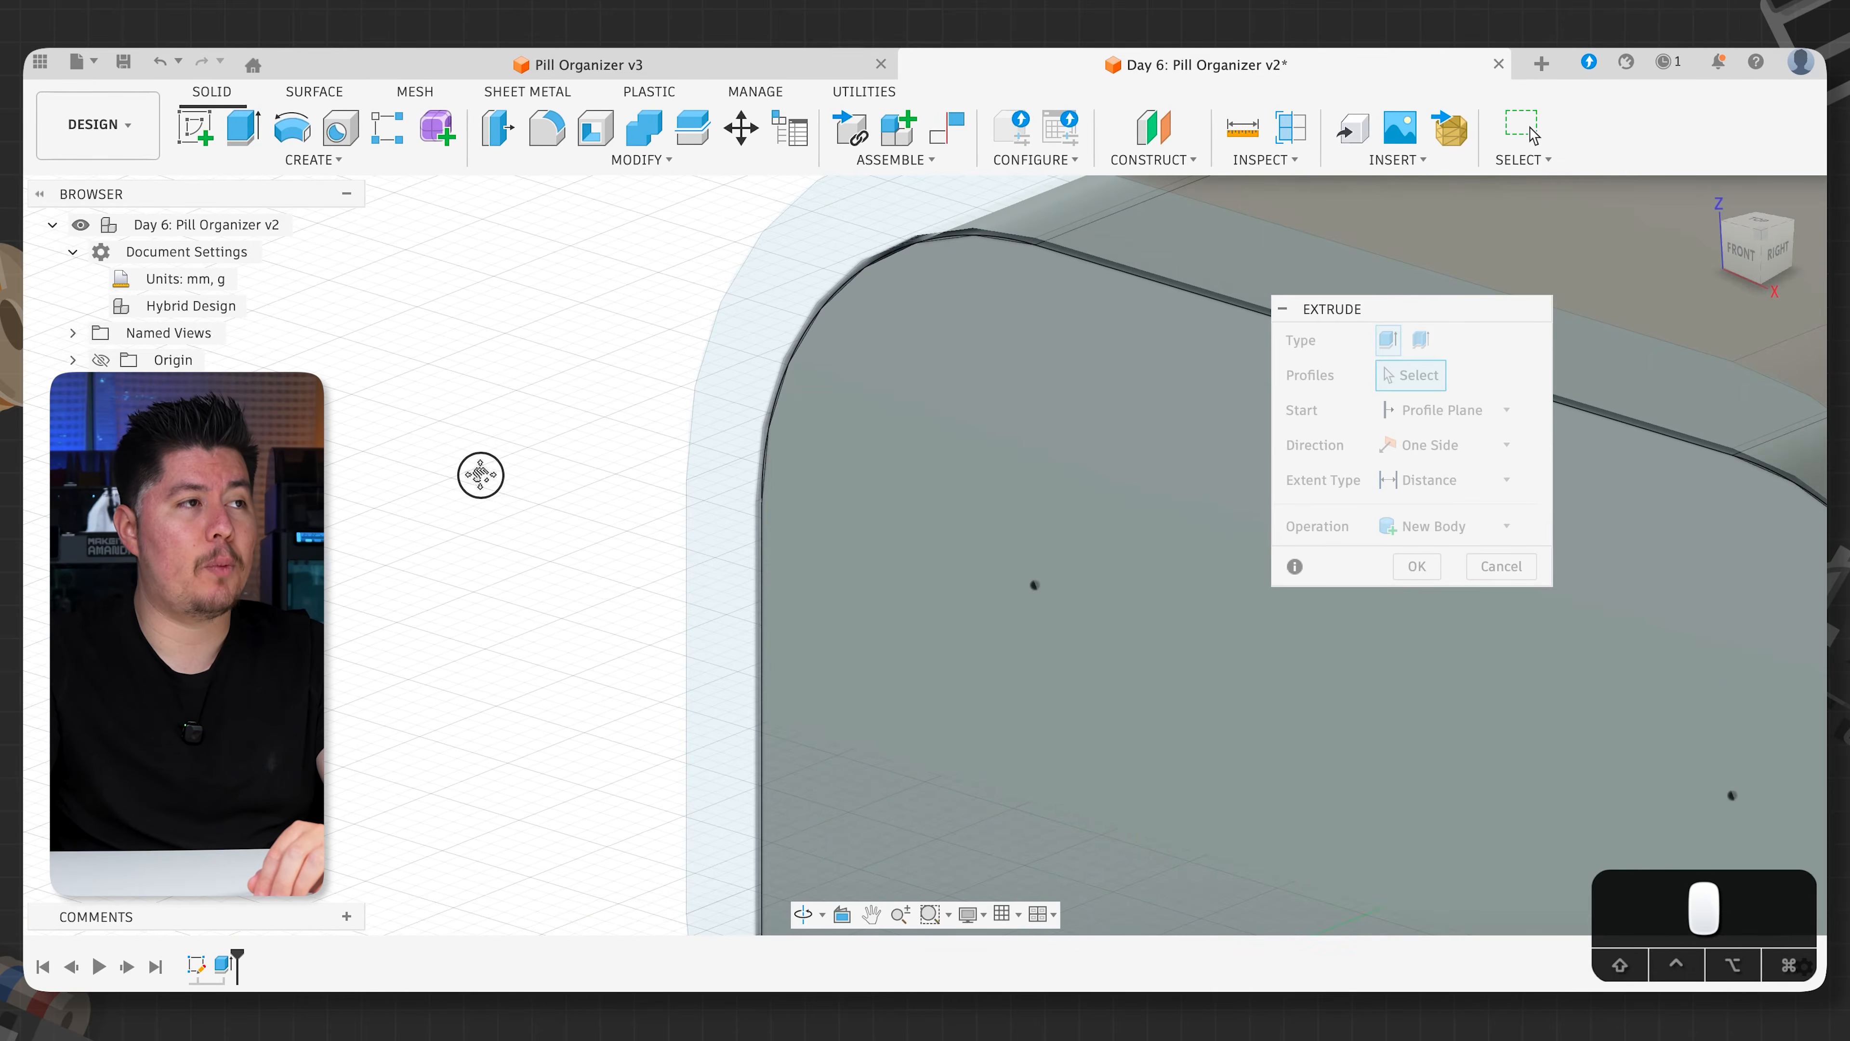
pyautogui.click(785, 411)
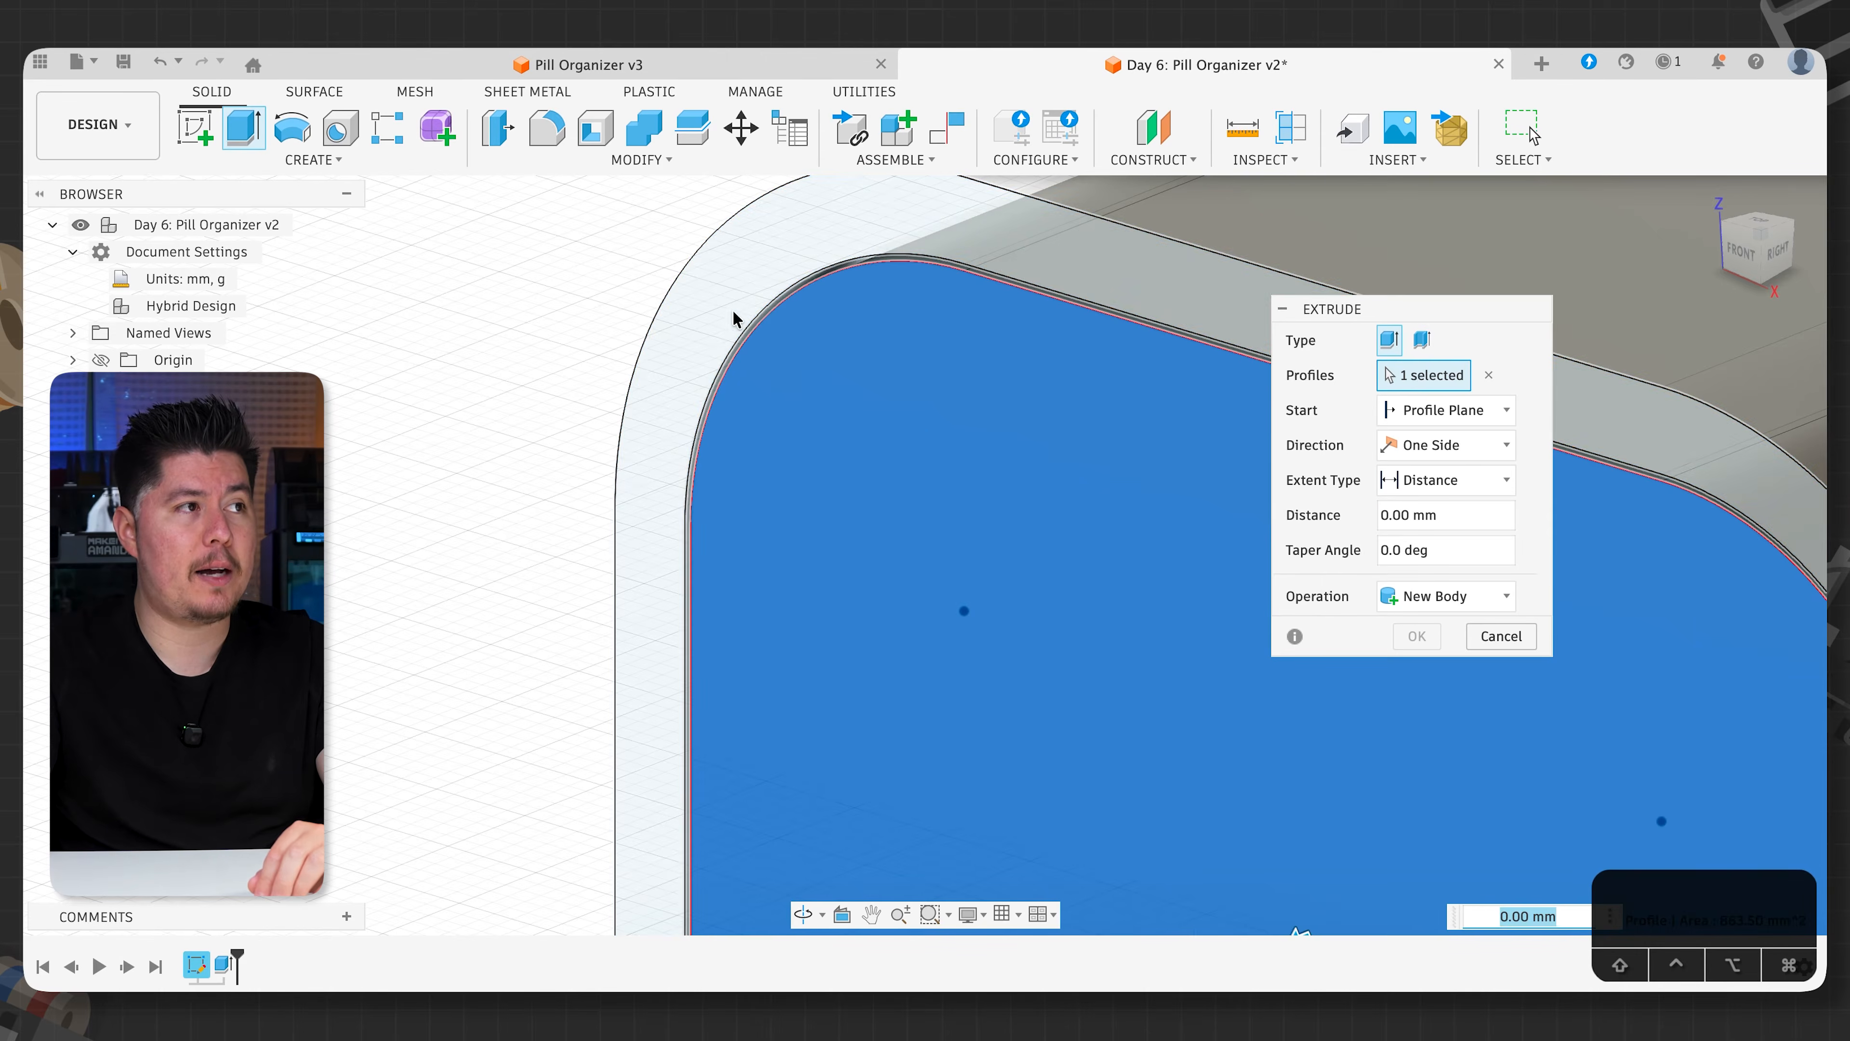
pyautogui.scroll(8, 607, 421)
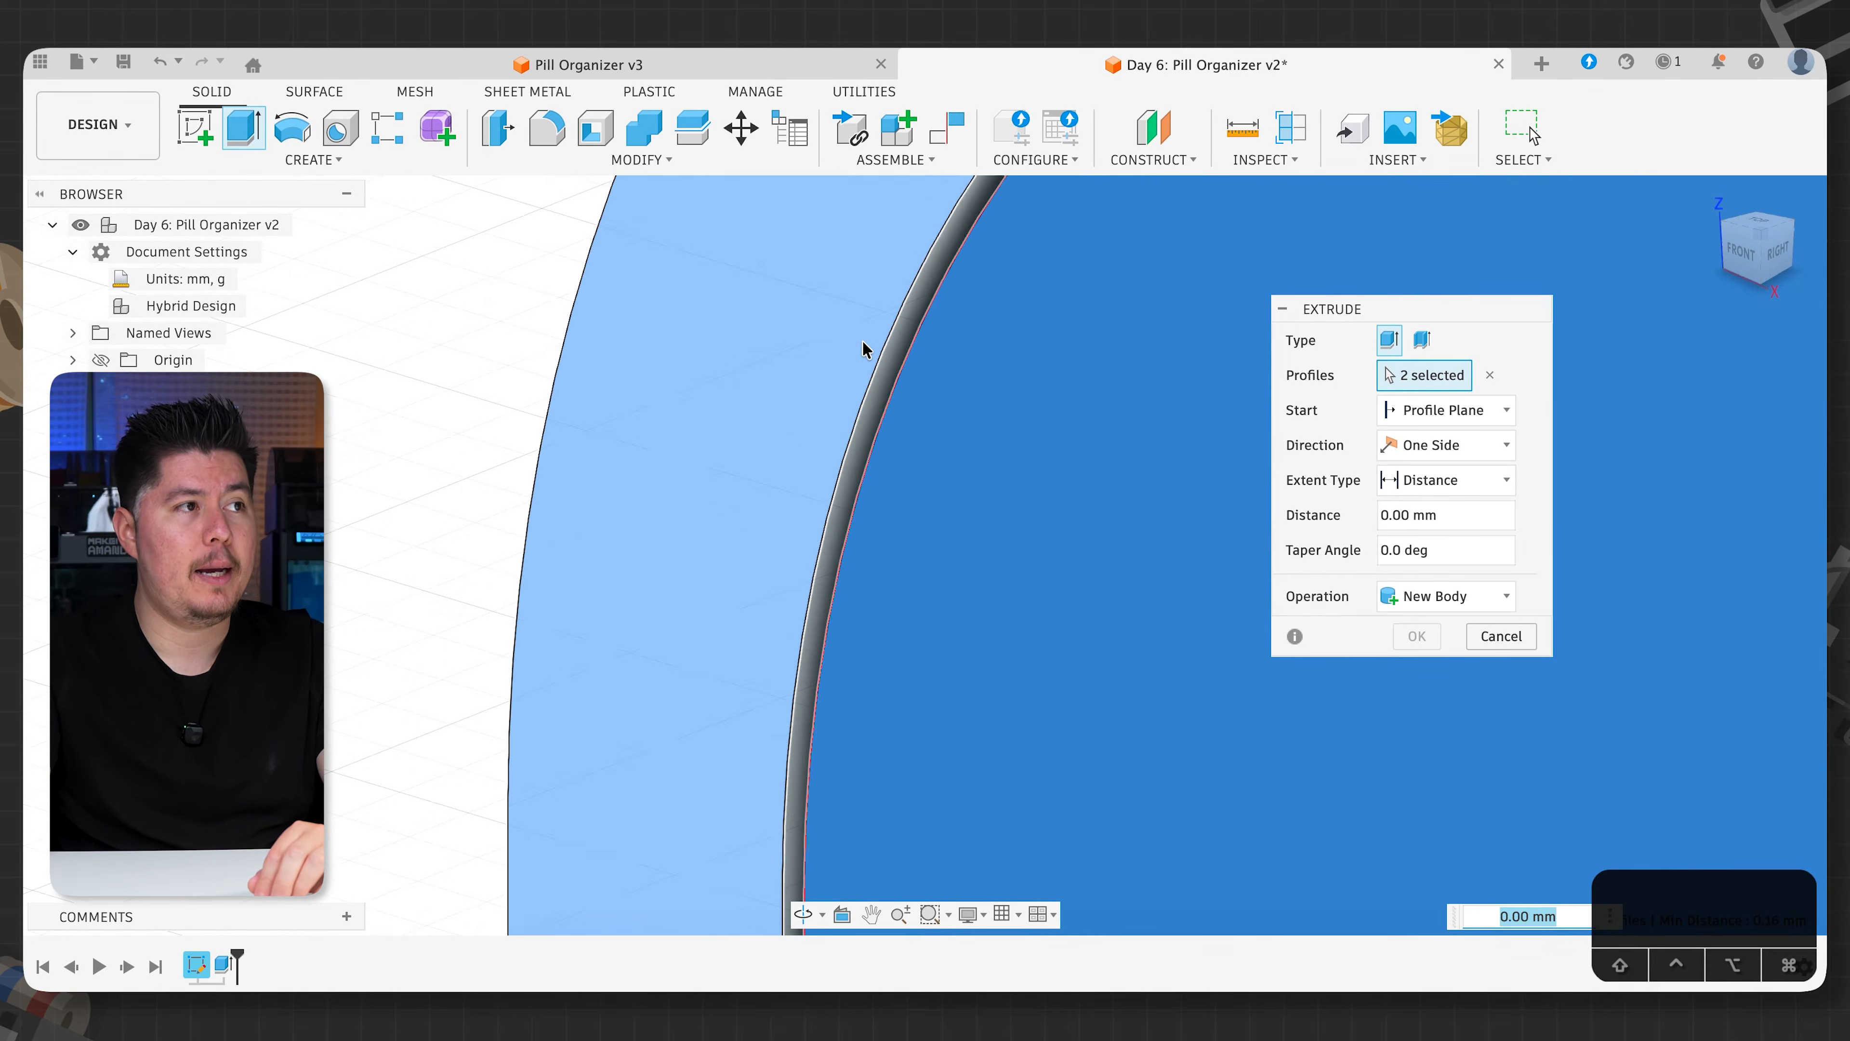
pyautogui.click(905, 357)
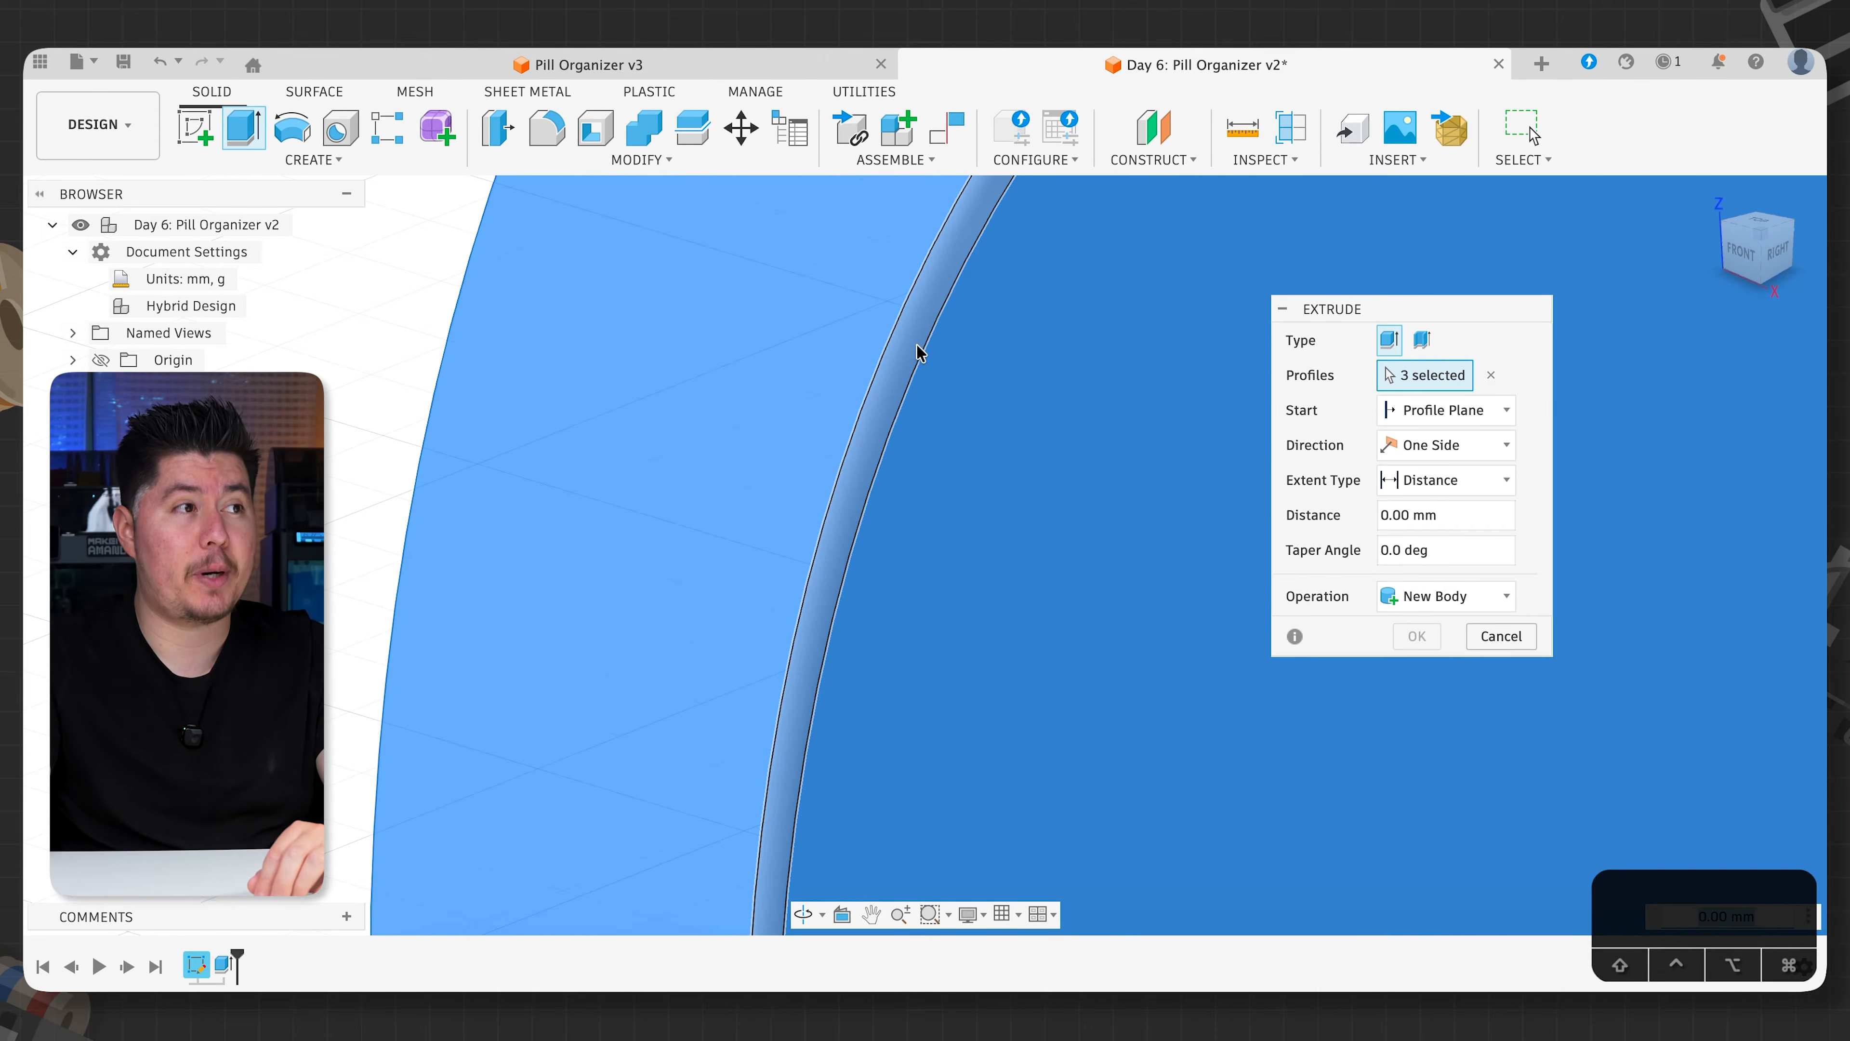
pyautogui.scroll(-10, 916, 361)
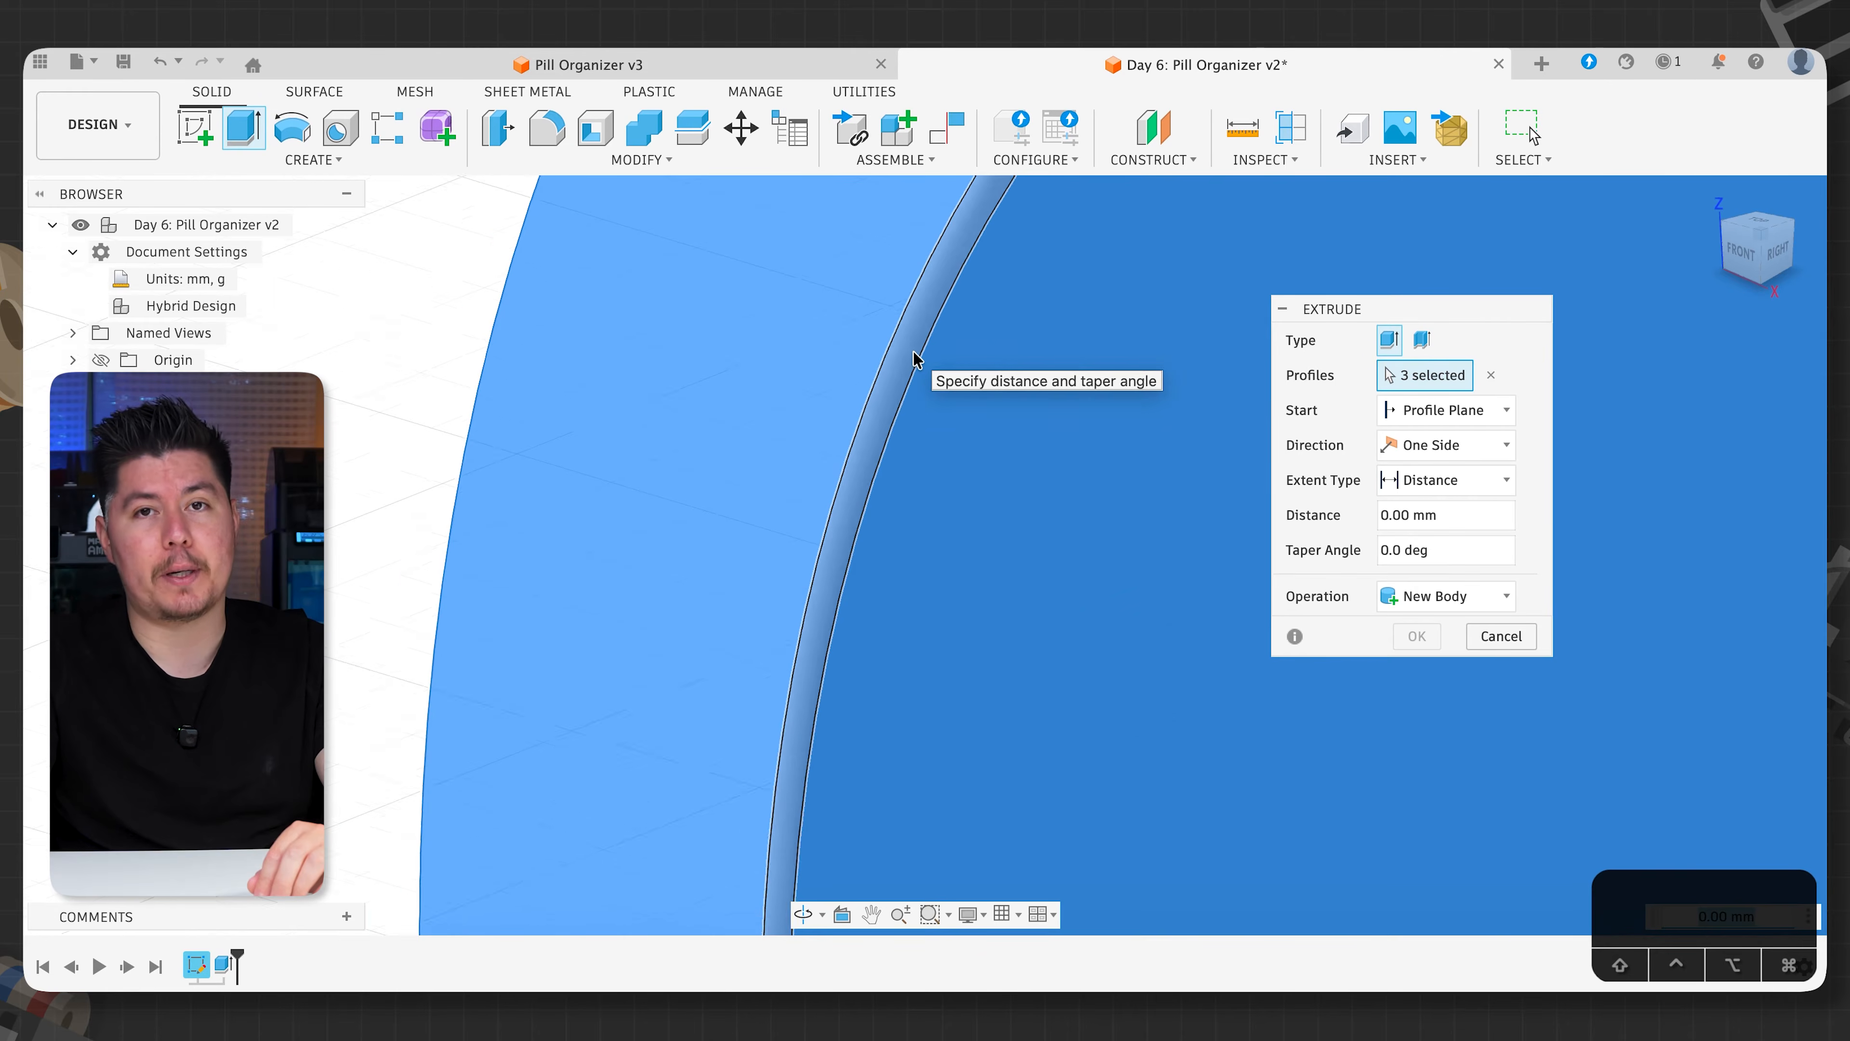
# - Extrude the three front profiles 10 mm outward and join them to the slider body as its end cap
pyautogui.moveTo(876, 570); pyautogui.dragTo(728, 550, button='middle')
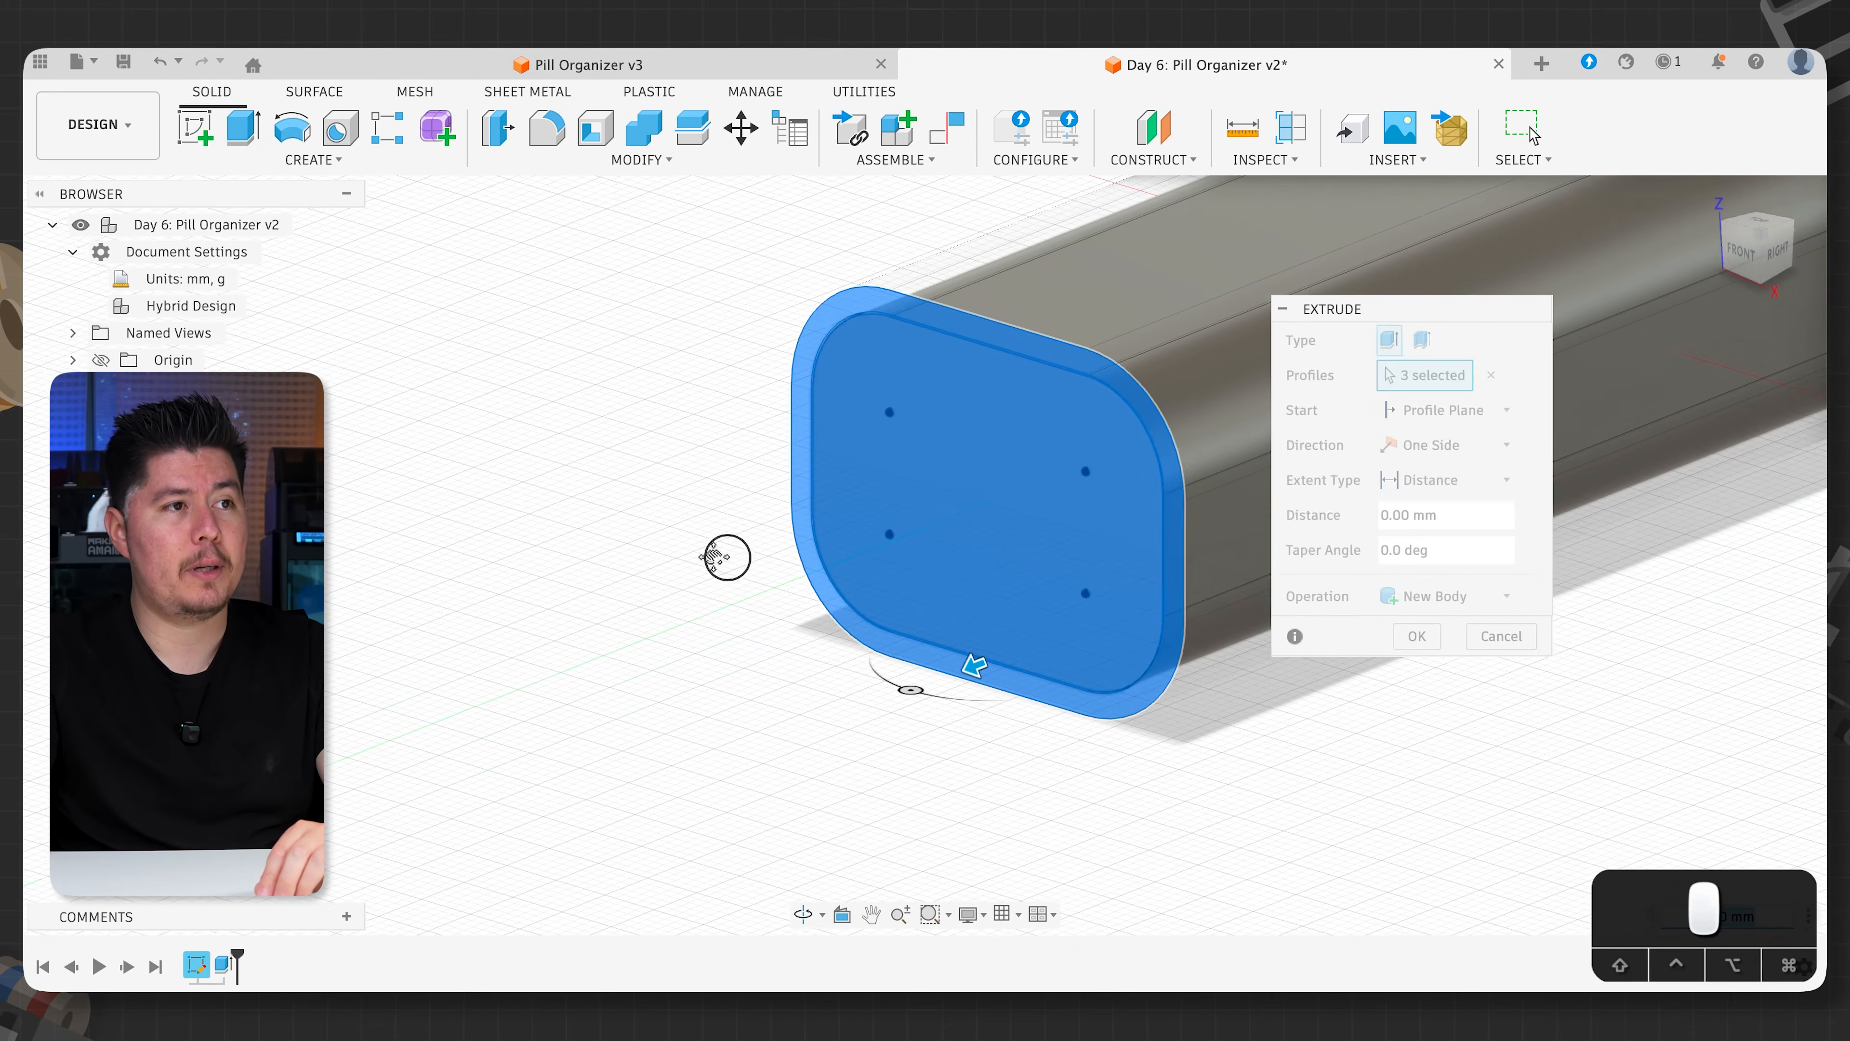
pyautogui.click(1334, 513)
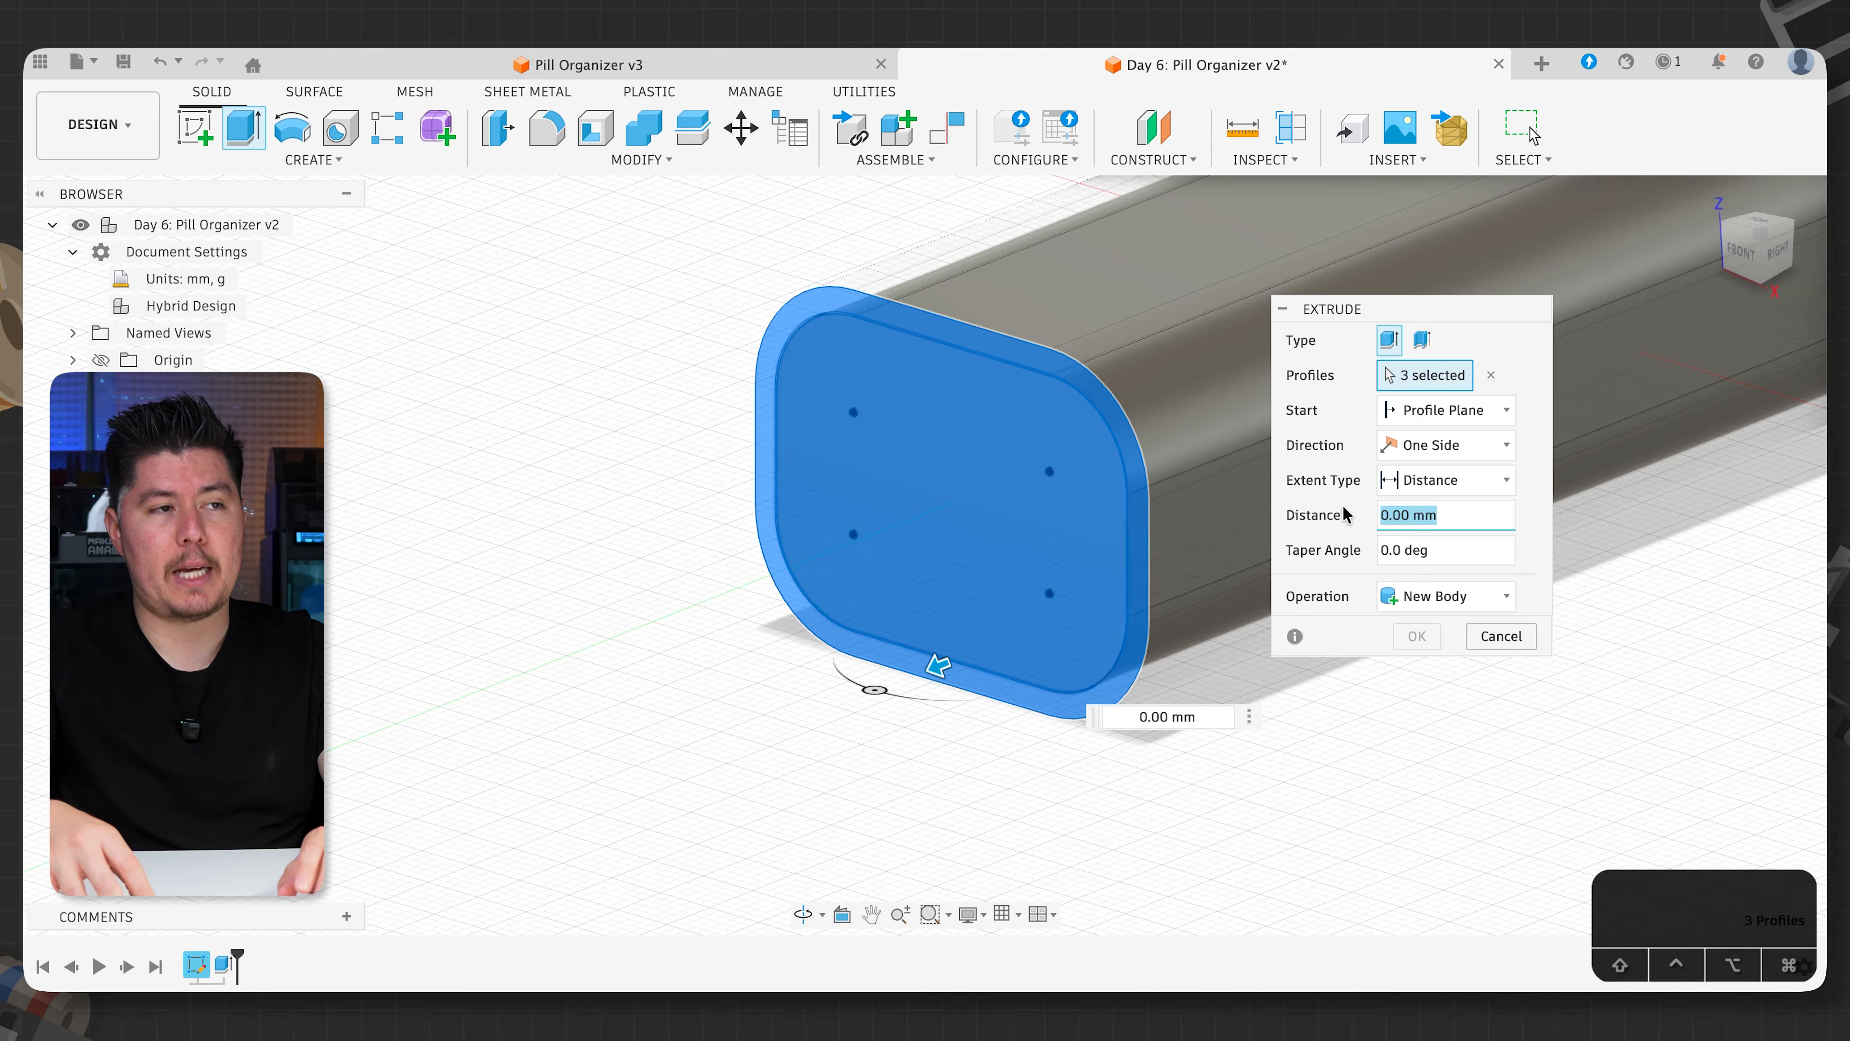
pyautogui.write('10')
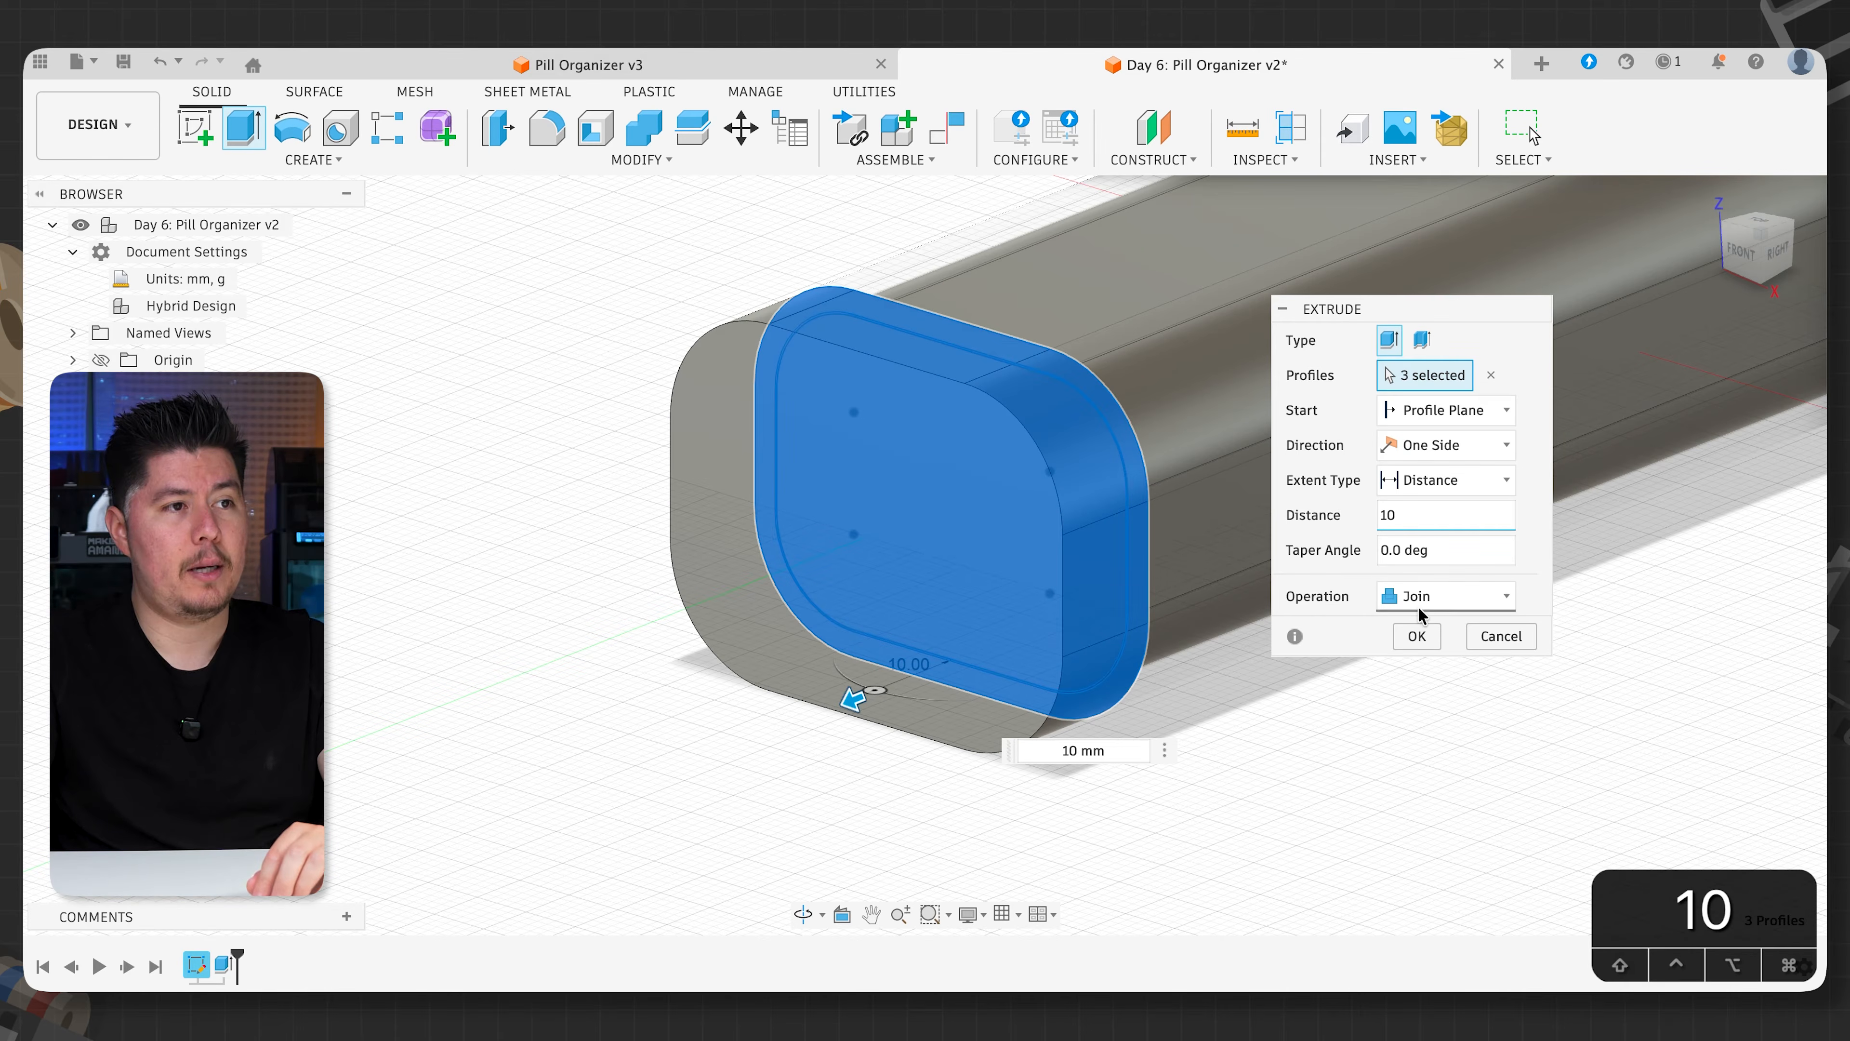
pyautogui.click(1424, 642)
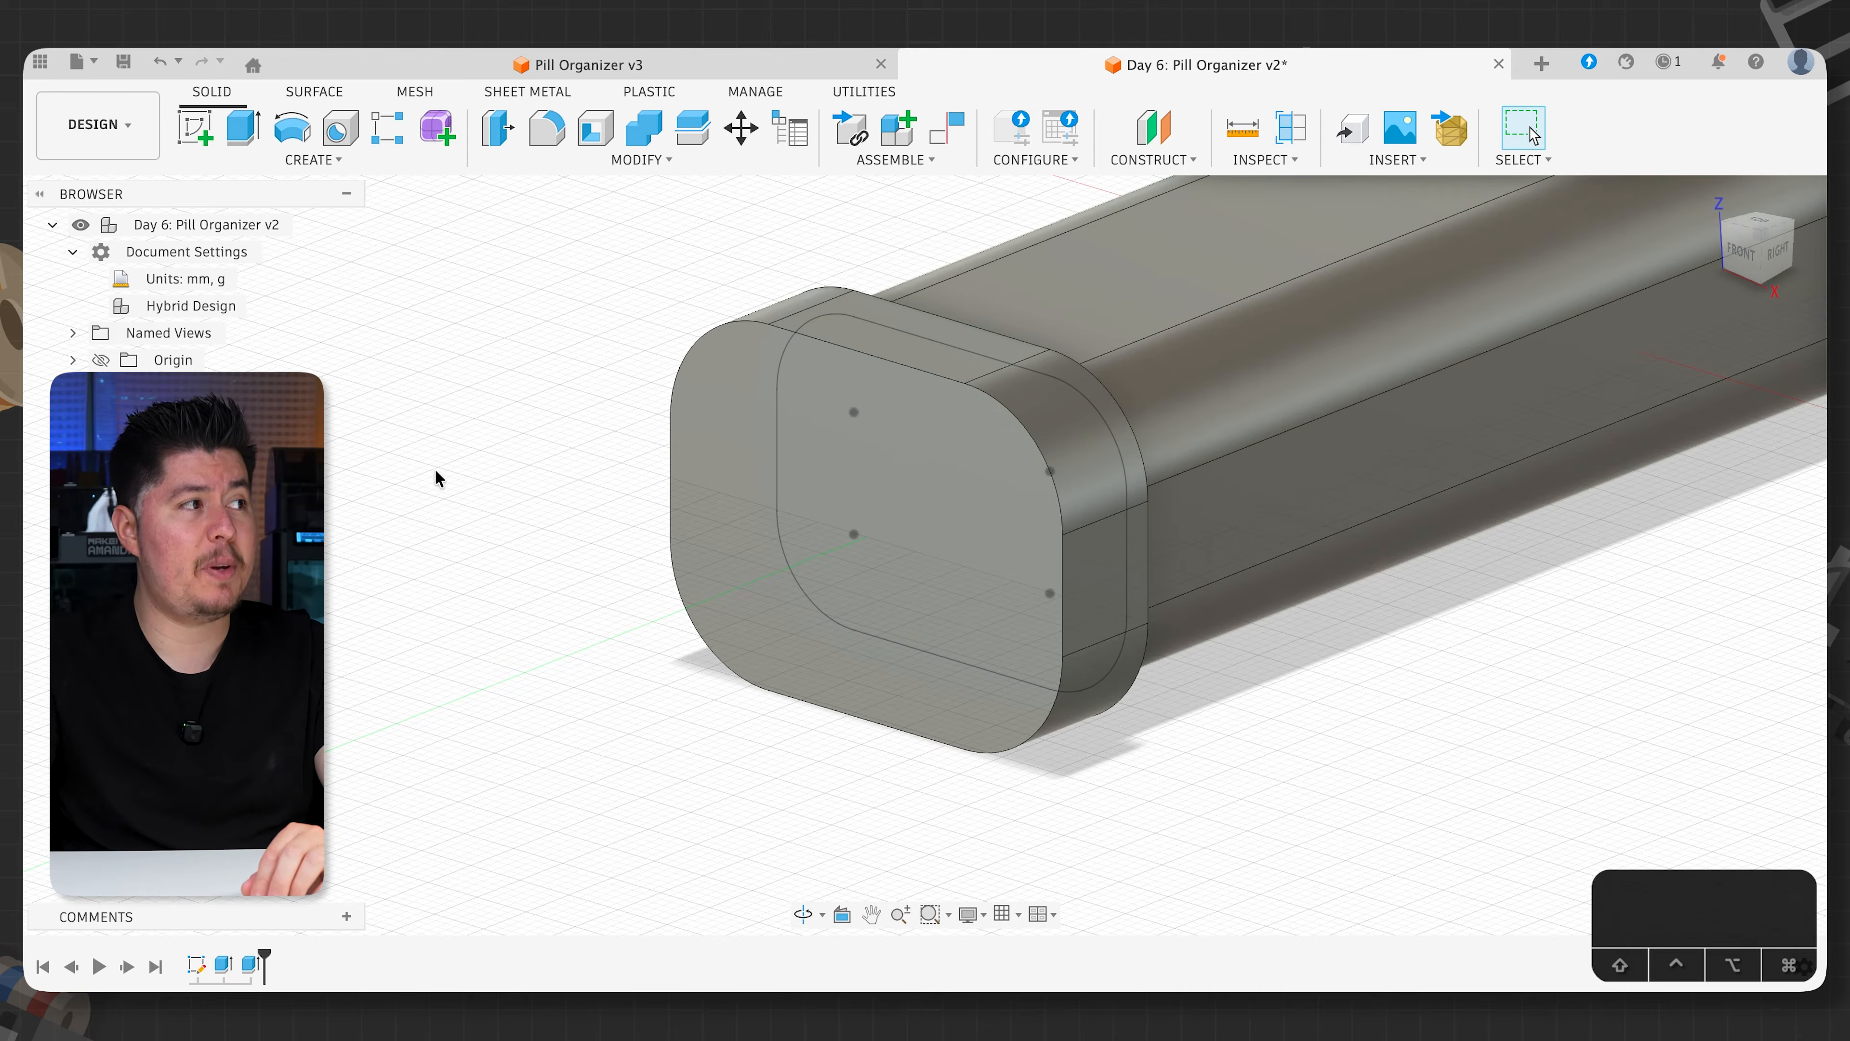
# - Start a sketch on the slider's flat top face and turn the top view so the body lies horizontally
pyautogui.scroll(-5, 437, 478)
pyautogui.keyDown('shift'); pyautogui.moveTo(479, 503); pyautogui.dragTo(479, 497, button='middle'); pyautogui.keyUp('shift')
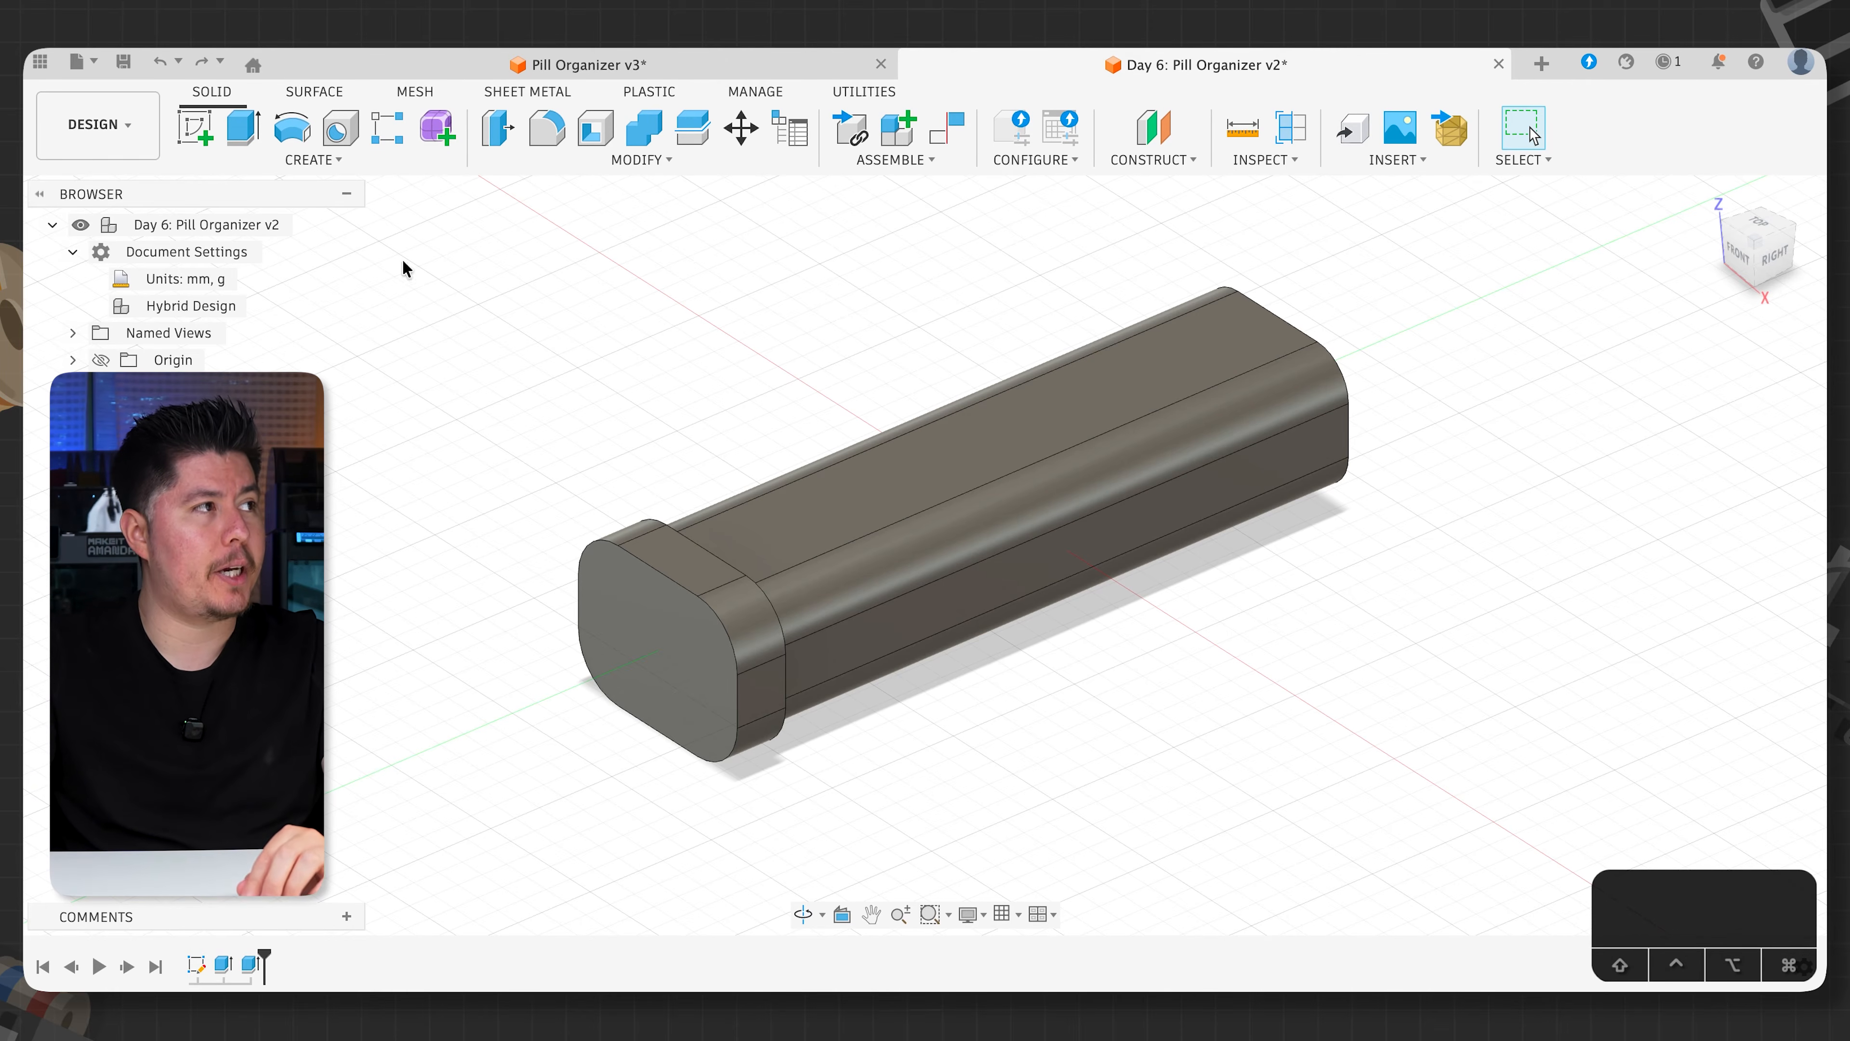
pyautogui.click(198, 131)
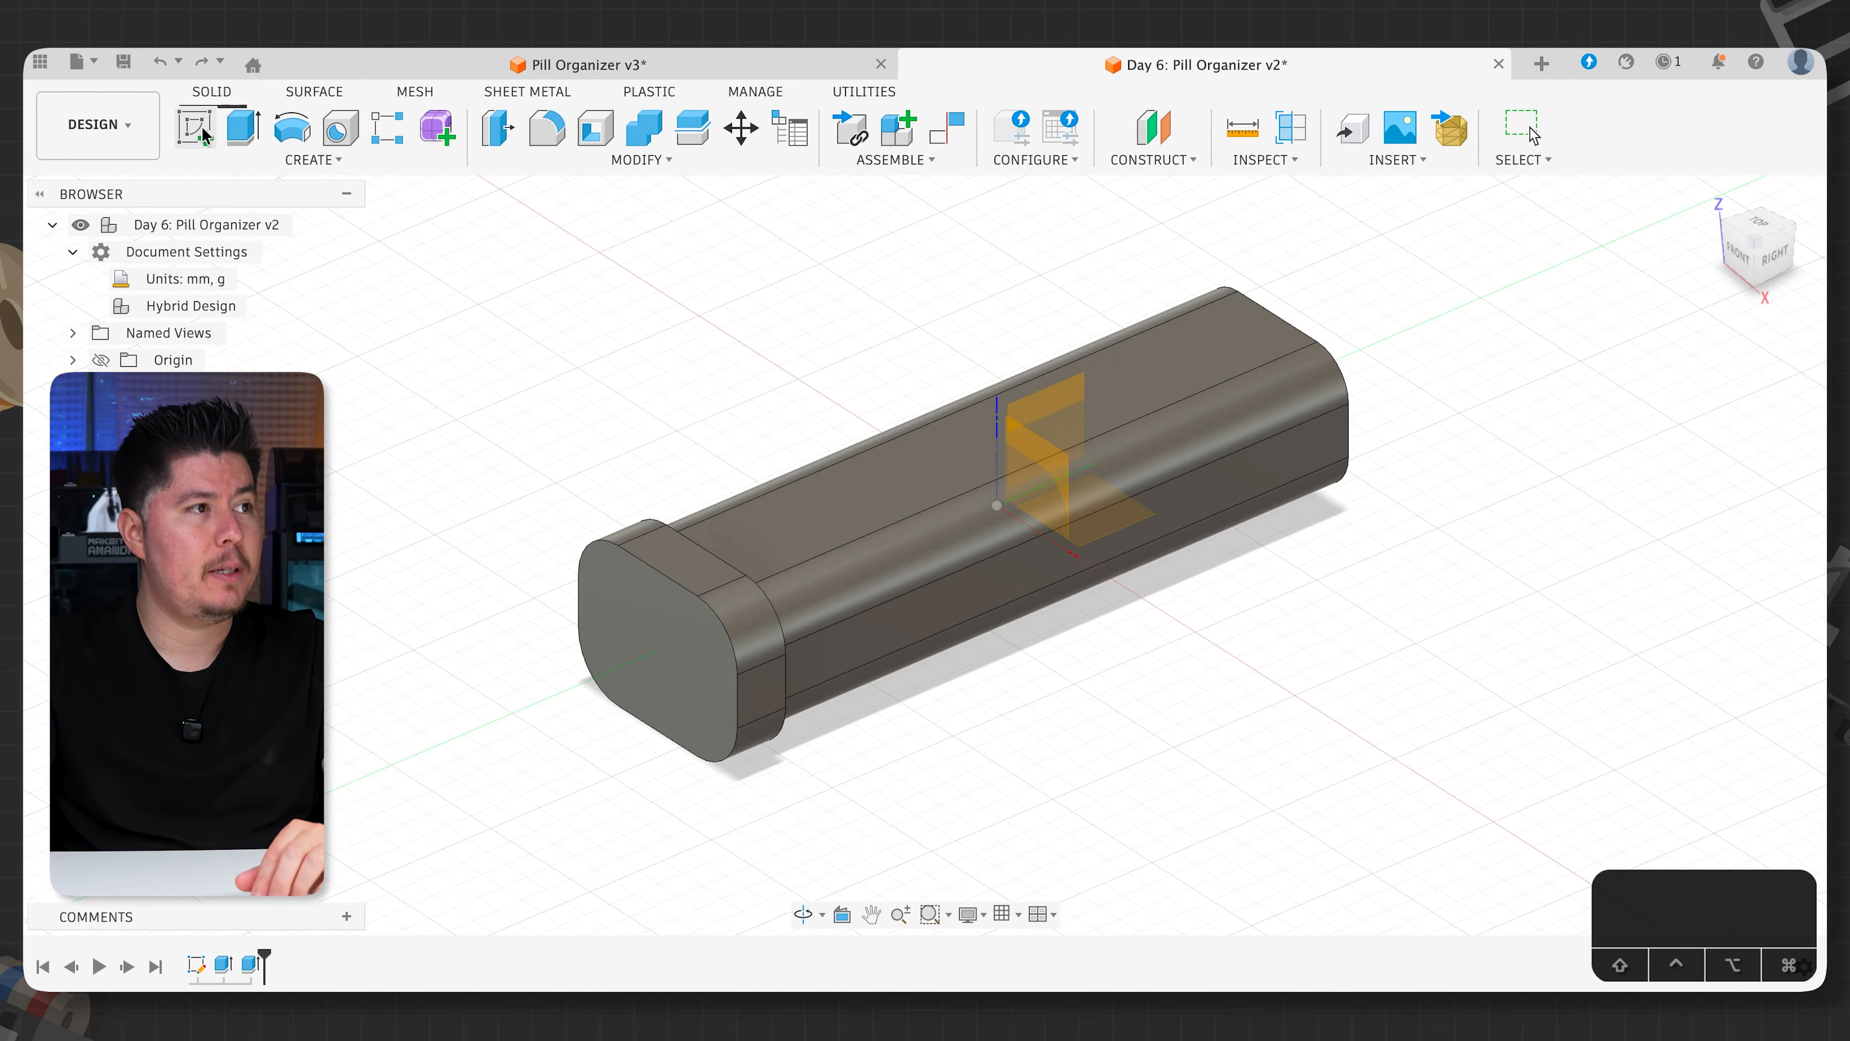
pyautogui.click(804, 500)
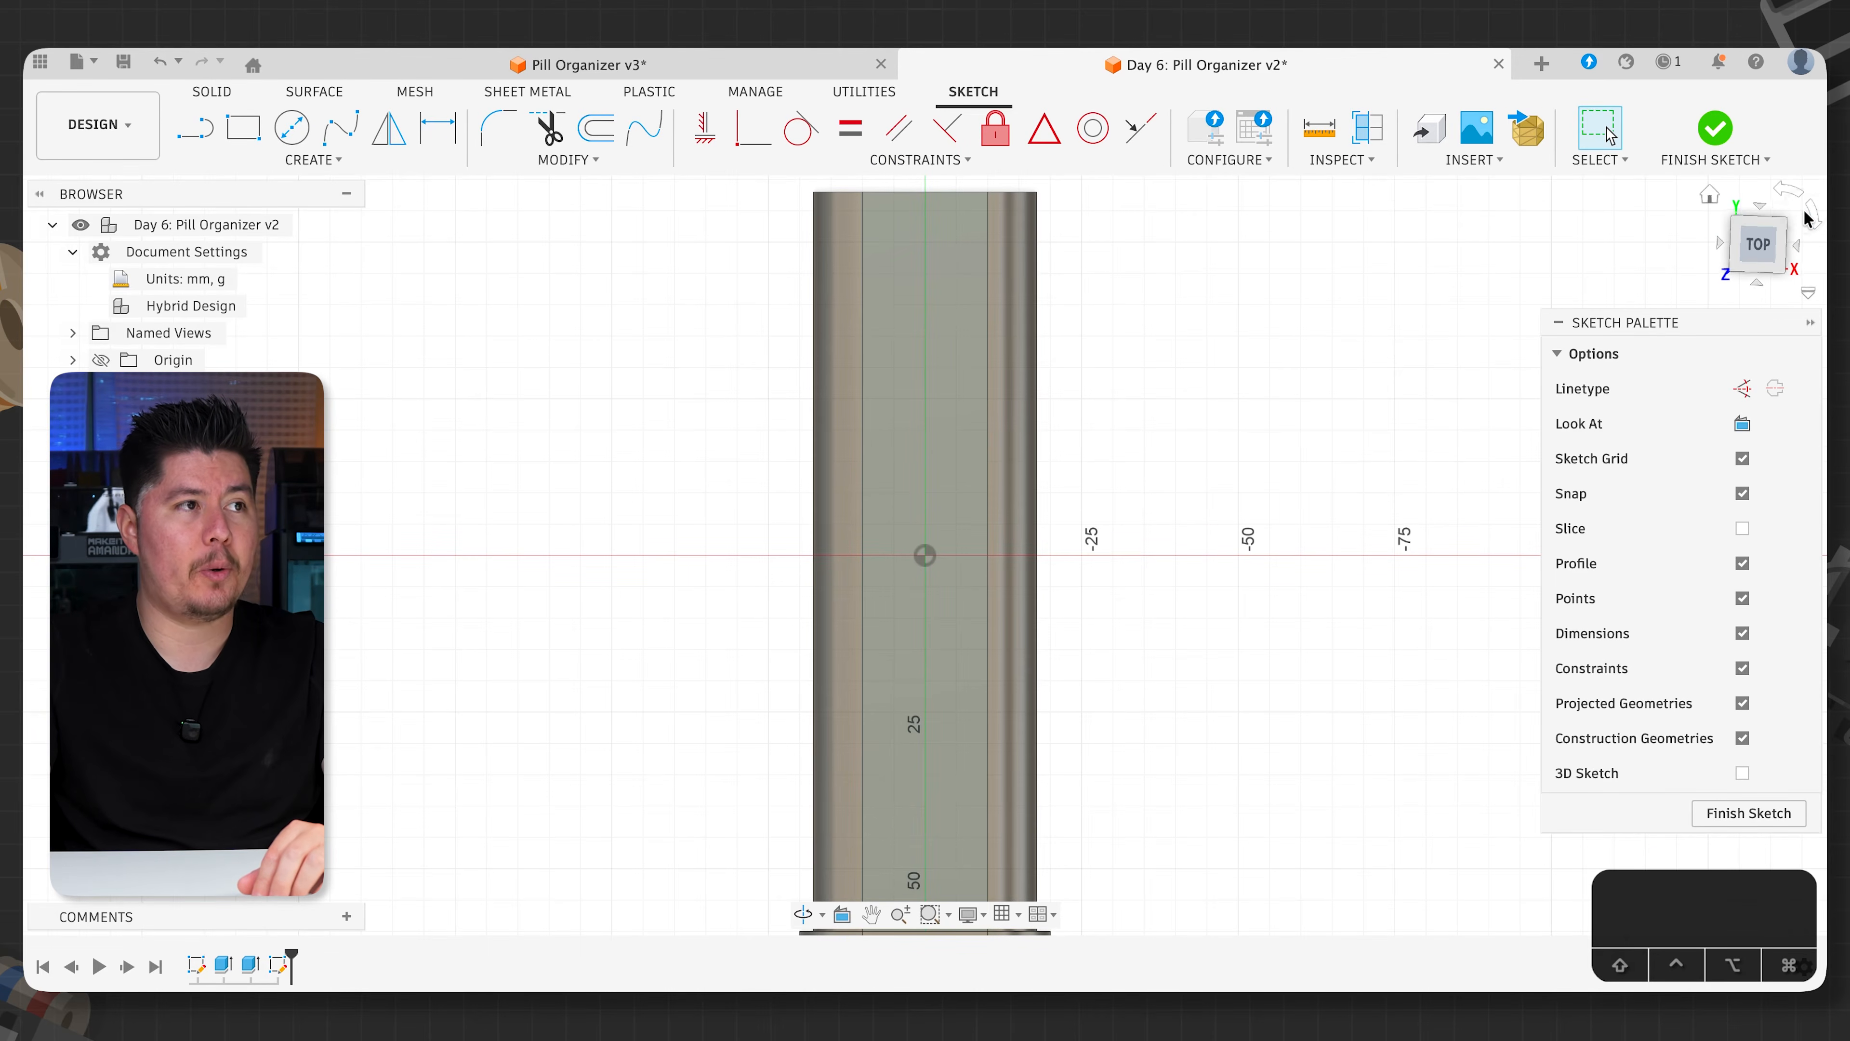
pyautogui.click(1805, 217)
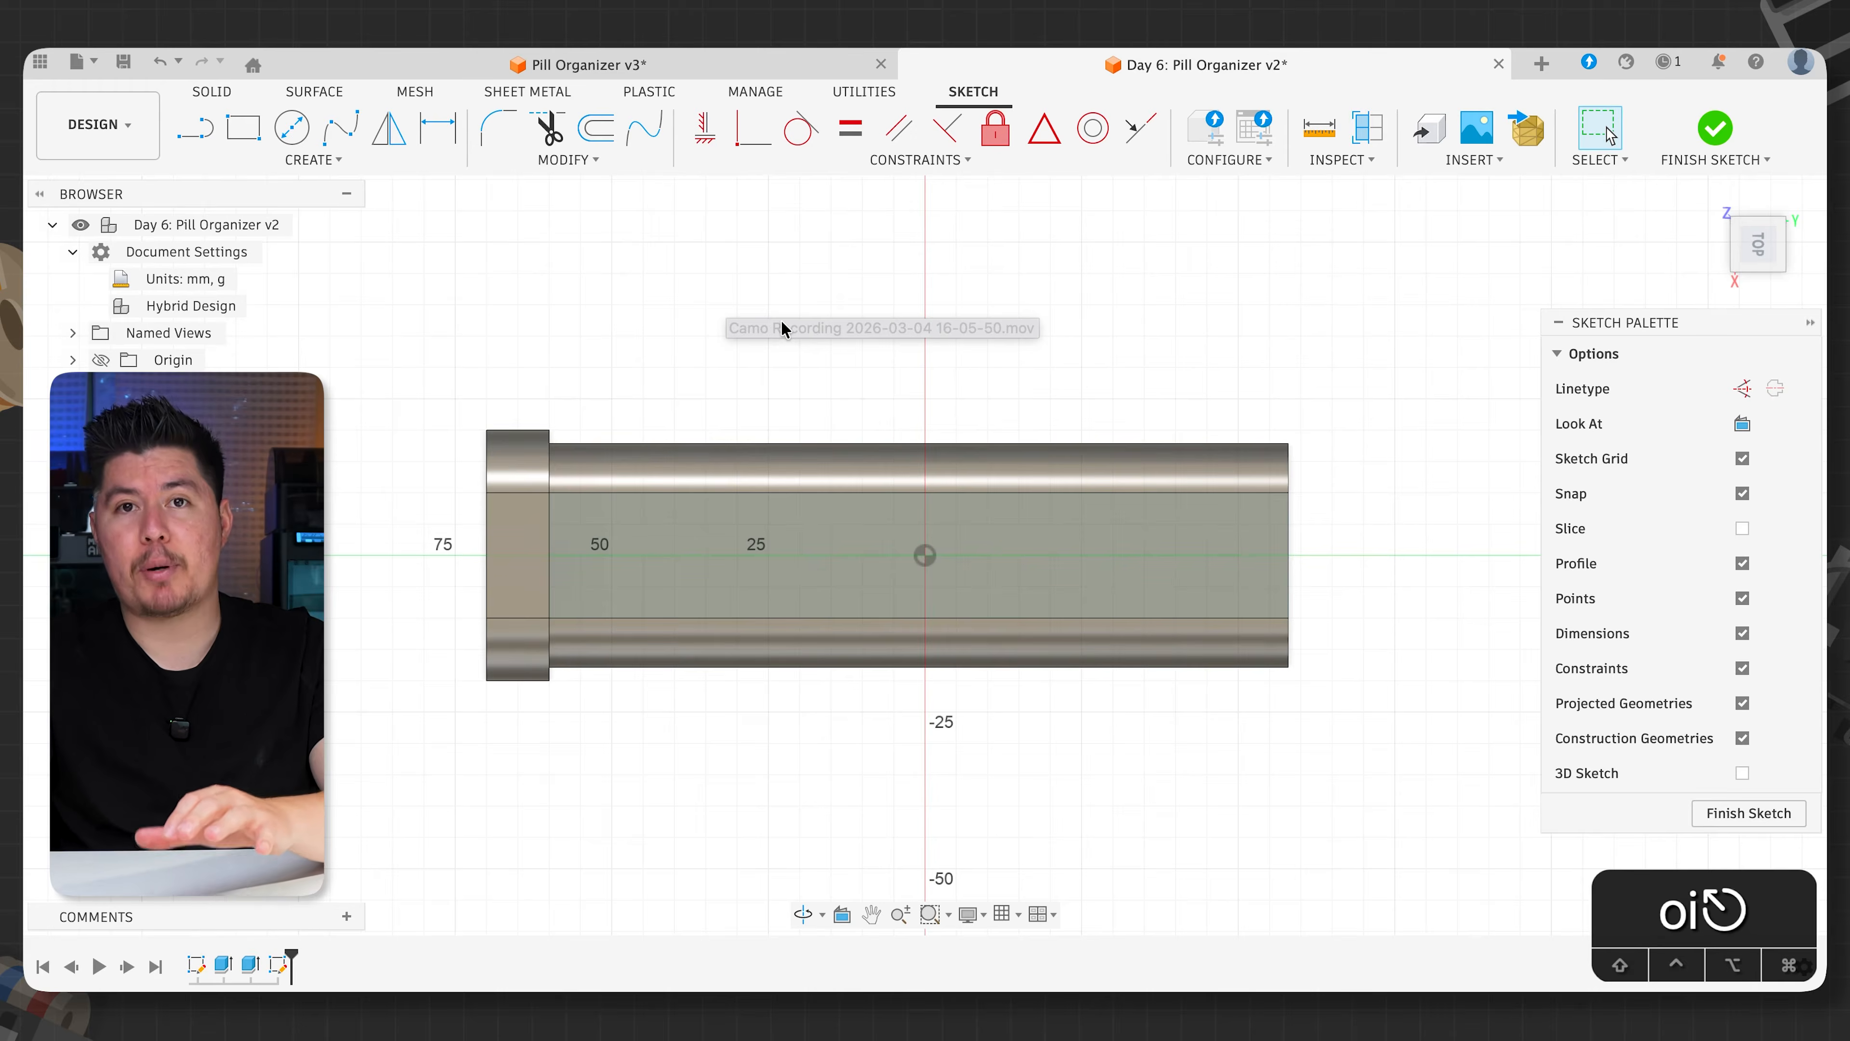
# - Offset the top face's rectangular outline outward by 4 mm
pyautogui.press('o')
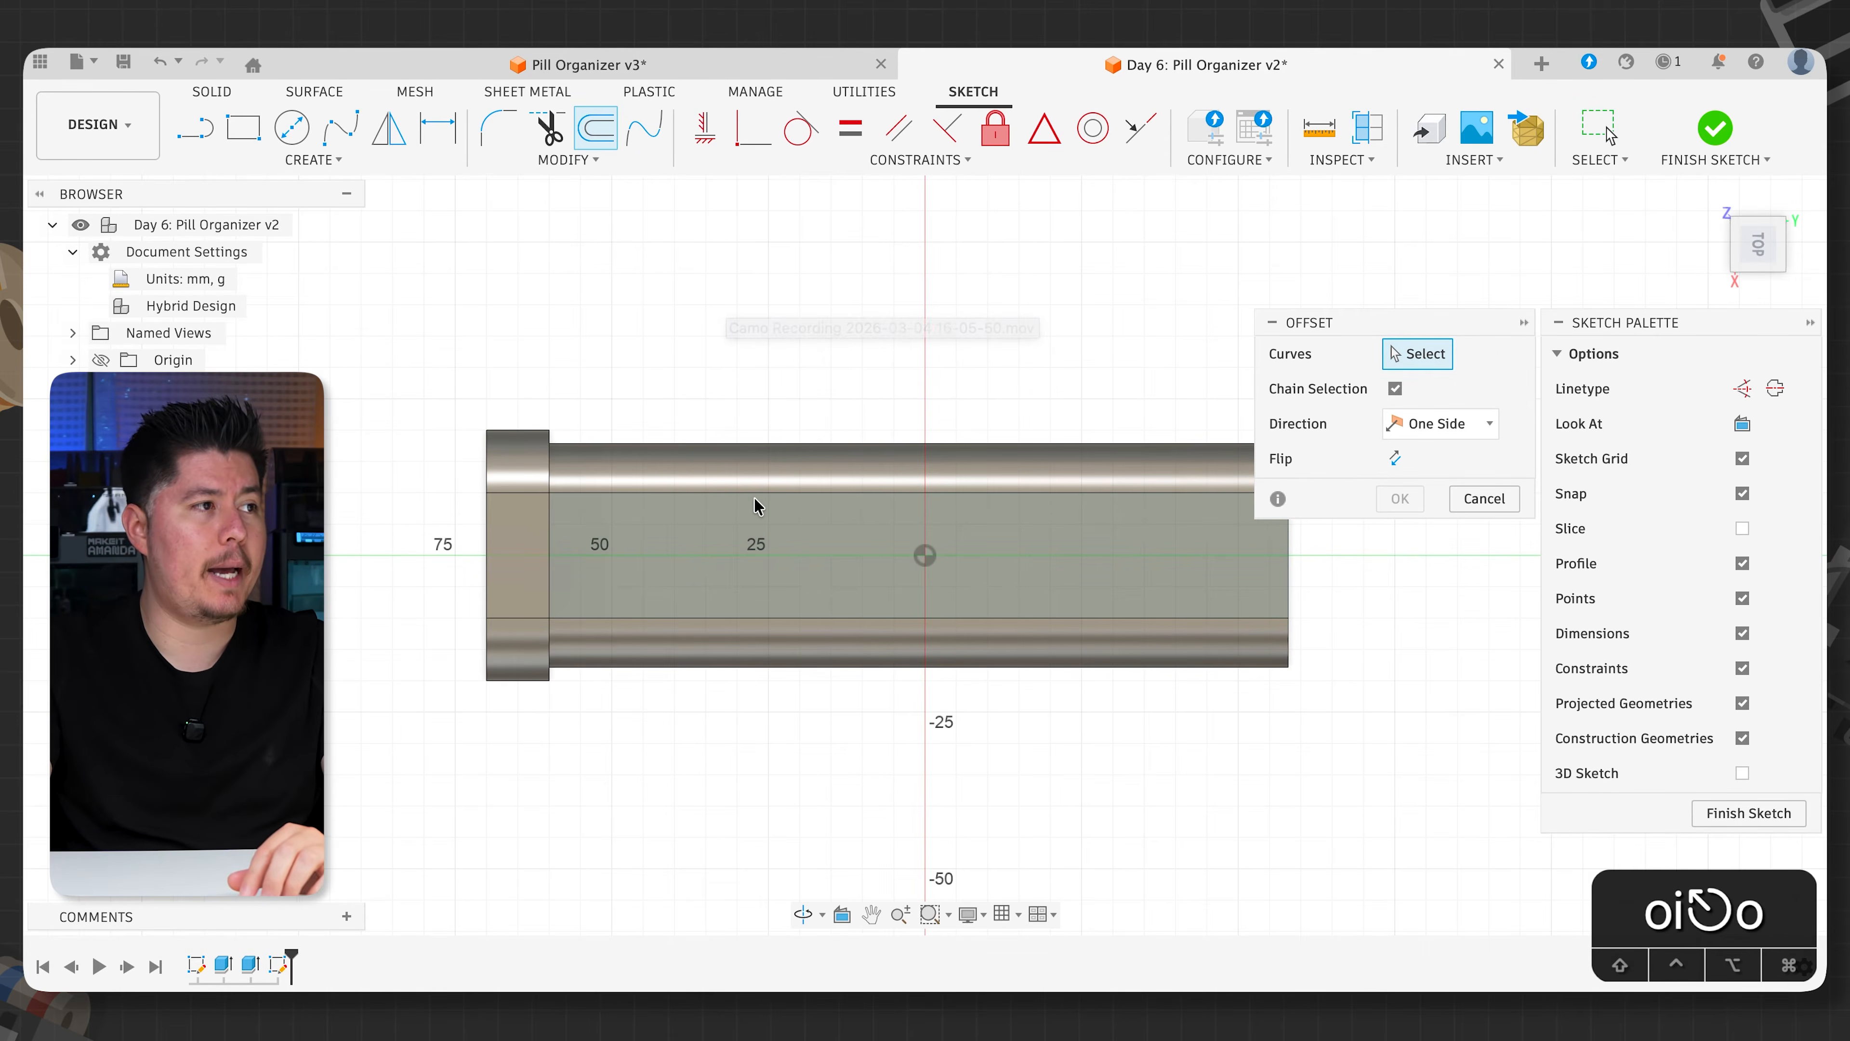
pyautogui.click(714, 498)
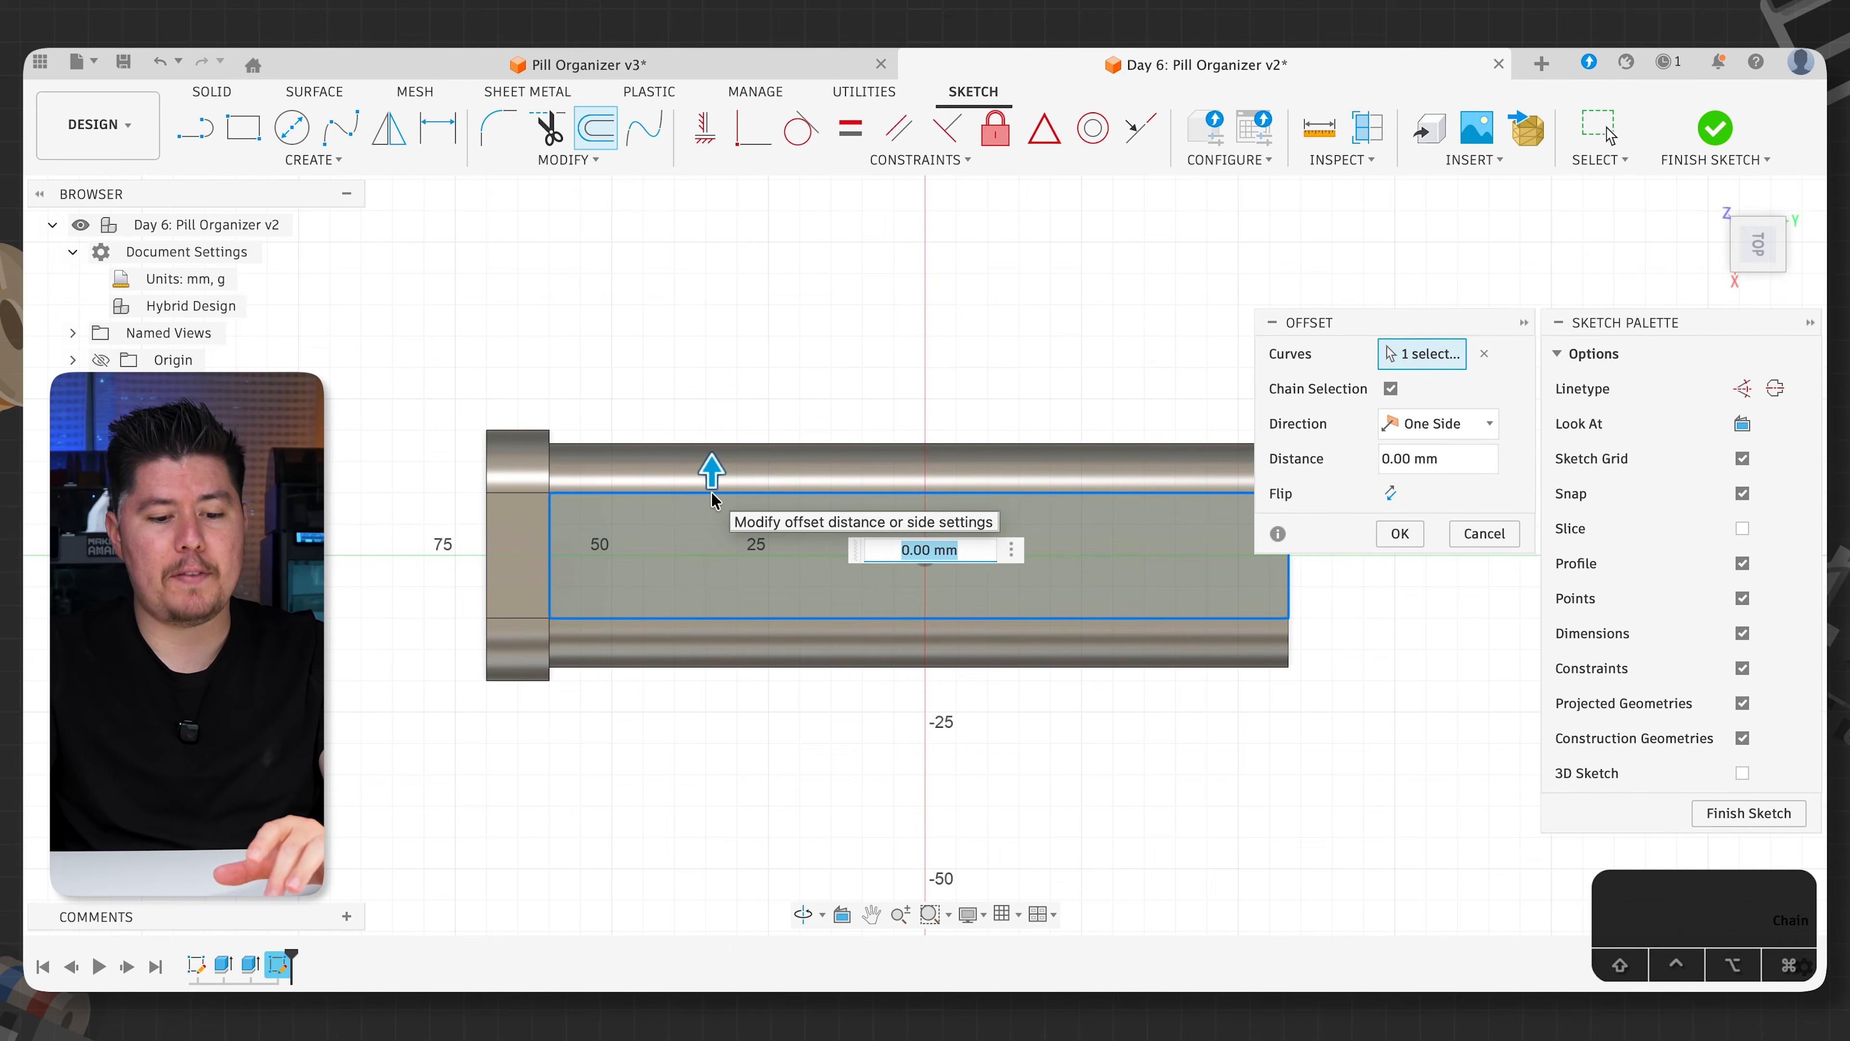
pyautogui.write('4')
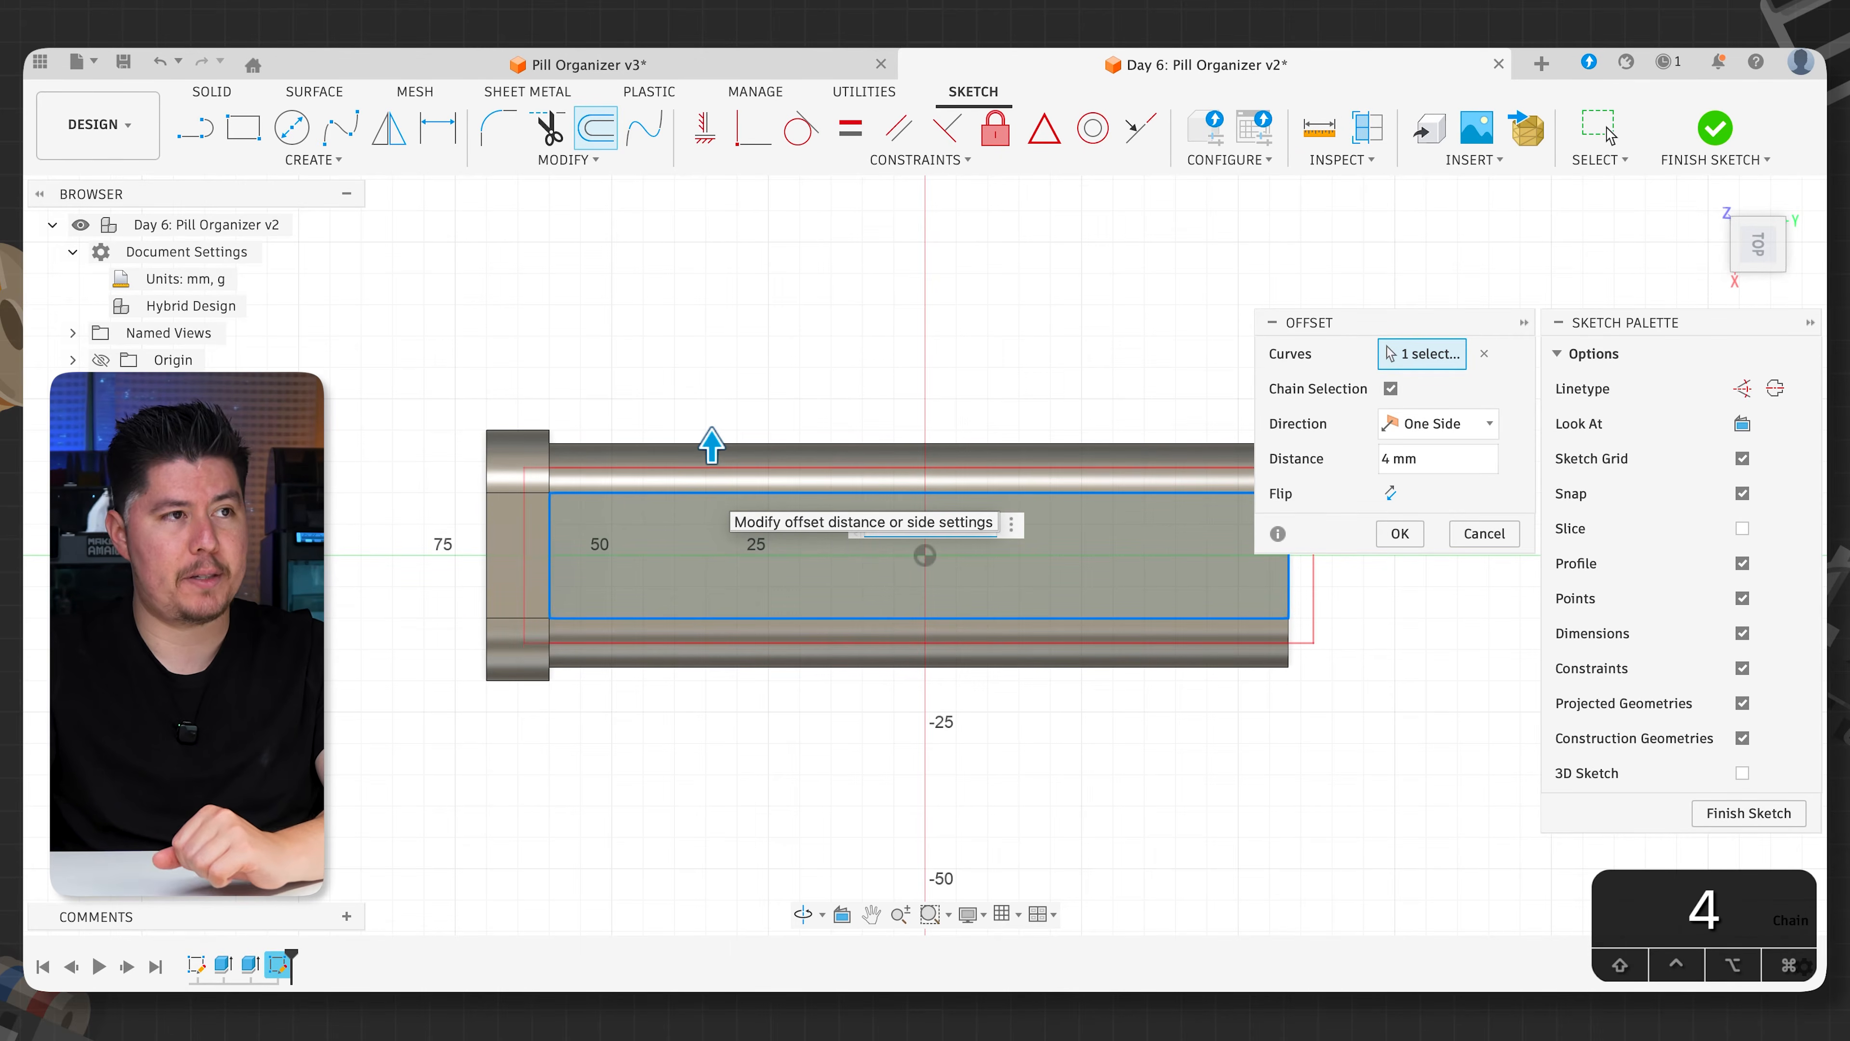
pyautogui.press('Return')
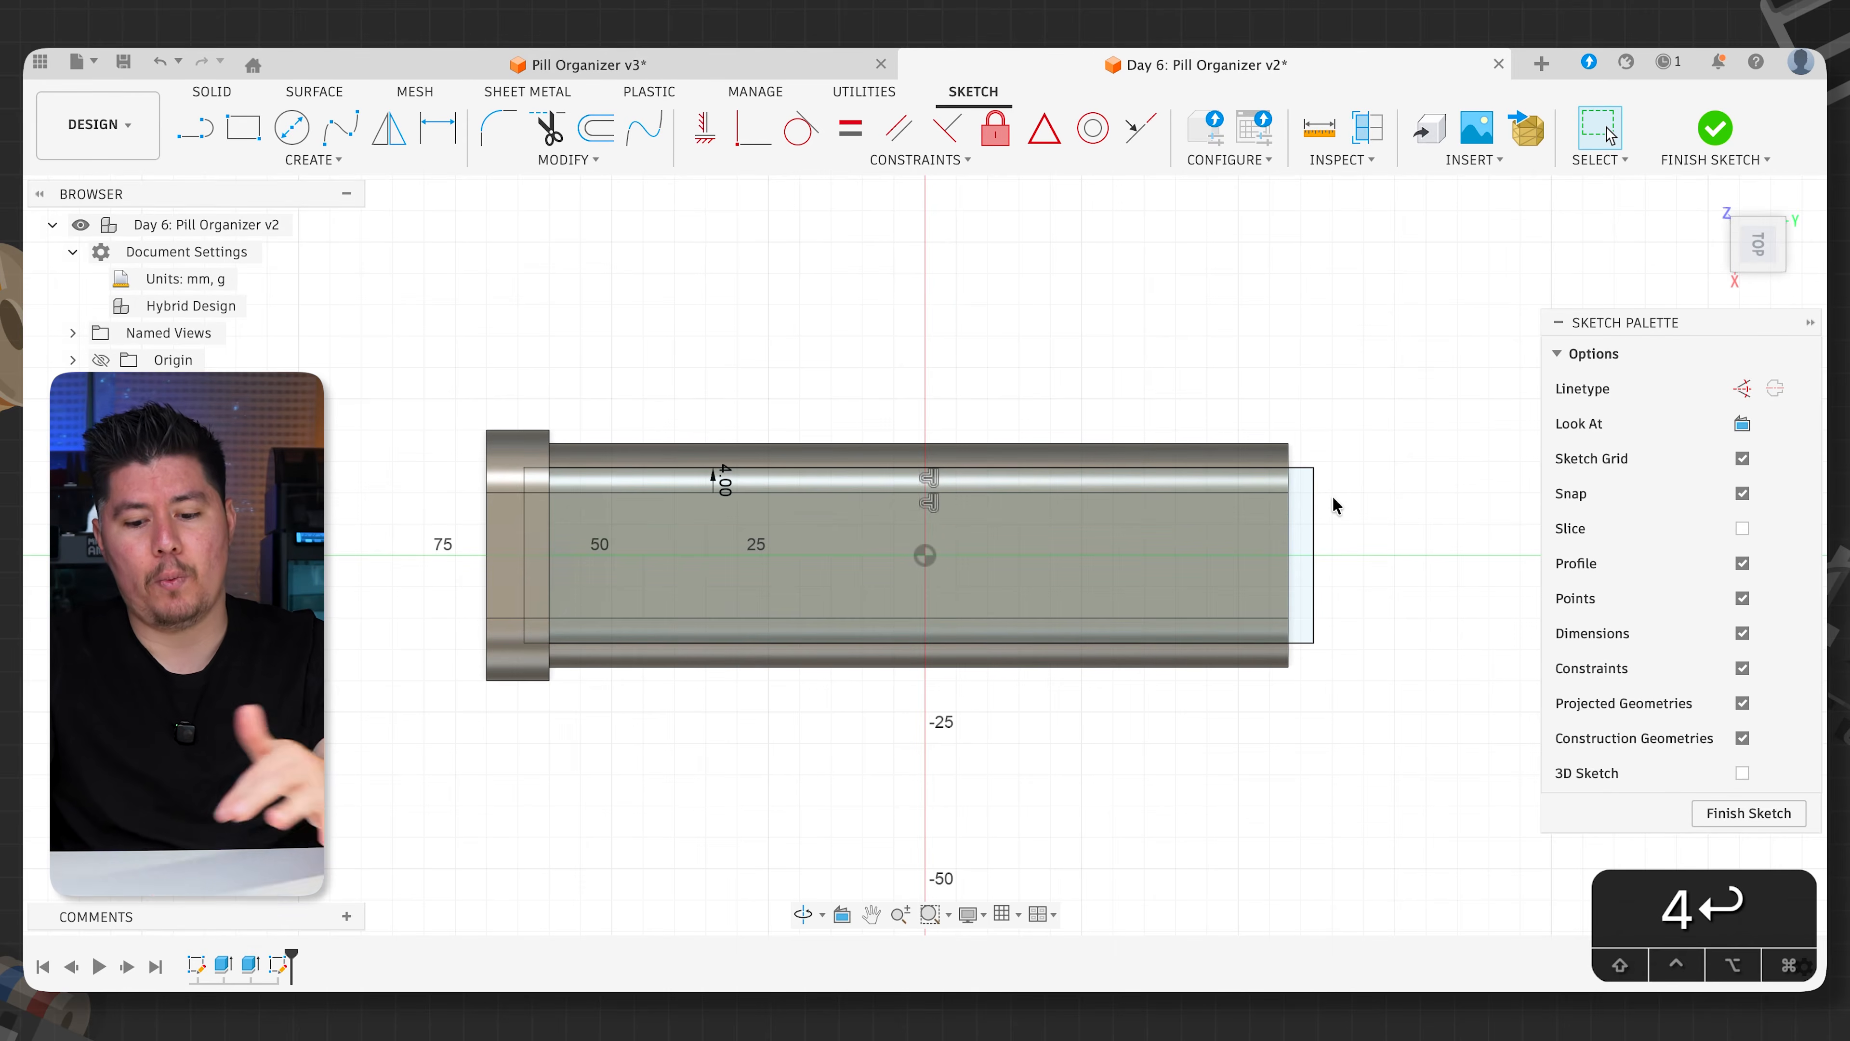
# - Draw two straight lines across the width of the offset rectangle, one near the end cap and one near the slider's far end
pyautogui.press('l')
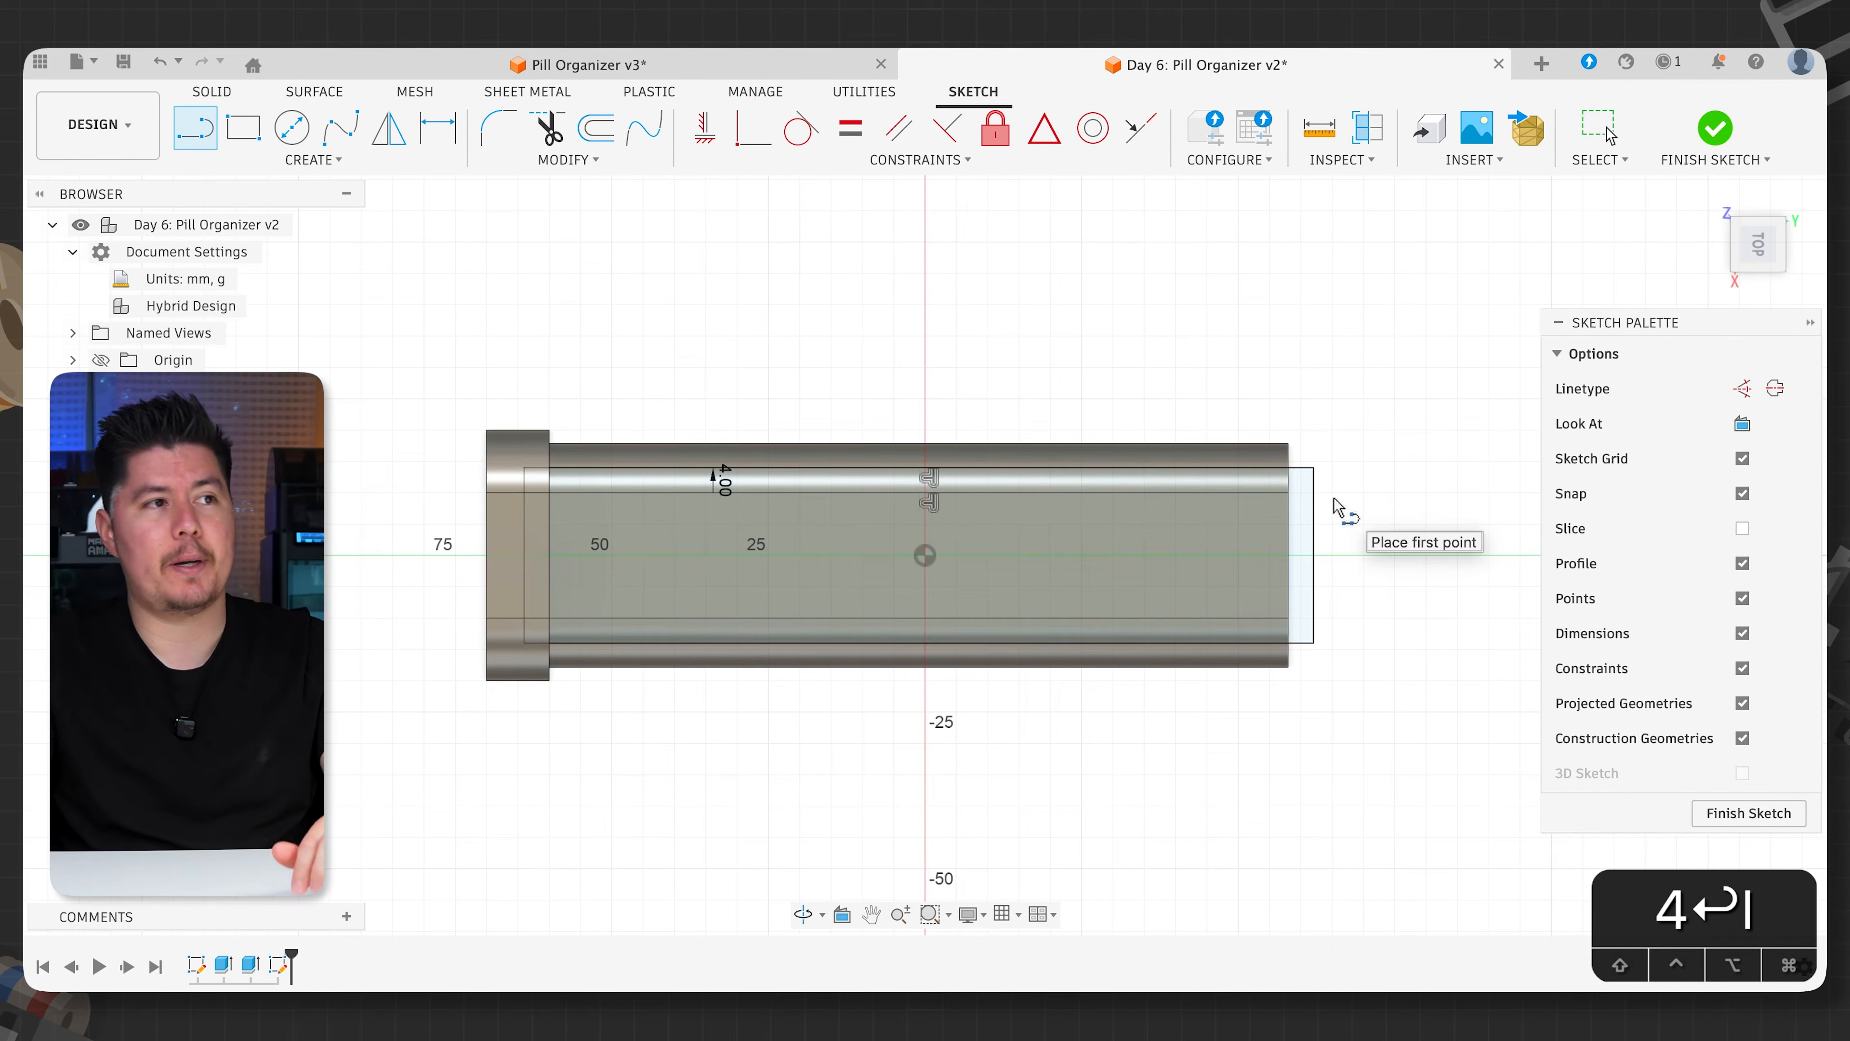
pyautogui.click(562, 470)
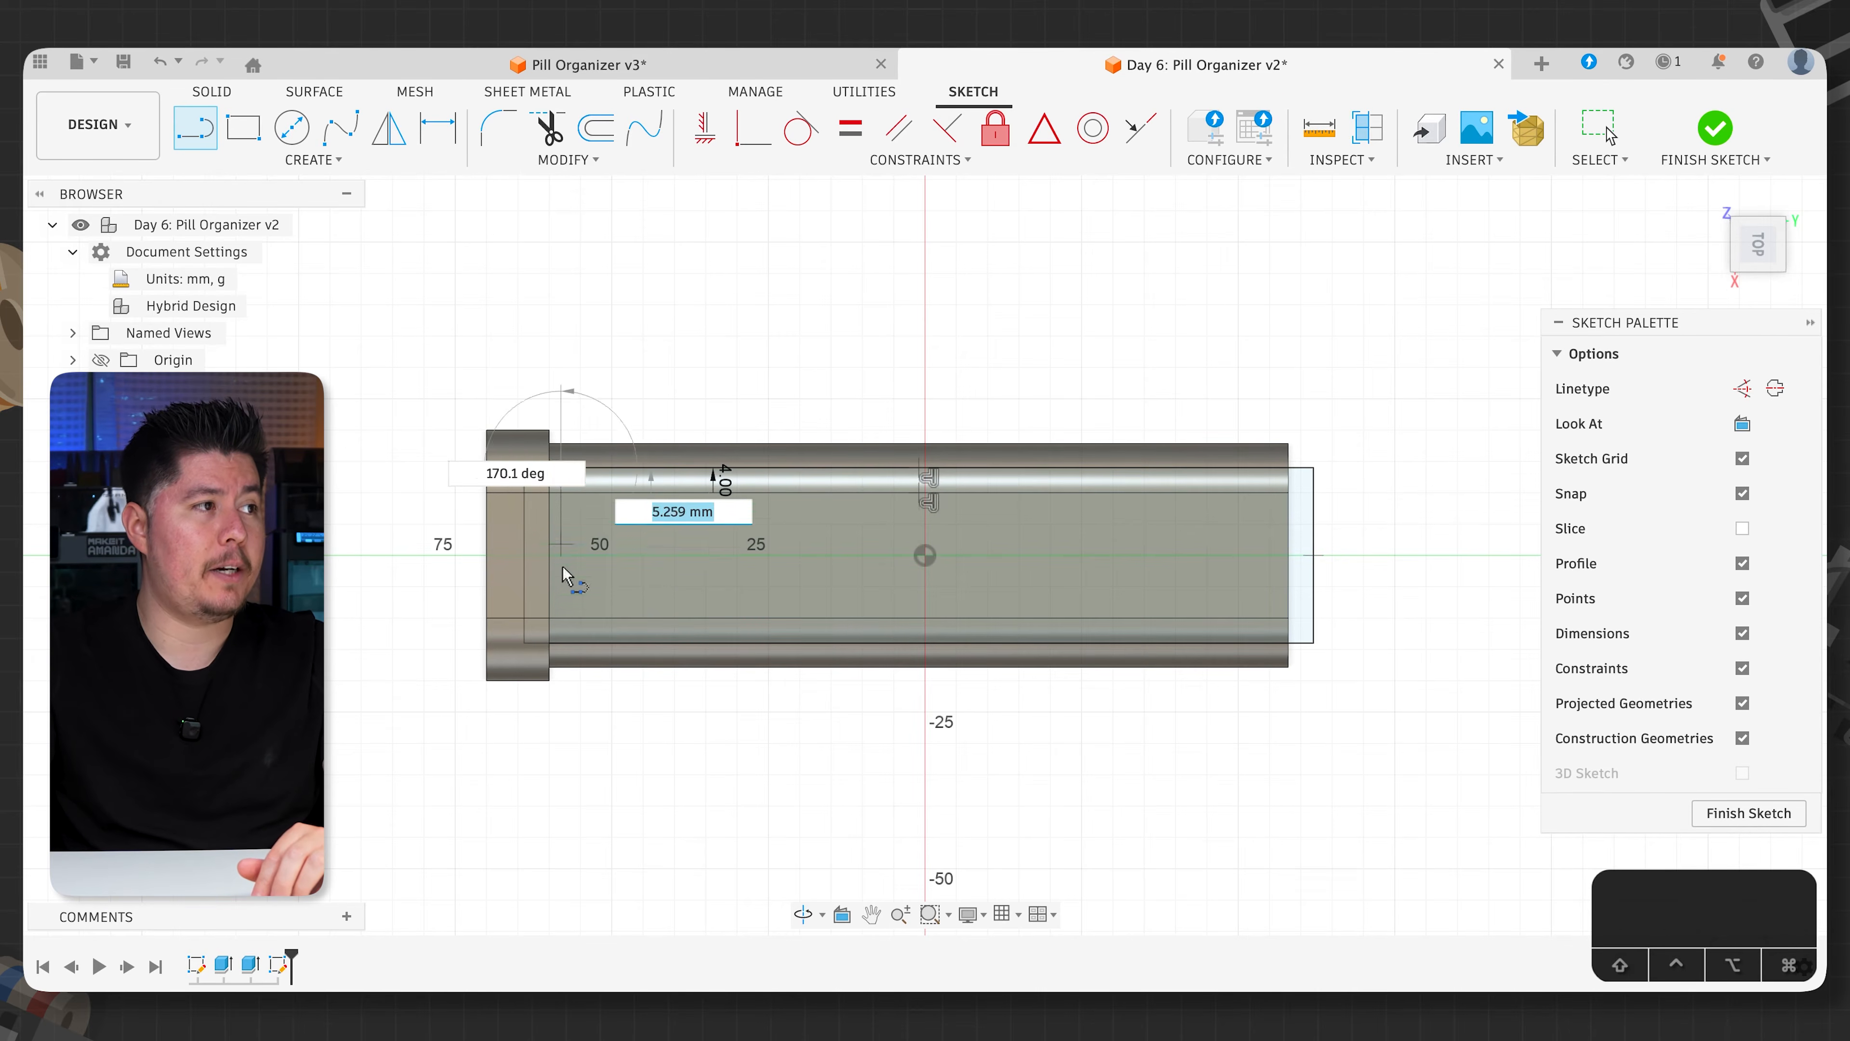
pyautogui.click(556, 642)
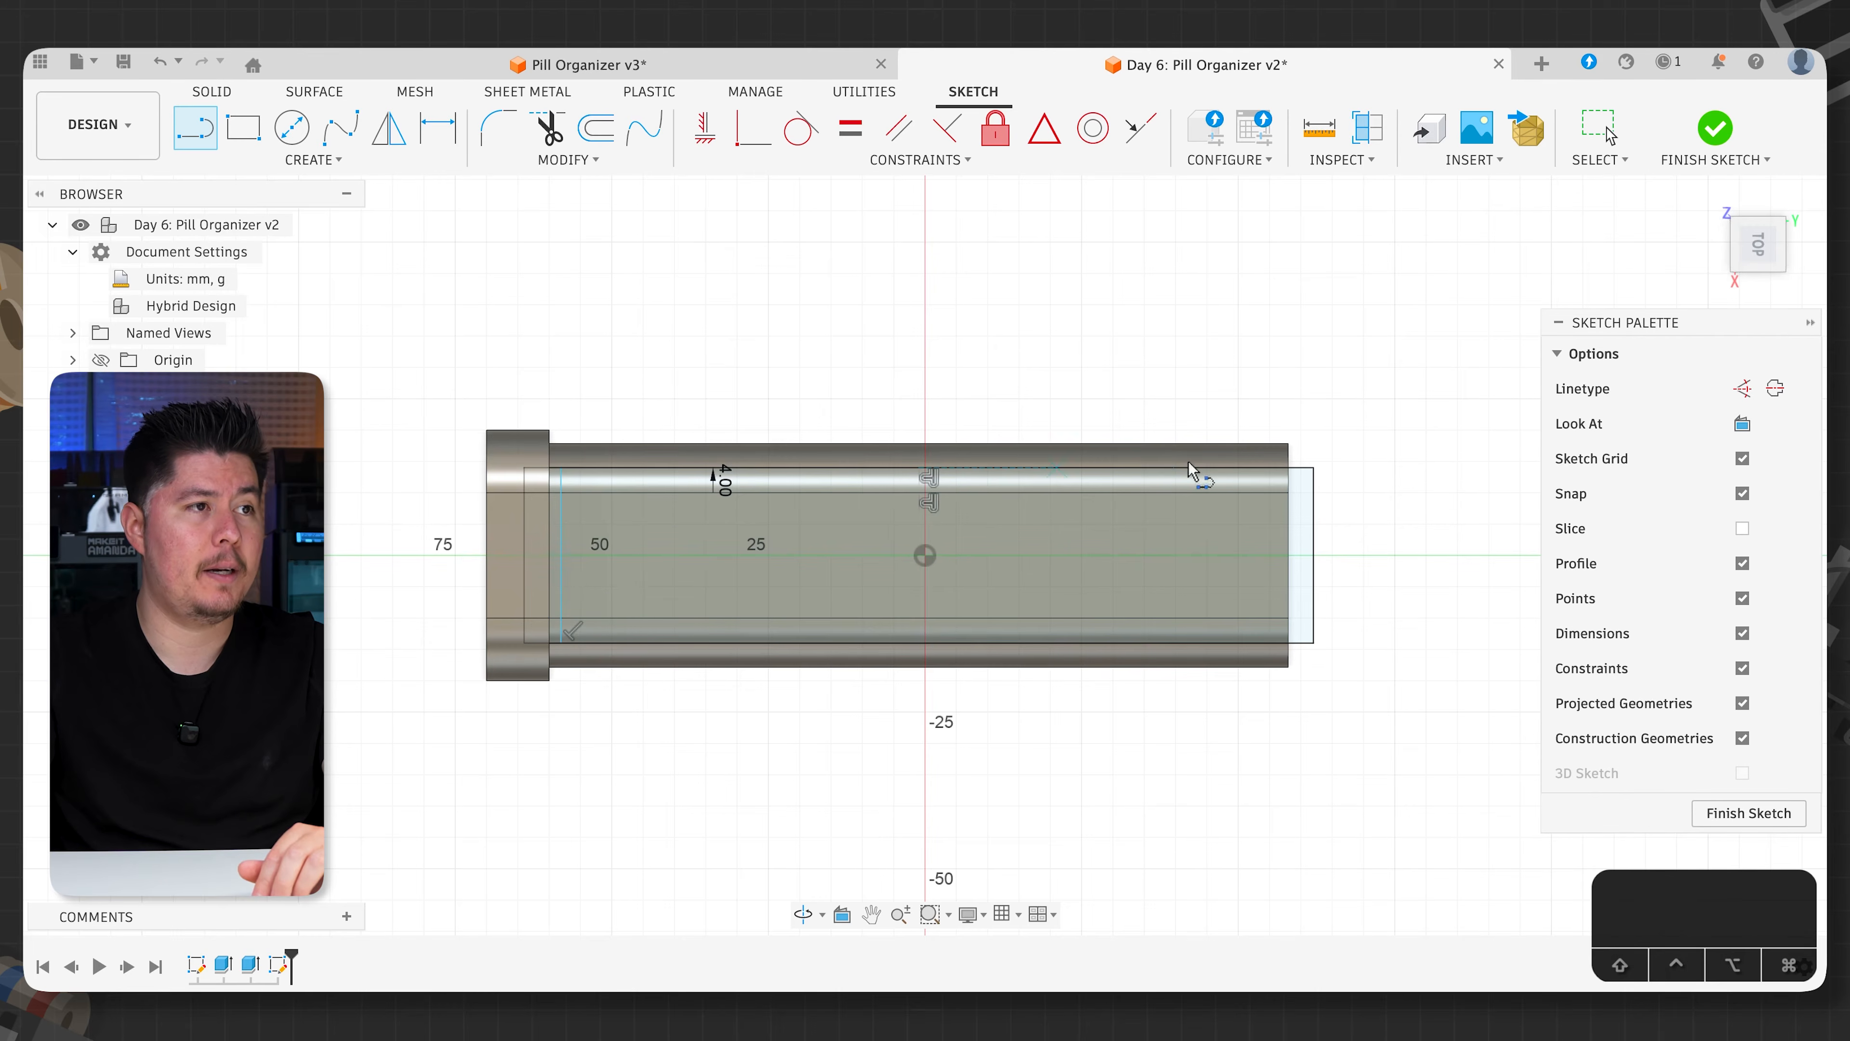
pyautogui.click(1271, 470)
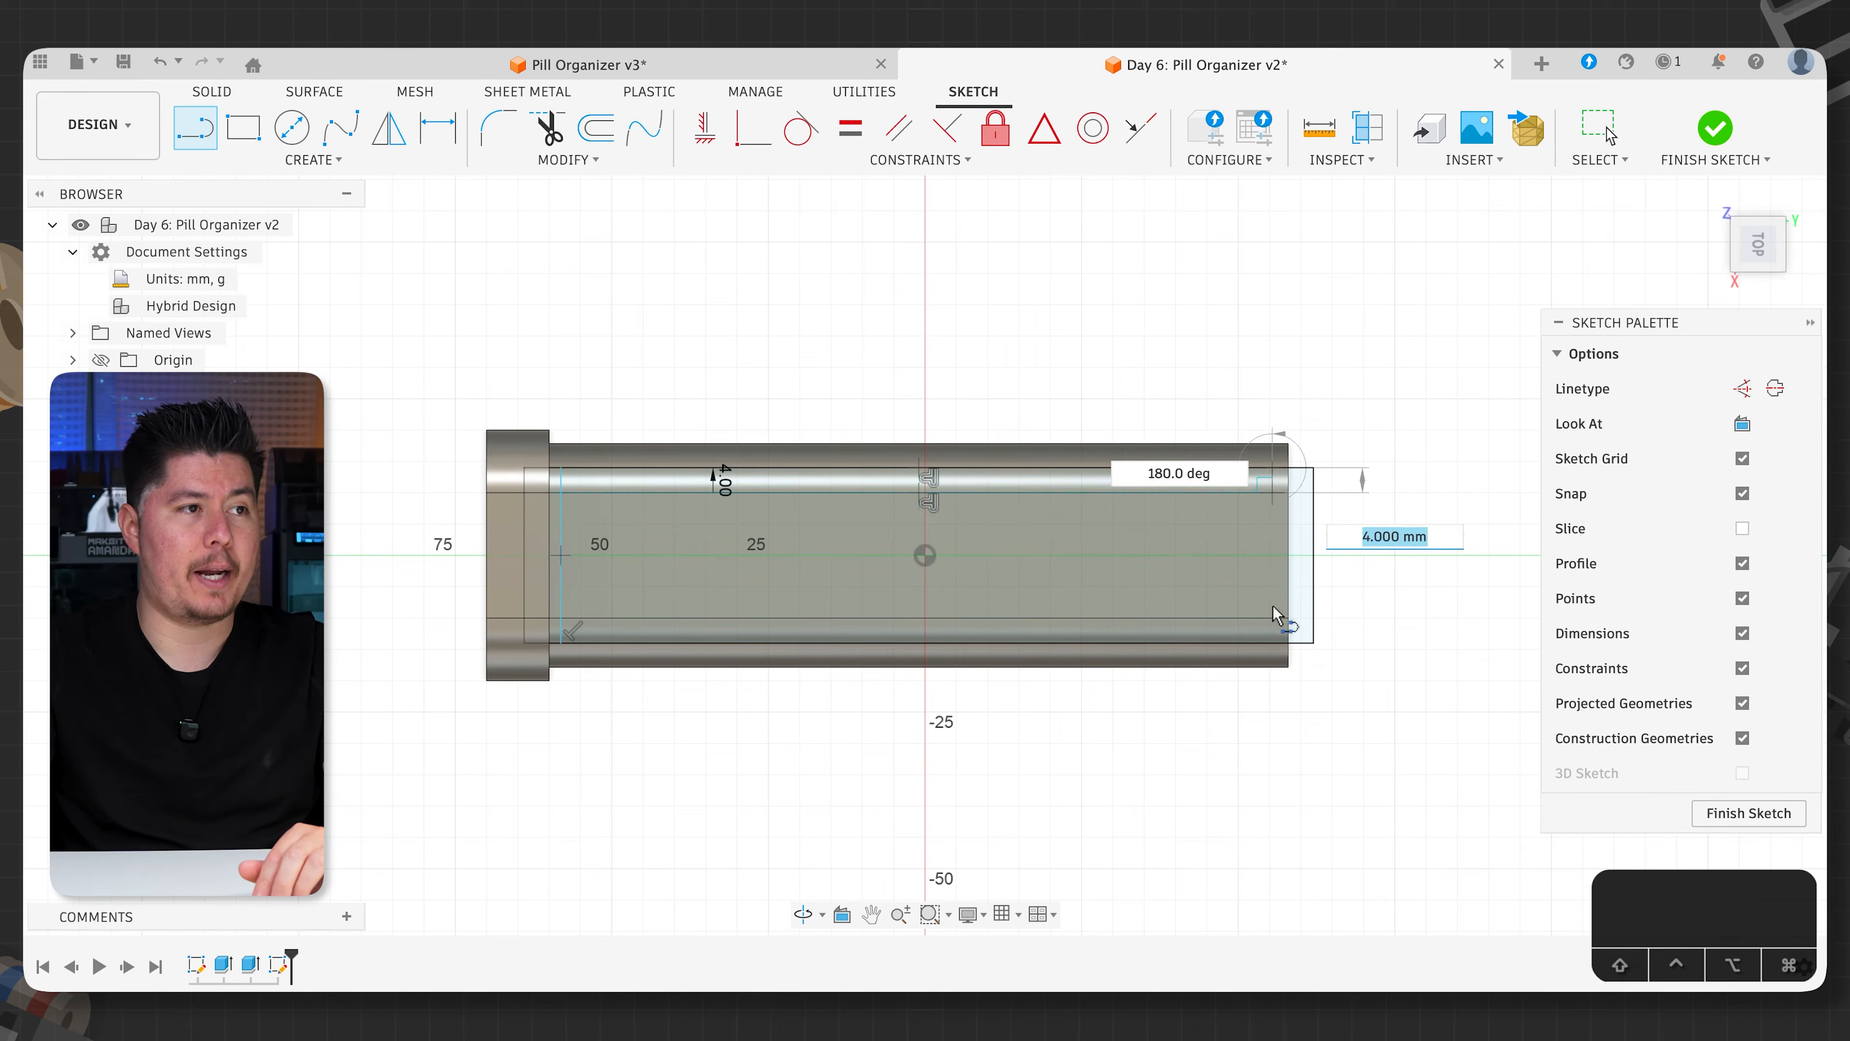
pyautogui.click(1277, 646)
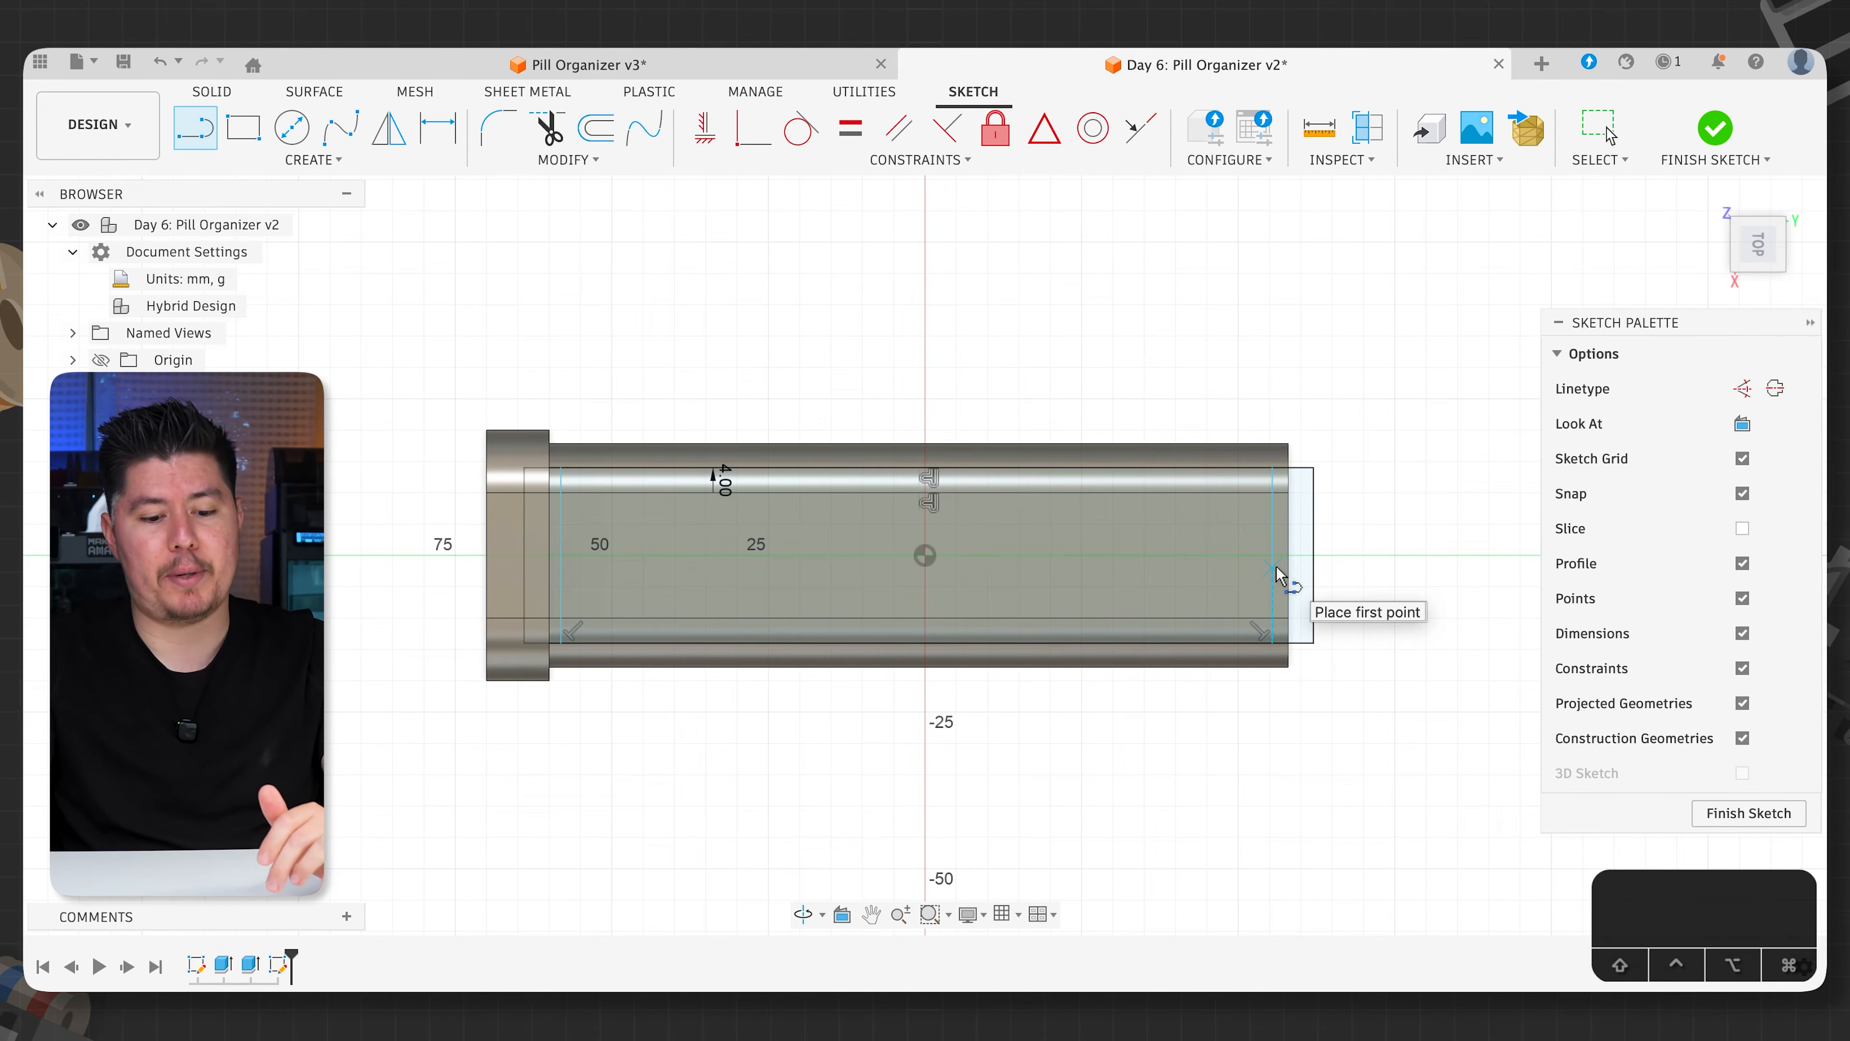
# - Dimension the line near the slider's far end 2 mm from the top face's end edge
pyautogui.press('d')
pyautogui.scroll(2, 1284, 565)
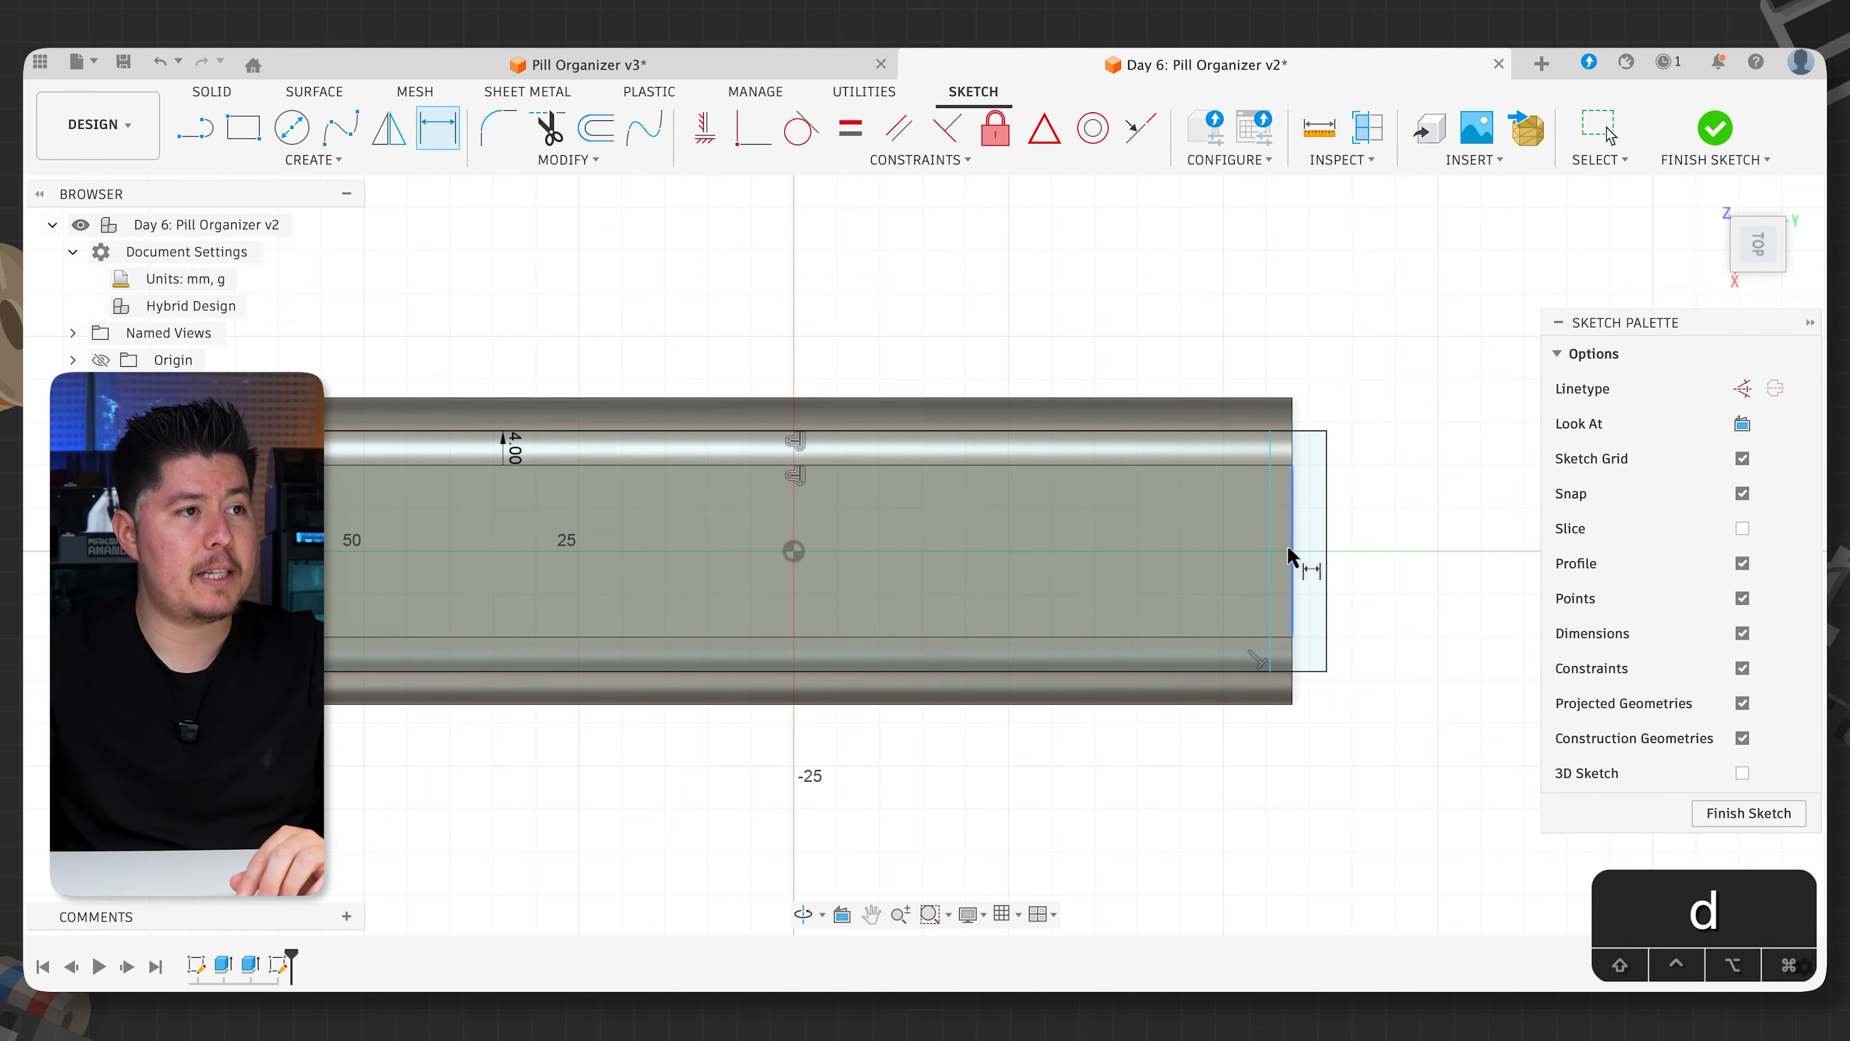
pyautogui.click(1292, 551)
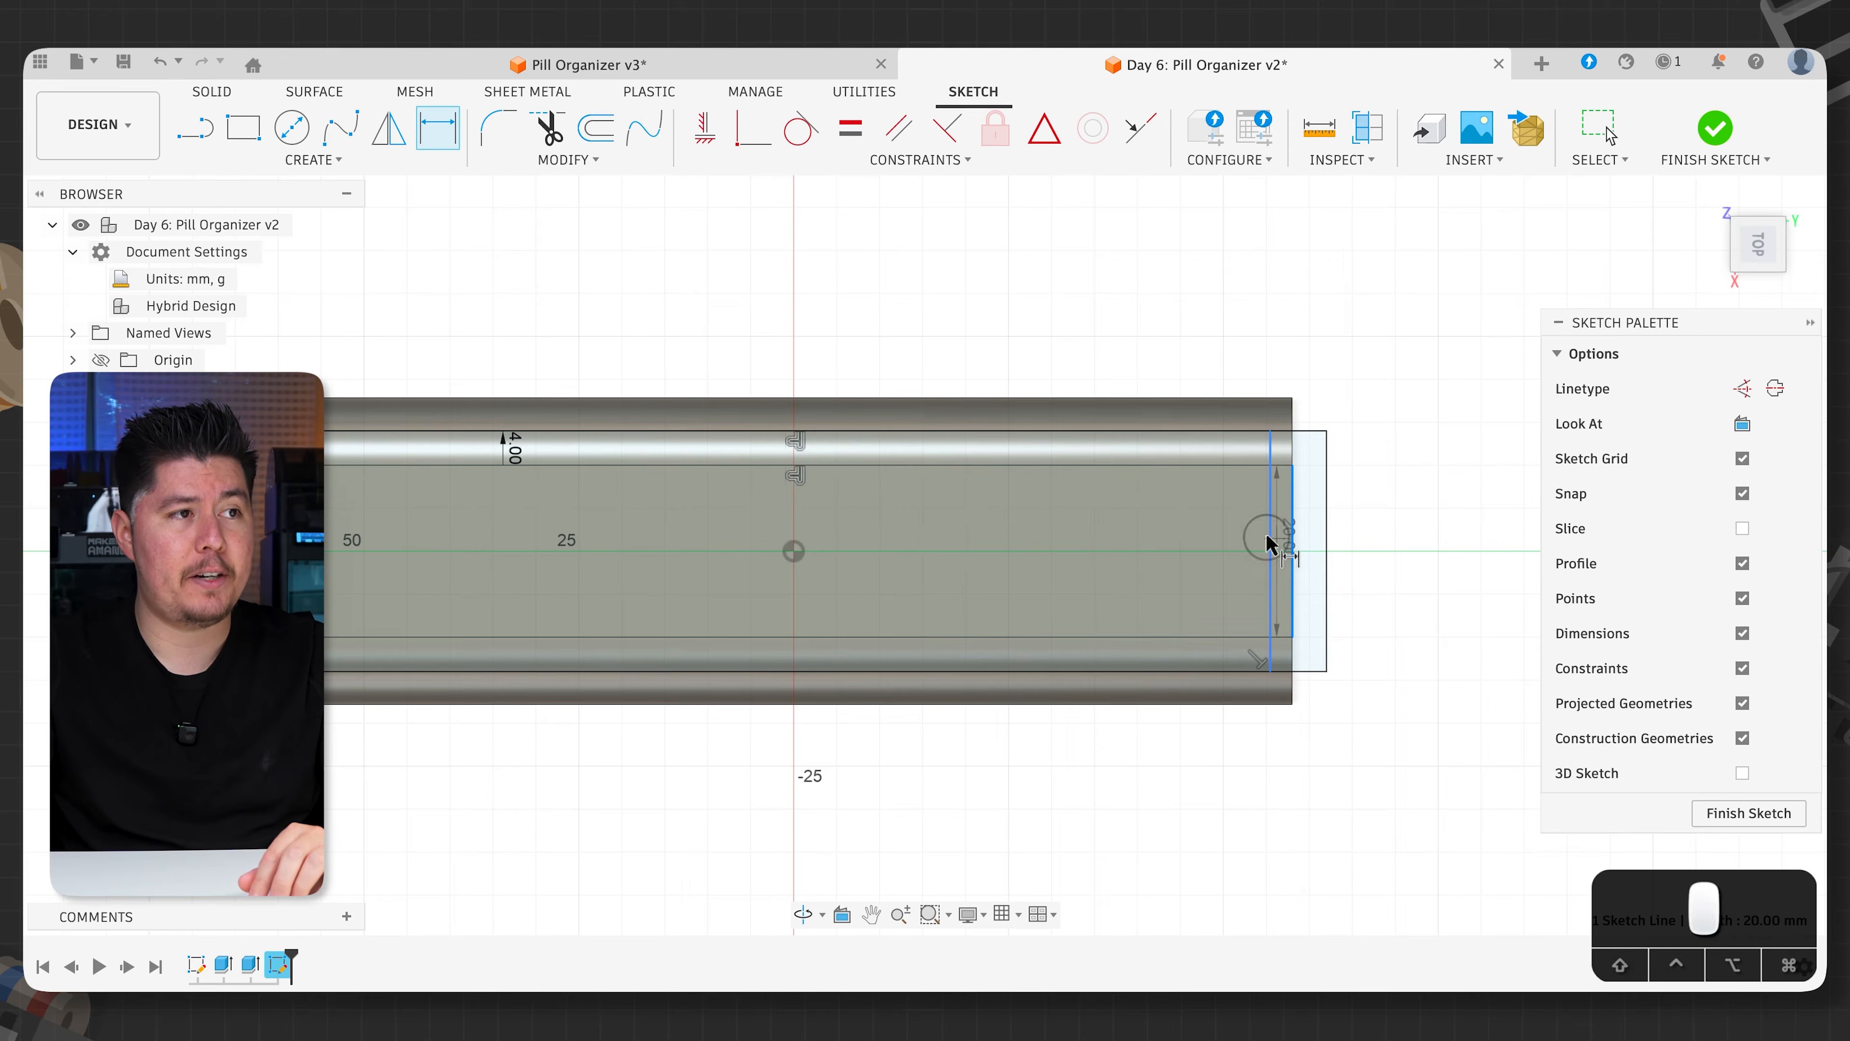
pyautogui.click(1269, 543)
pyautogui.click(1269, 352)
pyautogui.write('2')
pyautogui.press('Return')
# - Dimension the line near the end cap 2 mm from the cap's inner edge
pyautogui.hscroll(-5, 677, 550)
pyautogui.click(536, 554)
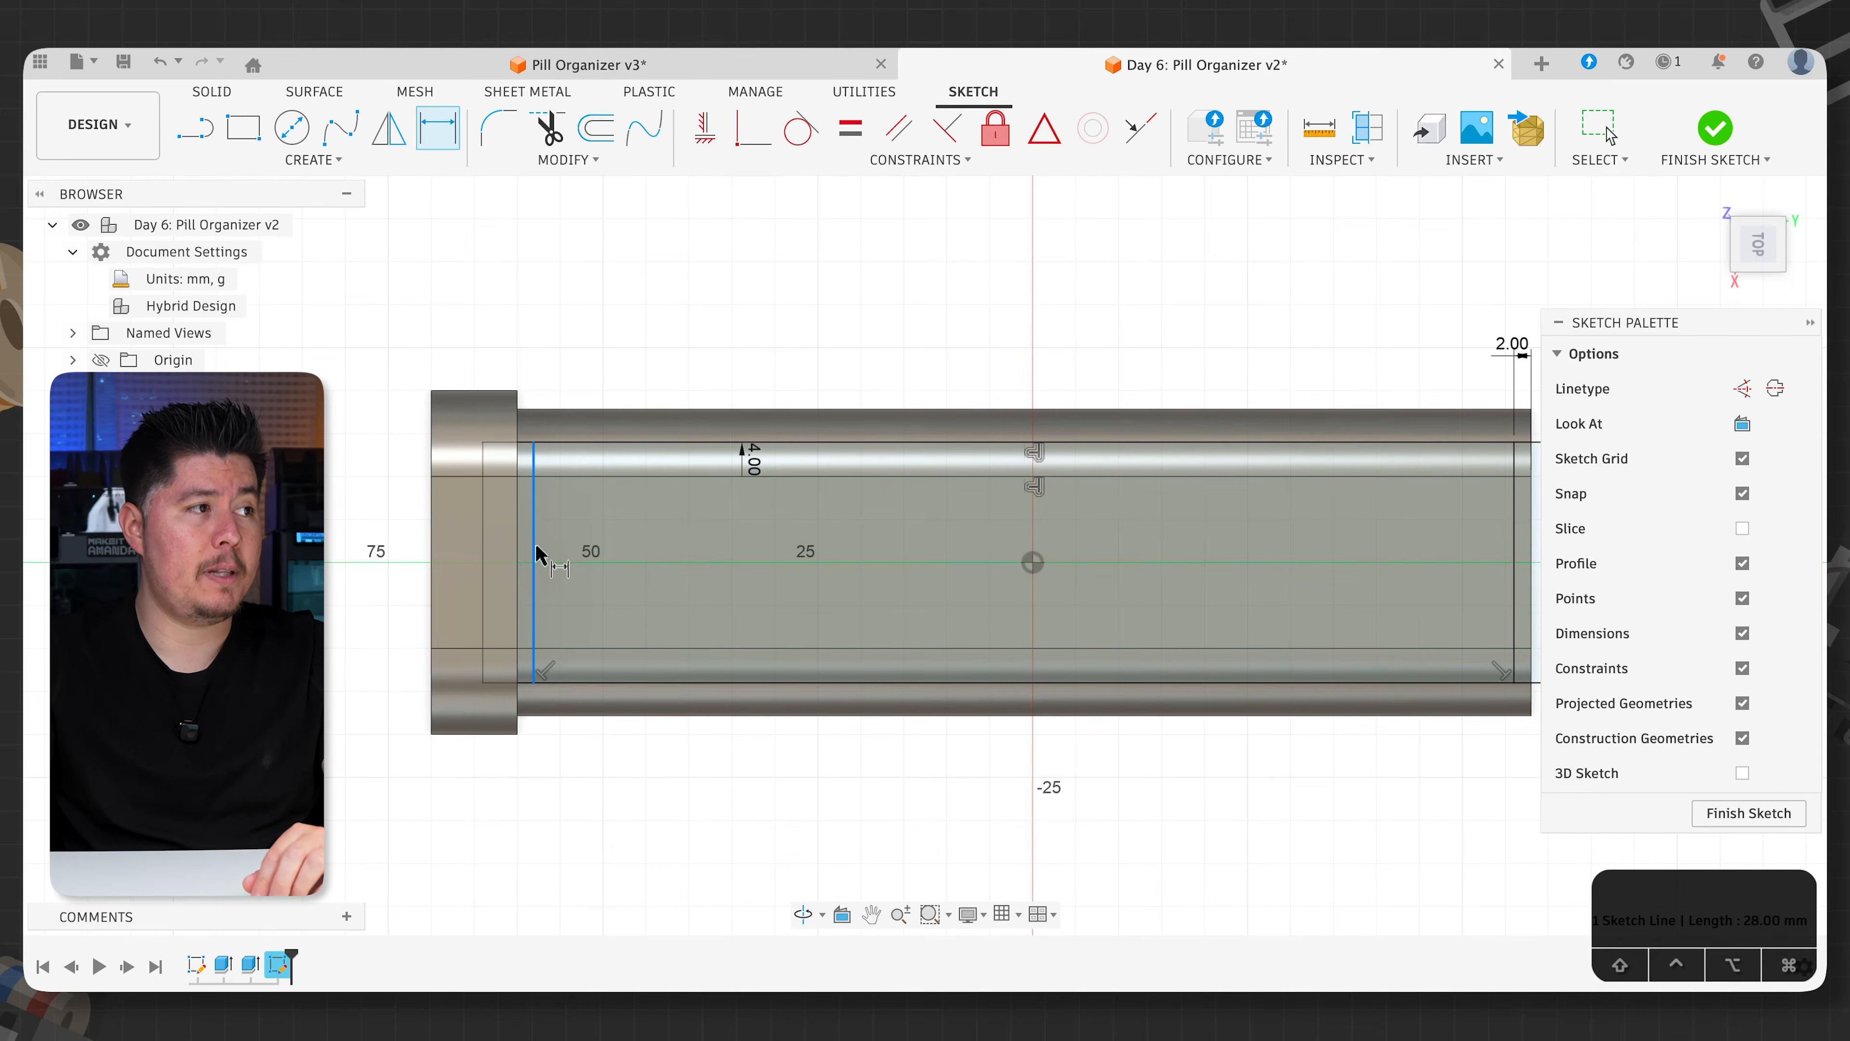
pyautogui.click(517, 550)
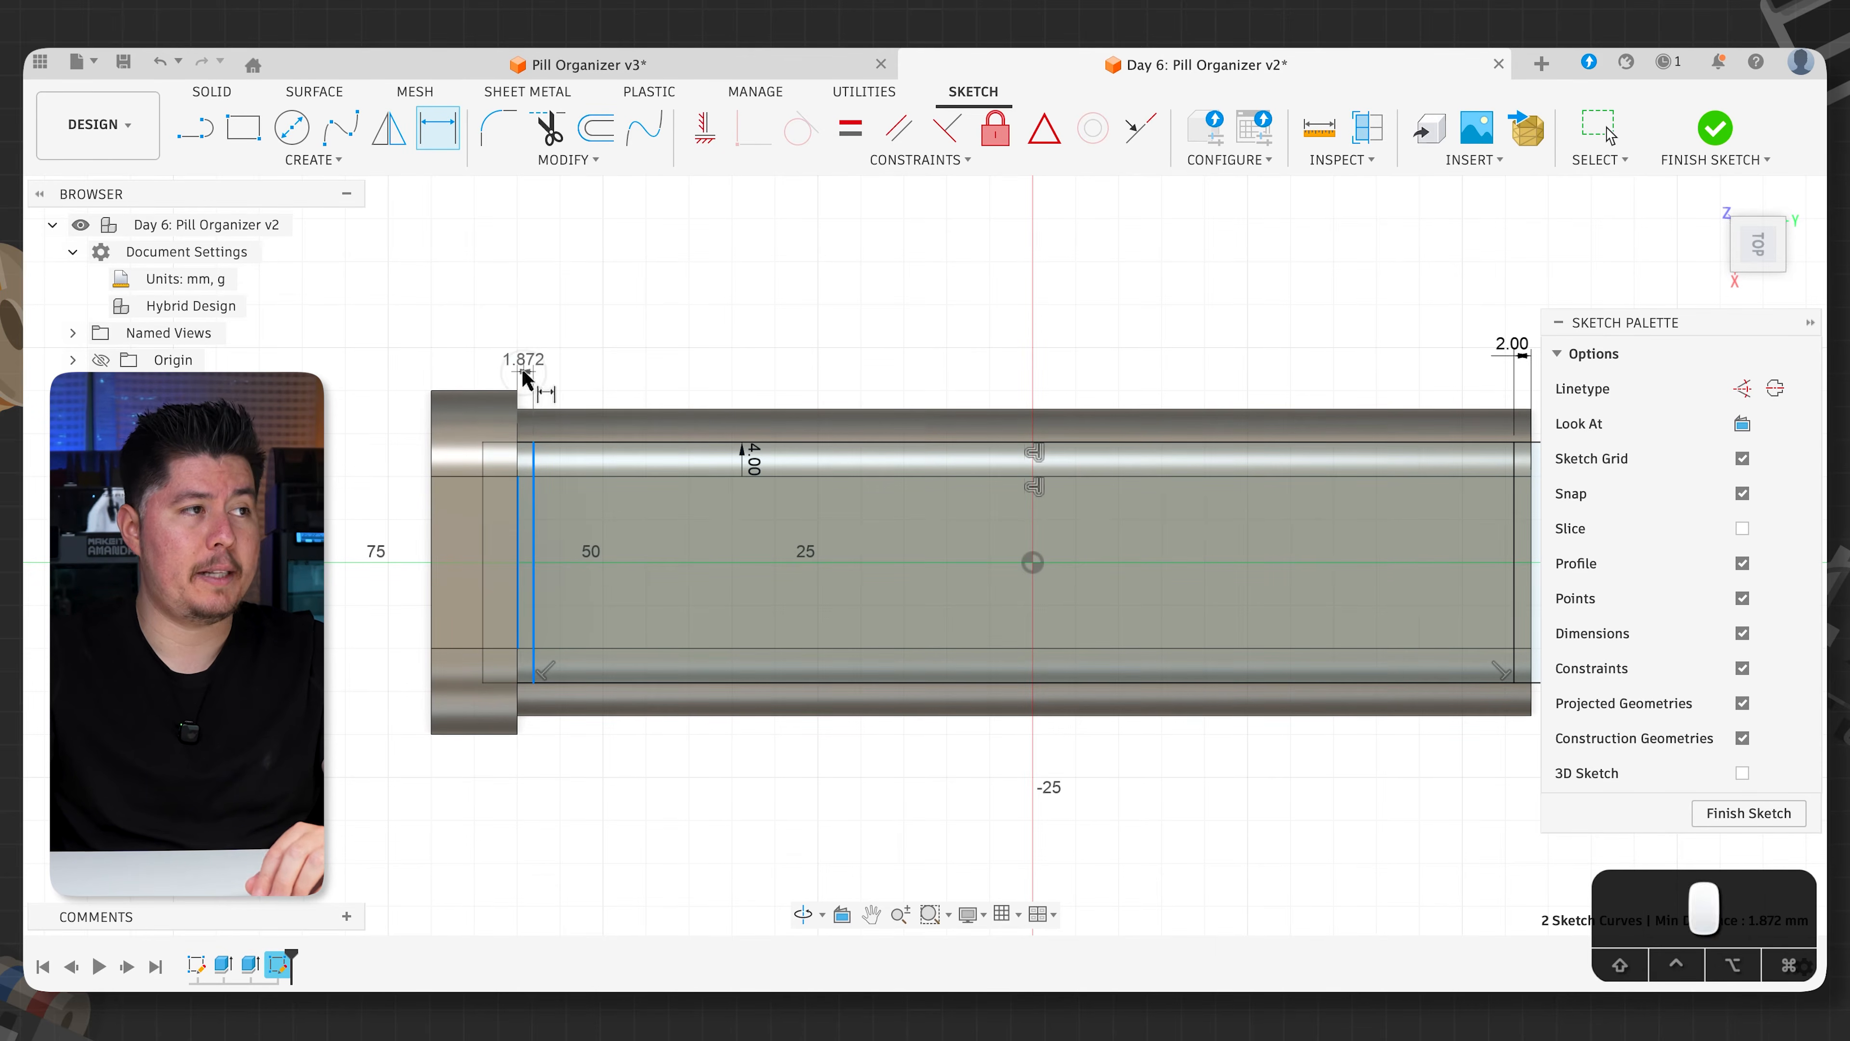
pyautogui.click(525, 373)
pyautogui.write('2')
pyautogui.press('Return')
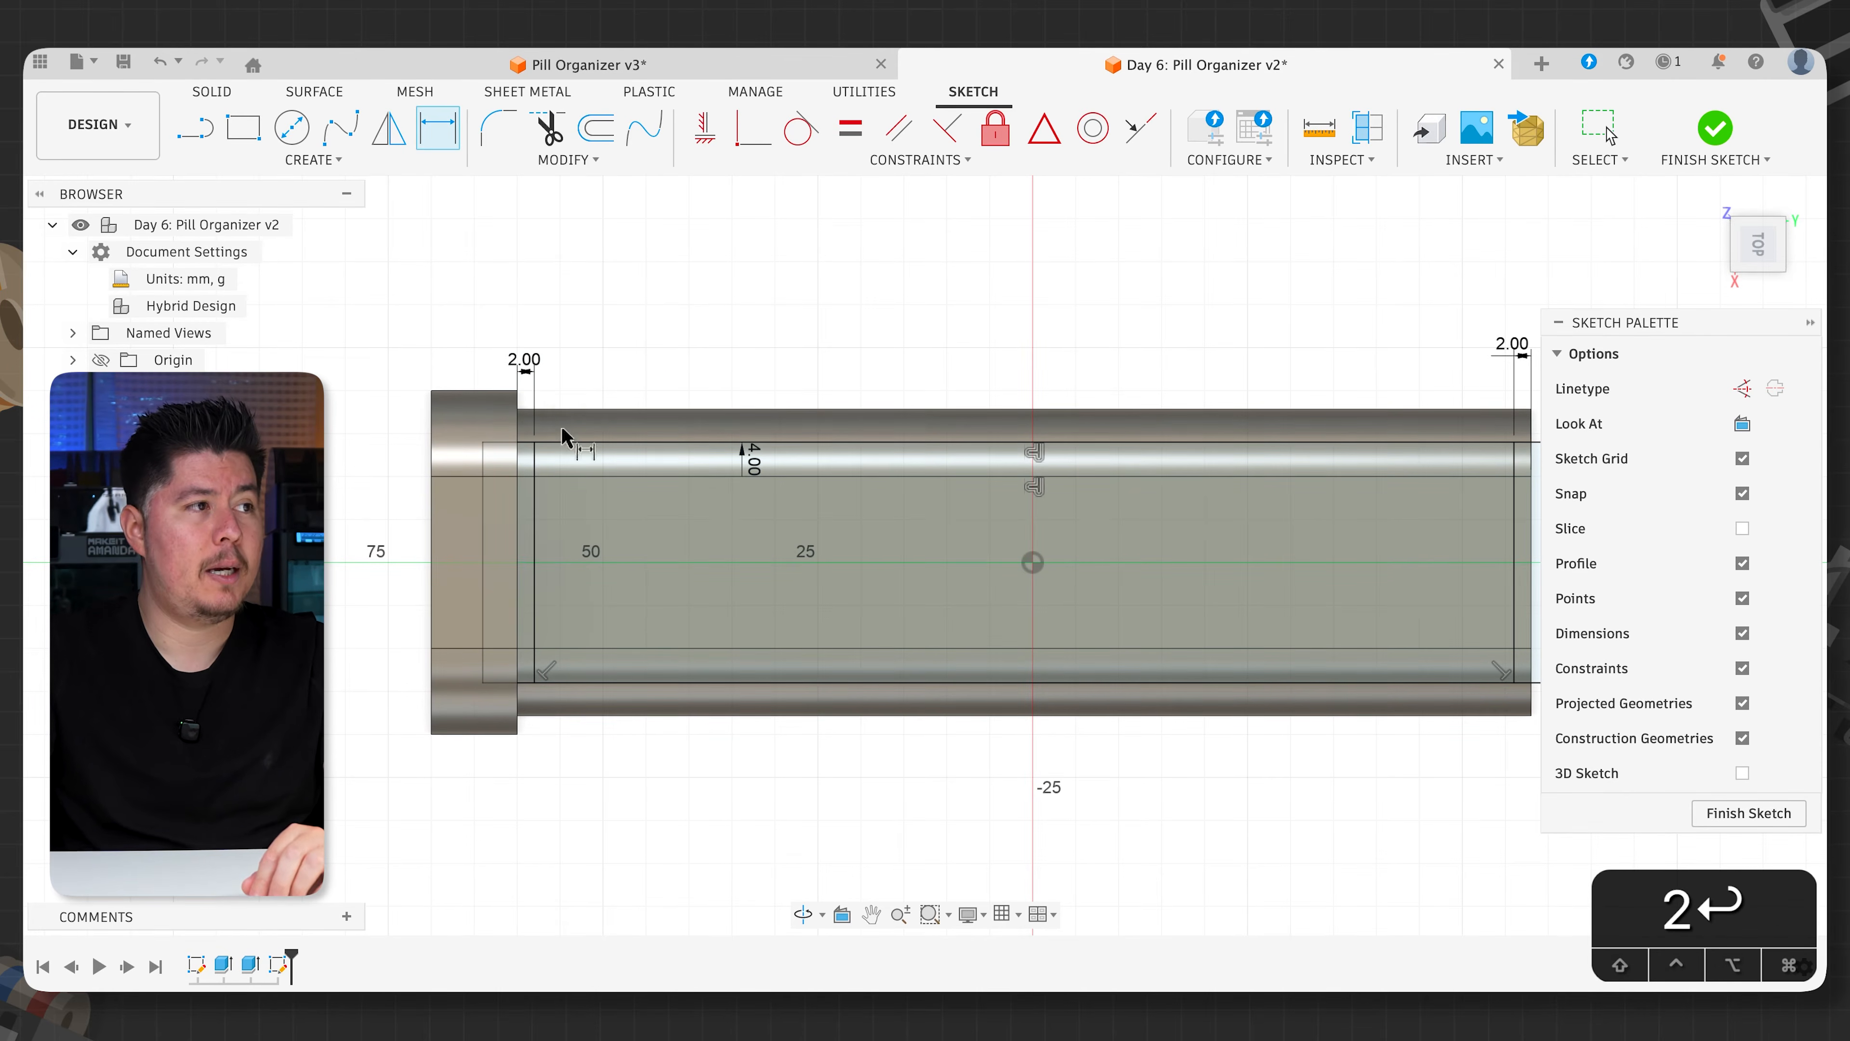
# - Extrude the three profiles between the two cross lines 22 mm down into the slider body as a cut
pyautogui.scroll(-2, 558, 430)
pyautogui.keyDown('shift'); pyautogui.moveTo(699, 691); pyautogui.dragTo(647, 602, button='middle'); pyautogui.keyUp('shift')
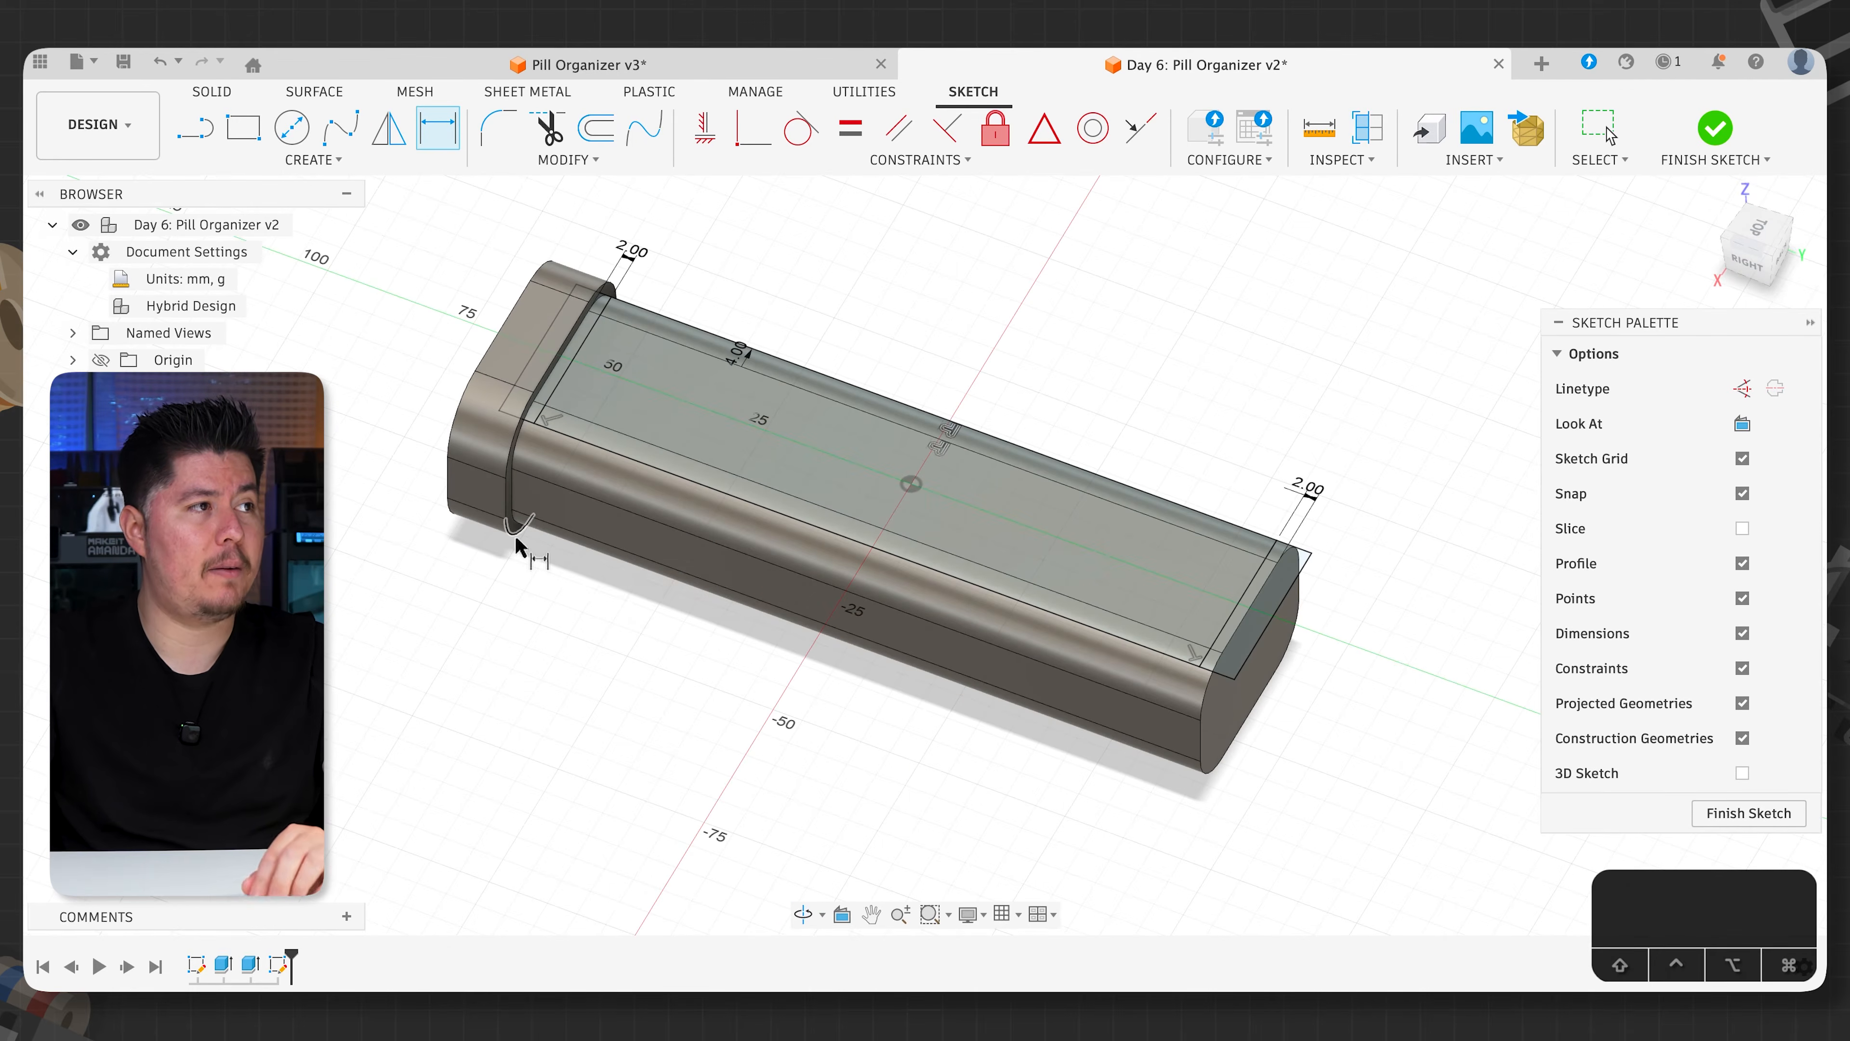
pyautogui.press('e')
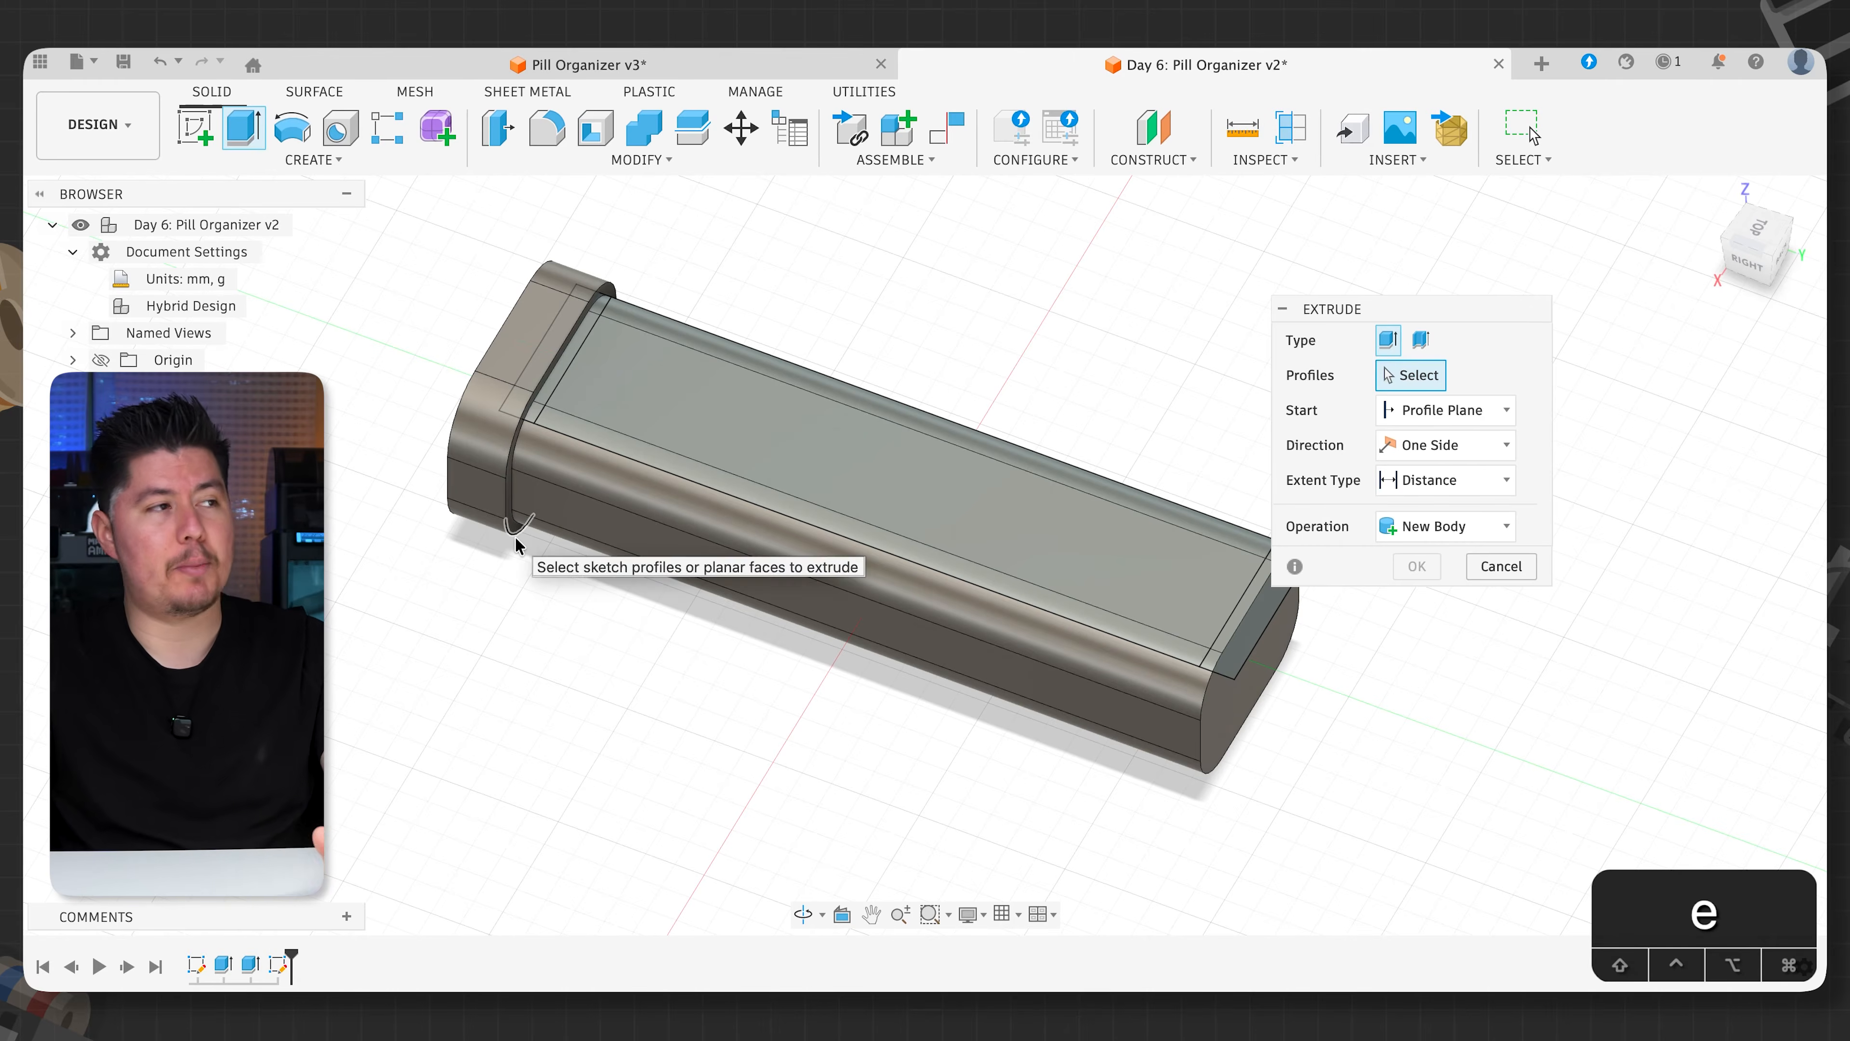
pyautogui.scroll(3, 568, 452)
pyautogui.click(596, 421)
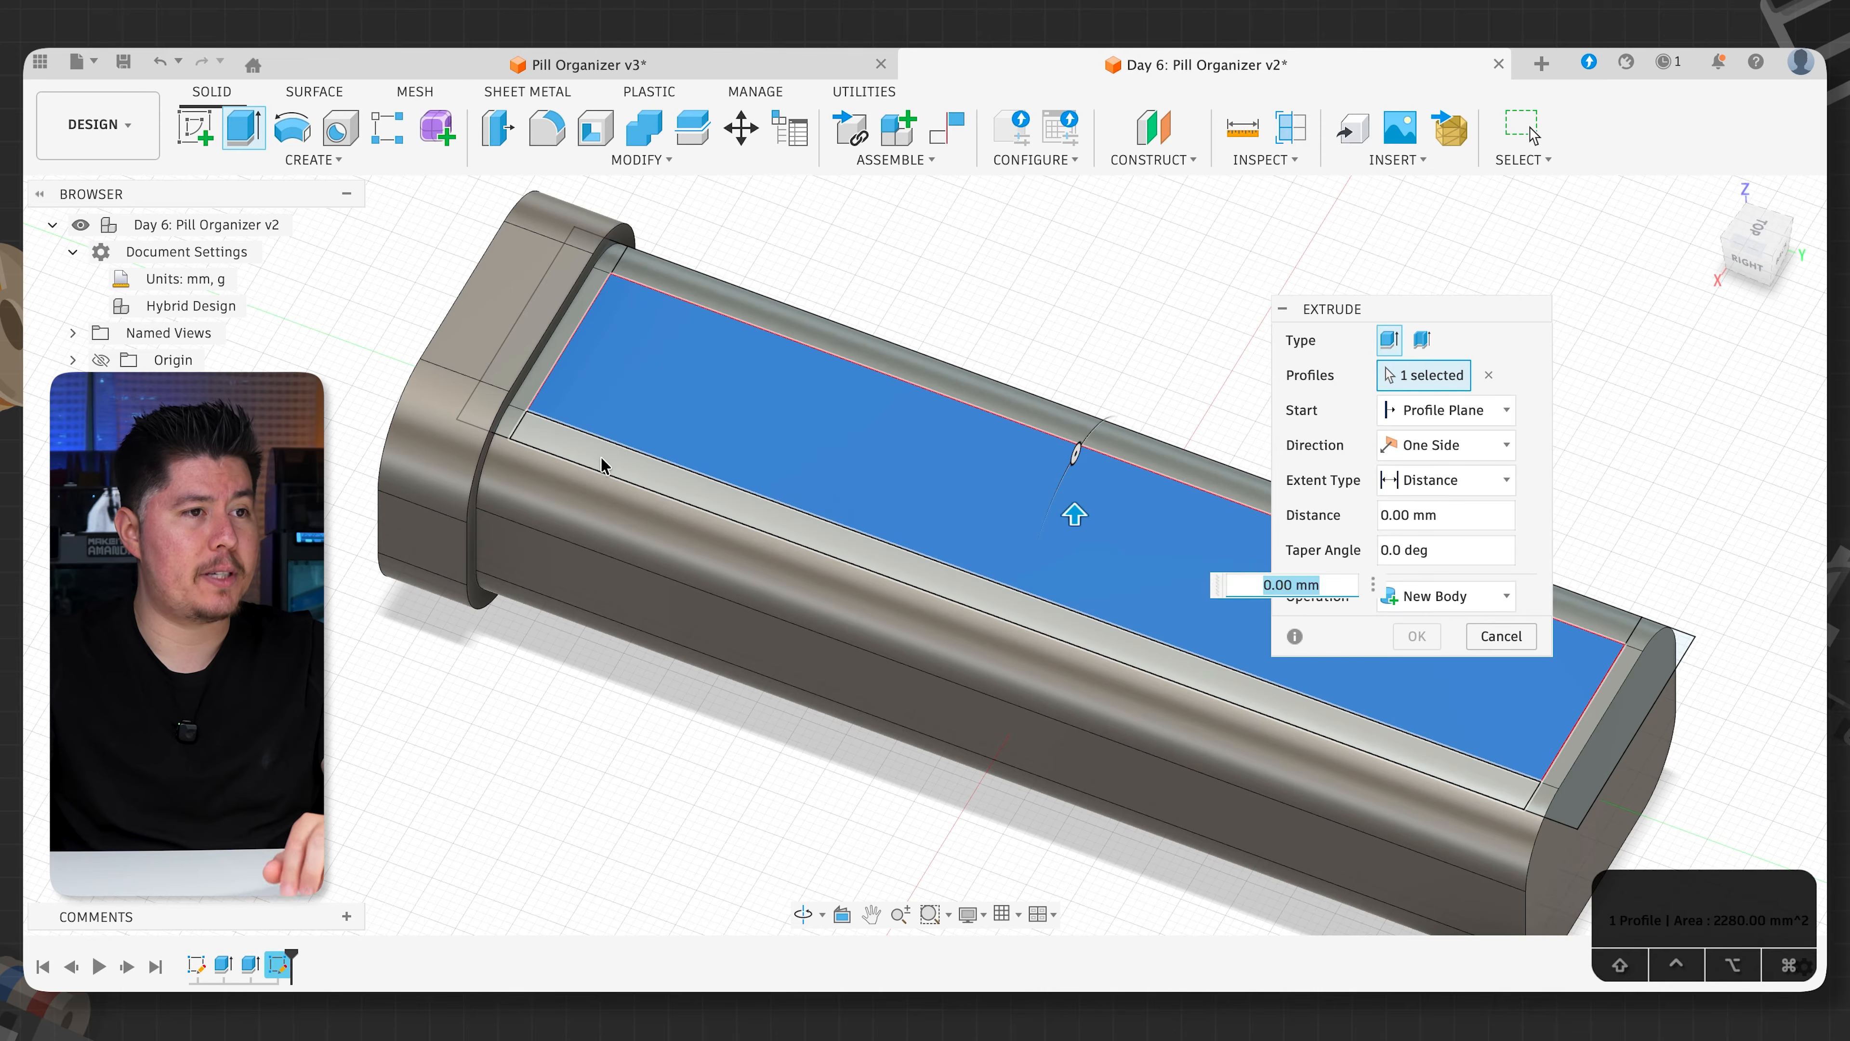
pyautogui.click(601, 457)
pyautogui.click(756, 307)
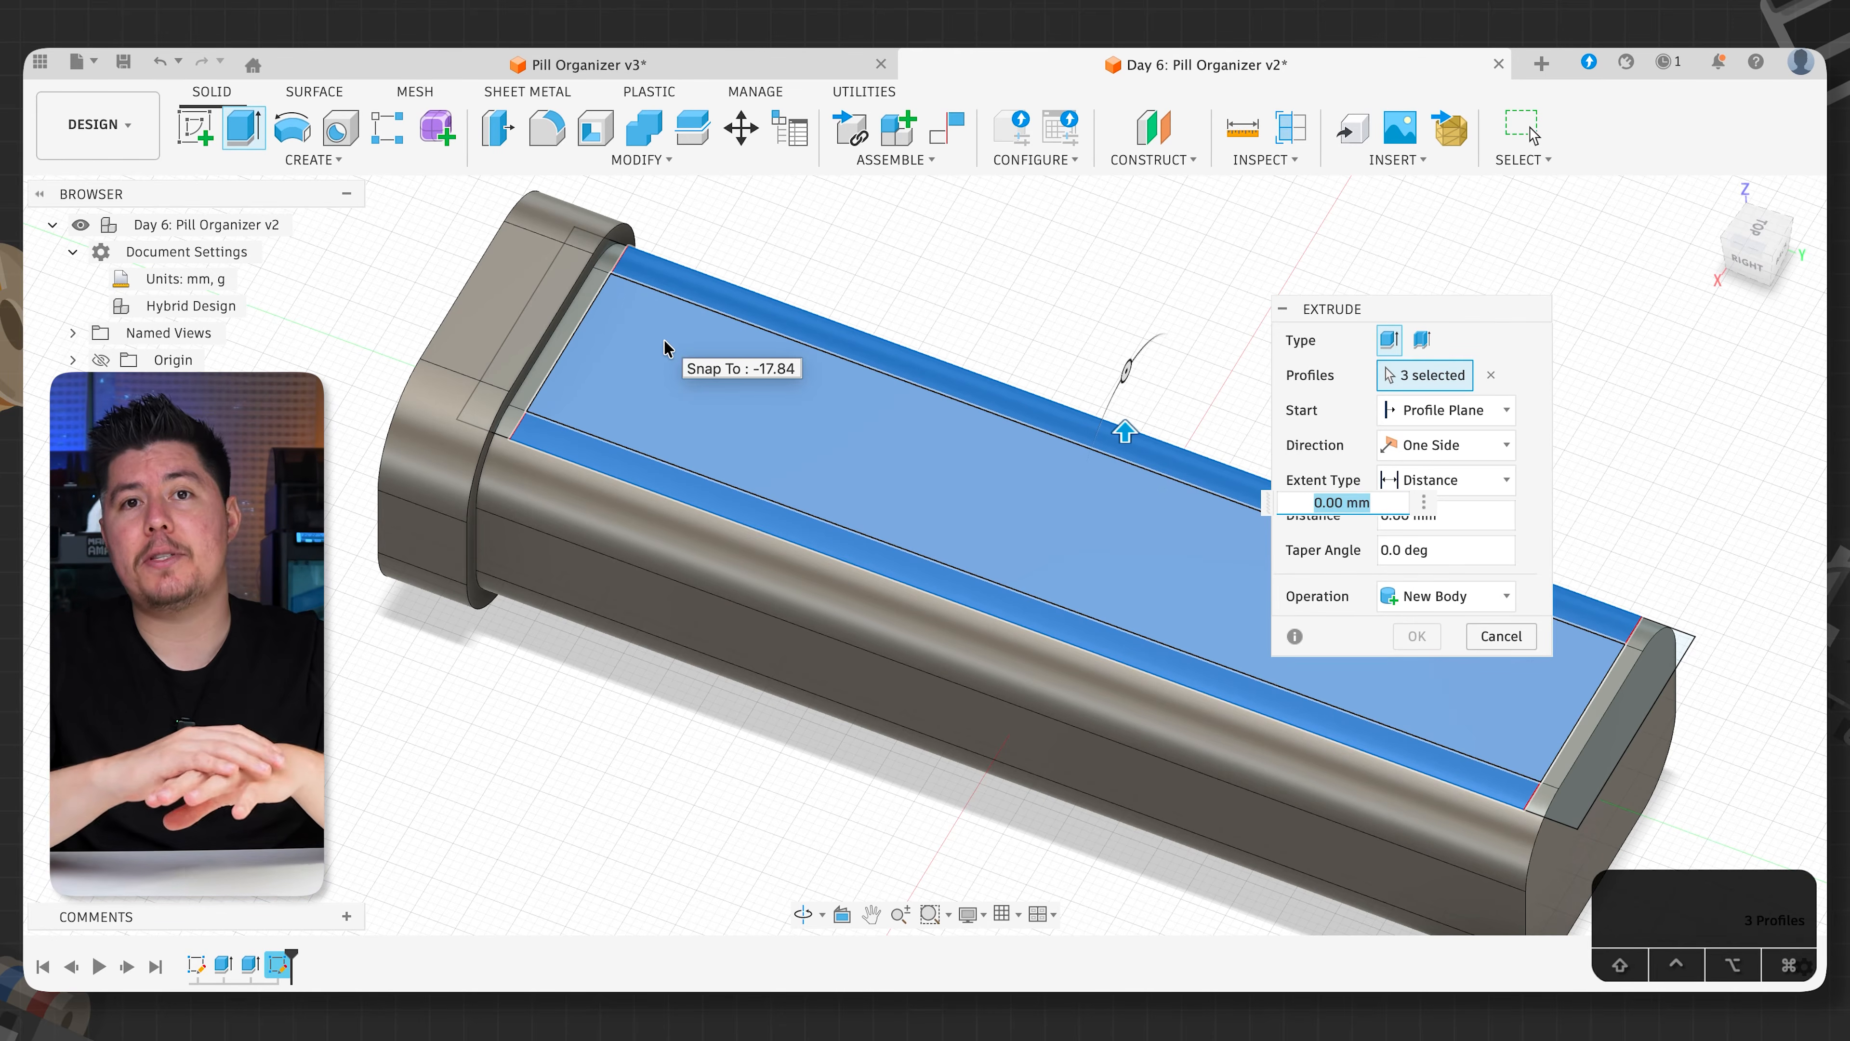
pyautogui.press('e')
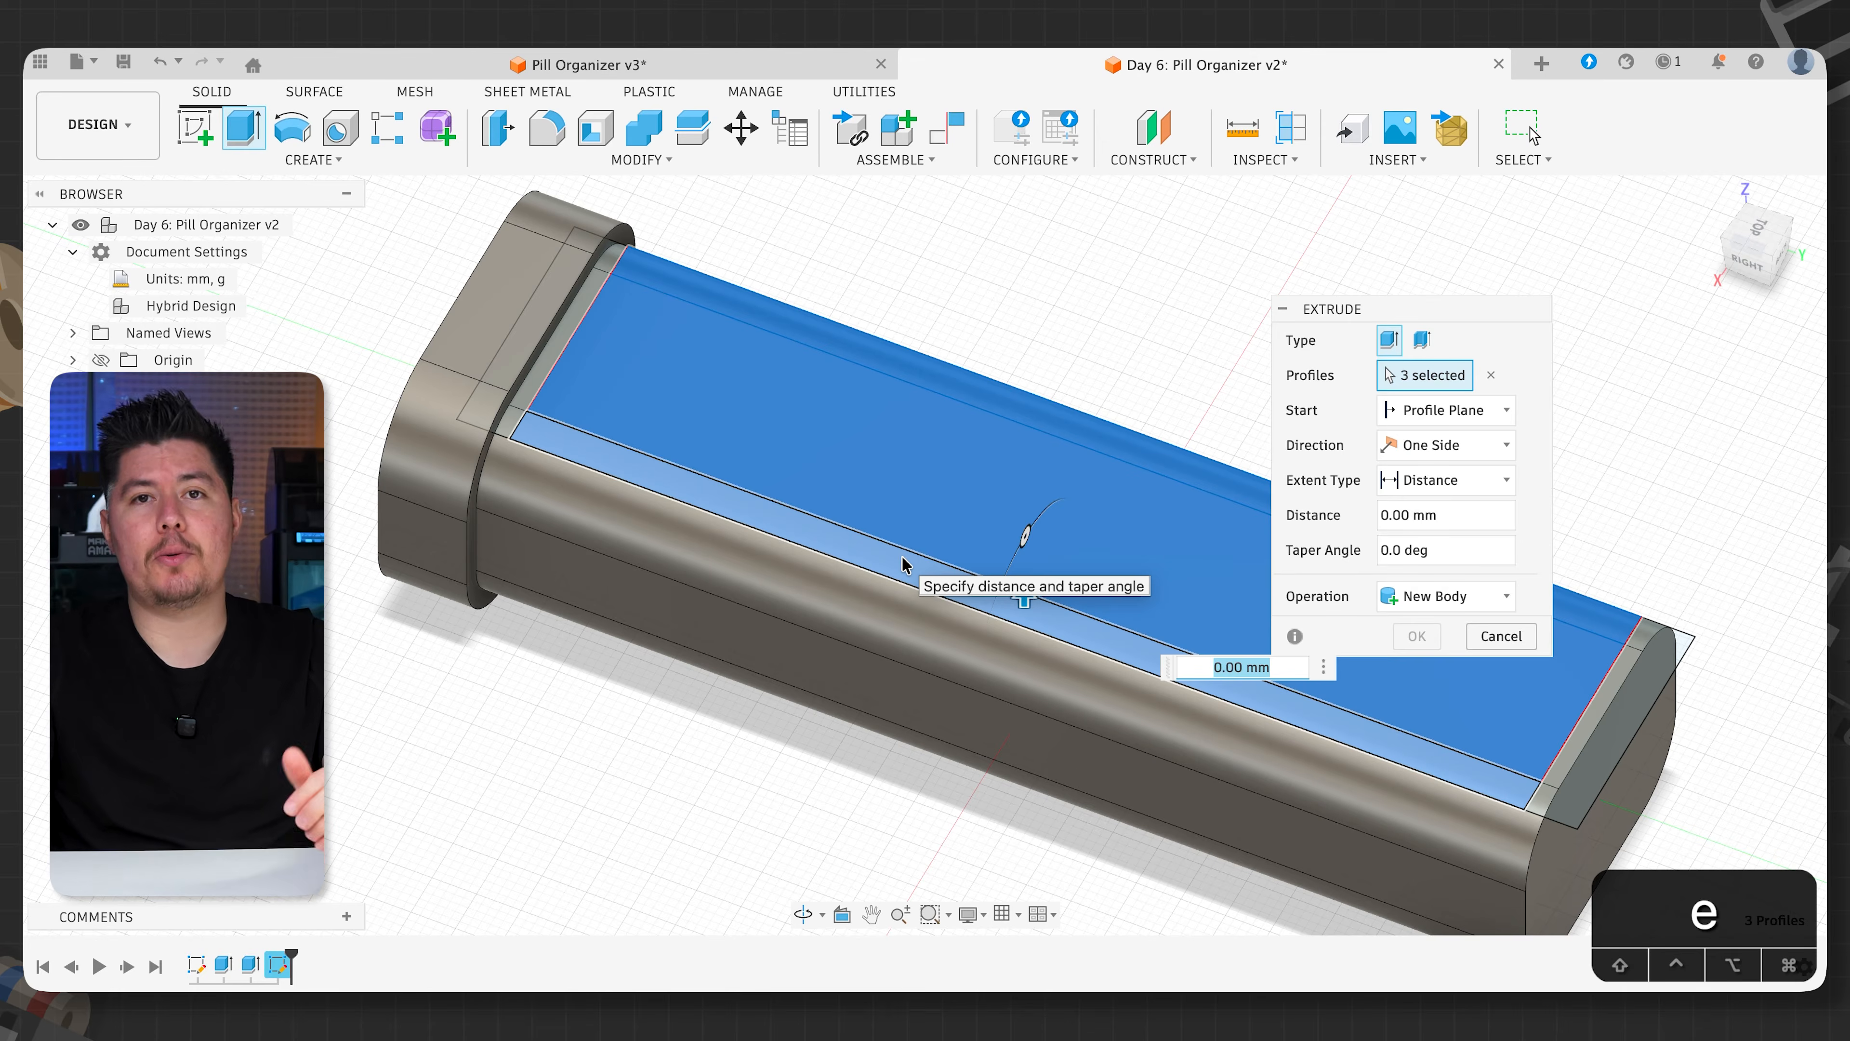
pyautogui.moveTo(1023, 596); pyautogui.dragTo(1023, 711)
pyautogui.moveTo(1026, 724); pyautogui.dragTo(1017, 742)
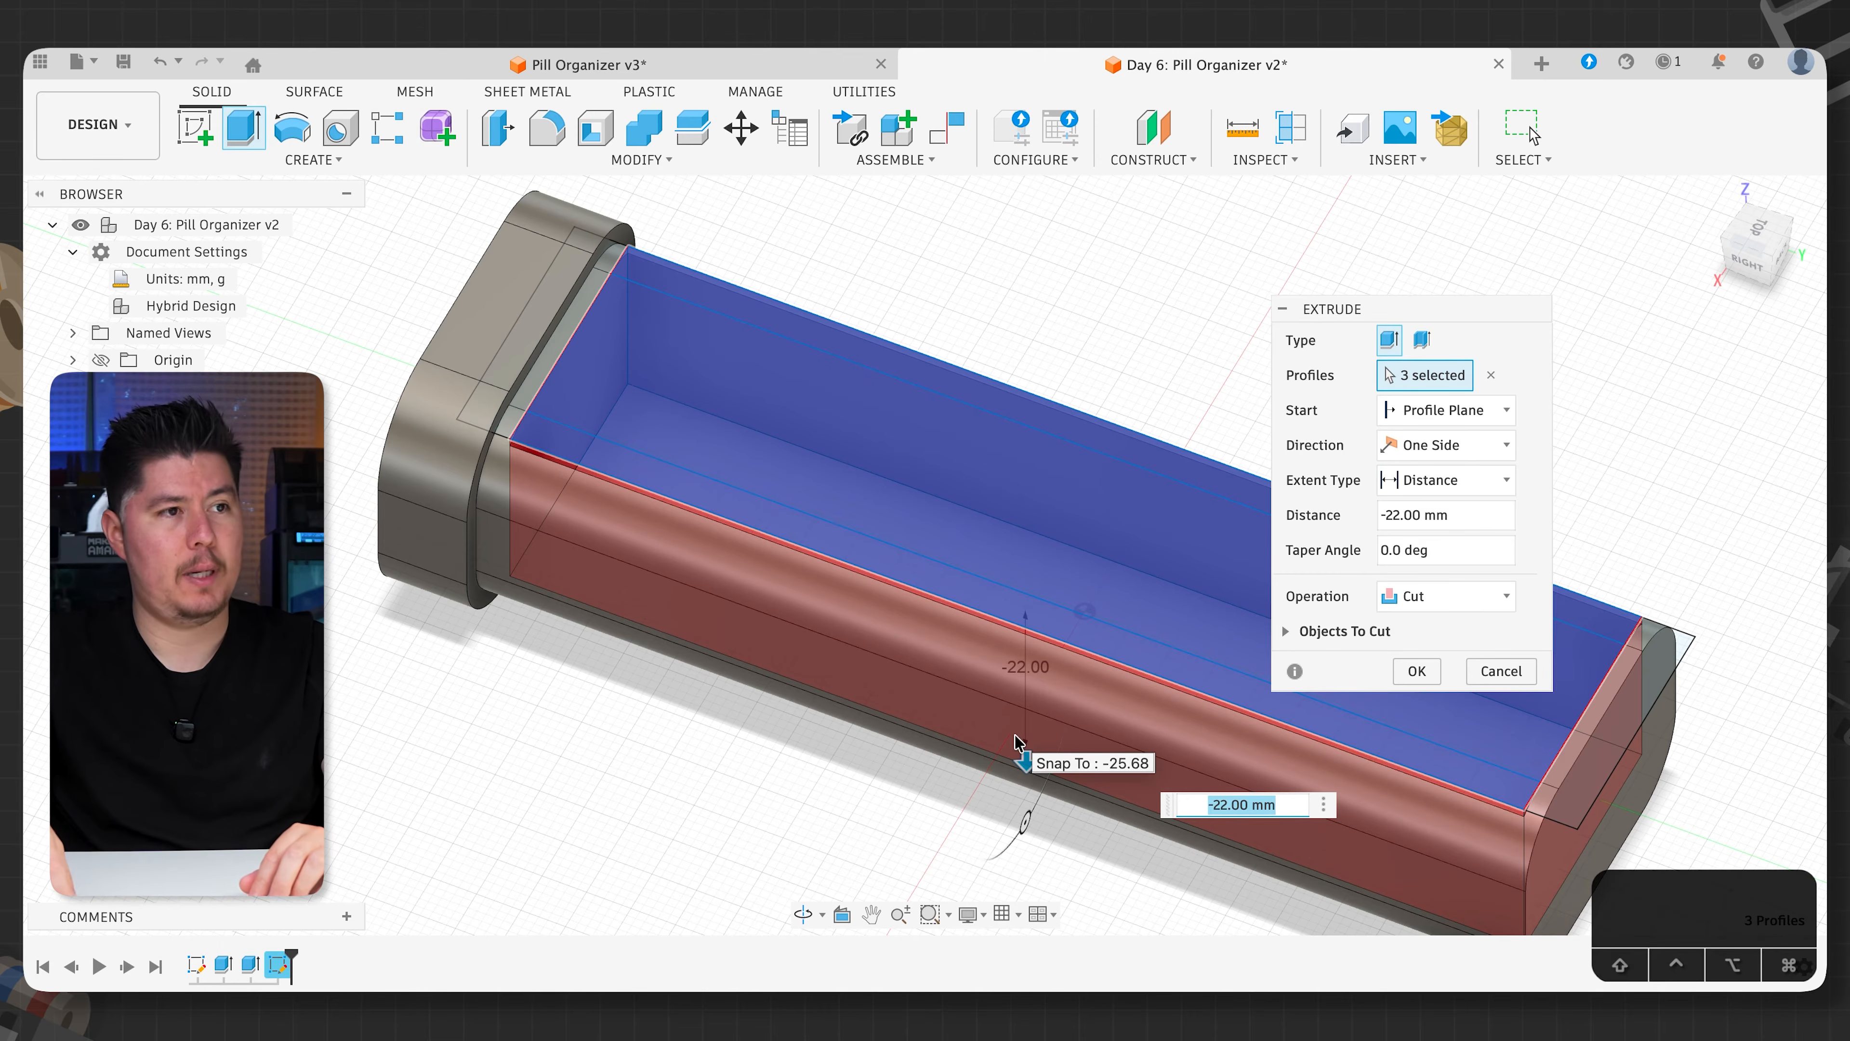
pyautogui.press('Return')
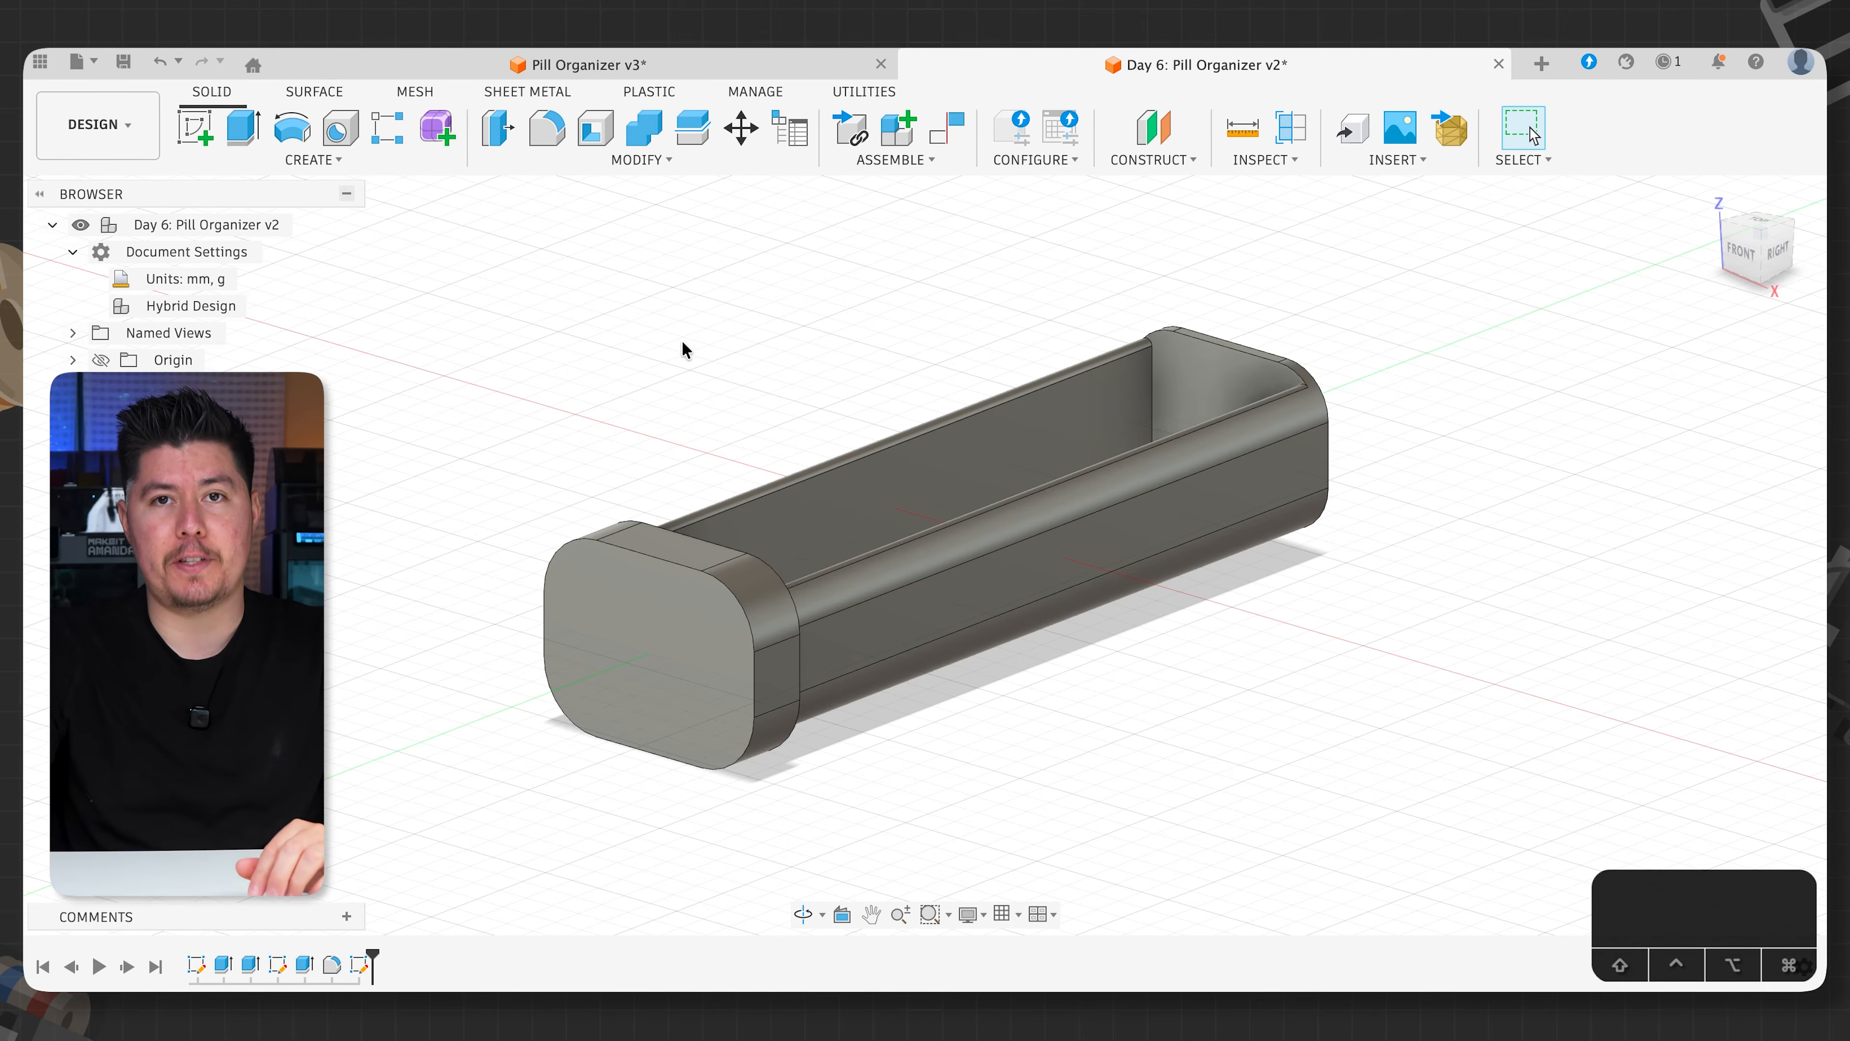
# - Start a sketch on the floor of the slider's hollowed compartment
pyautogui.click(198, 129)
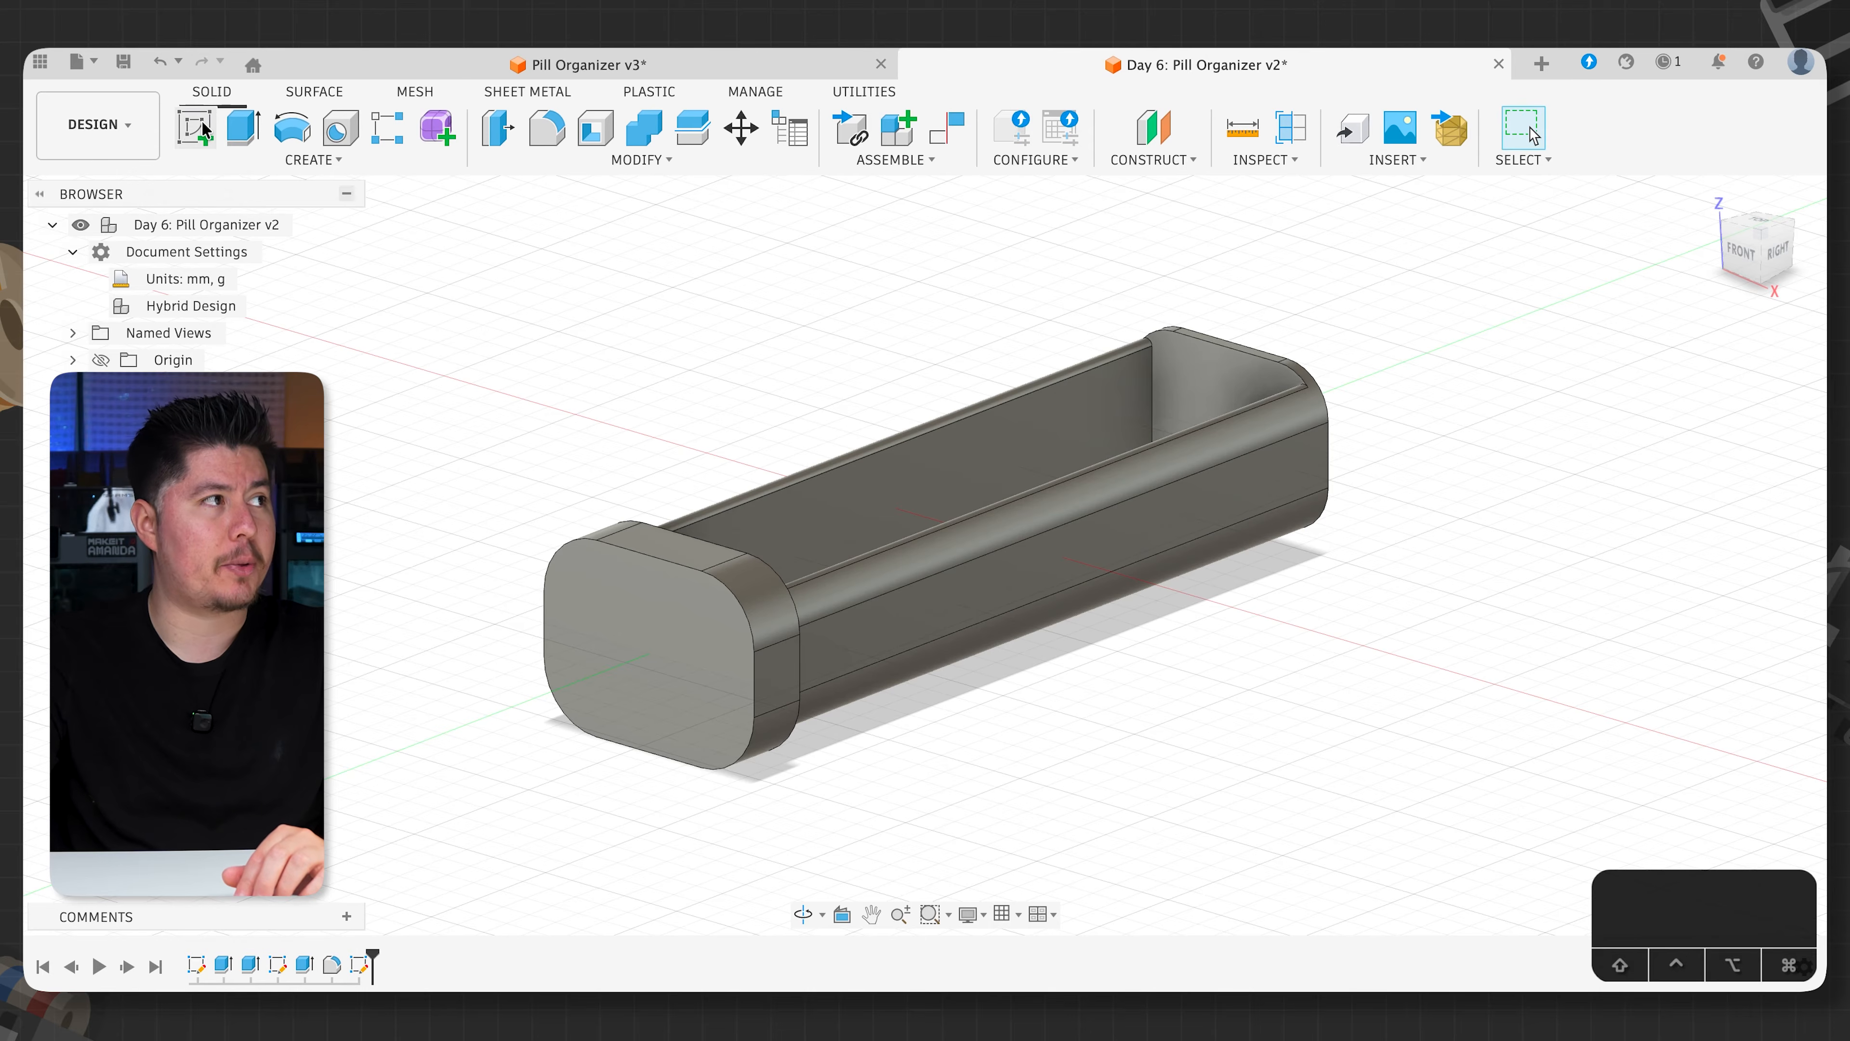
pyautogui.keyDown('shift'); pyautogui.moveTo(743, 266); pyautogui.dragTo(749, 336, button='middle'); pyautogui.keyUp('shift')
pyautogui.click(1117, 378)
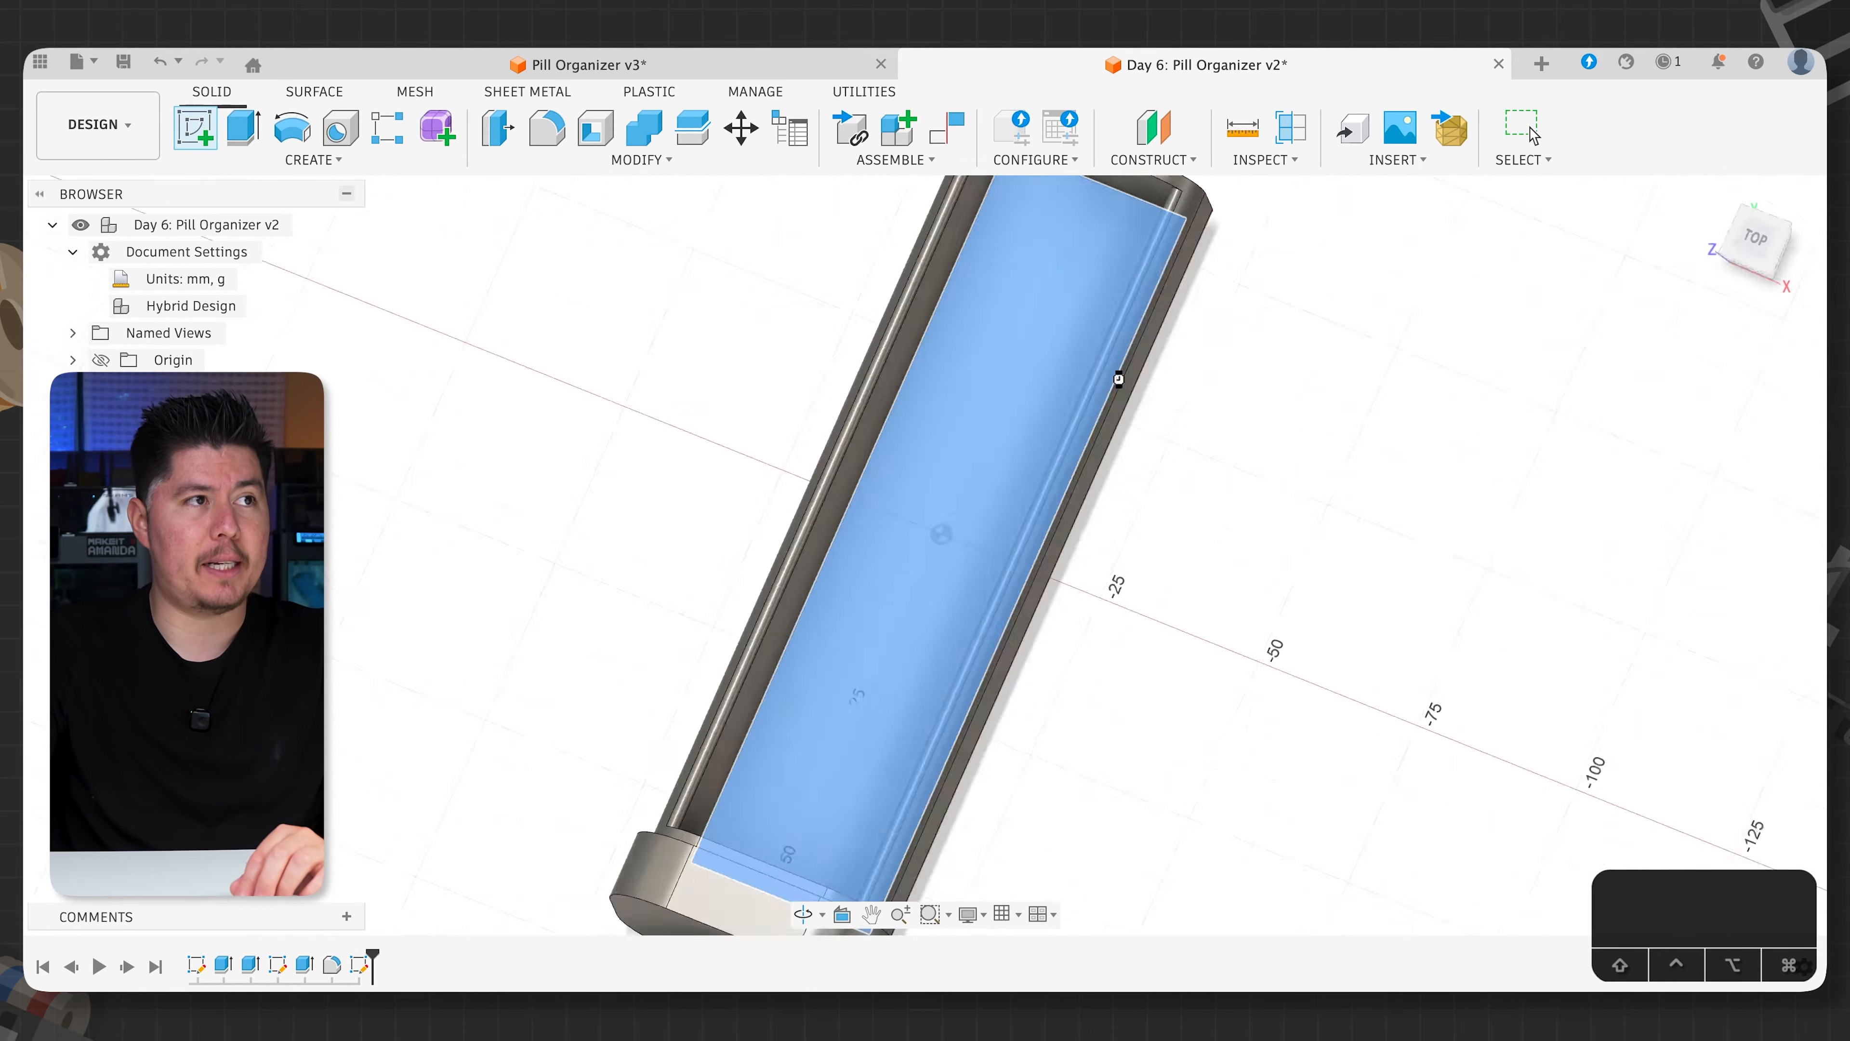
pyautogui.moveTo(1106, 270)
pyautogui.mouseDown(button='middle')
pyautogui.moveTo(1165, 477)
pyautogui.moveTo(1193, 445)
pyautogui.moveTo(1276, 443)
pyautogui.mouseUp(button='middle')
pyautogui.scroll(5, 1160, 465)
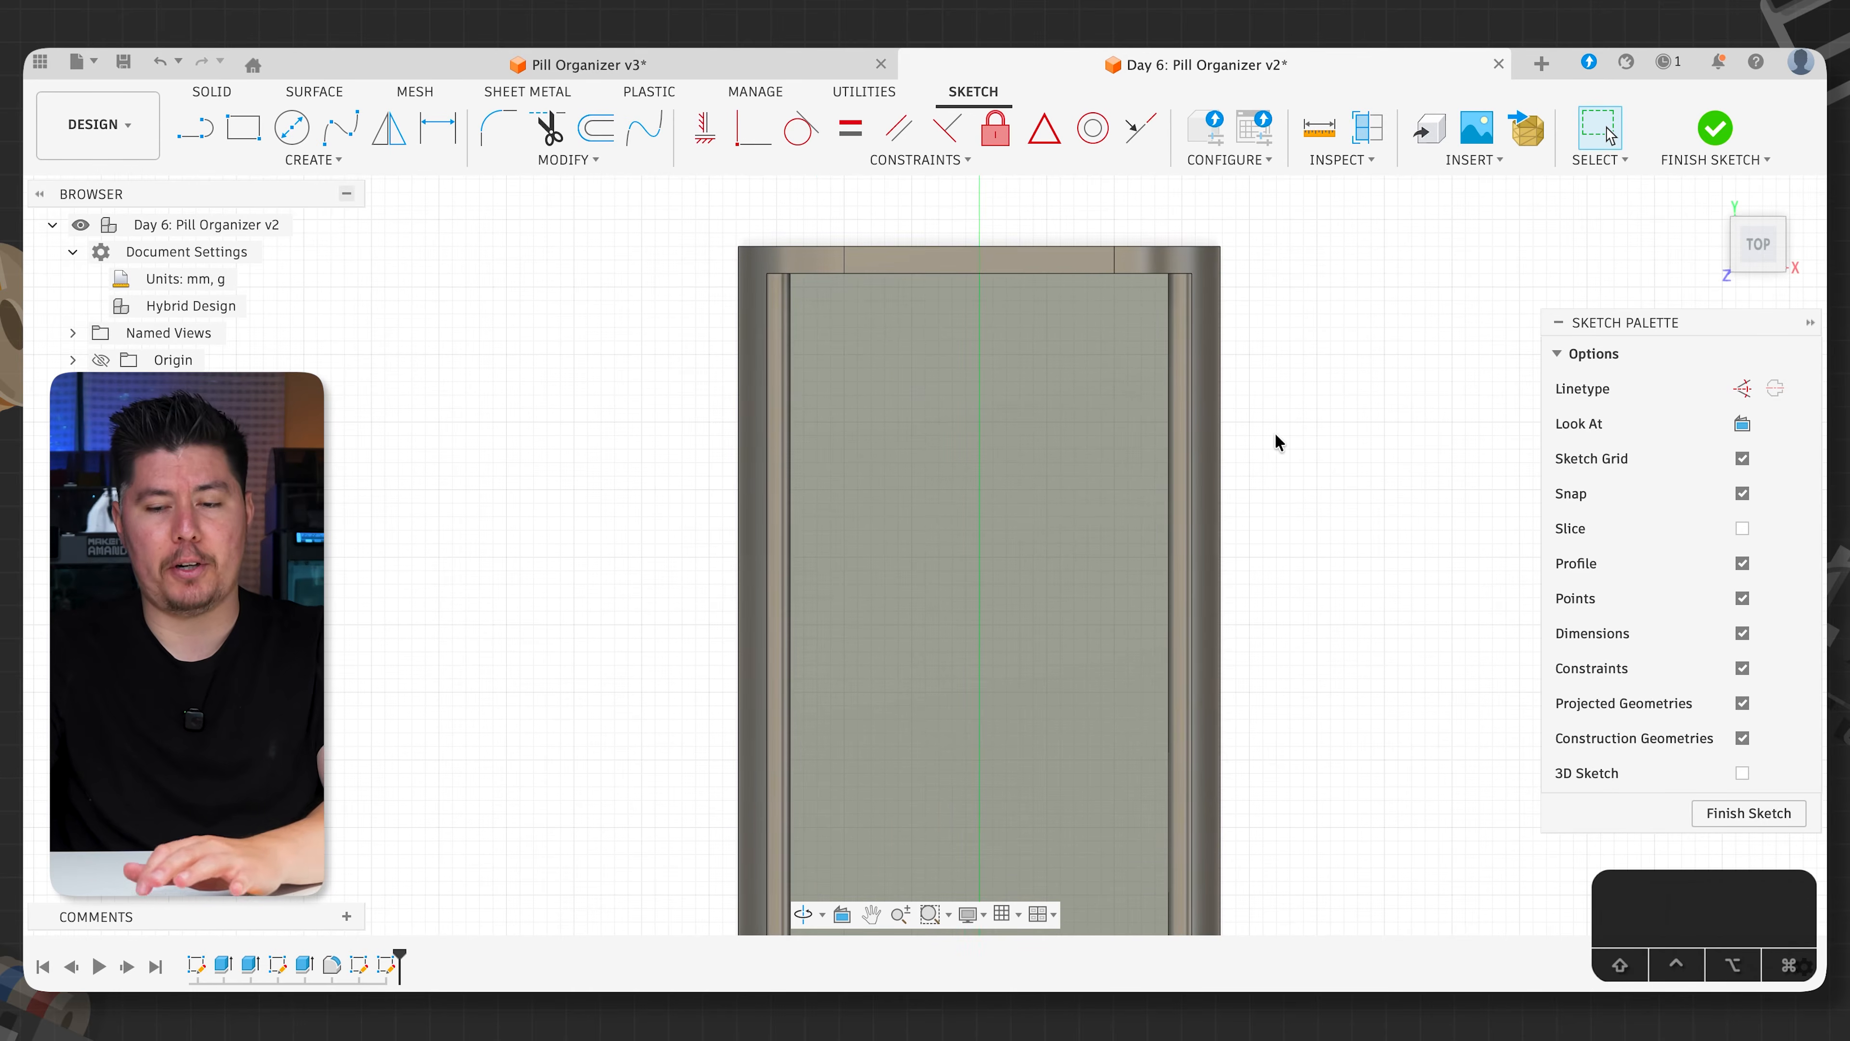
# - Draw two parallel lines across the compartment floor near the end opposite the cap, about 2 mm apart
pyautogui.press('l')
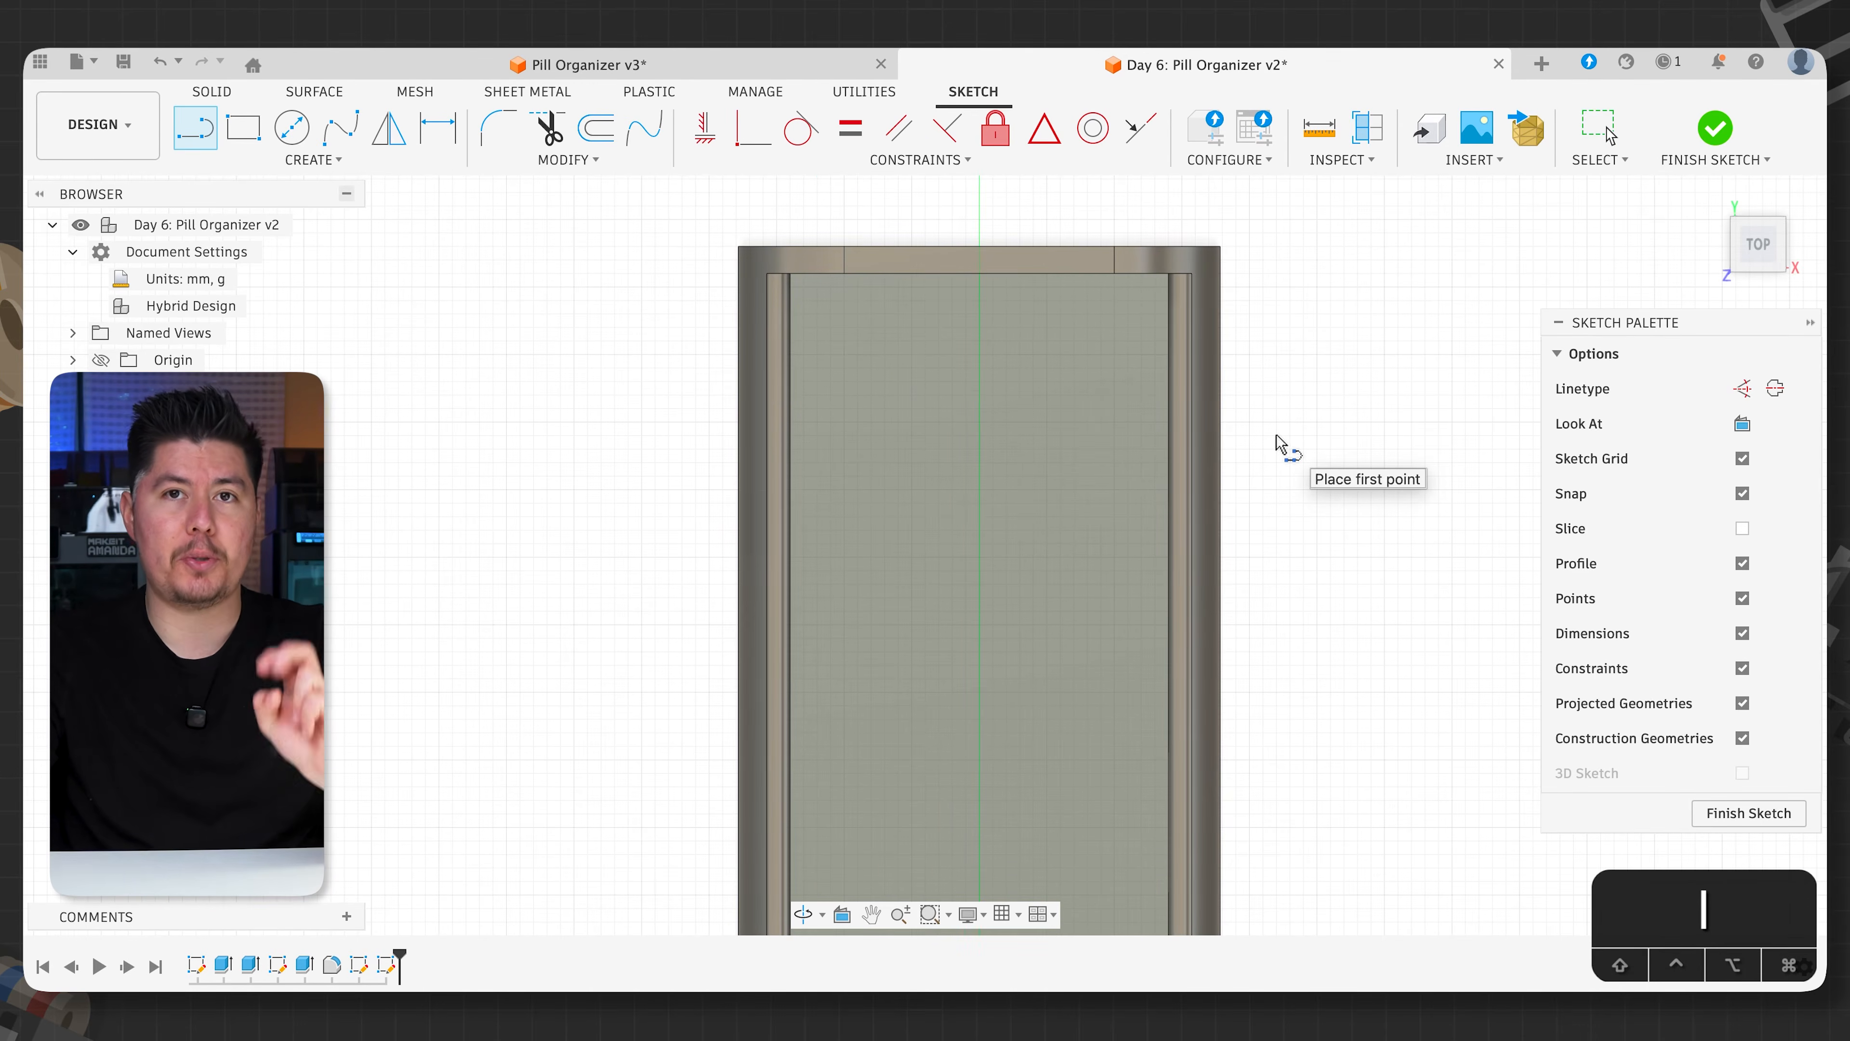
pyautogui.click(792, 366)
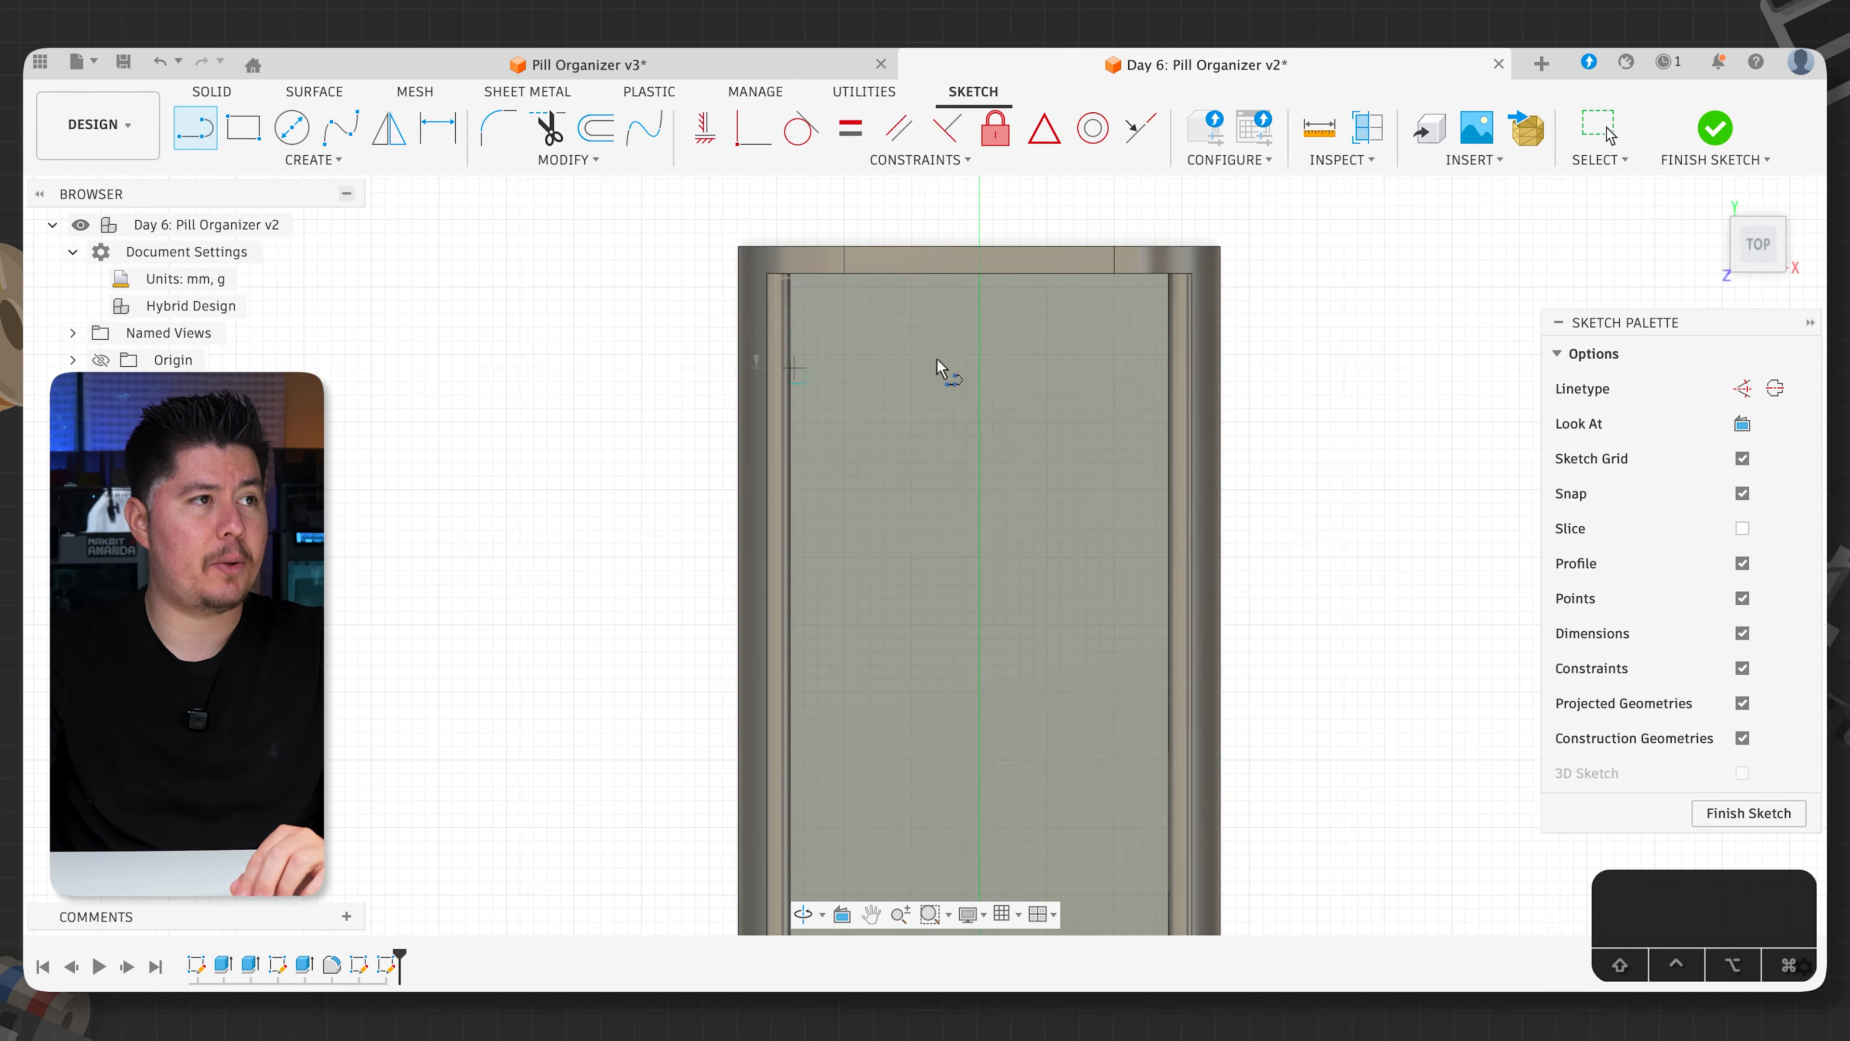
pyautogui.doubleClick(1169, 370)
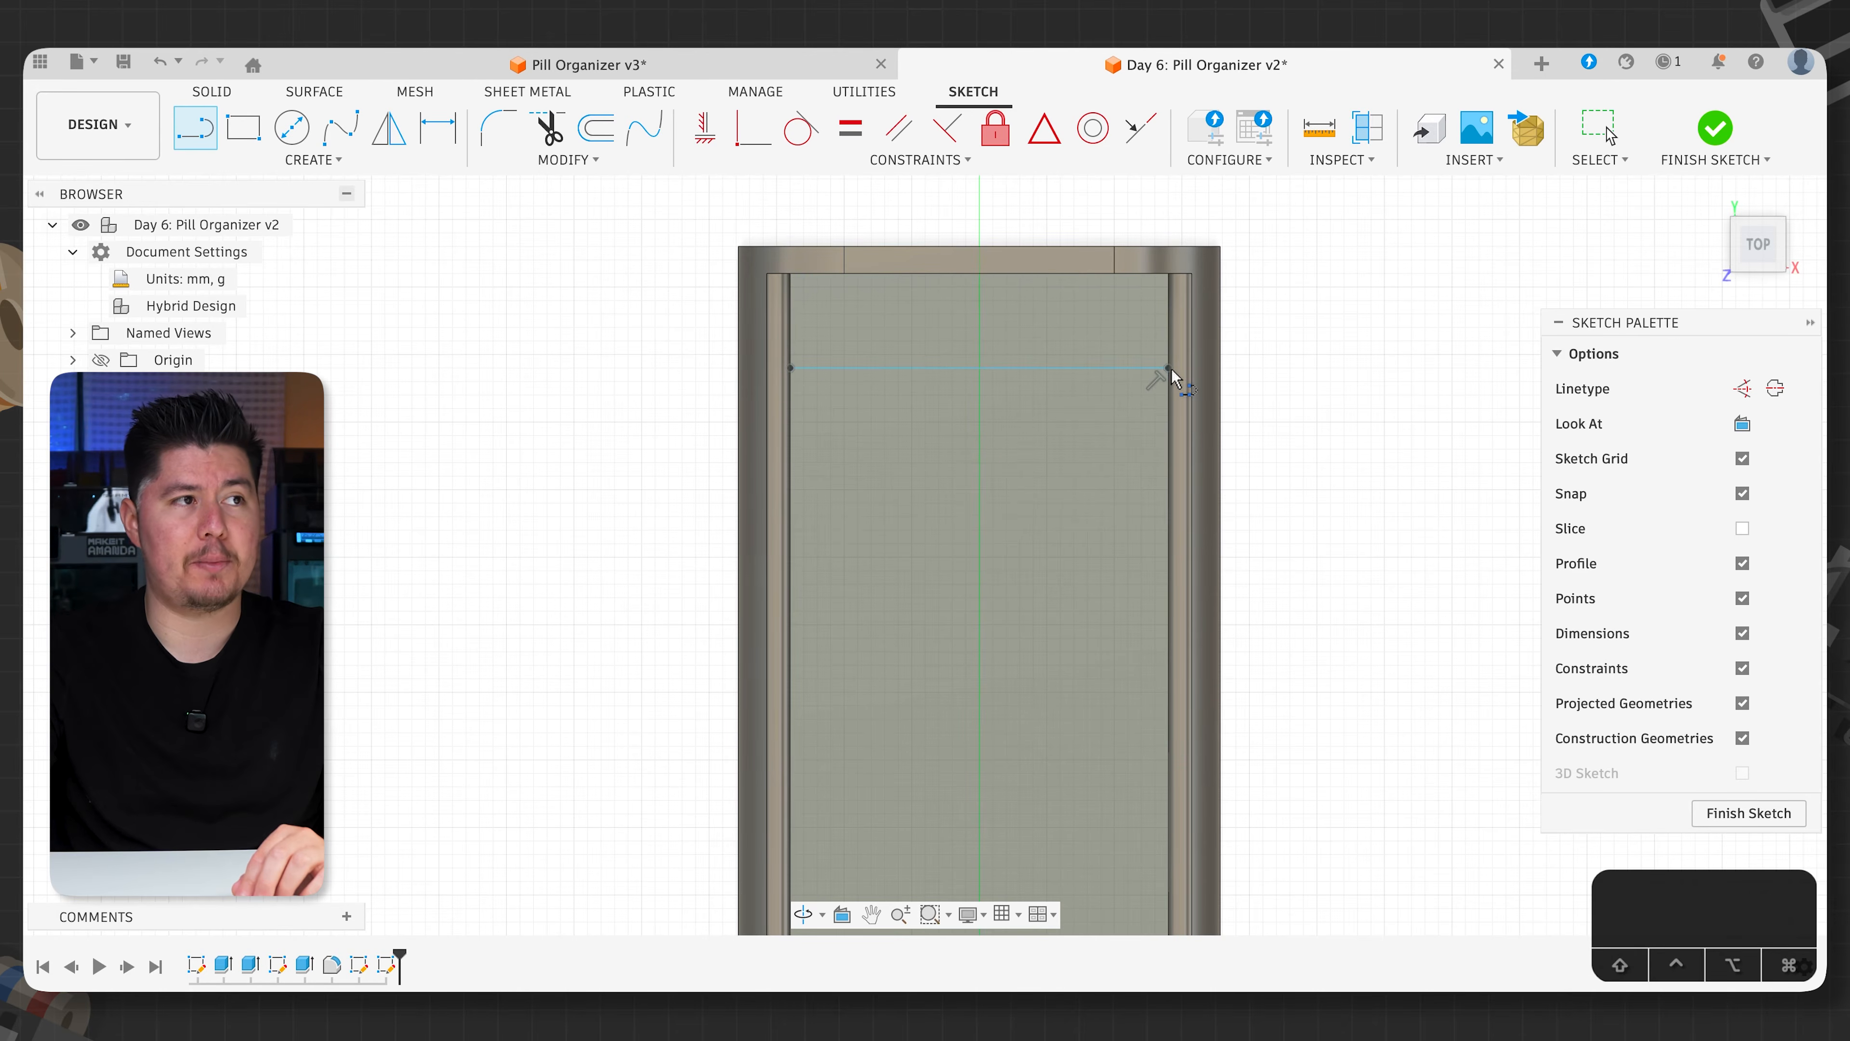
pyautogui.click(791, 394)
pyautogui.doubleClick(1169, 395)
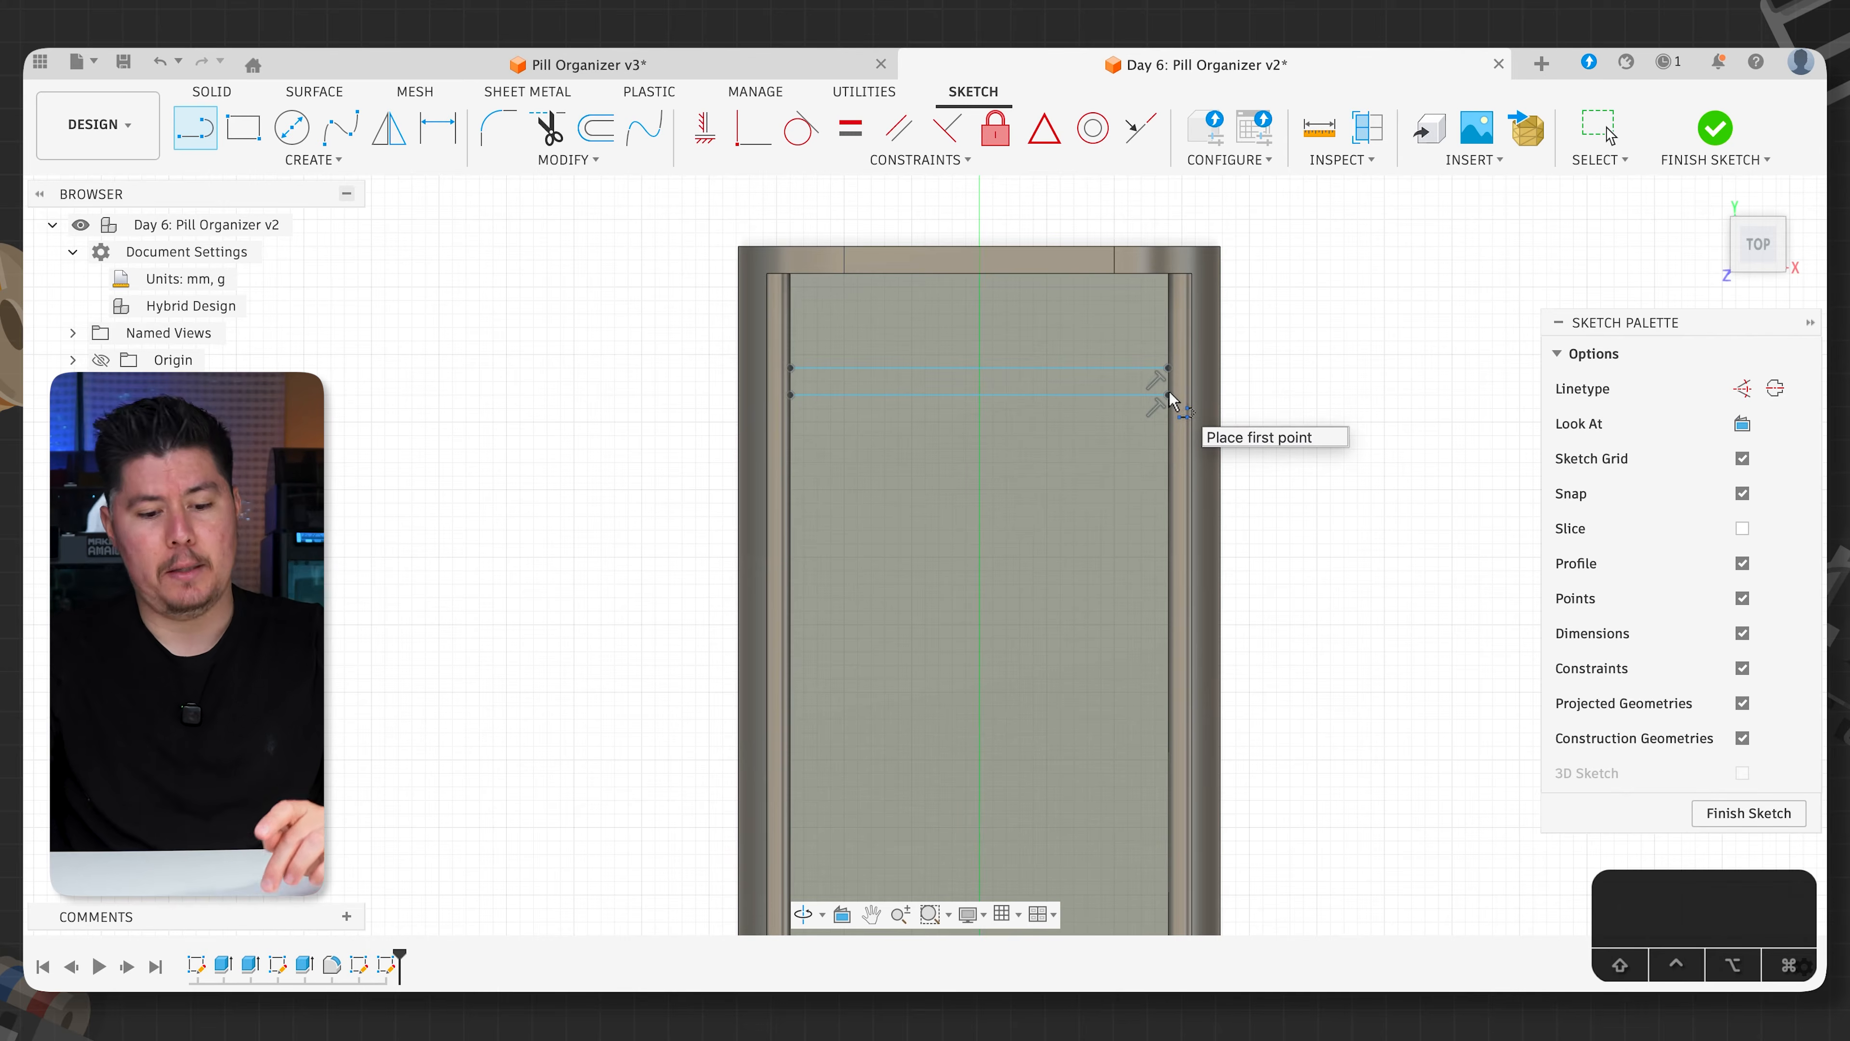
# - Set the gap between the two cross lines to 1 mm
pyautogui.press('d')
pyautogui.click(1025, 395)
pyautogui.click(1008, 369)
pyautogui.click(650, 402)
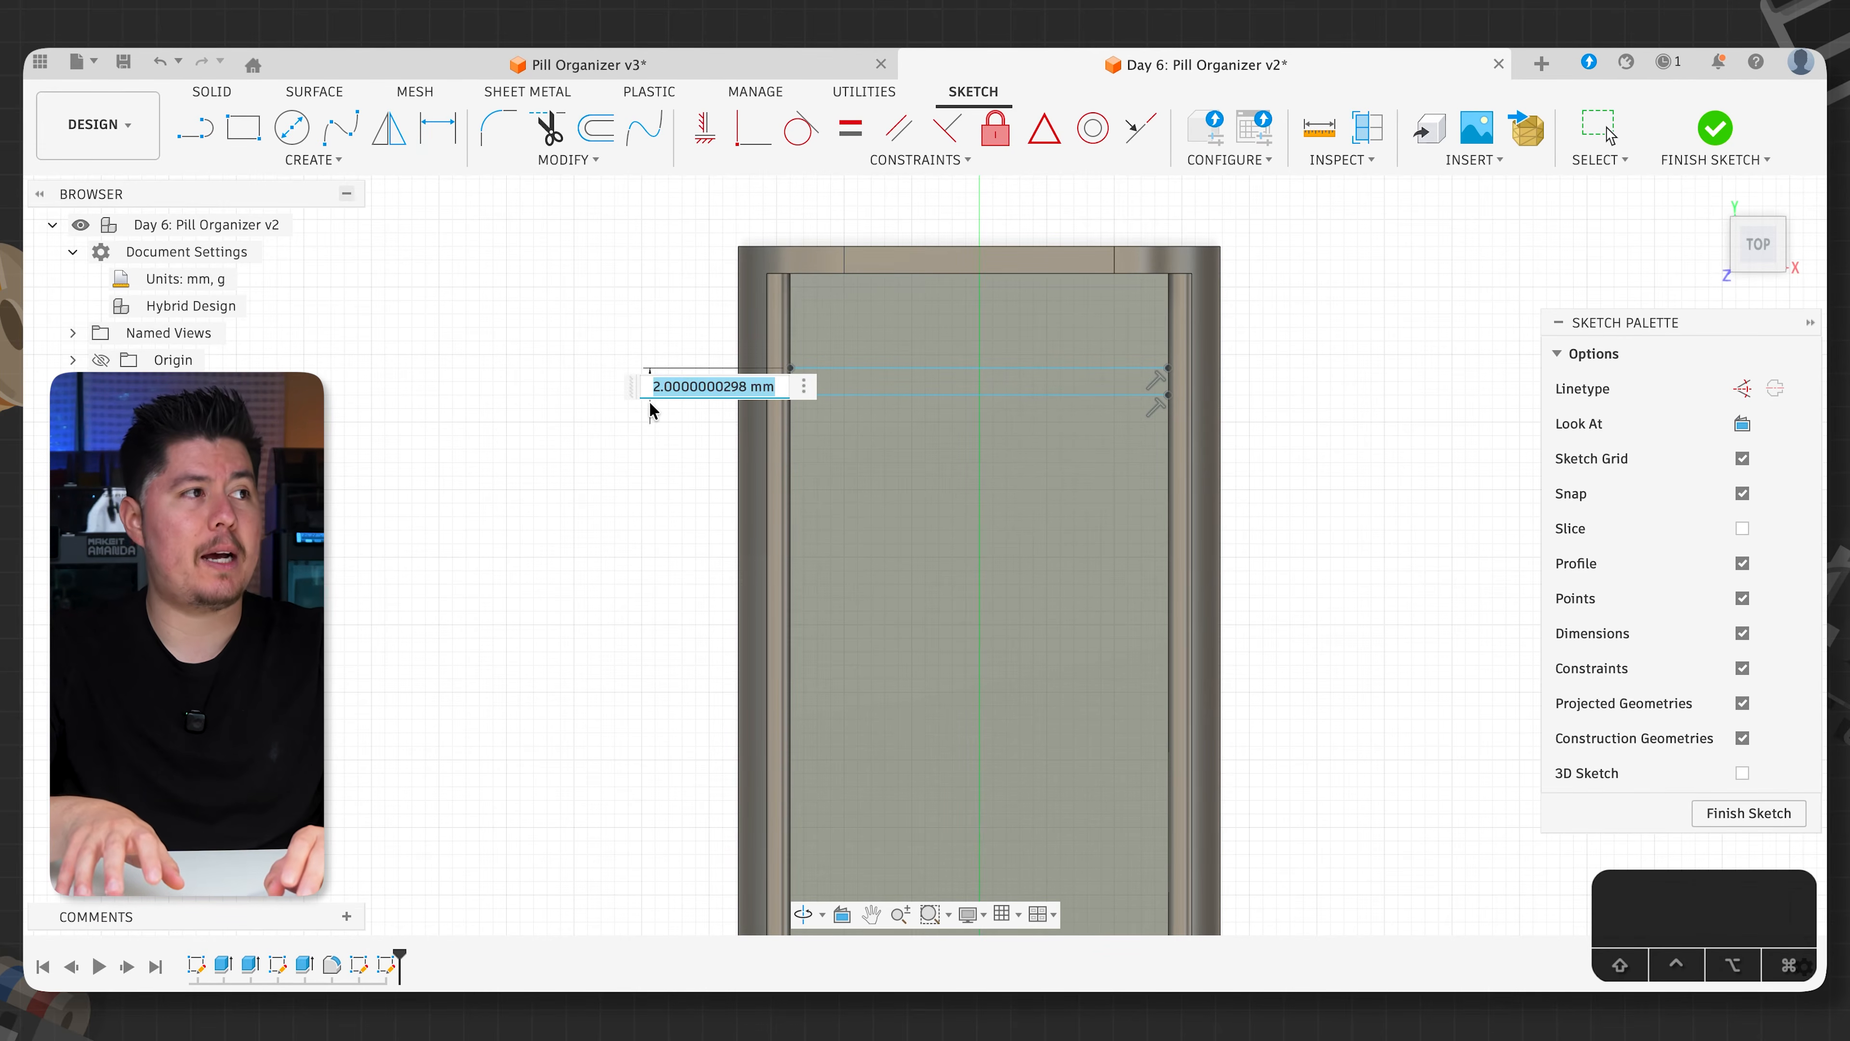
pyautogui.write('1')
pyautogui.press('Return')
# - Dimension the cross line nearer the far end wall 15 mm from that wall
pyautogui.scroll(-2, 848, 383)
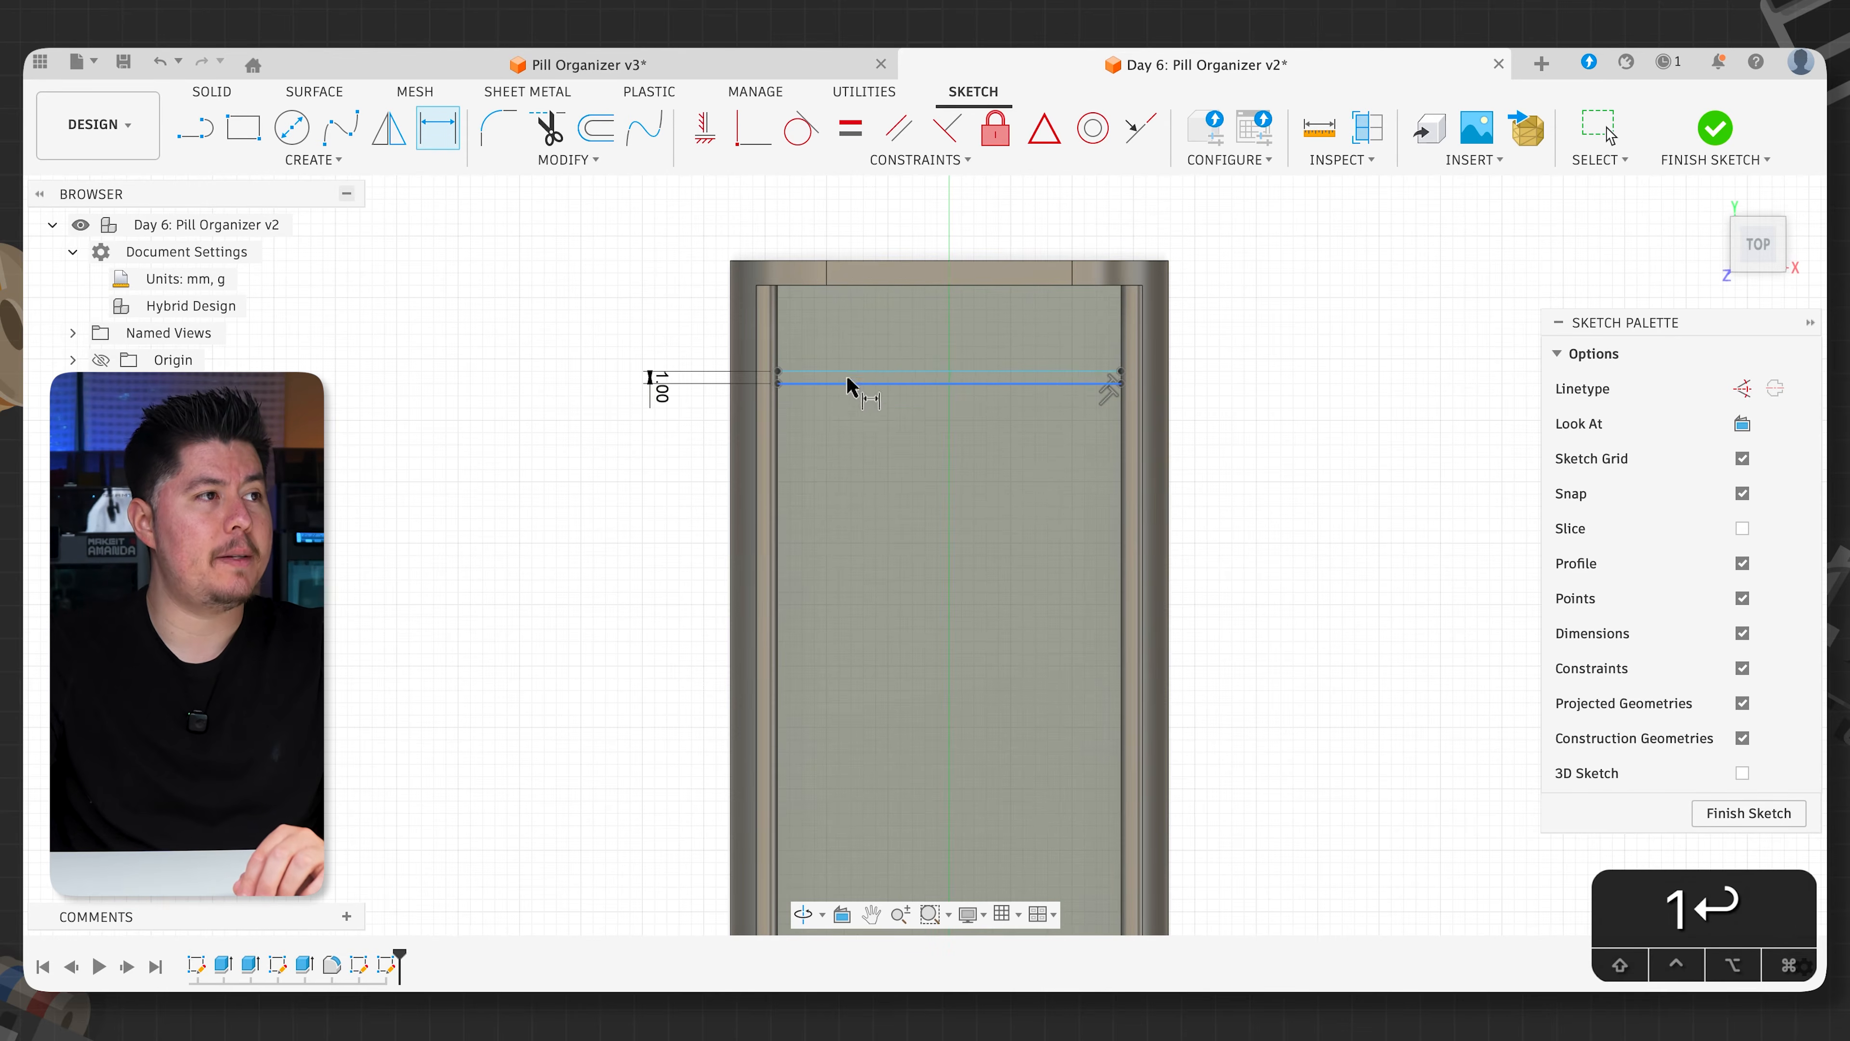
pyautogui.click(860, 373)
pyautogui.click(874, 287)
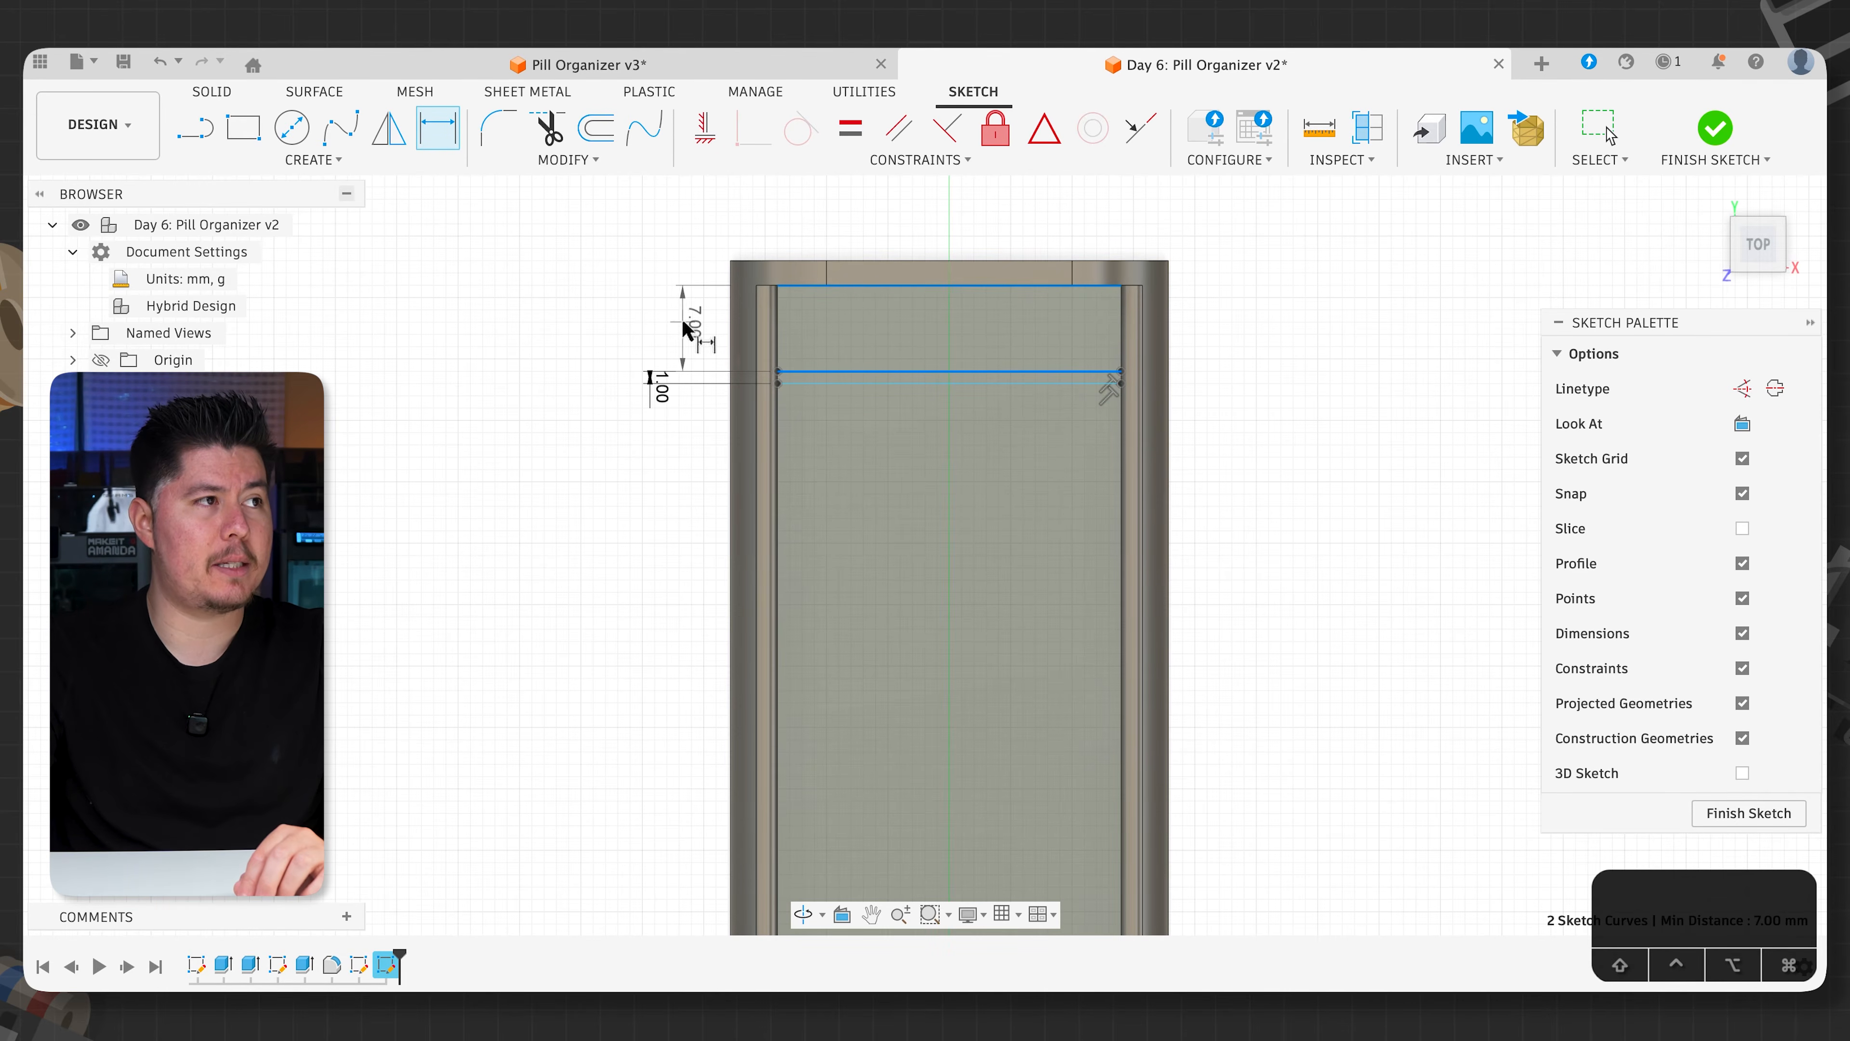
pyautogui.click(604, 343)
pyautogui.write('15')
pyautogui.press('Return')
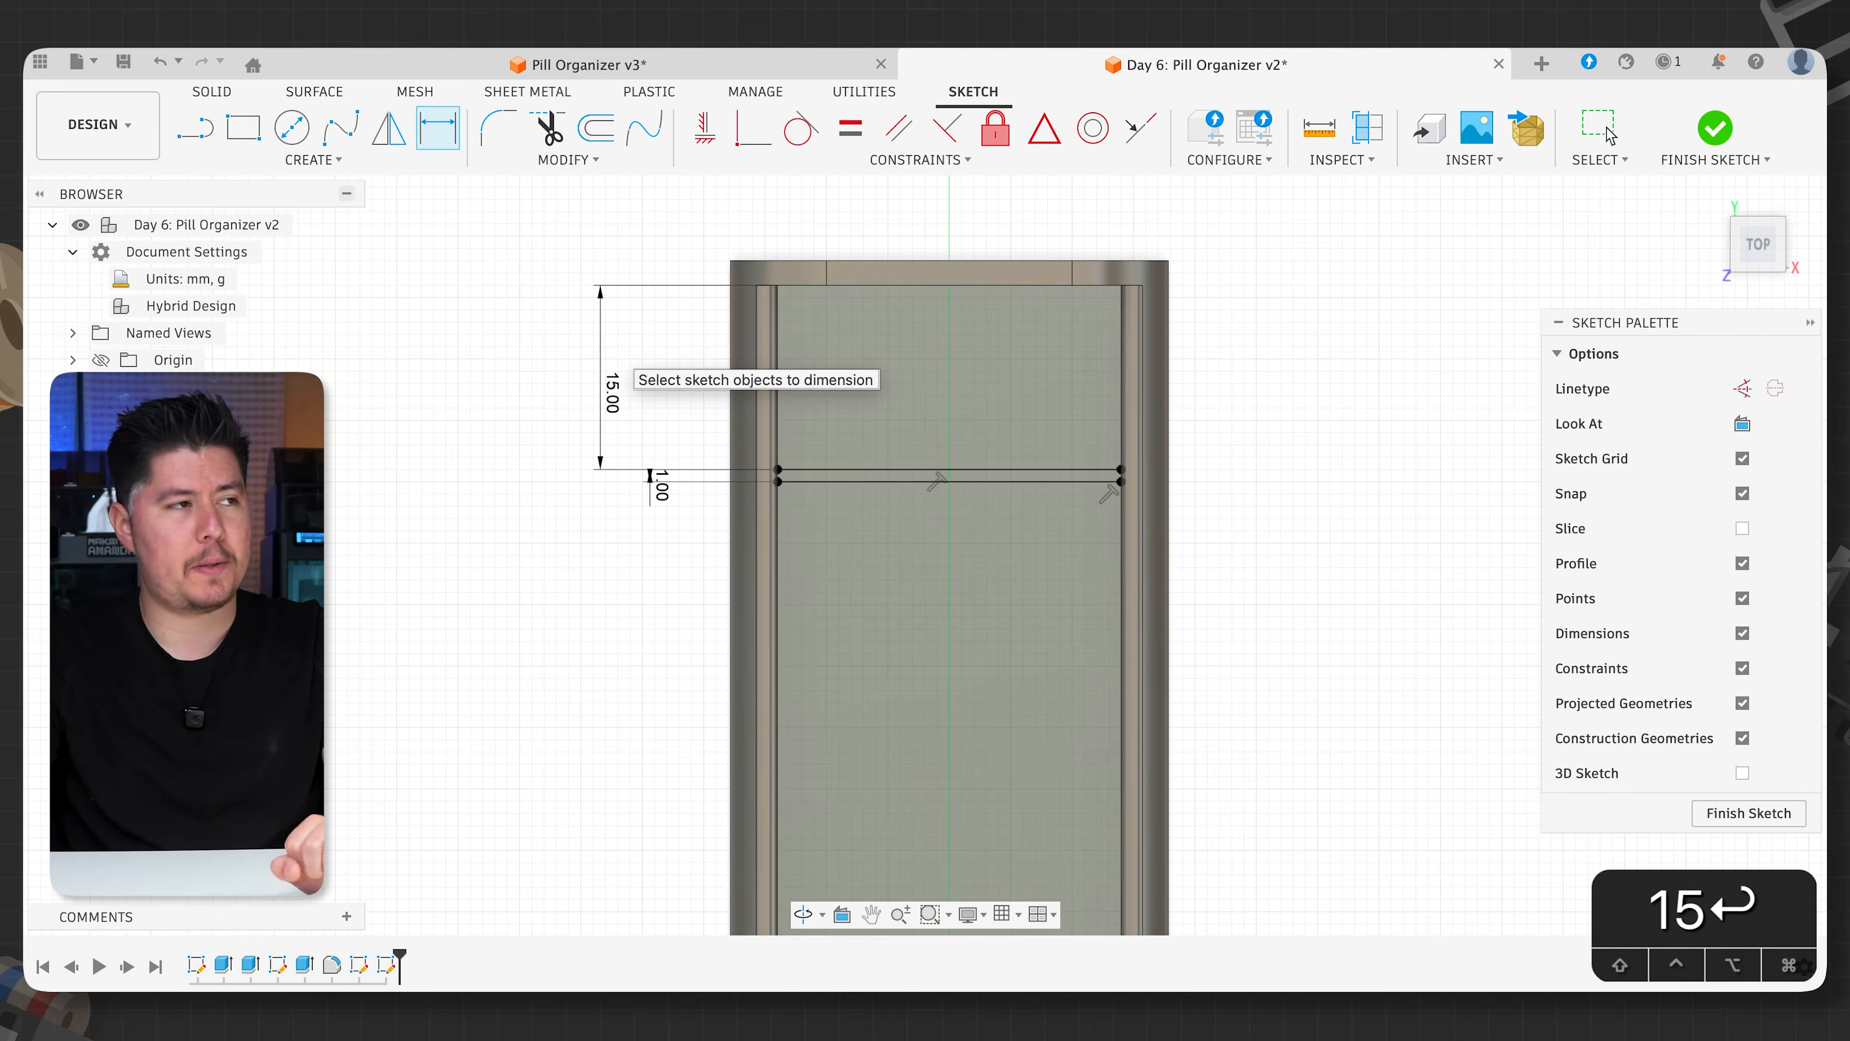
# - Finish the sketch and extrude the thin strip between the two lines about 18.8 mm upward, joined to the slider as a divider
pyautogui.scroll(-5, 769, 517)
pyautogui.moveTo(855, 624)
pyautogui.keyDown('shift'); pyautogui.mouseDown(button='middle')
pyautogui.moveTo(764, 520)
pyautogui.moveTo(802, 419)
pyautogui.mouseUp(button='middle'); pyautogui.keyUp('shift')
pyautogui.scroll(5, 900, 496)
pyautogui.click(1698, 136)
pyautogui.press('e')
pyautogui.scroll(5, 1181, 449)
pyautogui.moveTo(1173, 454); pyautogui.dragTo(775, 476, button='middle')
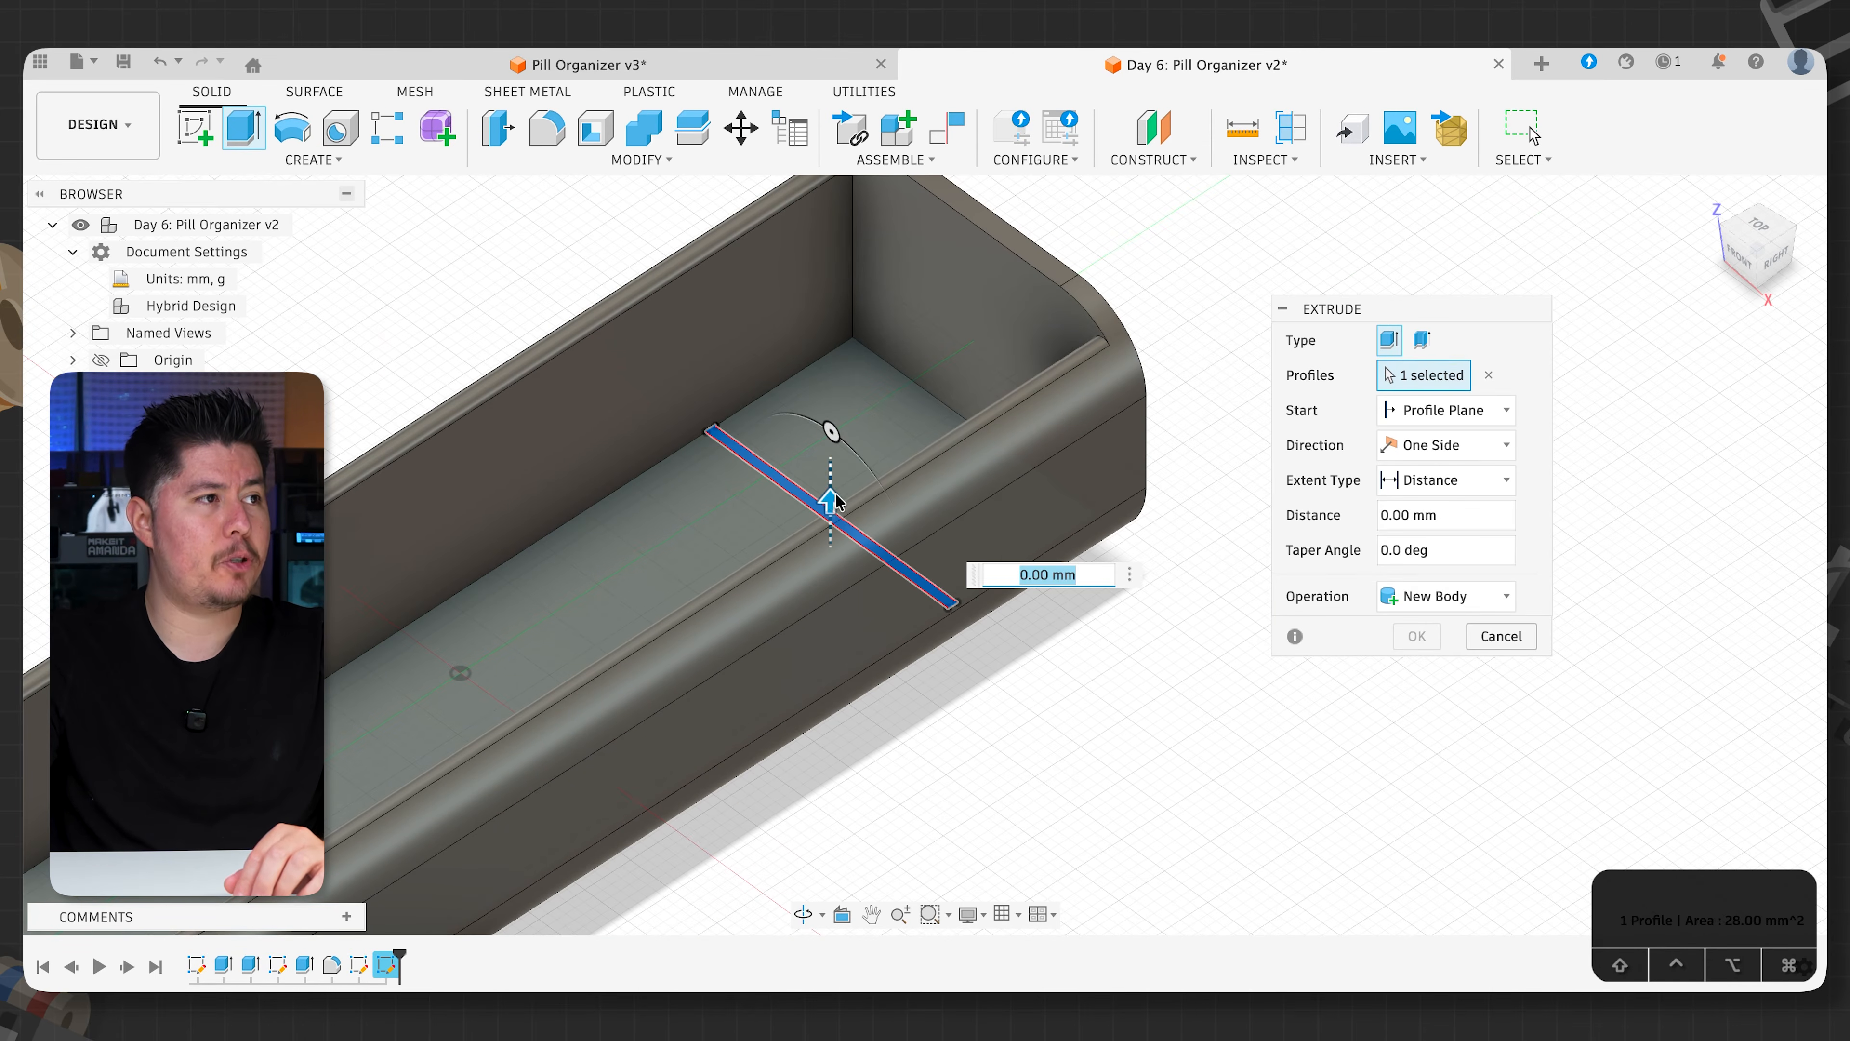
pyautogui.moveTo(840, 490); pyautogui.dragTo(840, 318)
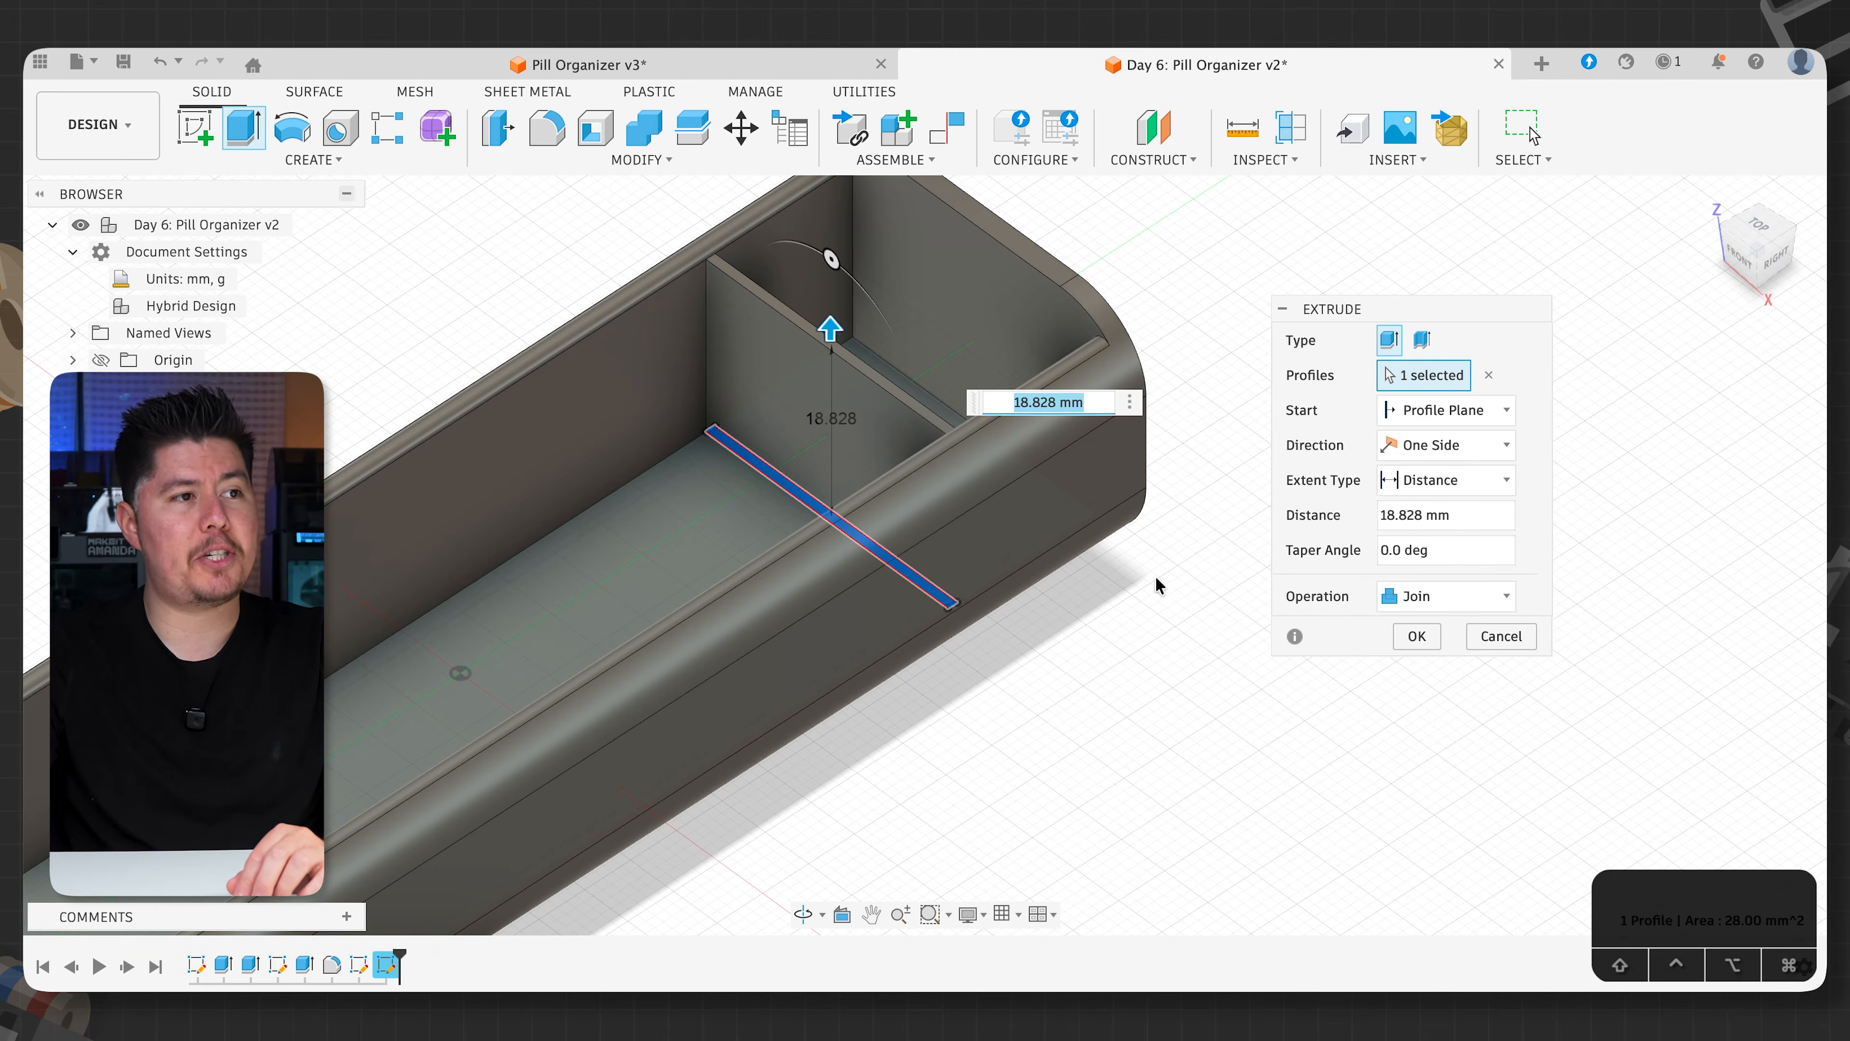
pyautogui.click(1421, 643)
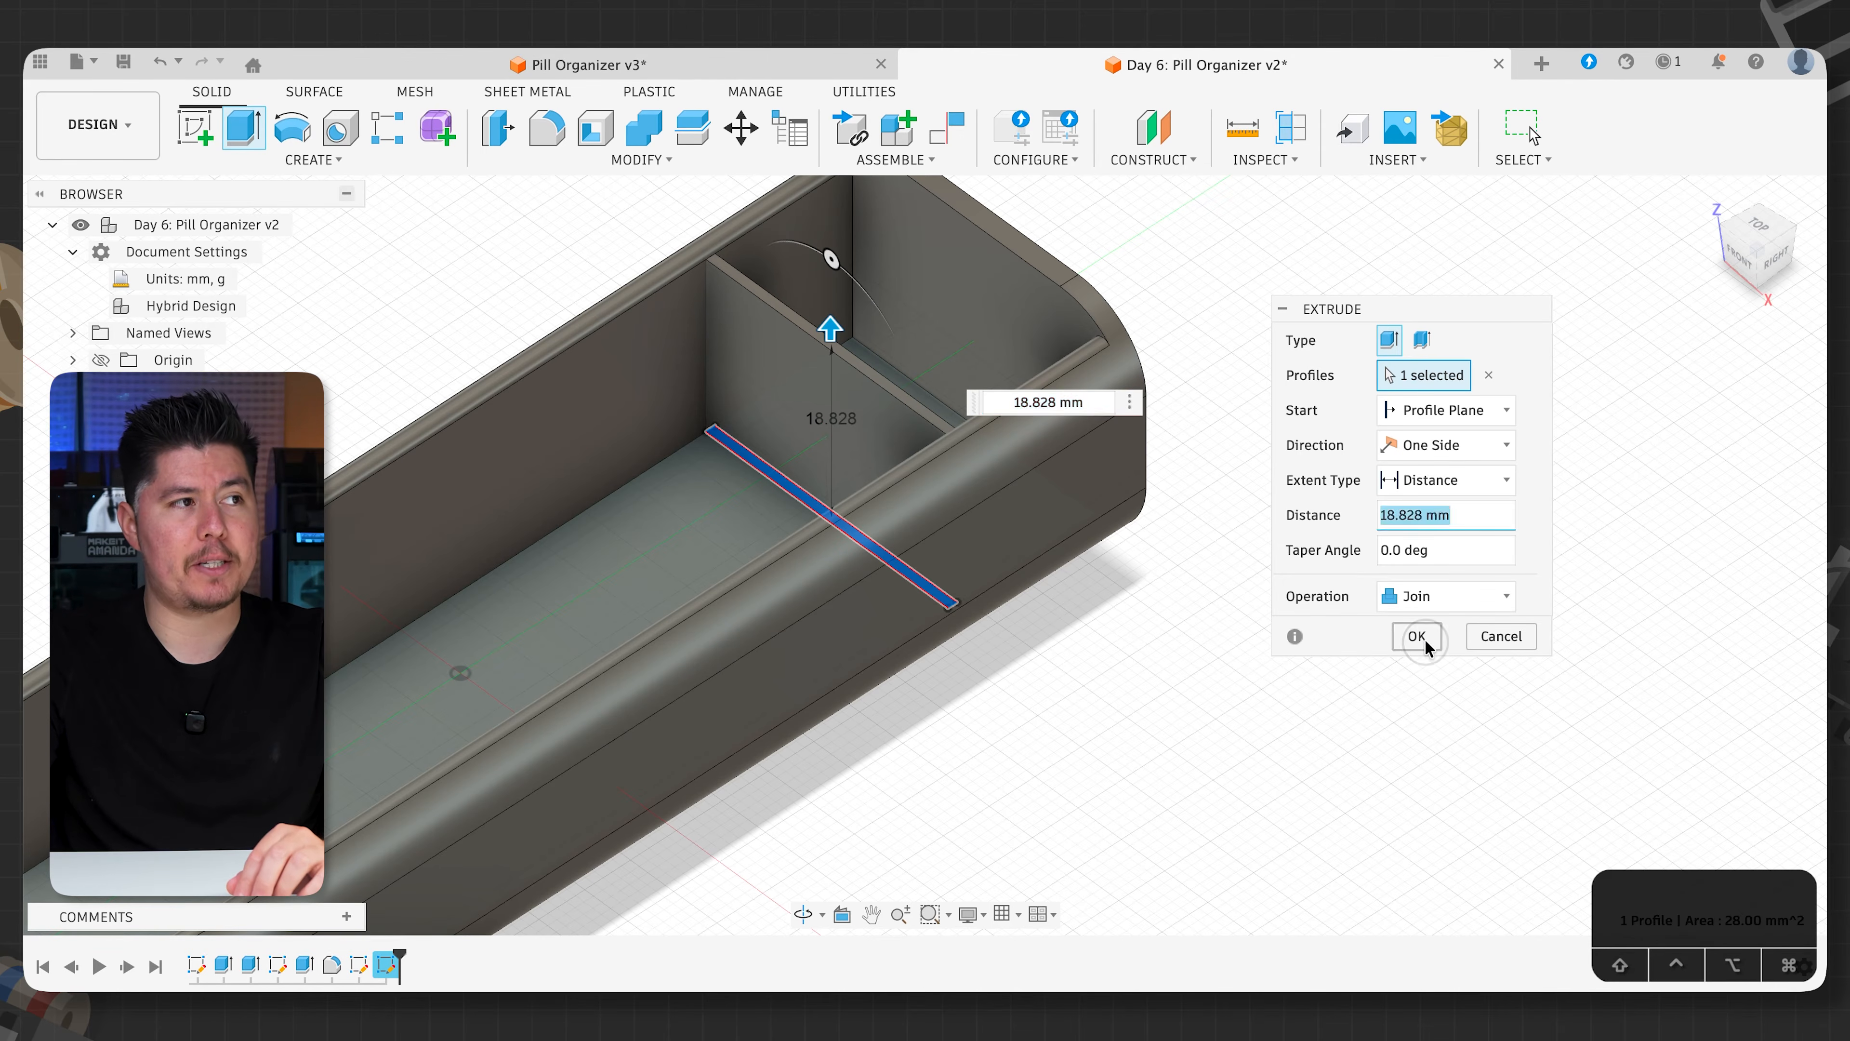
# - Start a Pattern on Path of the divider's extrude feature, using the compartment floor's long edge as the path
pyautogui.scroll(-2, 783, 552)
pyautogui.scroll(-2, 558, 575)
pyautogui.moveTo(559, 574); pyautogui.dragTo(1029, 444, button='middle')
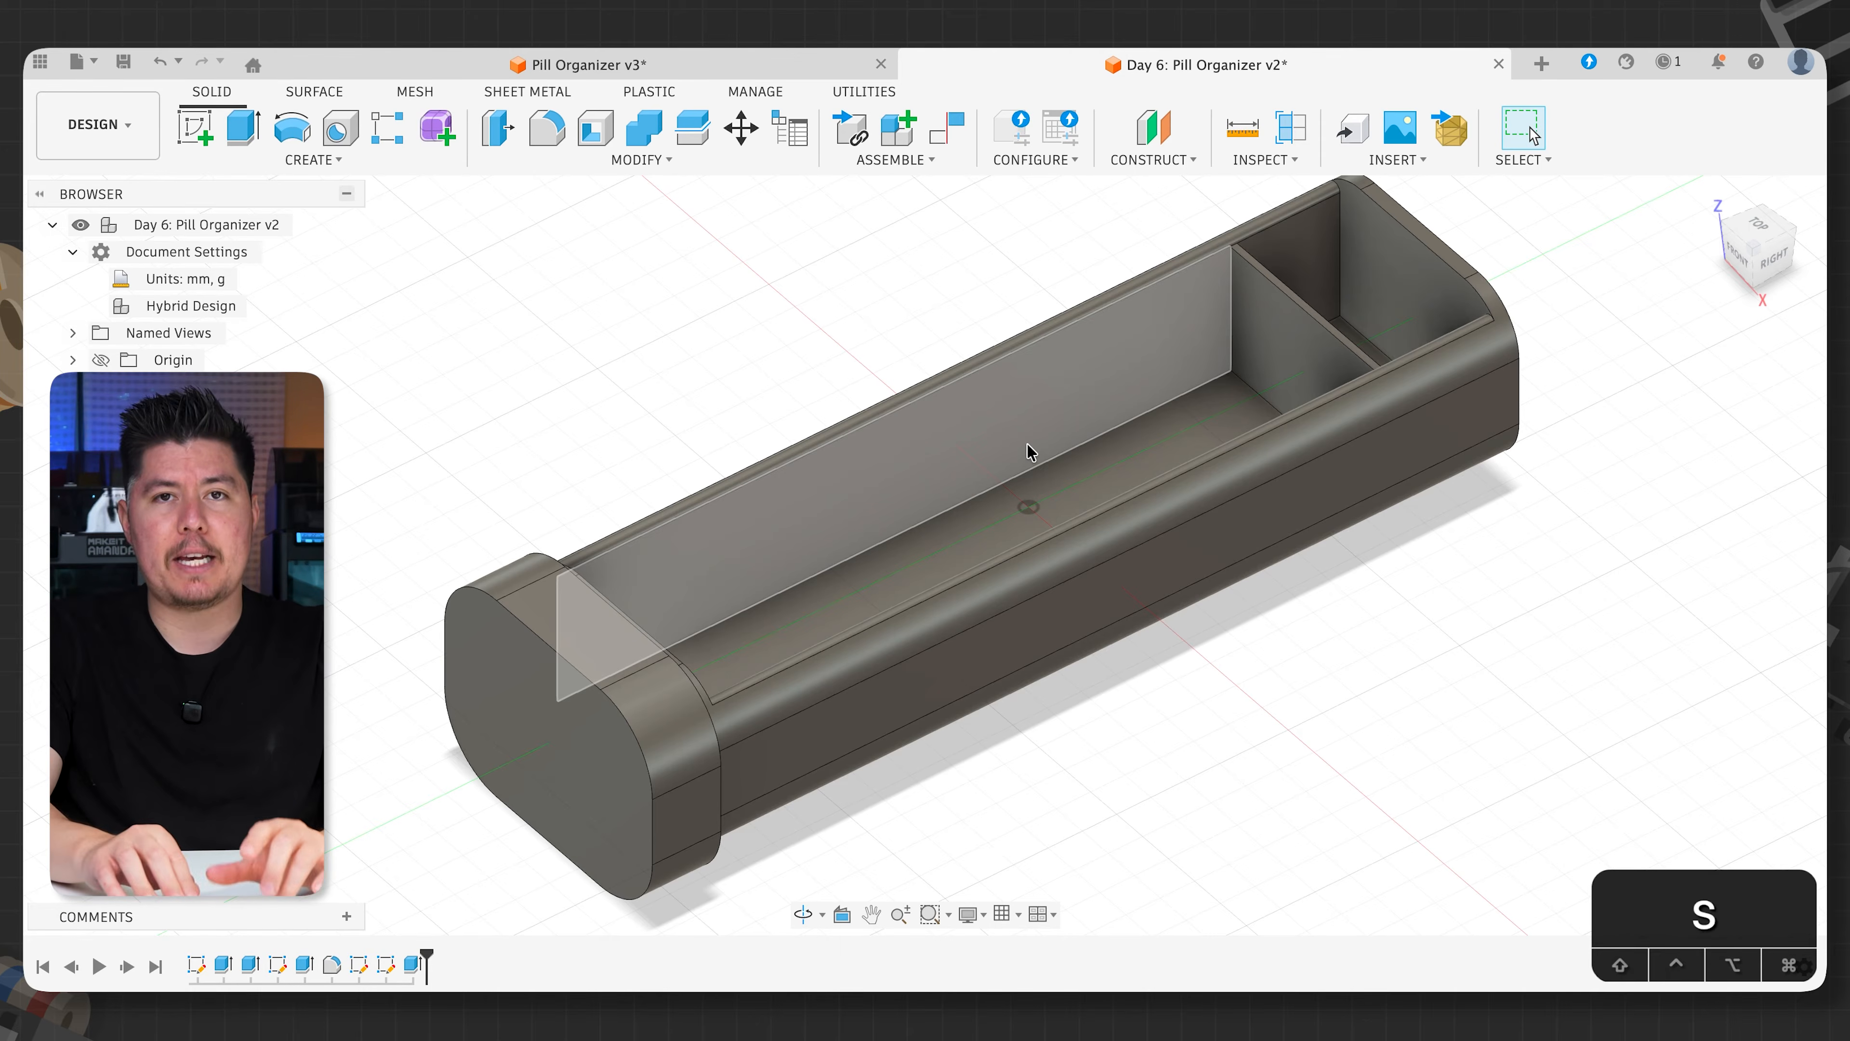
pyautogui.press('s')
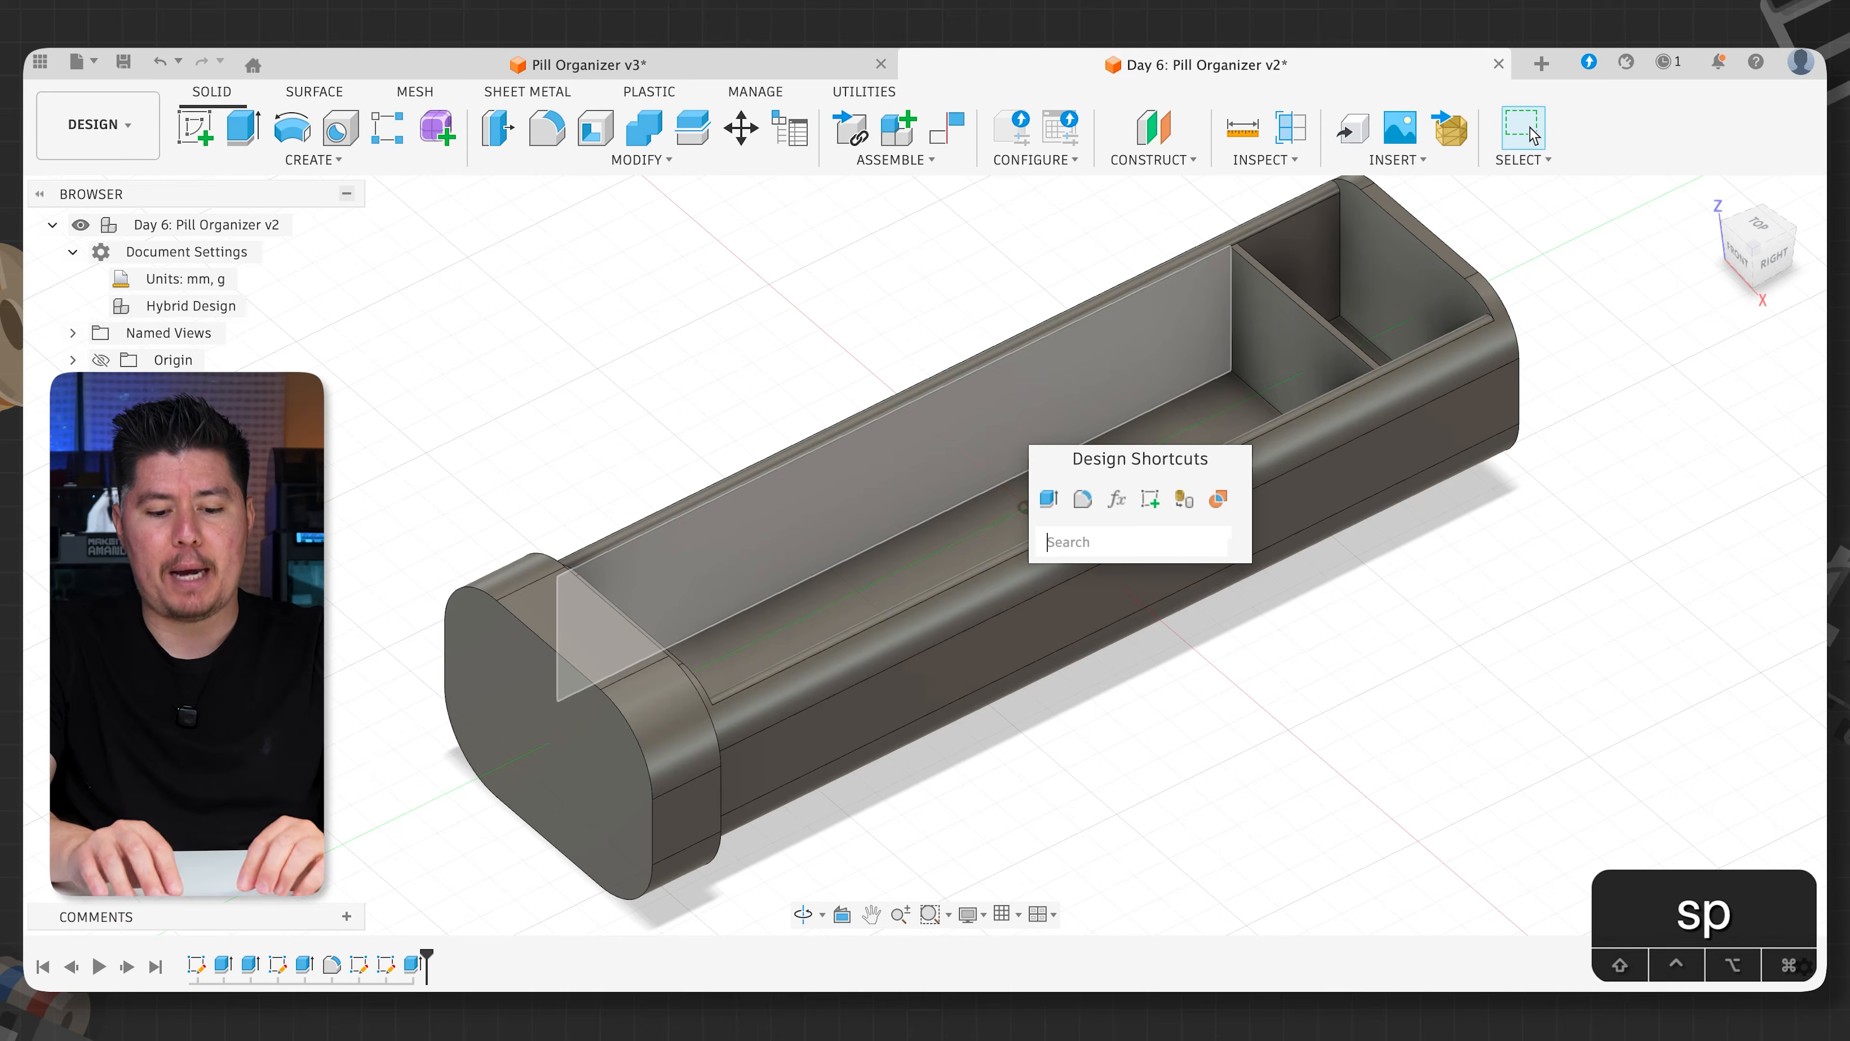
pyautogui.write('poa')
pyautogui.press('BackSpace')
pyautogui.press('BackSpace')
pyautogui.press('BackSpace')
pyautogui.write('pat')
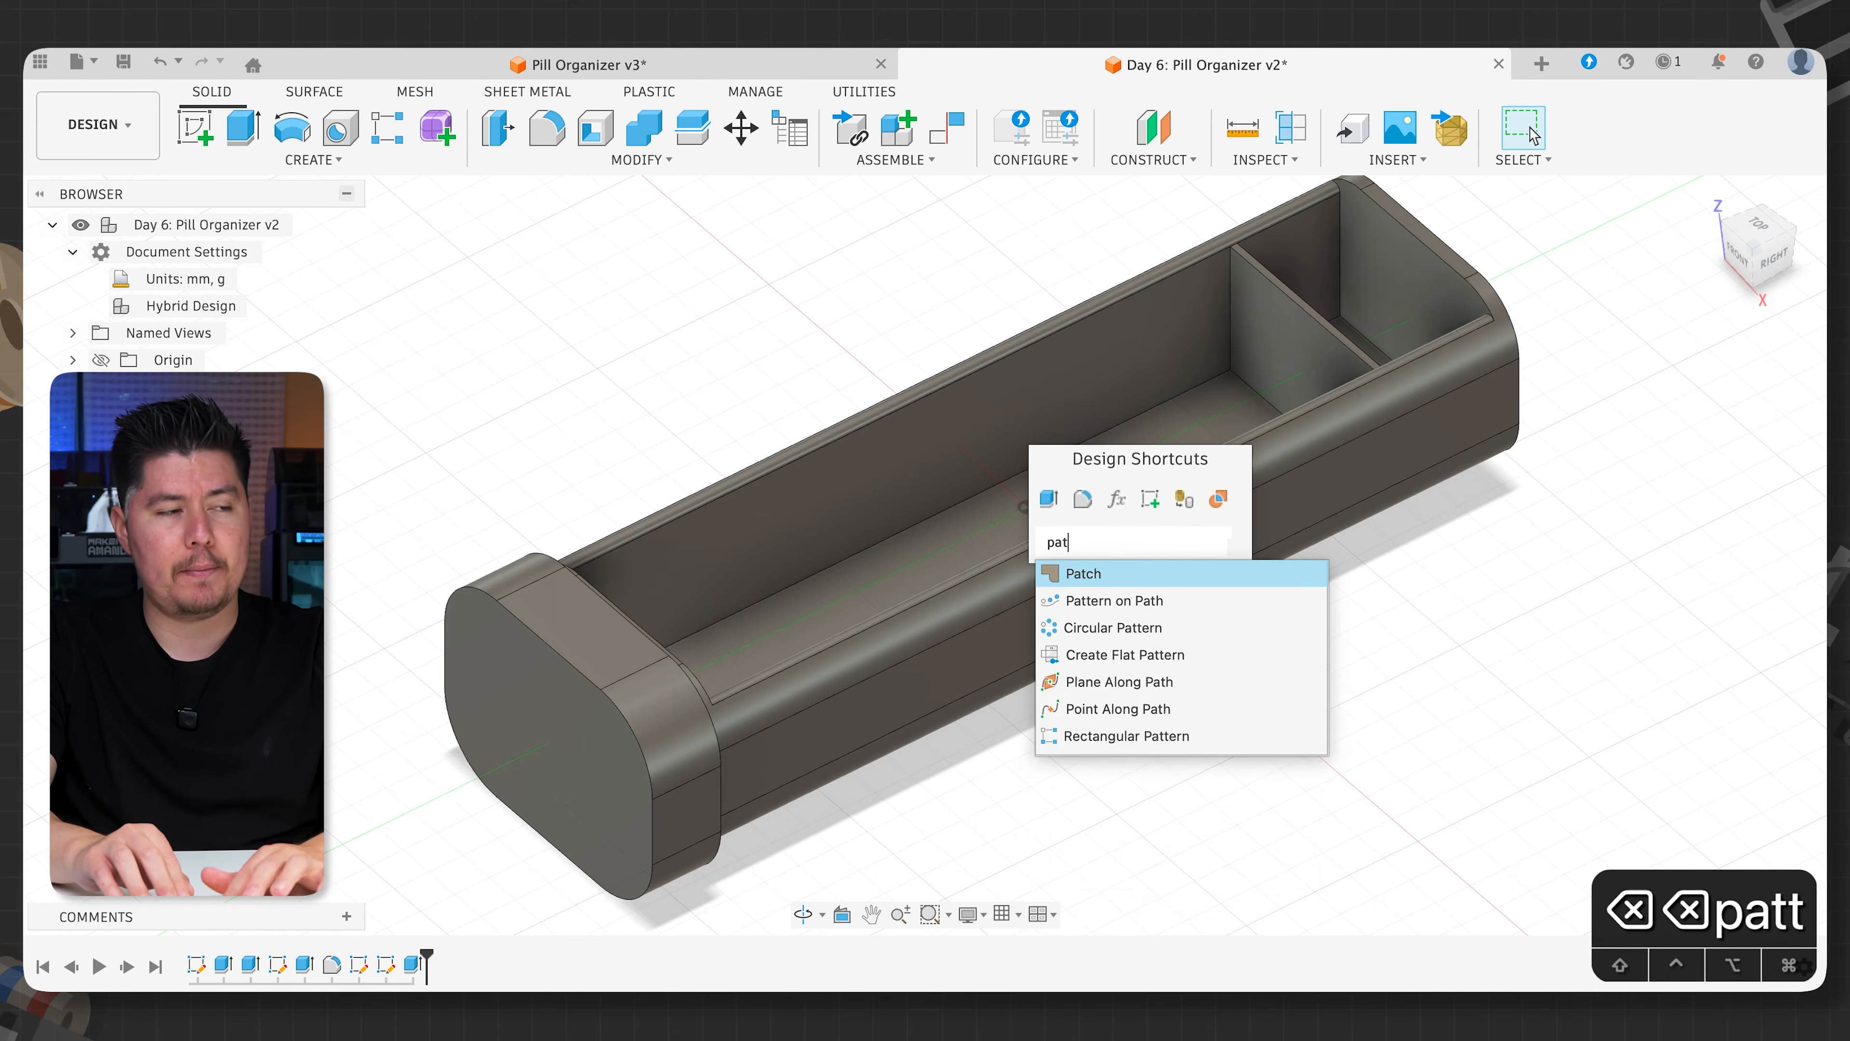
pyautogui.write('tern')
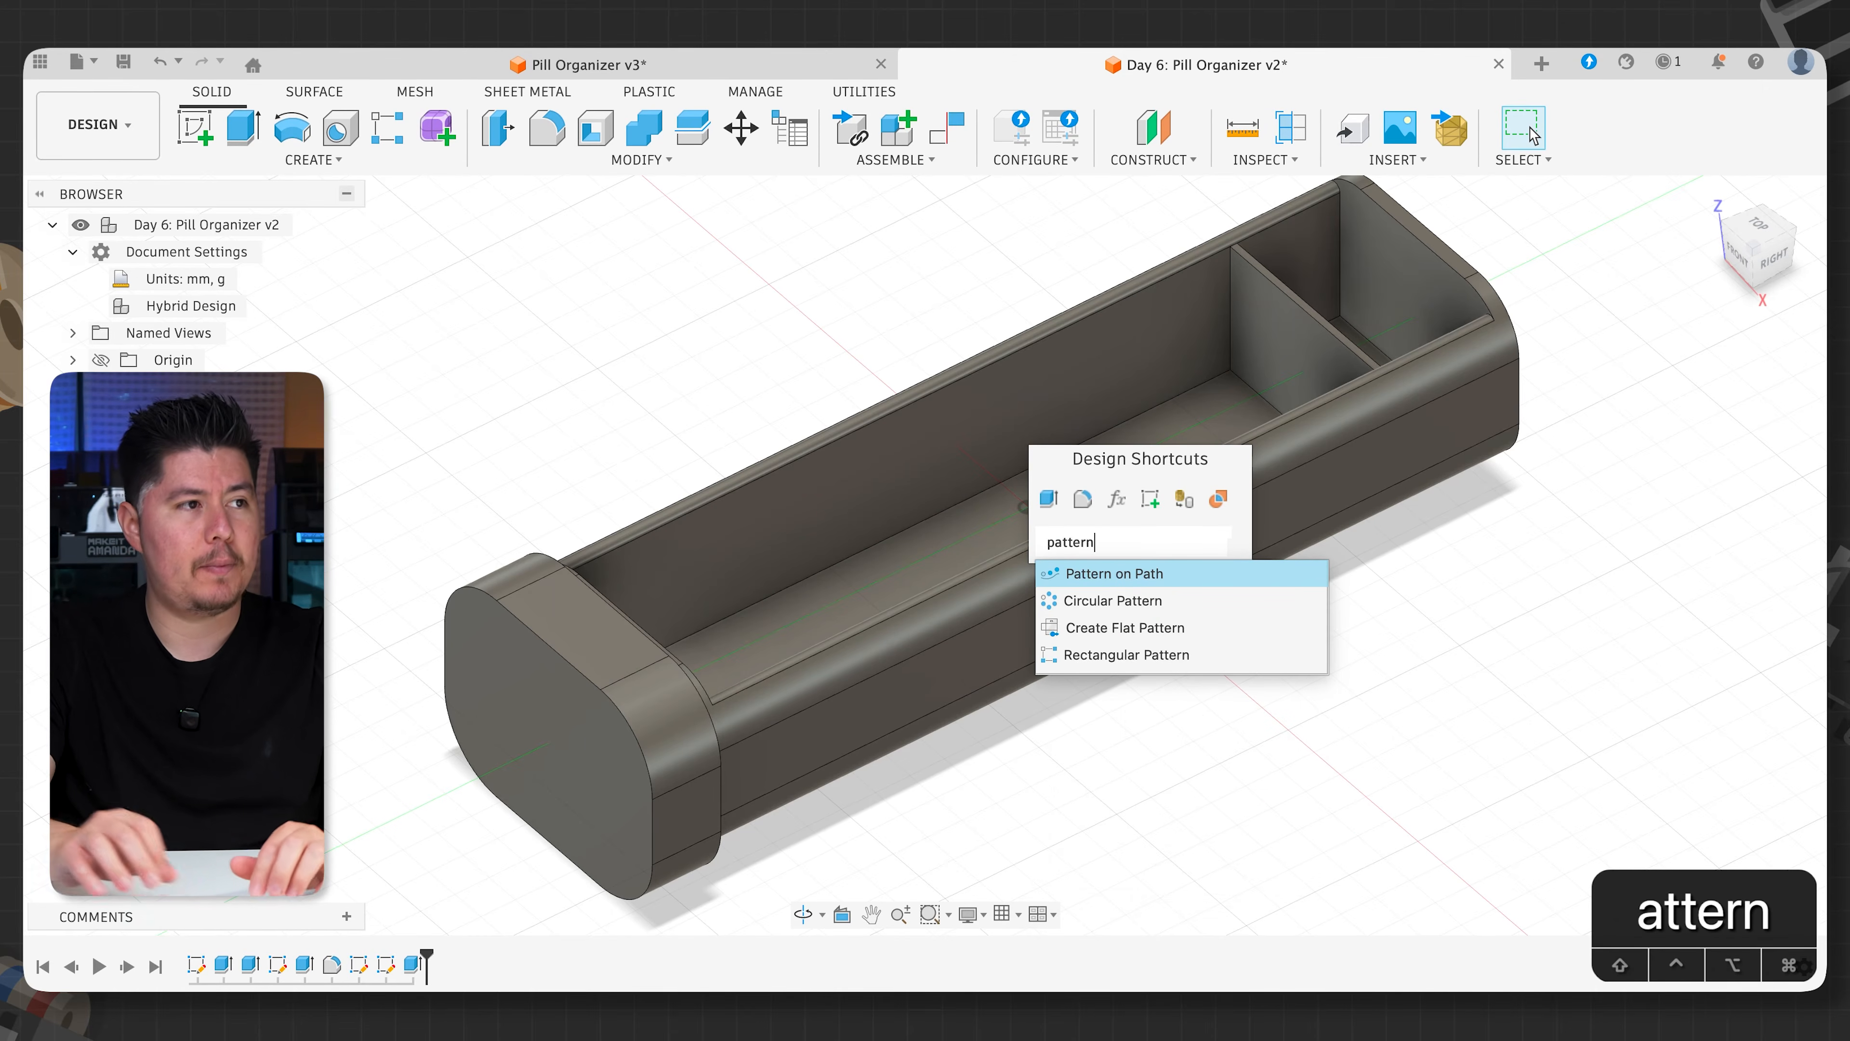
pyautogui.click(1073, 575)
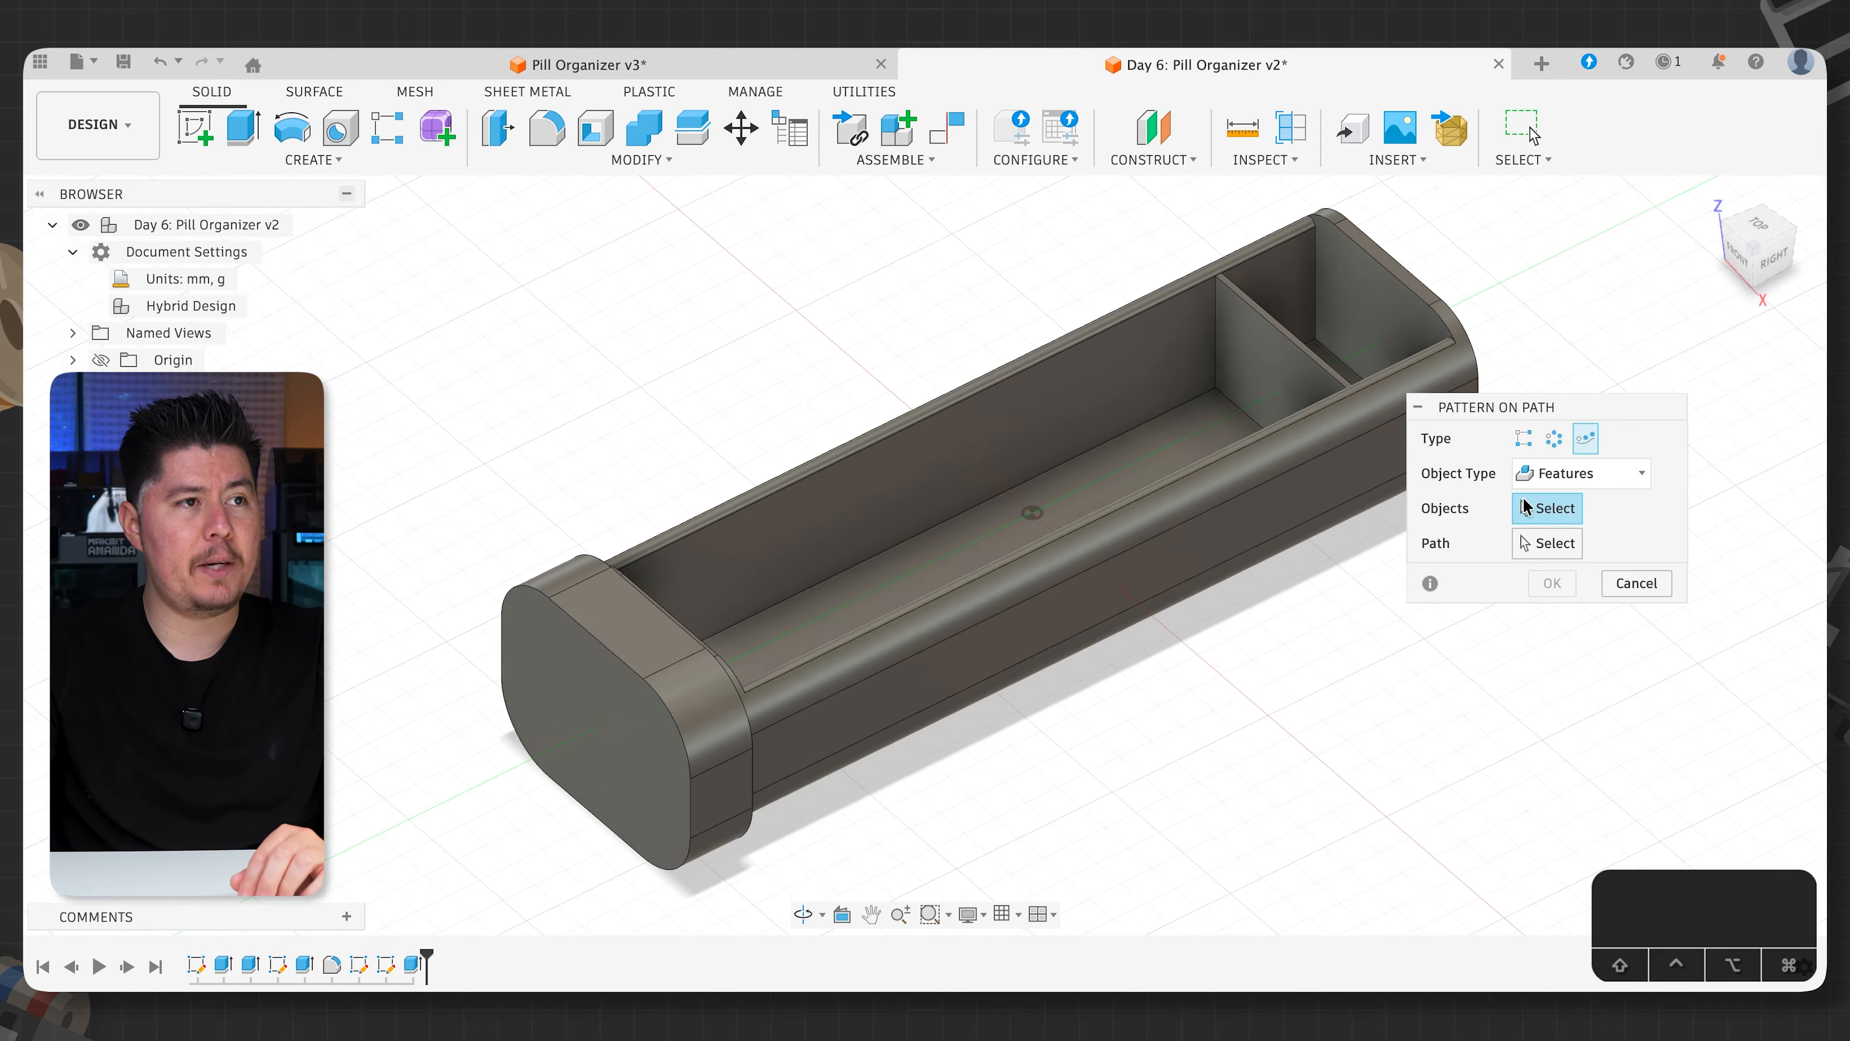
pyautogui.click(1514, 477)
pyautogui.click(1530, 484)
pyautogui.click(1521, 510)
pyautogui.click(413, 965)
pyautogui.click(1552, 543)
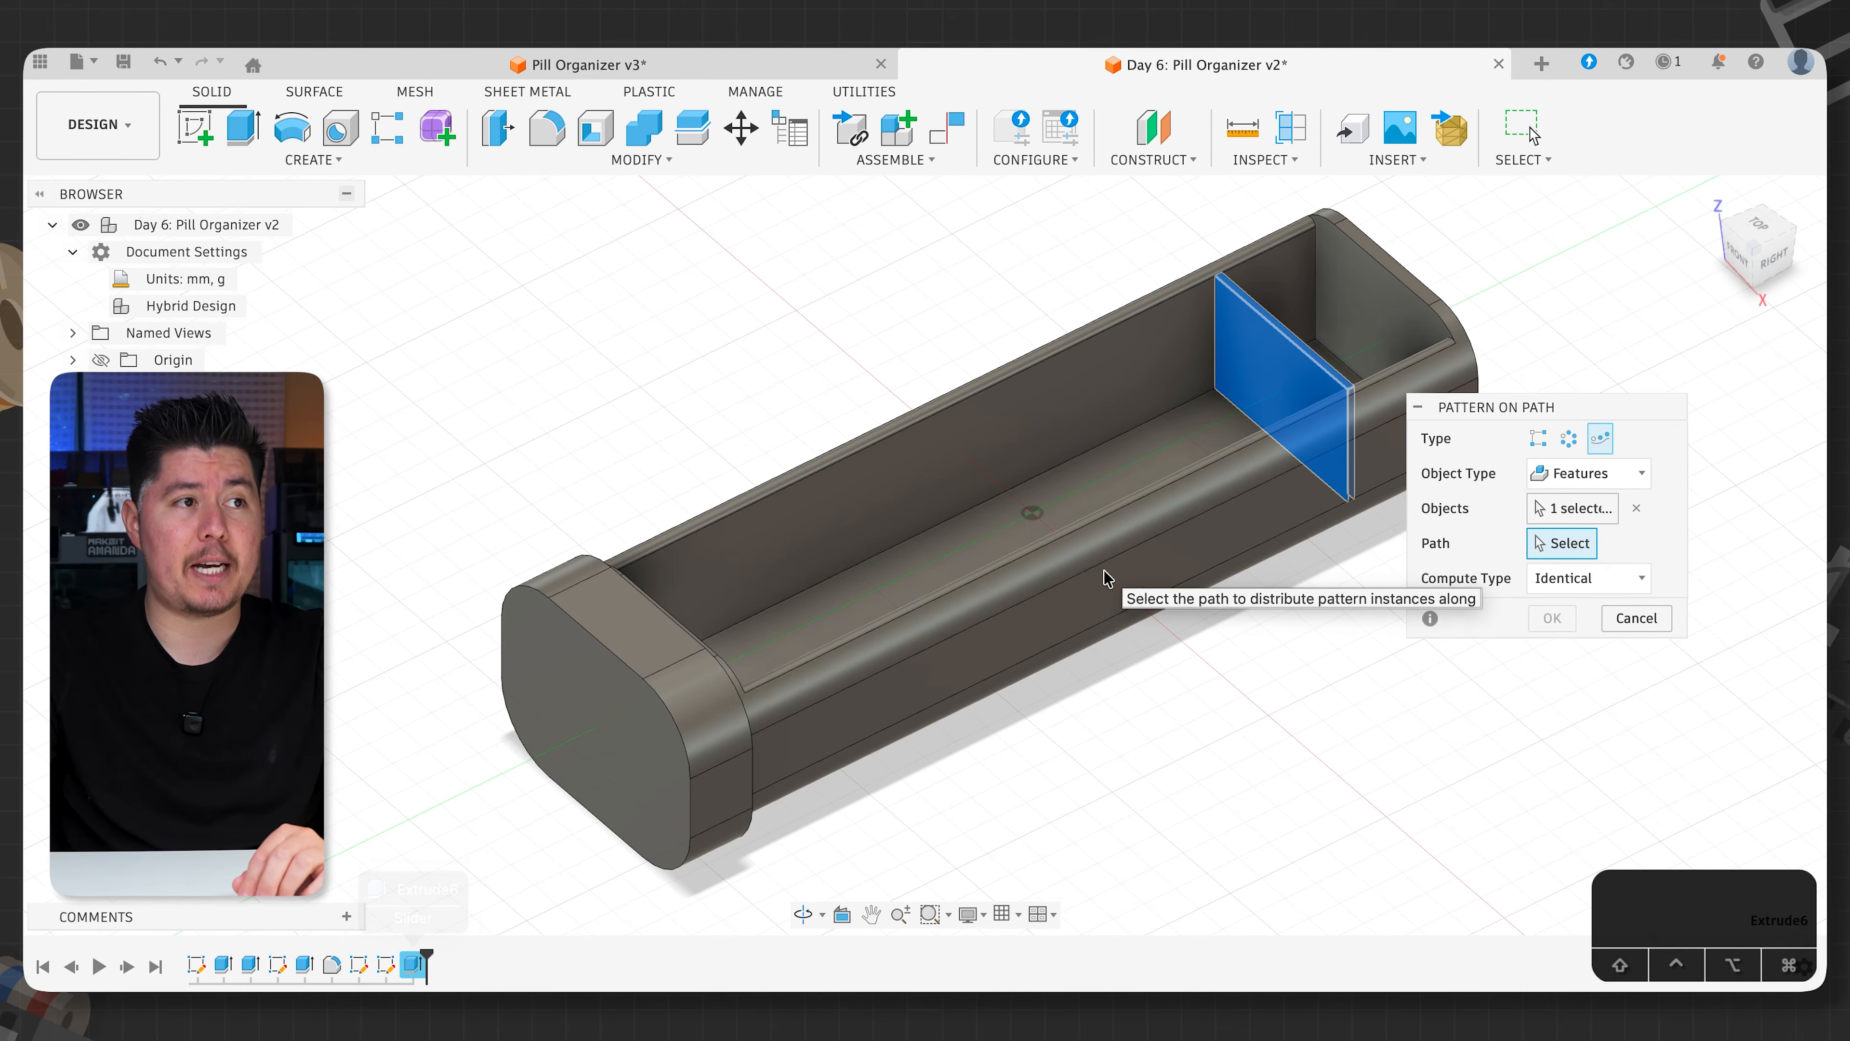
pyautogui.click(1000, 496)
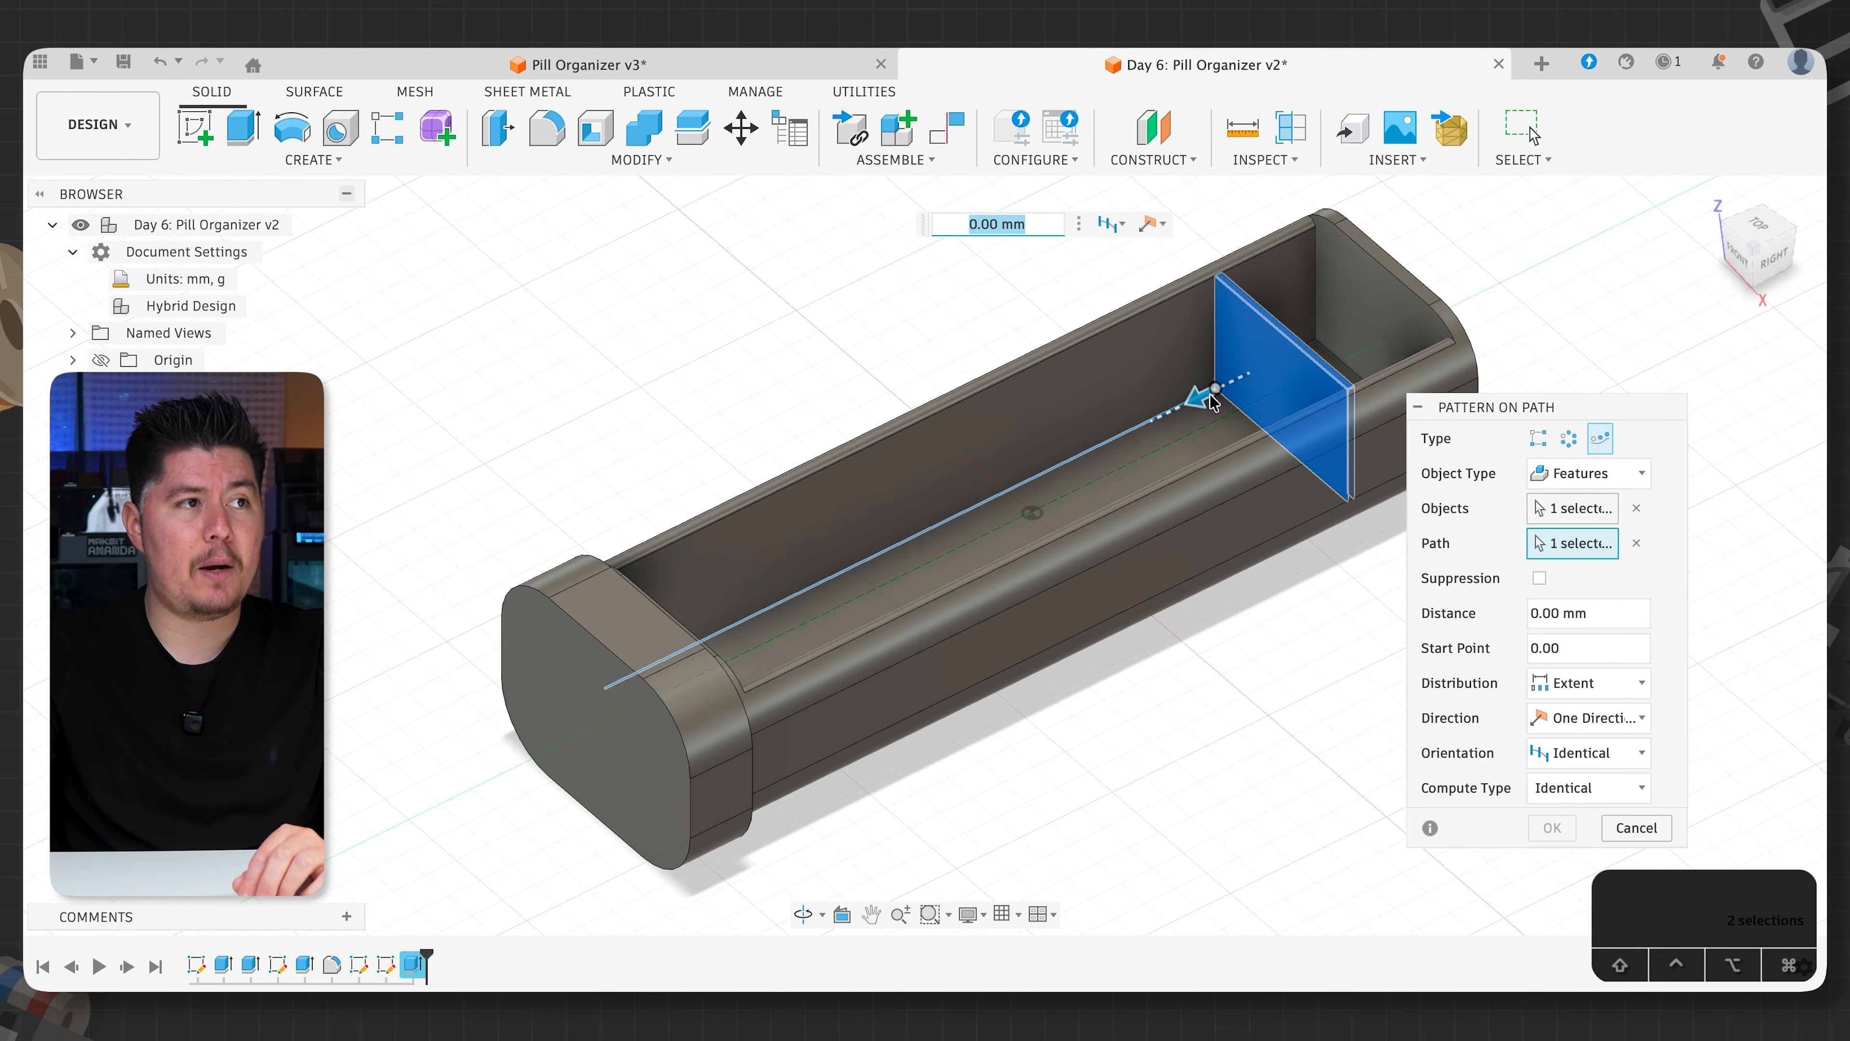
# - Extend the divider pattern about 75 mm along the path toward the end cap and set its quantity to 6
pyautogui.moveTo(1200, 403); pyautogui.dragTo(728, 625)
pyautogui.click(1778, 257)
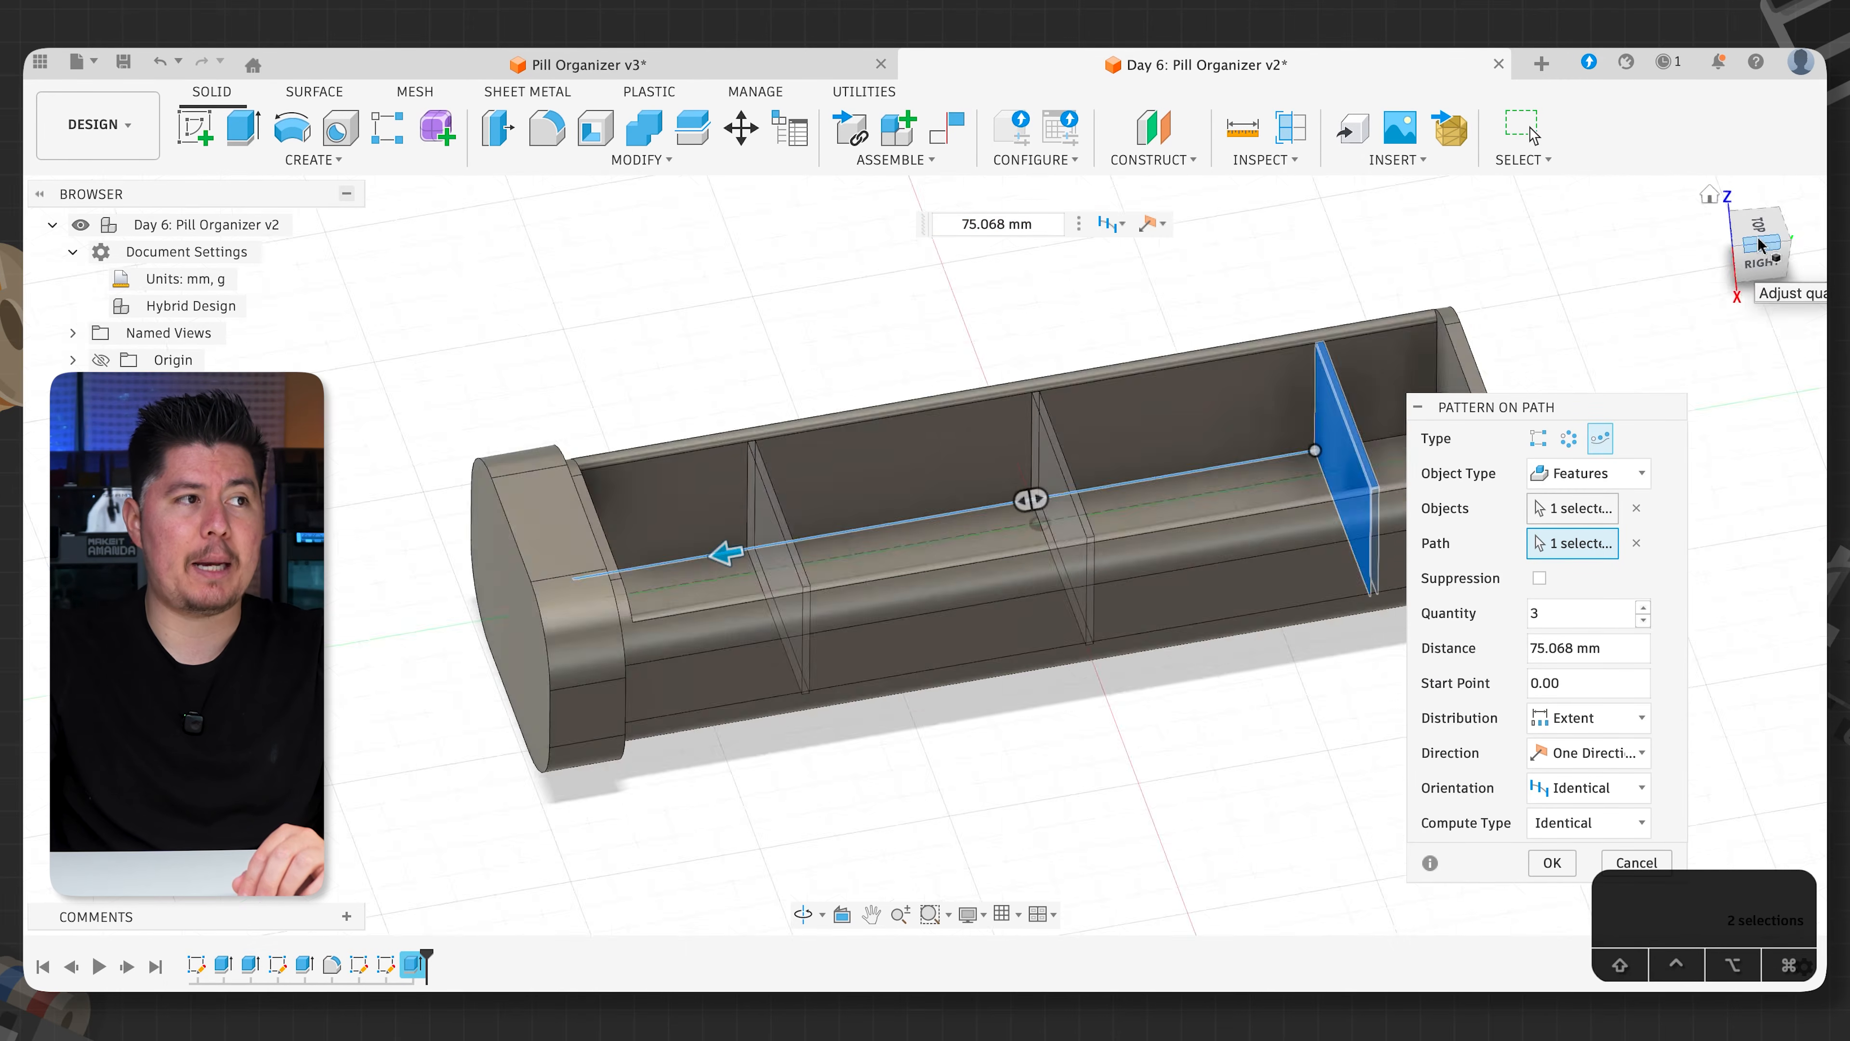
pyautogui.keyDown('shift'); pyautogui.moveTo(1163, 308); pyautogui.dragTo(1061, 327, button='middle'); pyautogui.keyUp('shift')
pyautogui.moveTo(1227, 339)
pyautogui.keyDown('shift'); pyautogui.mouseDown(button='middle')
pyautogui.moveTo(1212, 352)
pyautogui.moveTo(1231, 365)
pyautogui.mouseUp(button='middle'); pyautogui.keyUp('shift')
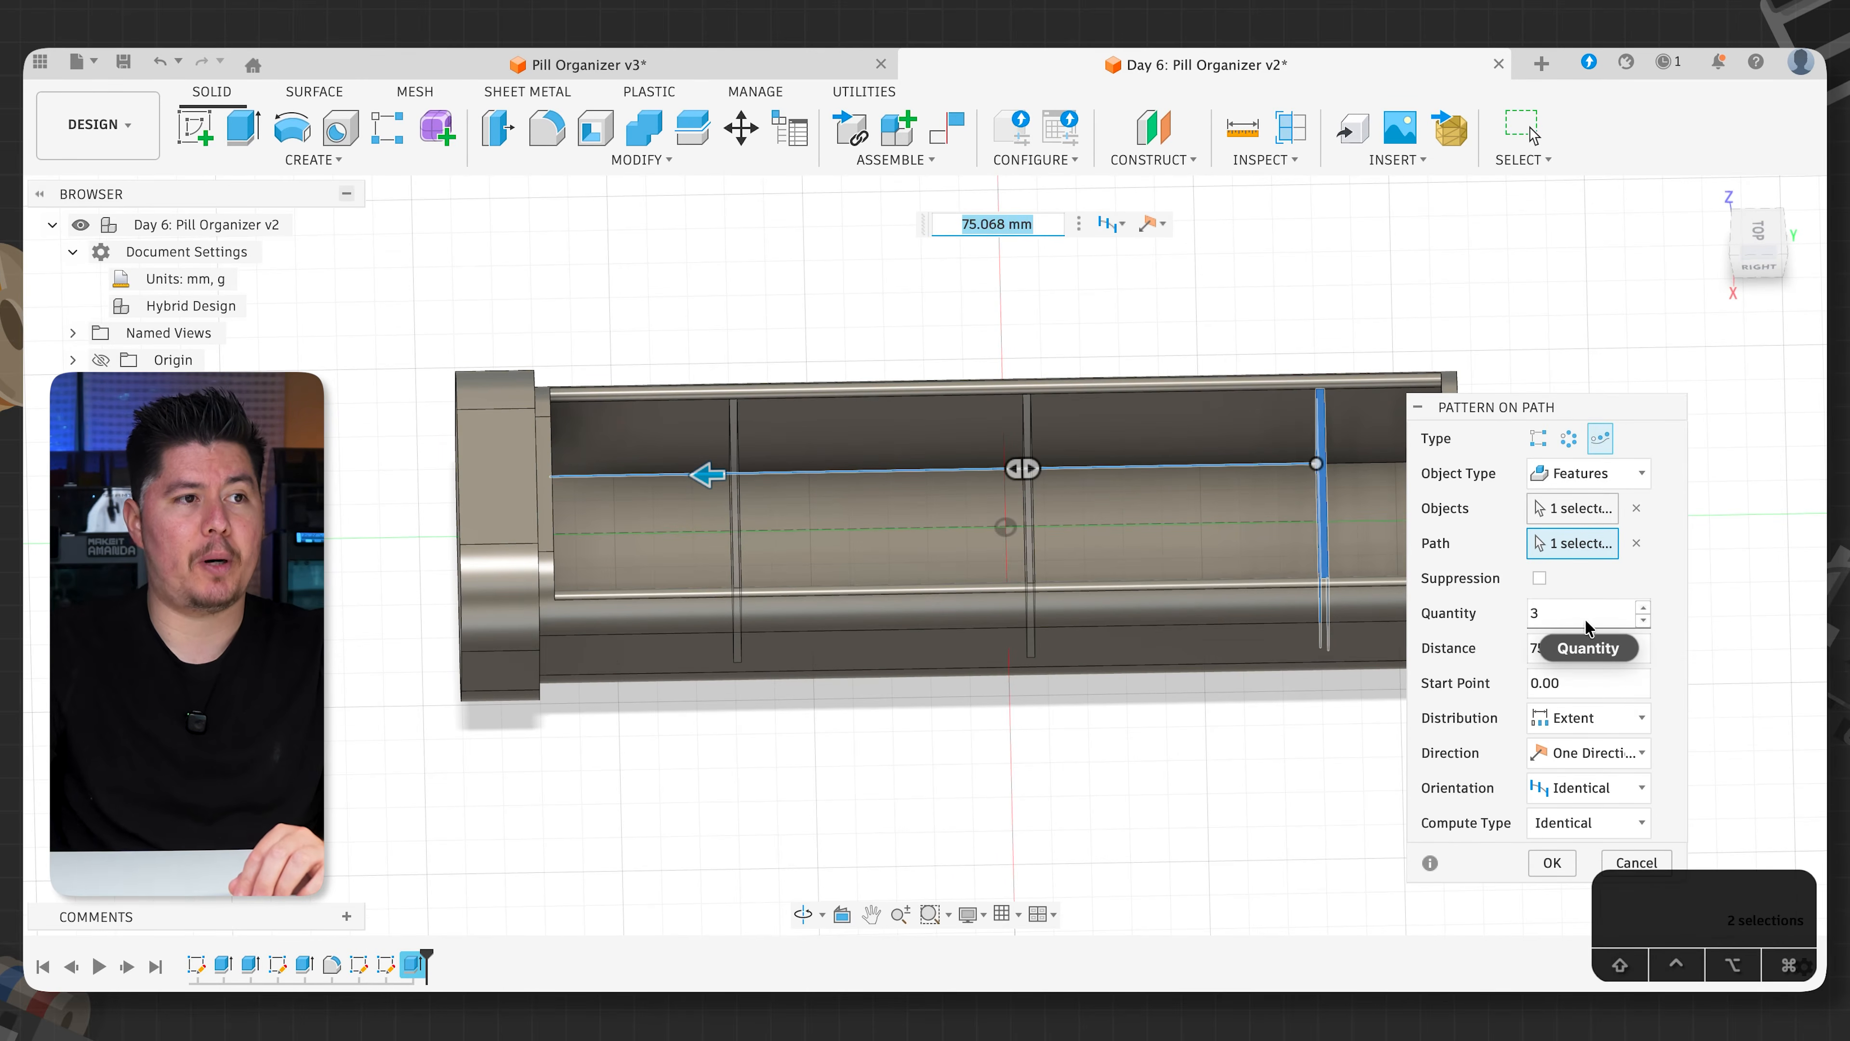
pyautogui.click(1648, 609)
pyautogui.click(1649, 608)
pyautogui.click(1648, 608)
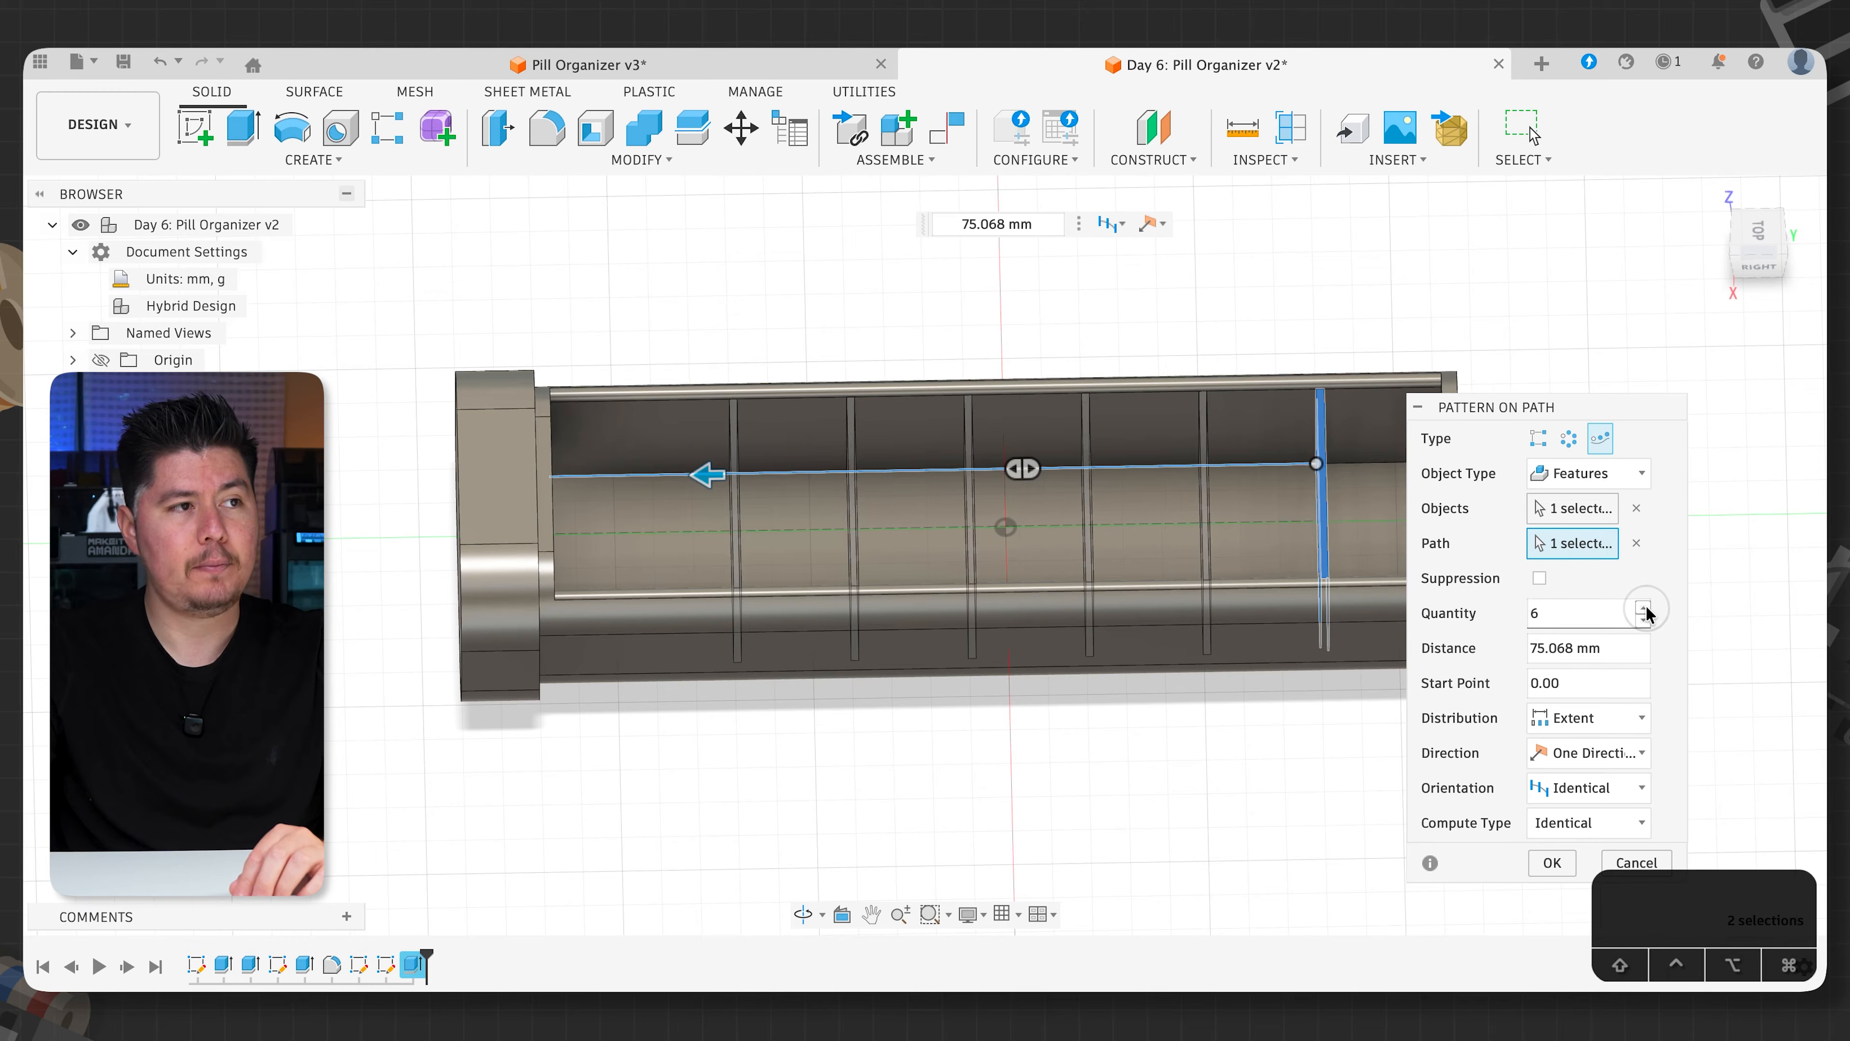
# - Set the divider pattern's distance to 82 mm and finish the Pattern on Path
pyautogui.moveTo(698, 479); pyautogui.dragTo(648, 477)
pyautogui.moveTo(779, 512)
pyautogui.keyDown('shift'); pyautogui.mouseDown(button='middle')
pyautogui.moveTo(777, 550)
pyautogui.moveTo(743, 517)
pyautogui.mouseUp(button='middle'); pyautogui.keyUp('shift')
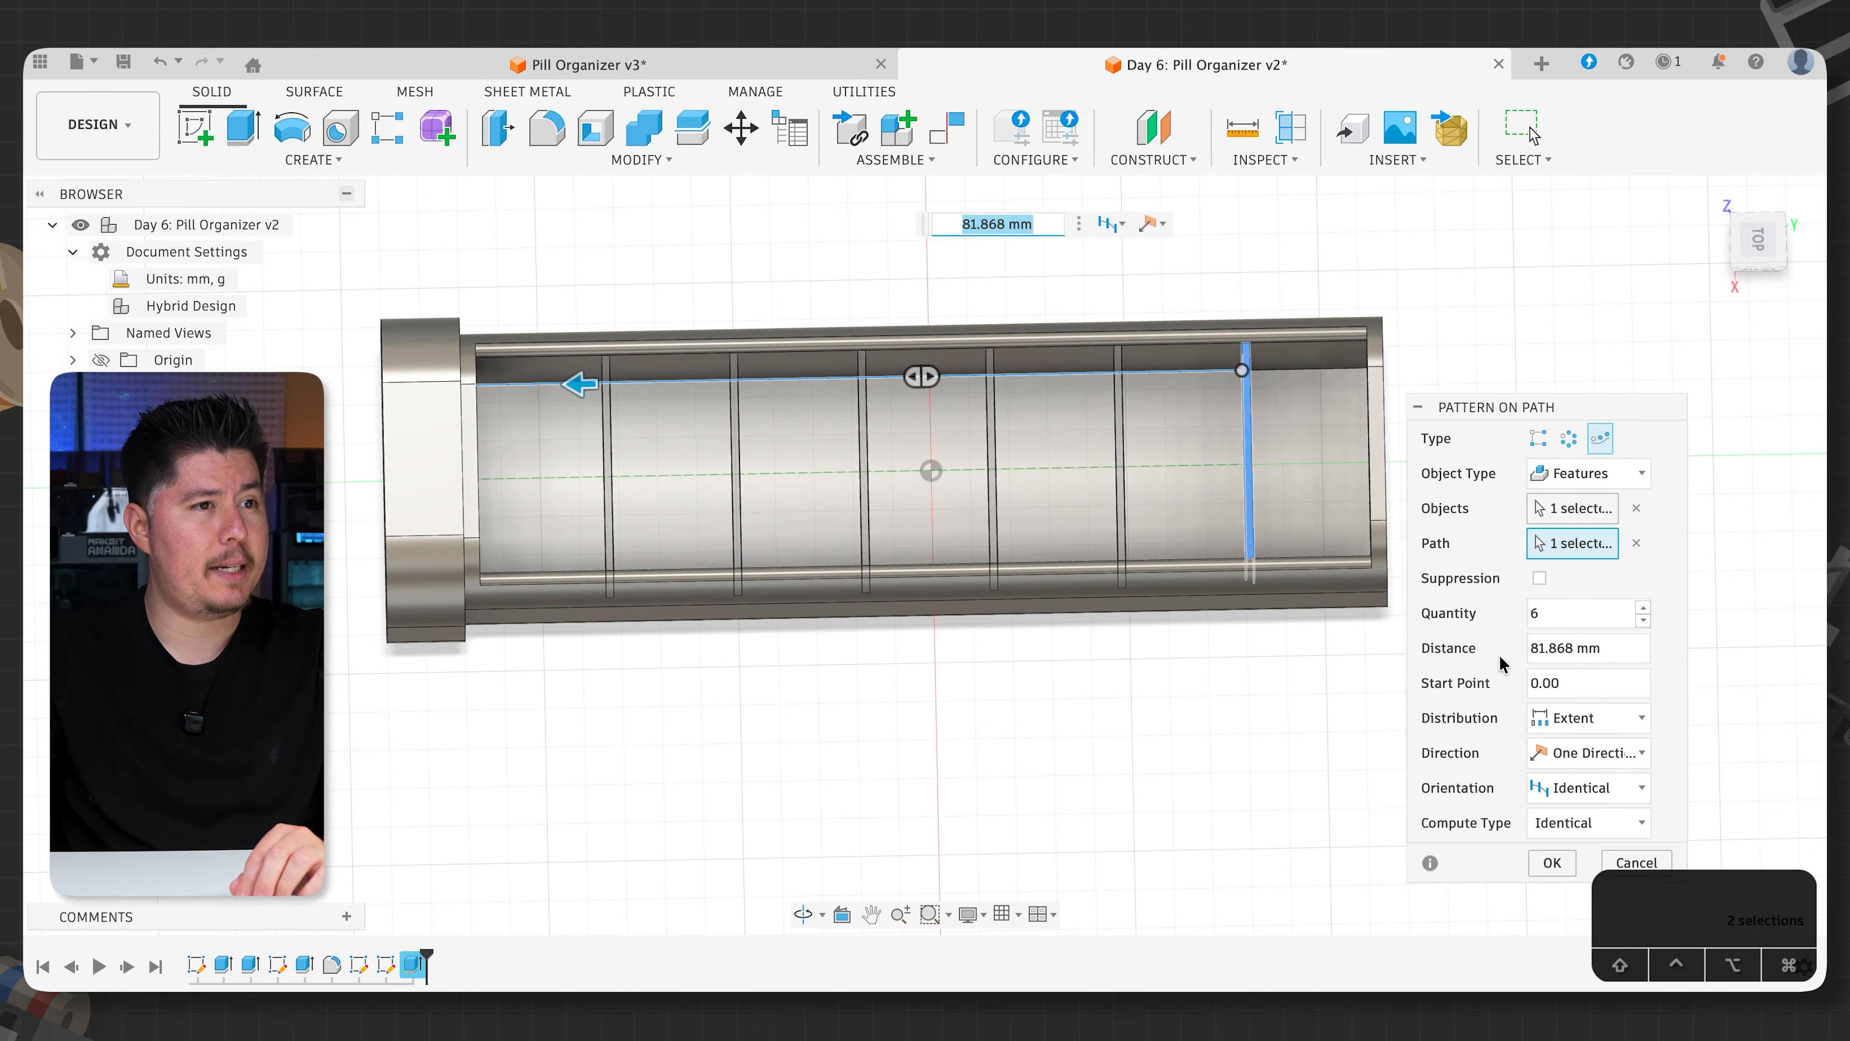
pyautogui.click(1587, 647)
pyautogui.write('82')
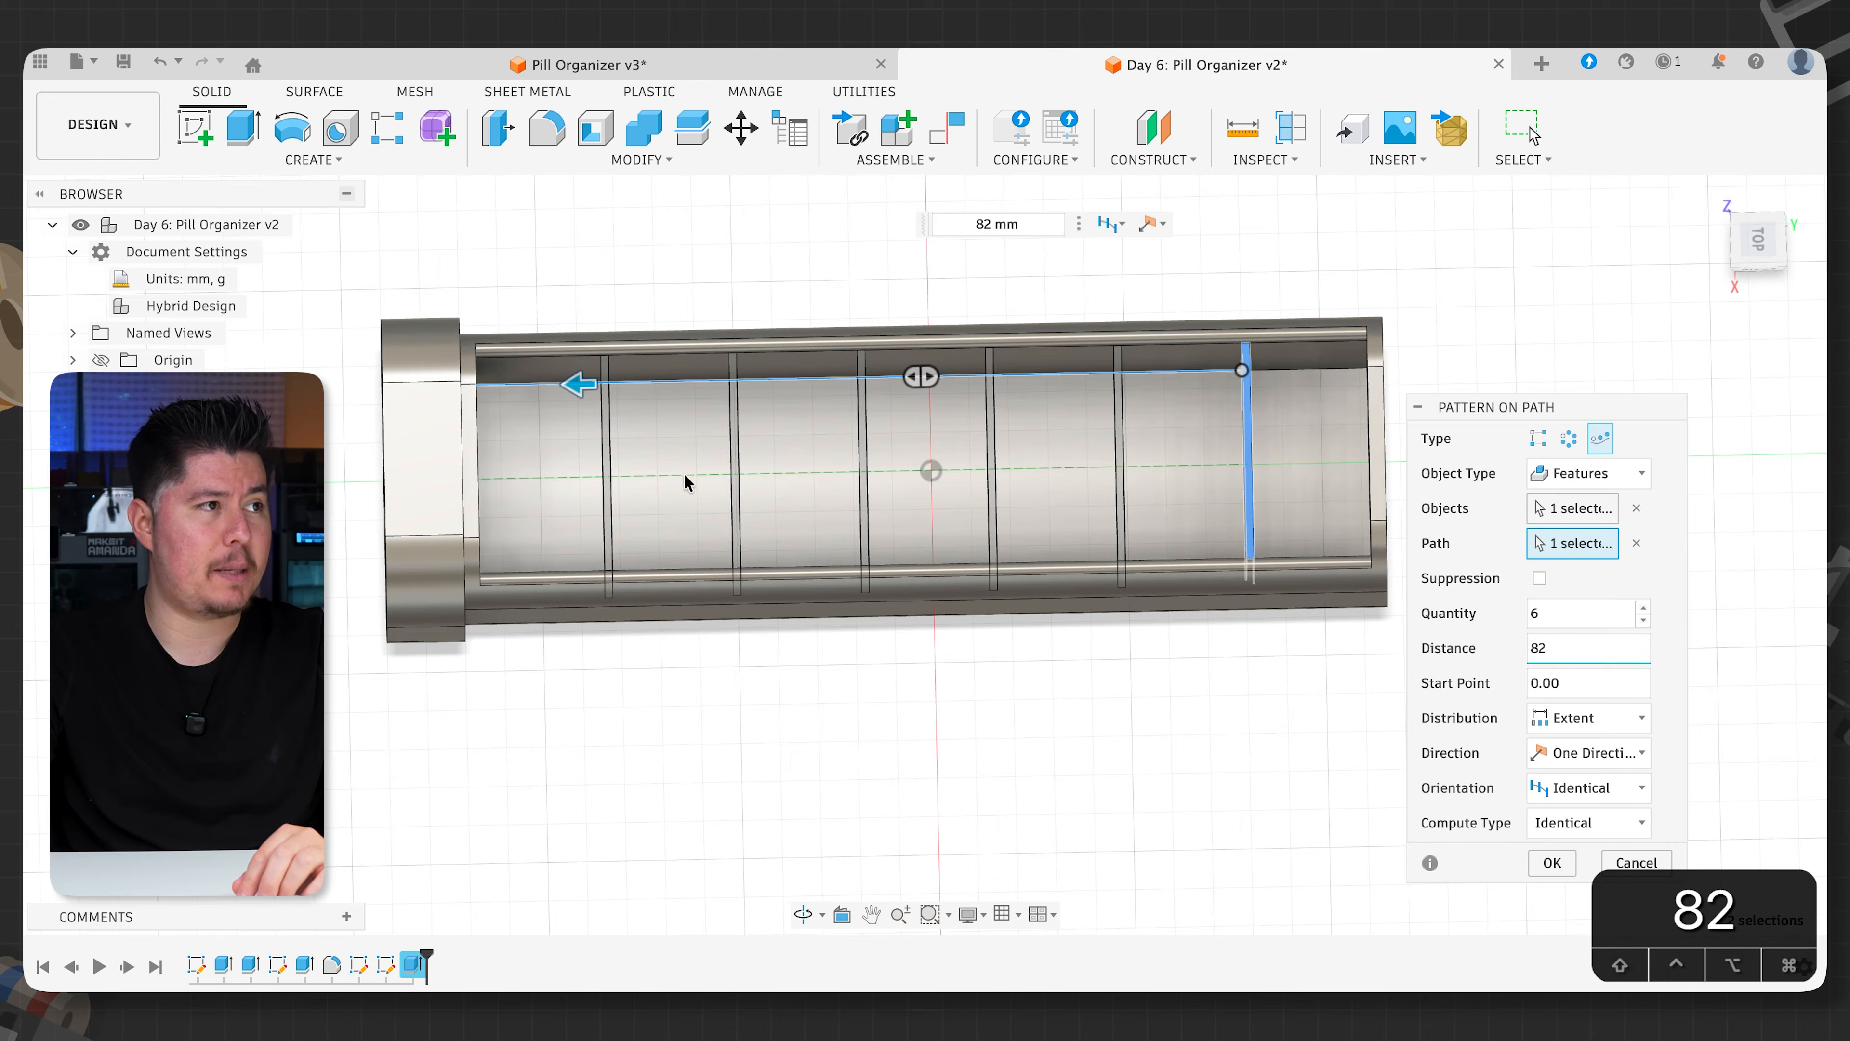
pyautogui.moveTo(1476, 411); pyautogui.dragTo(1477, 266)
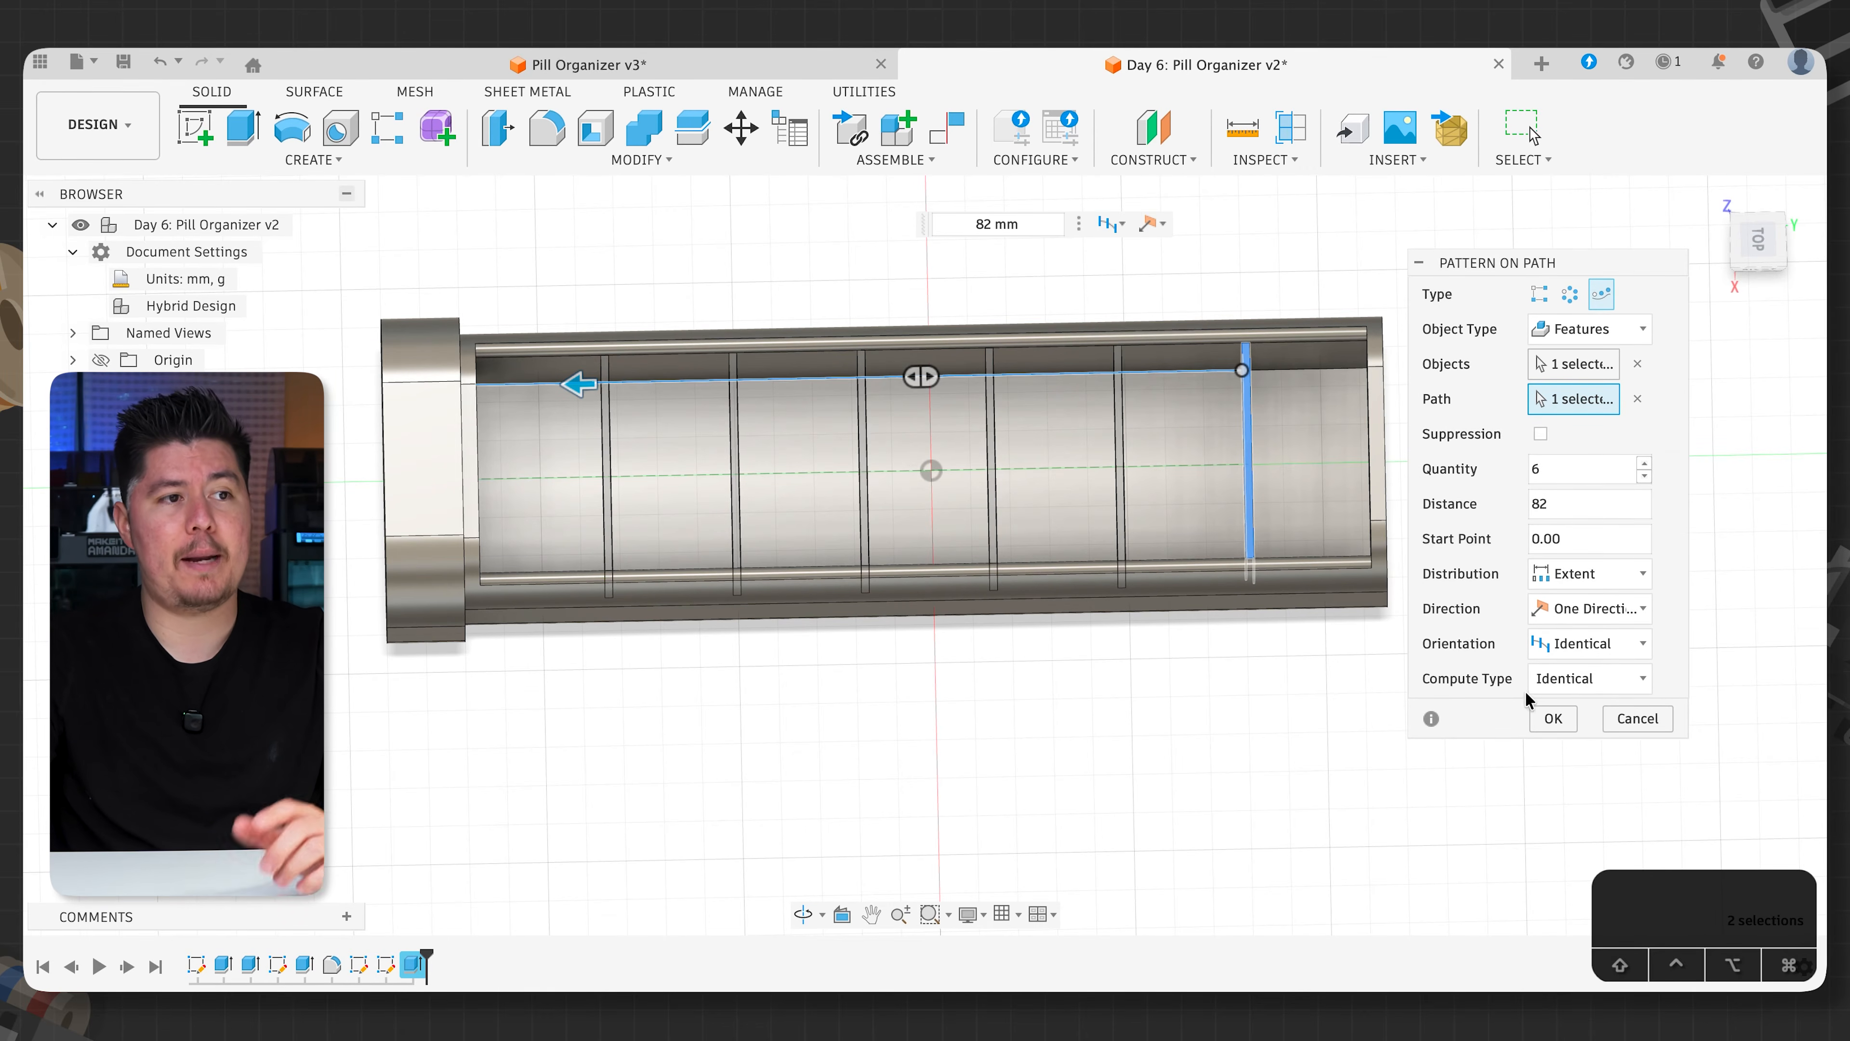
pyautogui.click(1549, 718)
pyautogui.keyDown('shift'); pyautogui.moveTo(822, 735); pyautogui.dragTo(827, 629, button='middle'); pyautogui.keyUp('shift')
pyautogui.keyDown('shift'); pyautogui.moveTo(836, 543); pyautogui.dragTo(760, 669, button='middle'); pyautogui.keyUp('shift')
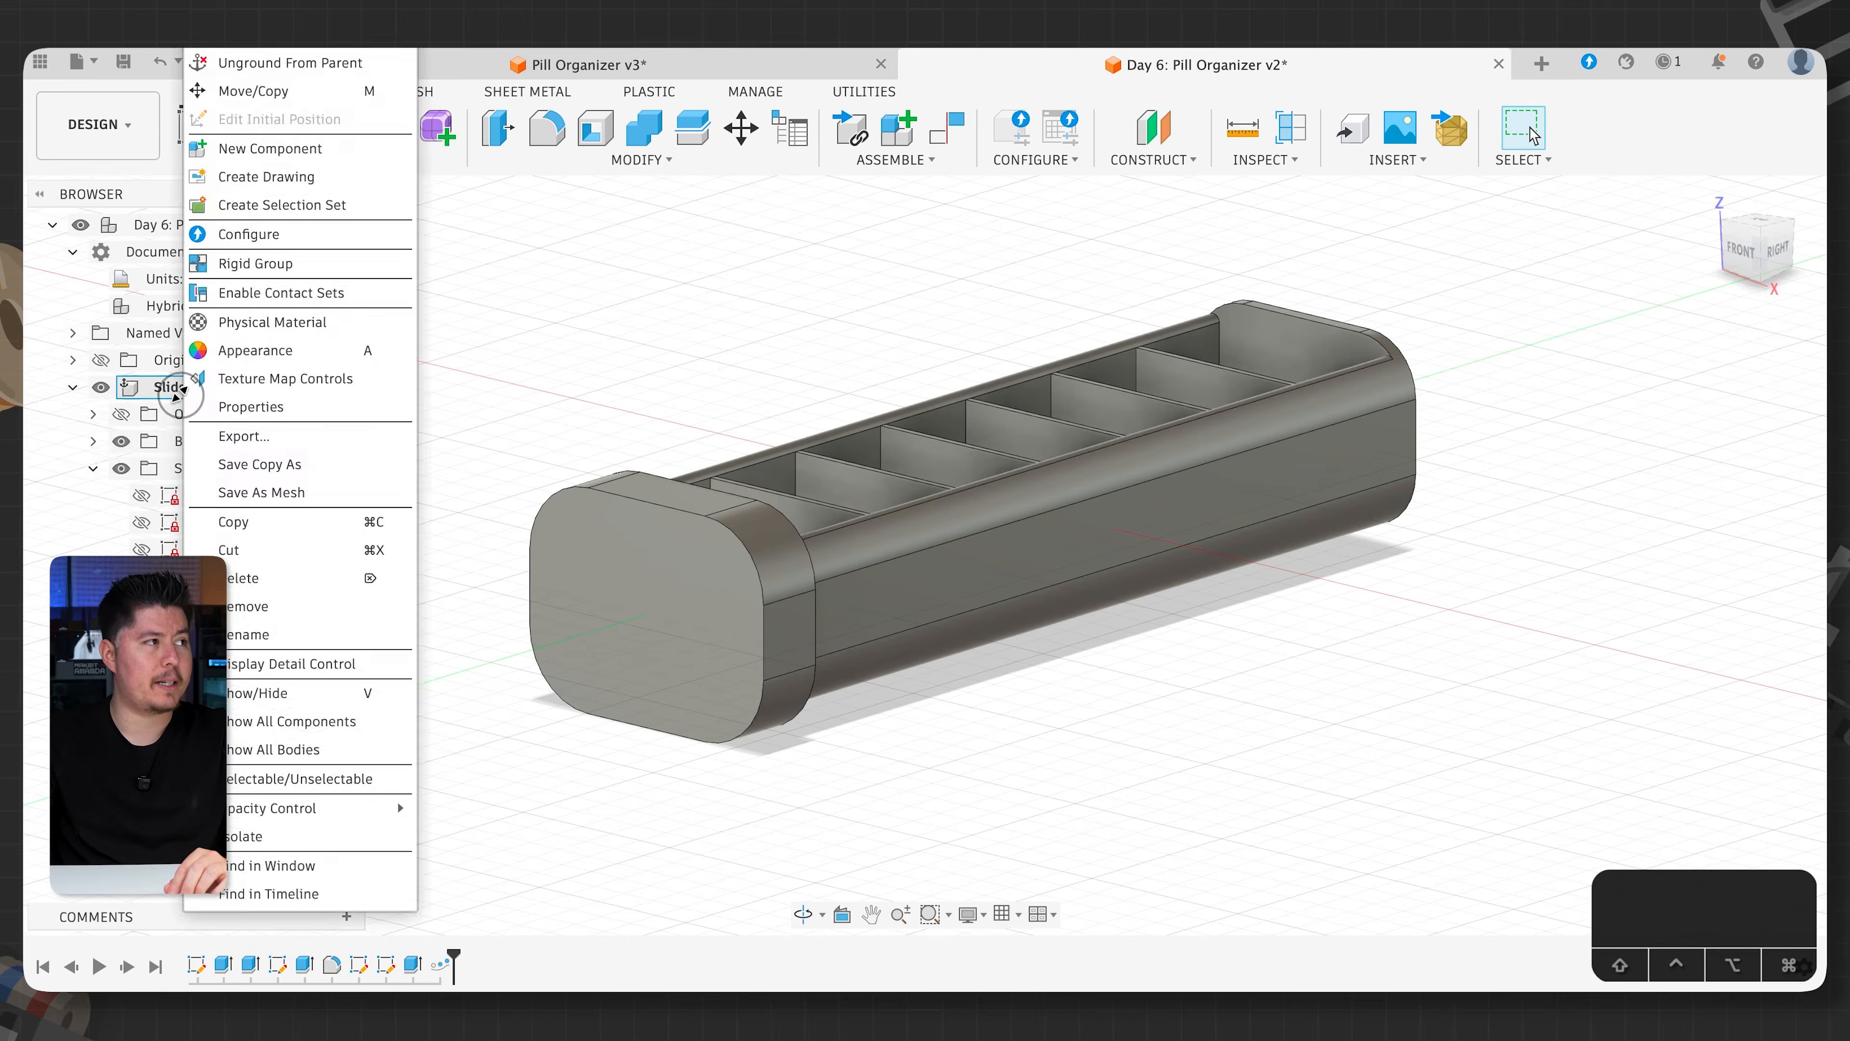
# - Save the Slider component as a binary STL mesh in millimetres, sending it to Bambu Studio
pyautogui.rightClick(171, 386)
pyautogui.click(243, 490)
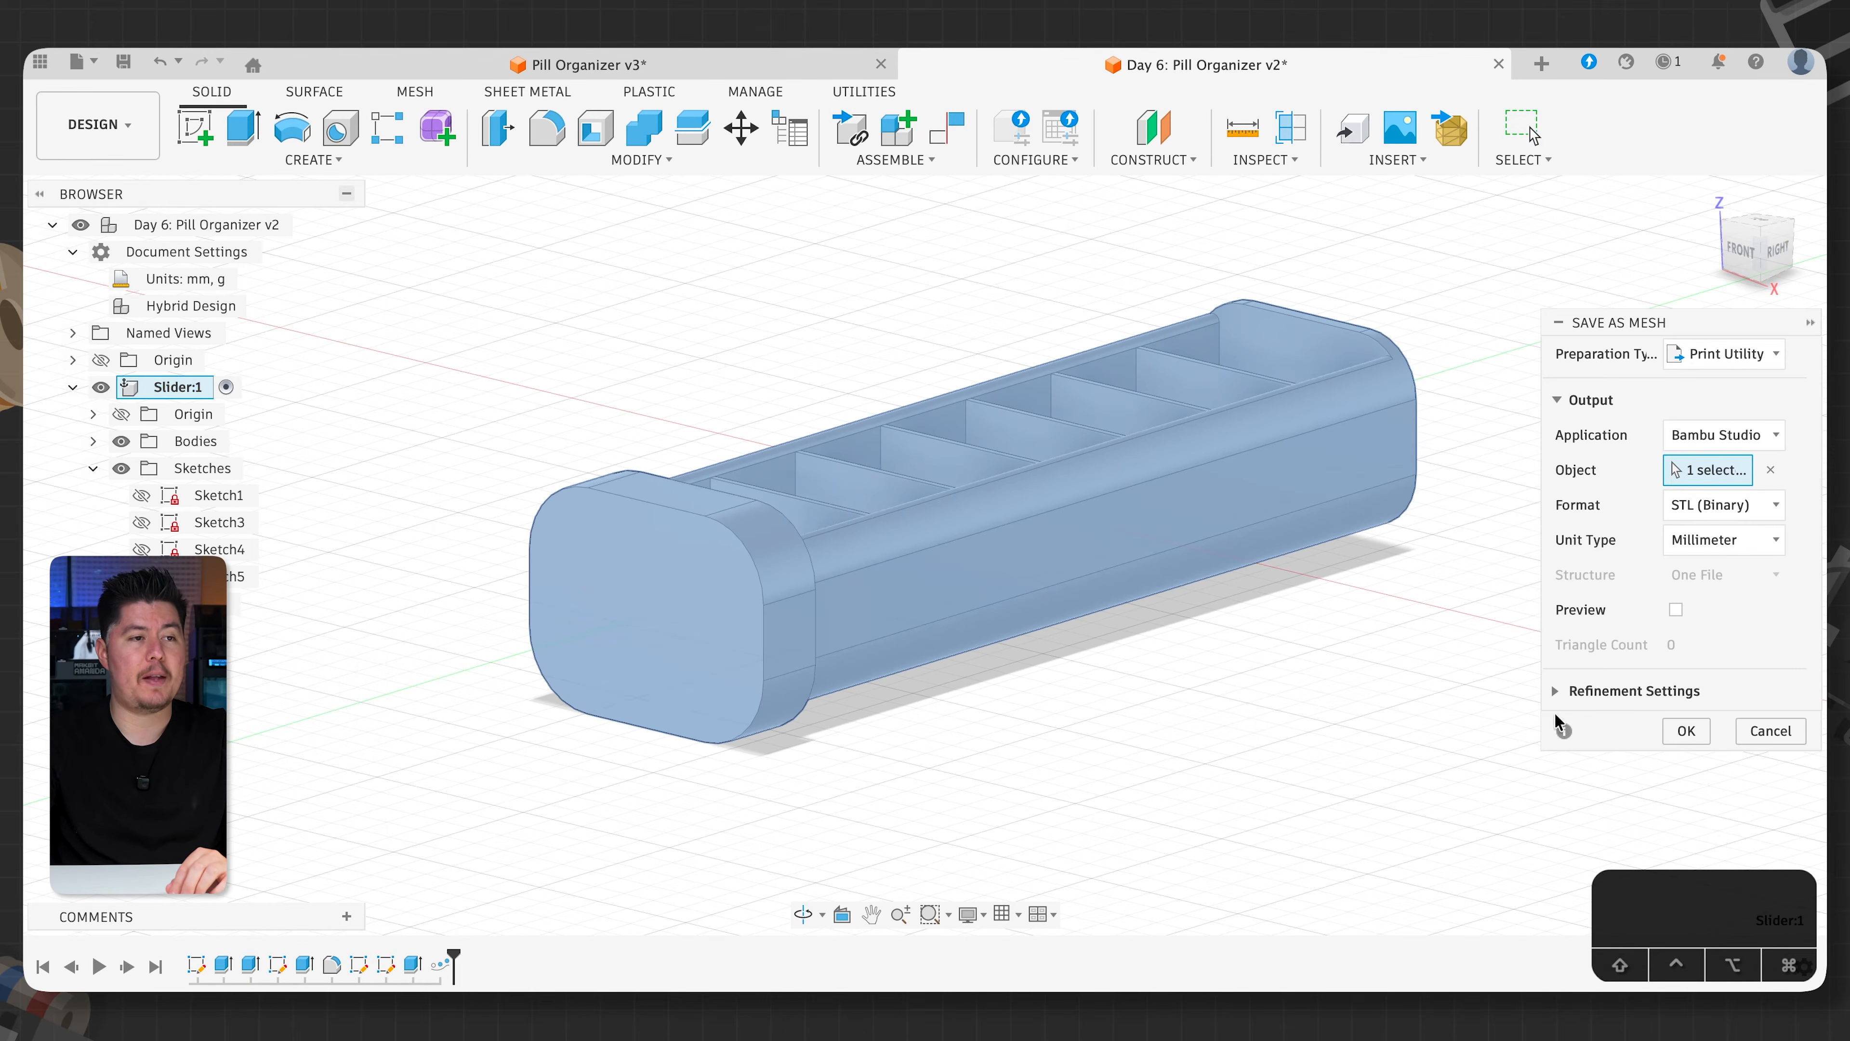
pyautogui.click(1687, 731)
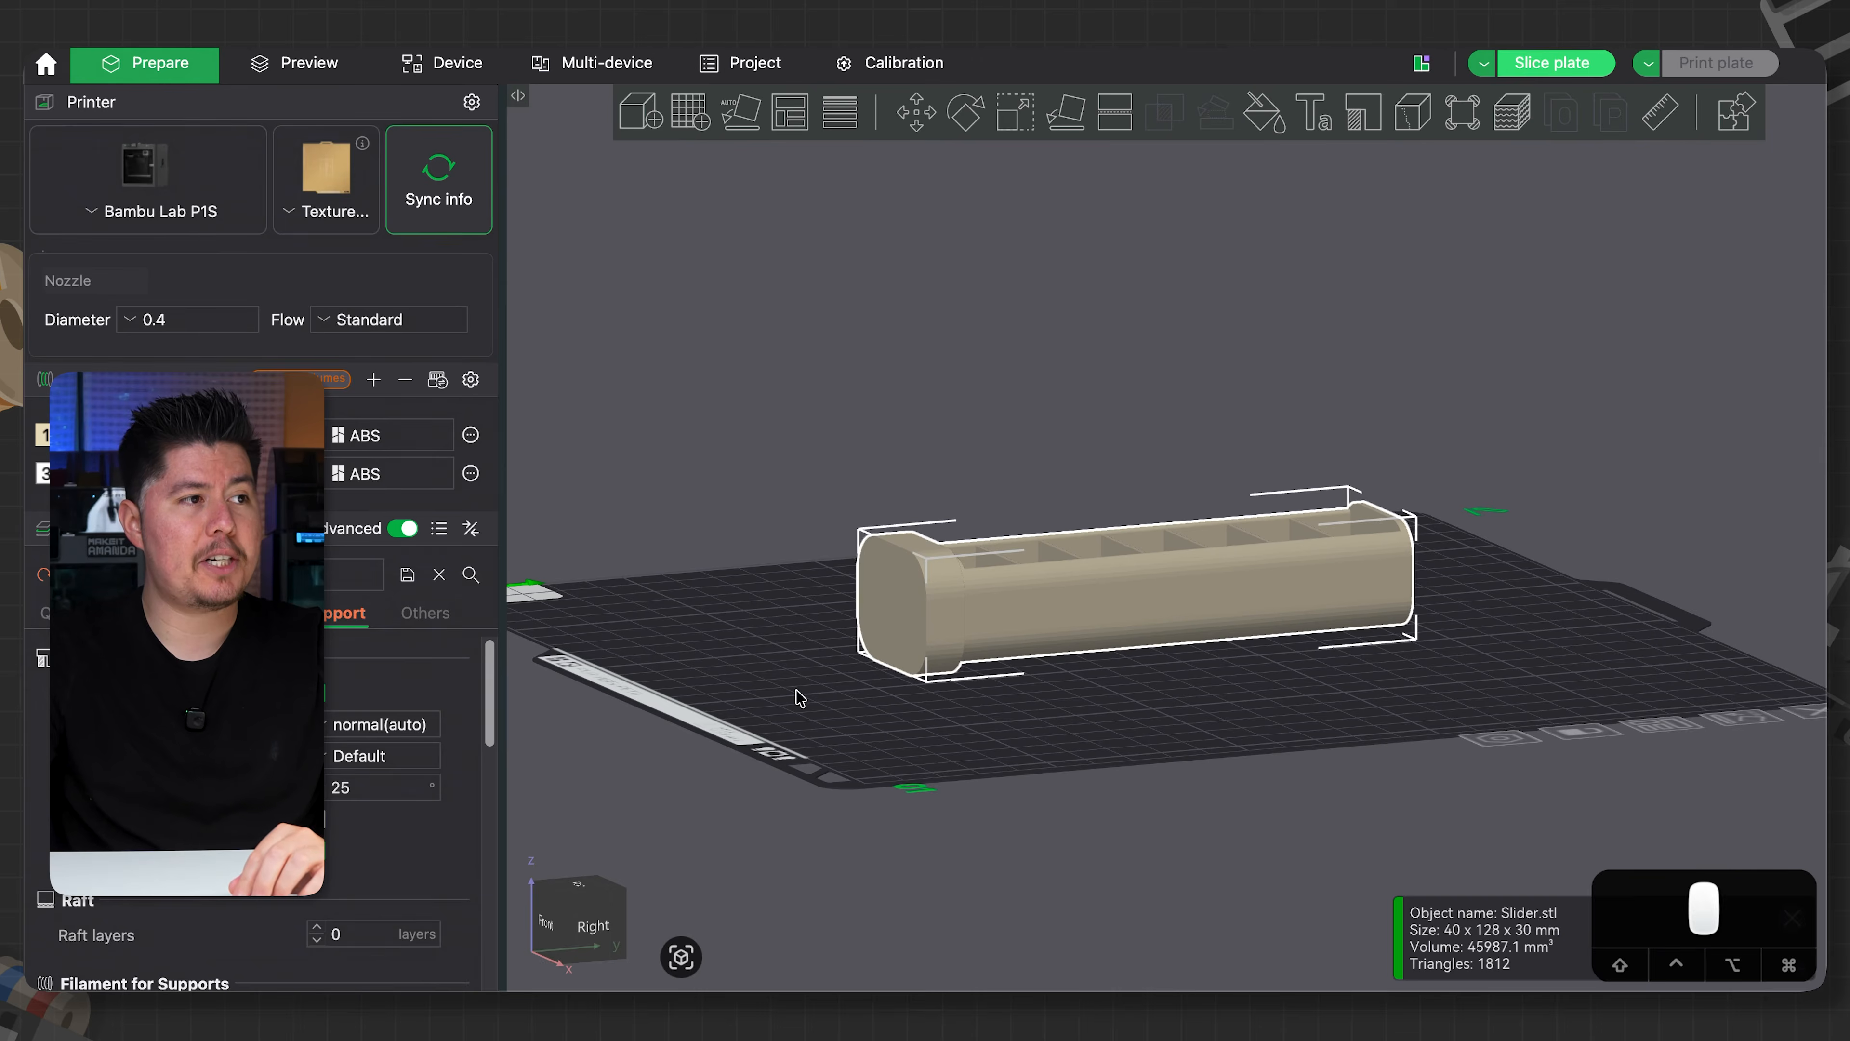
pyautogui.scroll(3, 900, 649)
pyautogui.moveTo(914, 657); pyautogui.dragTo(910, 662)
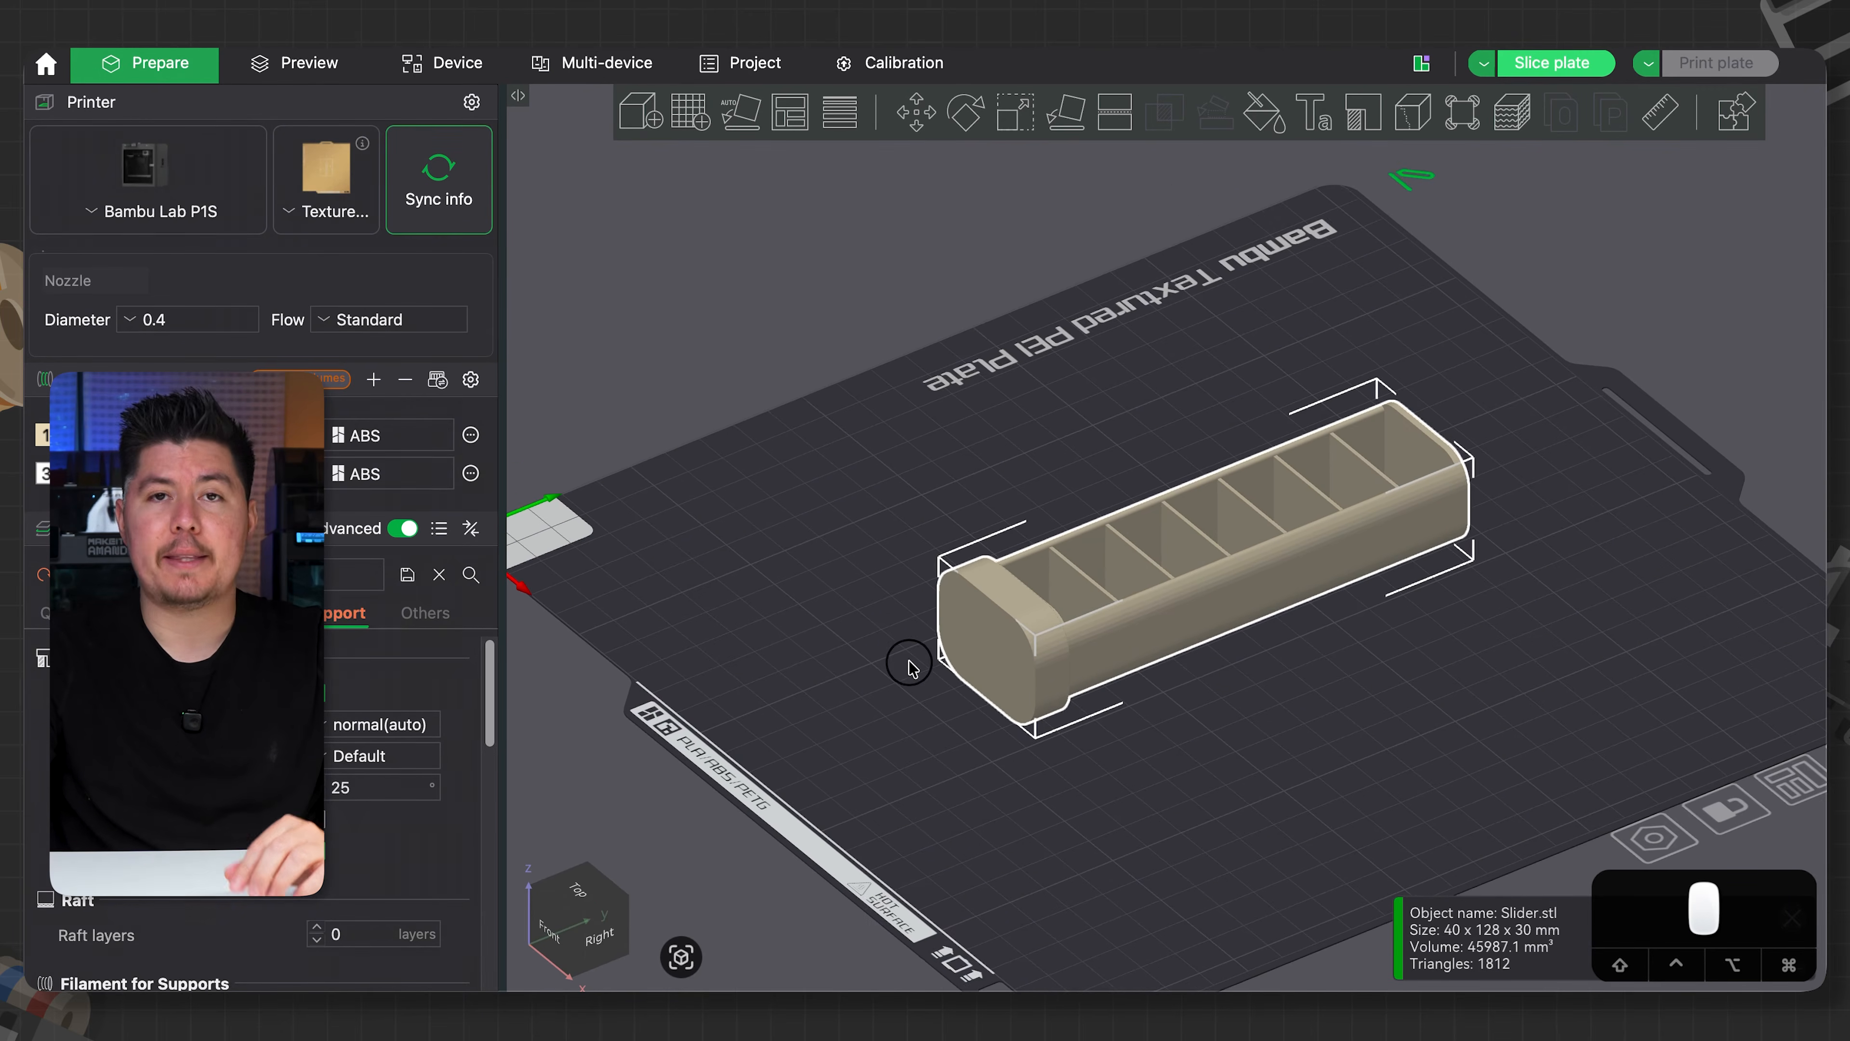
pyautogui.moveTo(1099, 730); pyautogui.dragTo(1072, 671, button='right')
pyautogui.moveTo(1076, 678); pyautogui.dragTo(1082, 669)
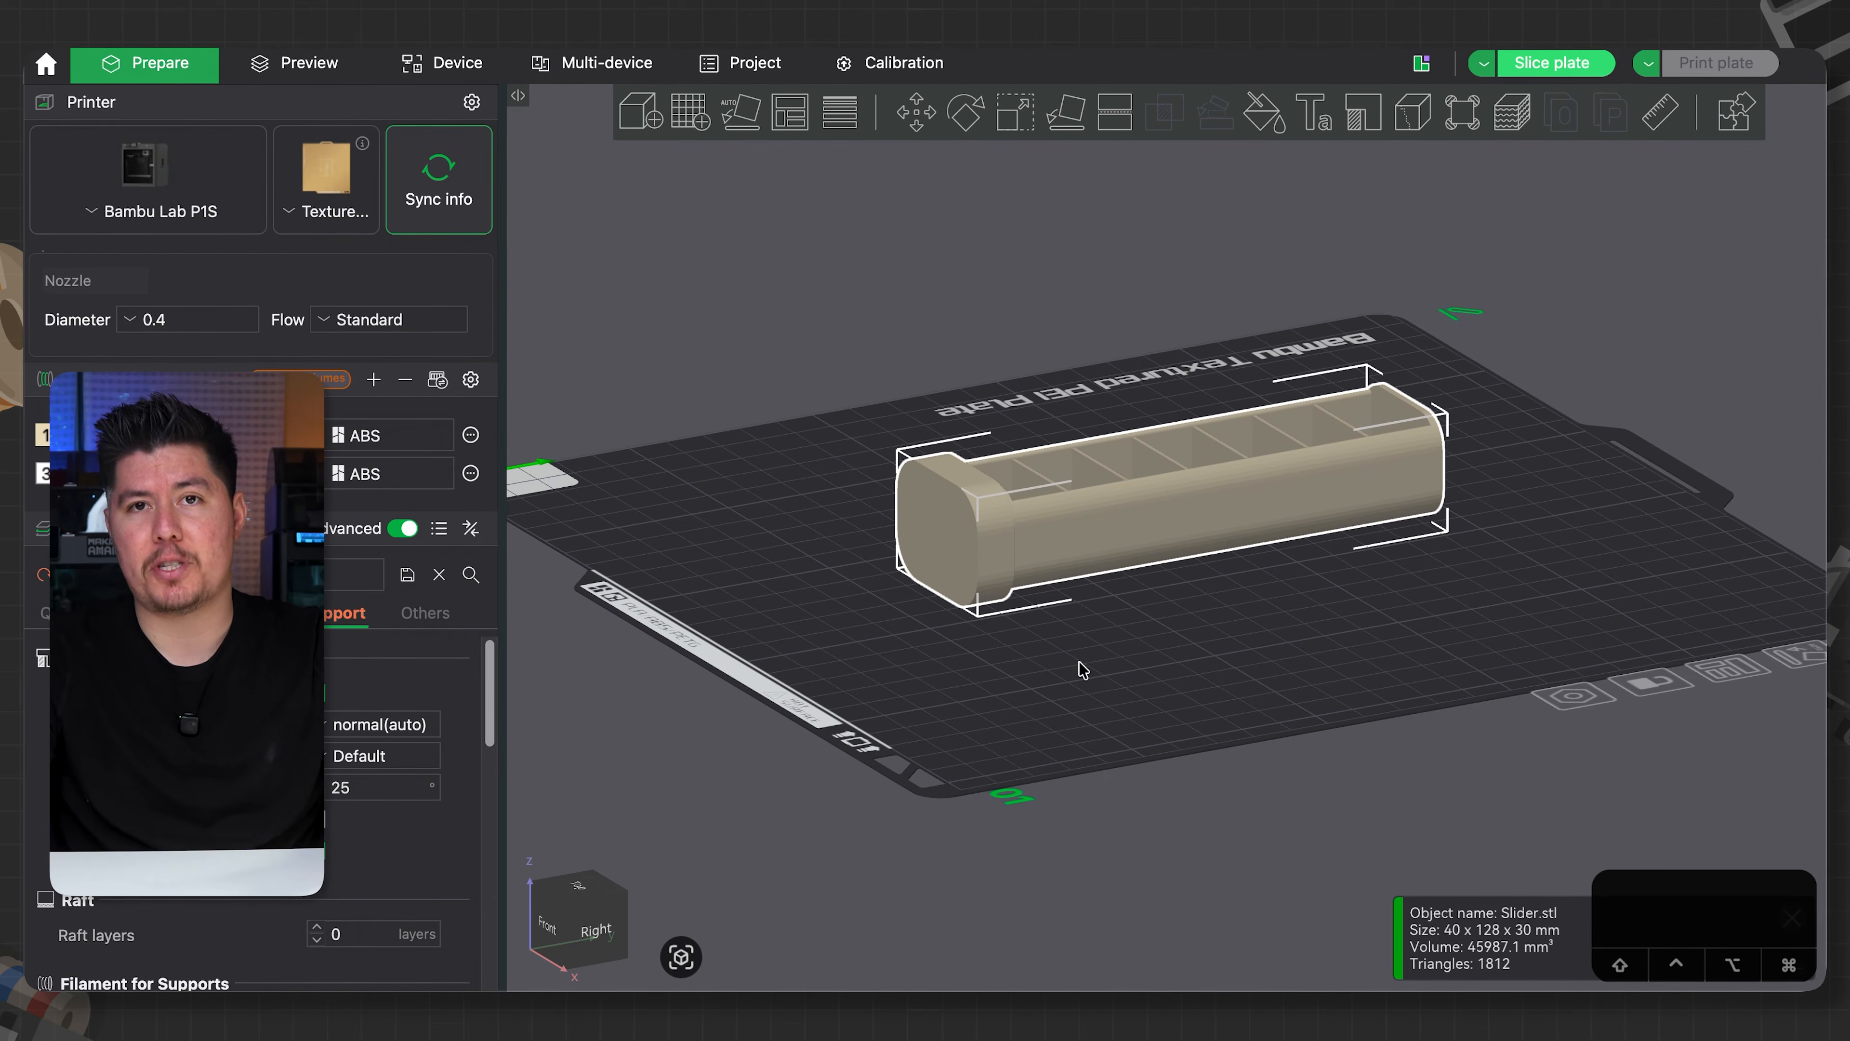
# - Turn off support generation, slice the plate with the slider lying flat, and inspect the layers under its body
pyautogui.click(325, 695)
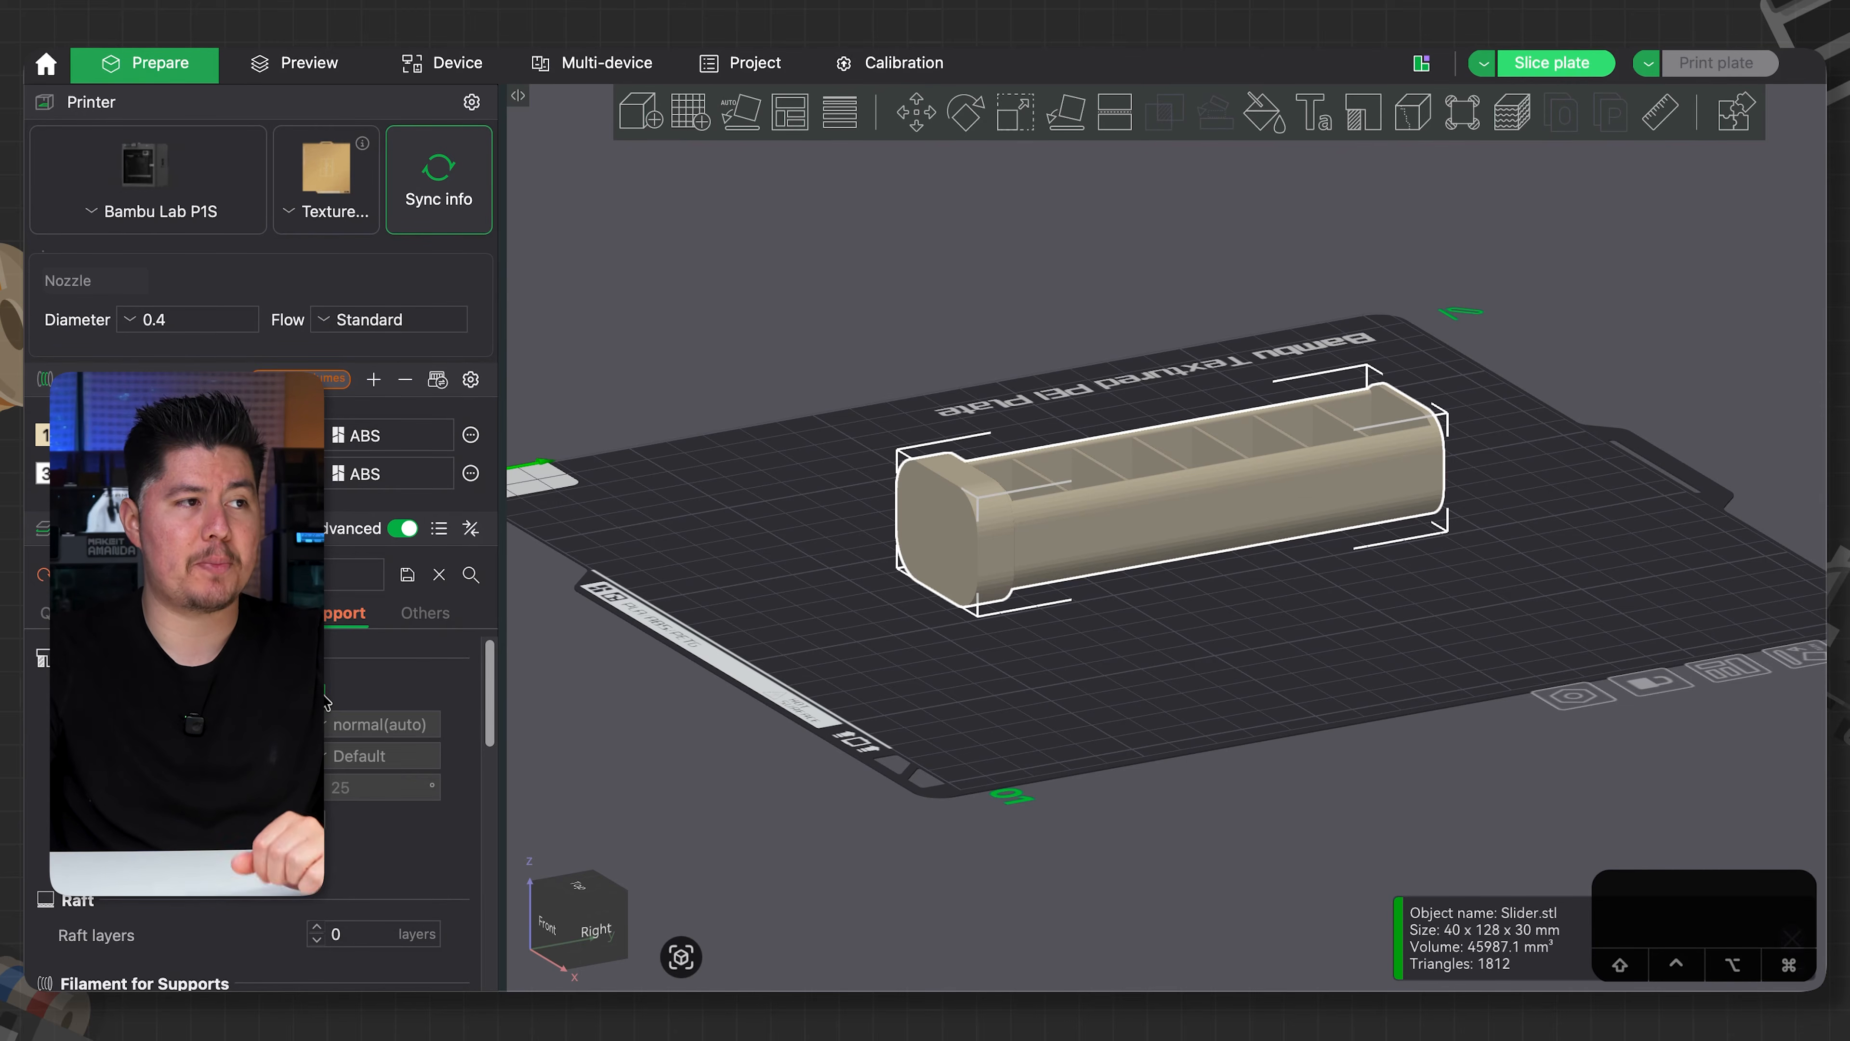
pyautogui.click(1552, 64)
pyautogui.moveTo(1371, 569); pyautogui.dragTo(1353, 555)
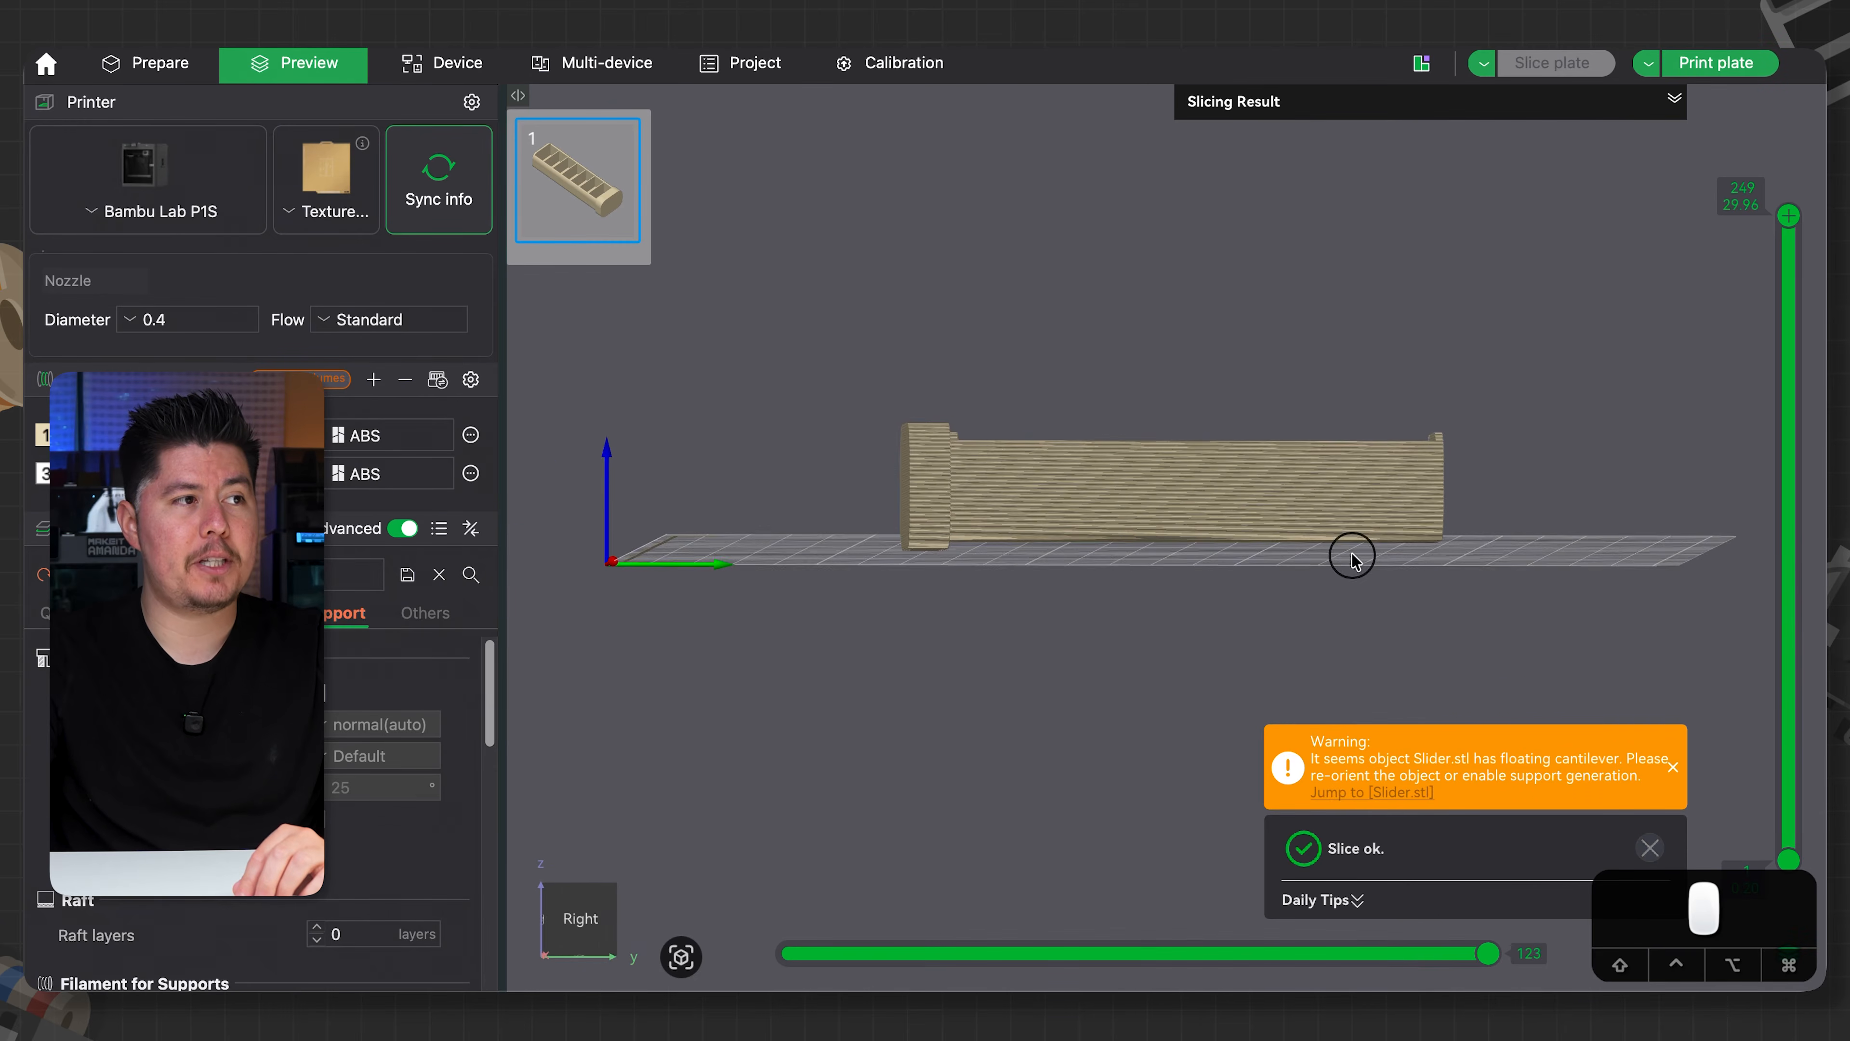
pyautogui.moveTo(1214, 556); pyautogui.dragTo(1029, 566)
pyautogui.scroll(5, 1034, 570)
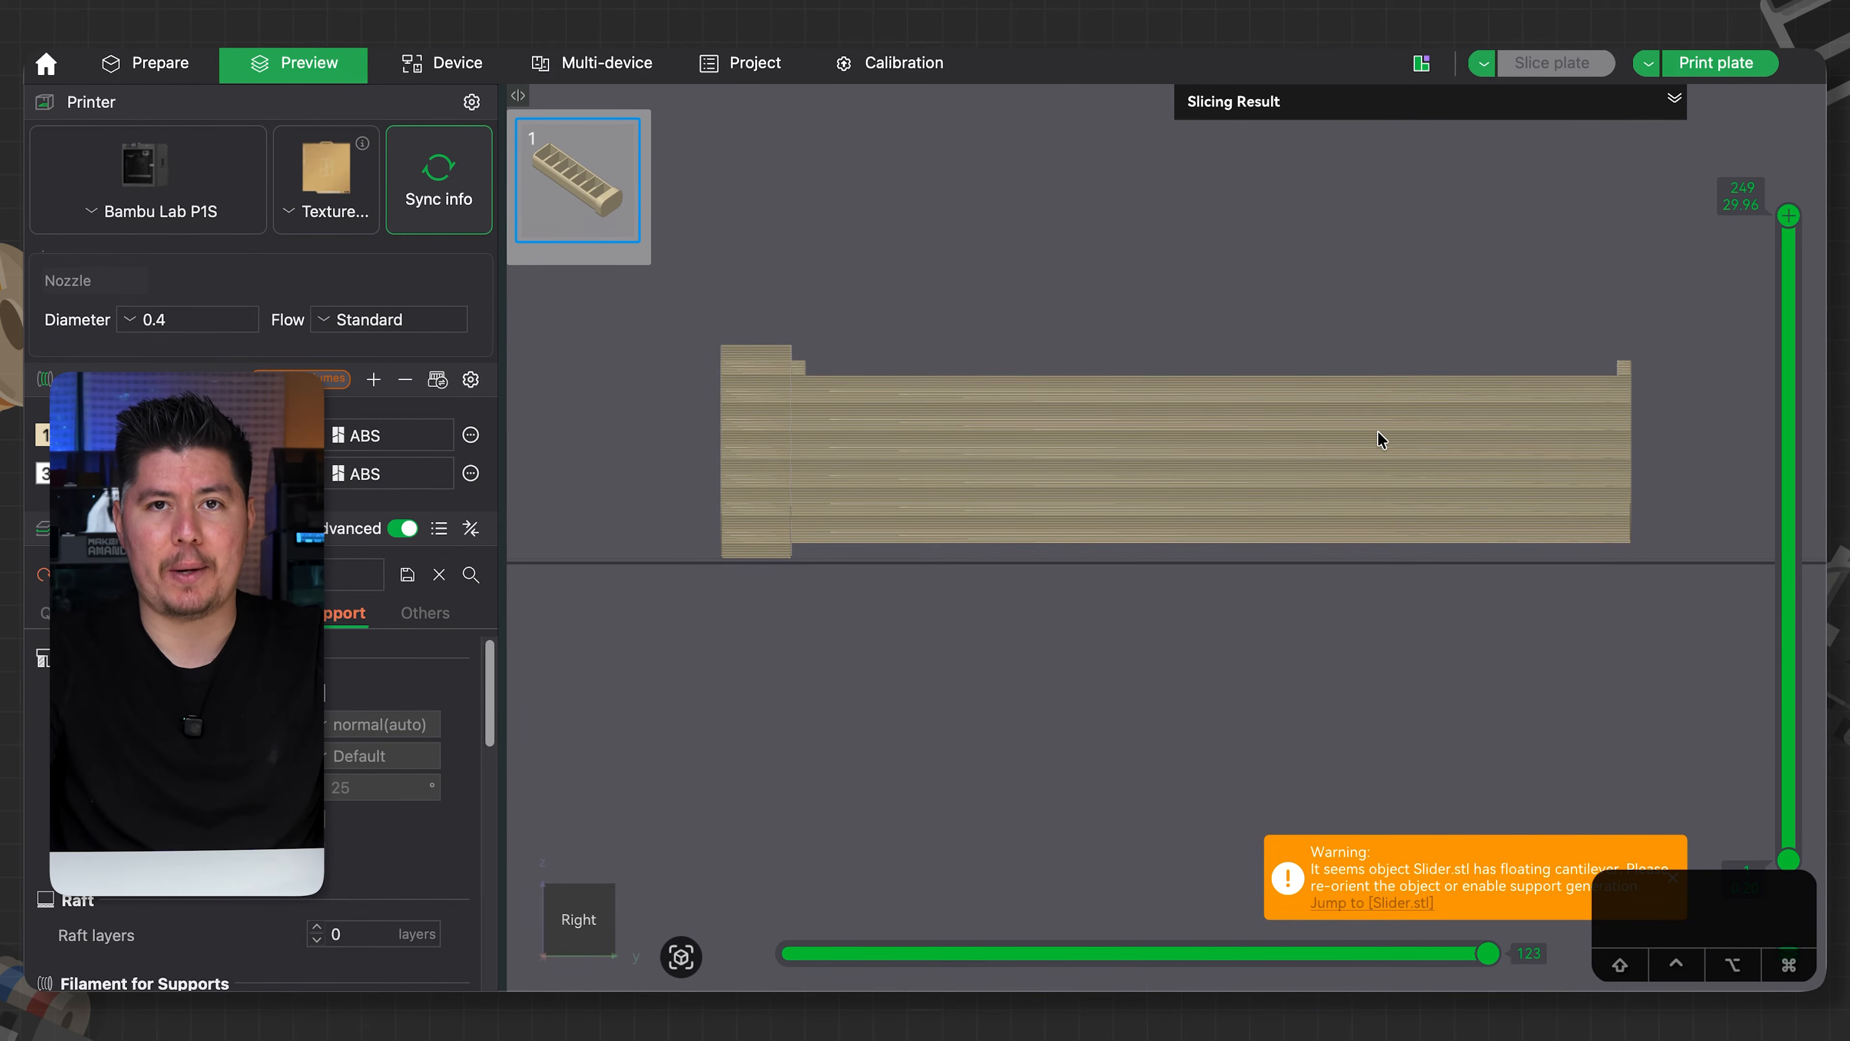
# - Stand the slider upright with its end cap's flat face on the plate, slice it, and inspect the dividers
pyautogui.click(165, 76)
pyautogui.moveTo(743, 286); pyautogui.dragTo(782, 291)
pyautogui.click(1069, 111)
pyautogui.click(860, 496)
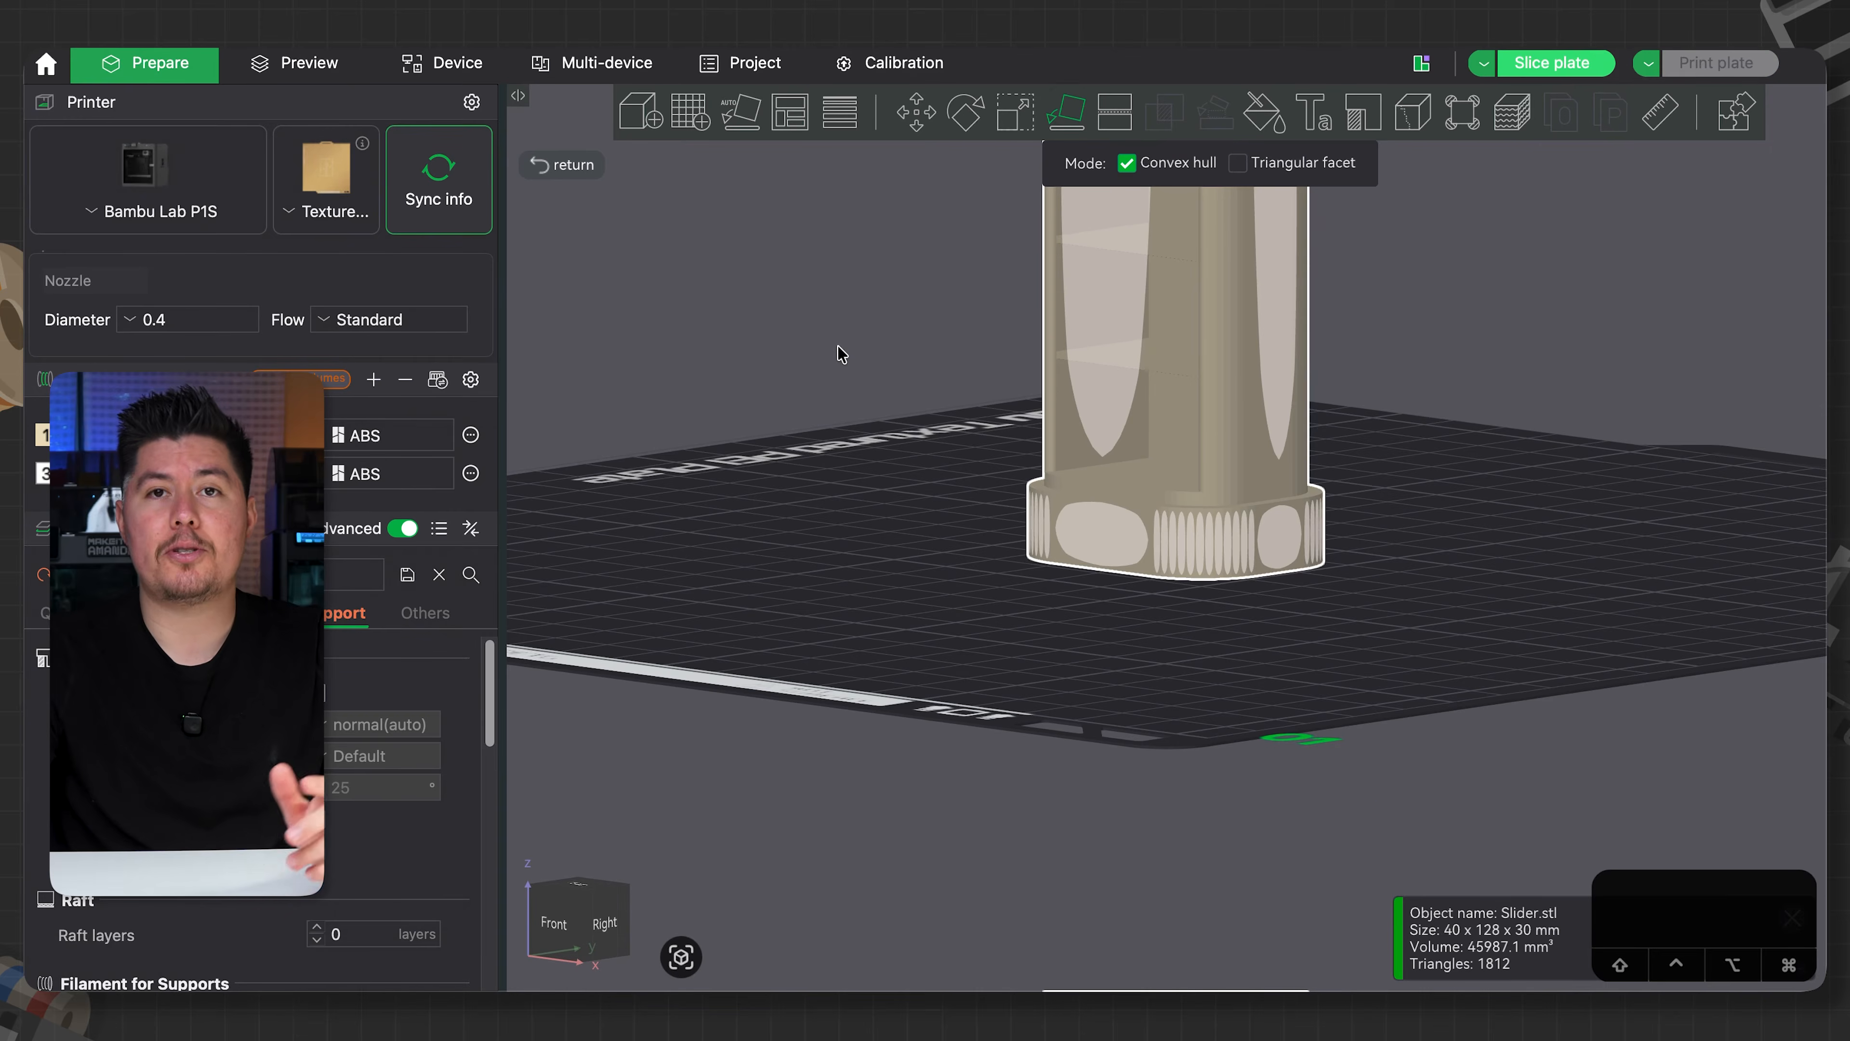
pyautogui.click(1556, 62)
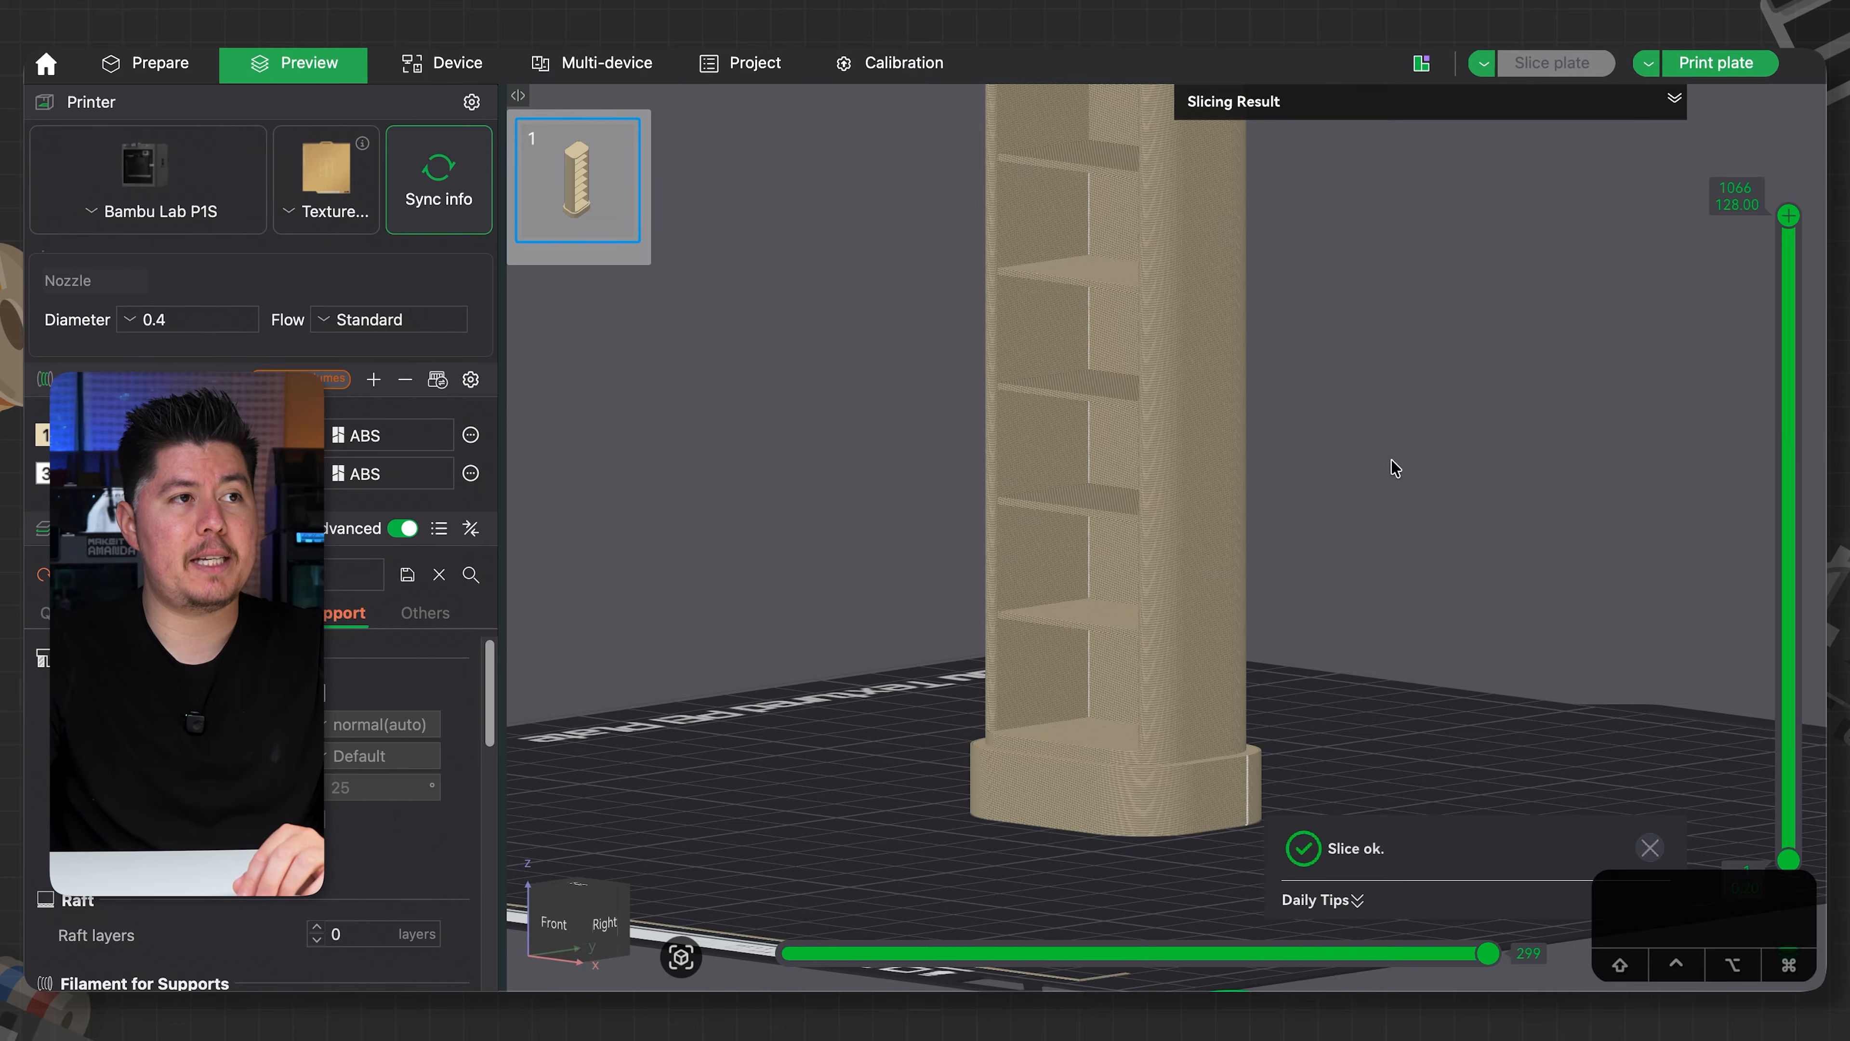
pyautogui.moveTo(1392, 467); pyautogui.dragTo(1090, 470)
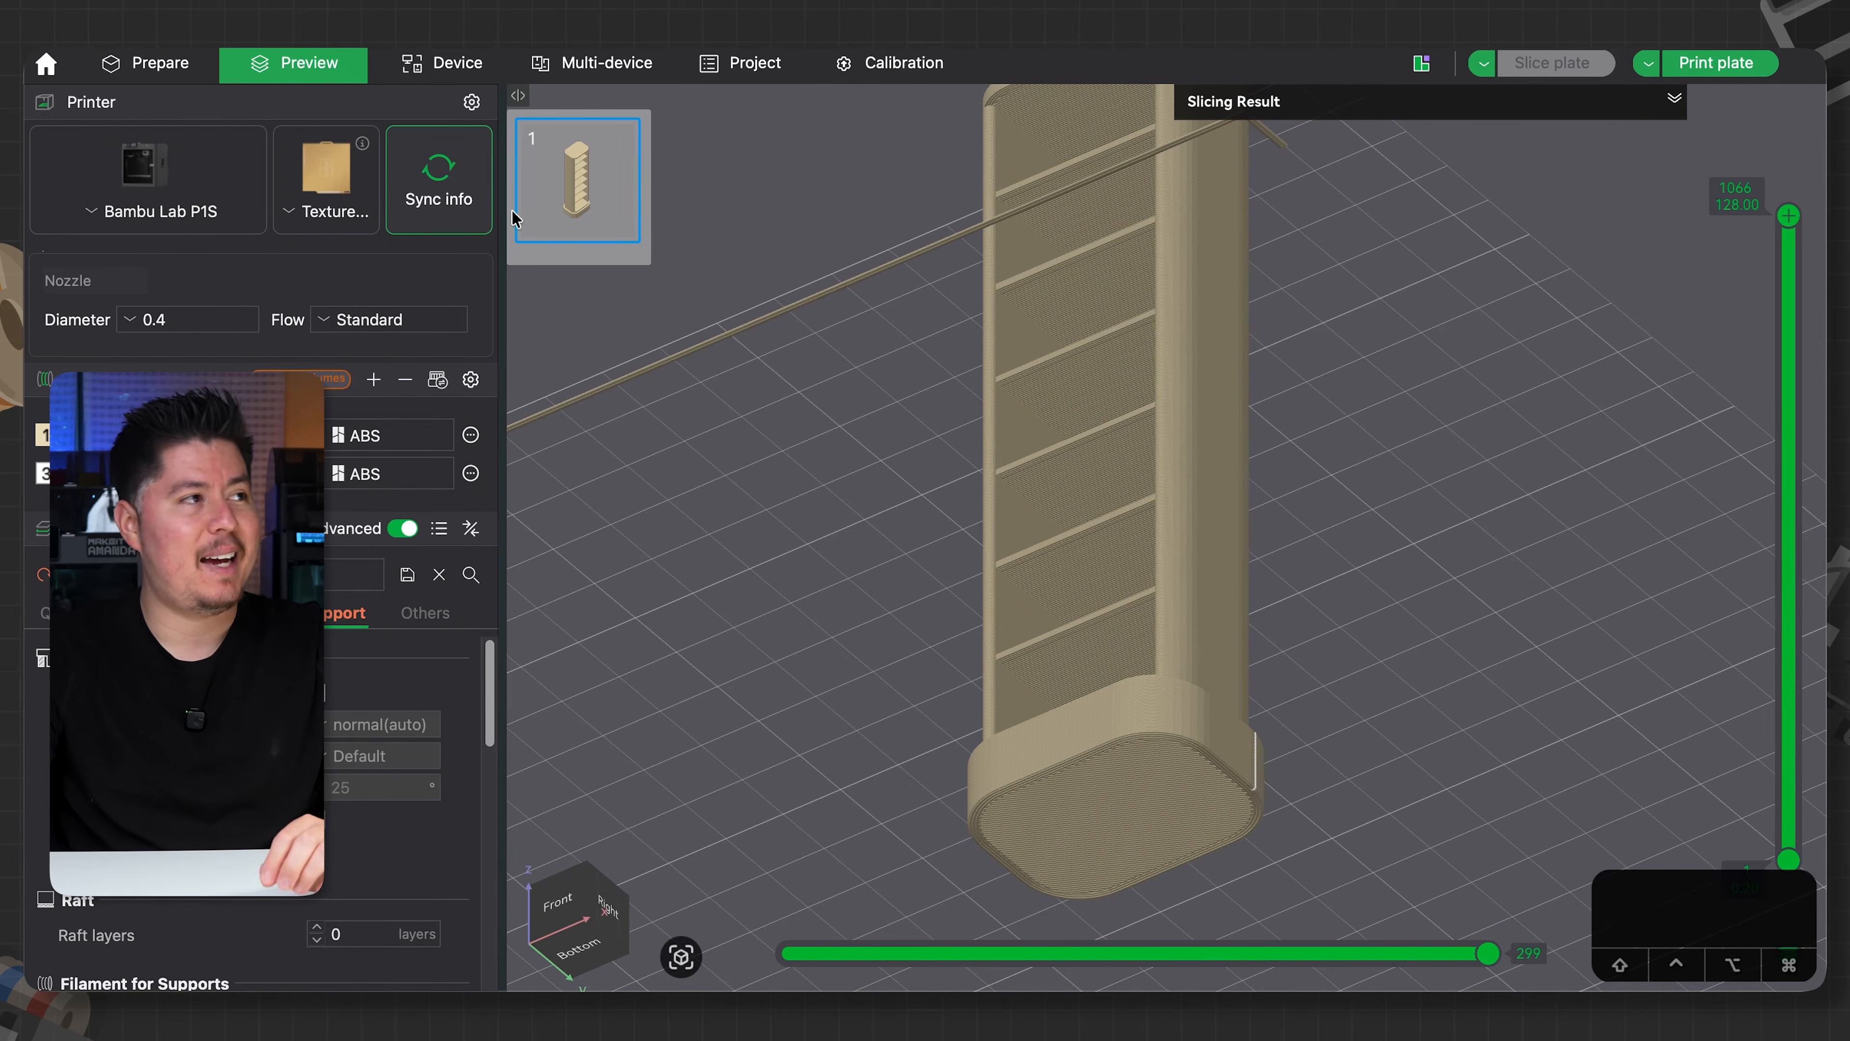
# - Flip the slider to stand on the end opposite its cap and slice the plate again
pyautogui.click(146, 62)
pyautogui.scroll(-10, 1314, 364)
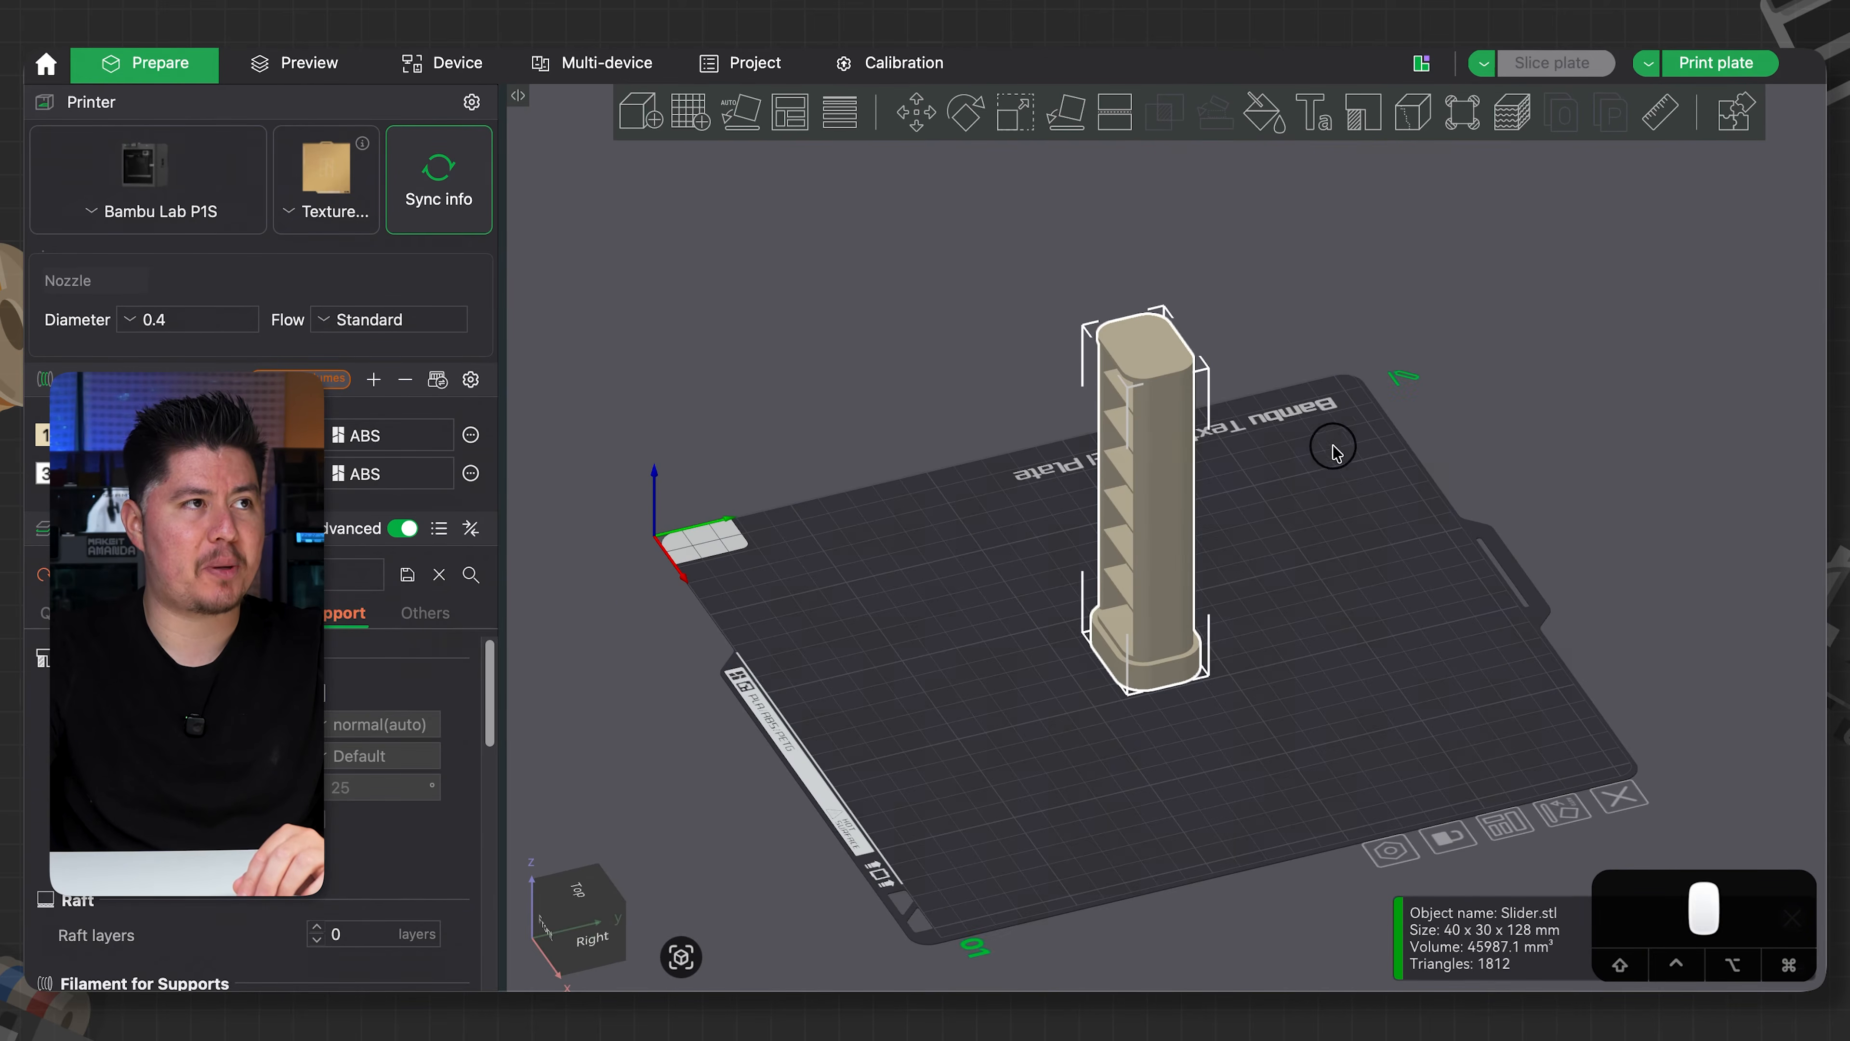
pyautogui.click(1058, 120)
pyautogui.click(1160, 336)
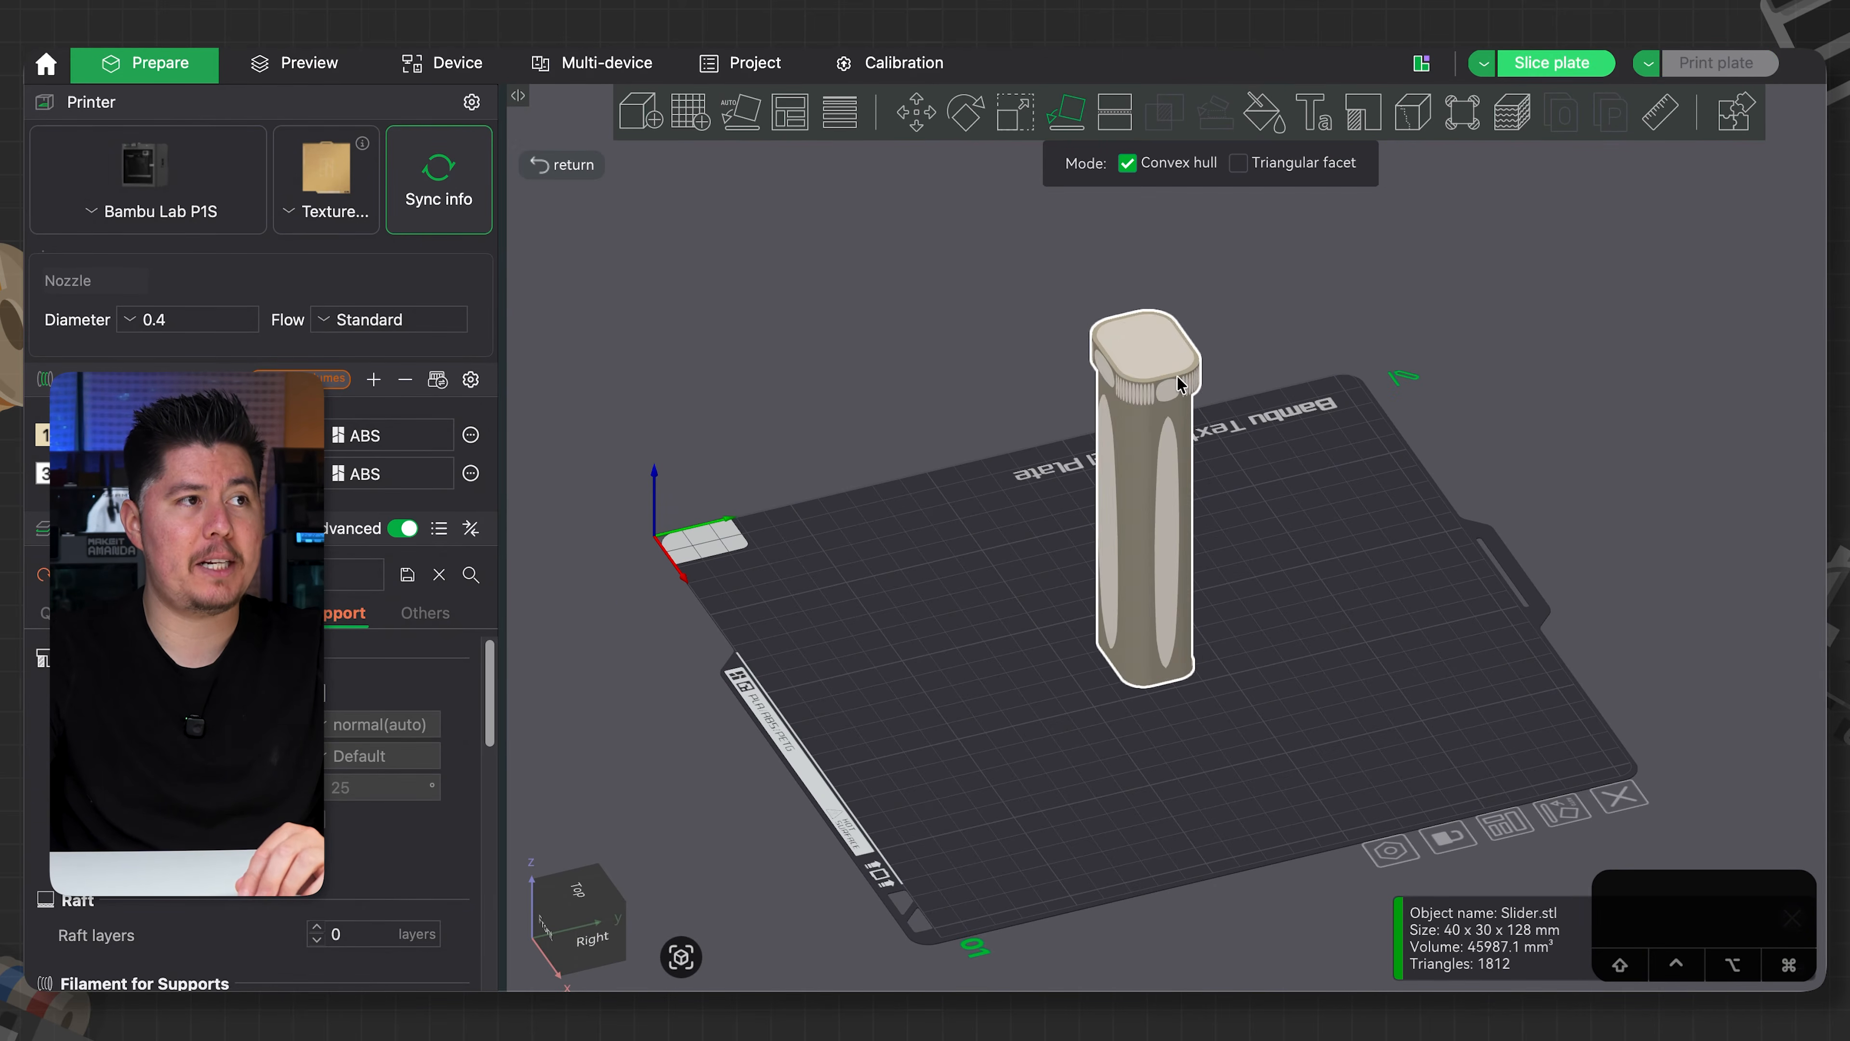
pyautogui.press('Escape')
pyautogui.click(1567, 64)
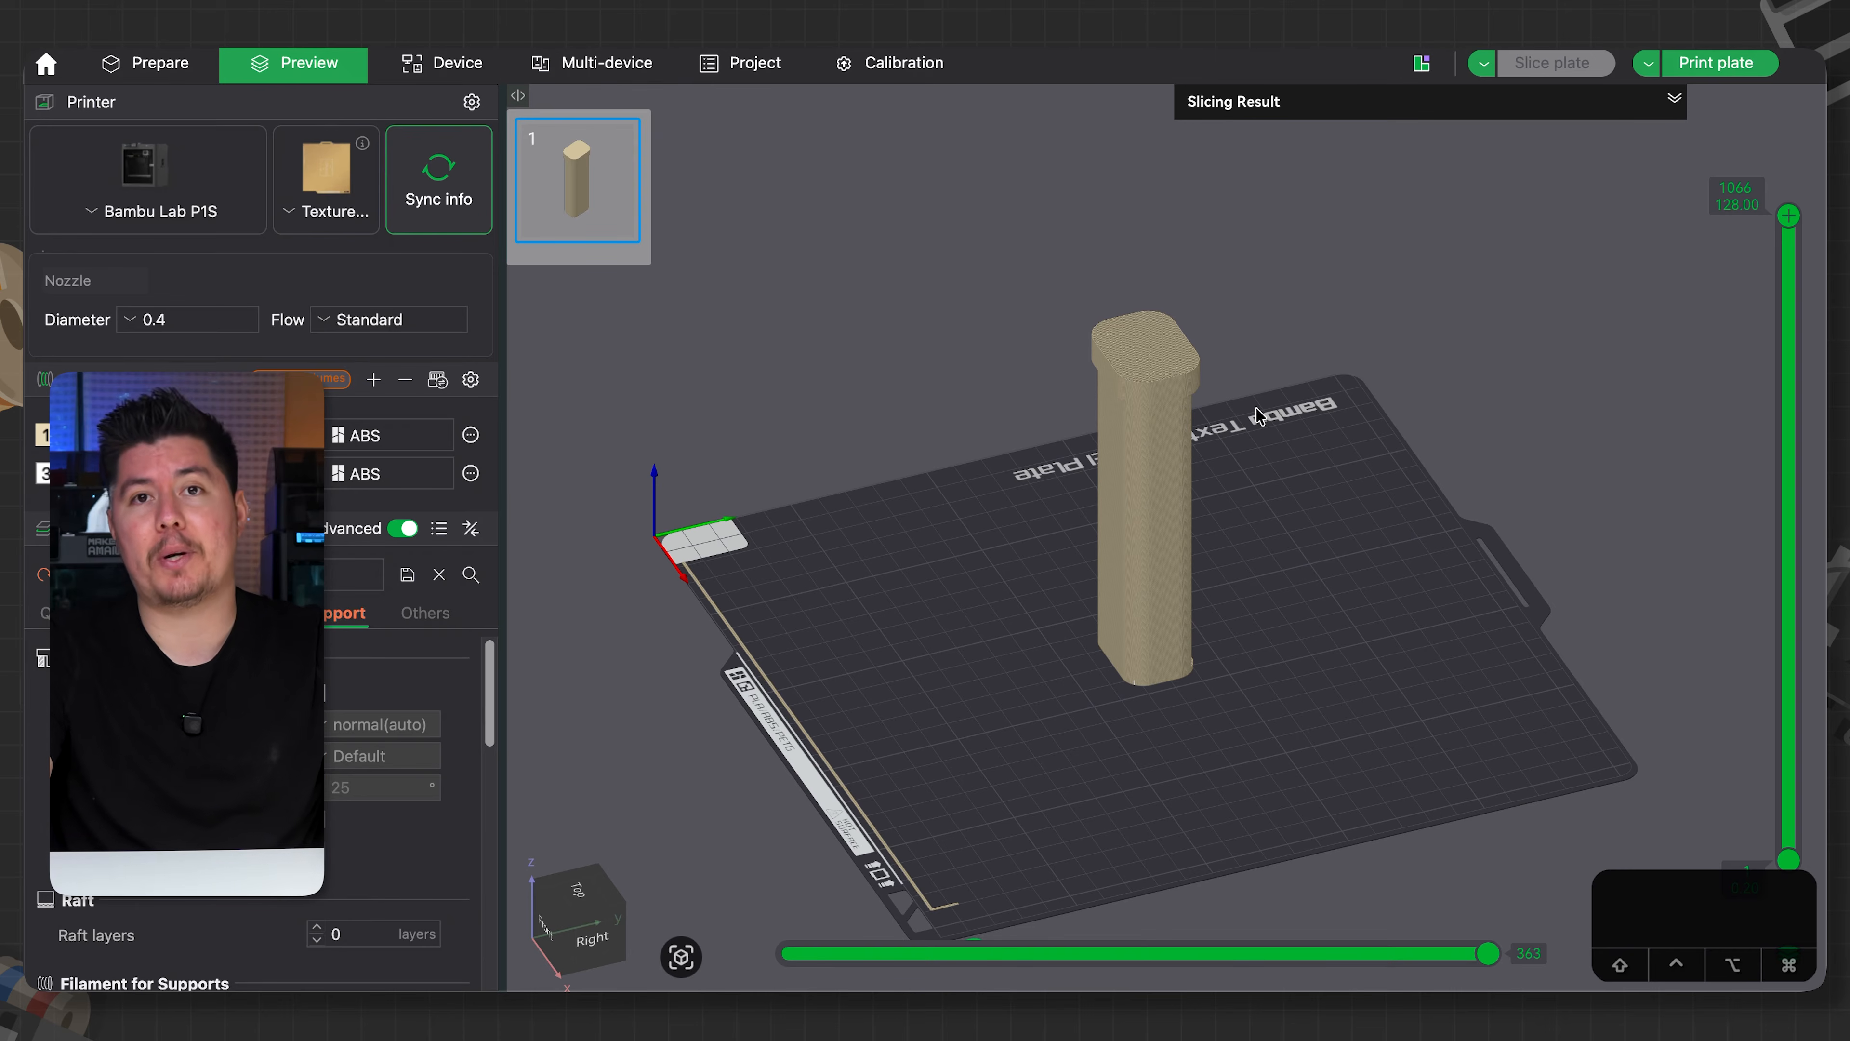
# - Switch back to Fusion and chamfer the lower front edge of the slider's end cap 10 mm, with Tangent Chain off
pyautogui.press('super+Tab')
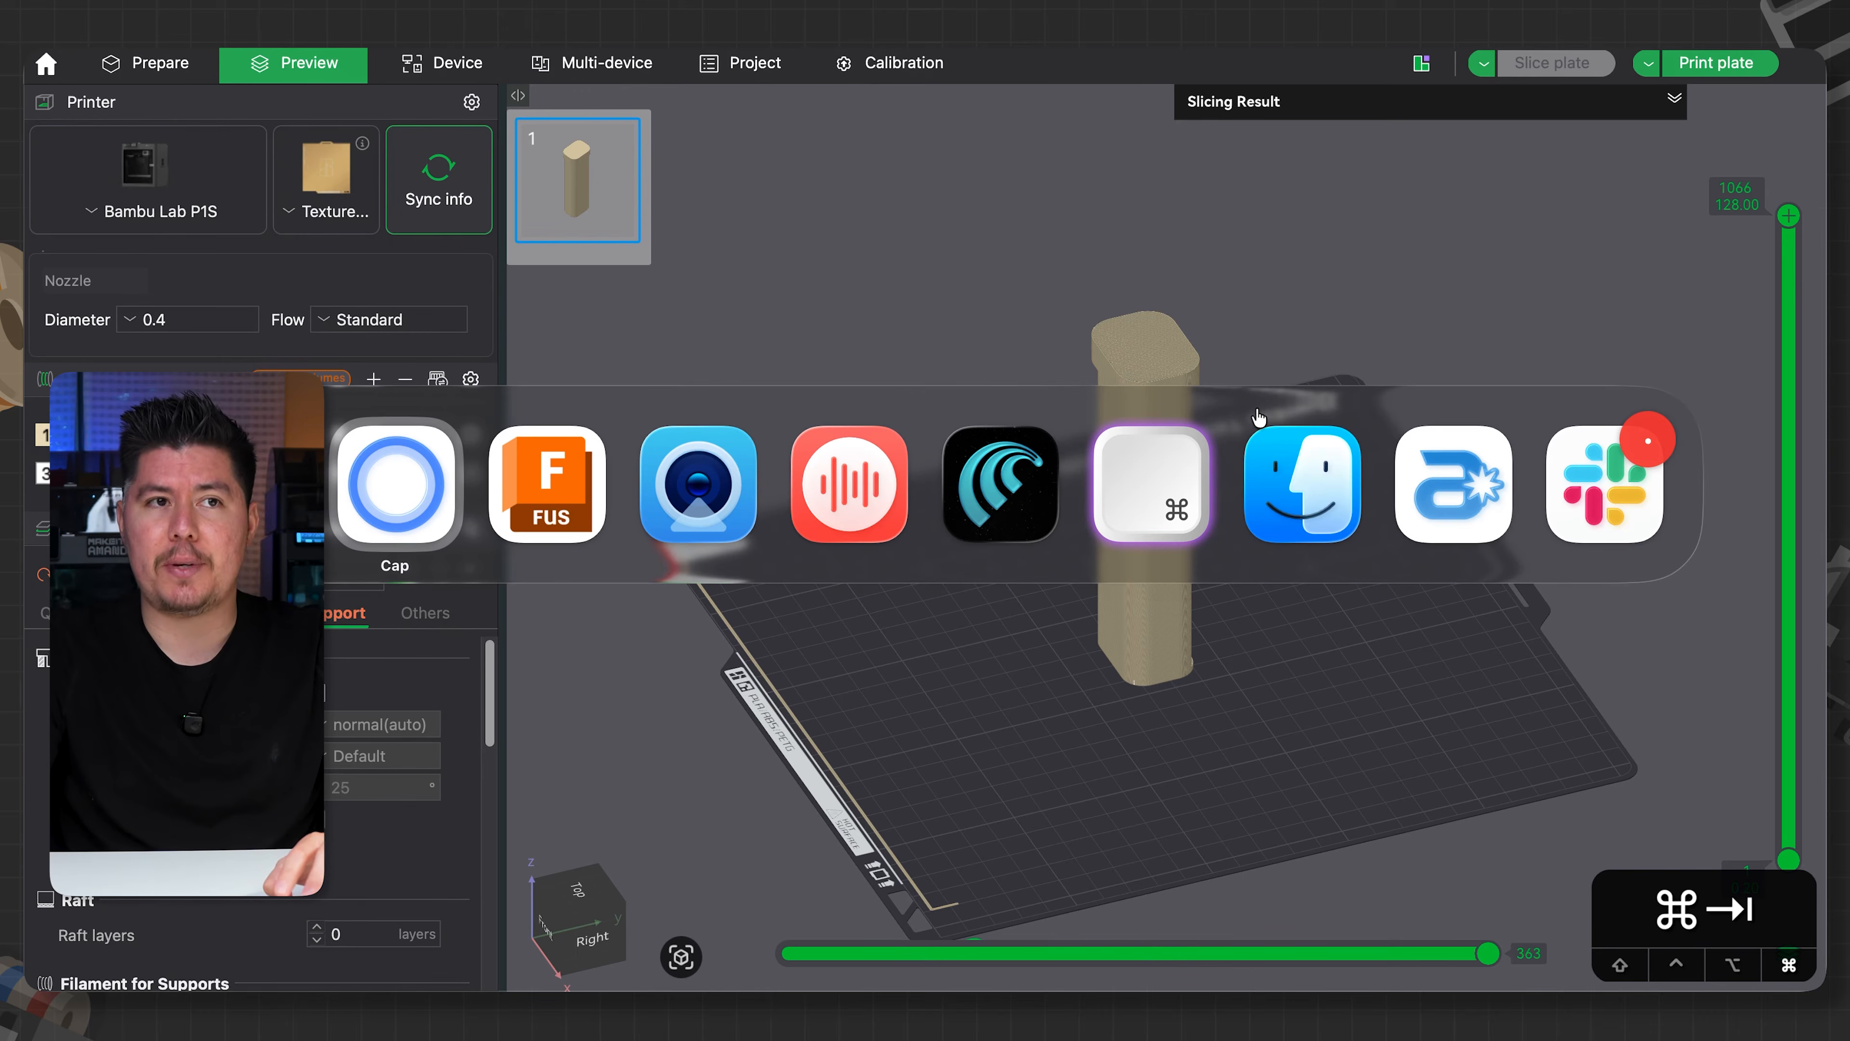
pyautogui.press('super+Tab')
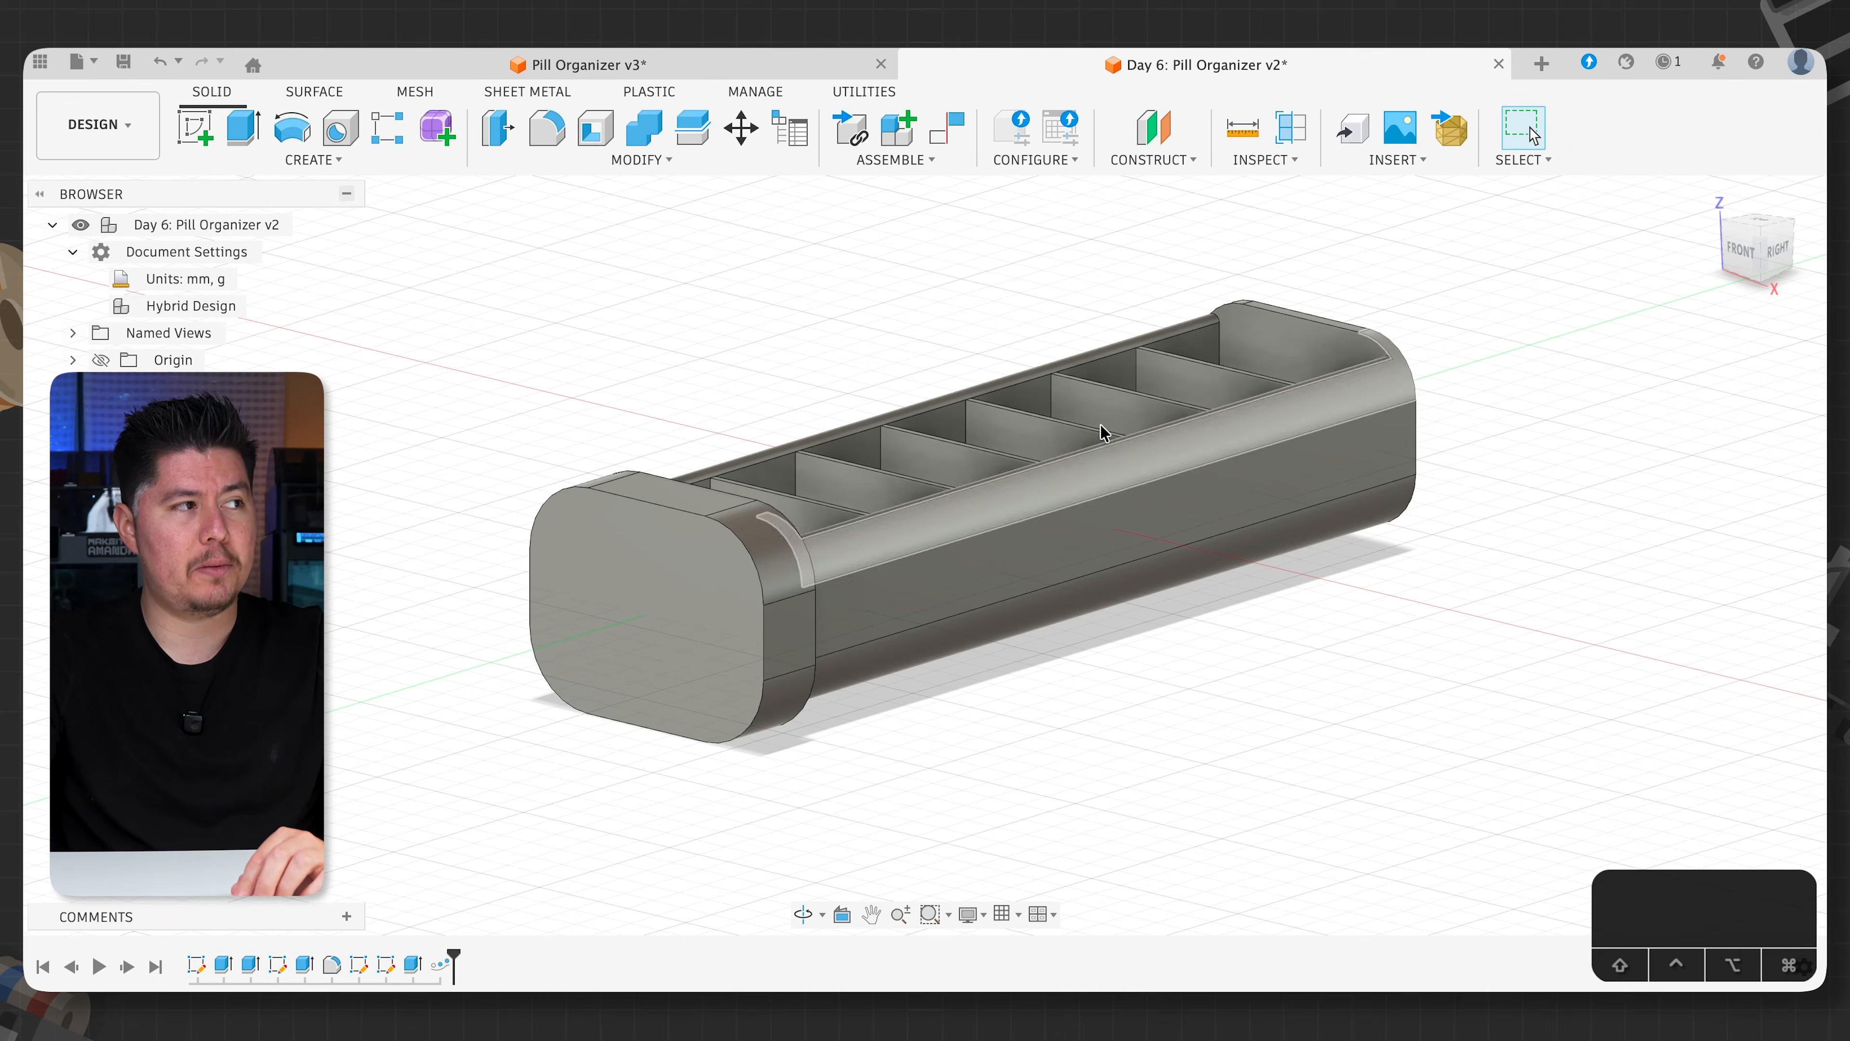
pyautogui.moveTo(380, 611); pyautogui.dragTo(453, 567, button='middle')
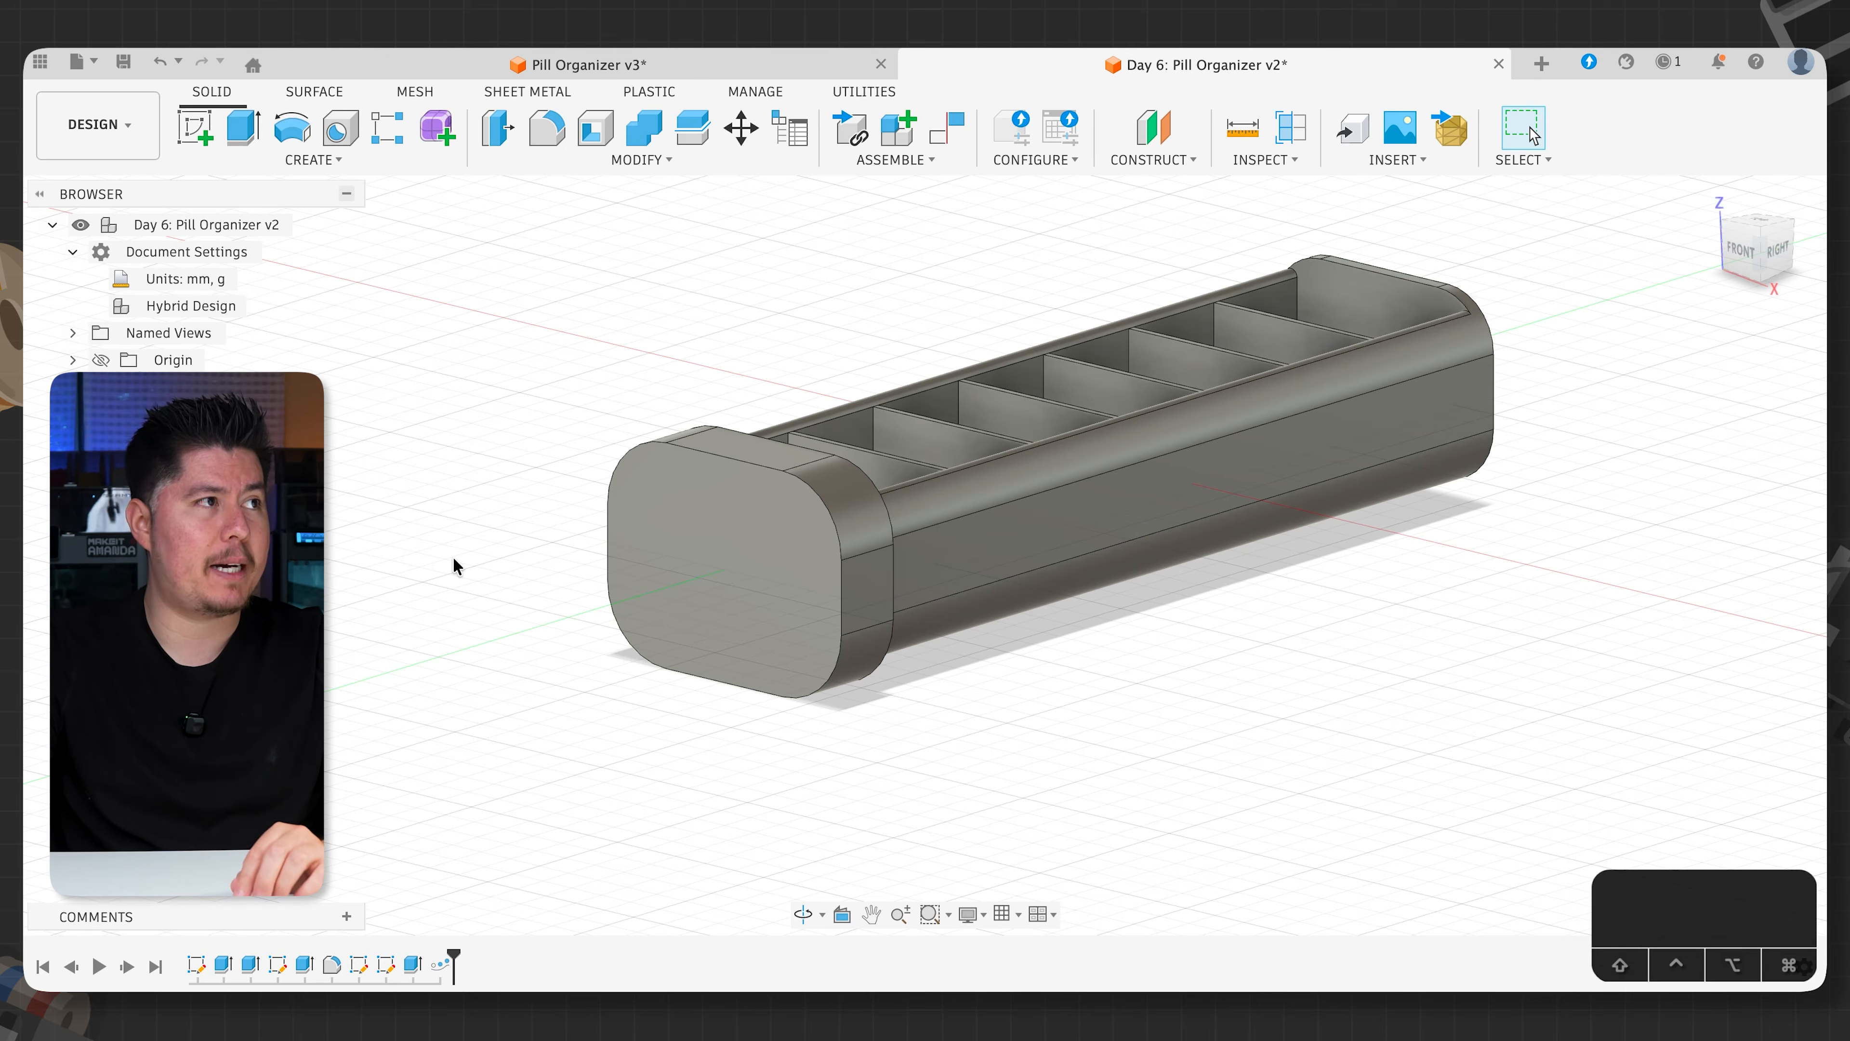
pyautogui.click(594, 166)
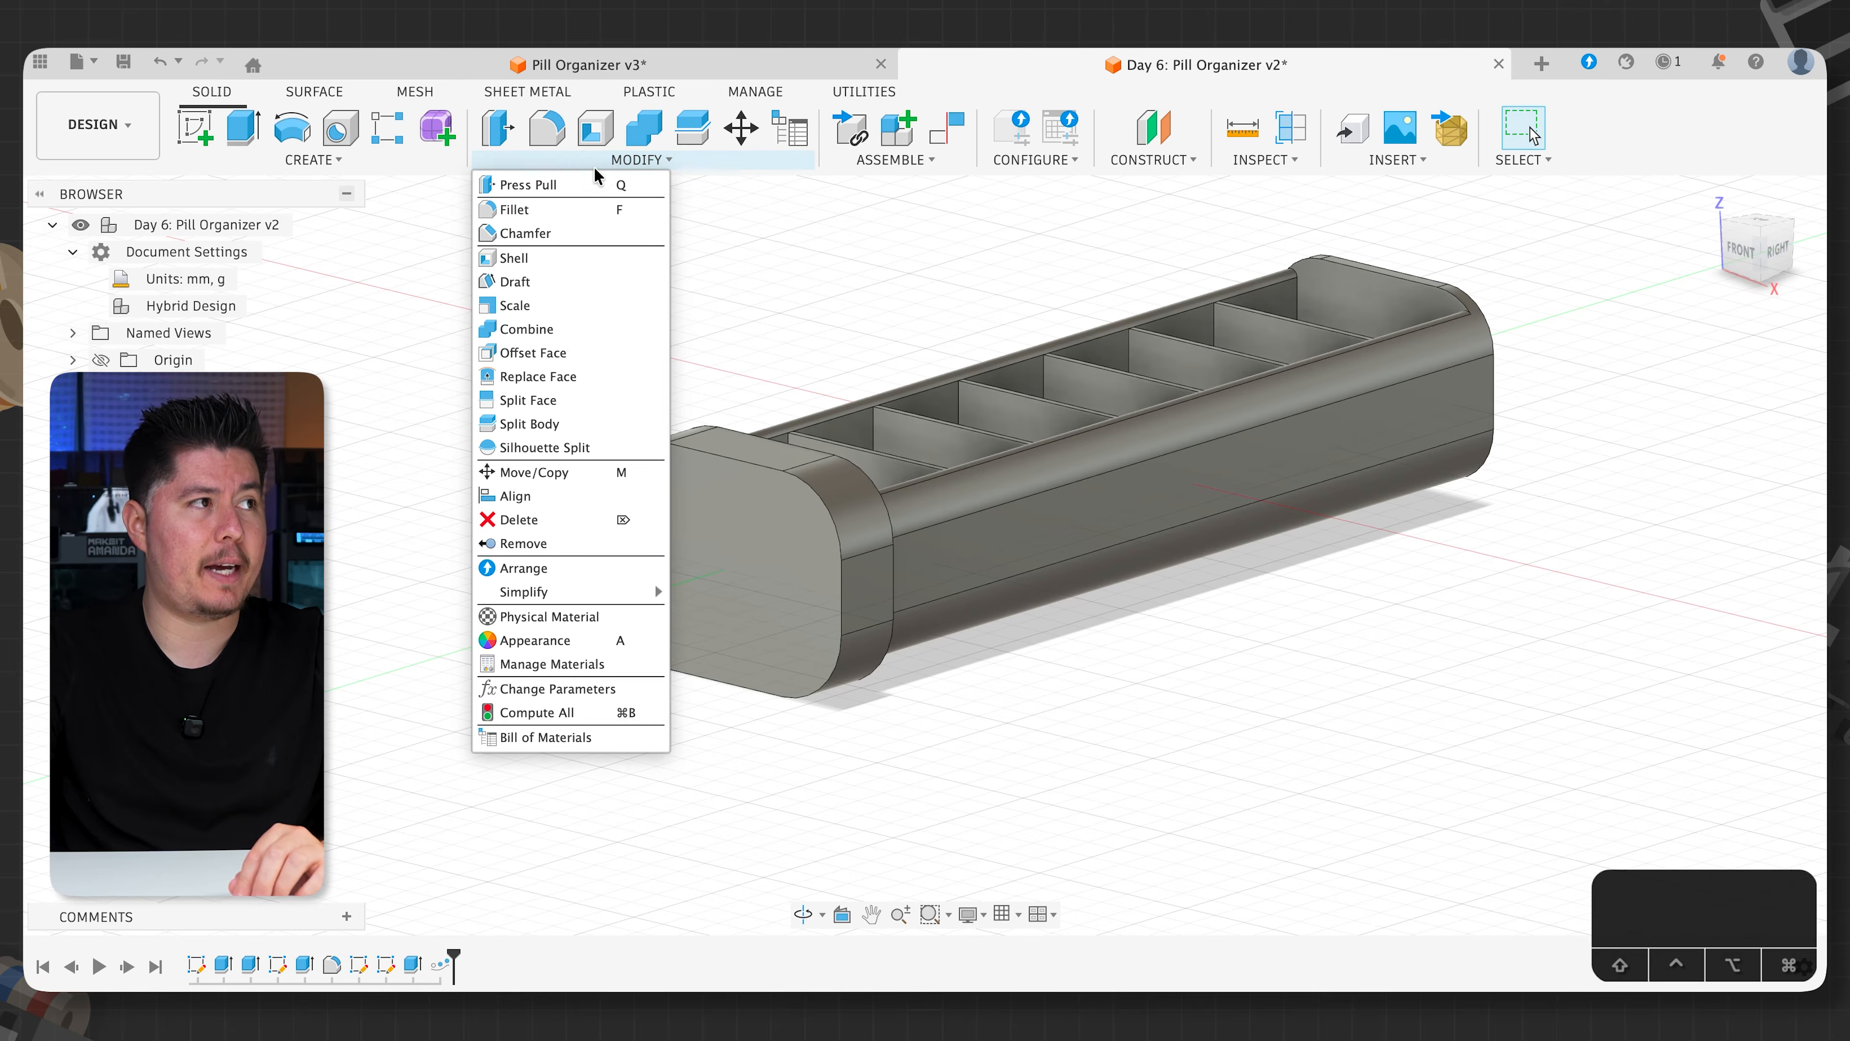
pyautogui.click(580, 228)
pyautogui.moveTo(1412, 323); pyautogui.dragTo(1271, 352)
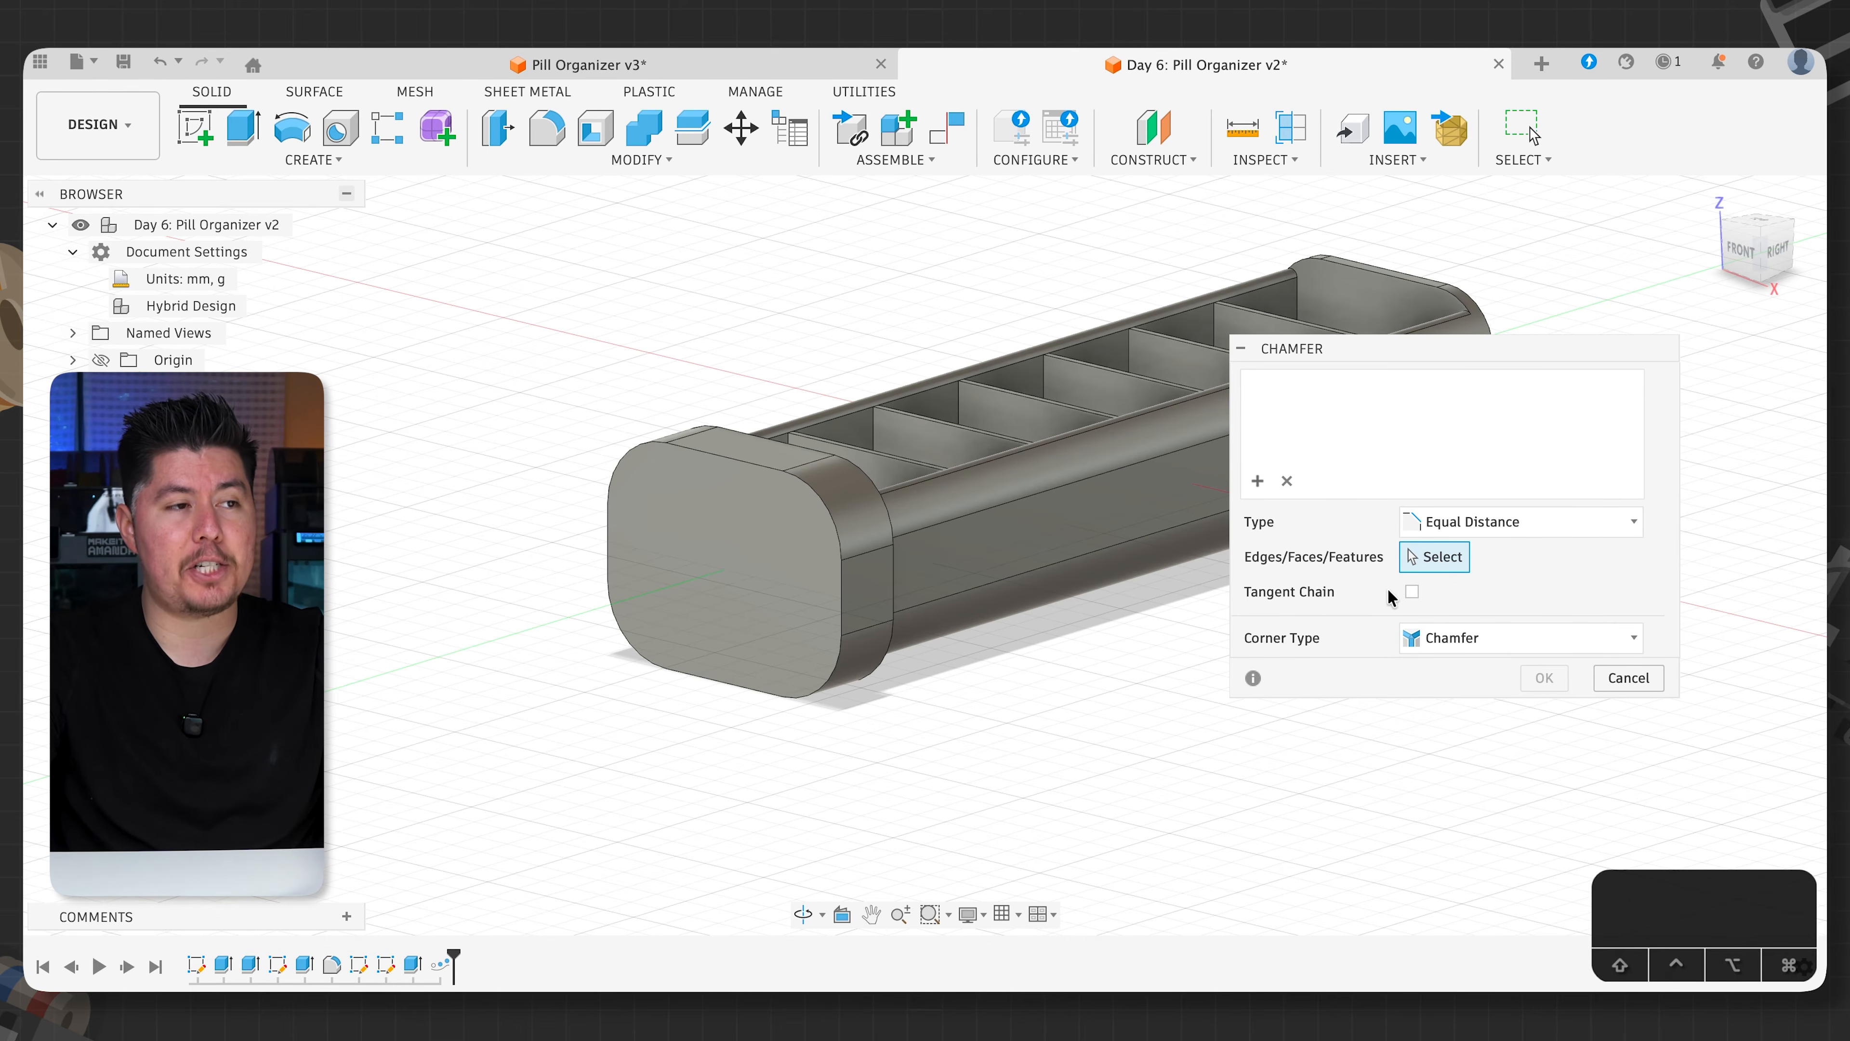
pyautogui.click(1410, 593)
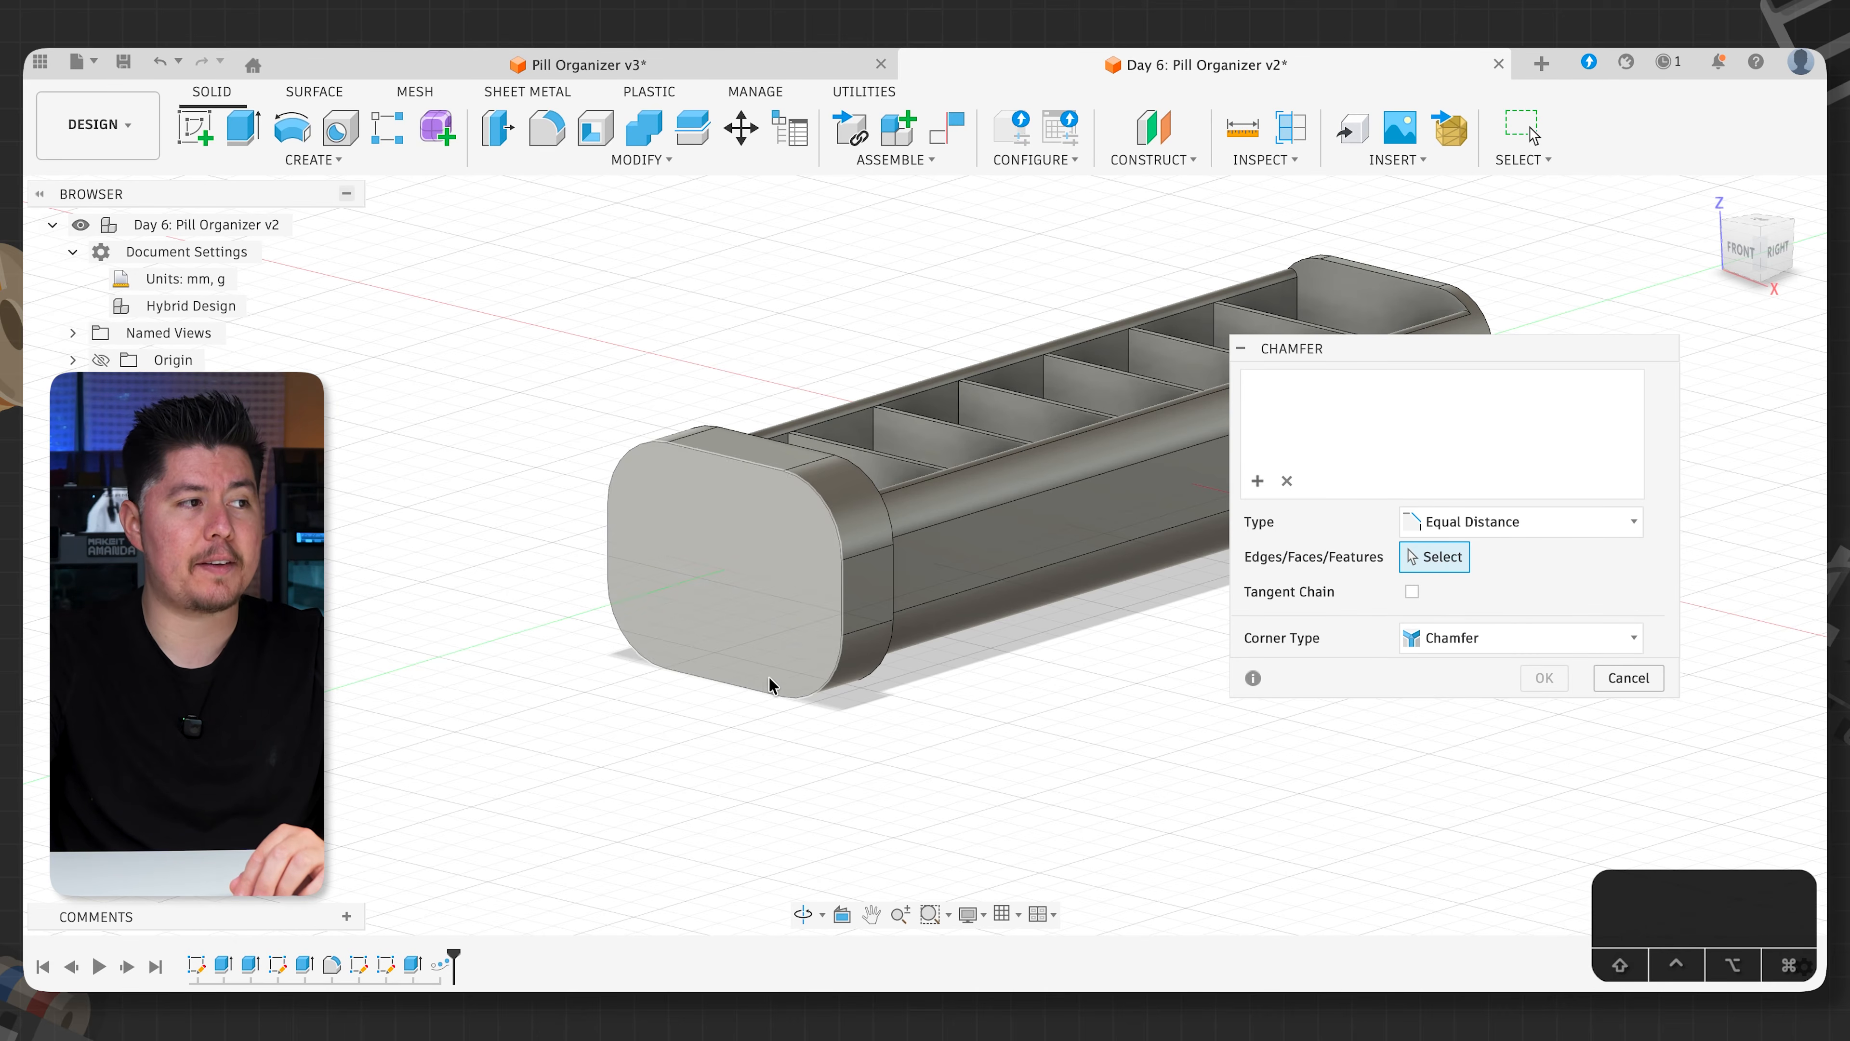
pyautogui.click(725, 694)
pyautogui.moveTo(732, 704); pyautogui.dragTo(757, 674)
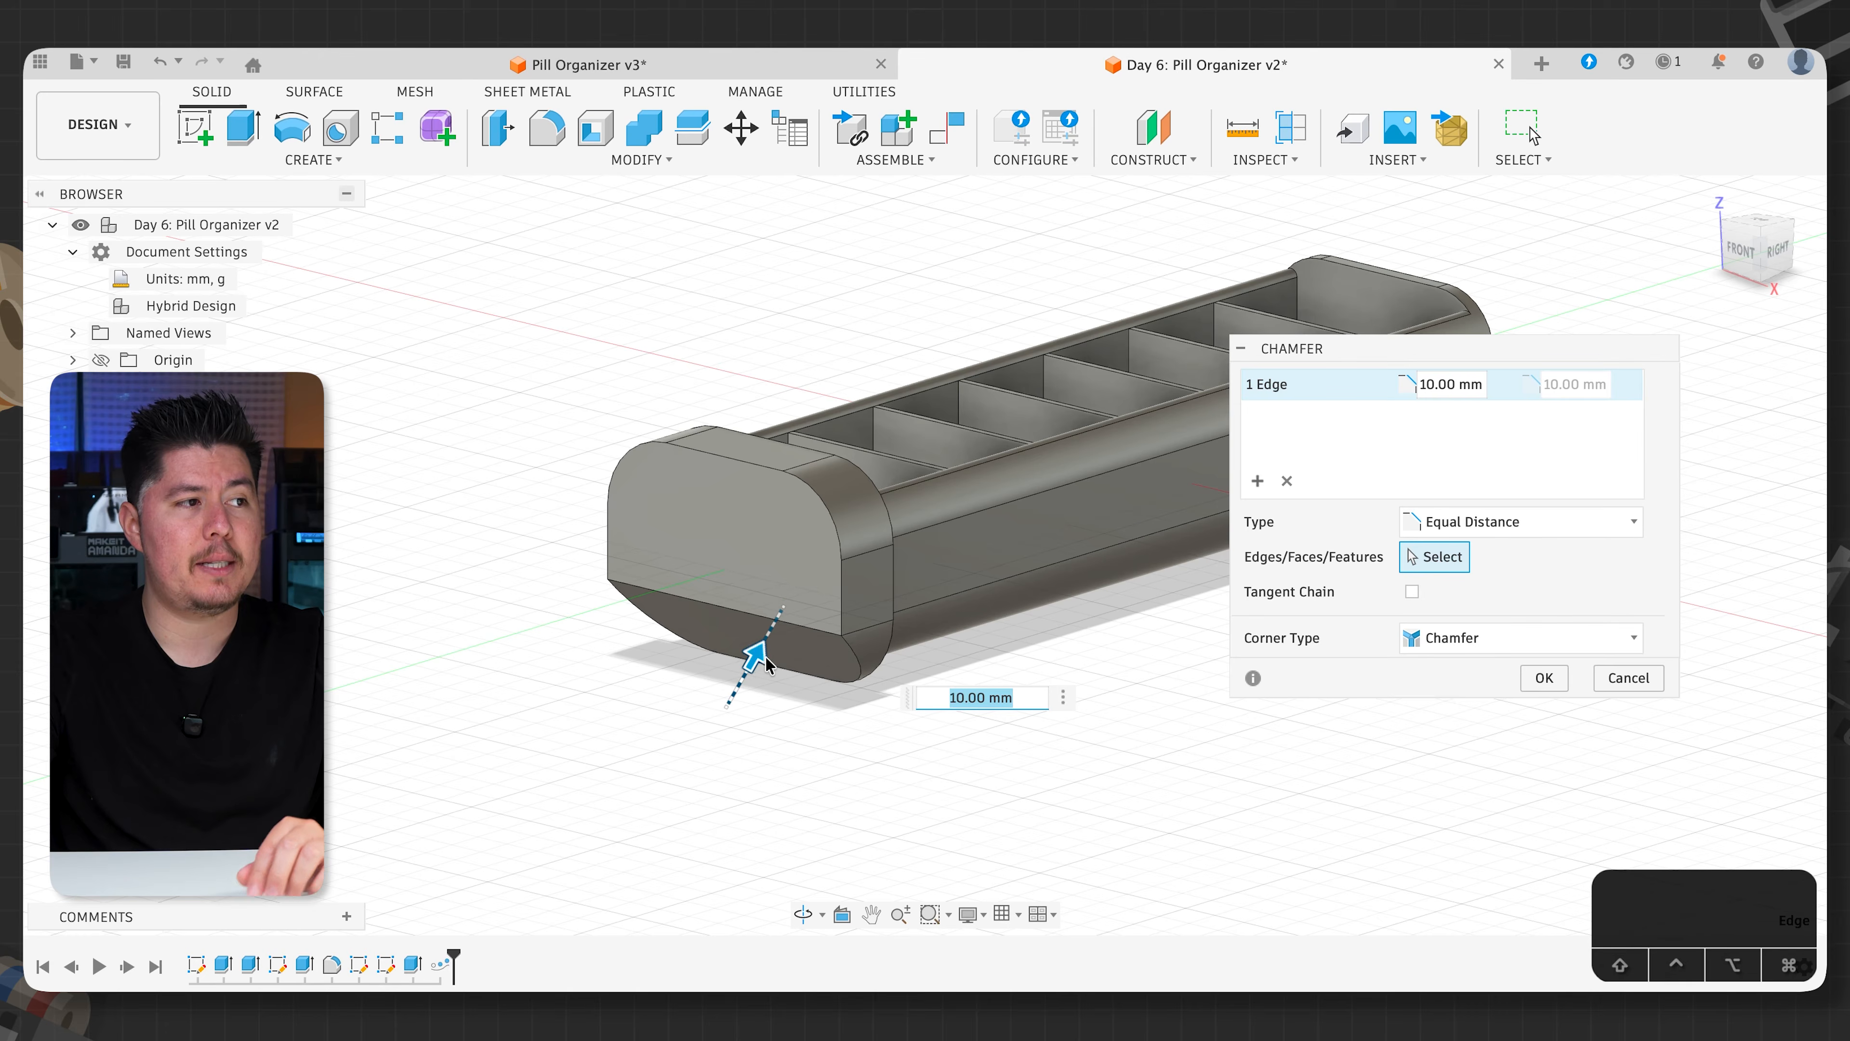
# - Set the end cap's equal-distance chamfer to 8 mm and finish it
pyautogui.keyDown('shift'); pyautogui.moveTo(764, 656); pyautogui.dragTo(710, 660, button='middle'); pyautogui.keyUp('shift')
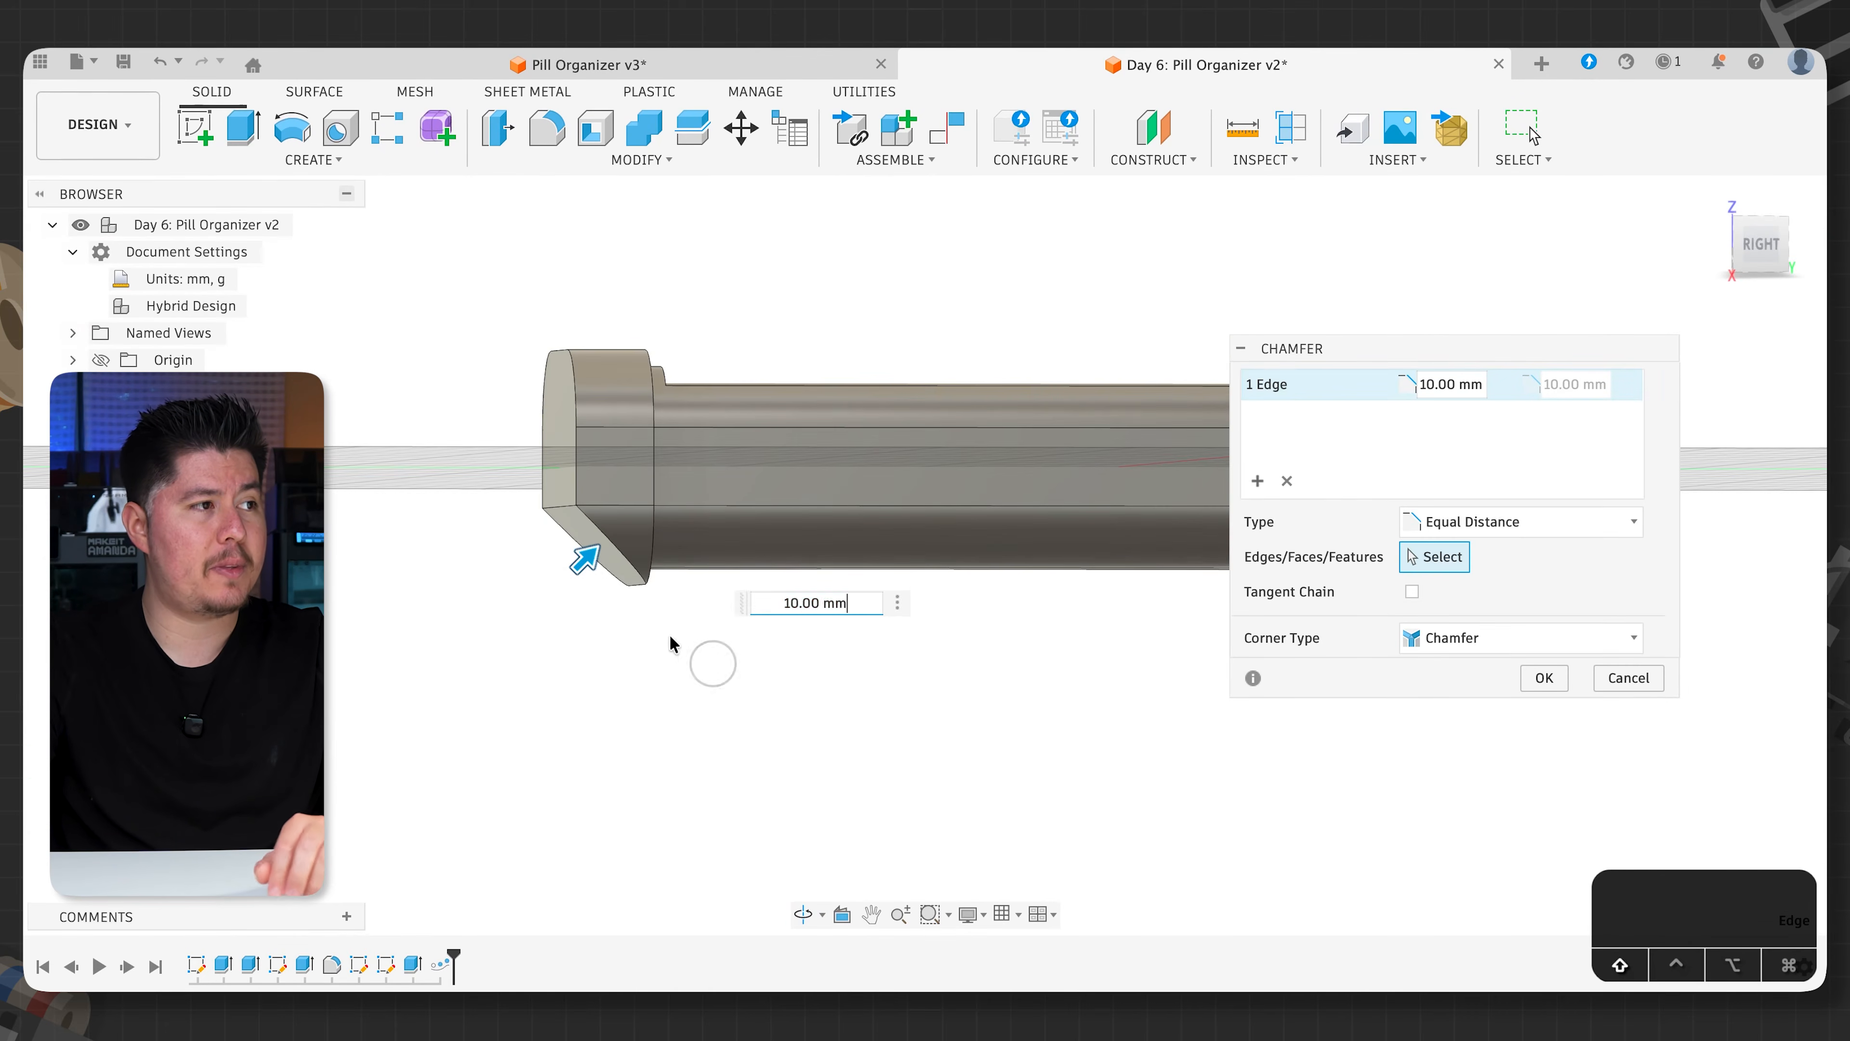
pyautogui.scroll(5, 545, 564)
pyautogui.moveTo(555, 562); pyautogui.dragTo(704, 576, button='middle')
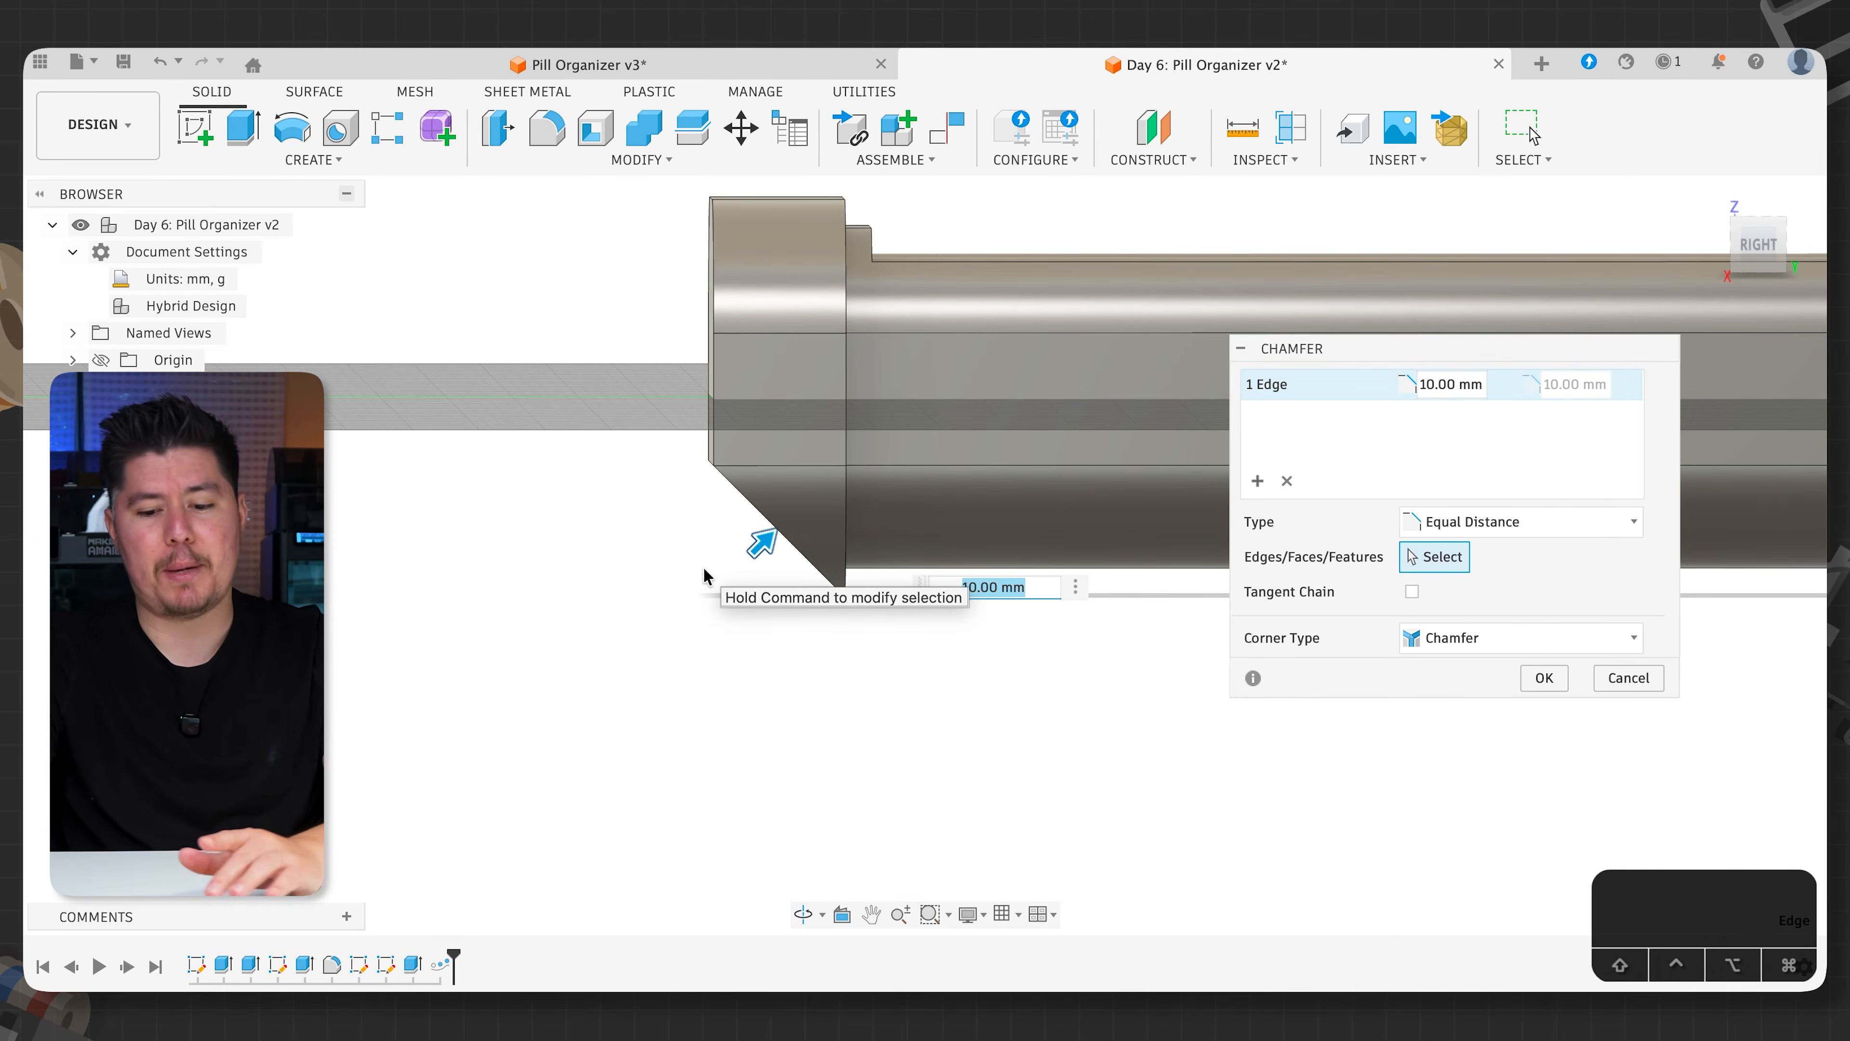
pyautogui.write('8')
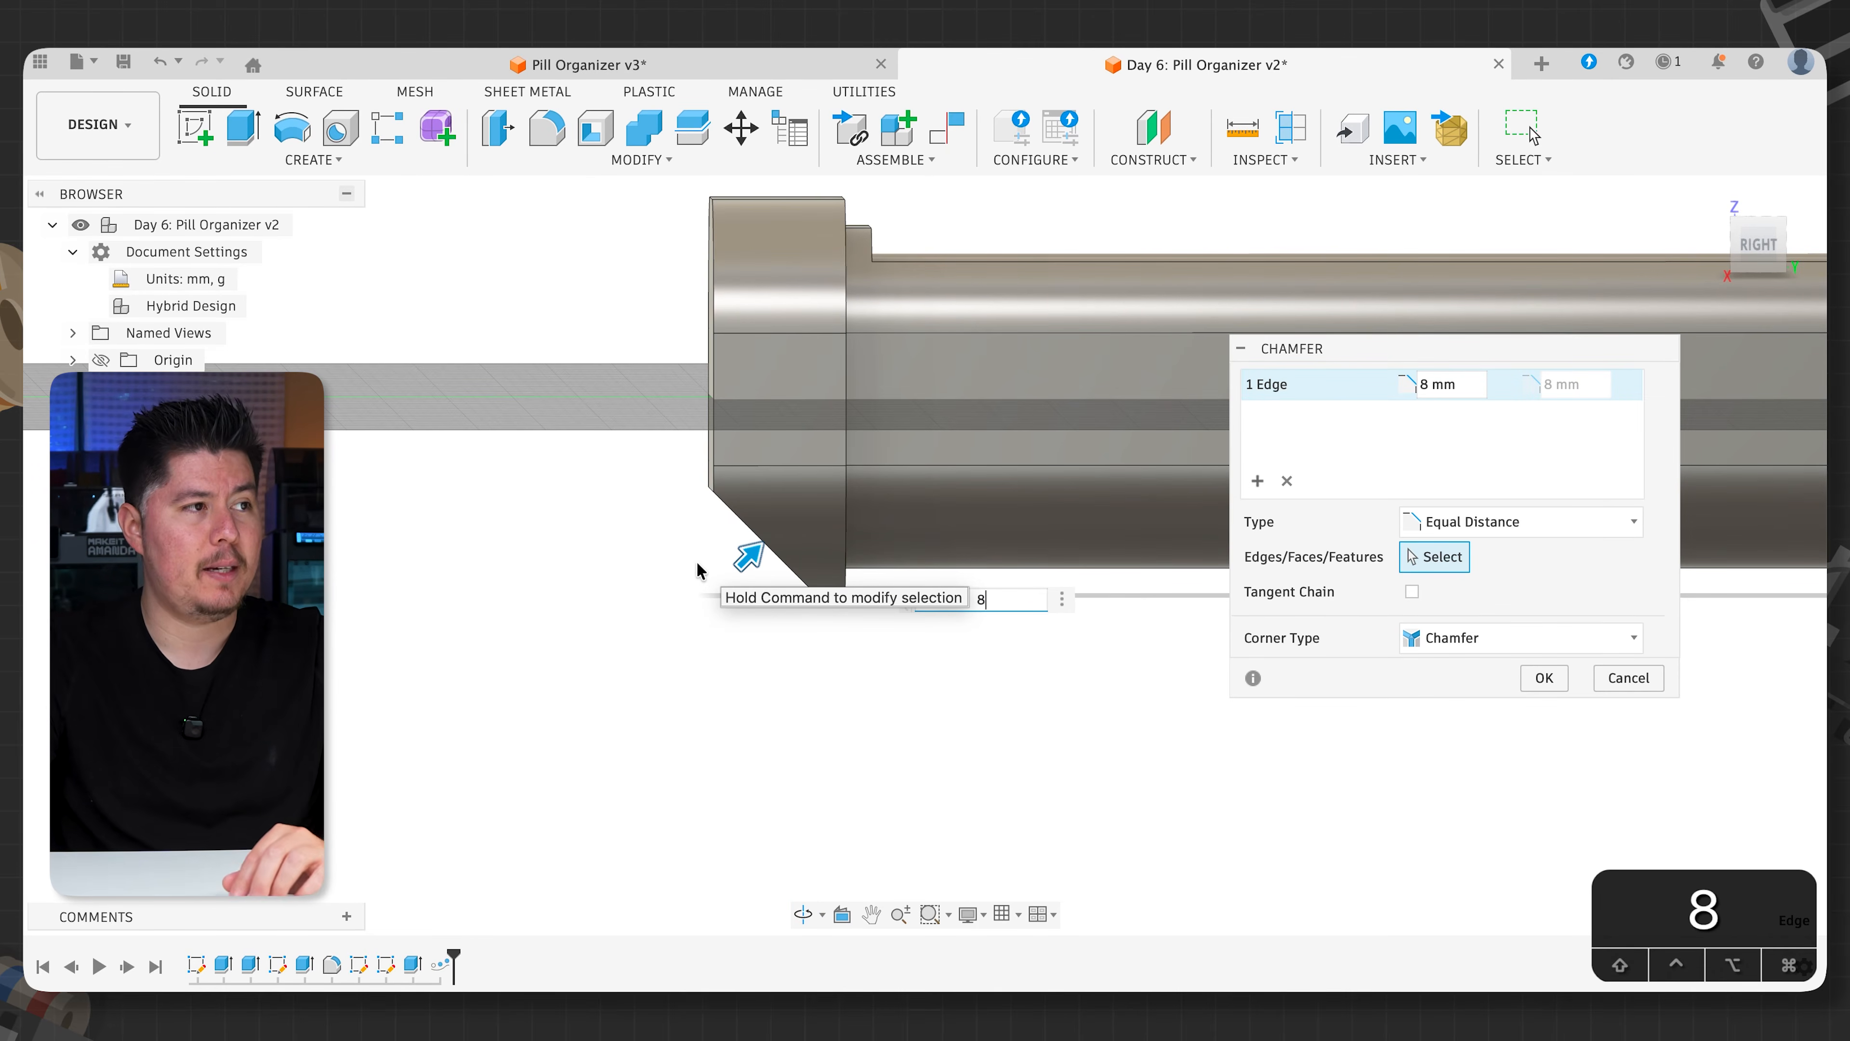
pyautogui.keyDown('shift'); pyautogui.moveTo(696, 562); pyautogui.dragTo(732, 580, button='middle'); pyautogui.keyUp('shift')
pyautogui.click(1543, 678)
pyautogui.scroll(-5, 1472, 656)
pyautogui.moveTo(1466, 693); pyautogui.dragTo(1094, 682, button='middle')
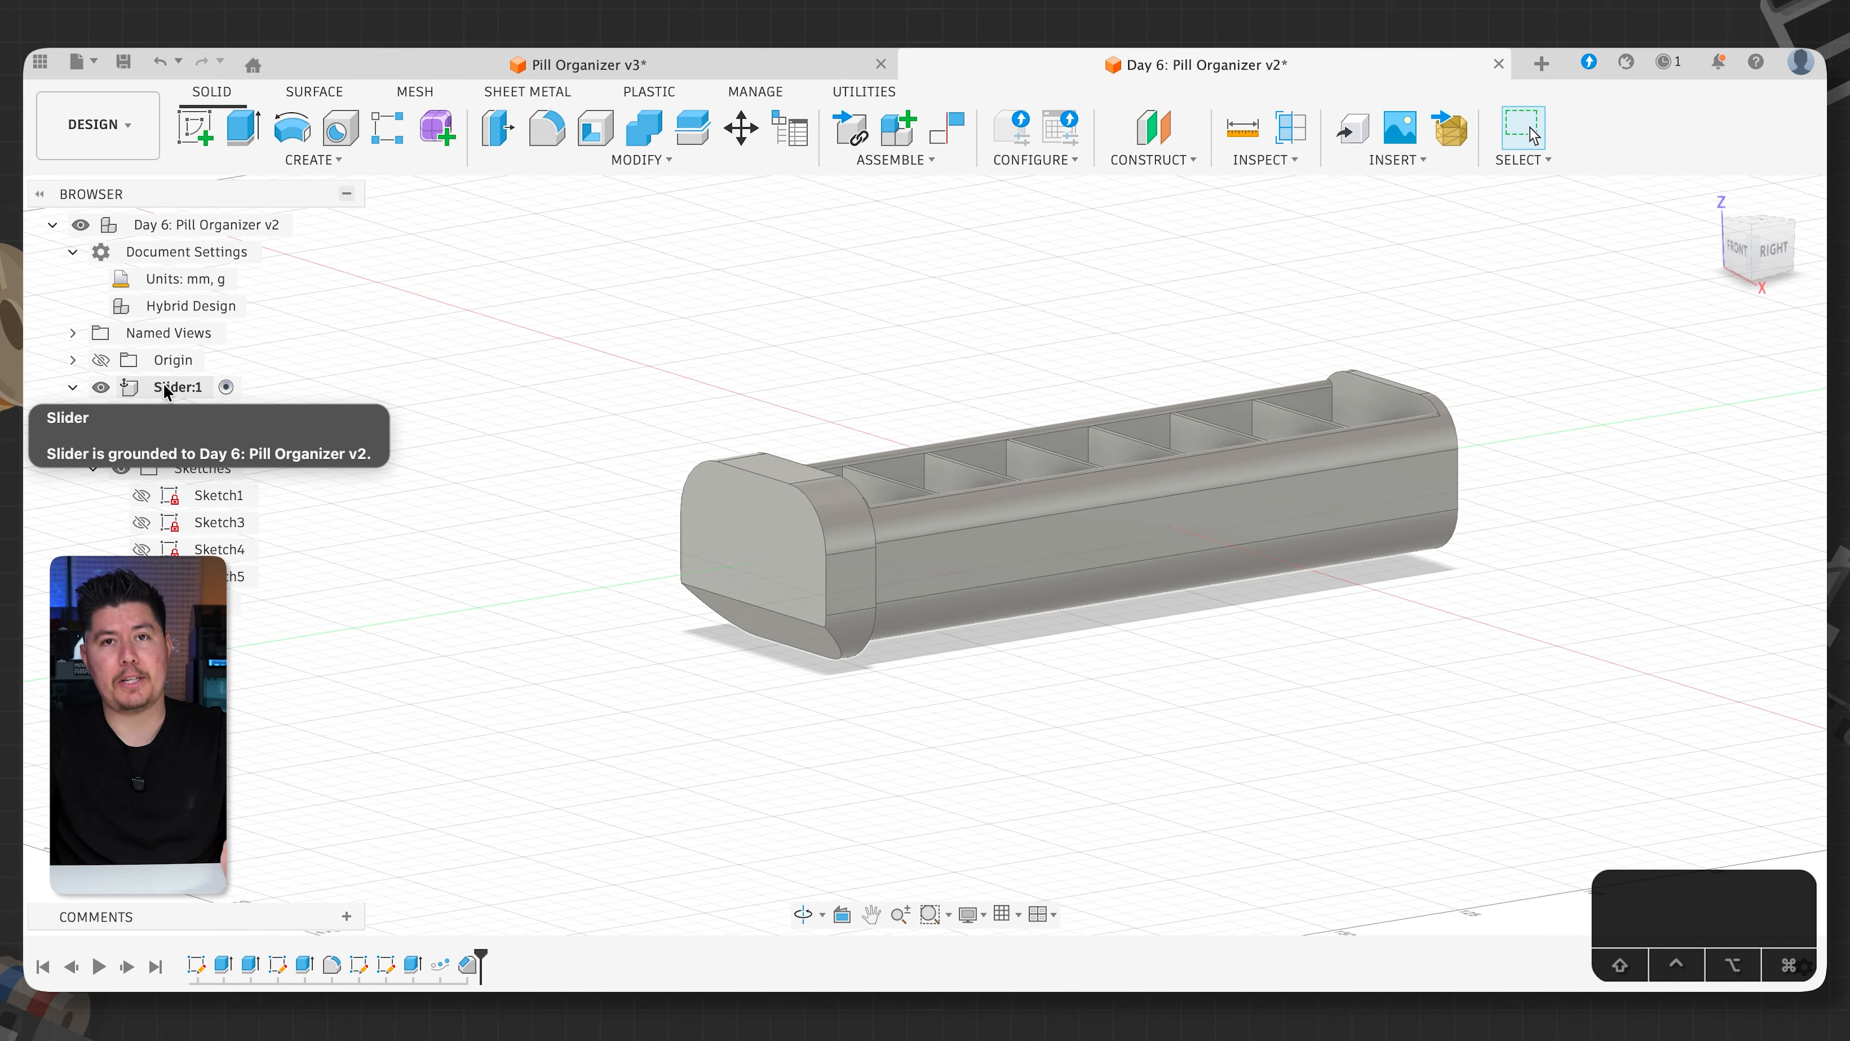
# - Save the chamfered Slider component as a mesh again, sending it to Bambu Studio
pyautogui.rightClick(166, 391)
pyautogui.click(249, 490)
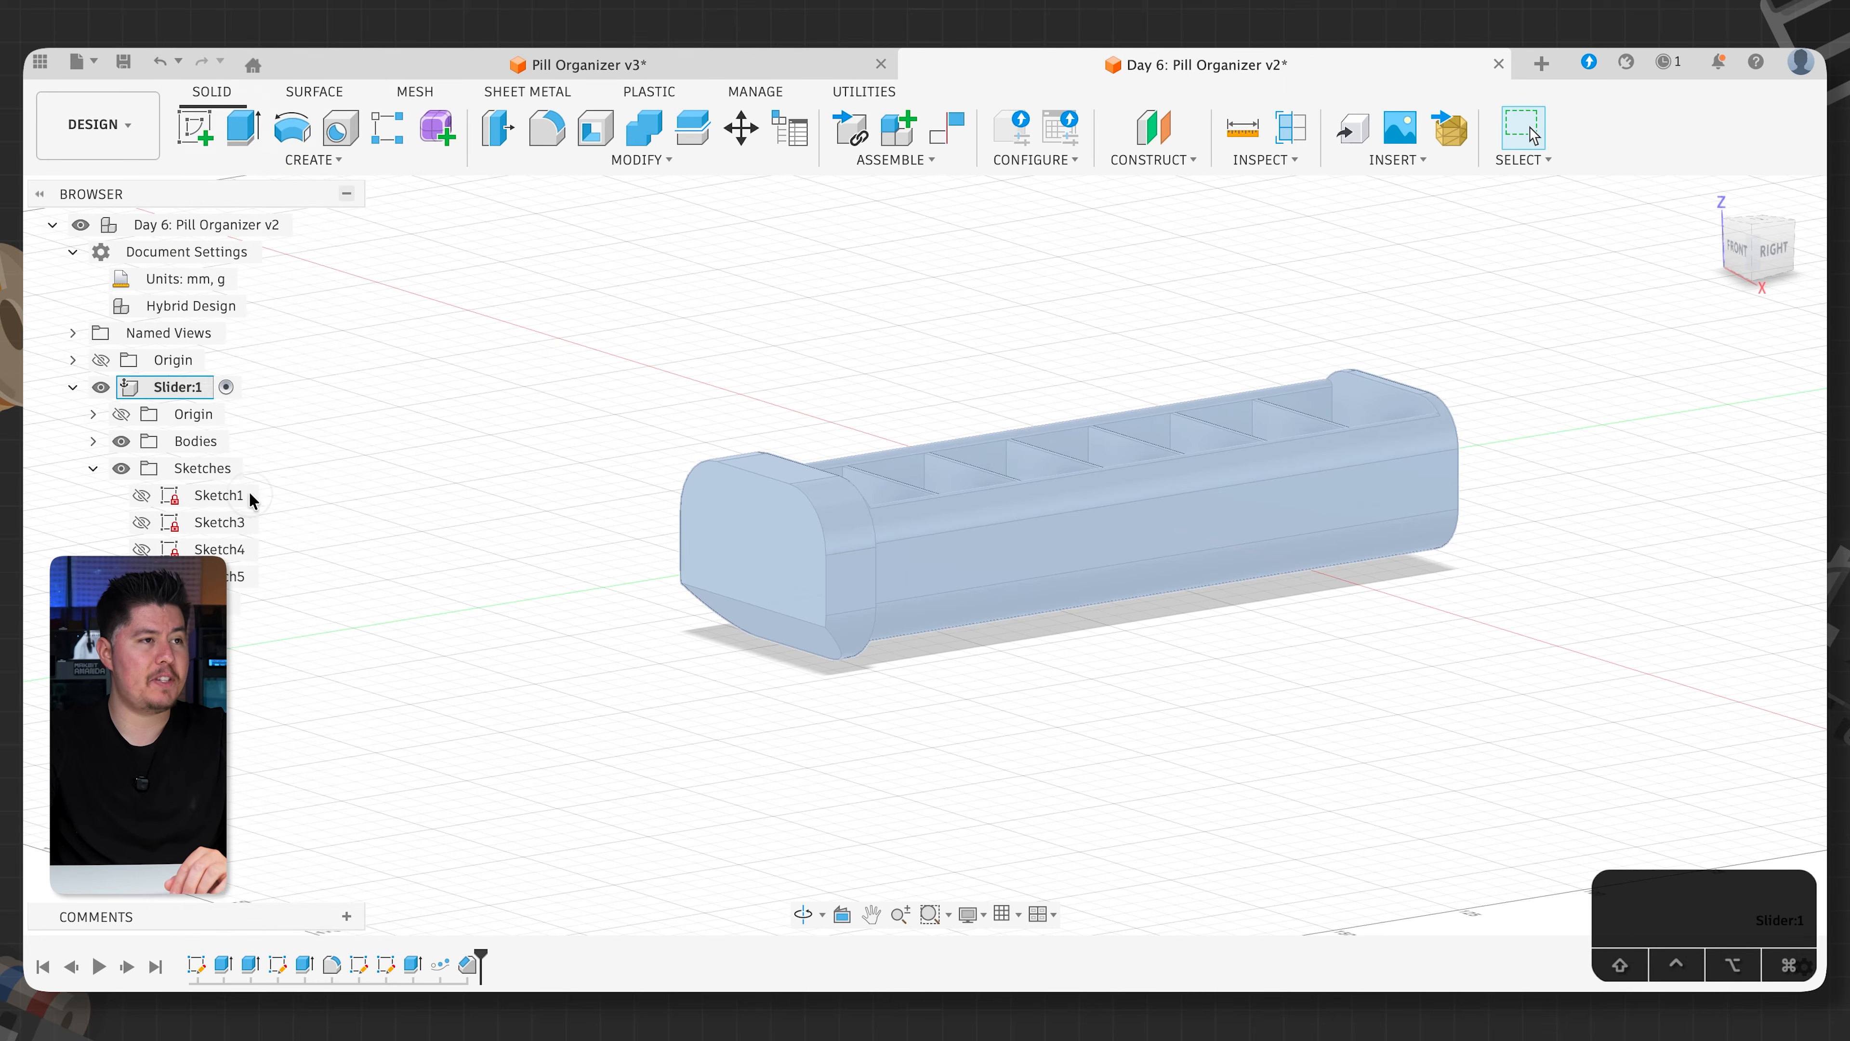
pyautogui.click(1684, 729)
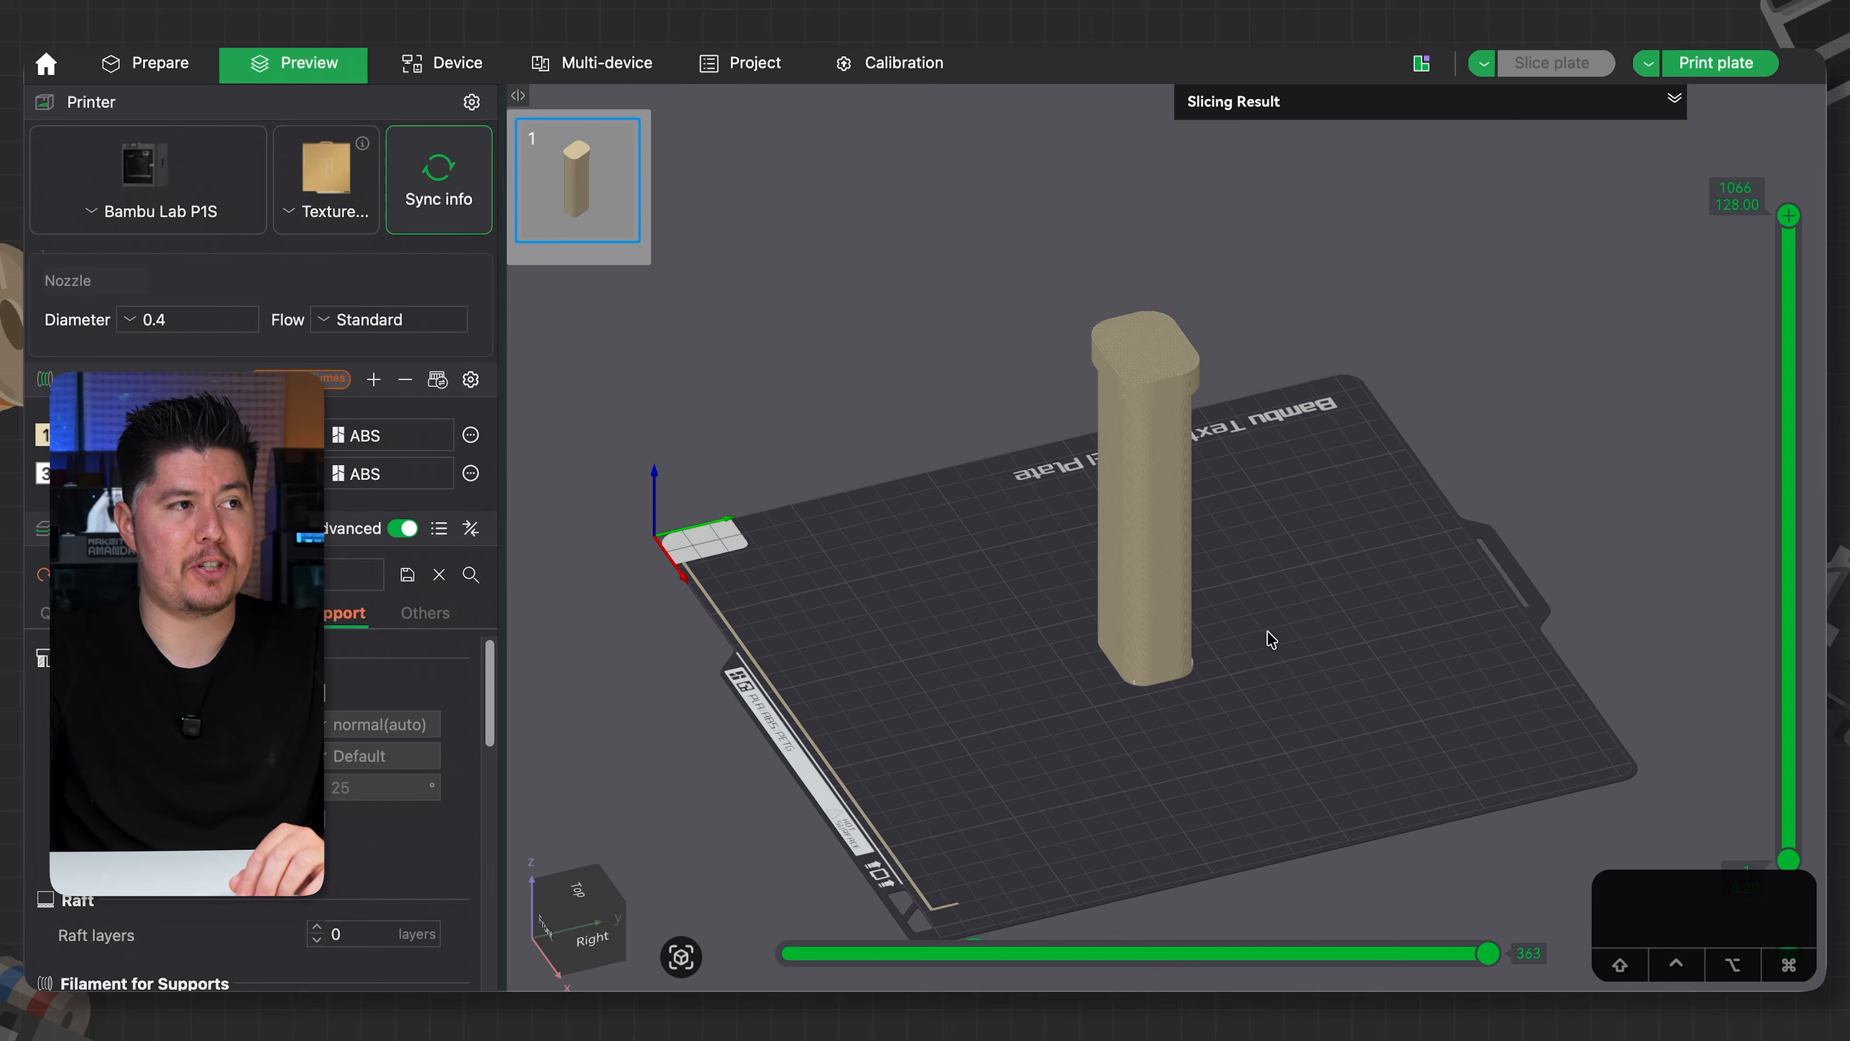
# - Delete the earlier upright slider from the build plate and select the chamfered slider
pyautogui.click(1142, 472)
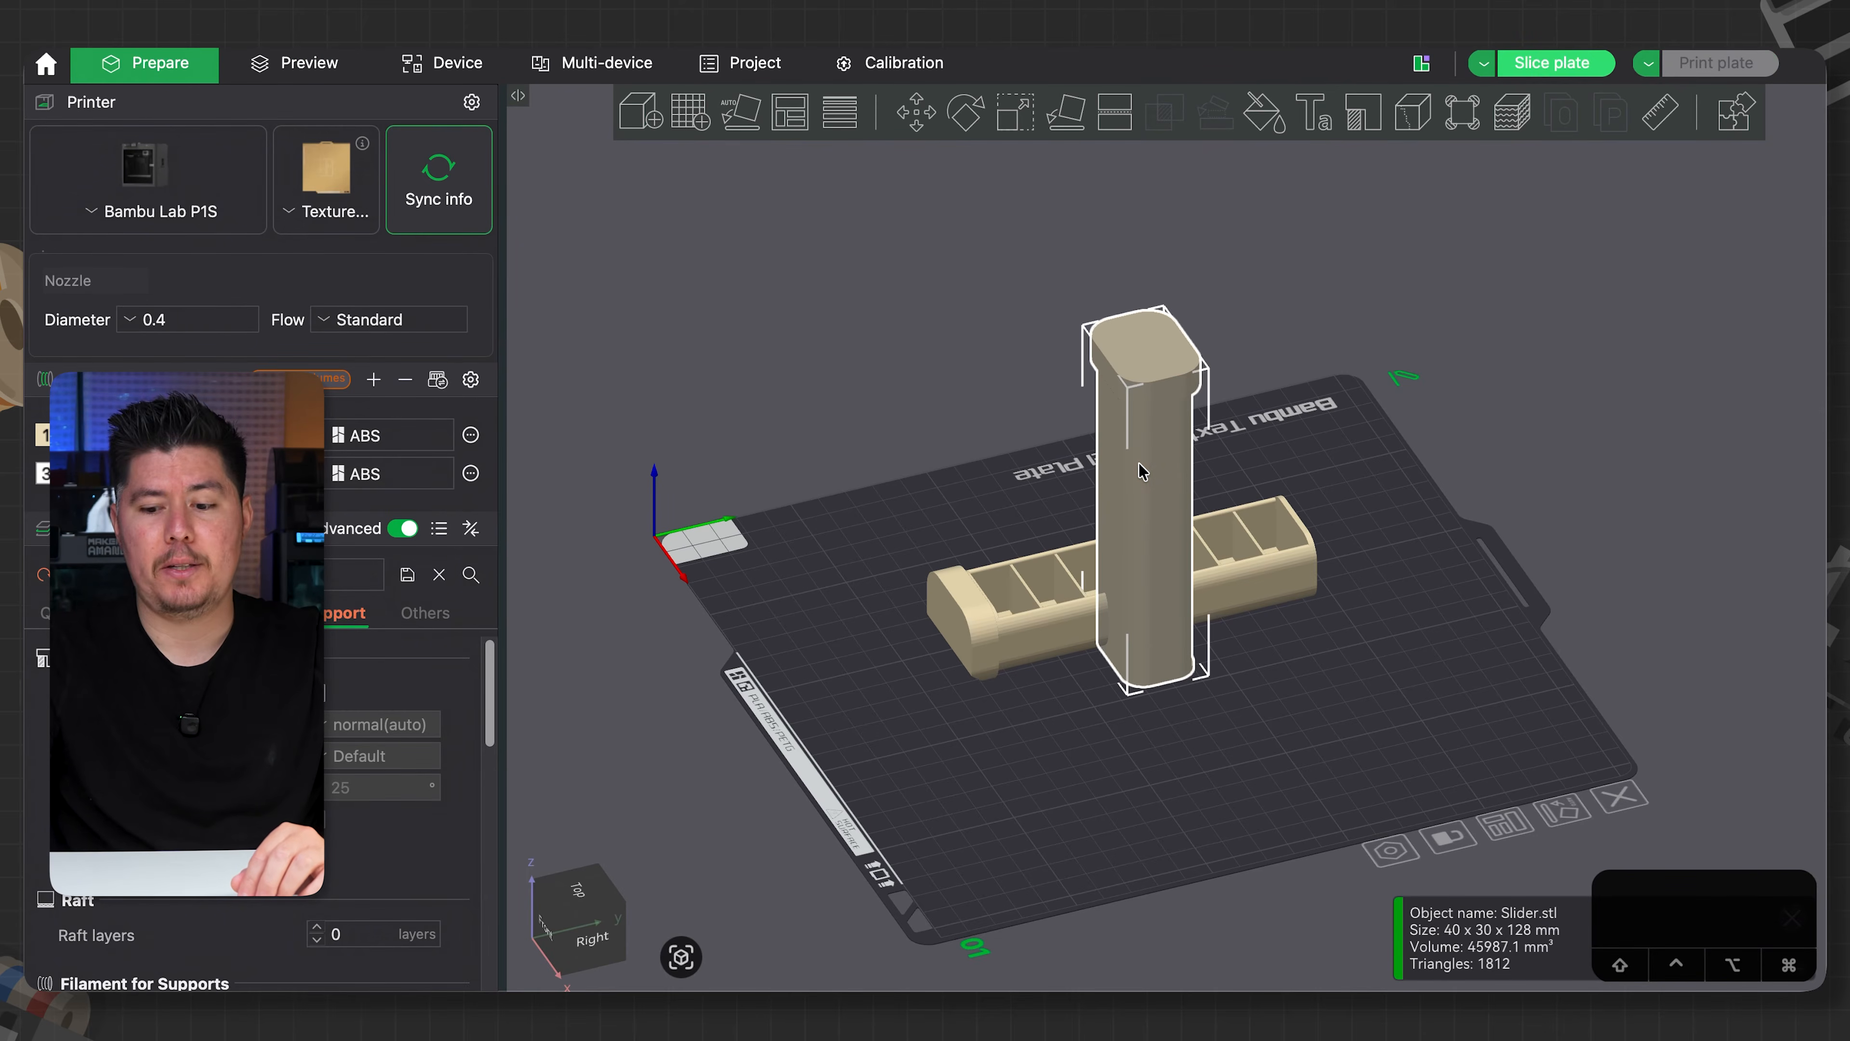
pyautogui.press('BackSpace')
pyautogui.moveTo(1086, 694); pyautogui.dragTo(1097, 652)
pyautogui.click(1096, 651)
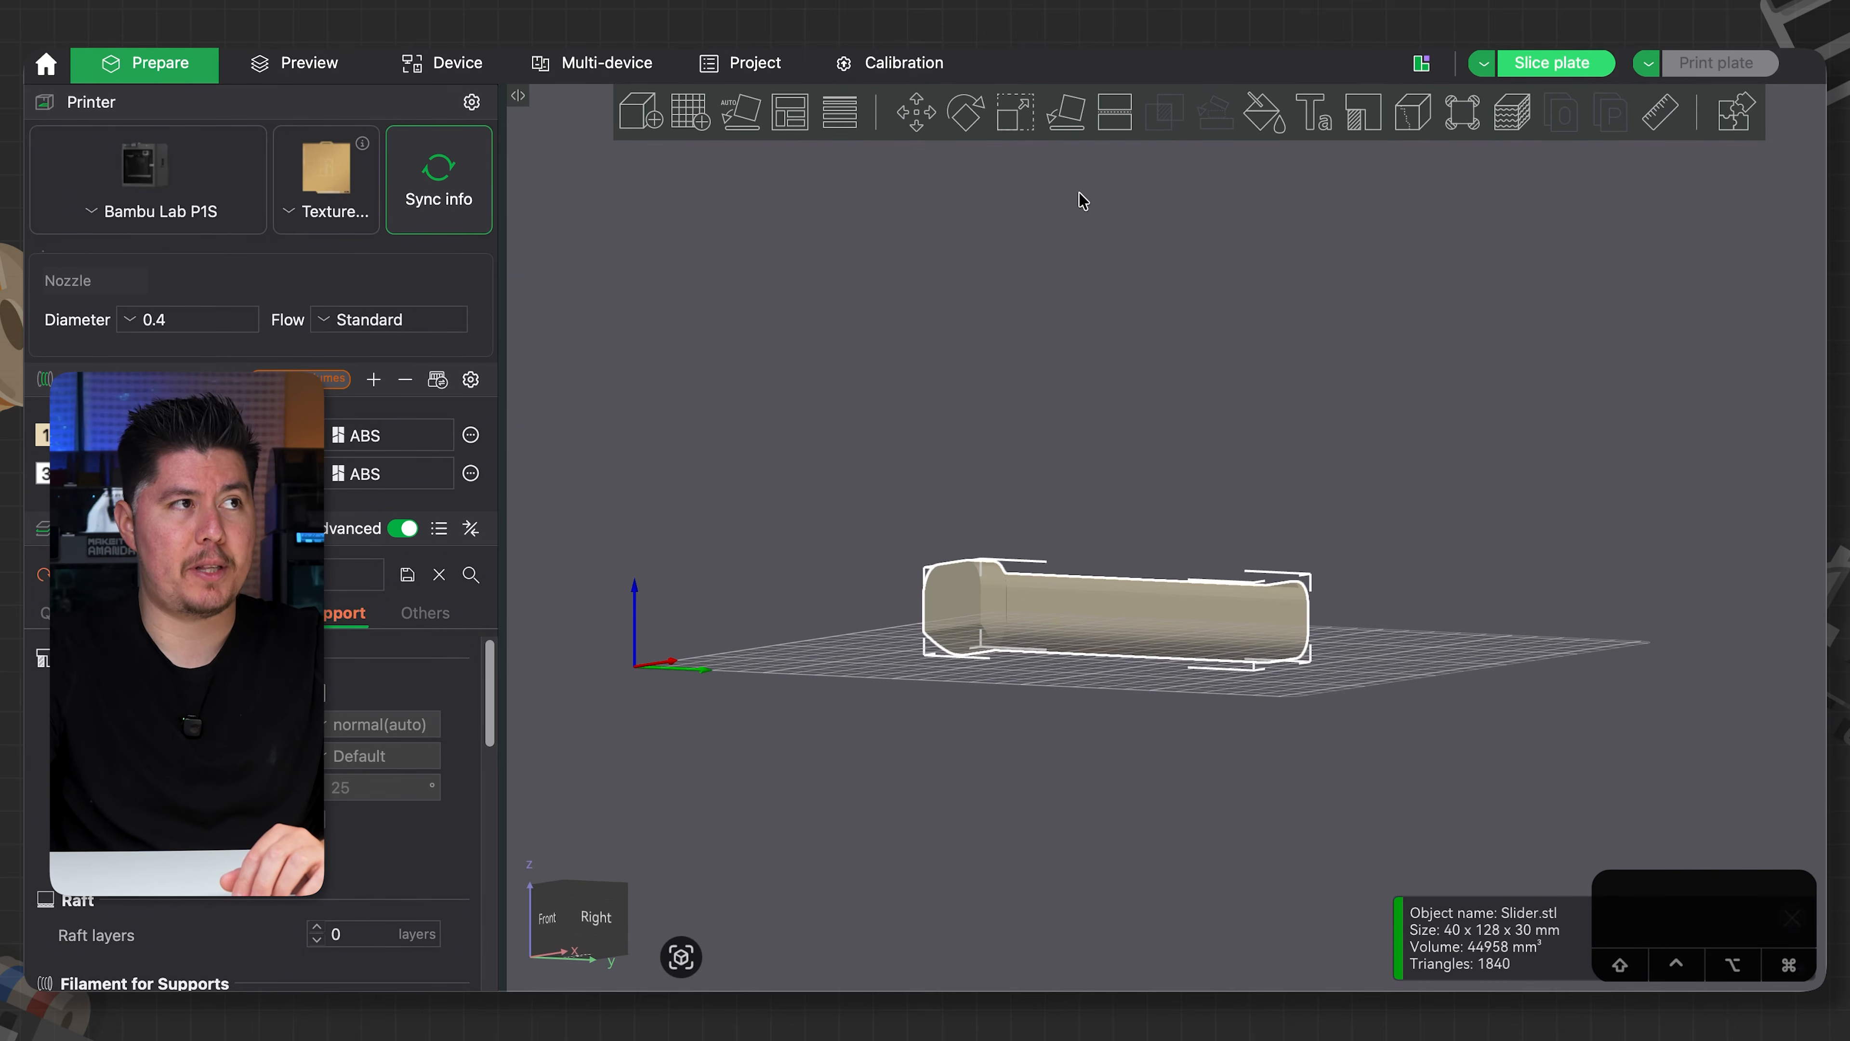
# - Lay the slider on the chamfered face of its end cap so that it stands tilted on the build plate
pyautogui.click(1058, 131)
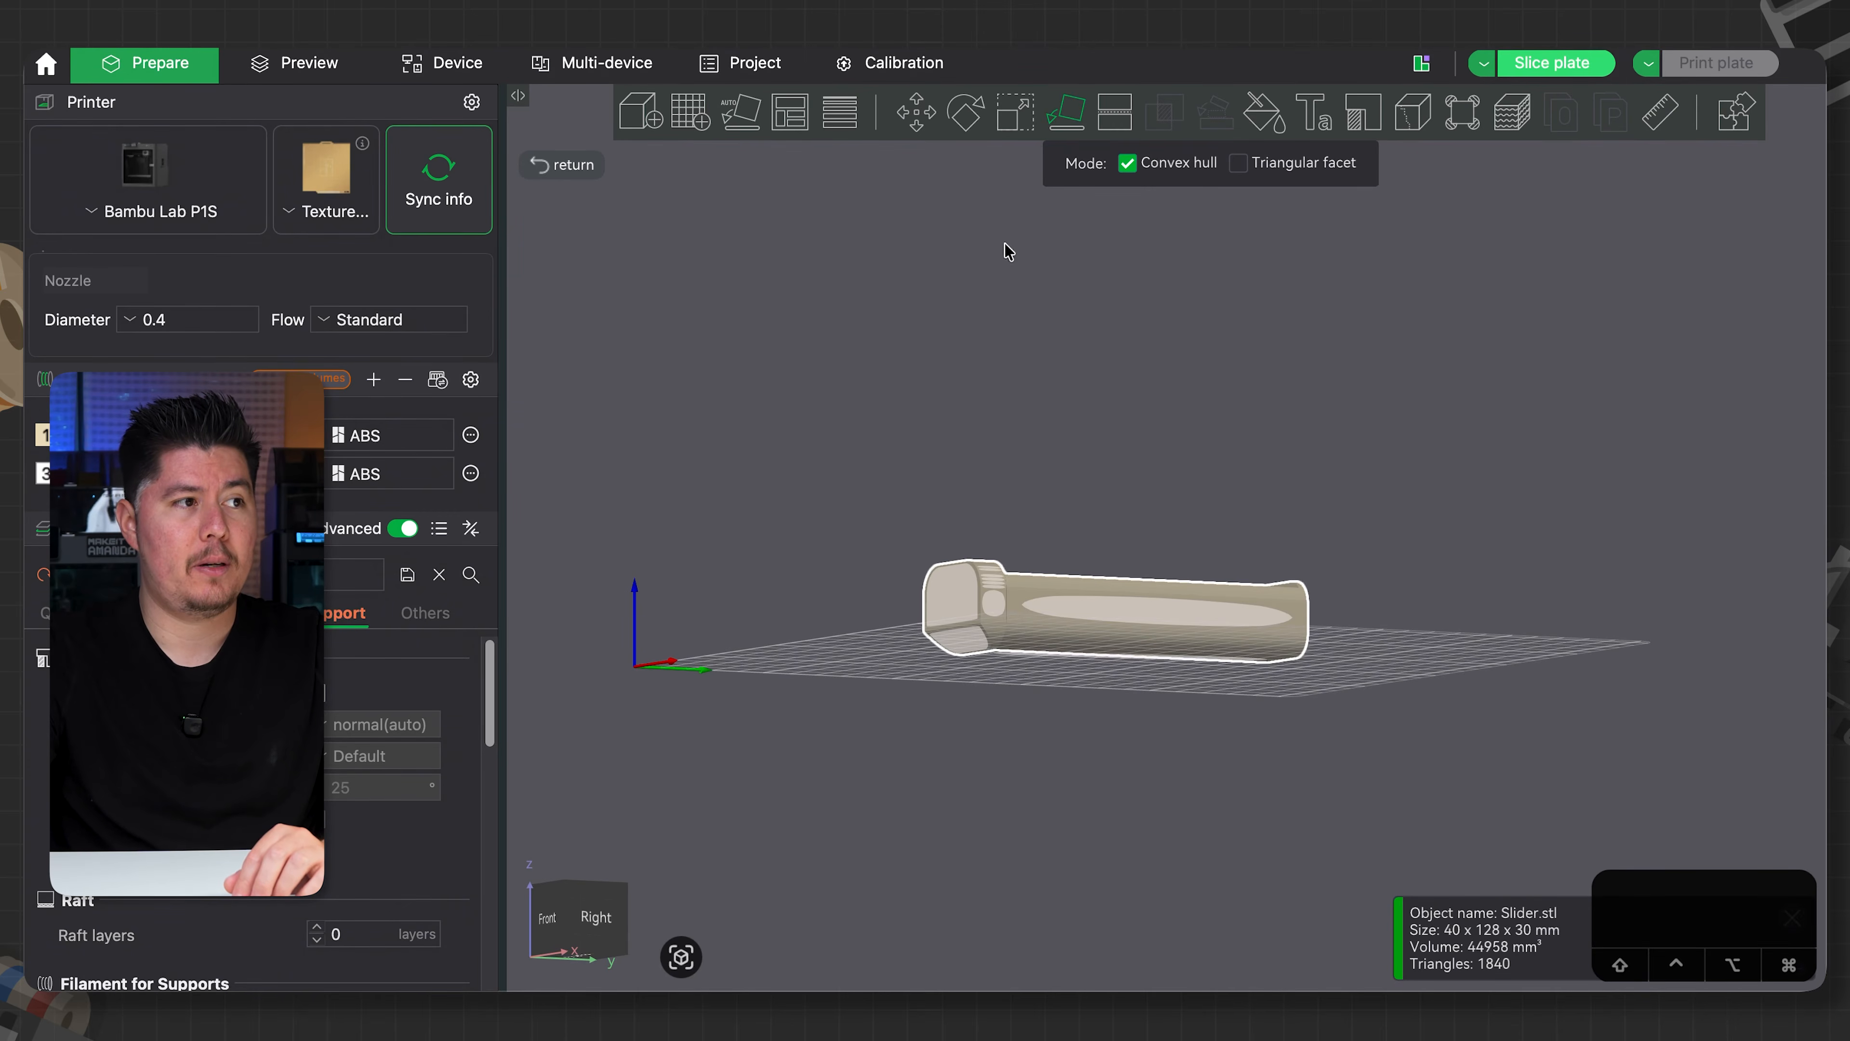
pyautogui.click(977, 641)
pyautogui.press('Escape')
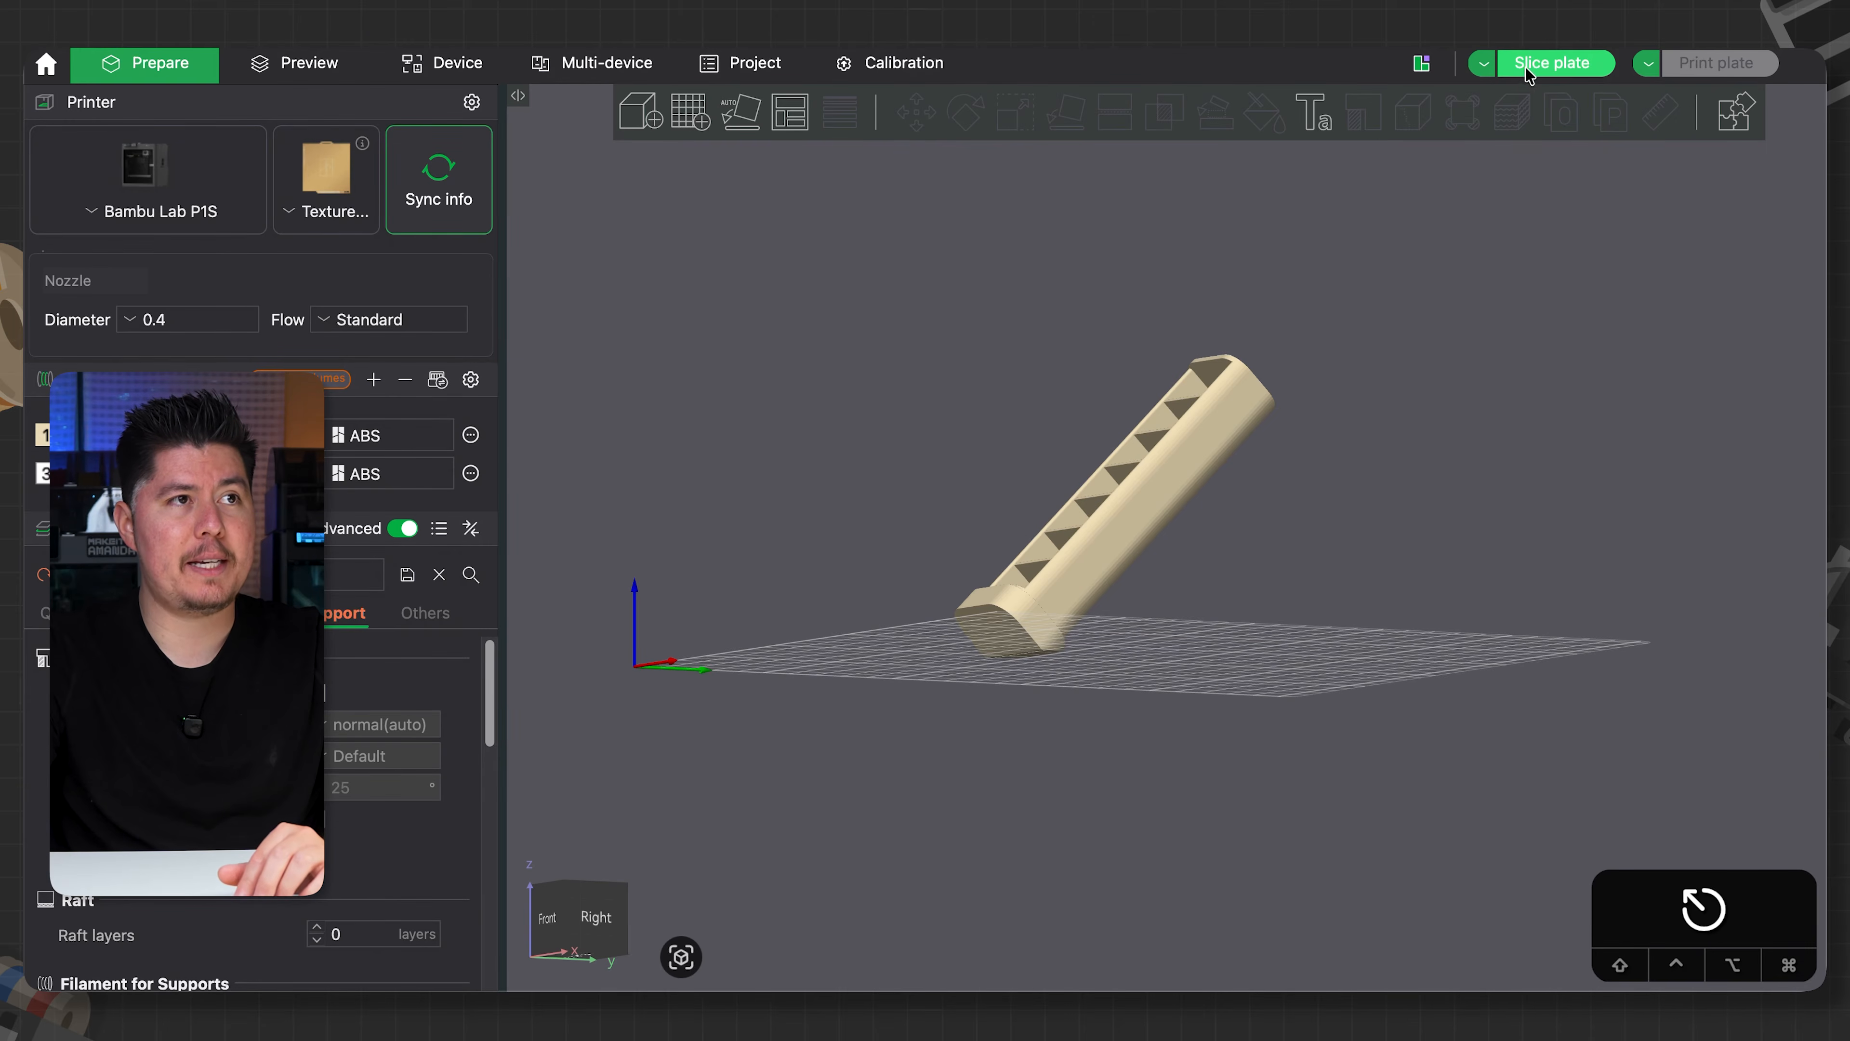
# - Slice the plate and examine the tilted slider's layers, end cap and chamfer from several sides
pyautogui.click(1532, 67)
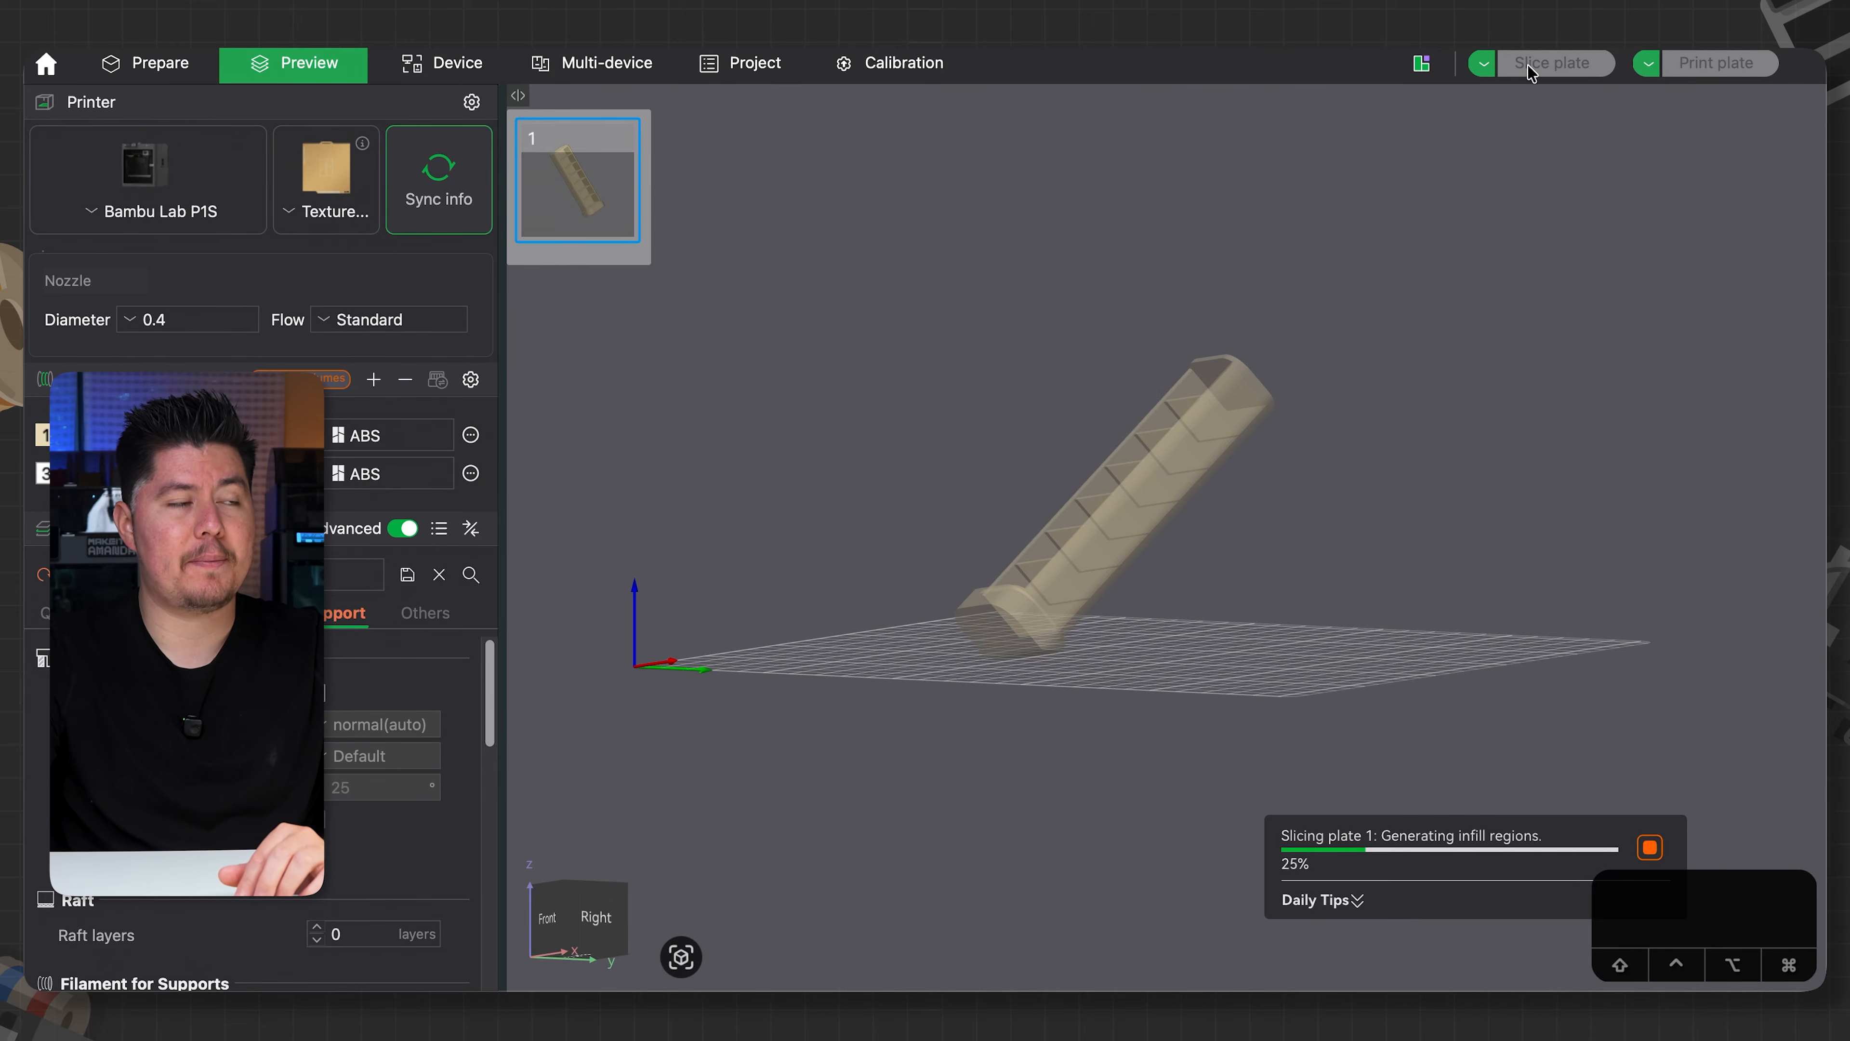
pyautogui.click(1056, 460)
pyautogui.scroll(5, 1099, 516)
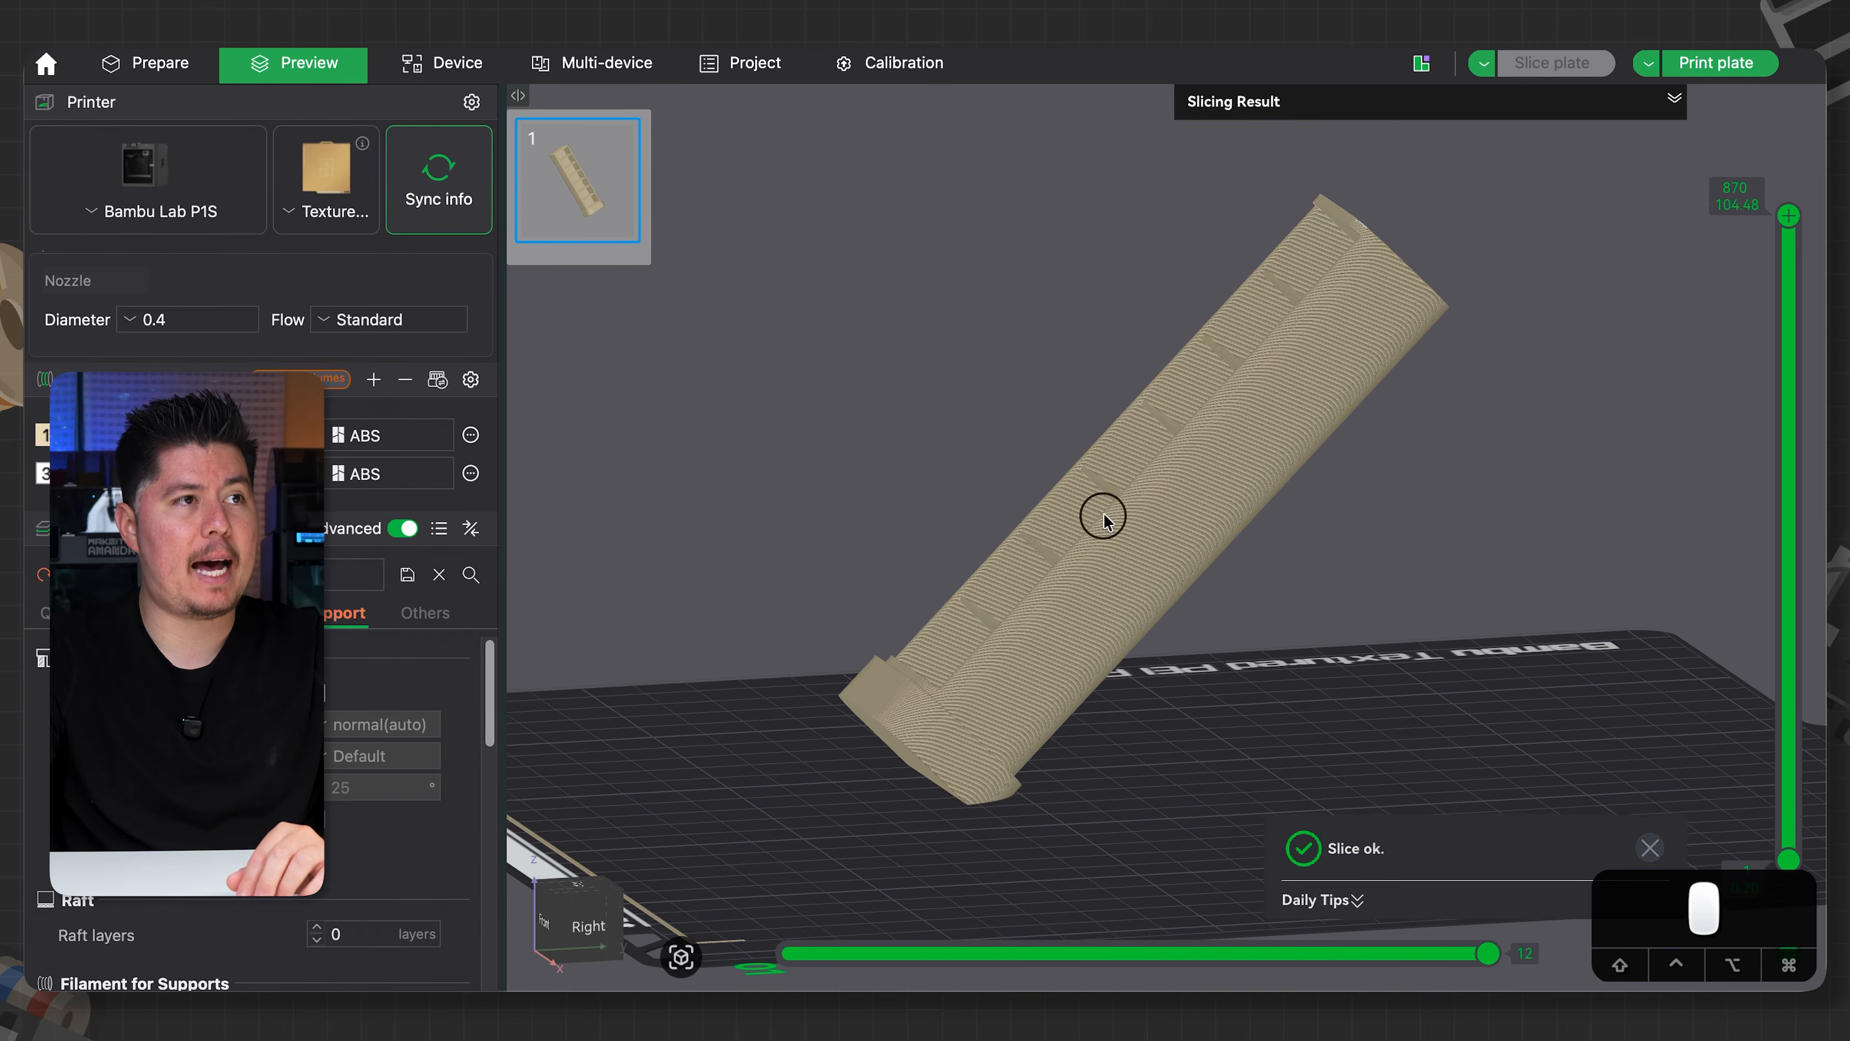
pyautogui.moveTo(1098, 551); pyautogui.dragTo(1090, 550)
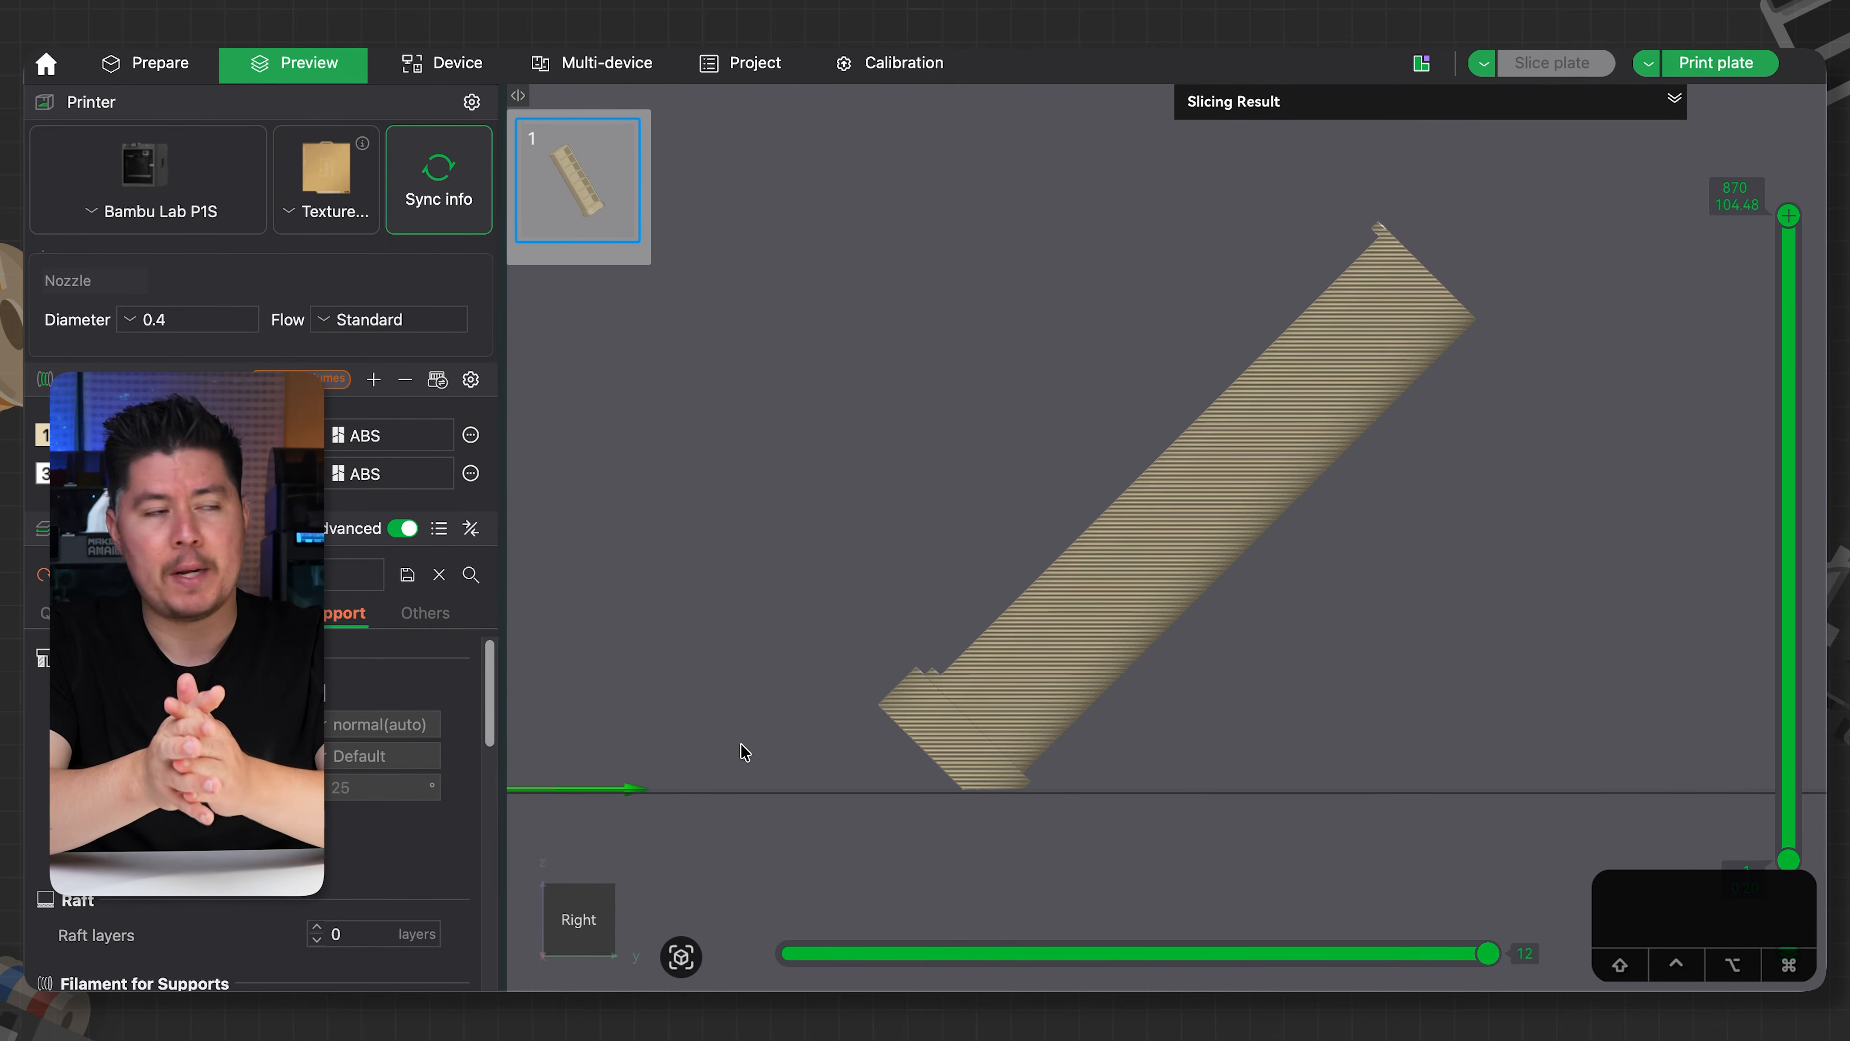
pyautogui.moveTo(923, 755); pyautogui.dragTo(957, 566)
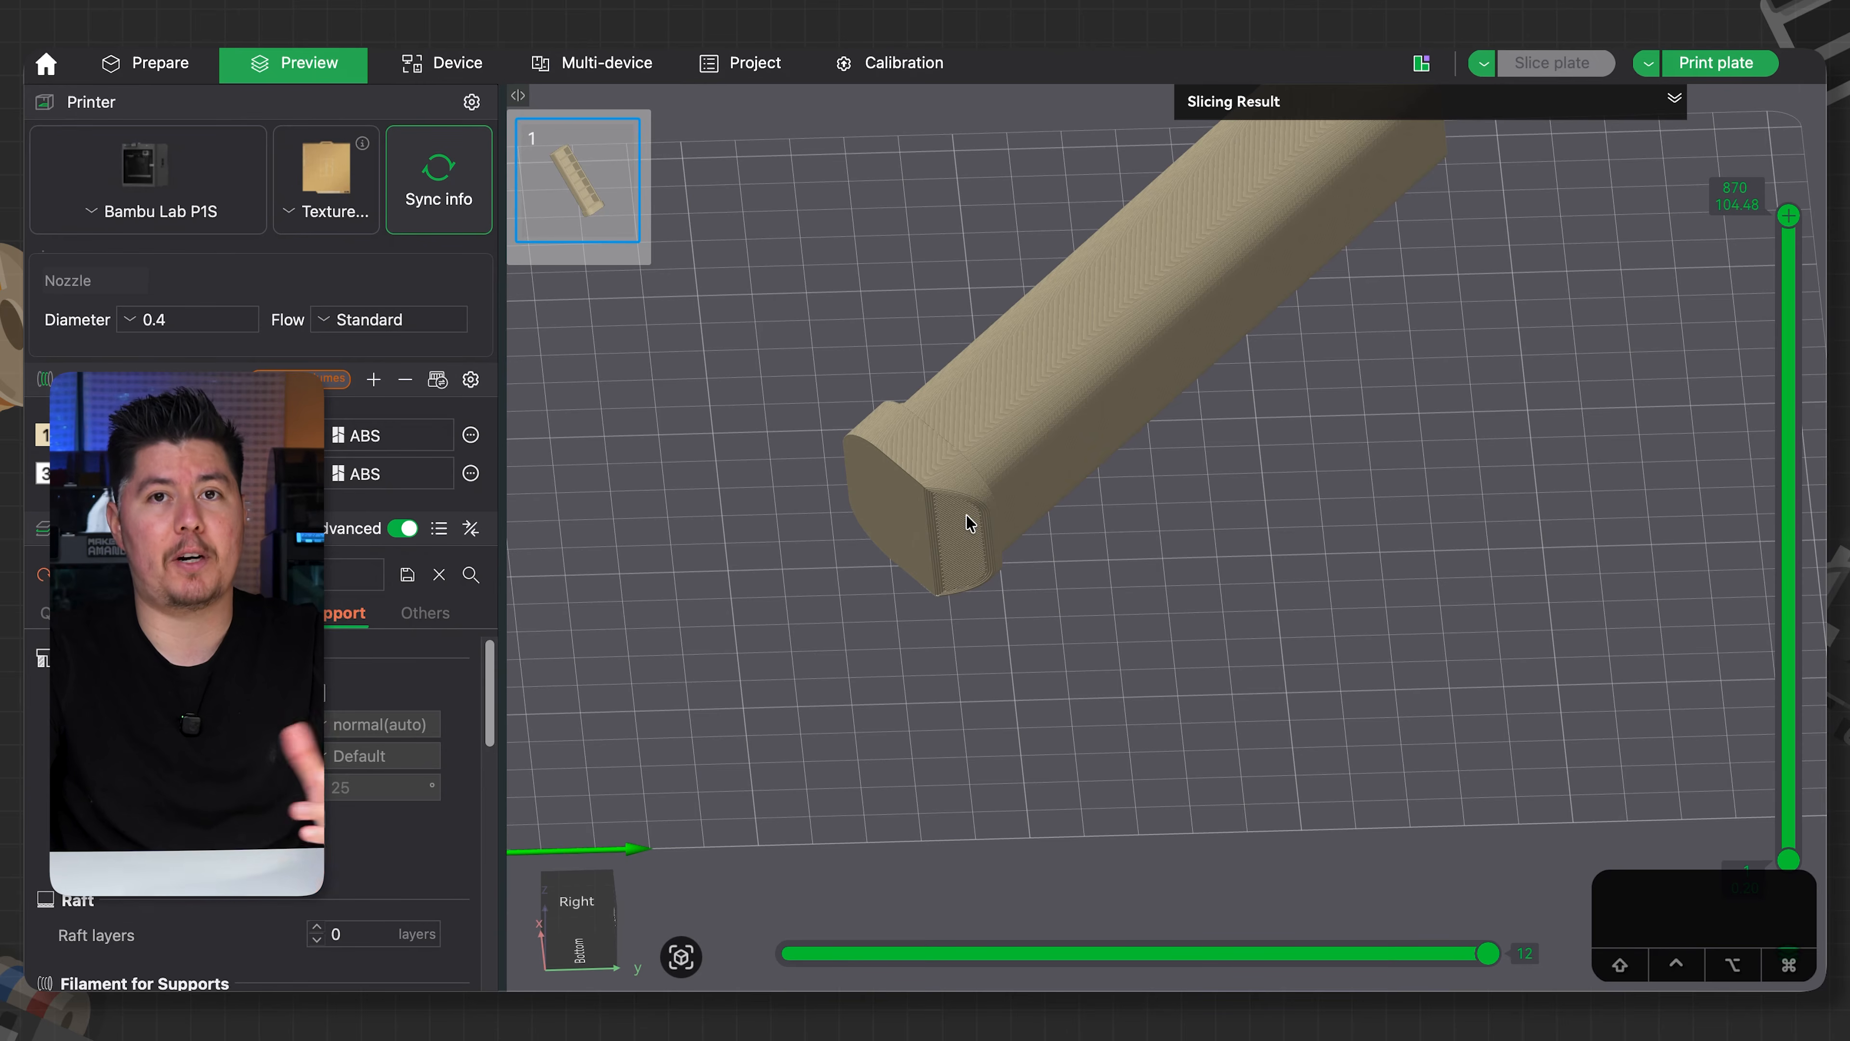
pyautogui.moveTo(970, 523); pyautogui.dragTo(1072, 602)
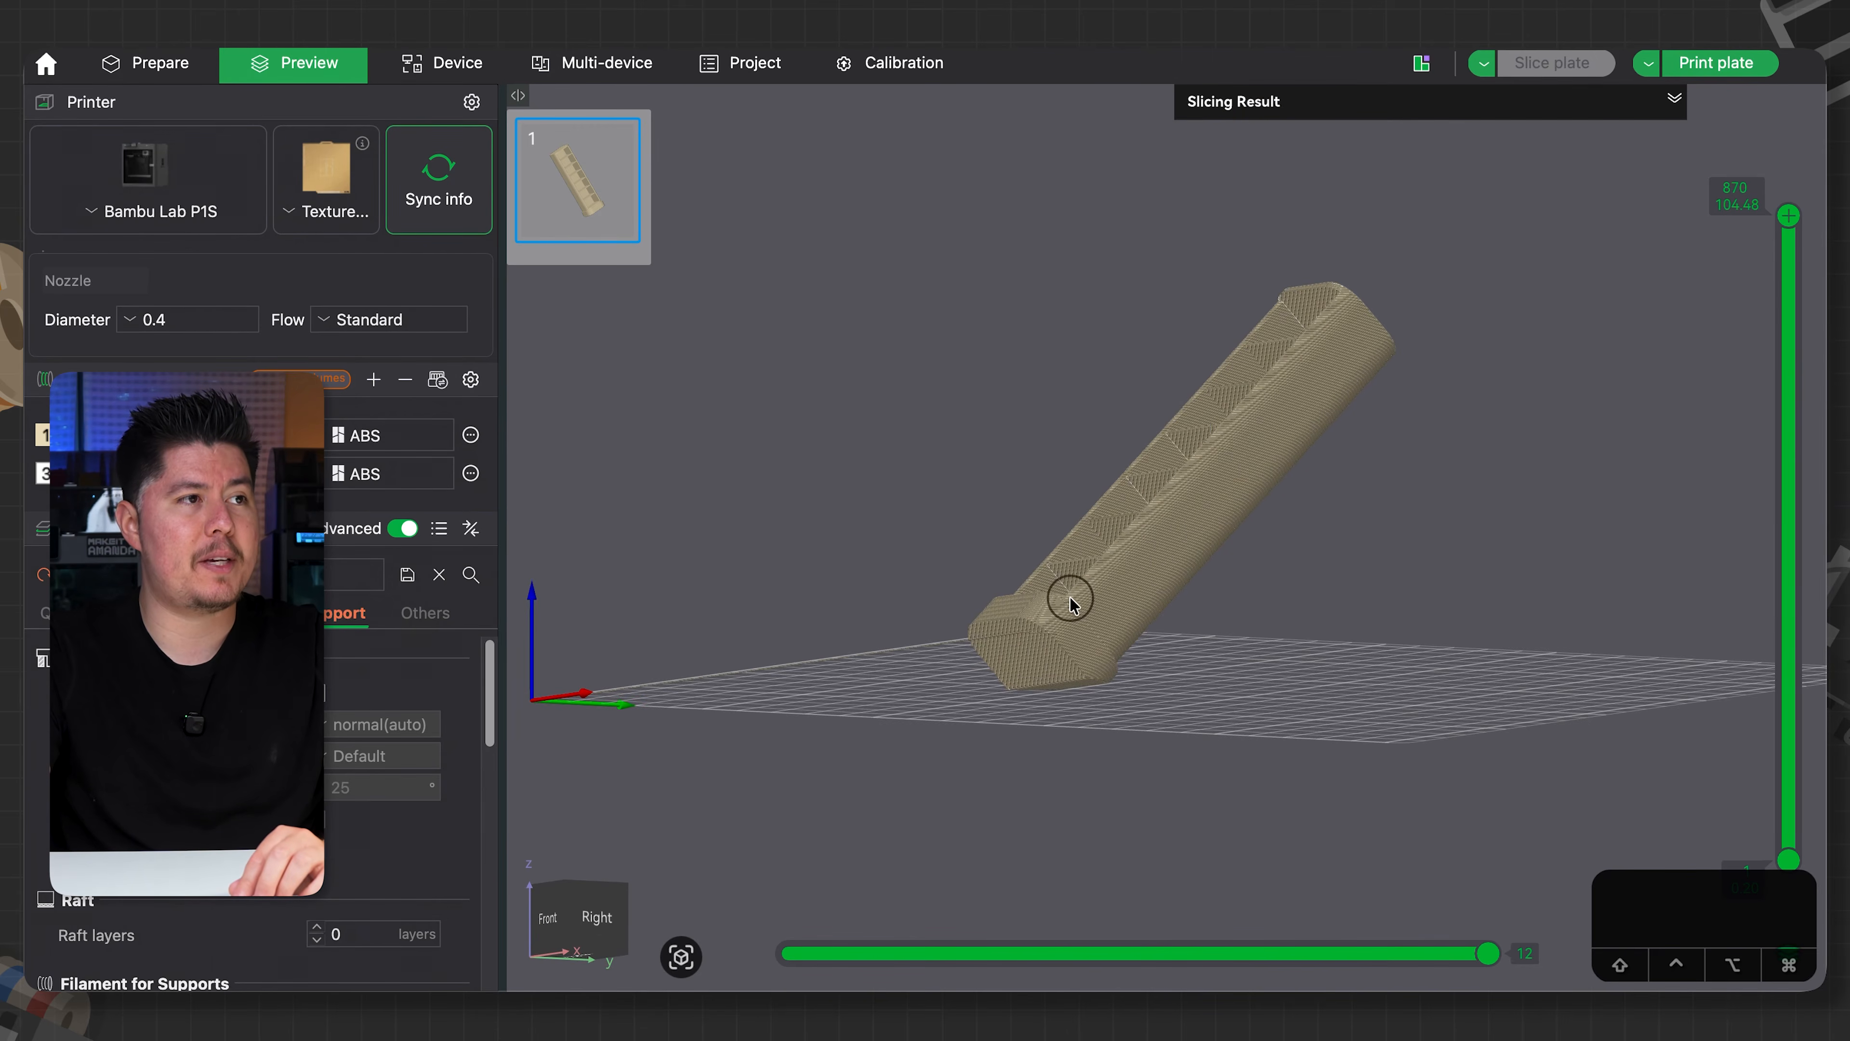
pyautogui.moveTo(1437, 442); pyautogui.dragTo(1429, 457)
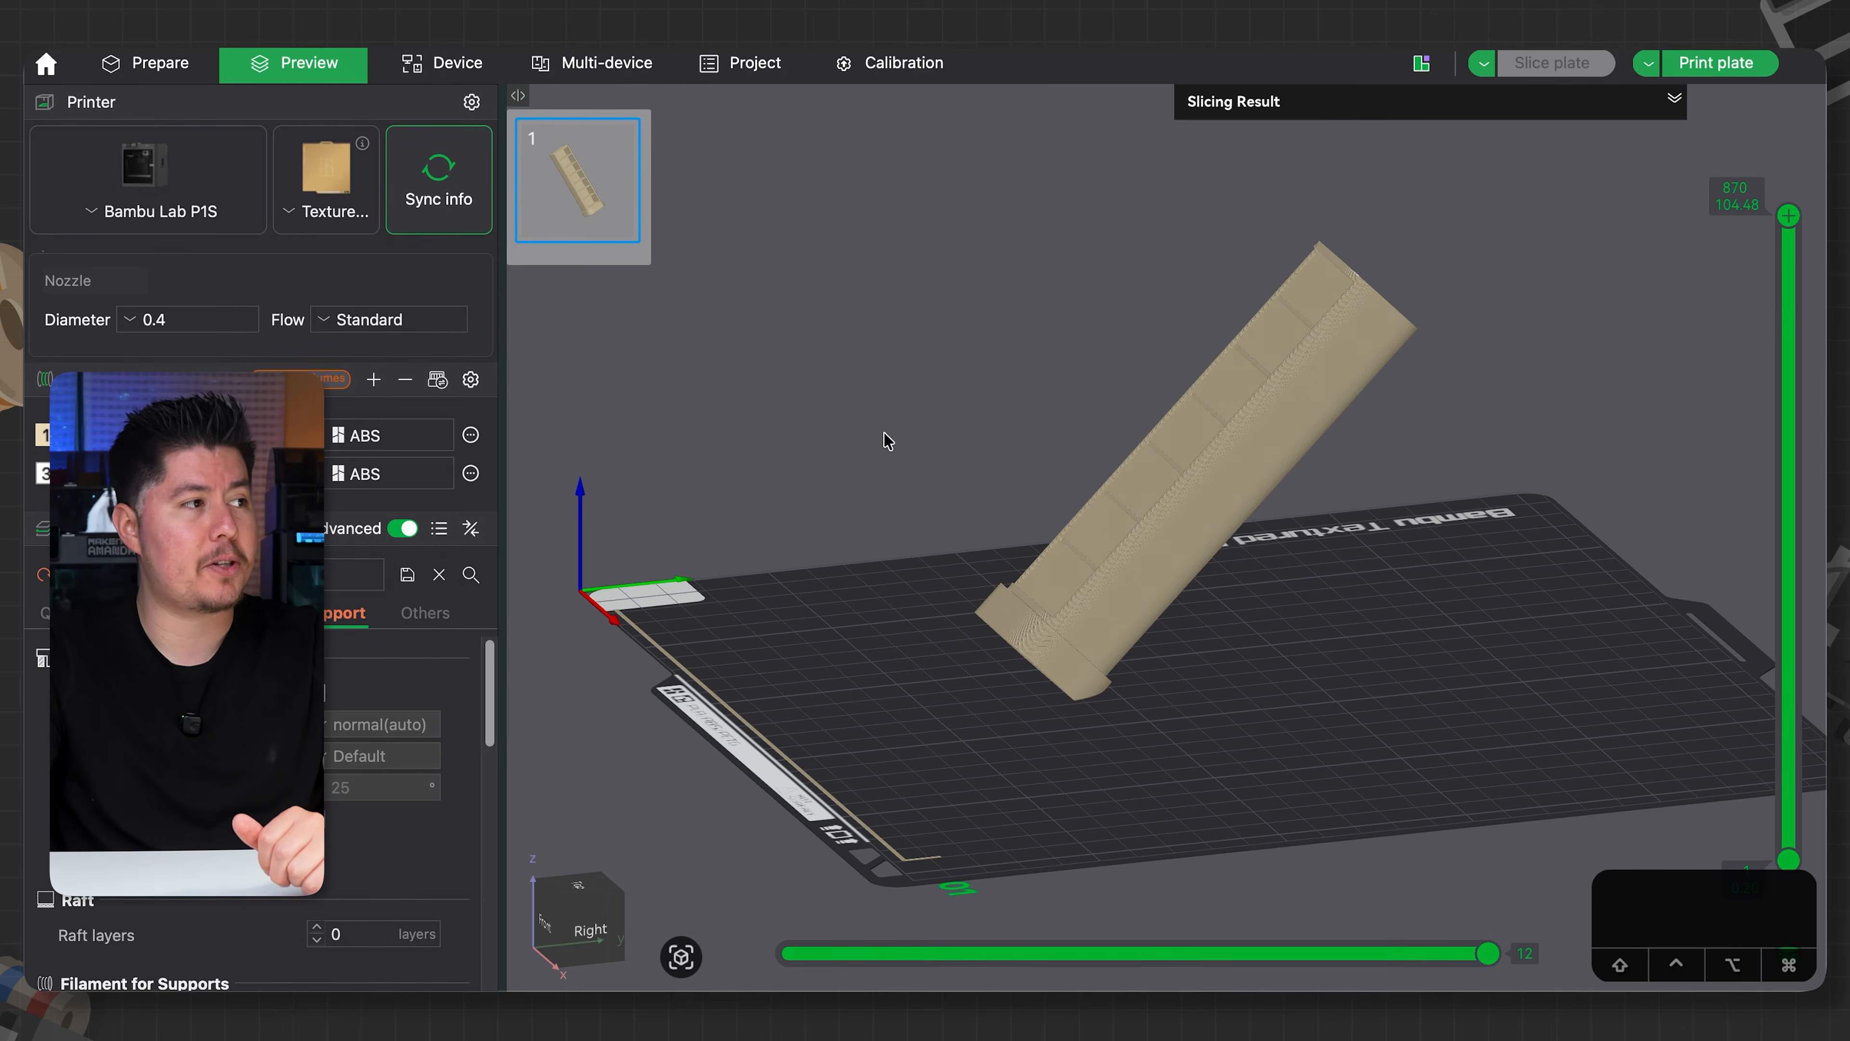
# - Enable supports and slice the plate again to check the tilted slider for generated supports
pyautogui.click(317, 693)
pyautogui.click(332, 726)
pyautogui.click(332, 729)
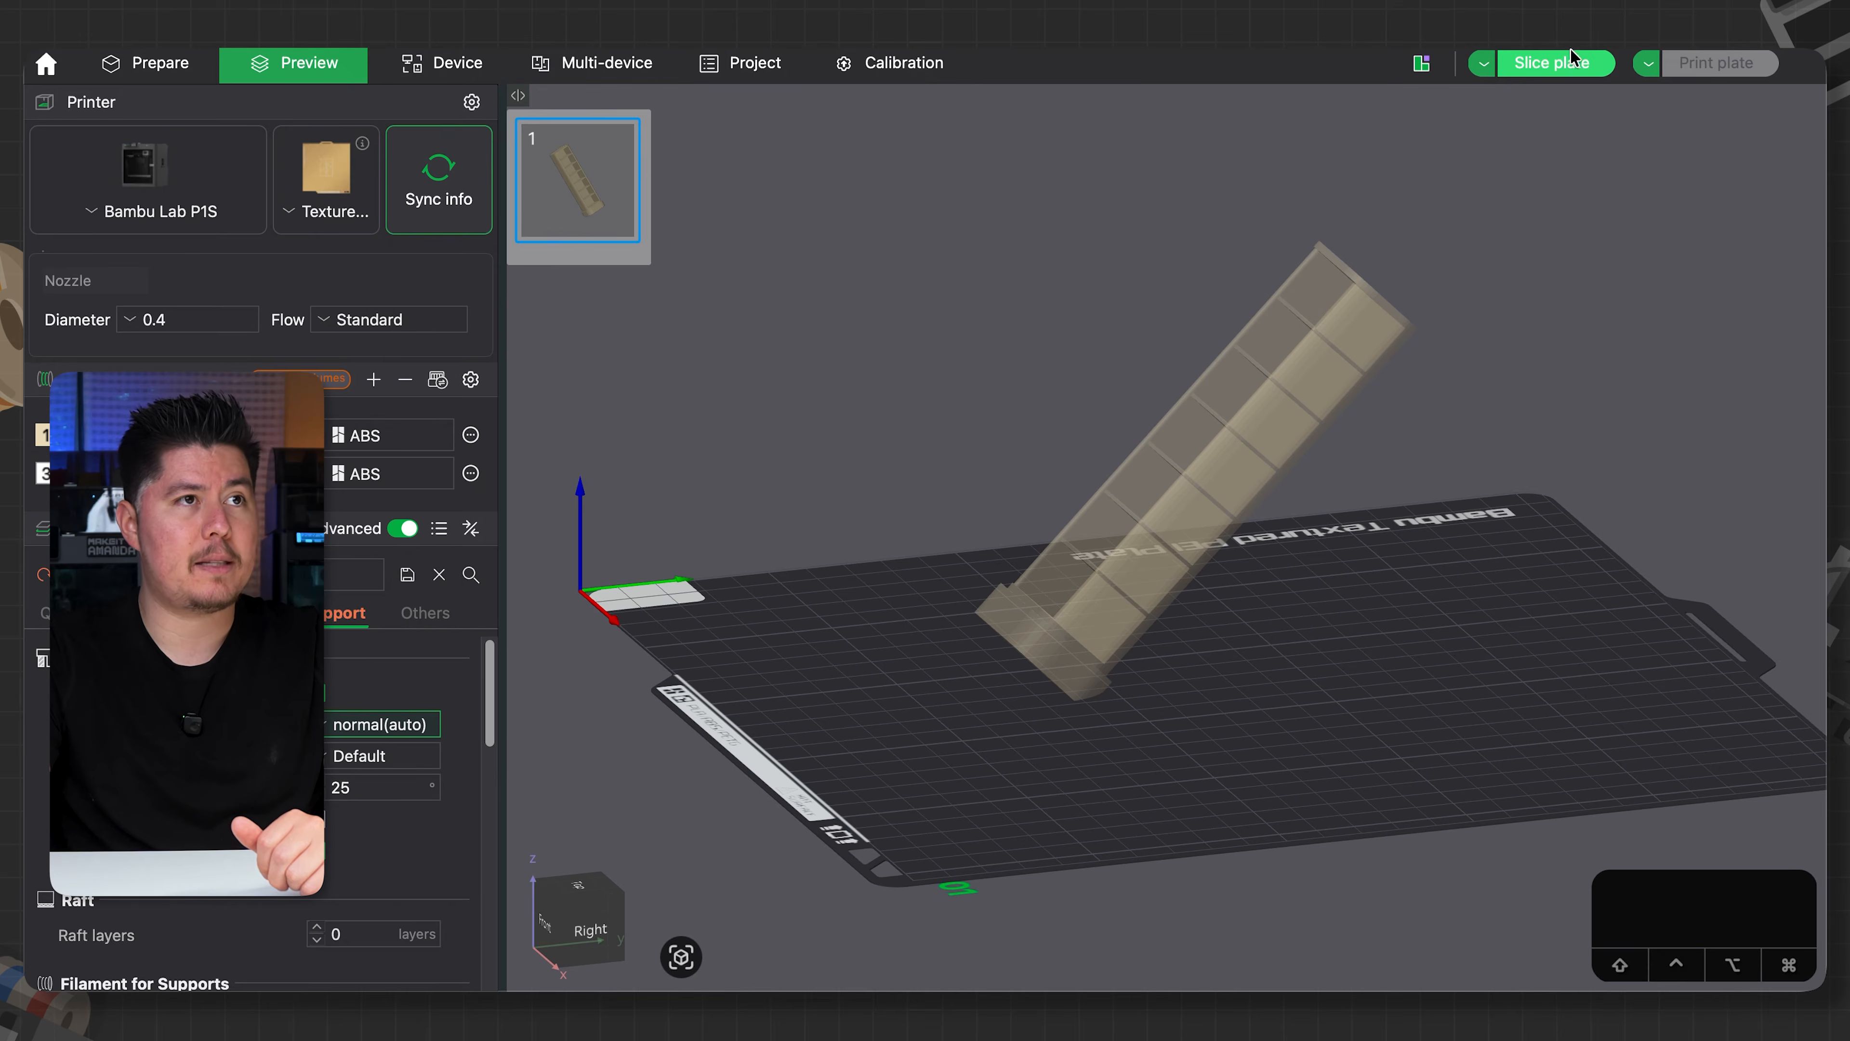
pyautogui.click(1574, 64)
pyautogui.moveTo(1375, 401); pyautogui.dragTo(1115, 661)
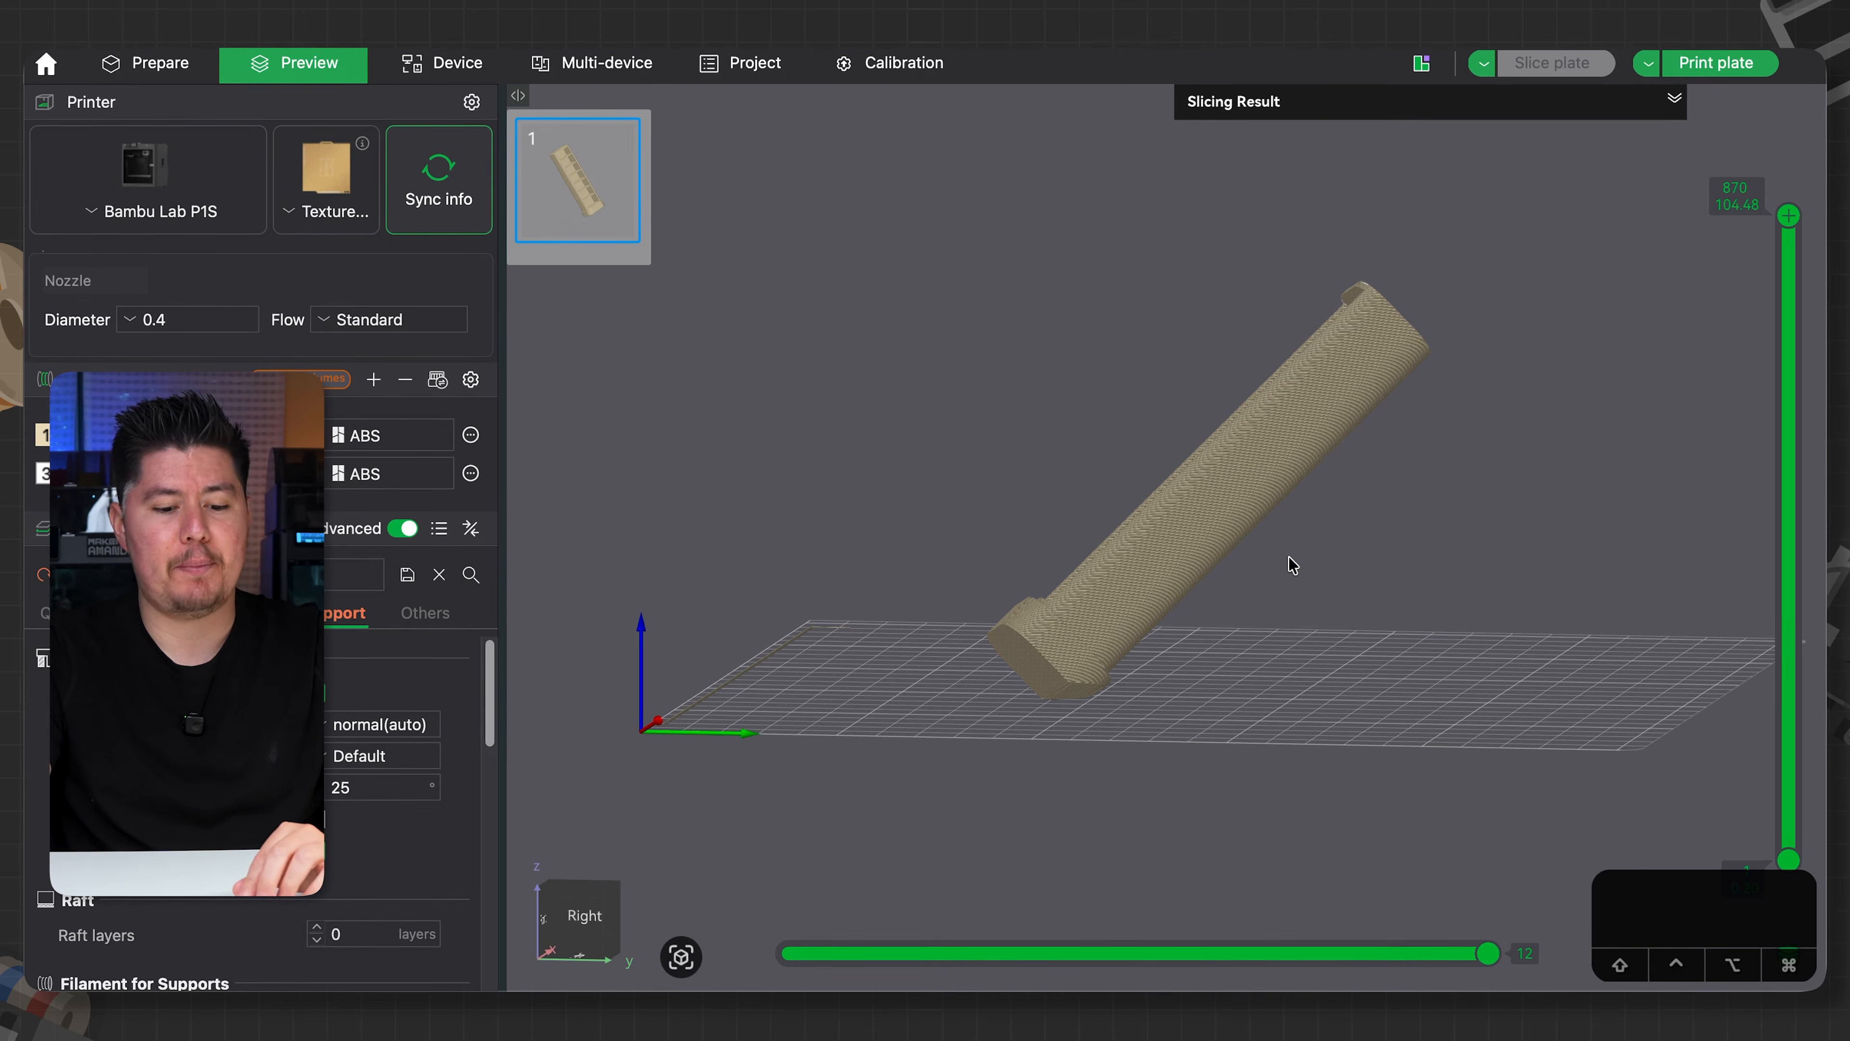
# - Switch to Fusion, show the Container component and save it as an STL (Binary) mesh in millimeters, sending it to Bambu Studio
pyautogui.press('super+Tab')
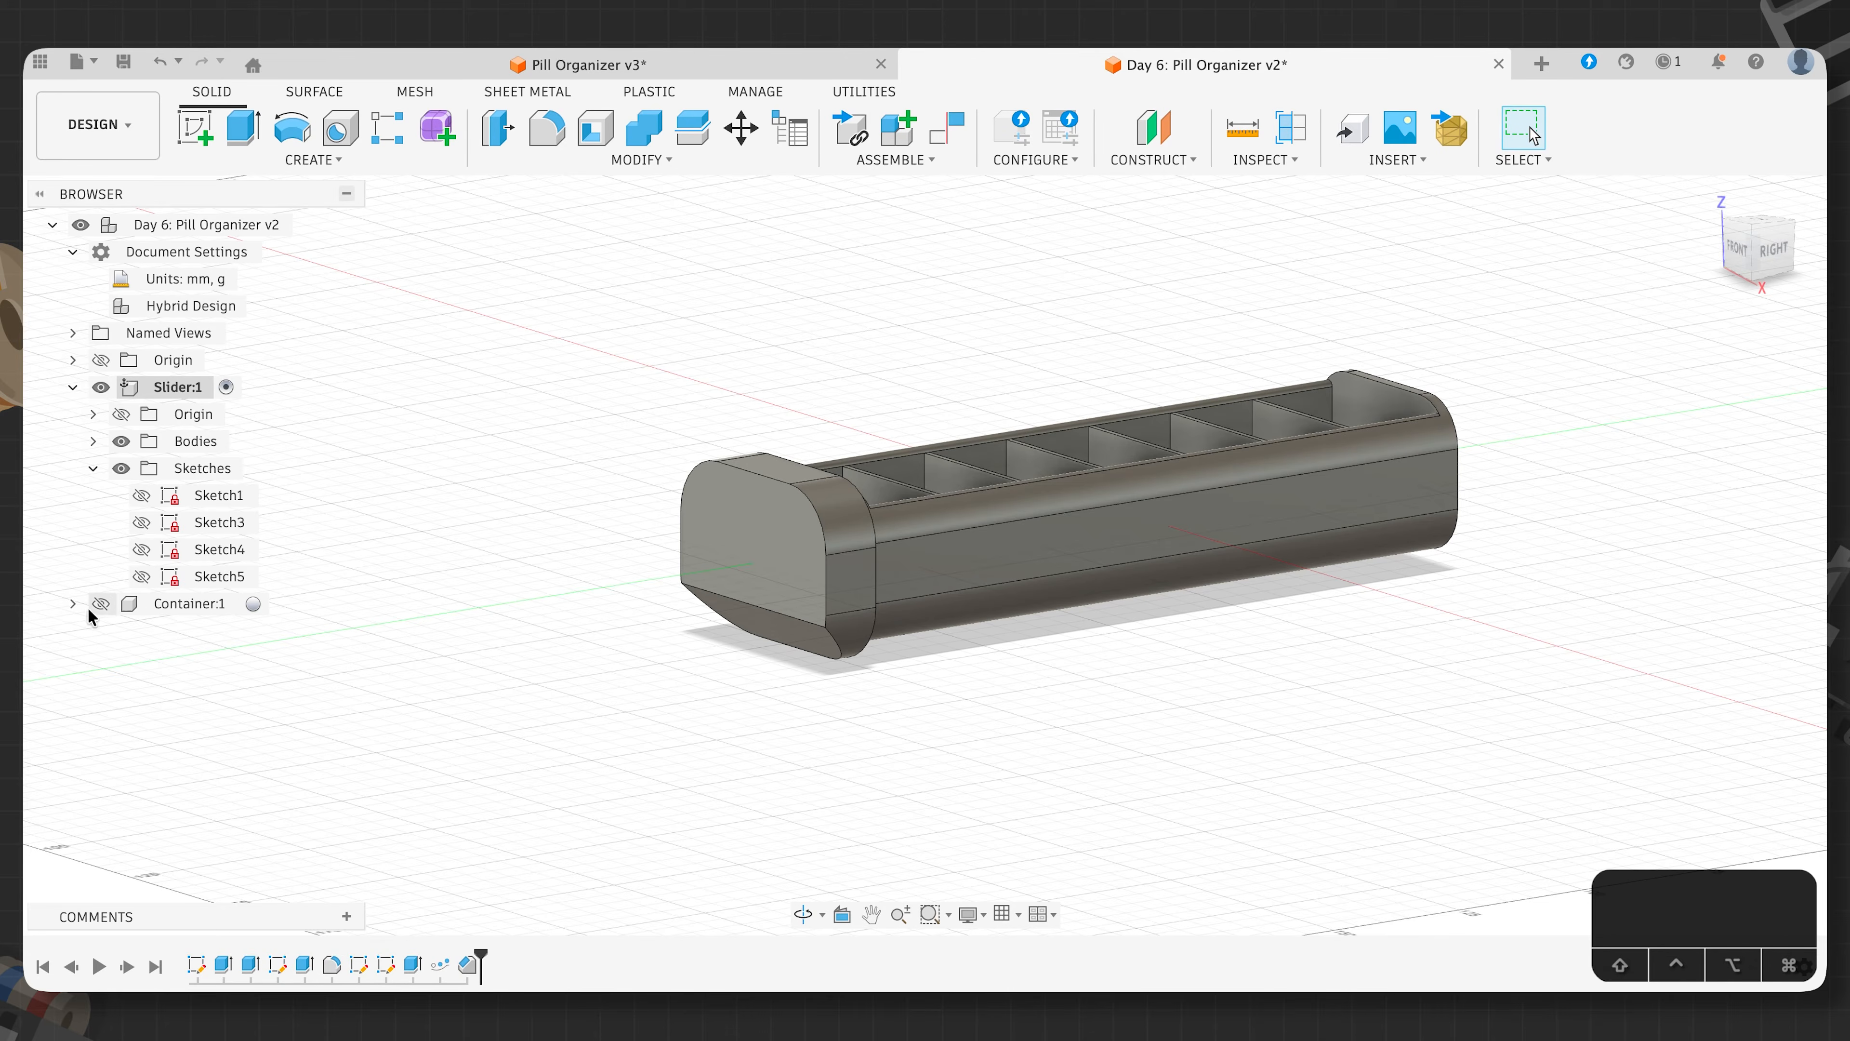
pyautogui.click(101, 604)
pyautogui.rightClick(196, 607)
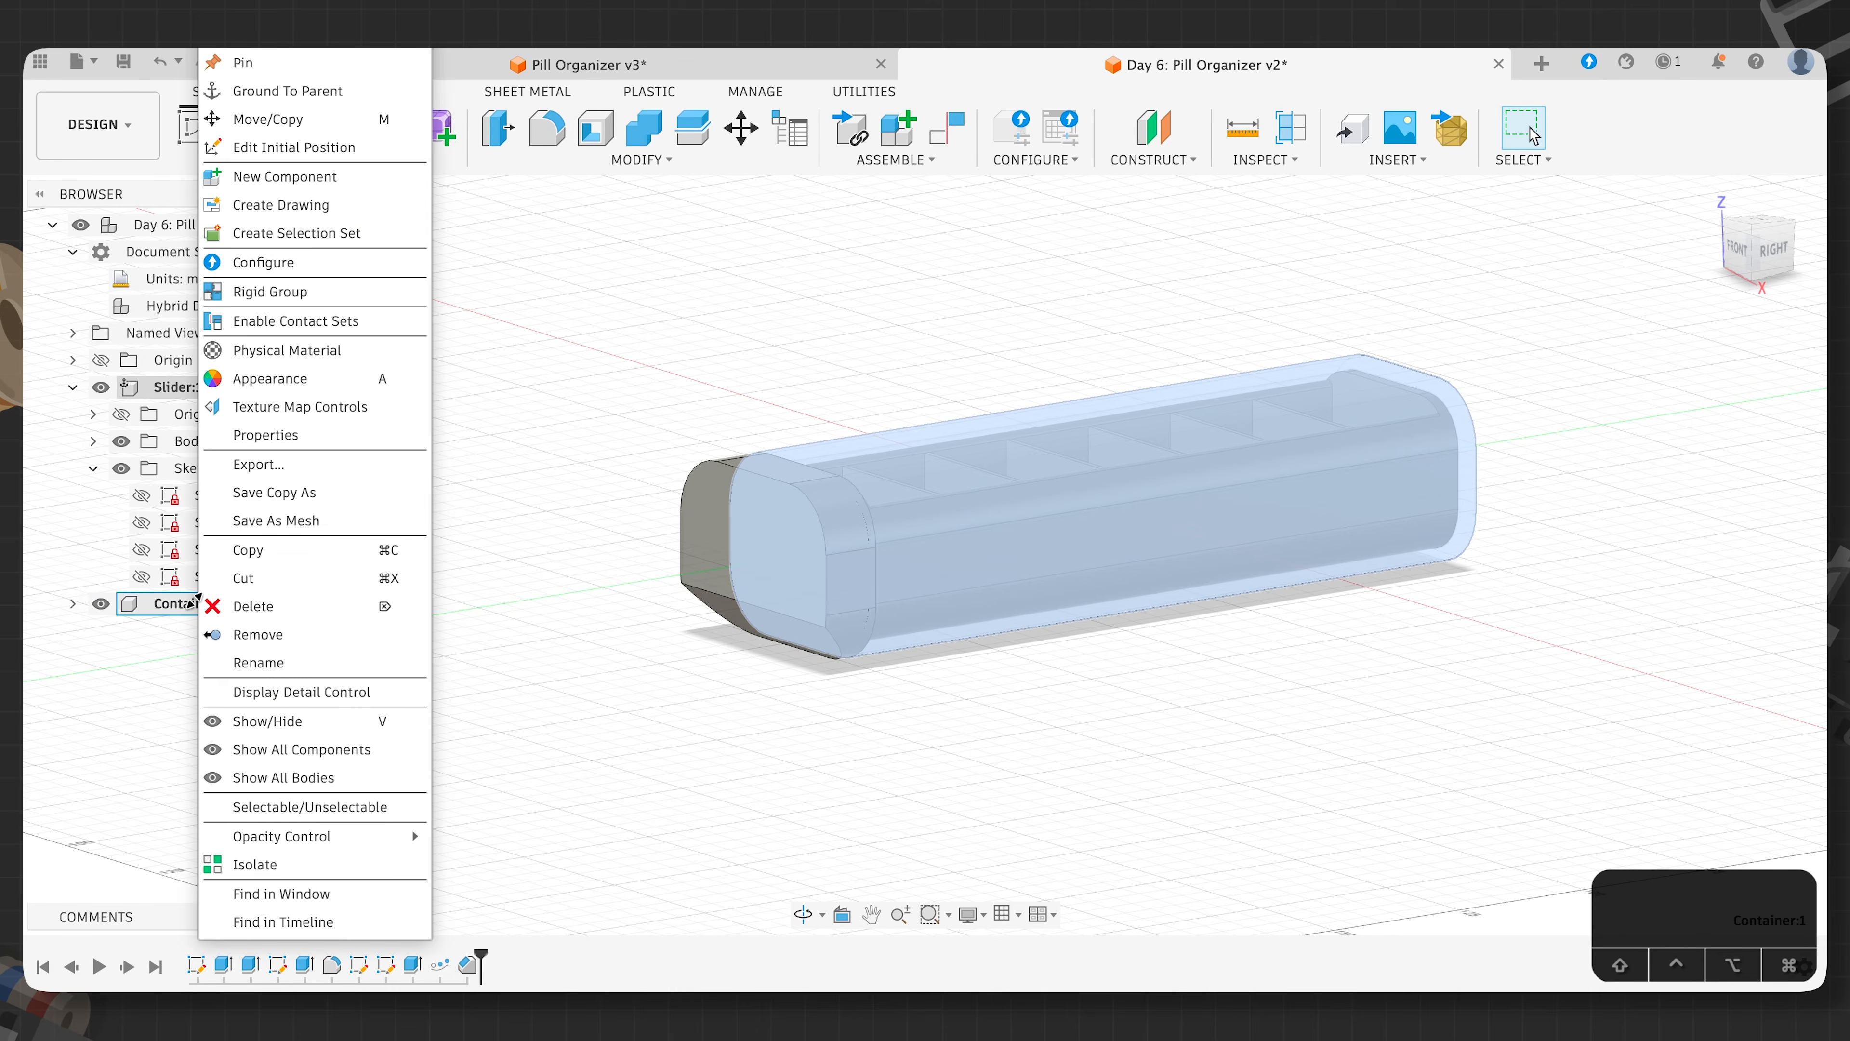
pyautogui.click(240, 521)
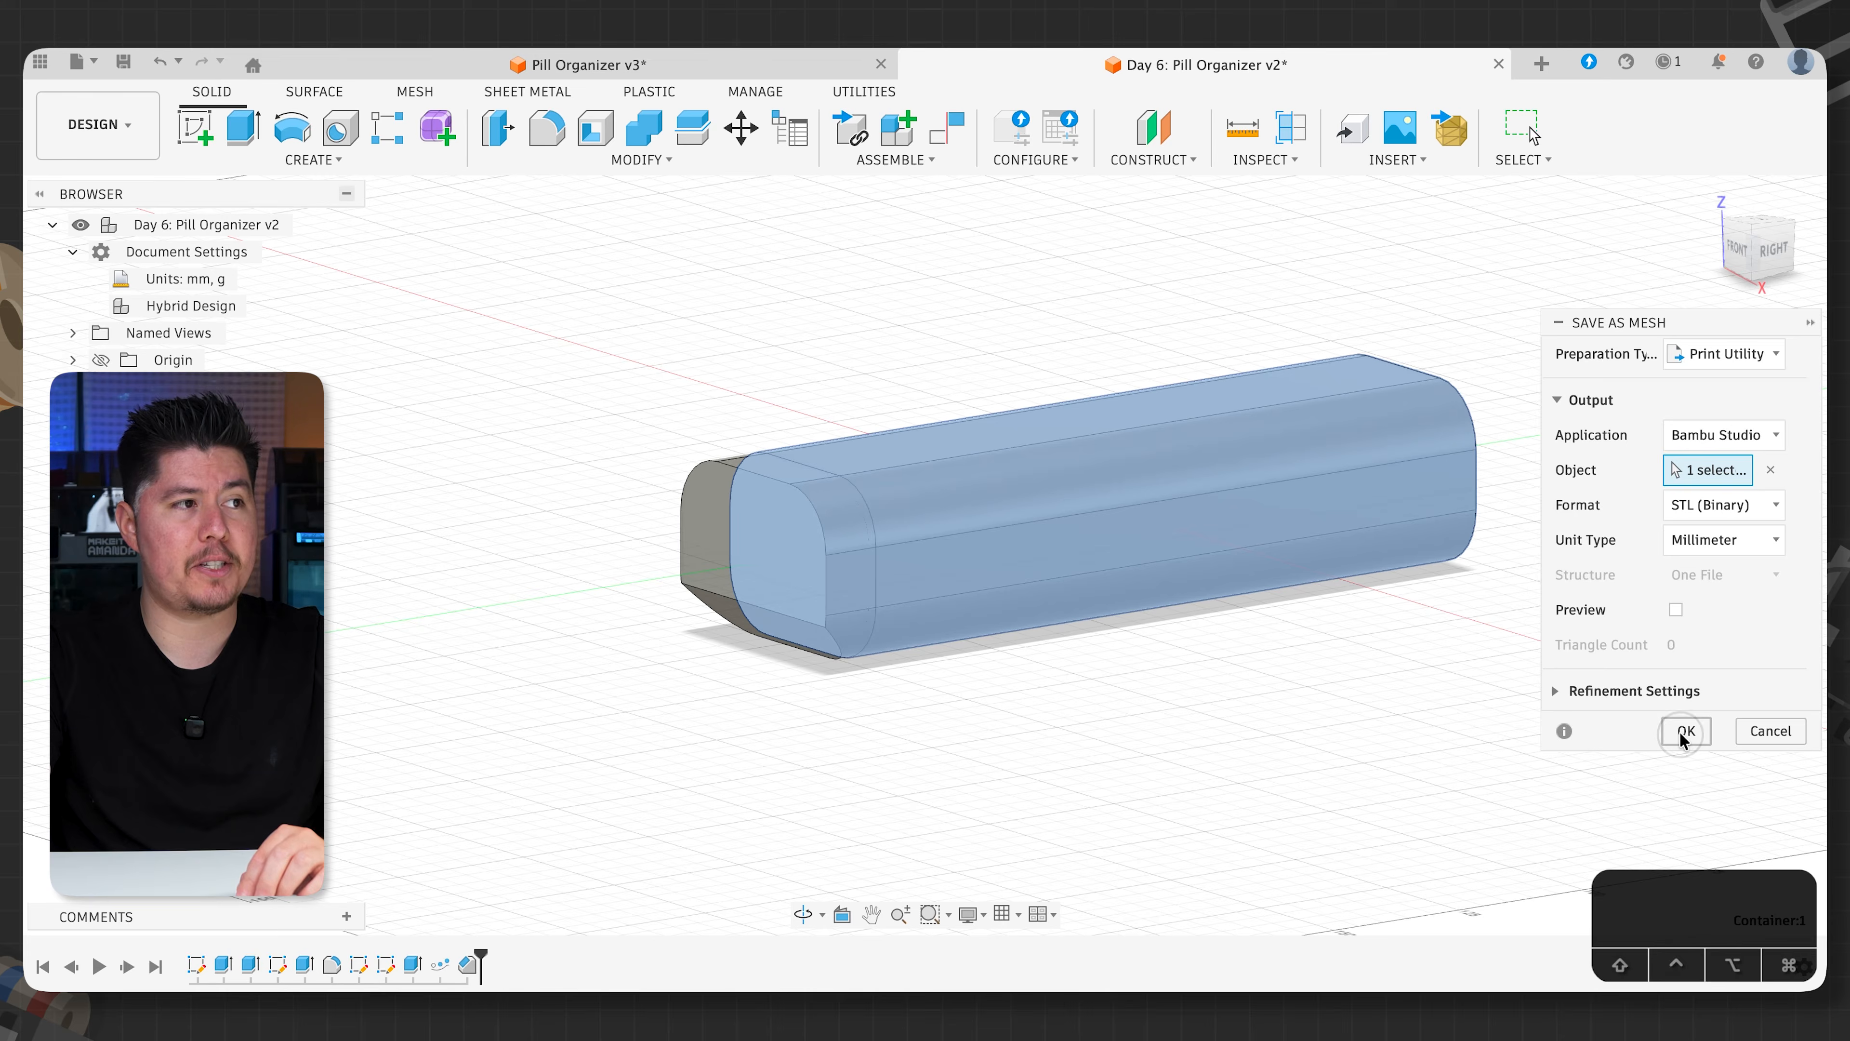
pyautogui.click(1681, 731)
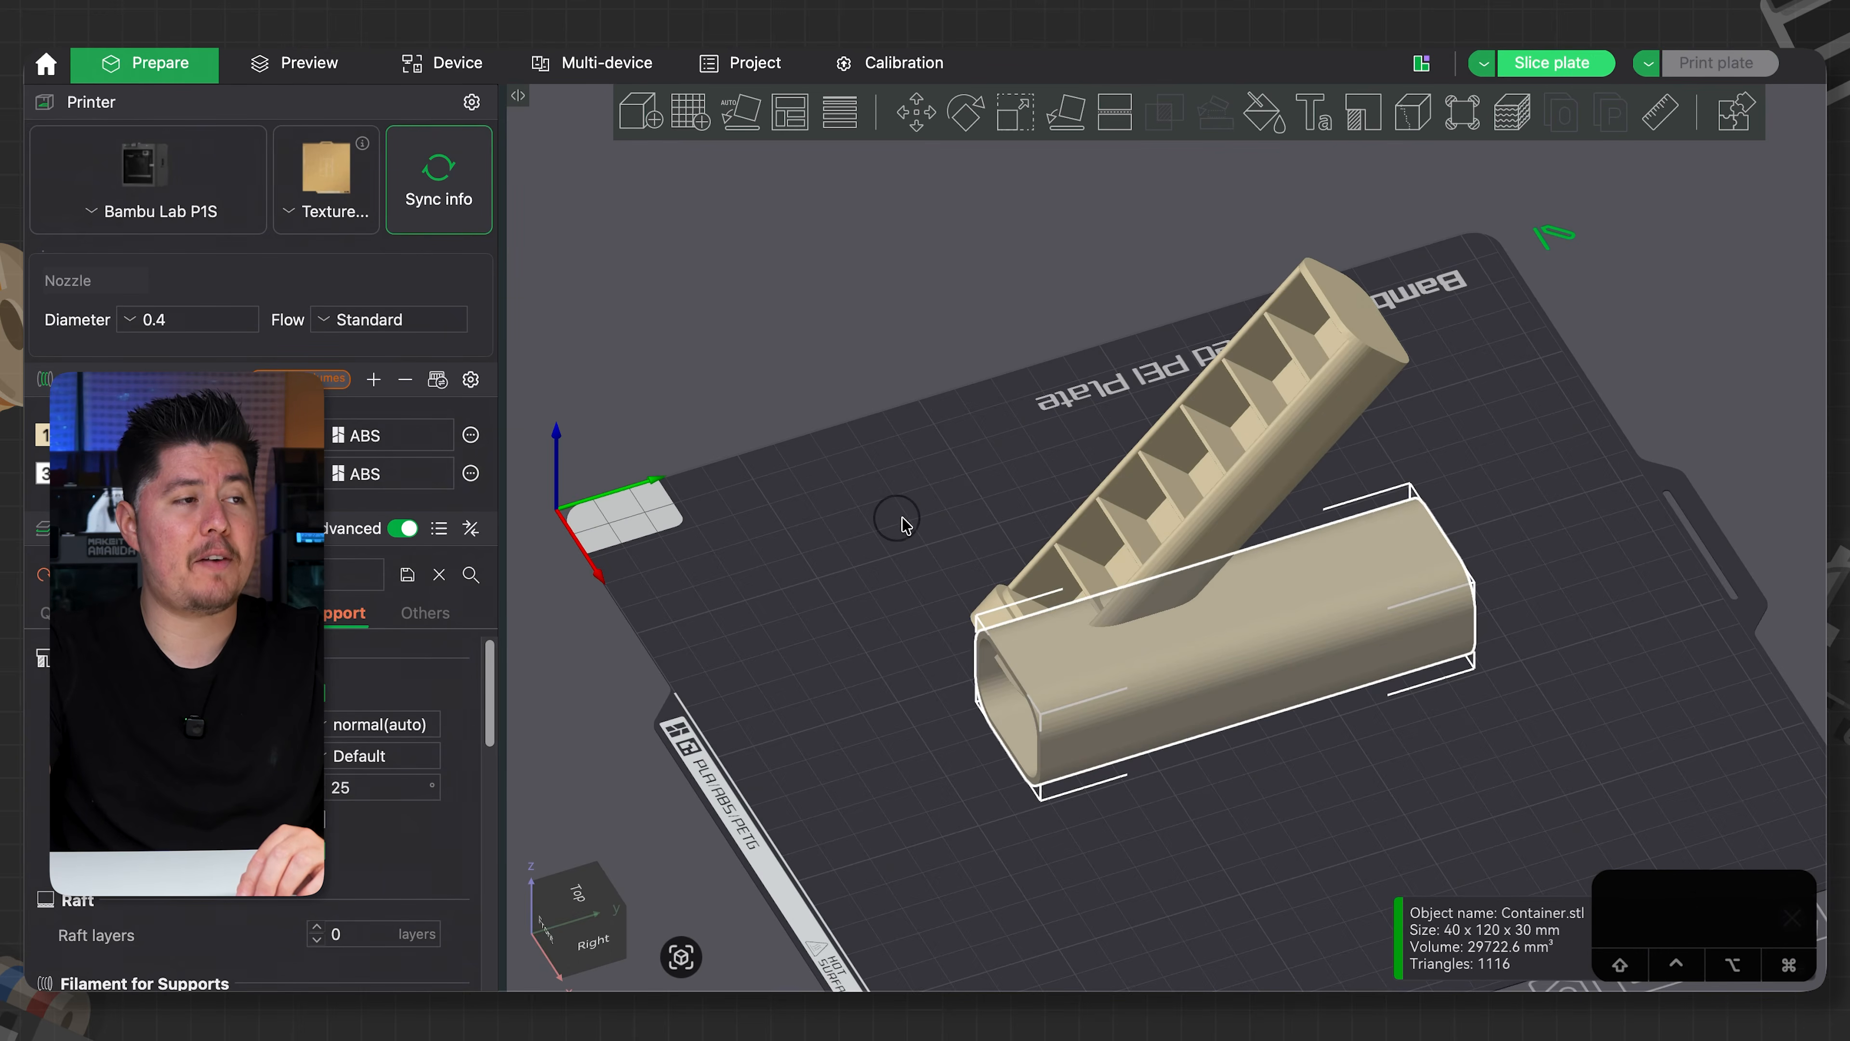
# - Move the slider and container apart on the build plate and stand the container upright on its closed end
pyautogui.moveTo(1136, 540); pyautogui.dragTo(1103, 495)
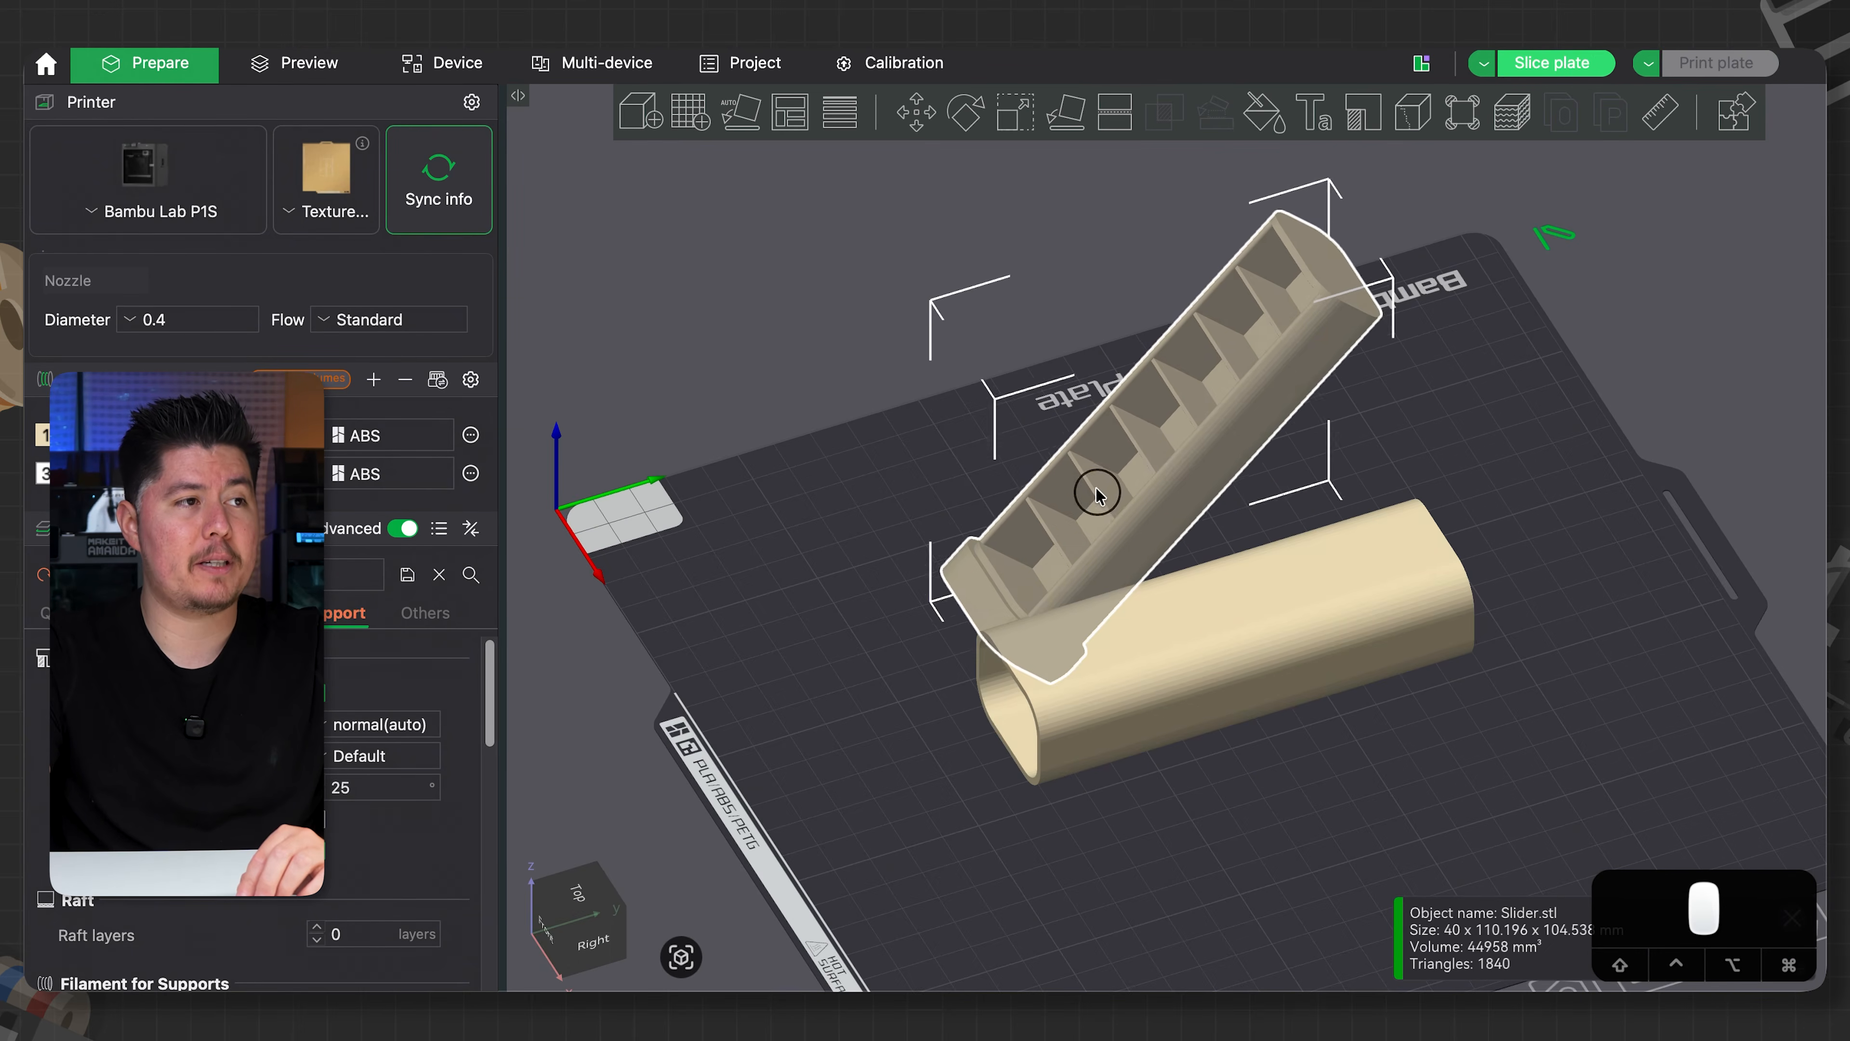
pyautogui.moveTo(1227, 628); pyautogui.dragTo(1253, 671)
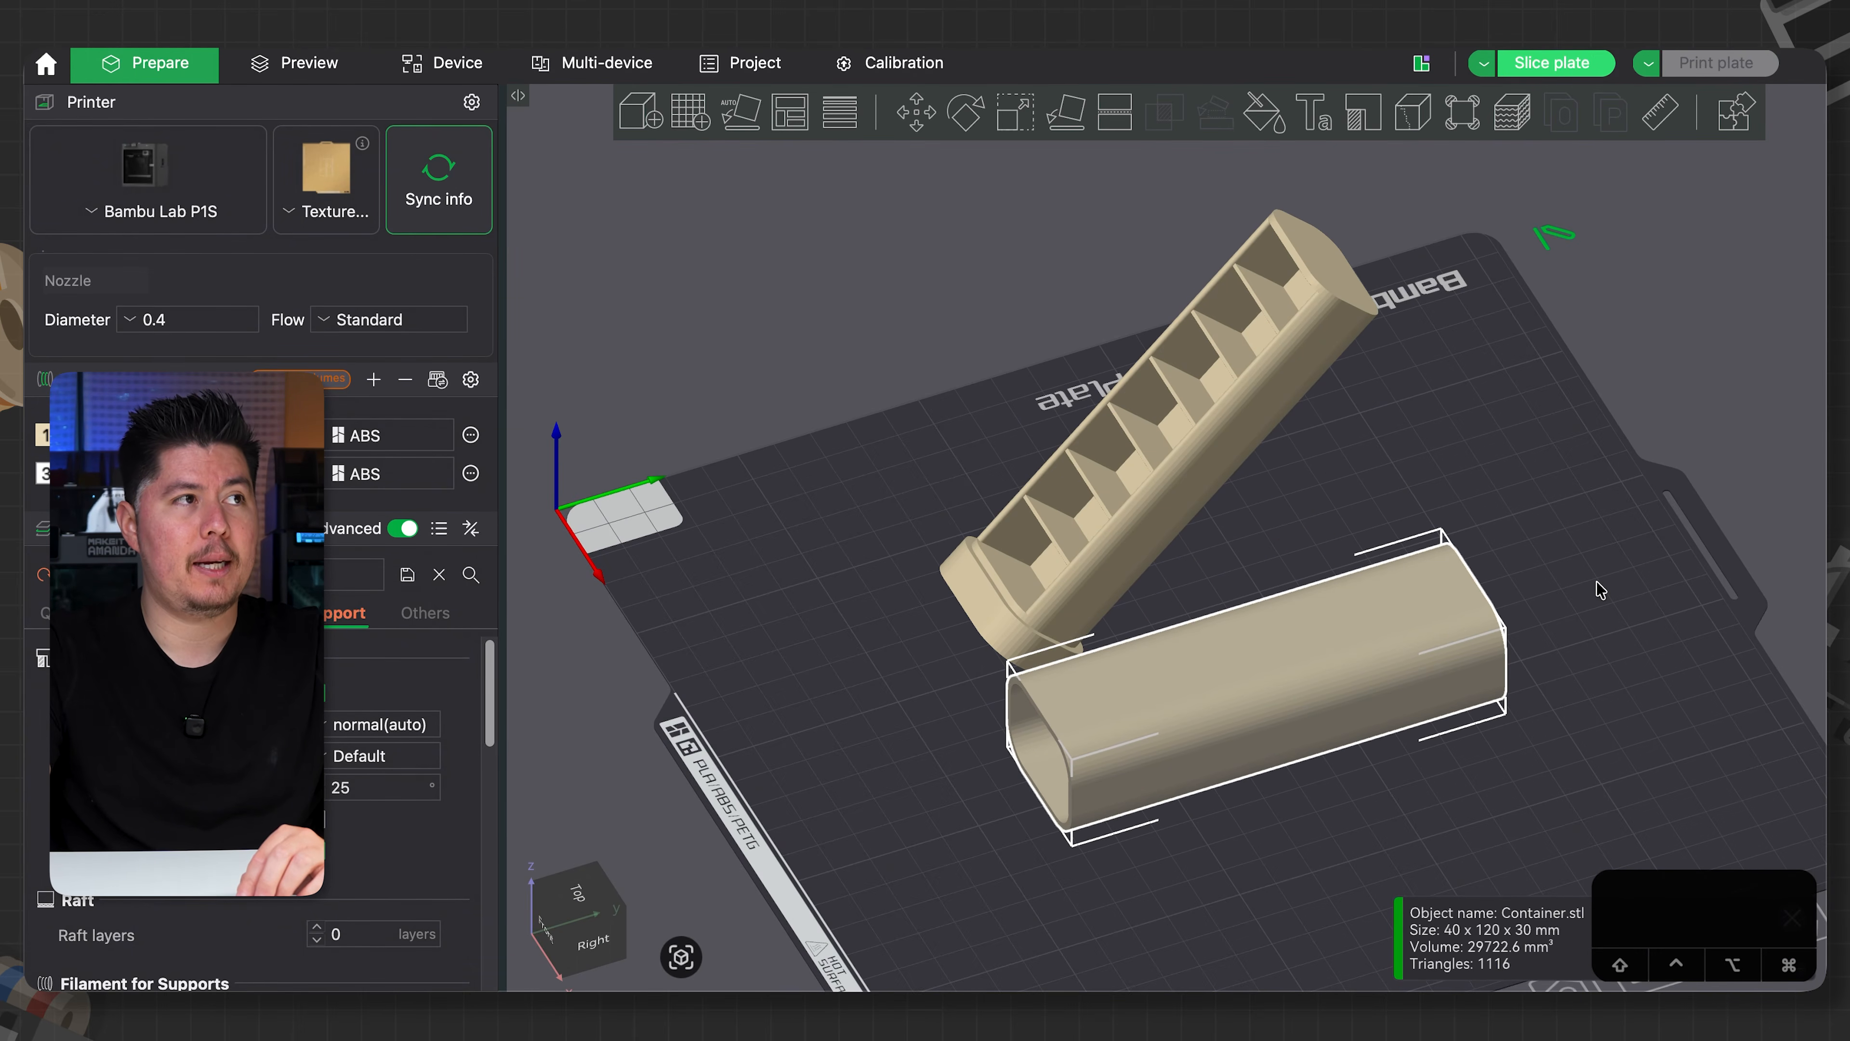
pyautogui.moveTo(1600, 589); pyautogui.dragTo(1550, 570)
pyautogui.press('f')
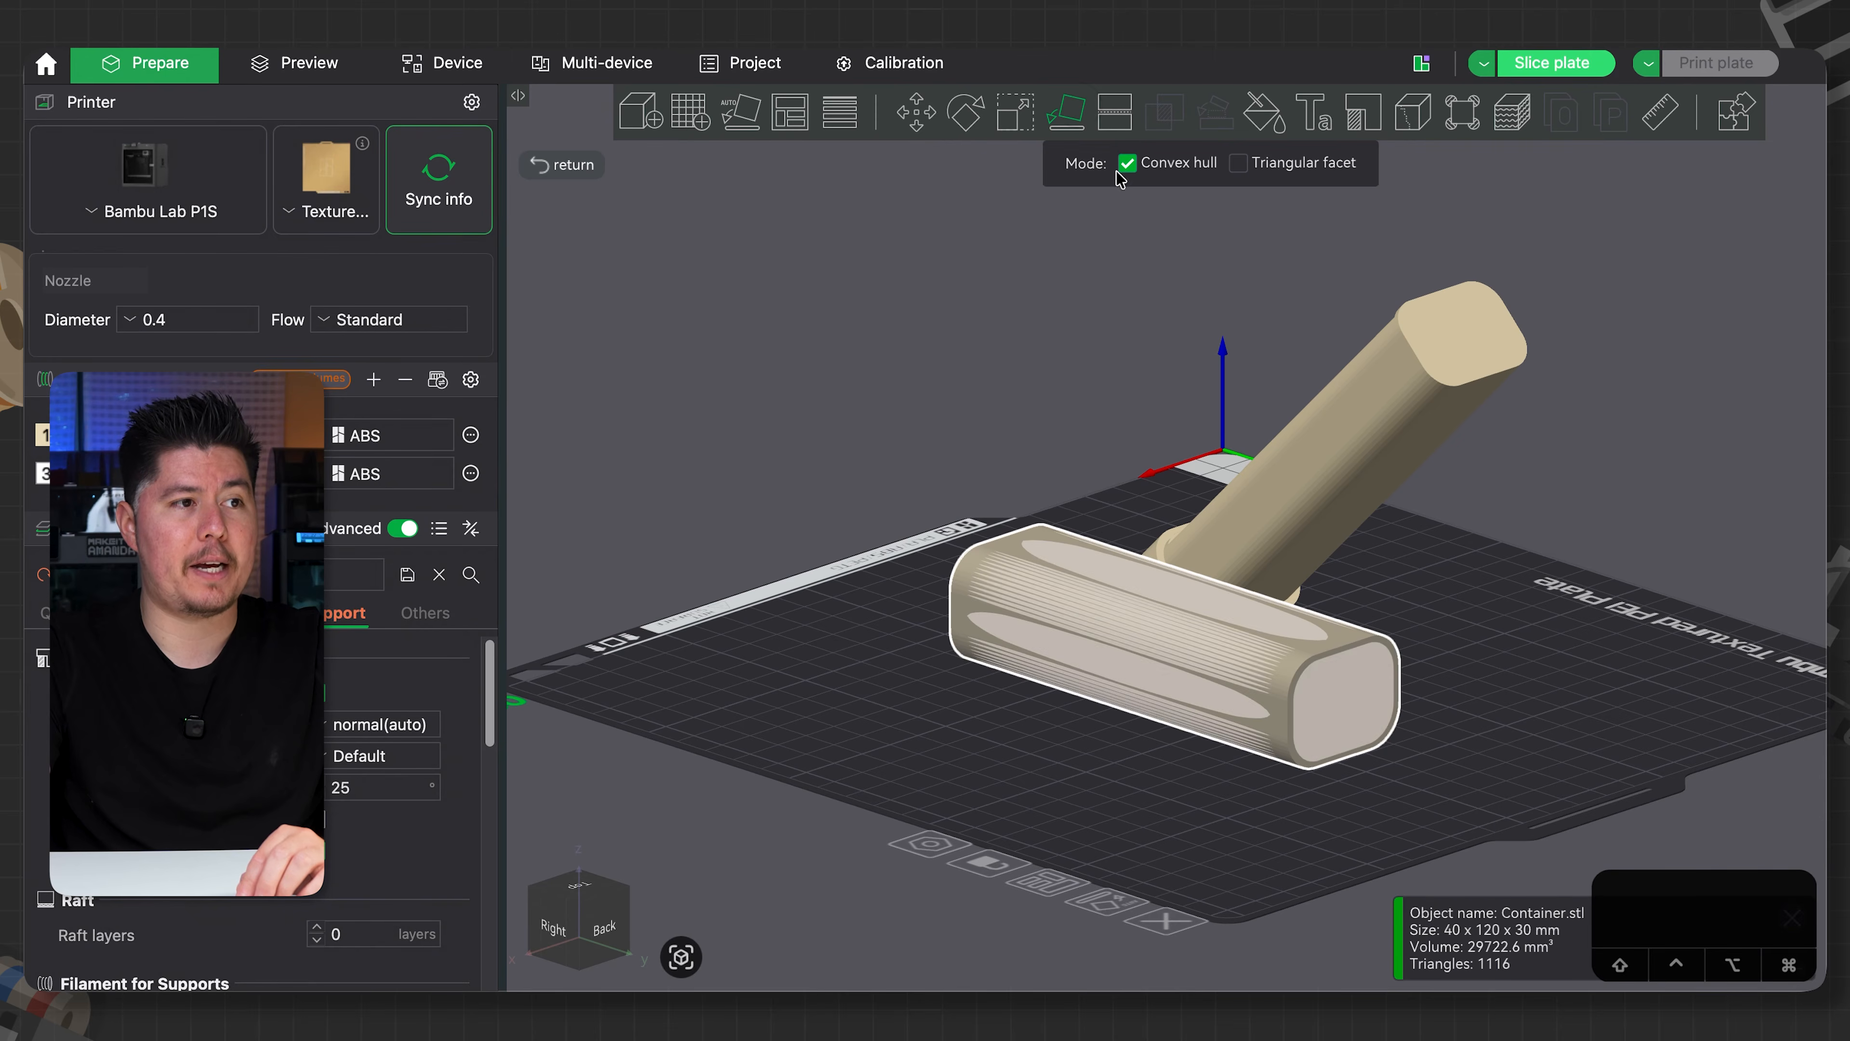
pyautogui.click(1334, 633)
pyautogui.moveTo(1335, 674); pyautogui.dragTo(1377, 671)
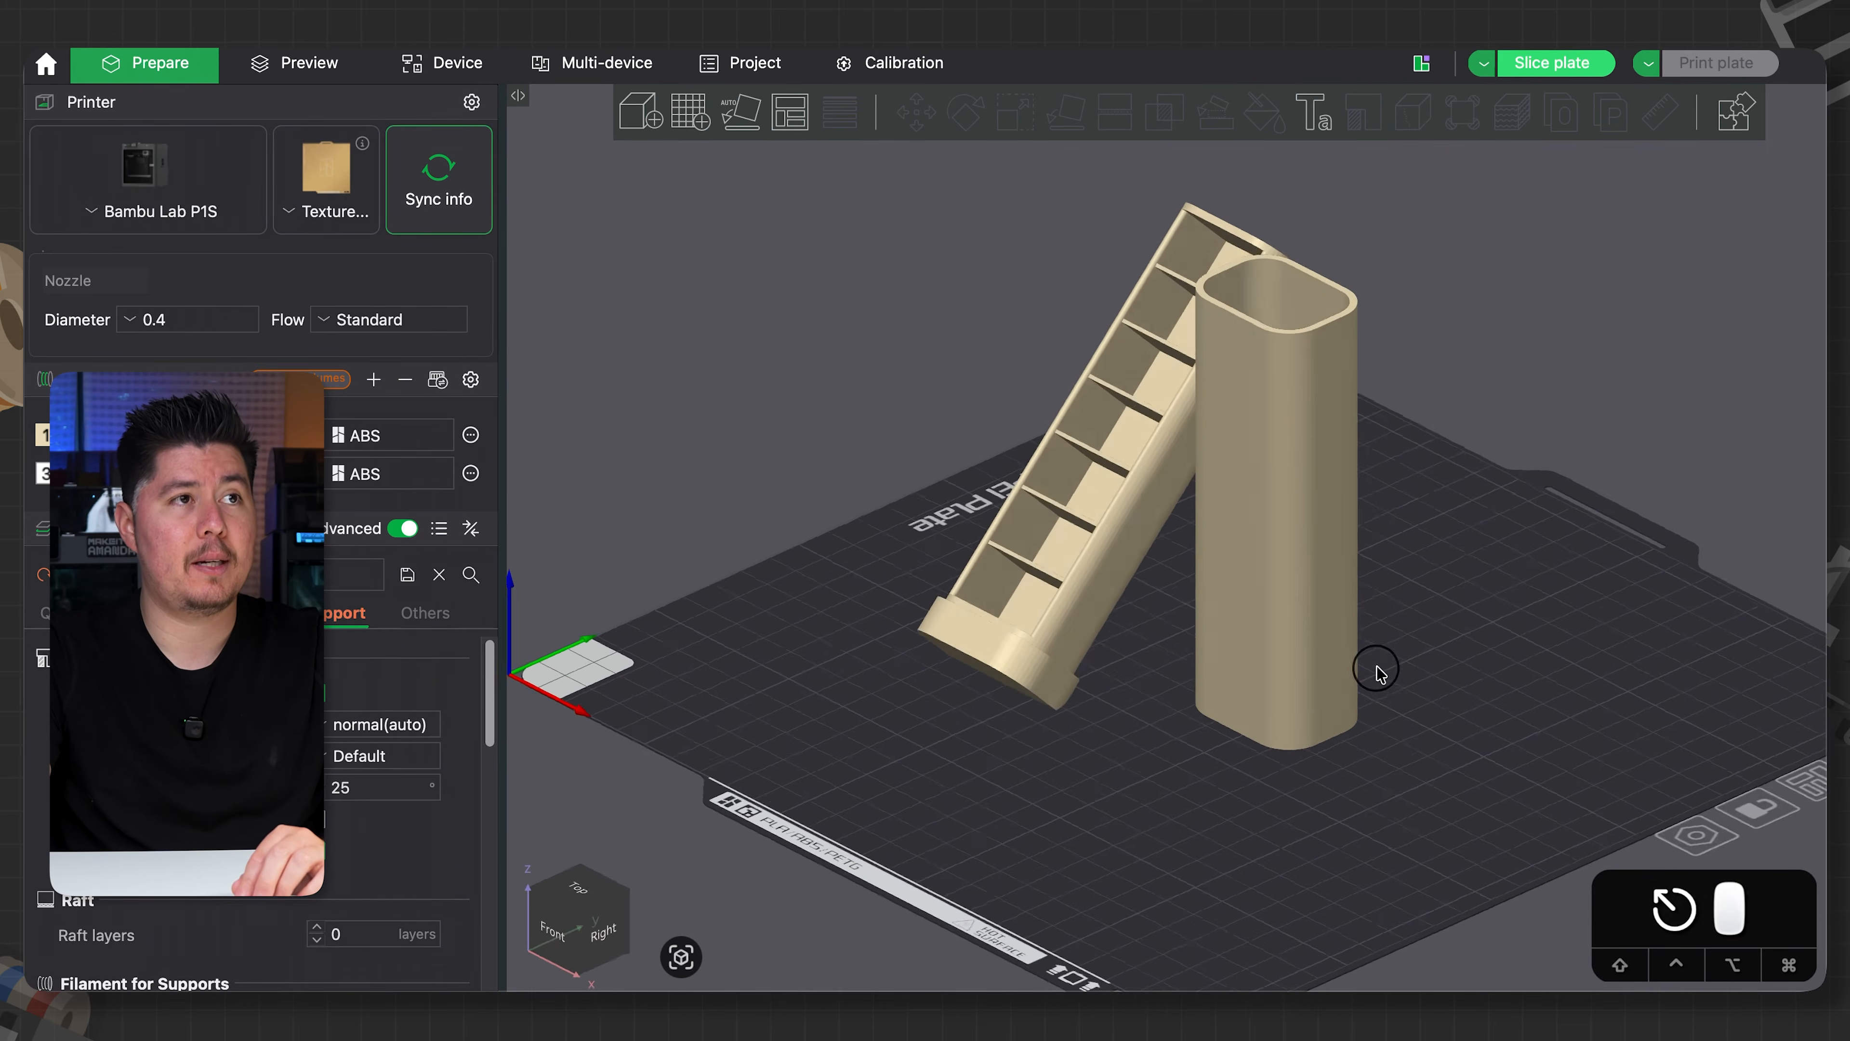
# - Slice the plate with both parts and review the expanded slicing result and the quality settings
pyautogui.click(1551, 63)
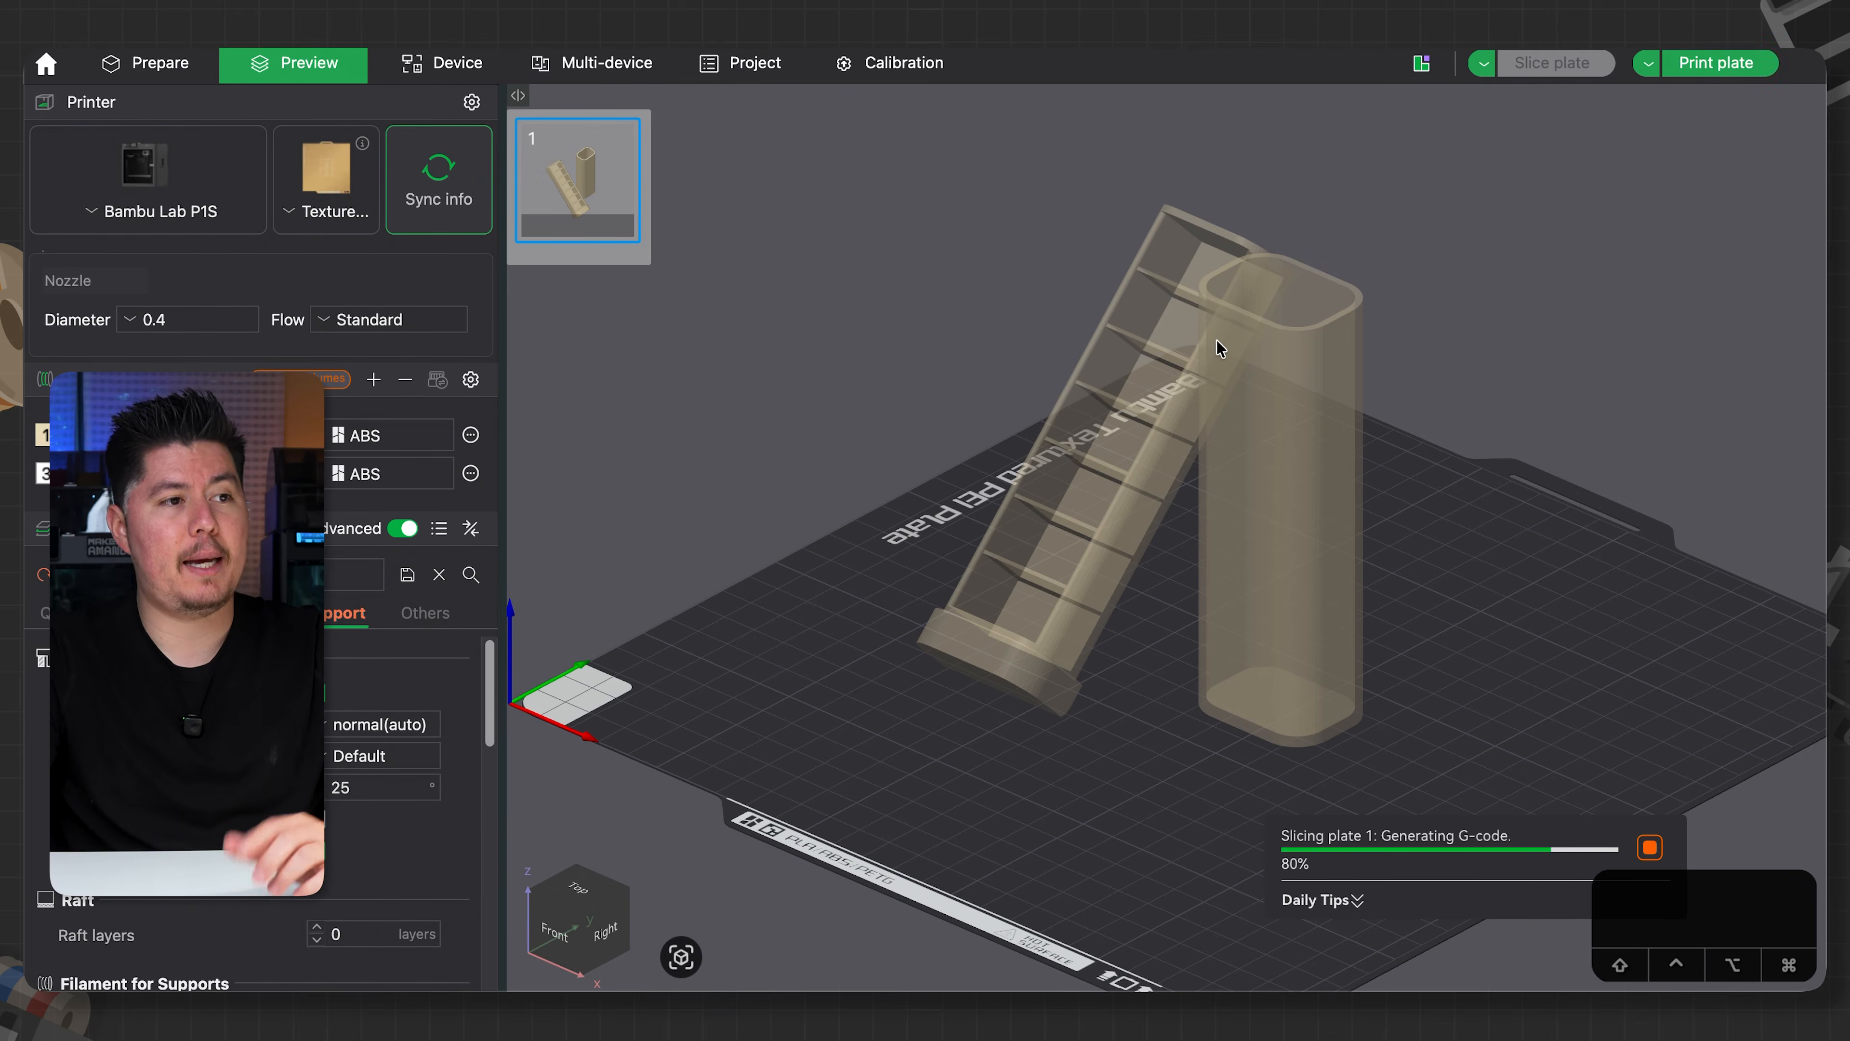
pyautogui.moveTo(1490, 306); pyautogui.dragTo(1162, 305, button='right')
pyautogui.click(1675, 99)
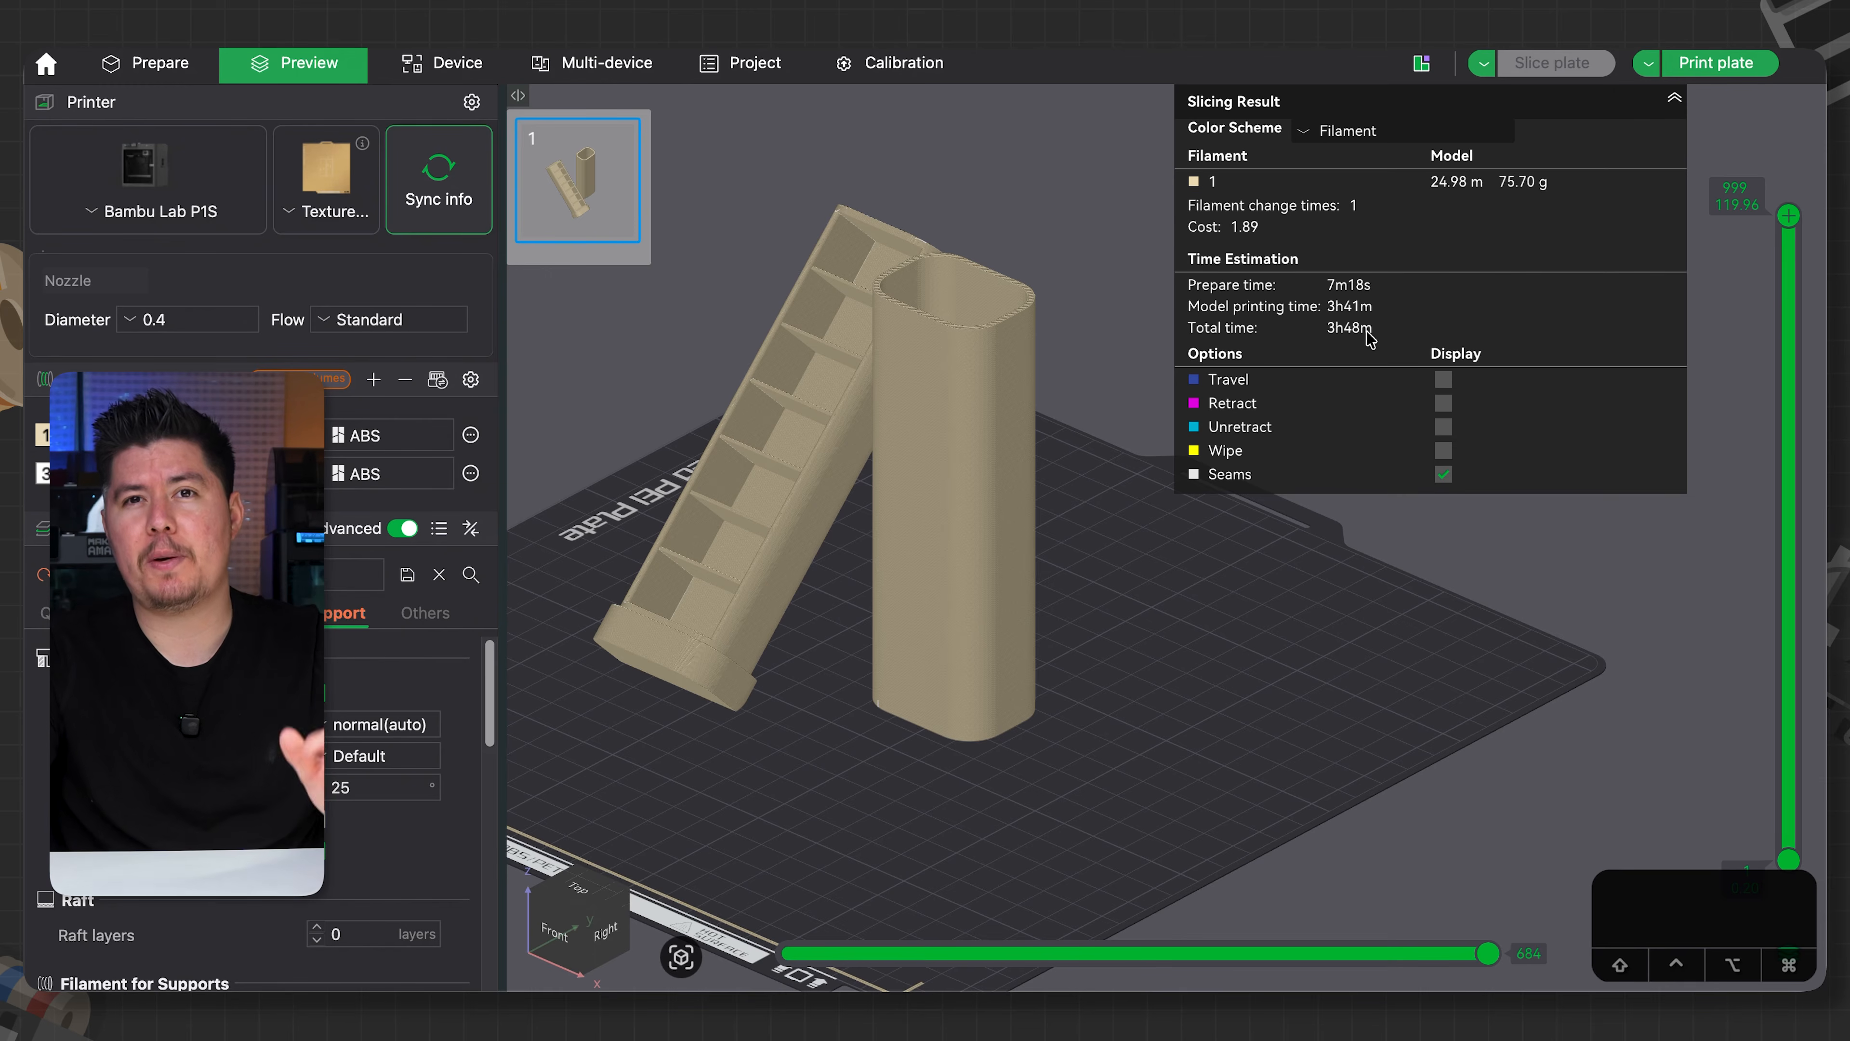
pyautogui.click(68, 613)
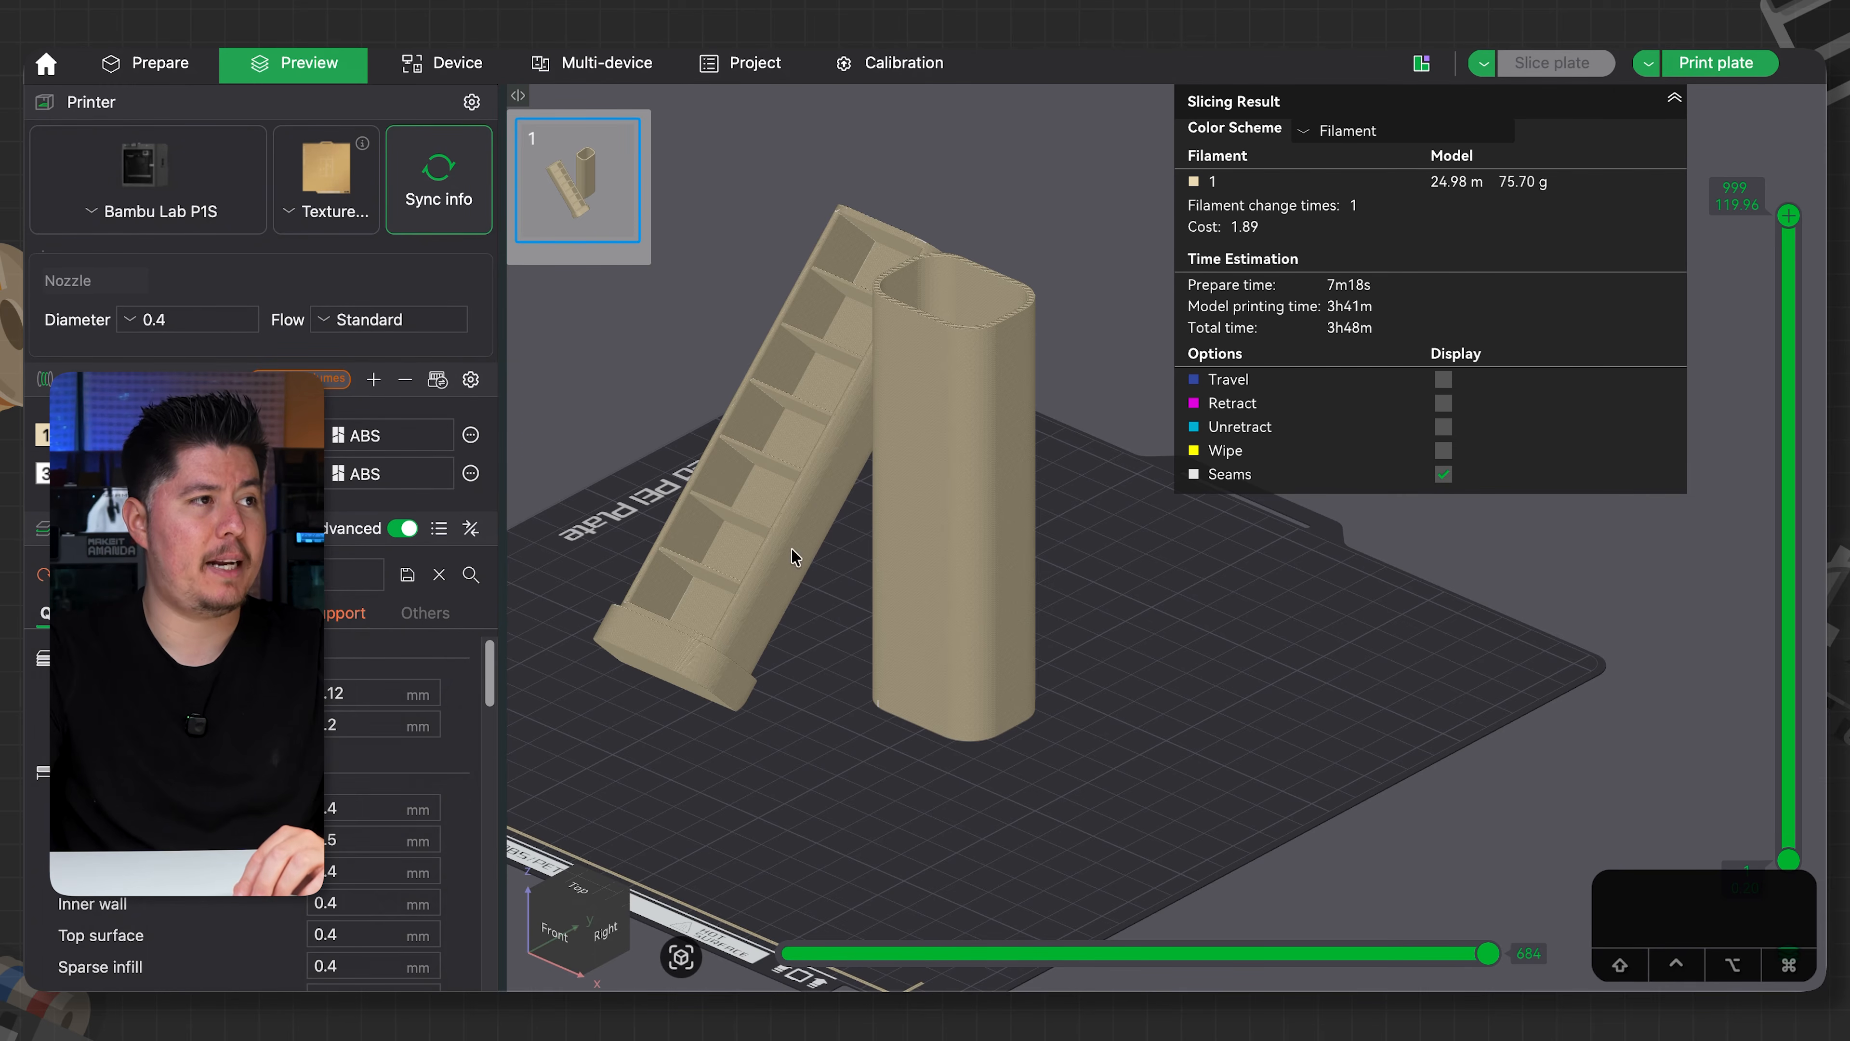
pyautogui.moveTo(890, 543)
pyautogui.mouseDown()
pyautogui.moveTo(859, 541)
pyautogui.moveTo(880, 541)
pyautogui.moveTo(863, 569)
pyautogui.mouseUp()
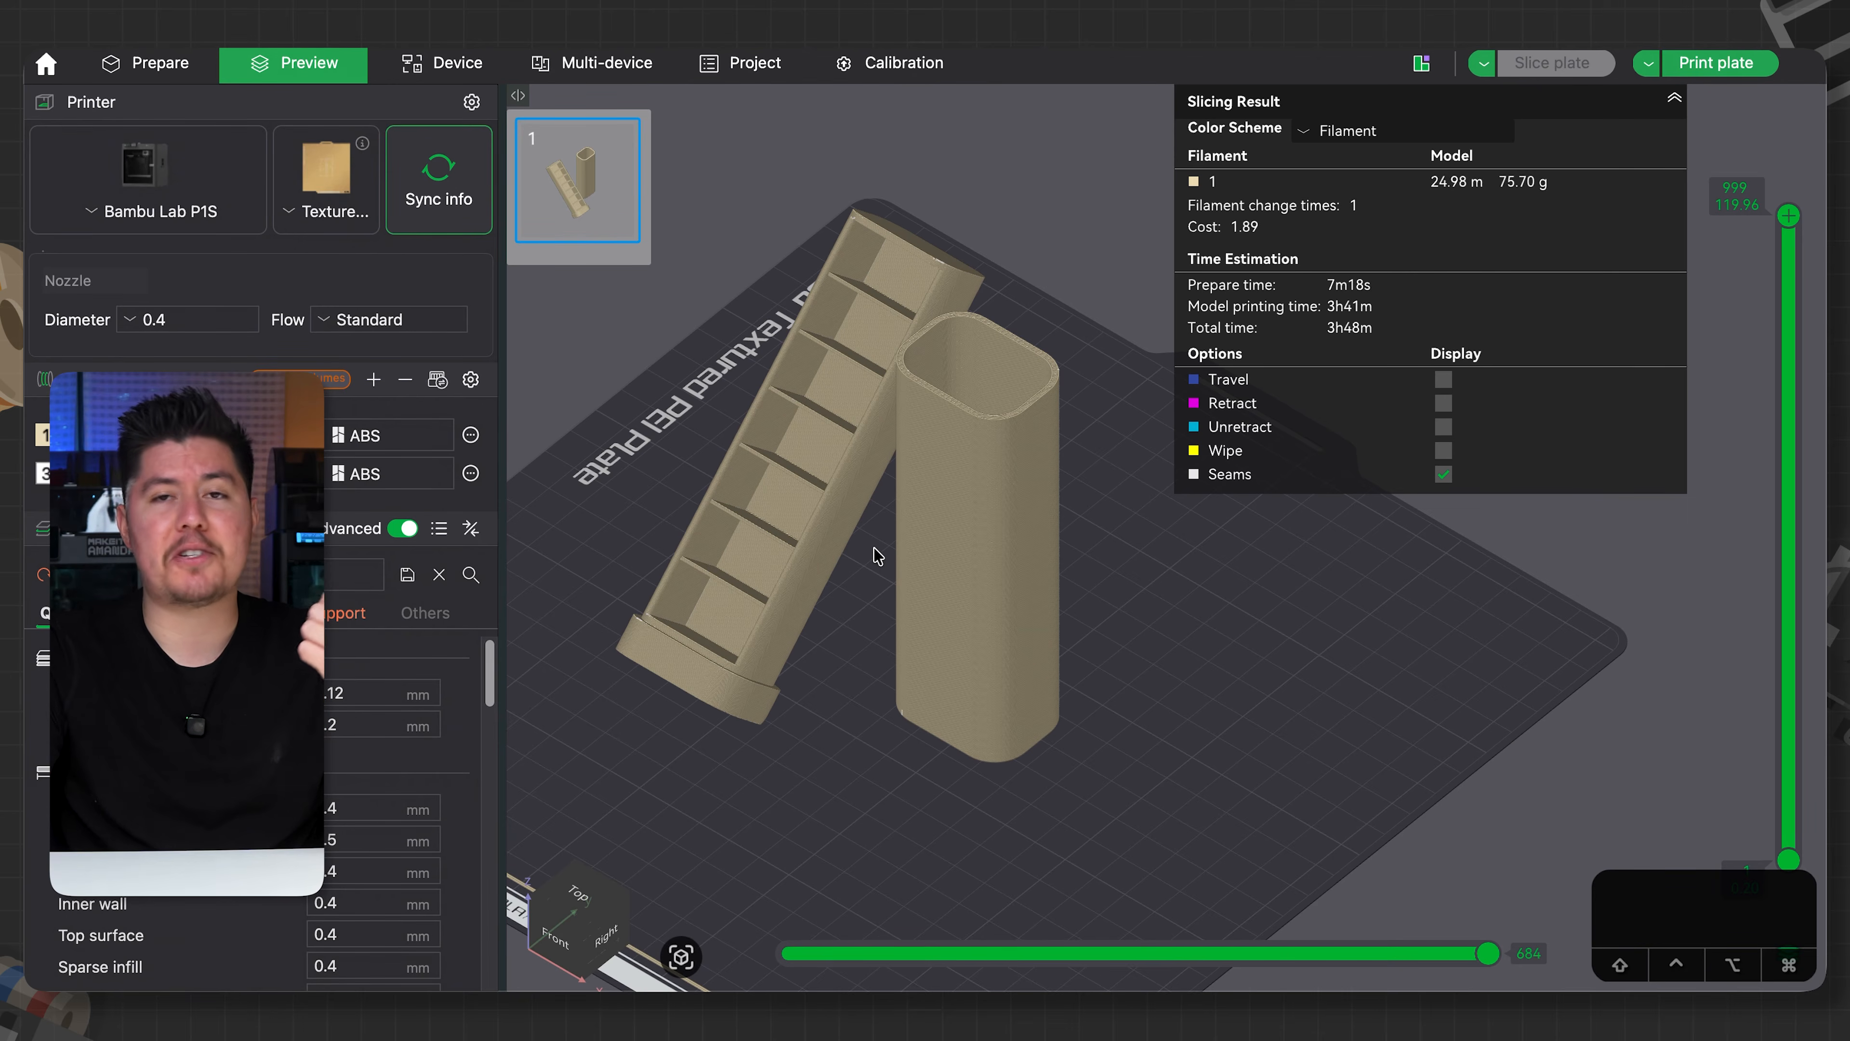
pyautogui.moveTo(874, 547); pyautogui.dragTo(759, 586)
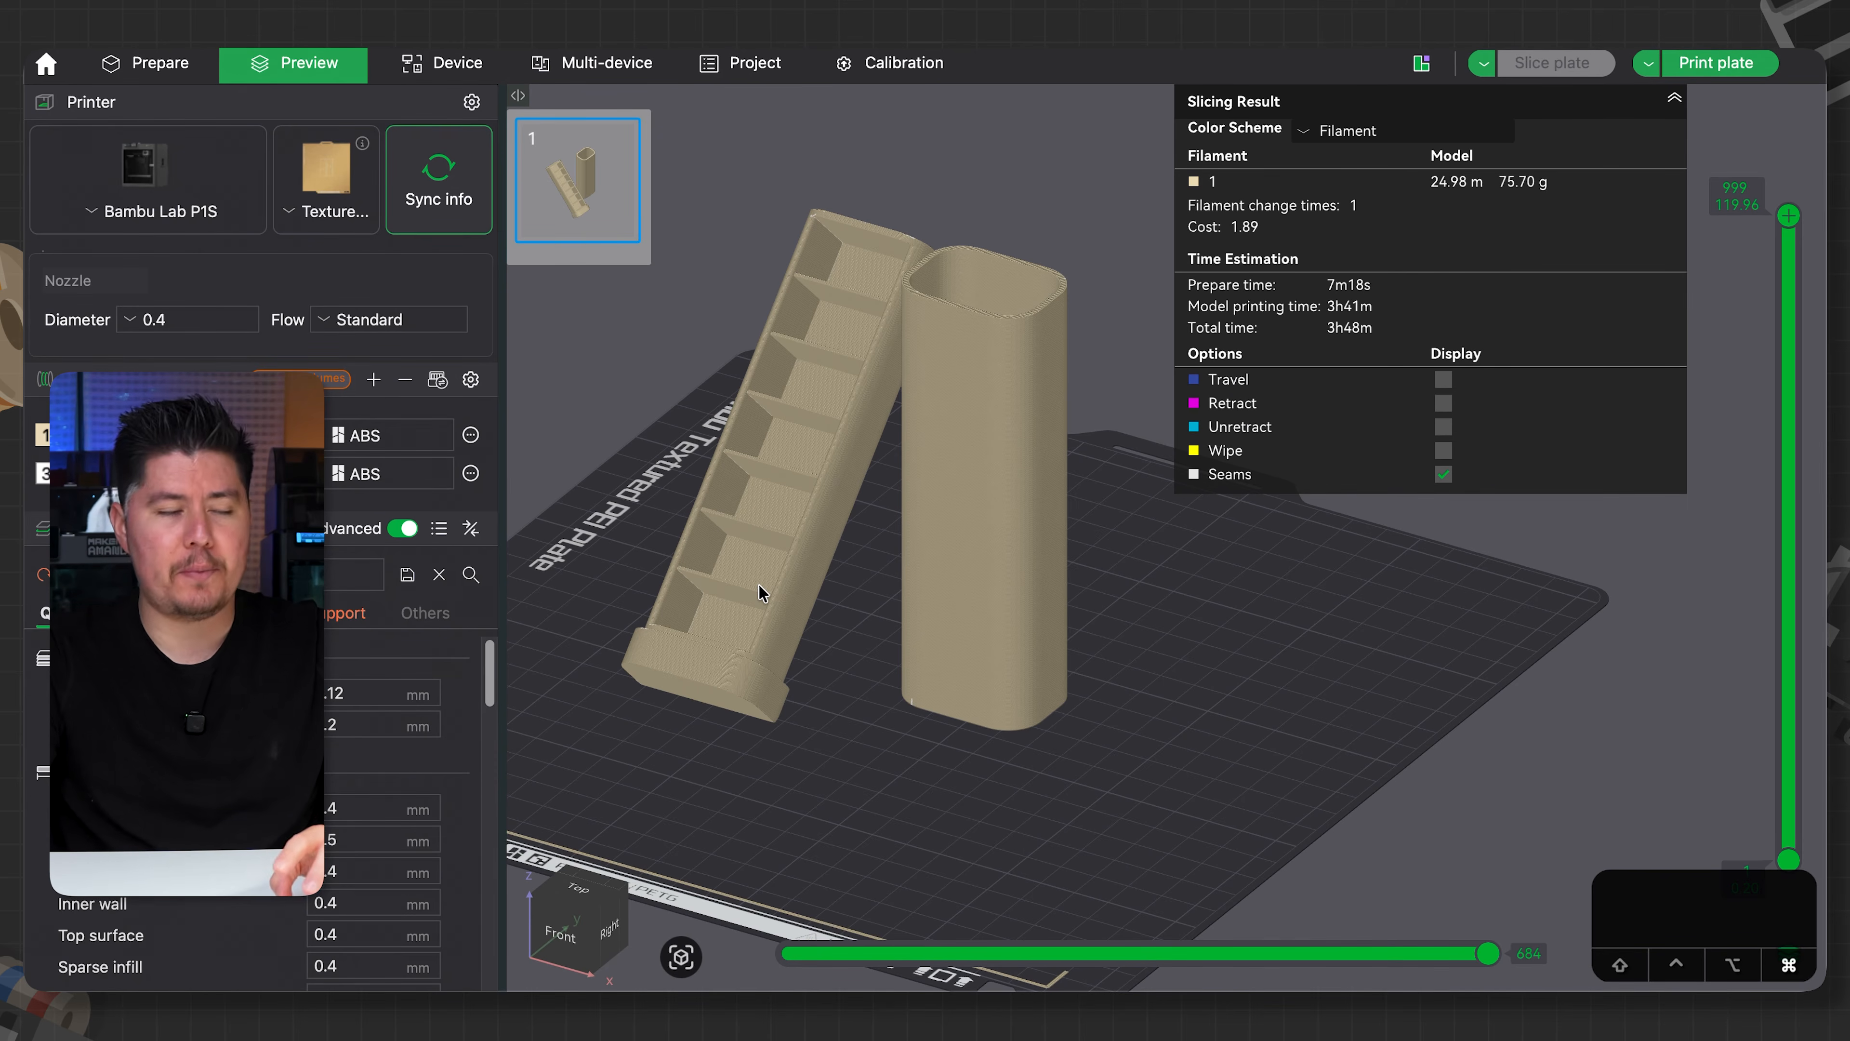
# - Switch back to Fusion and activate the top-level design, the Slider and finally the Container component
pyautogui.press('super+Tab')
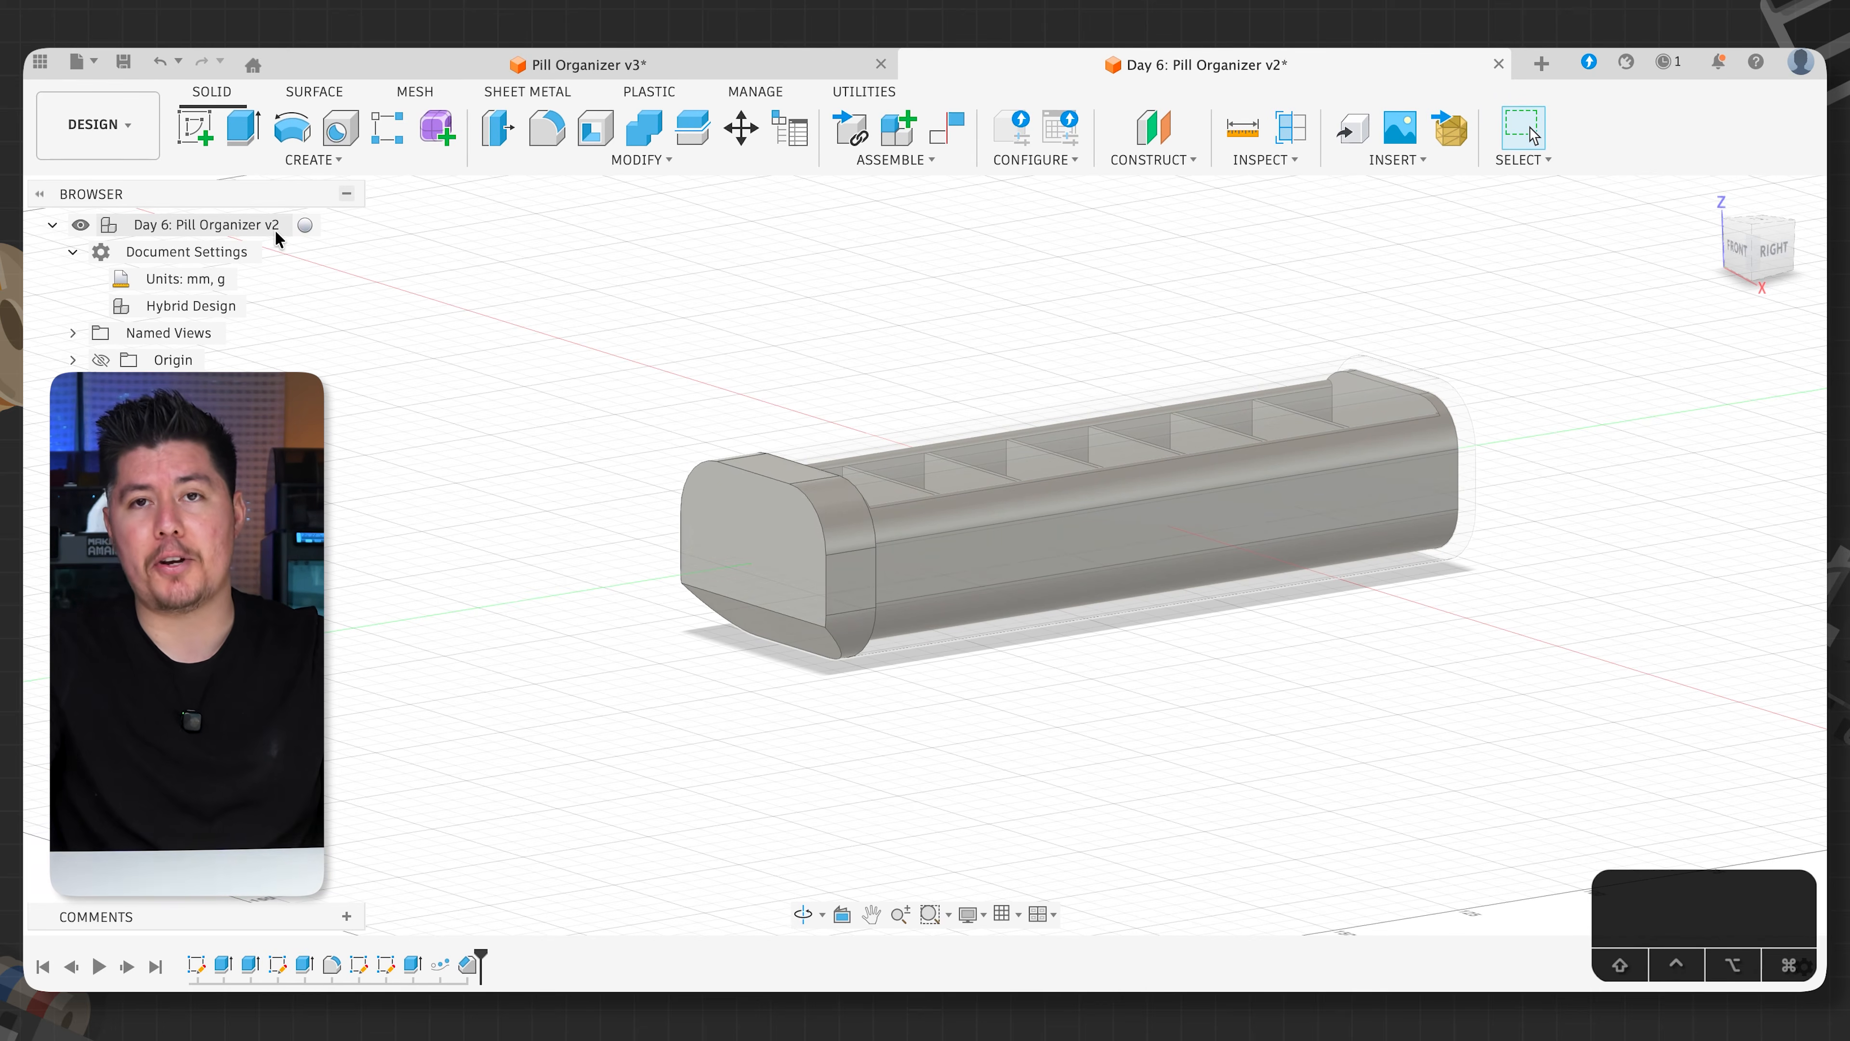
pyautogui.click(304, 225)
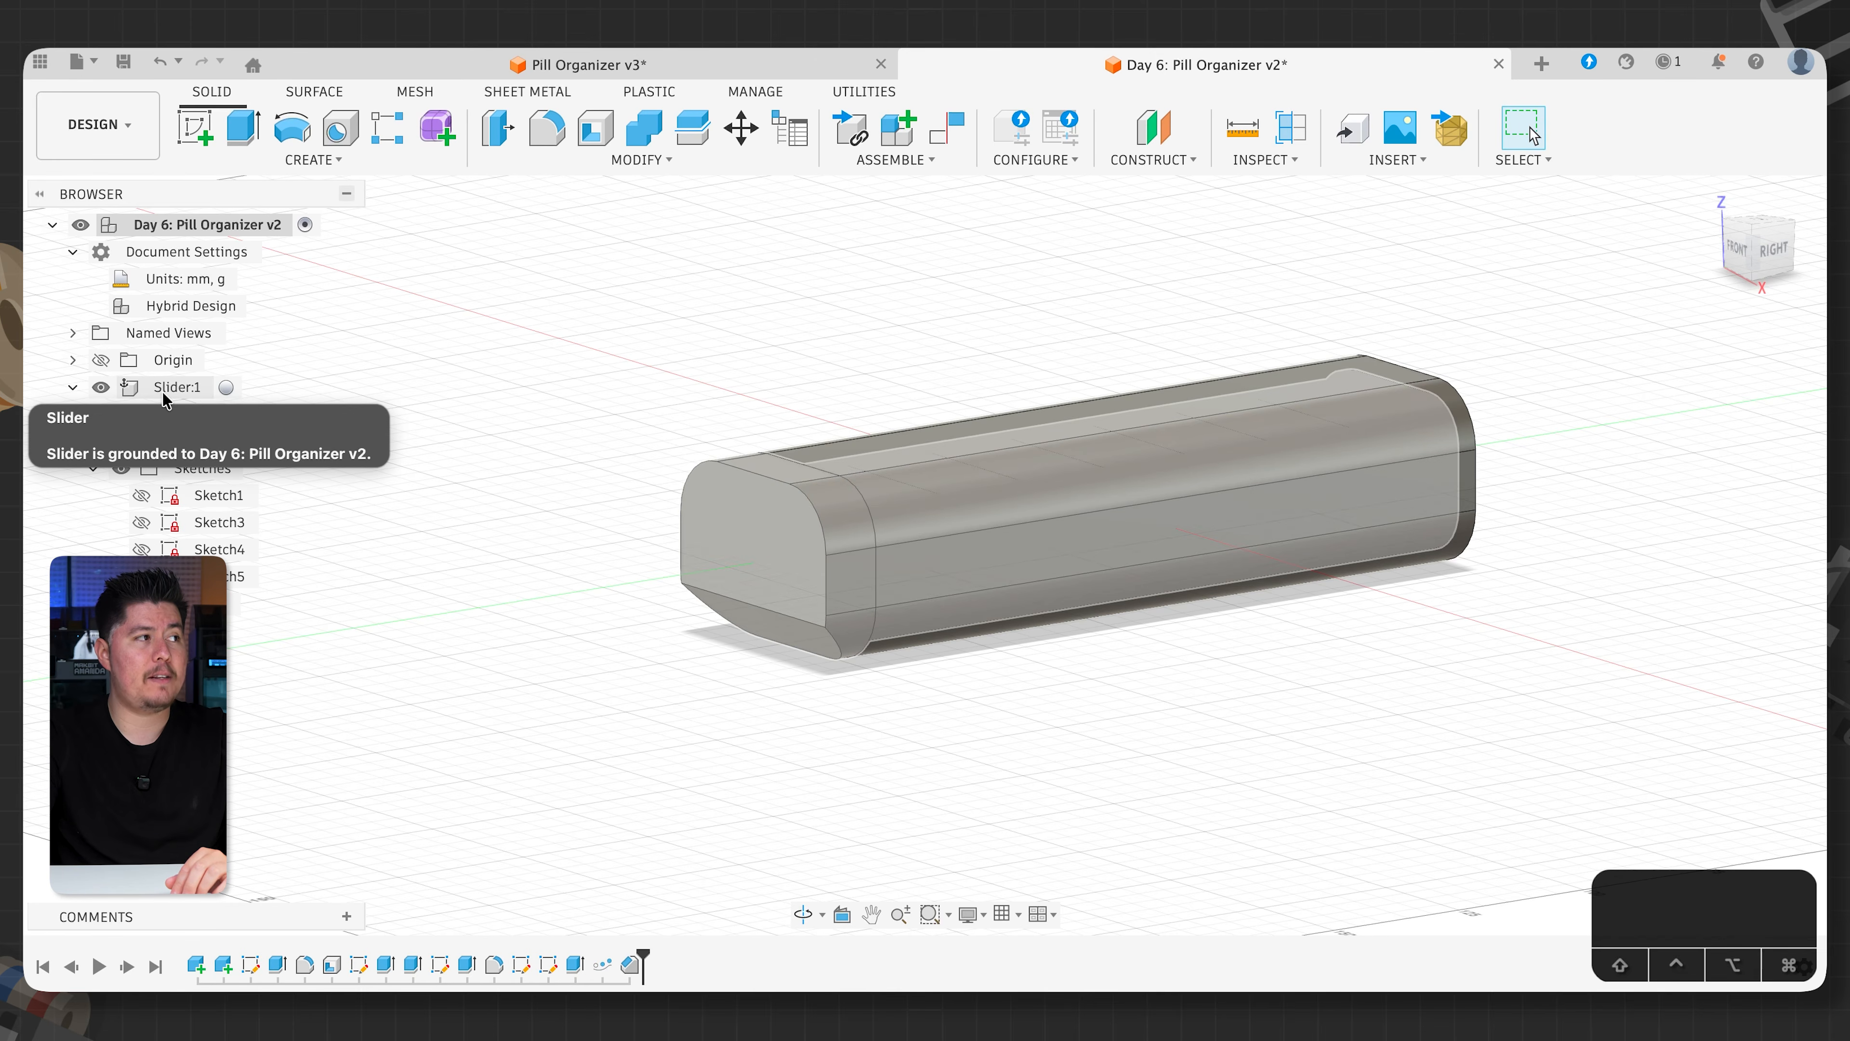
pyautogui.click(226, 386)
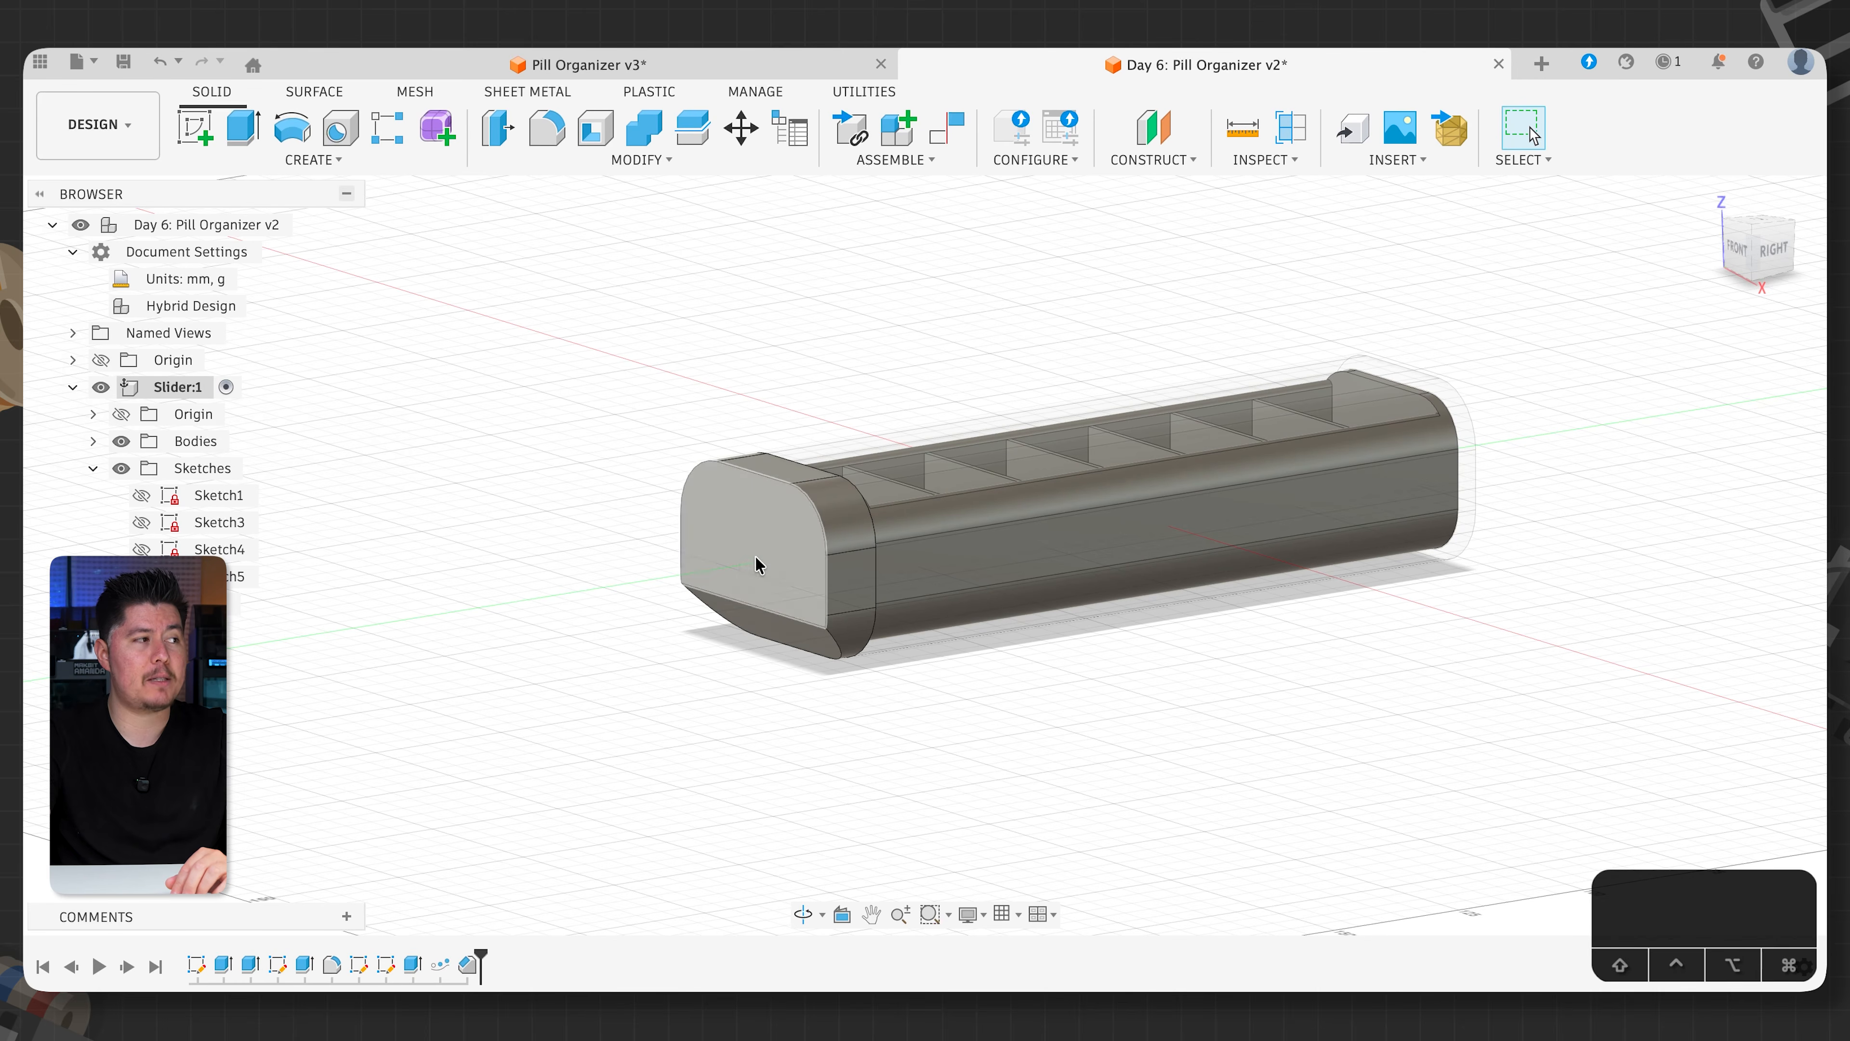
pyautogui.click(253, 603)
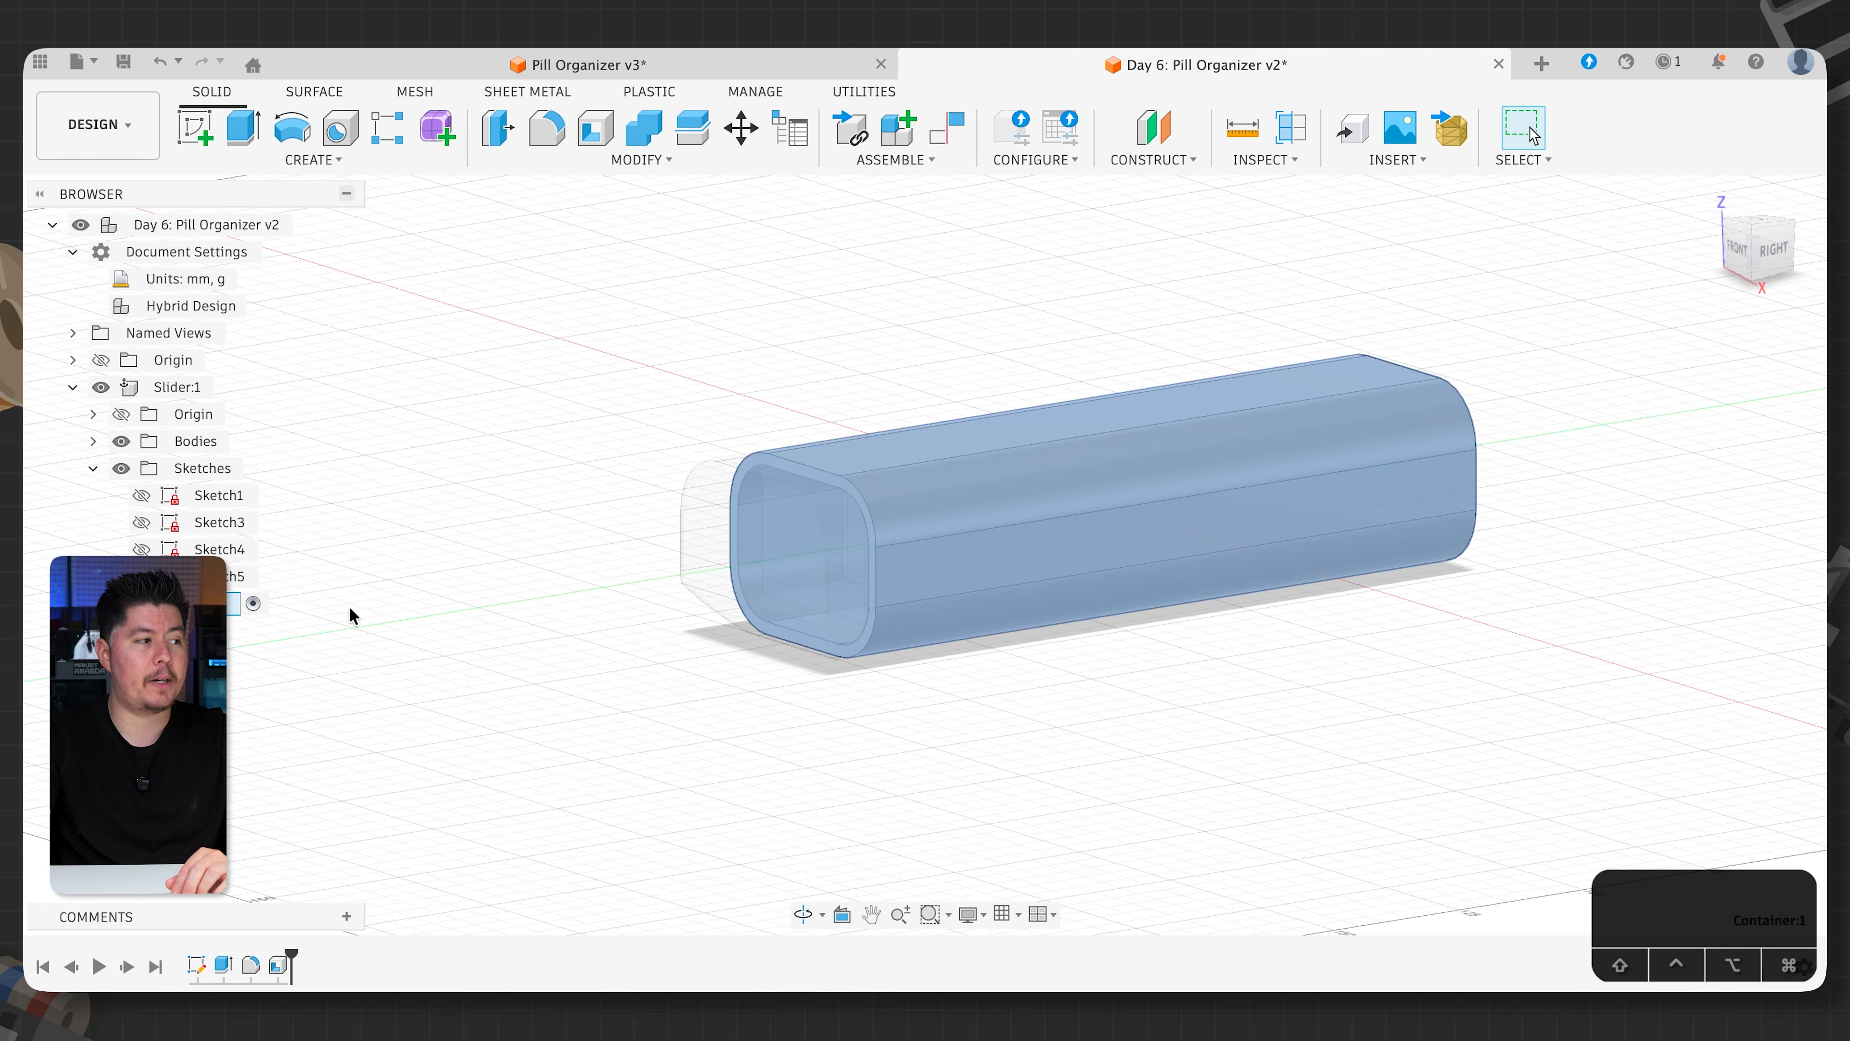
pyautogui.click(413, 601)
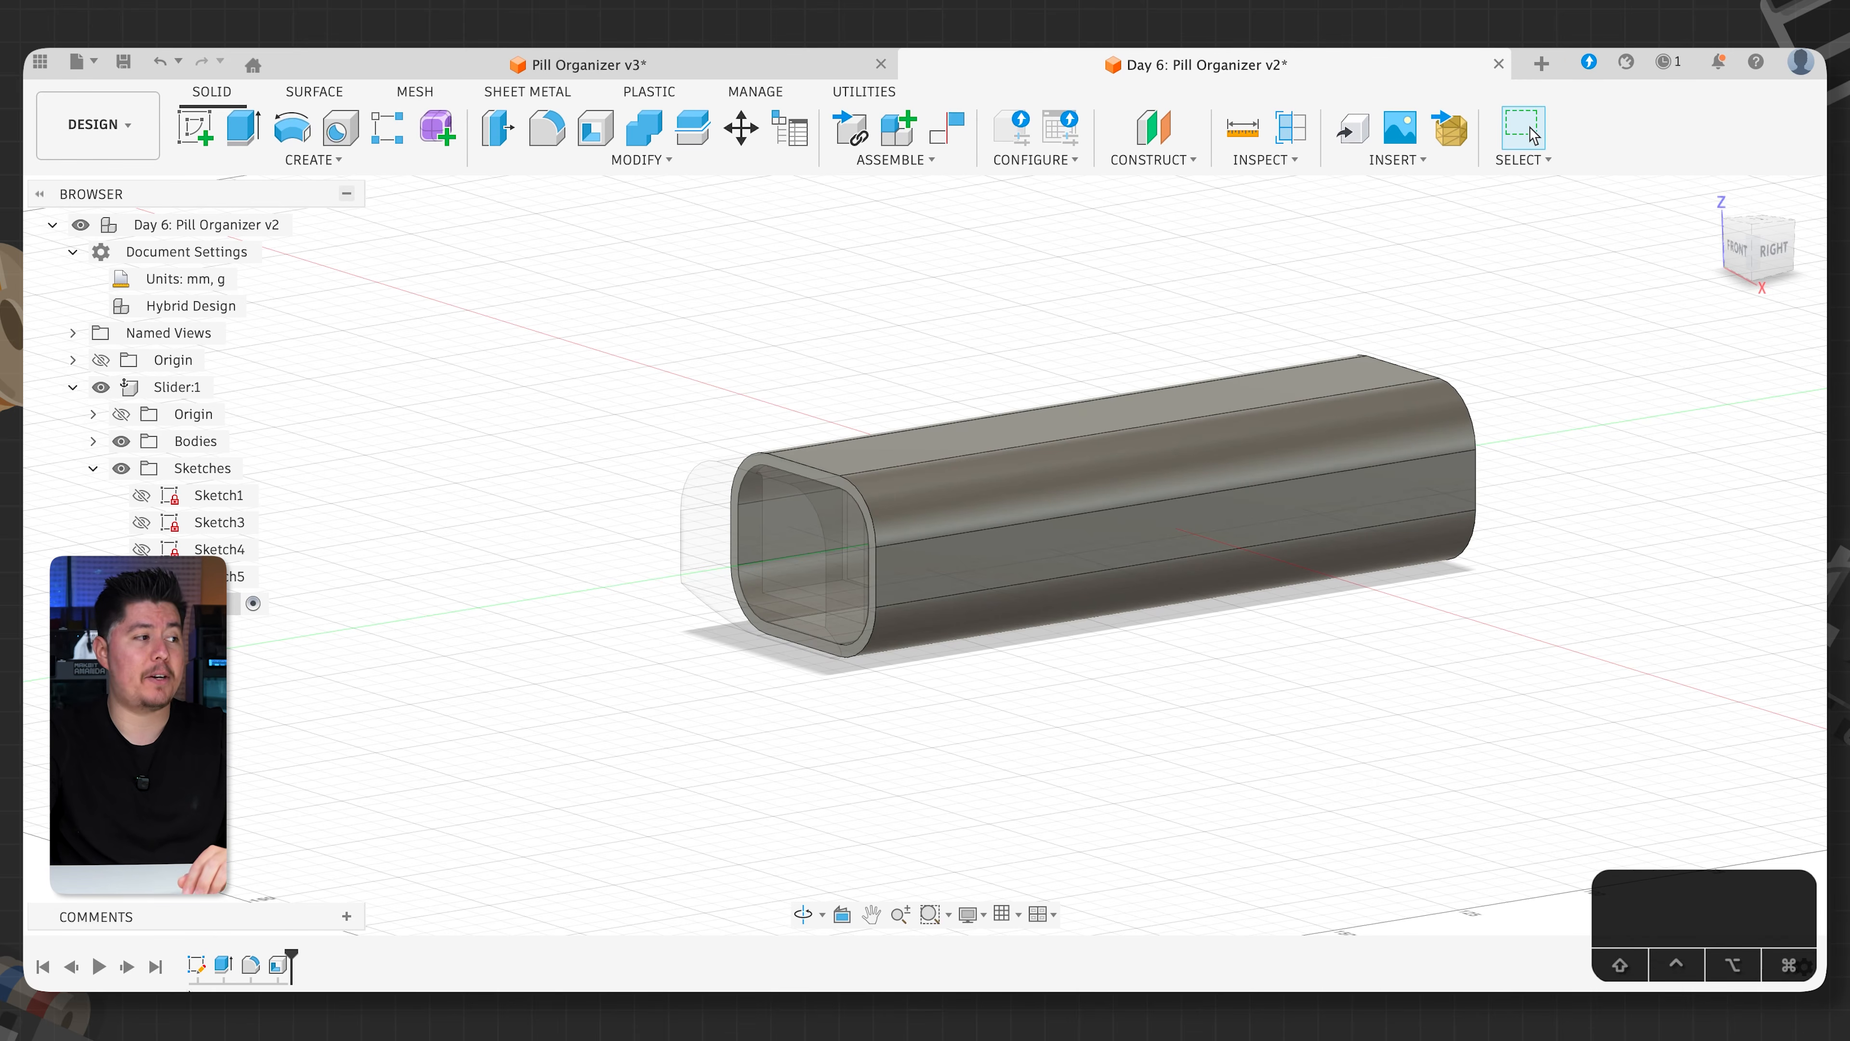